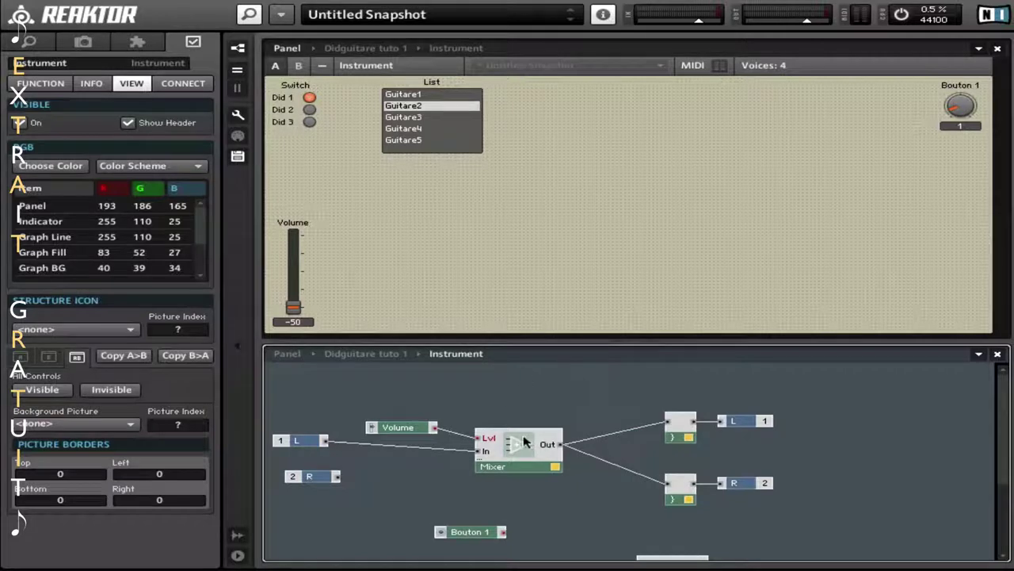
- Move the Mixer module slightly lower in the structure and read the info hint of the L input terminal
left_click_drag(512, 451, 523, 474)
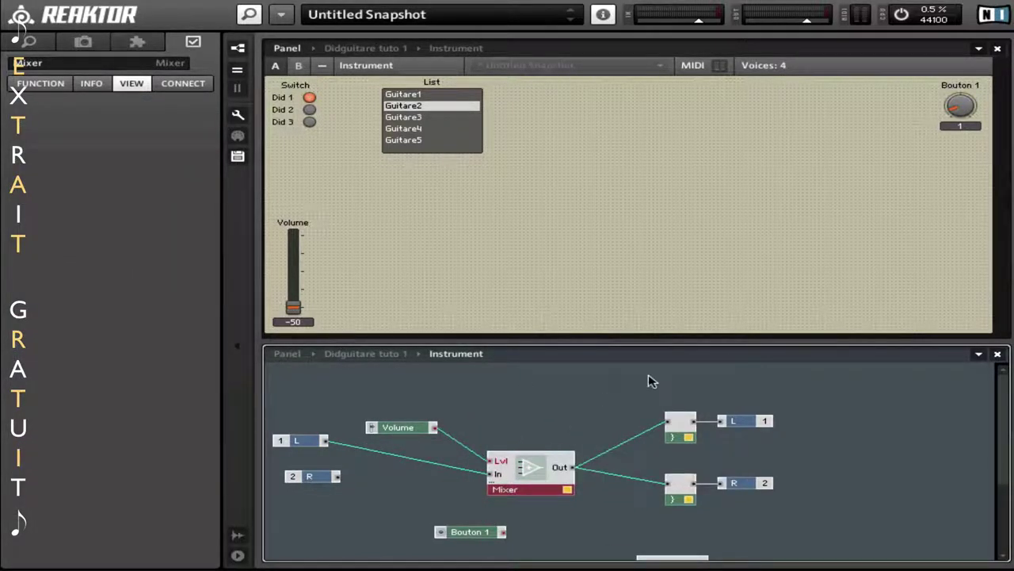
mouse_move(434, 432)
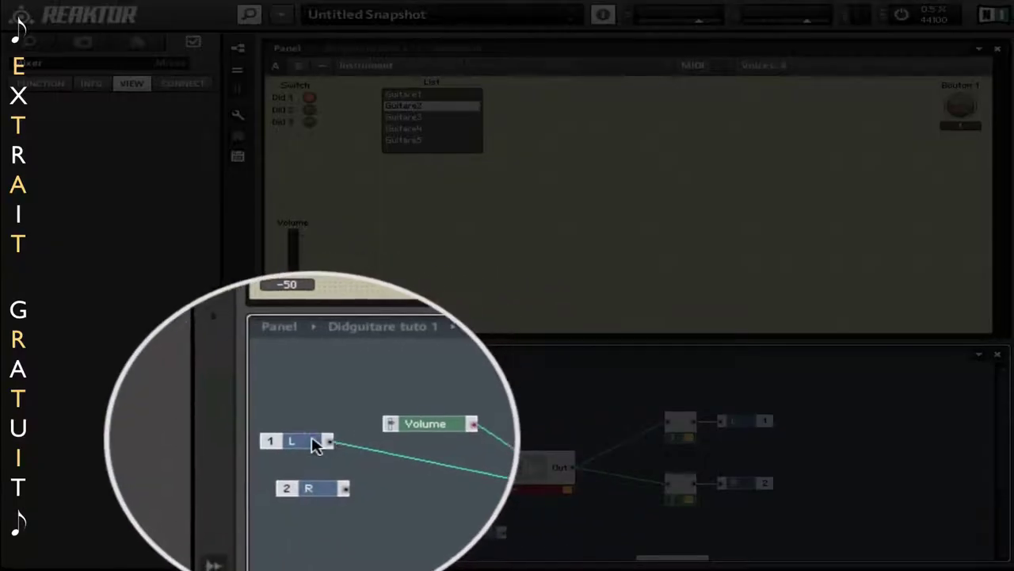
mouse_move(313, 443)
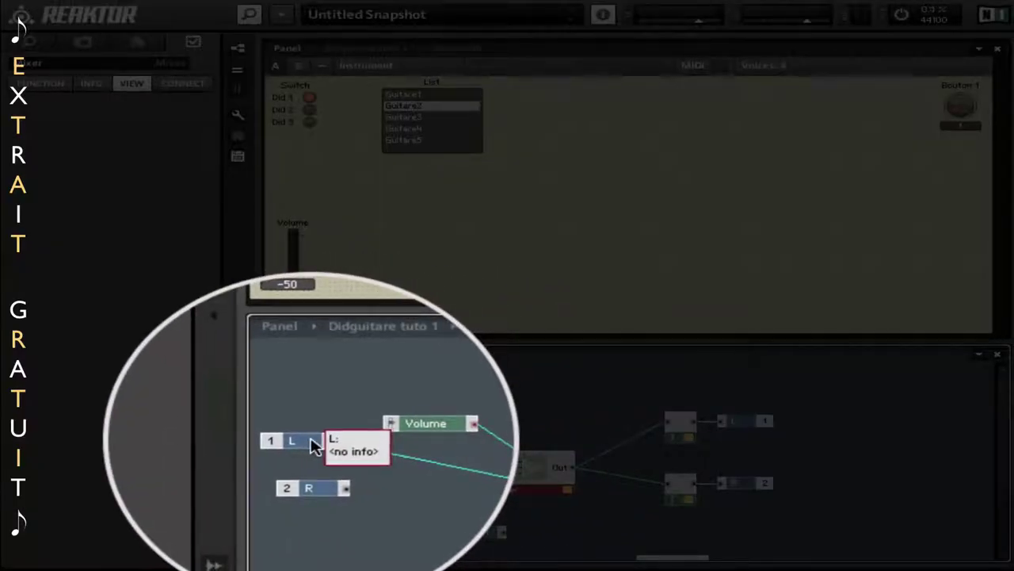
mouse_move(570, 469)
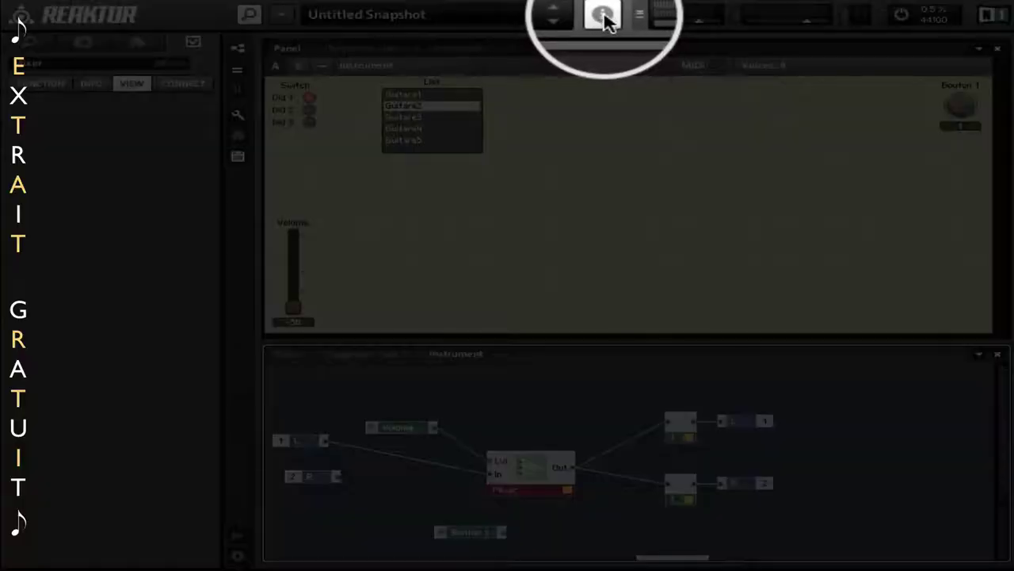
- Turn the info hints off and back on
left_click(603, 16)
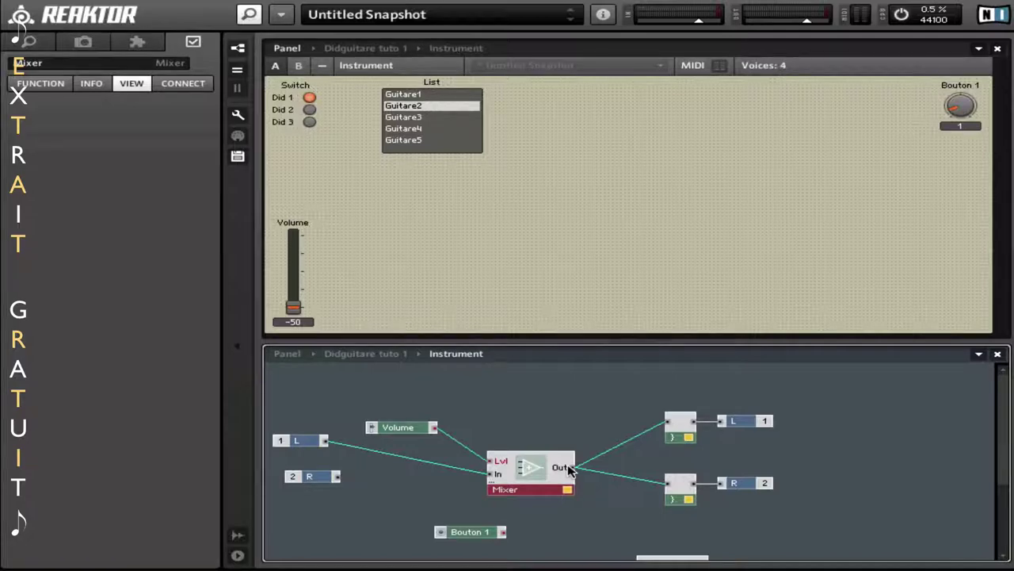
left_click(601, 16)
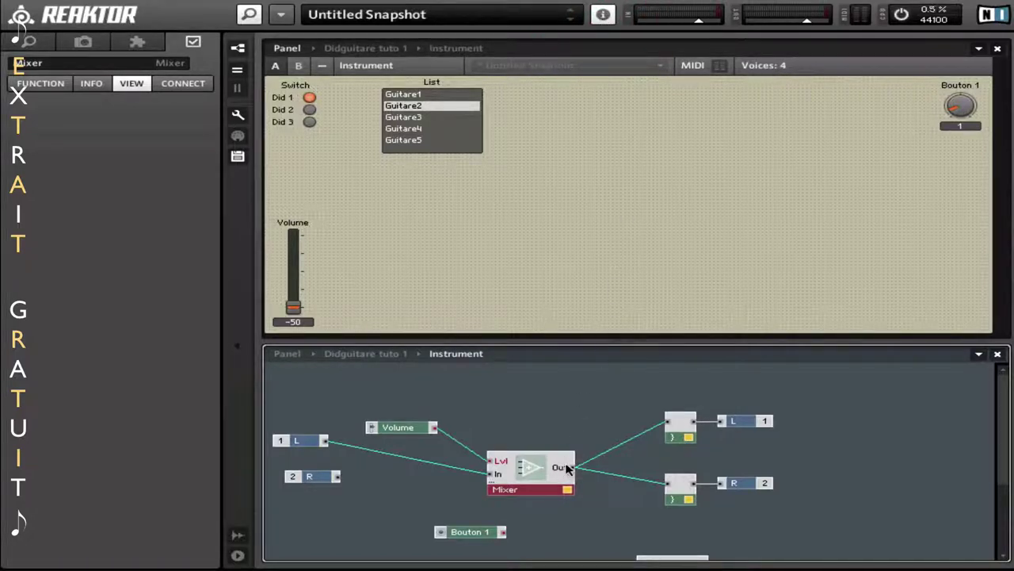
mouse_move(568, 468)
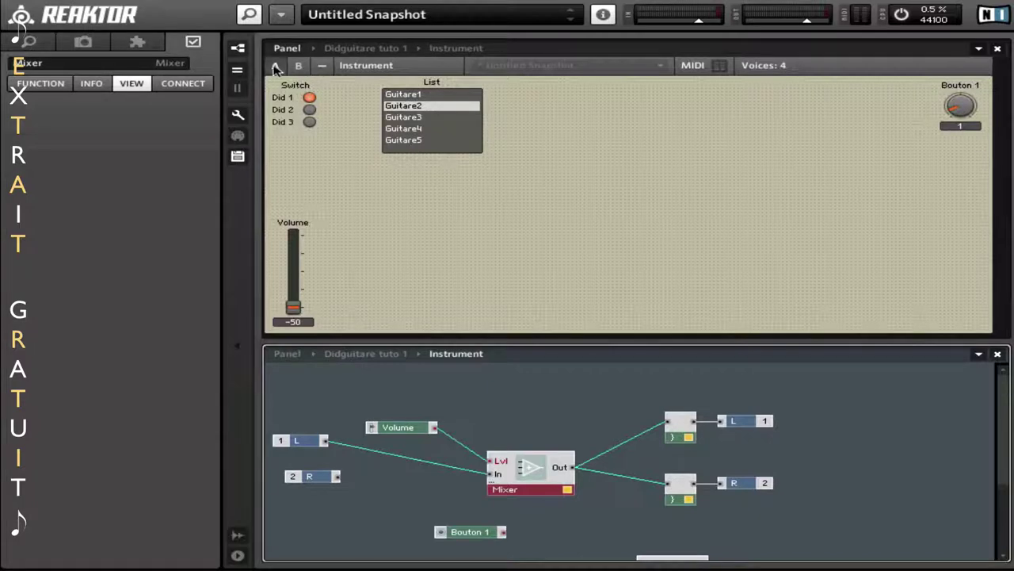
- Show the instrument structure alone and insert a built-in Add math module in the empty area below Bouton 1
left_click(238, 70)
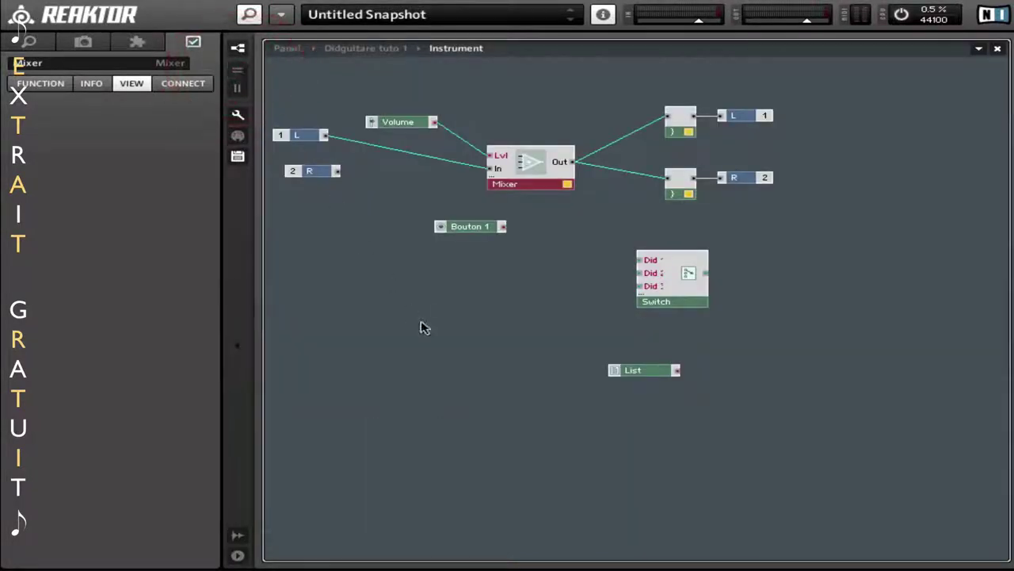
left_click(321, 277)
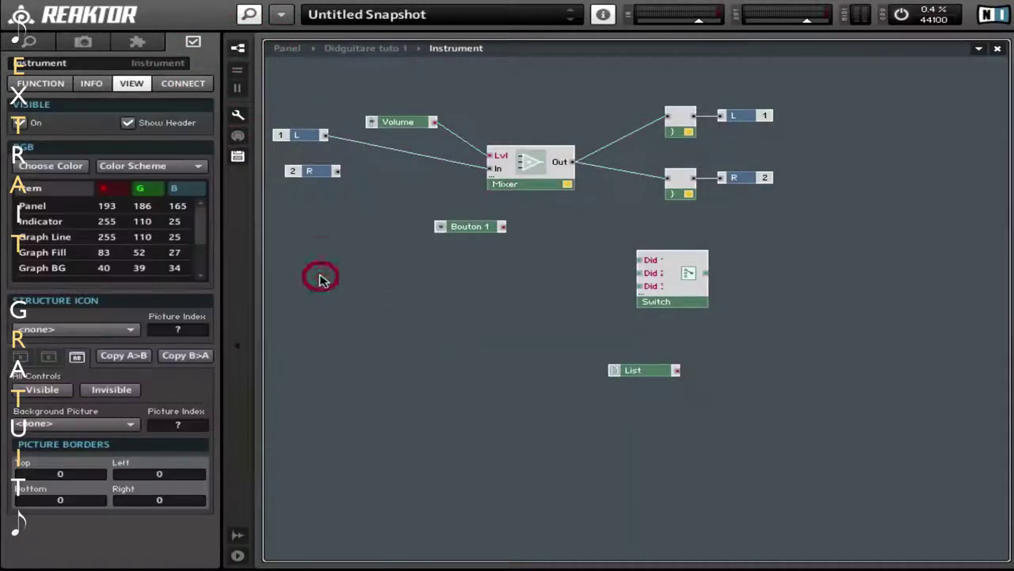
right_click(317, 275)
mouse_move(332, 276)
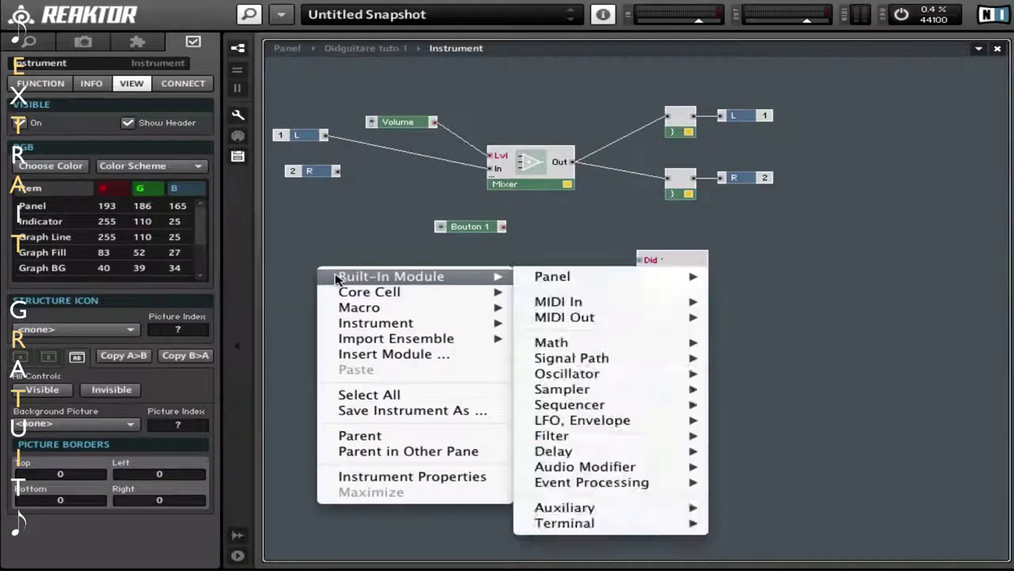
mouse_move(555, 277)
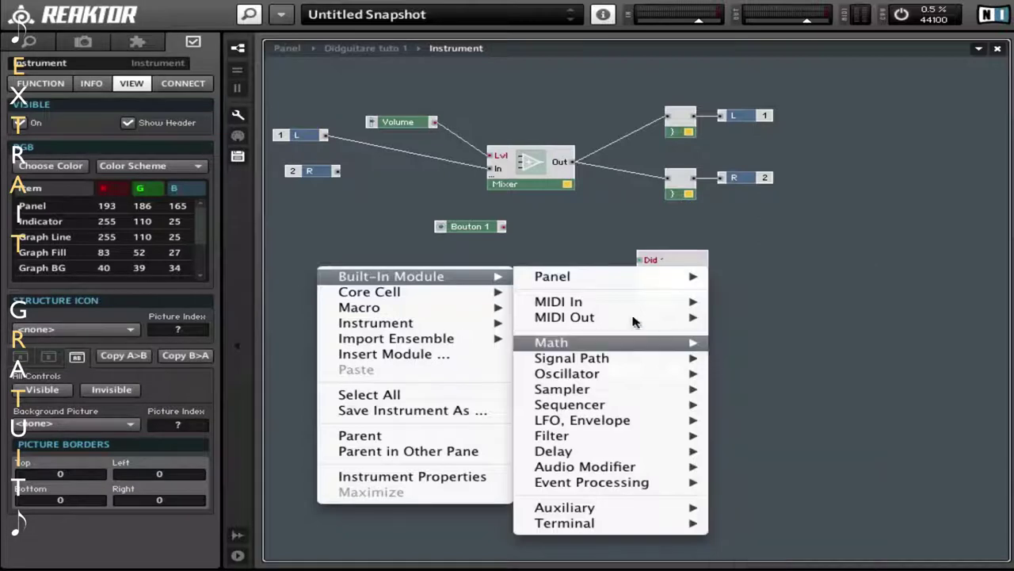
mouse_move(616, 309)
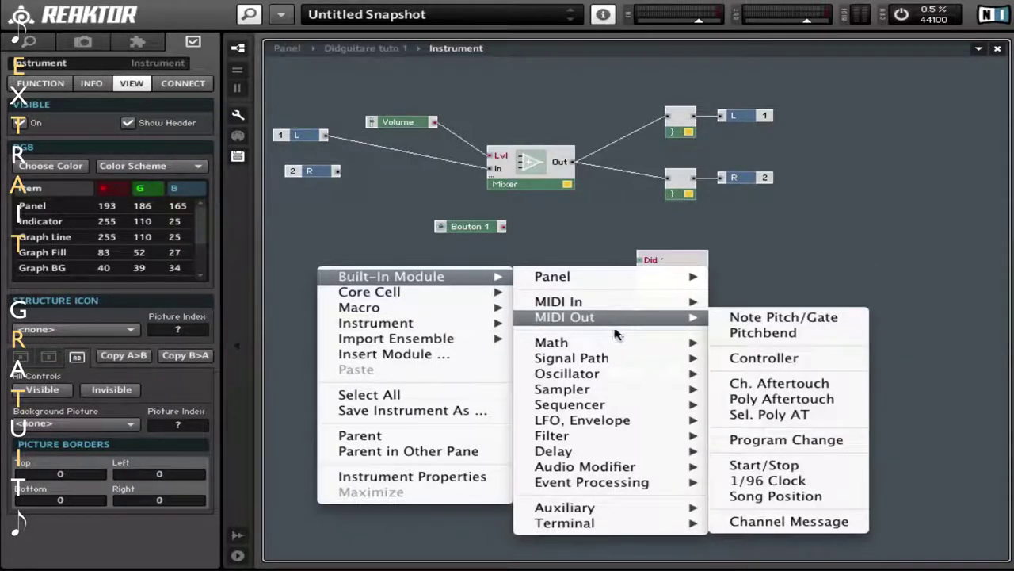
mouse_move(616, 340)
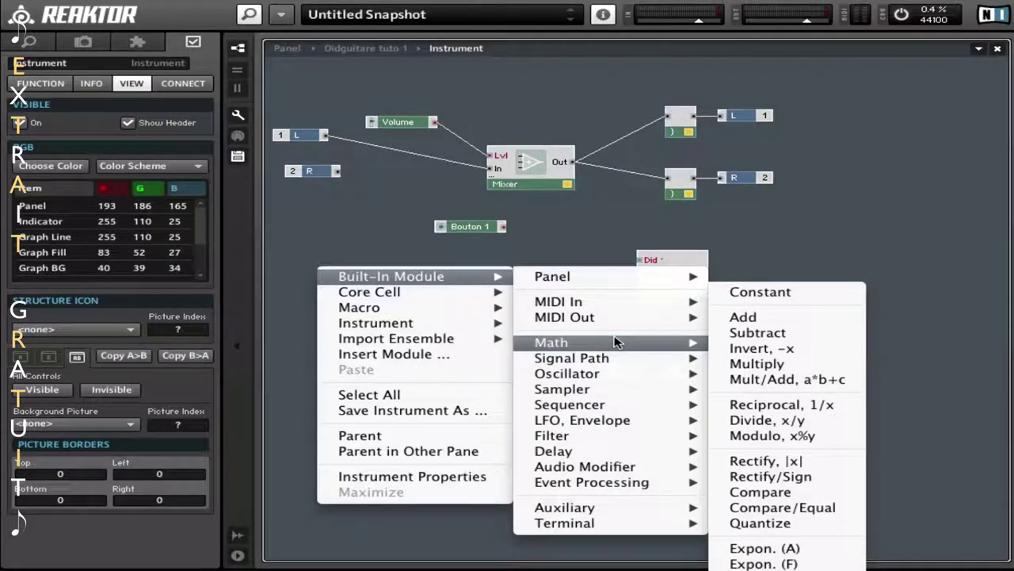
left_click(750, 319)
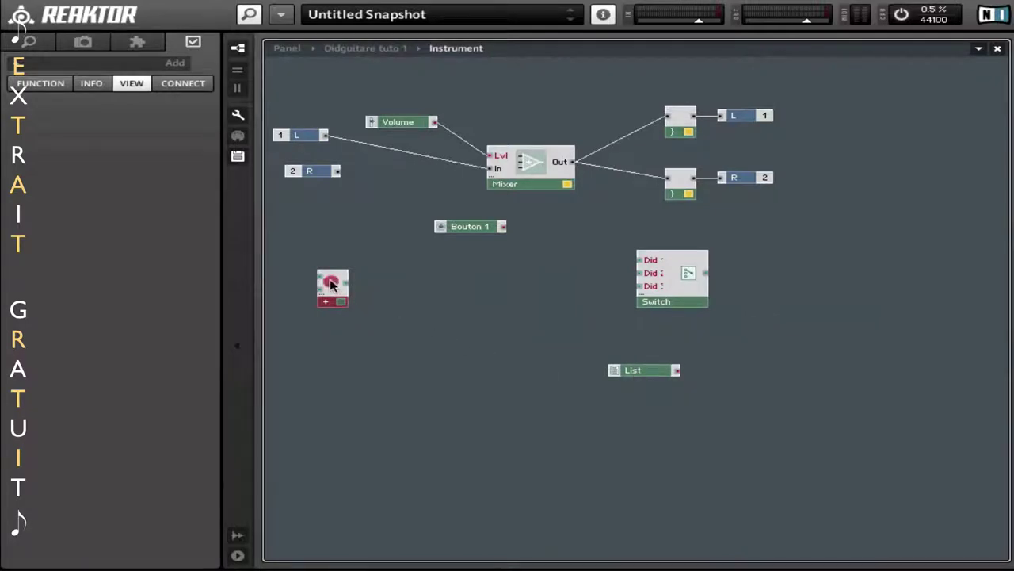
left_click_drag(331, 285, 425, 312)
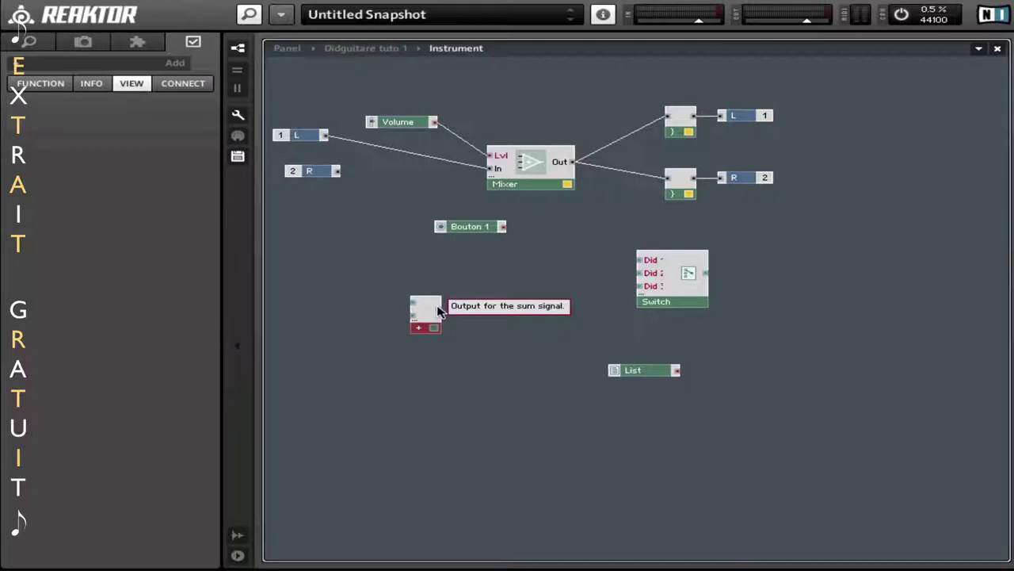
- Insert a second Add module beside the first by searching the modules for "add"
left_click(499, 310)
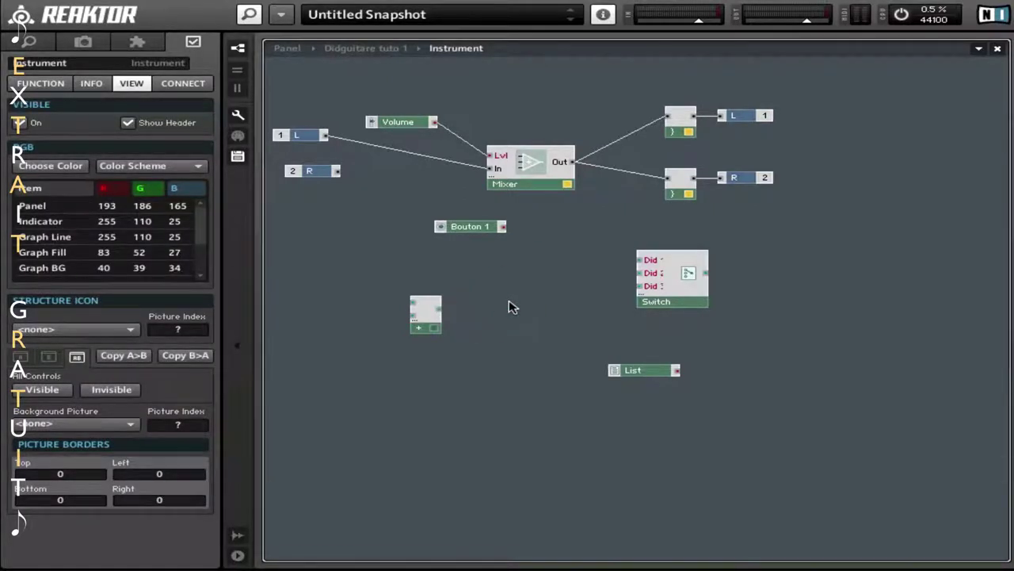
double_click(509, 307)
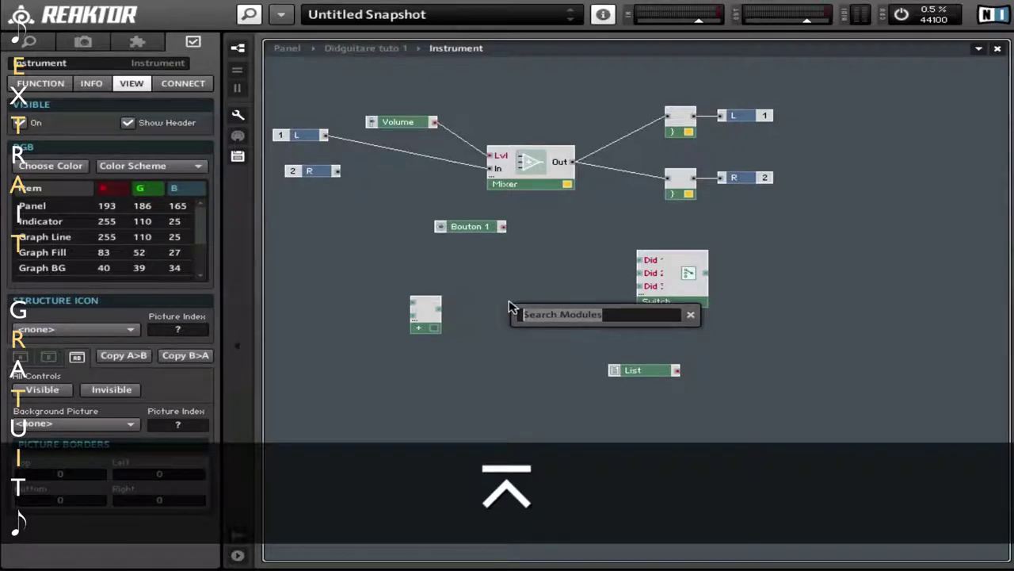
type("a")
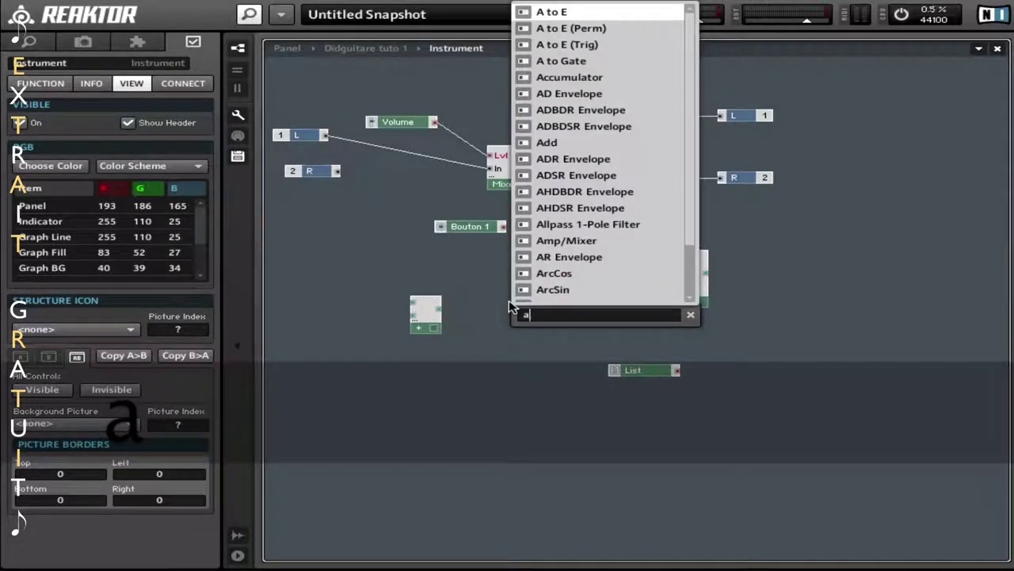
type("dd")
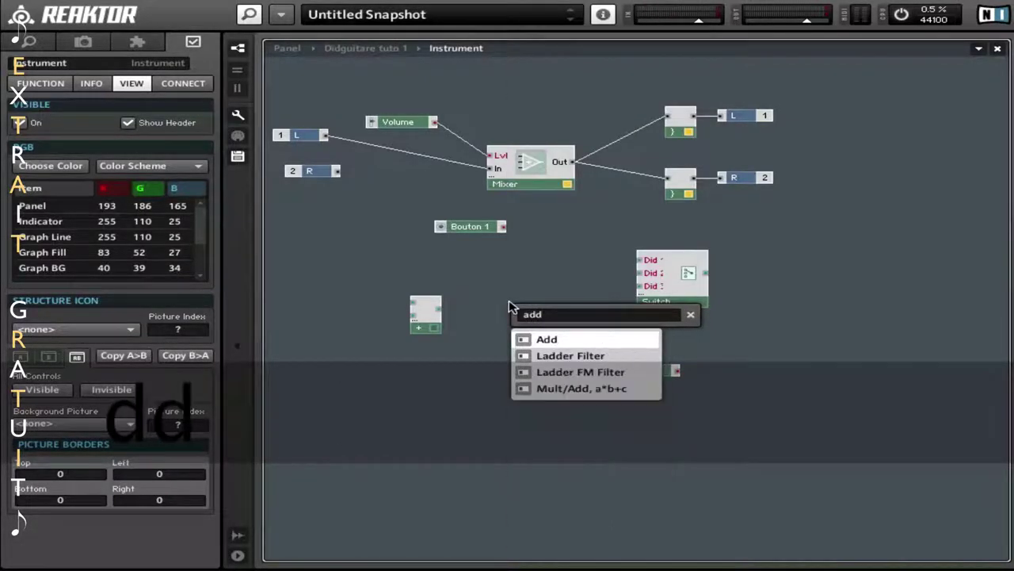
left_click(560, 341)
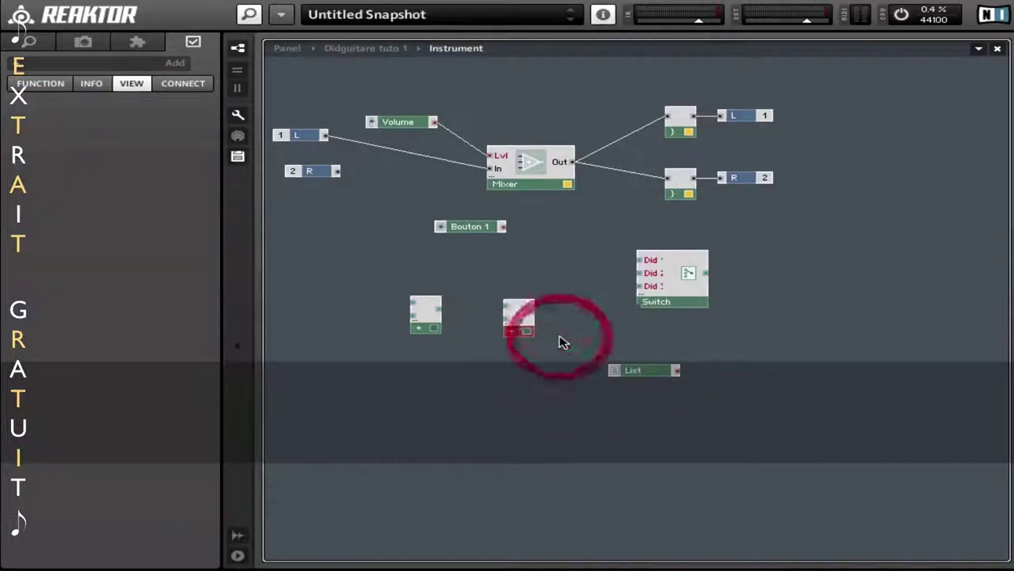
- Delete both Add modules from the structure
left_click(513, 320)
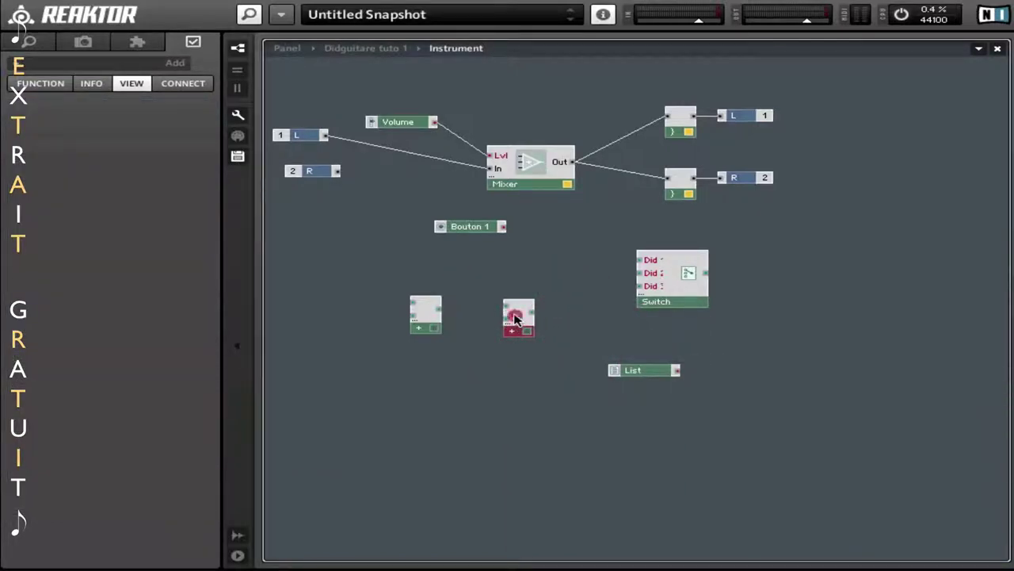
right_click(514, 319)
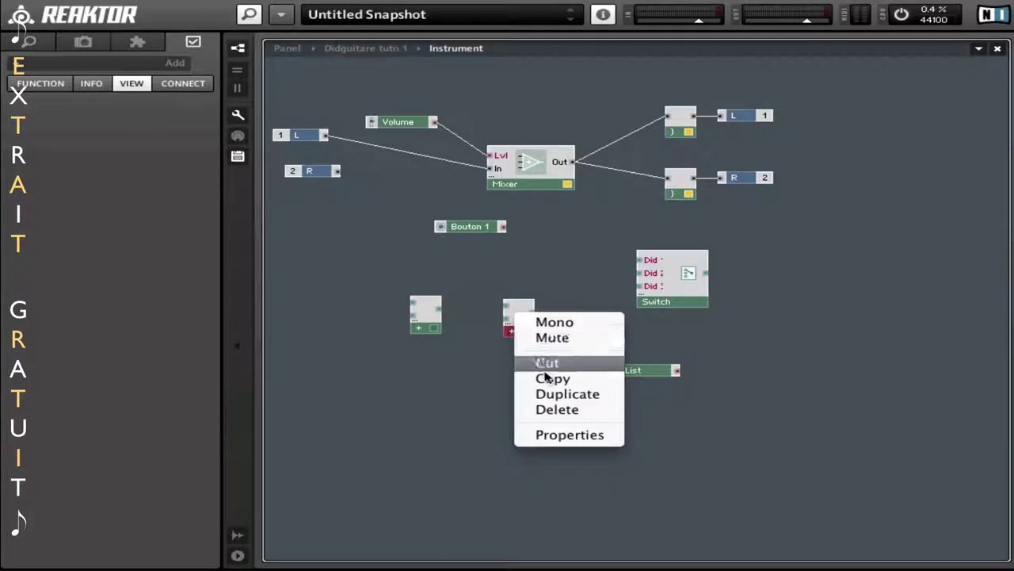
left_click(555, 410)
right_click(428, 314)
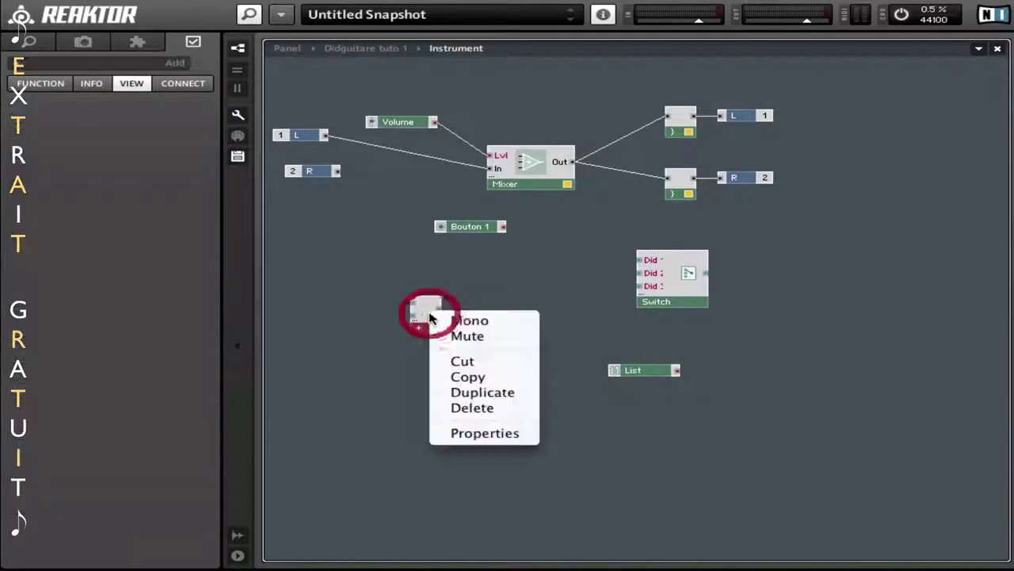
left_click(458, 408)
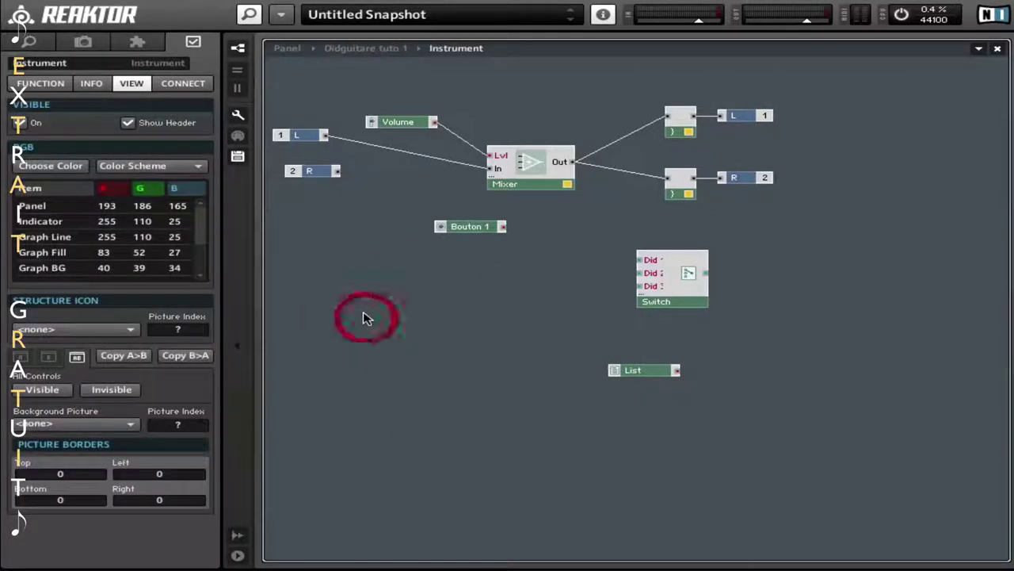
- Search the modules for "am", insert an Amp/Mixer in the empty area below Bouton 1, and delete it again
double_click(366, 317)
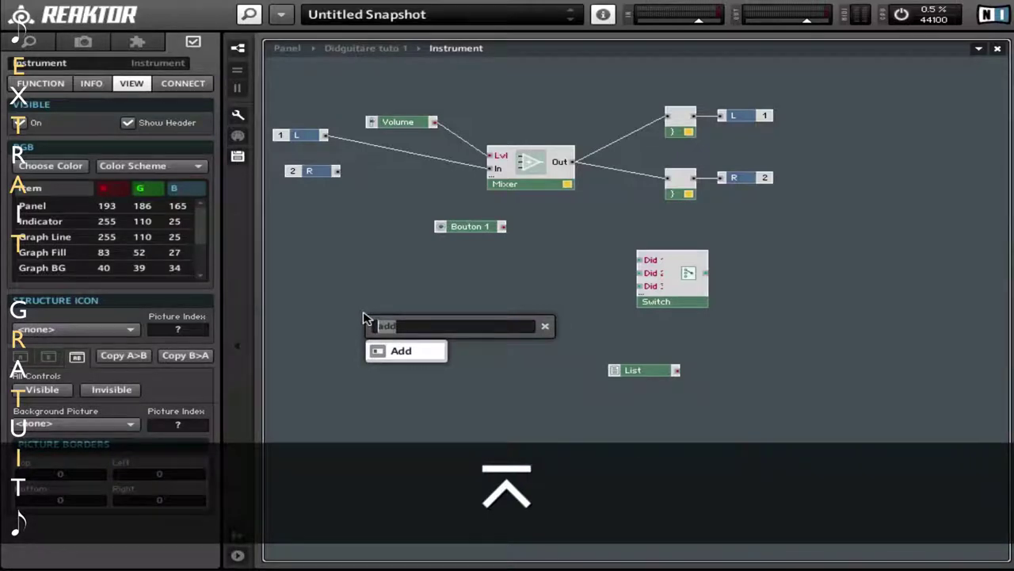
type("am")
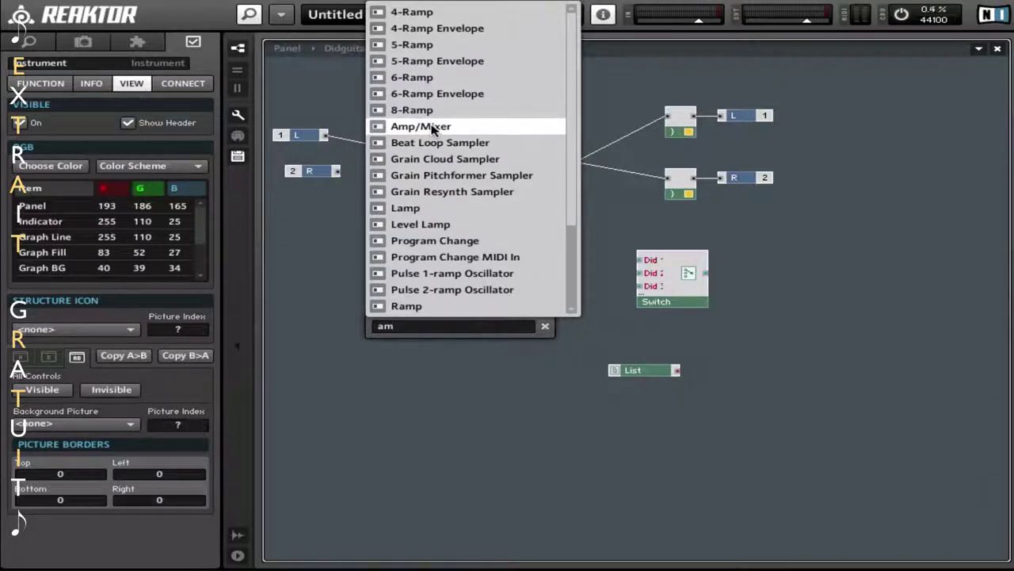
left_click(432, 130)
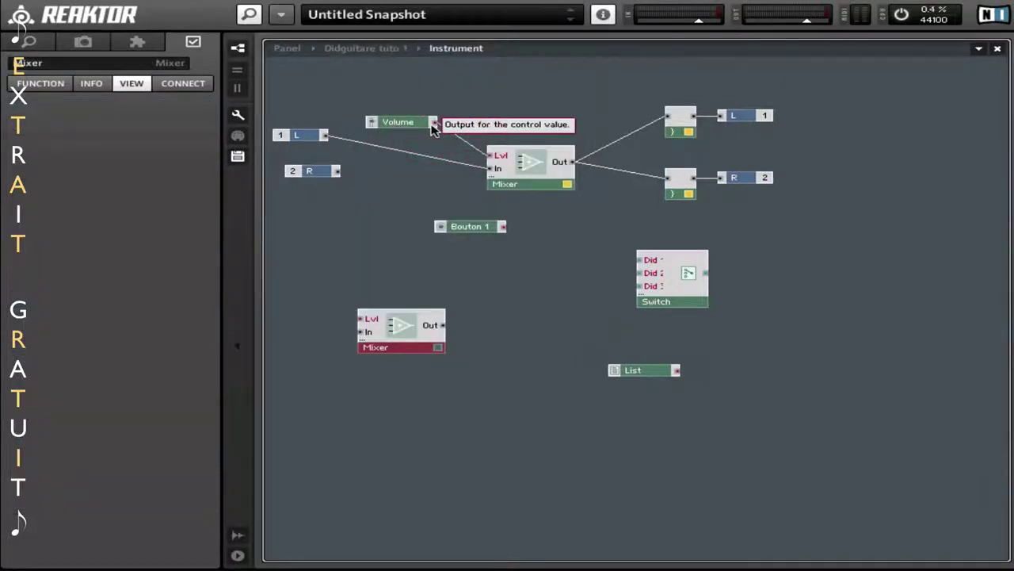
left_click_drag(398, 328, 420, 364)
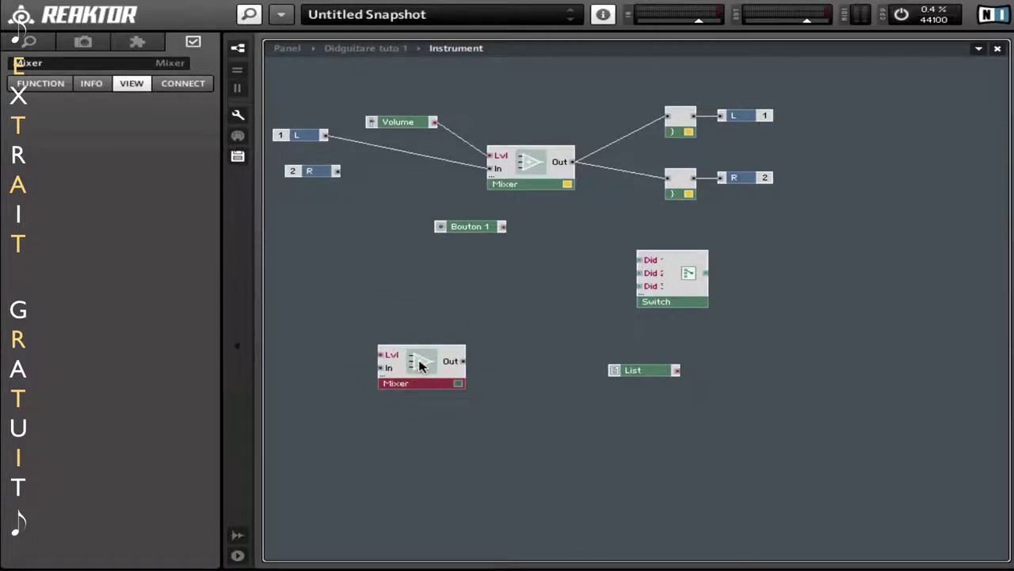
right_click(420, 363)
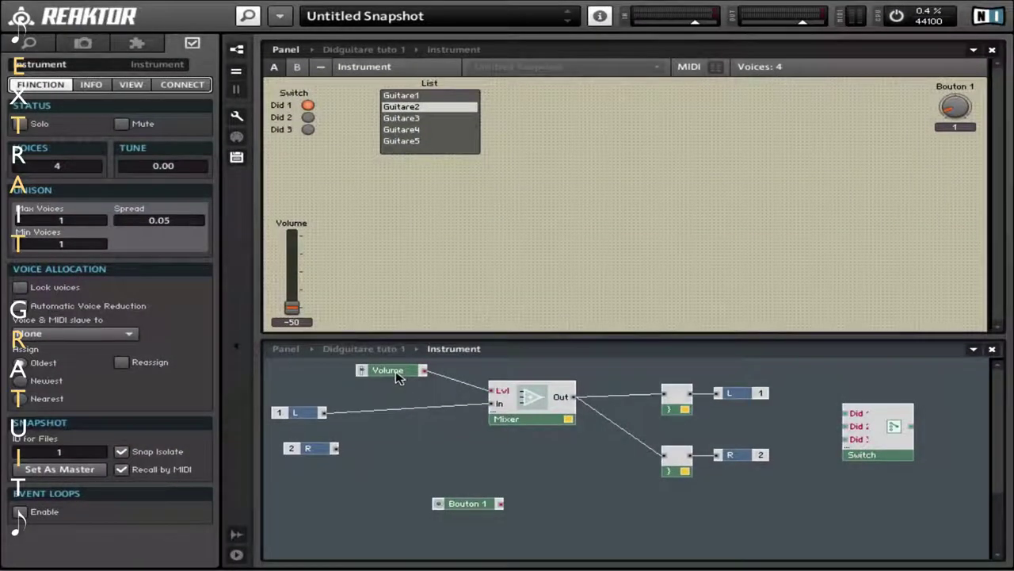
- Insert a Meter module just above the Volume module in the structure and place its panel display beside the Volume fader
left_click_drag(399, 378, 398, 388)
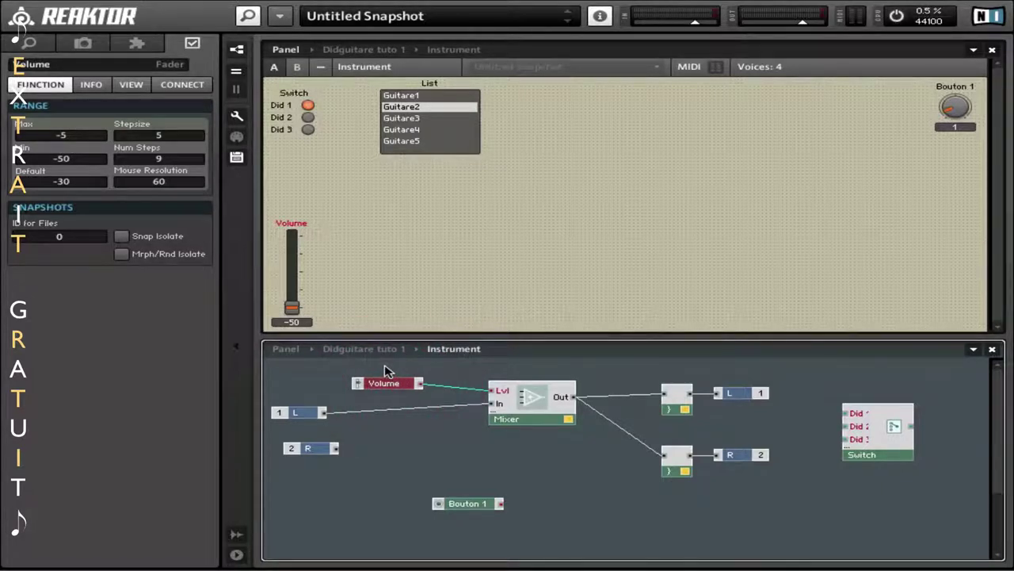
left_click(386, 371)
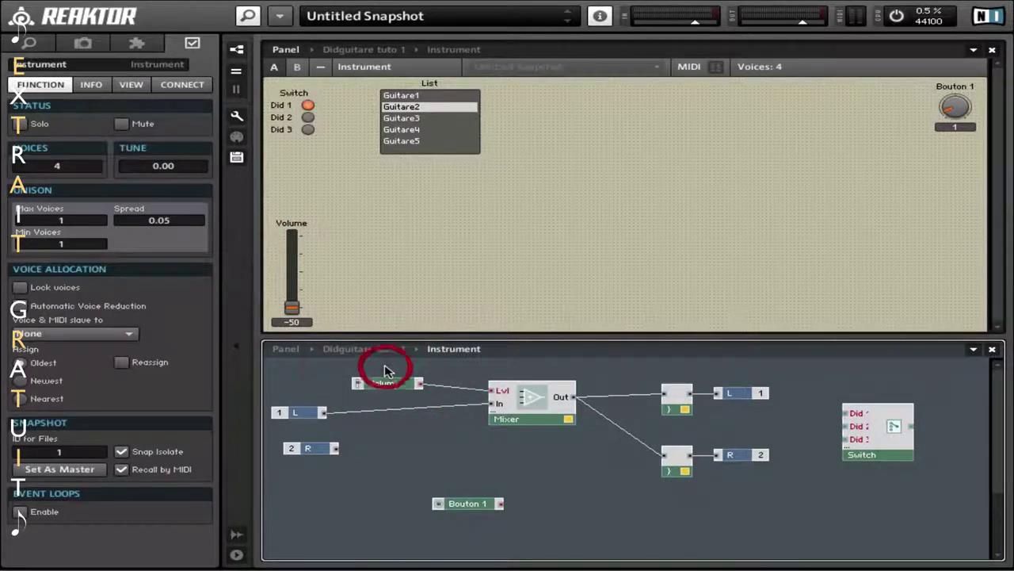
double_click(388, 371)
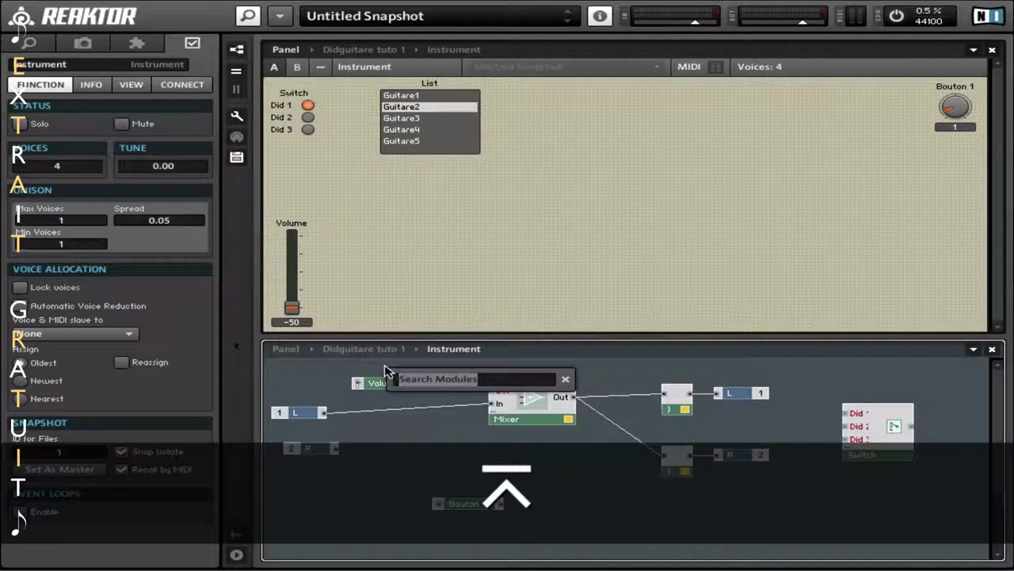
type("me")
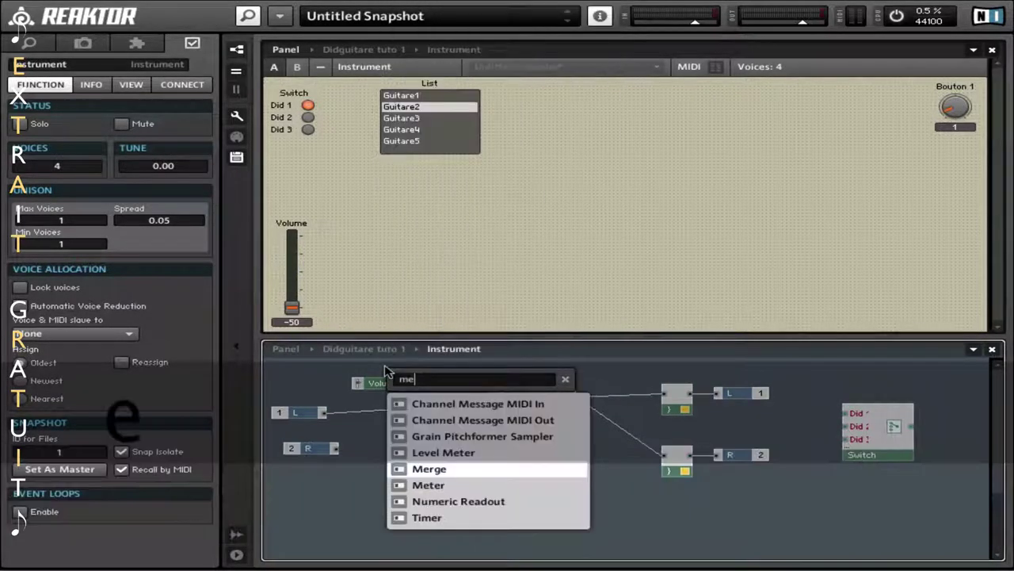
left_click(442, 485)
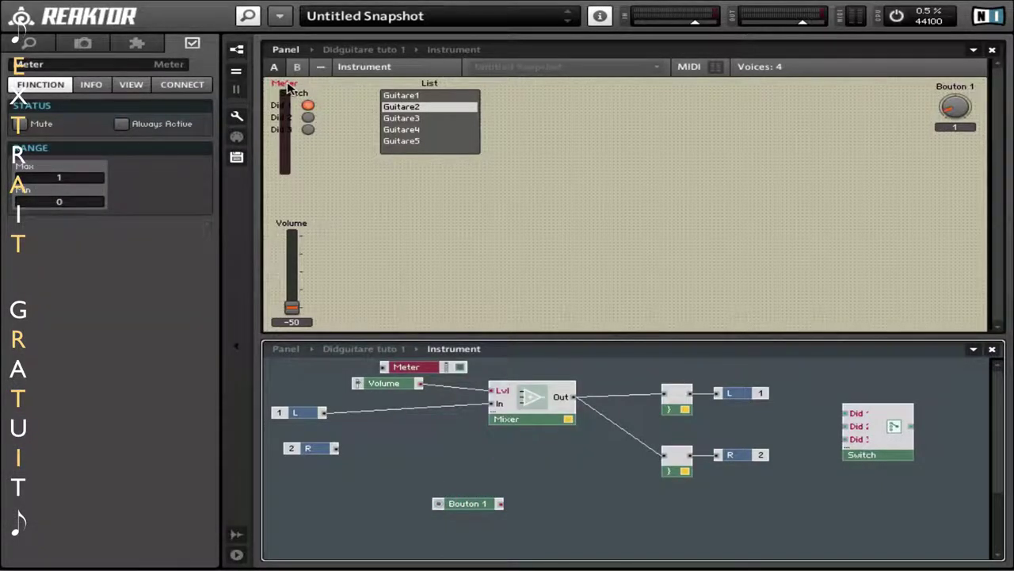
left_click_drag(287, 89, 344, 228)
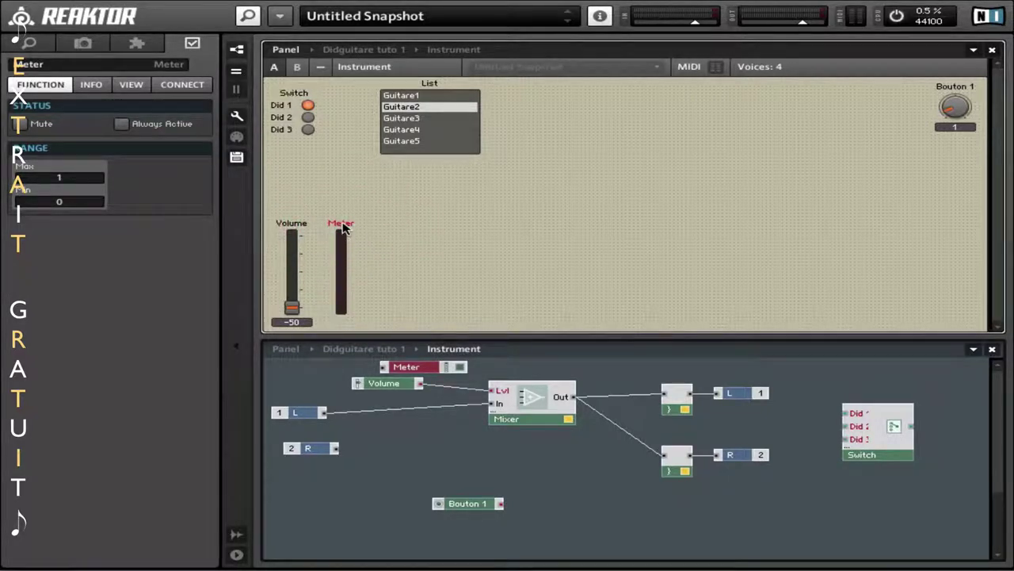
- Rename the Meter as "Vue metre" and align its module directly above the Volume module in the structure
double_click(343, 226)
type("Vu")
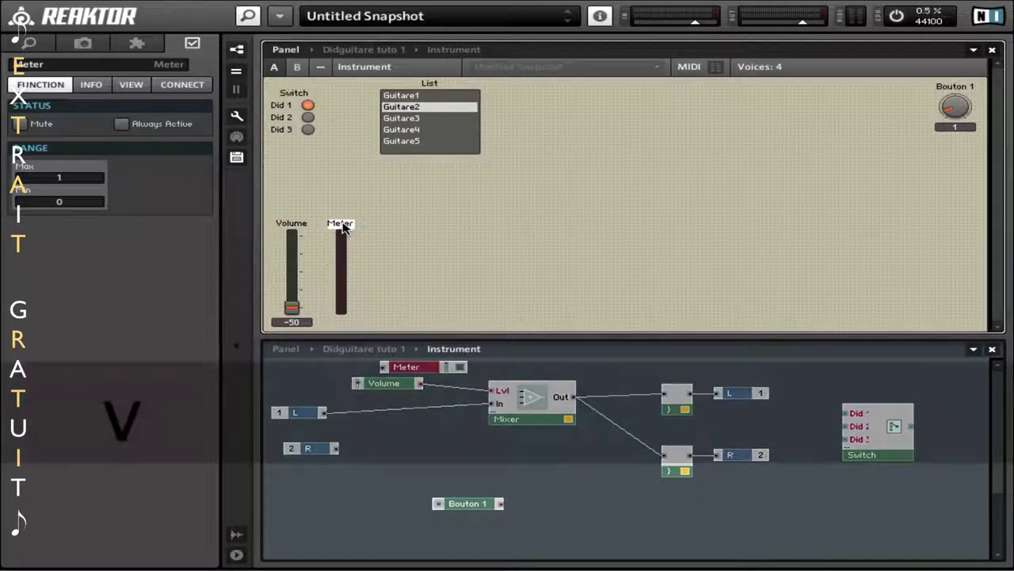
key("BackSpace")
key("BackSpace")
type("metre")
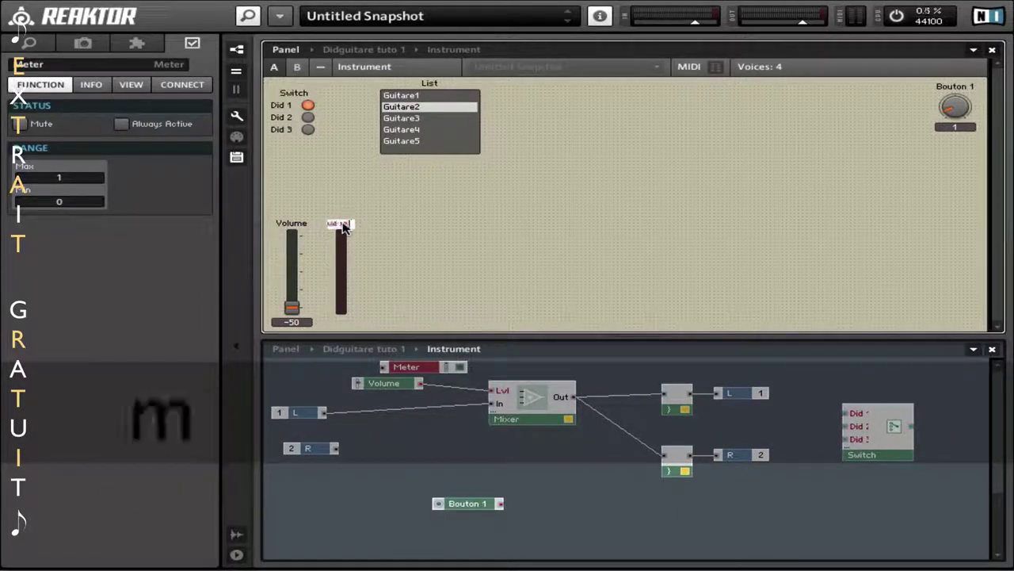
key("Return")
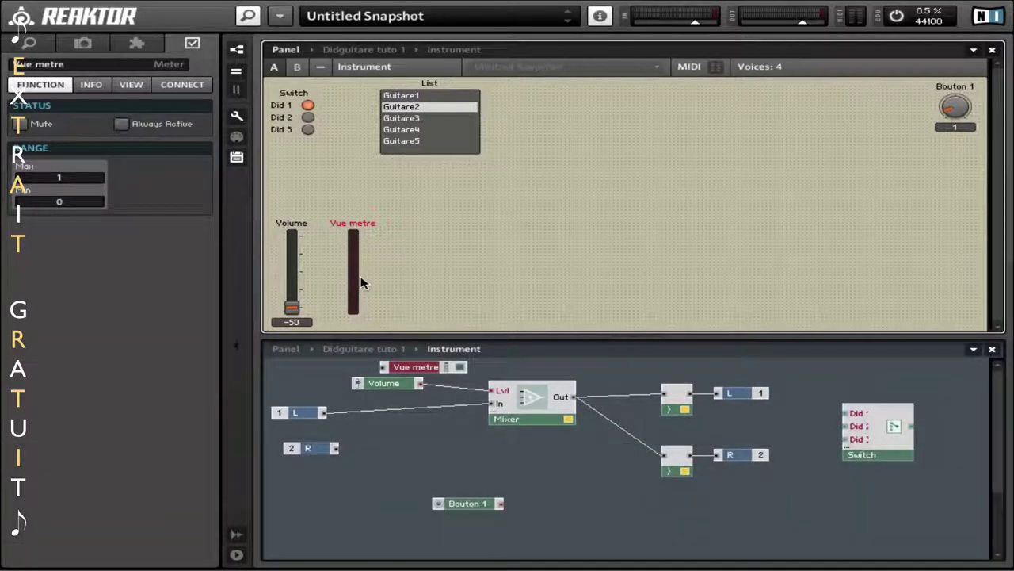
left_click_drag(424, 371, 396, 370)
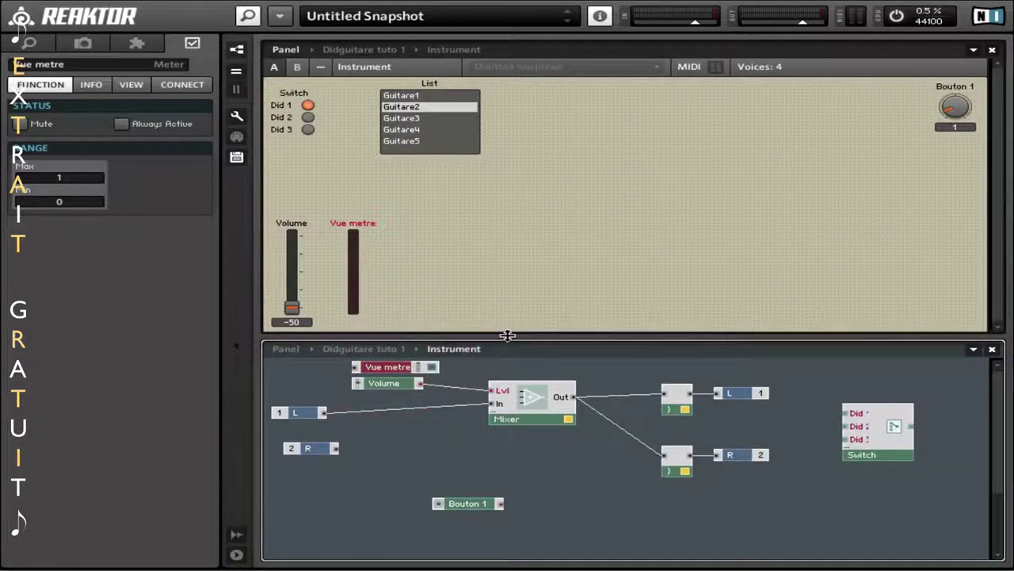
- Enlarge the structure area, insert a new empty macro and place it beside the Bouton 1 module
left_click_drag(507, 335, 511, 197)
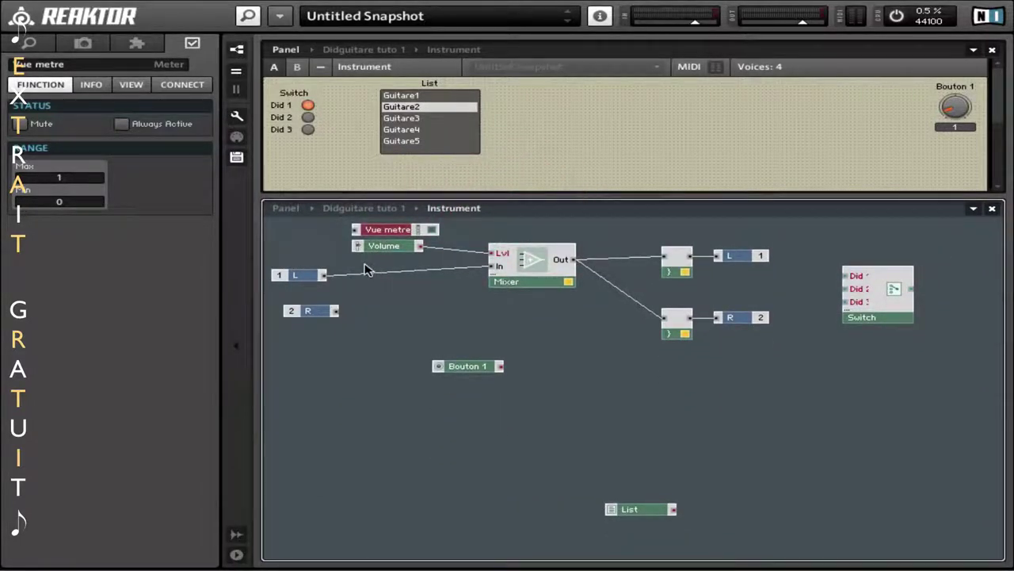
left_click(387, 338)
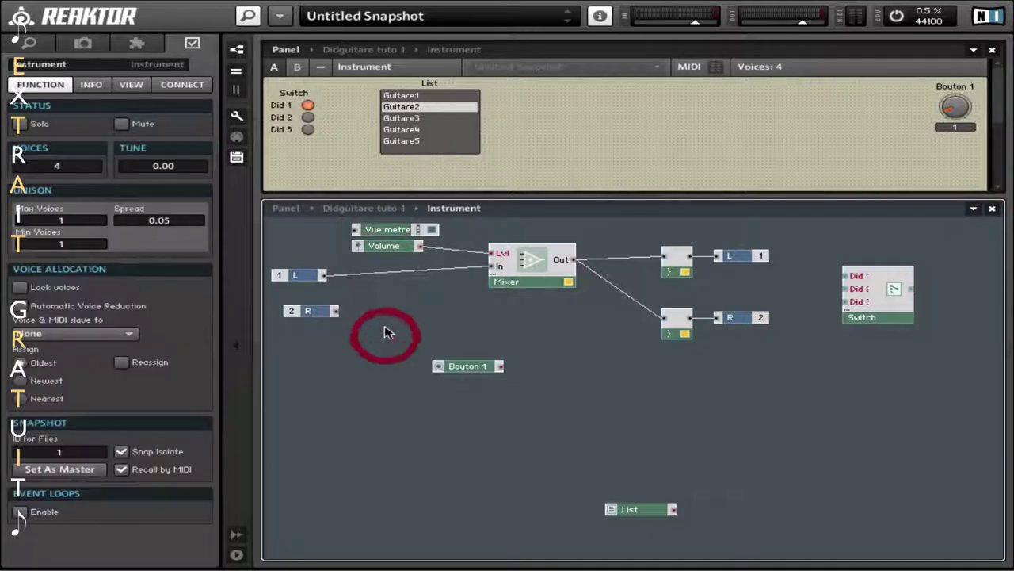
right_click(386, 321)
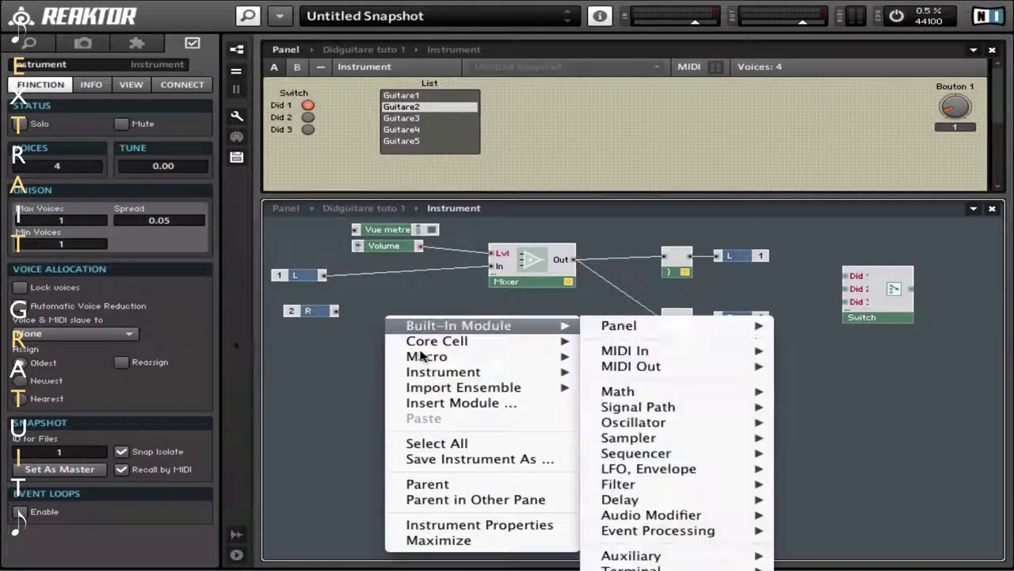
mouse_move(424, 359)
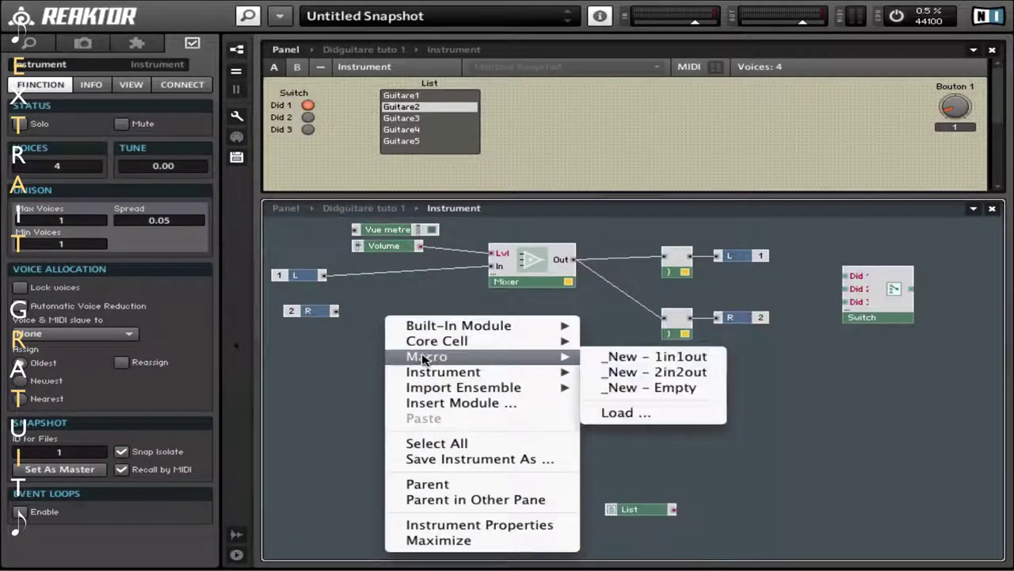
left_click(625, 392)
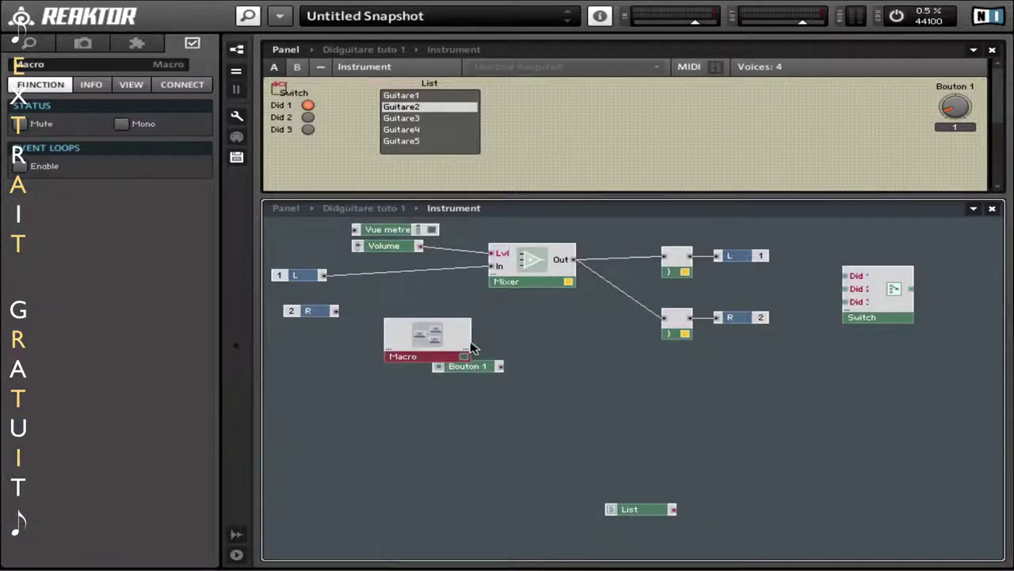
left_click_drag(443, 333, 367, 368)
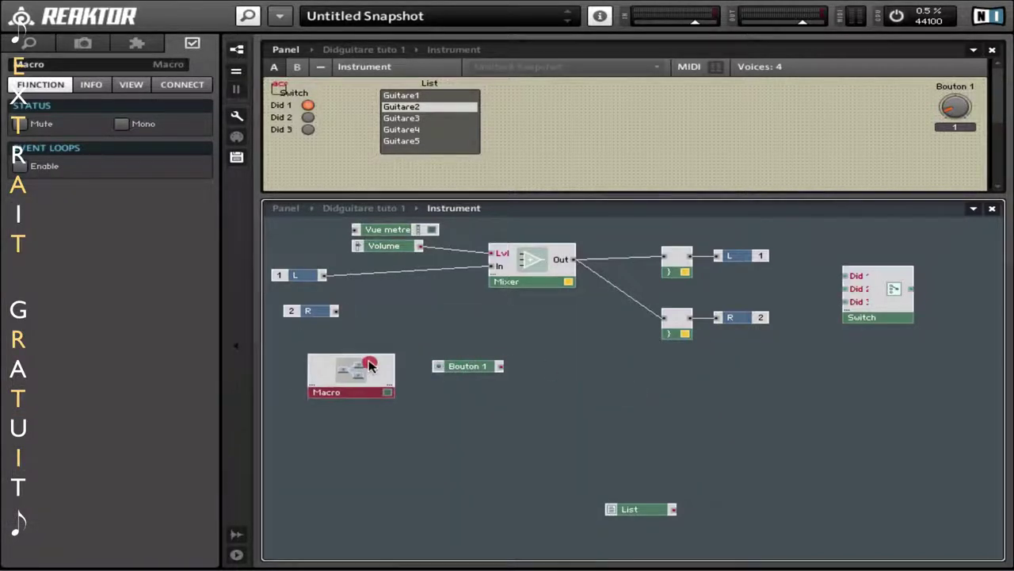
- Copy the Vue metre and Volume modules together and paste them inside the new macro
left_click(406, 232)
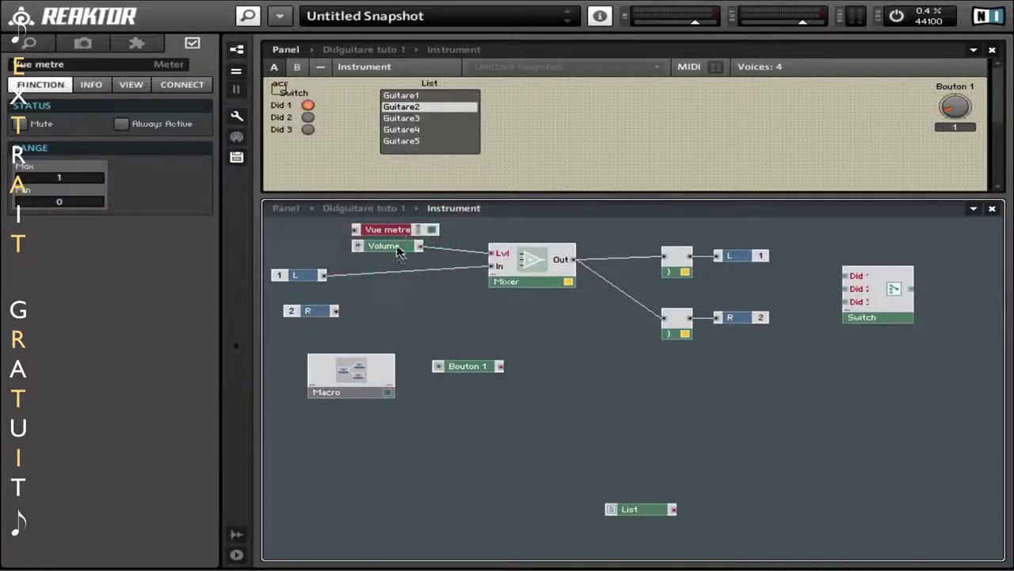
left_click(394, 249)
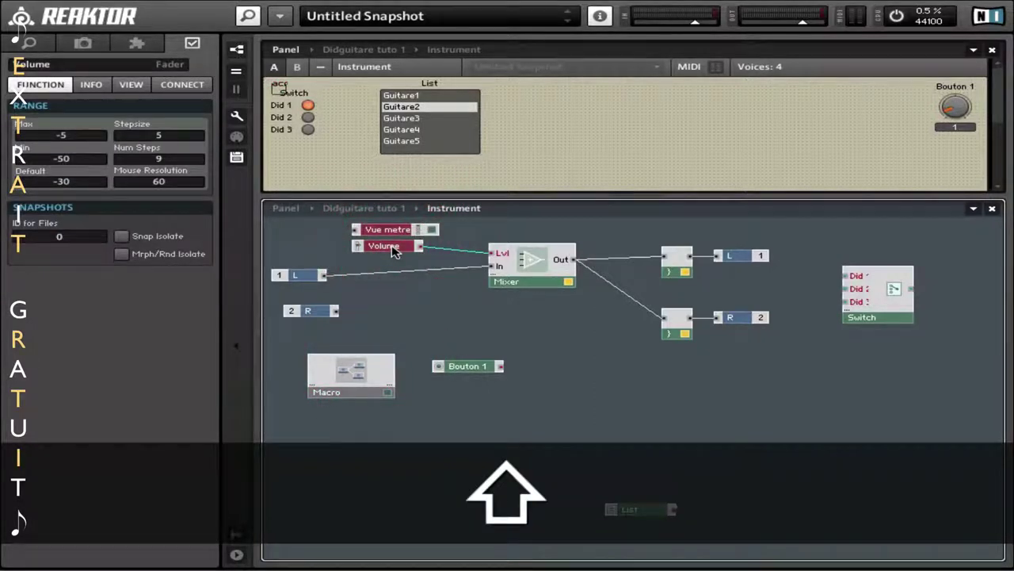
right_click(394, 249)
left_click(466, 340)
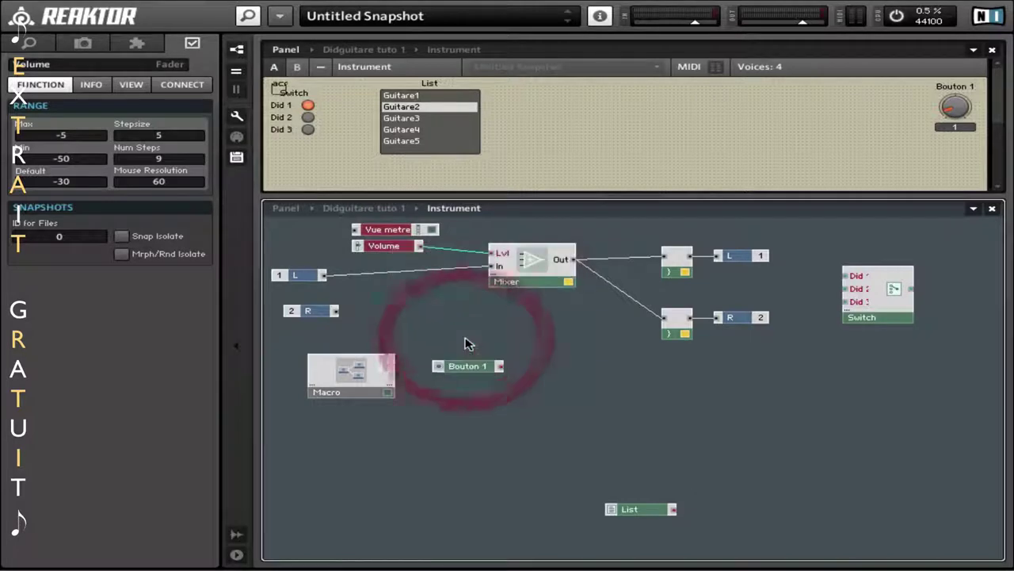
double_click(368, 368)
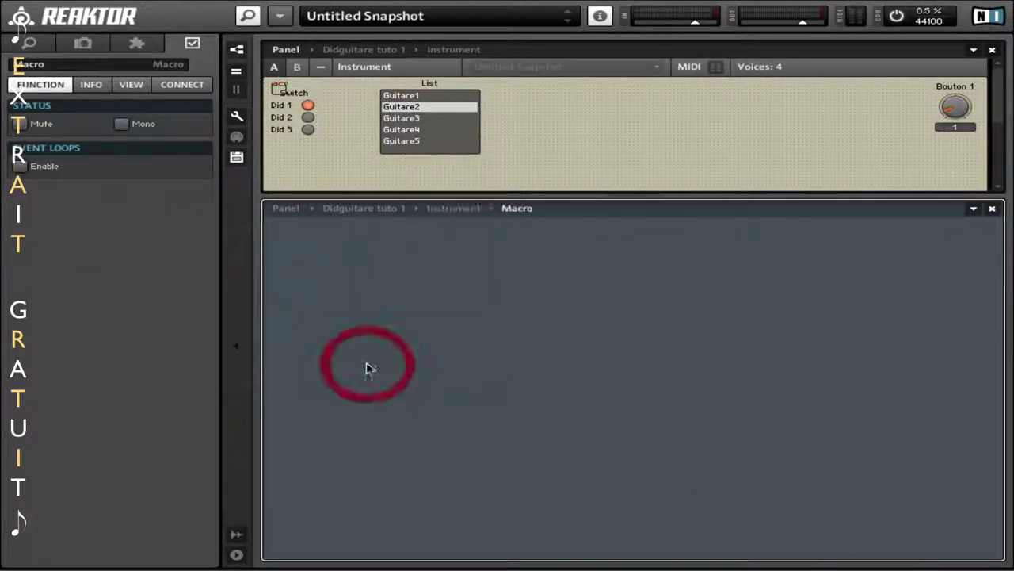
right_click(367, 309)
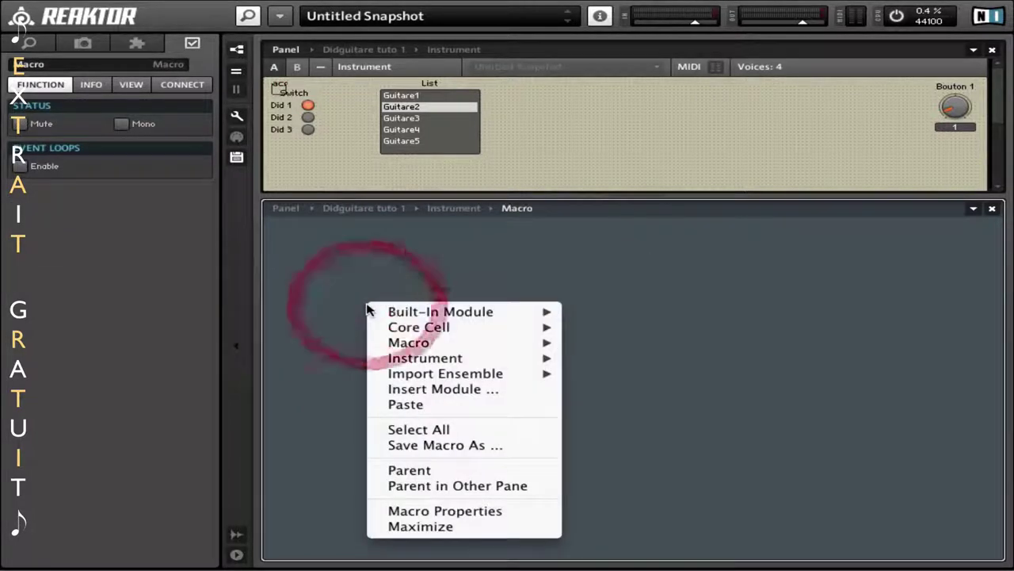
left_click(435, 406)
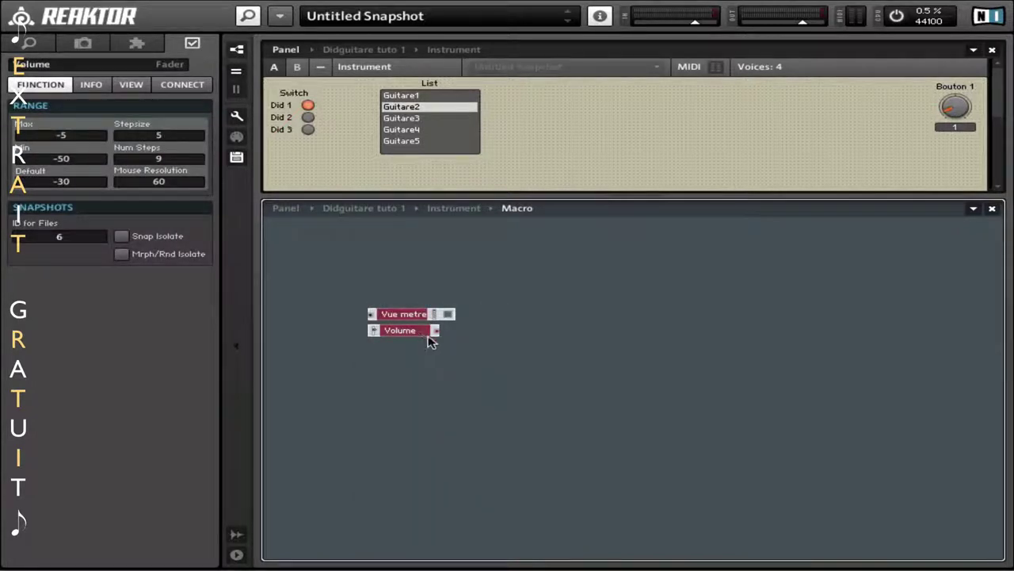
- Delete the original Vue metre and Volume modules from the Instrument structure and move the Macro into their place
left_click(453, 208)
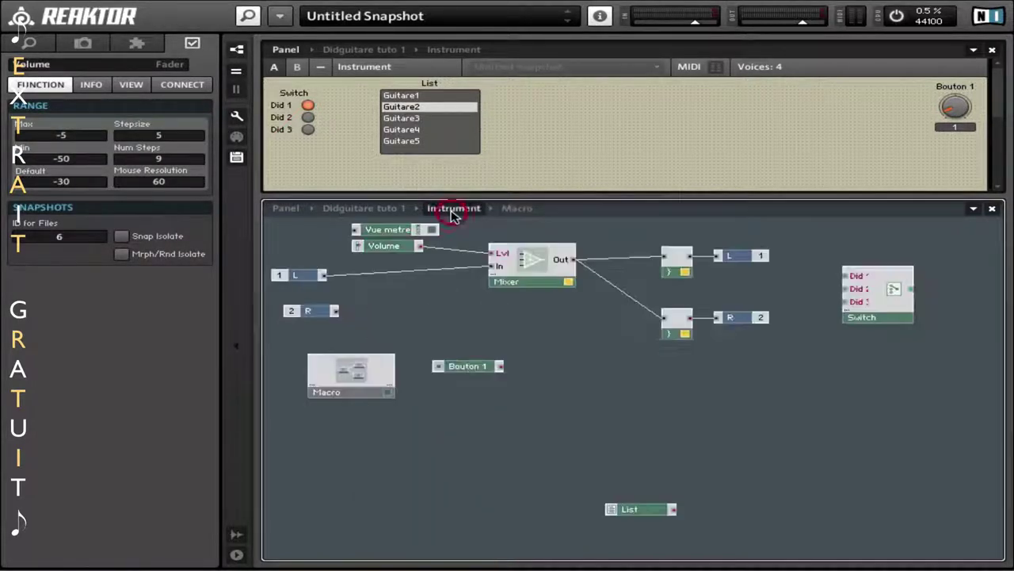
left_click(389, 231)
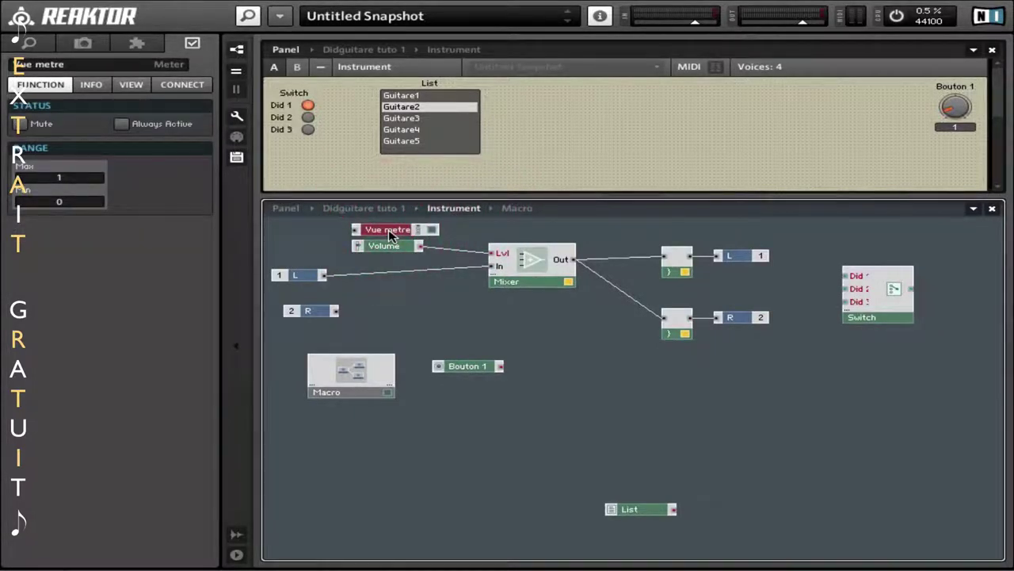
right_click(389, 232)
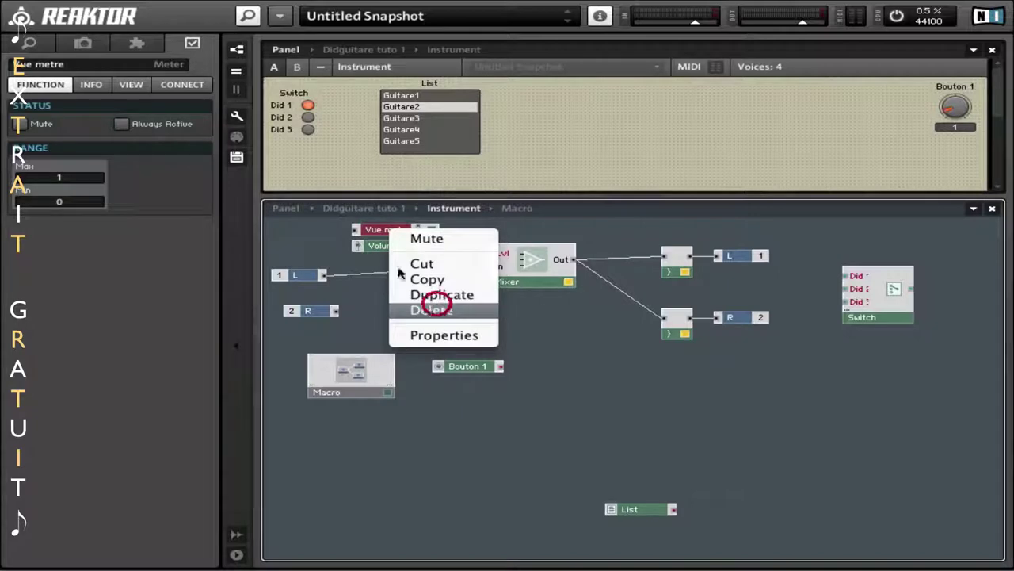
left_click(435, 307)
left_click(380, 246)
right_click(380, 246)
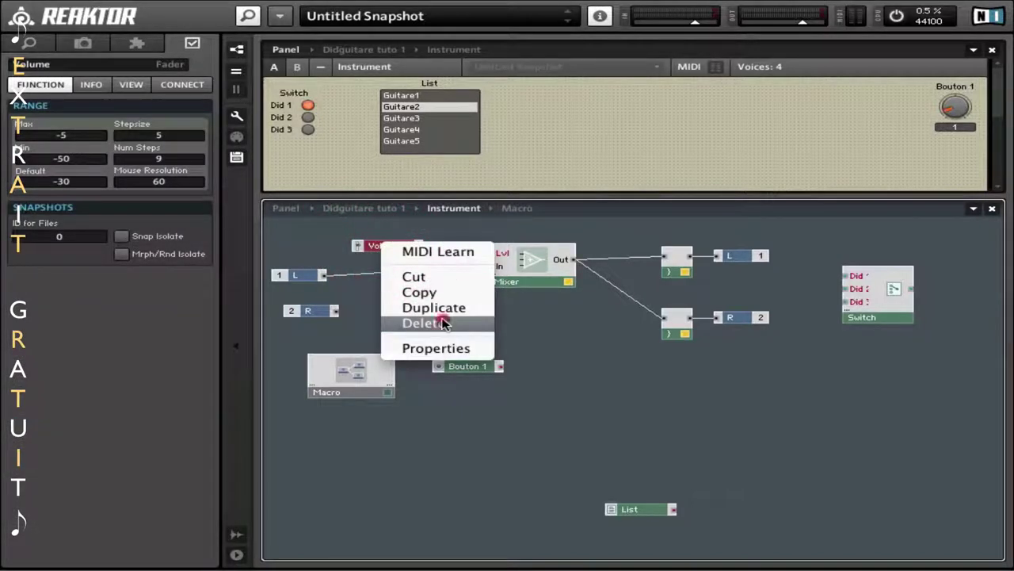
left_click(444, 323)
left_click_drag(353, 367, 380, 240)
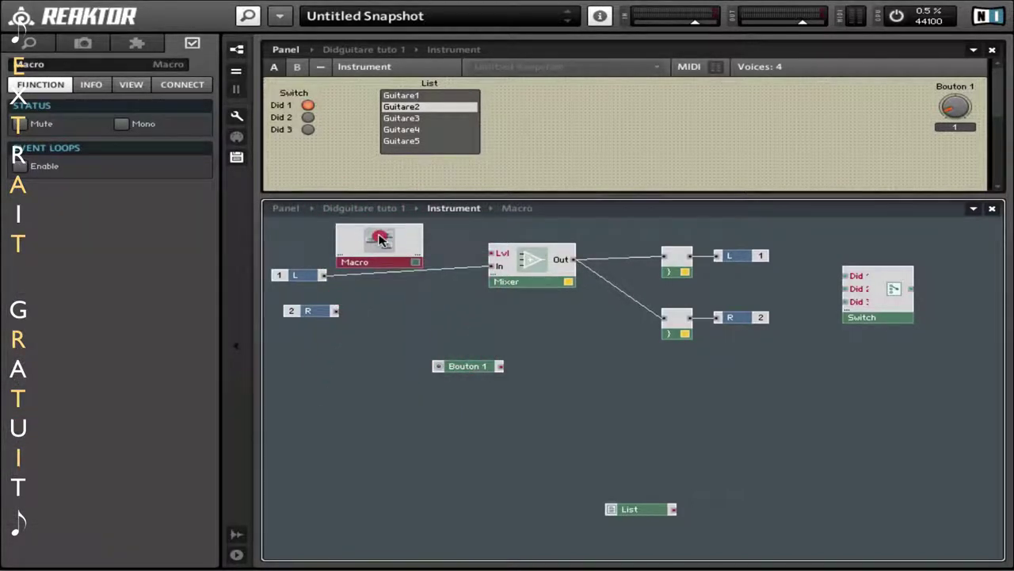
- Enlarge the panel area to show the whole macro frame and rename the macro as "Vol General"
left_click_drag(500, 196, 539, 349)
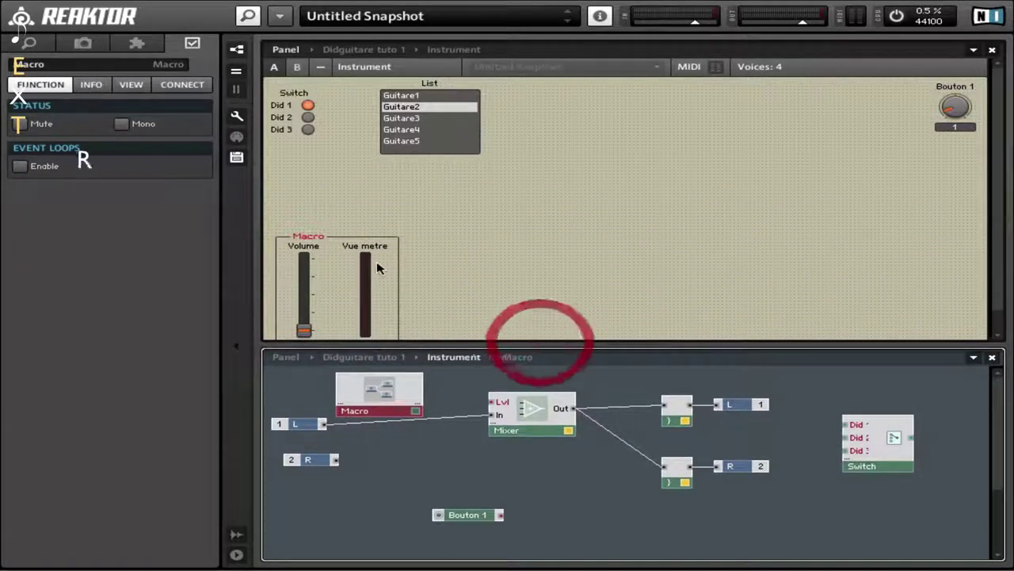
left_click(362, 242)
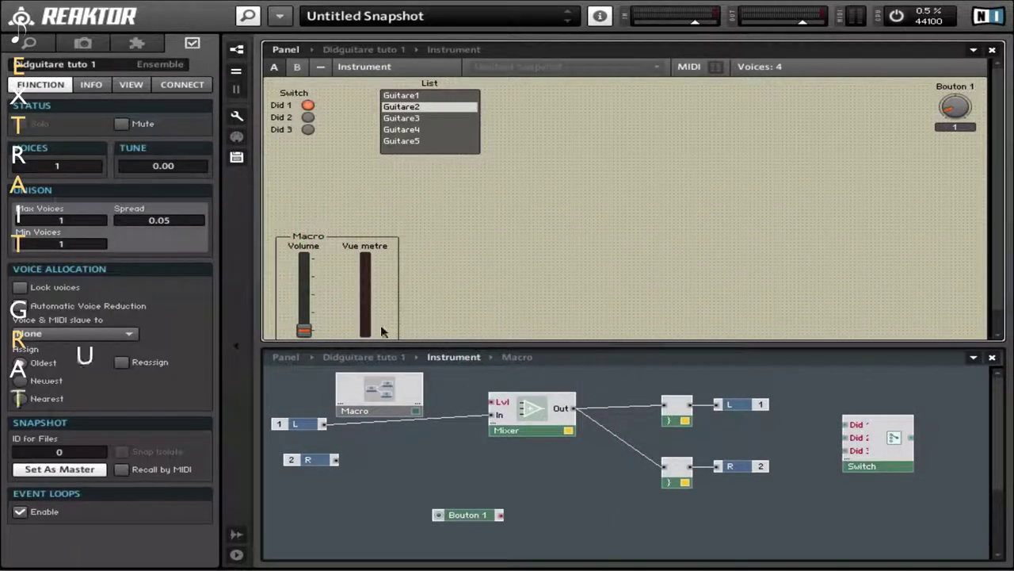
left_click_drag(385, 347, 387, 367)
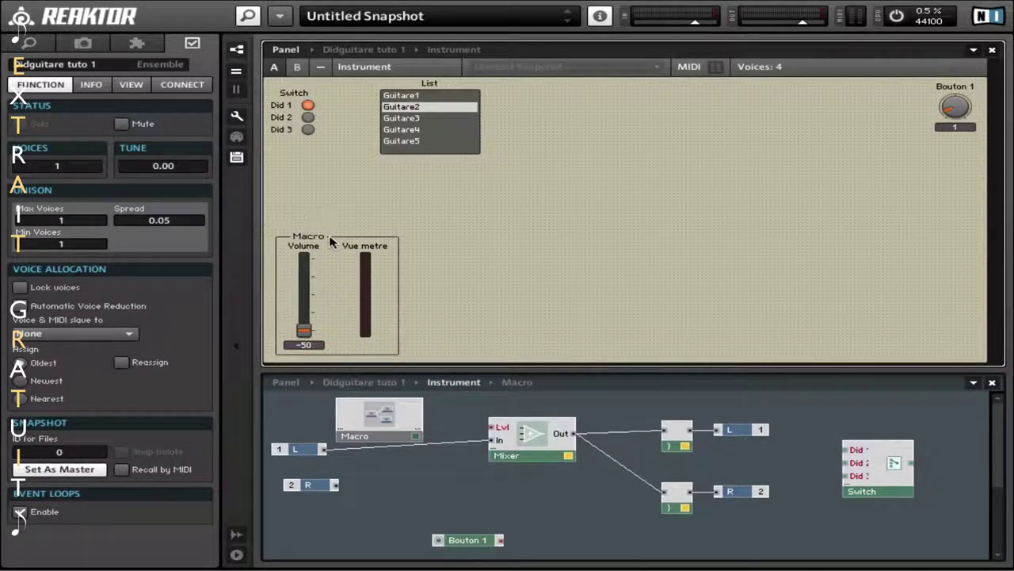
left_click(365, 440)
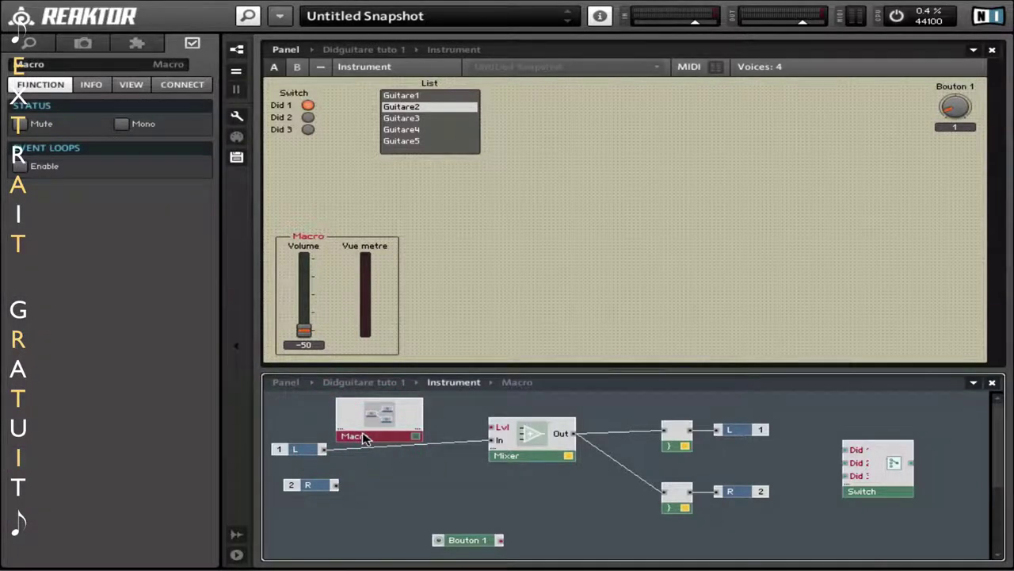
double_click(38, 65)
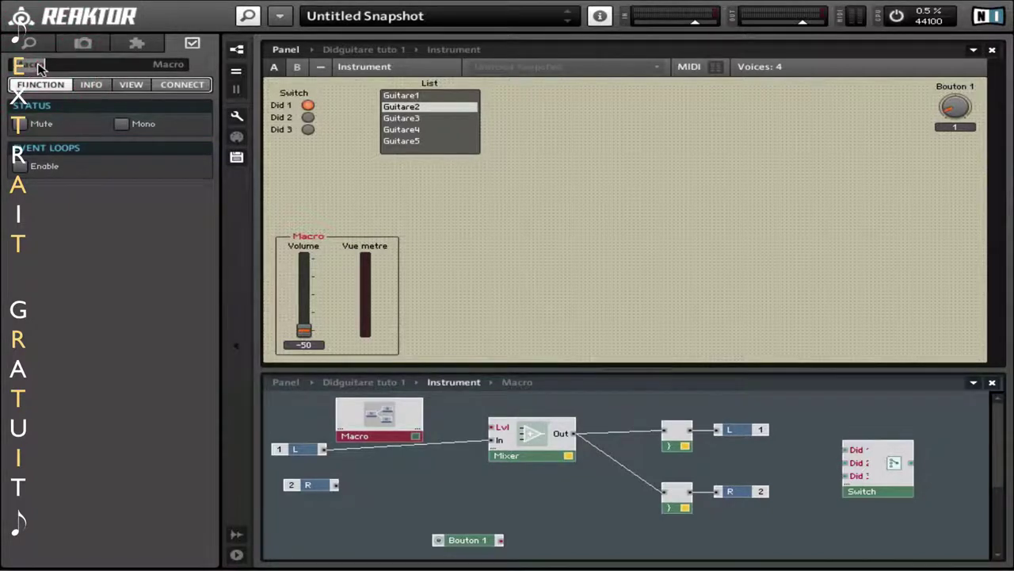
type("General")
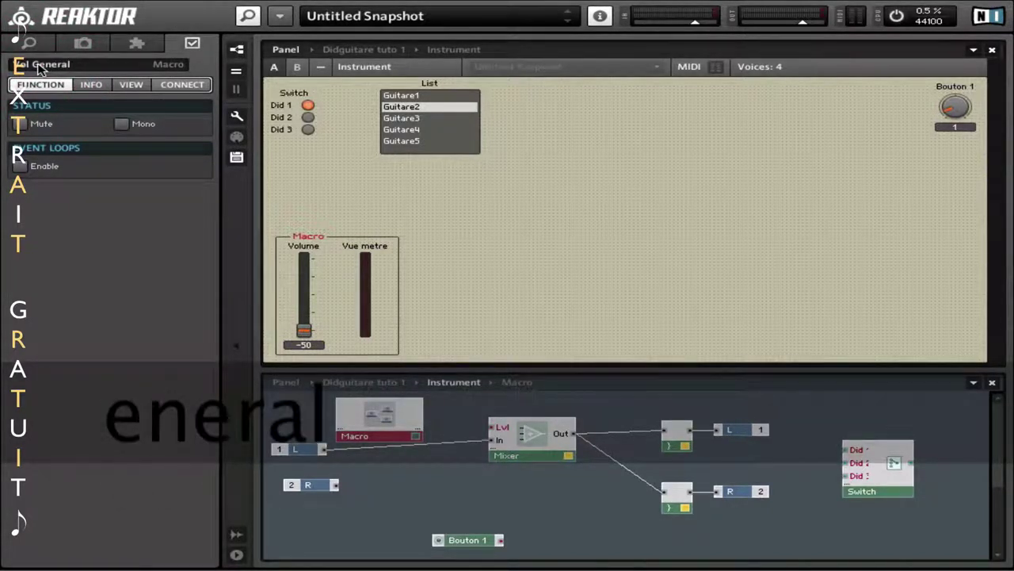
key("Return")
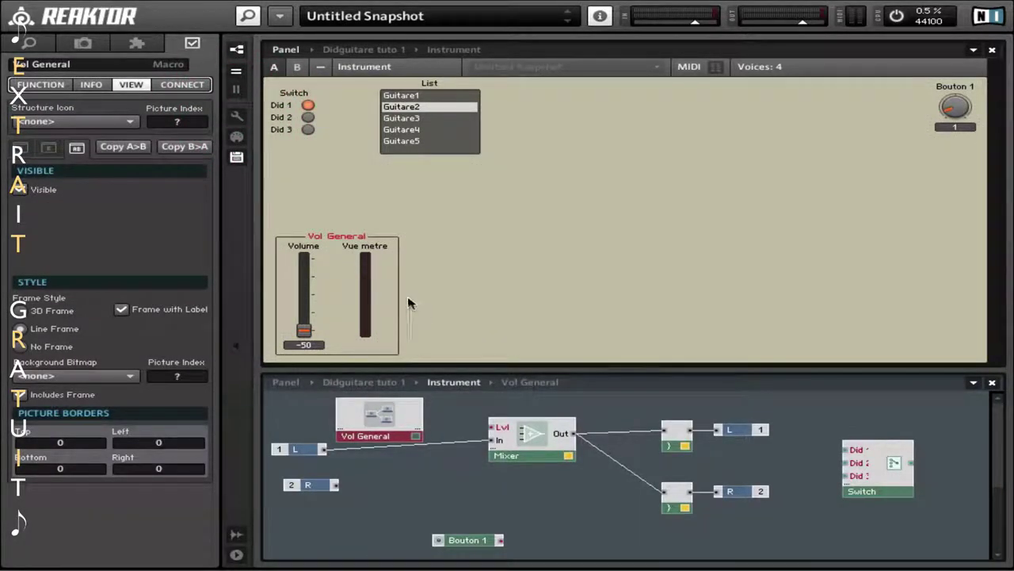
- Move the Vol General frame below Bouton 1 on the panel and set its style to 3D Frame after trying Line Frame and No Frame
left_click(302, 329)
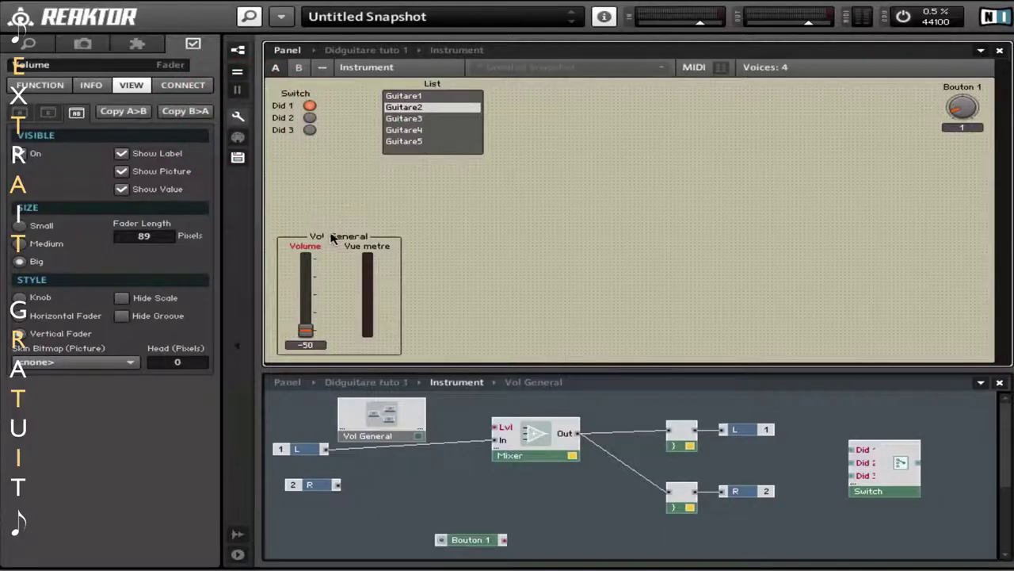
left_click_drag(351, 231, 932, 231)
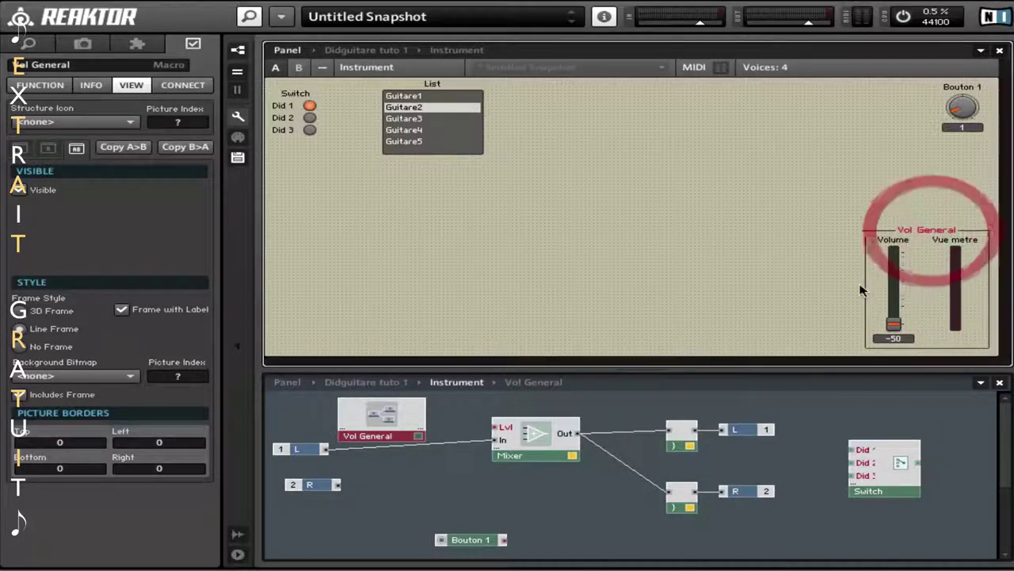
left_click(386, 417)
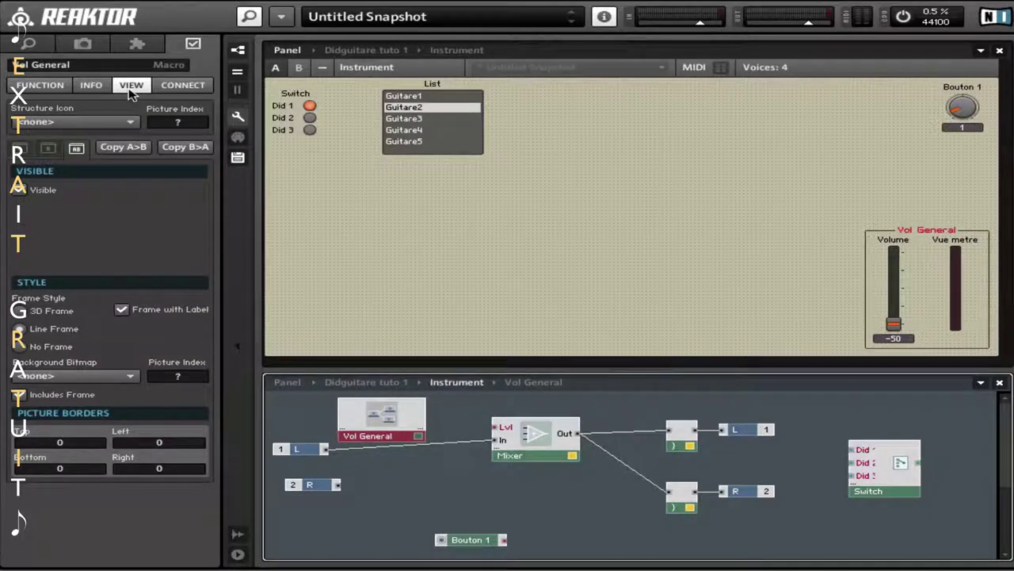
left_click(21, 314)
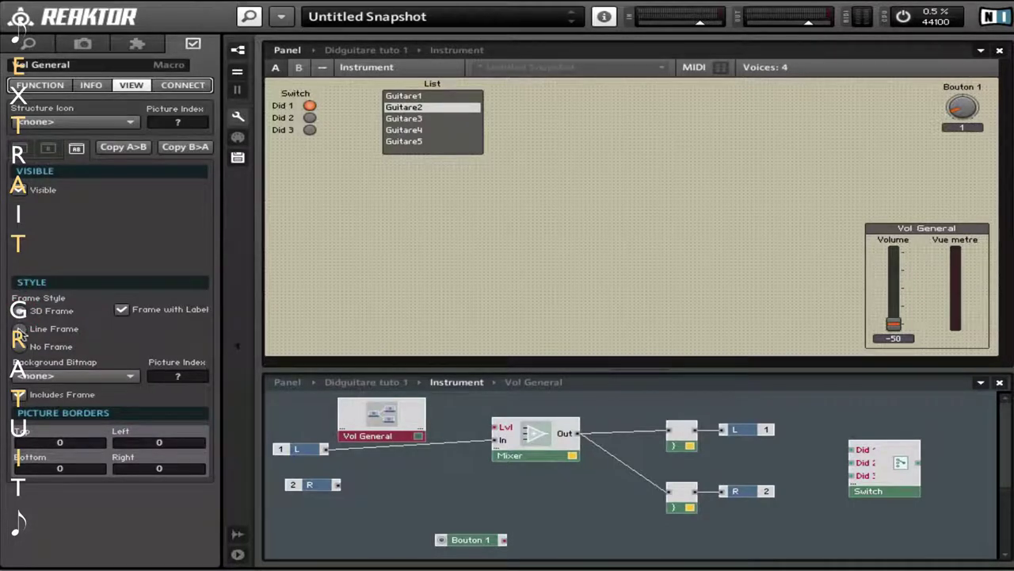
left_click(19, 328)
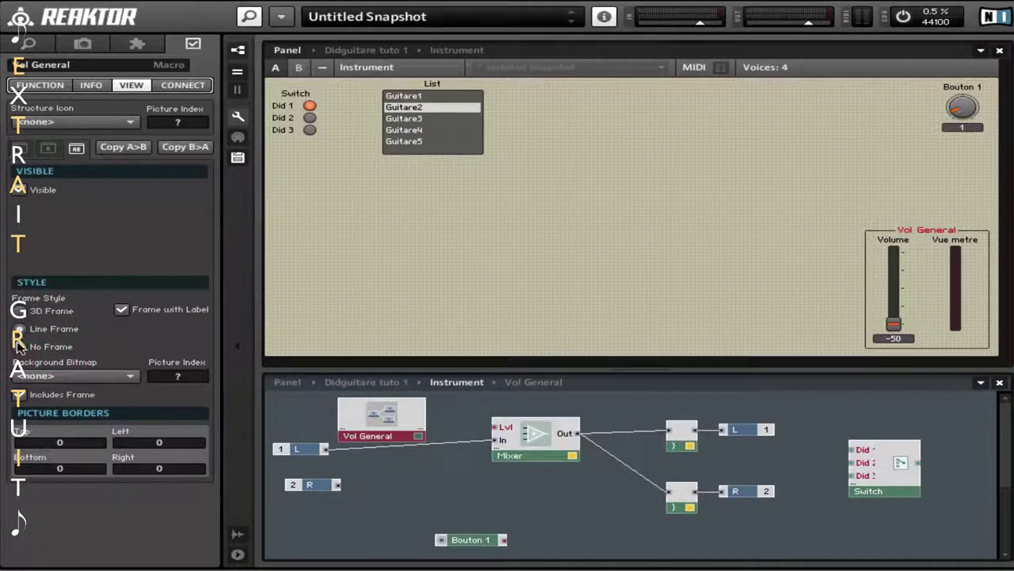
left_click(19, 345)
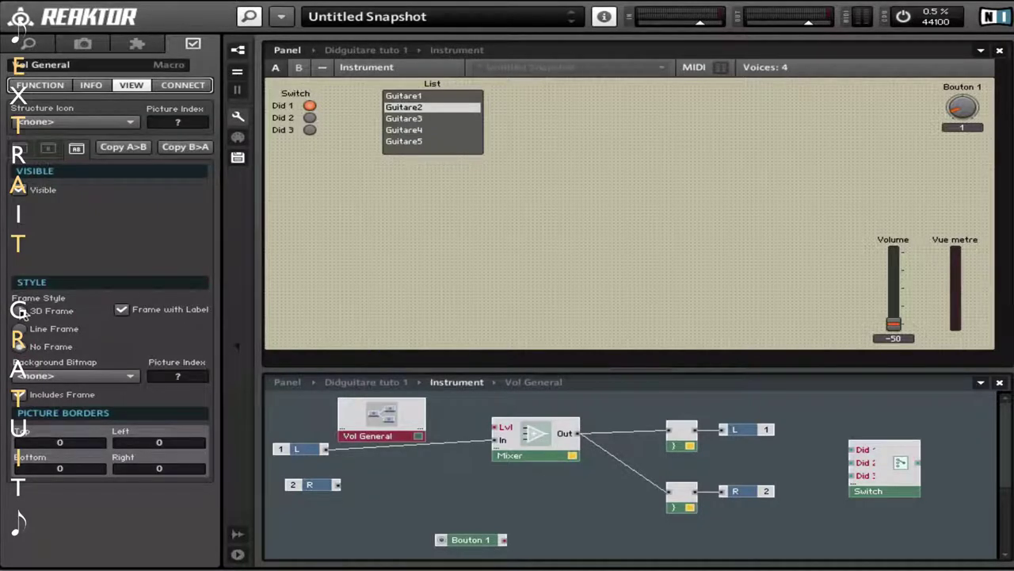
left_click(19, 311)
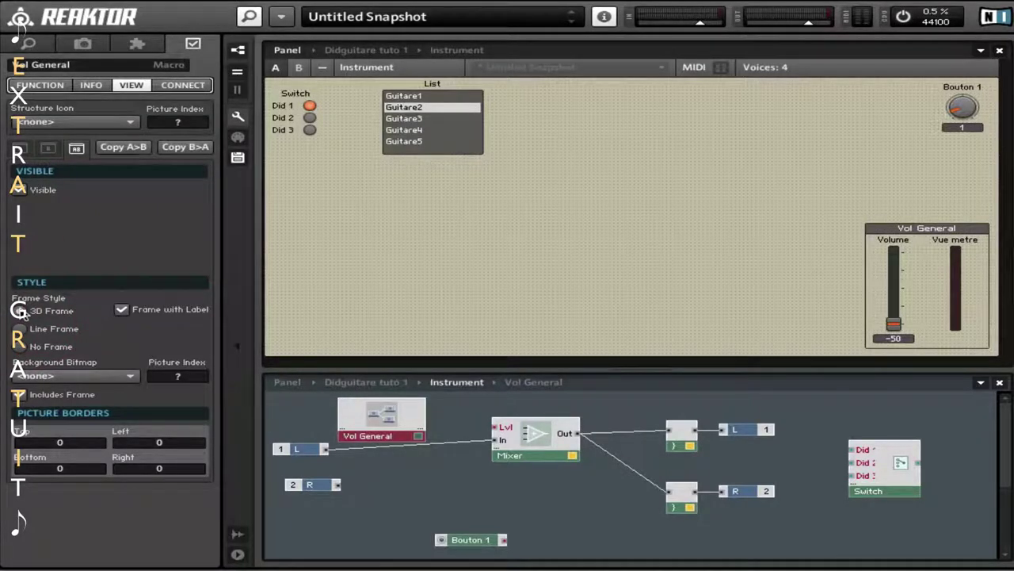
- Try the Vol General frame without its label by switching Frame with Label off and on again
left_click(121, 309)
left_click(123, 309)
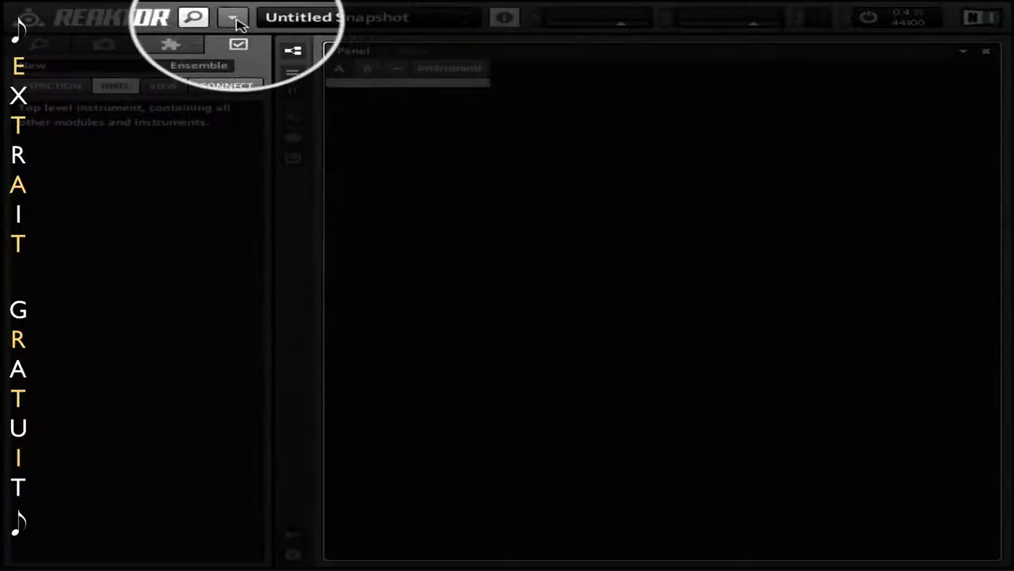
- Create a new ensemble and open the structure of its default Instrument
left_click(234, 19)
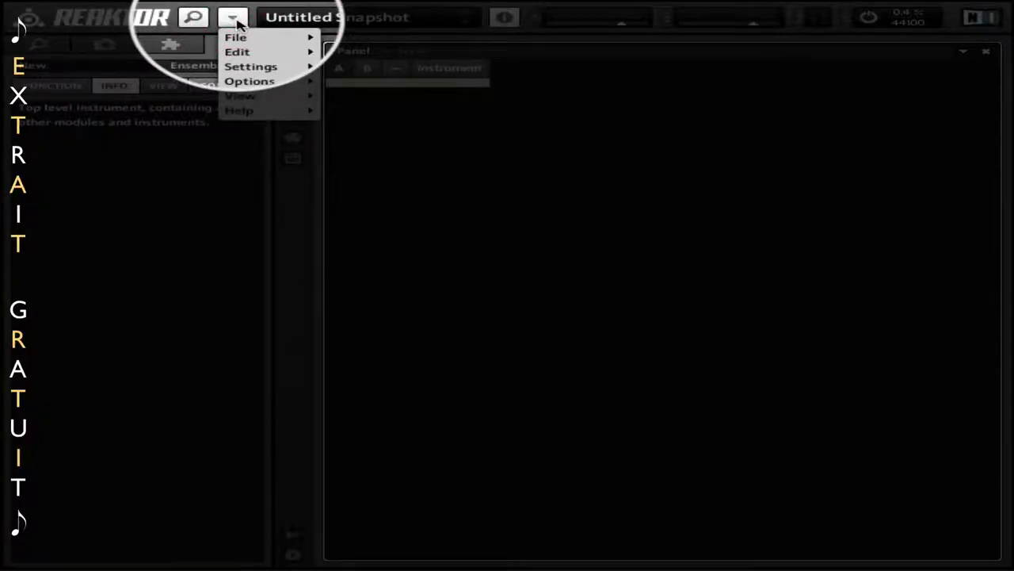
mouse_move(237, 39)
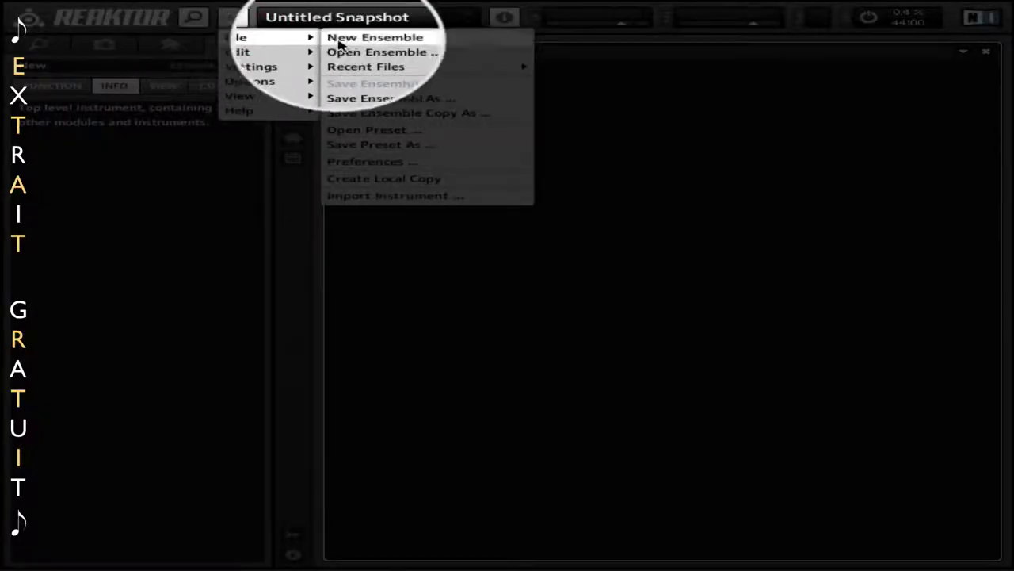
left_click(375, 39)
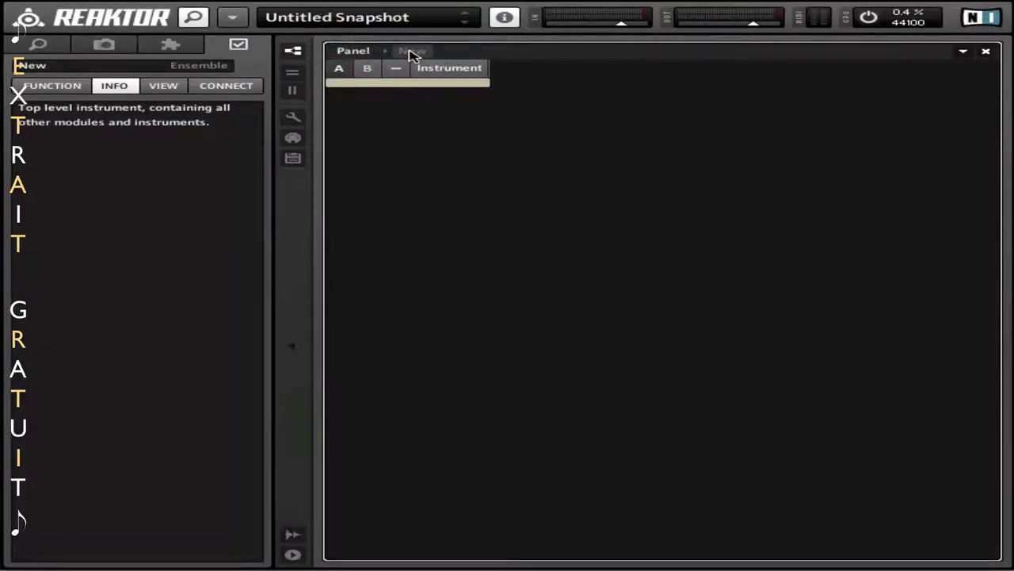
left_click(411, 51)
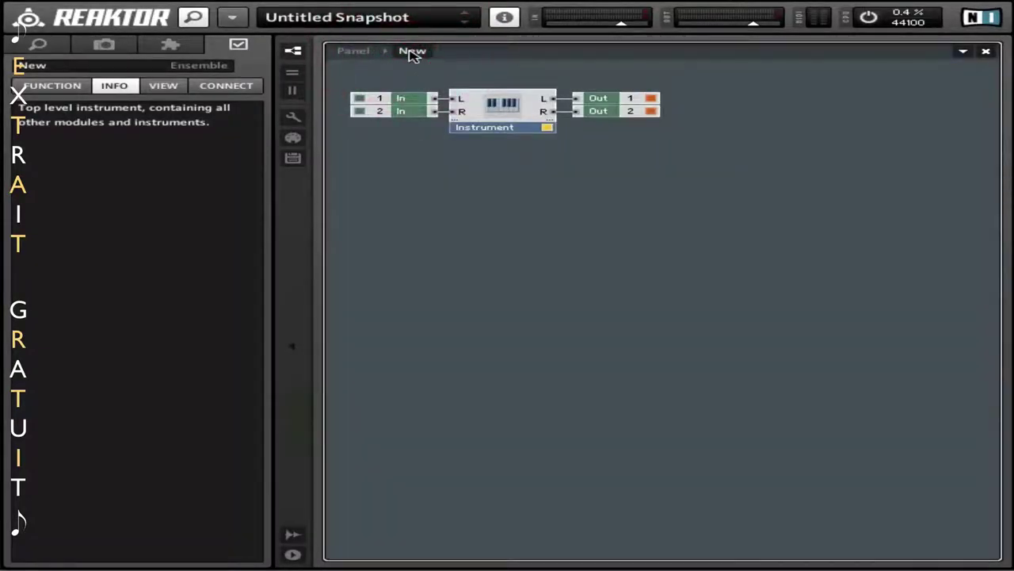
double_click(507, 107)
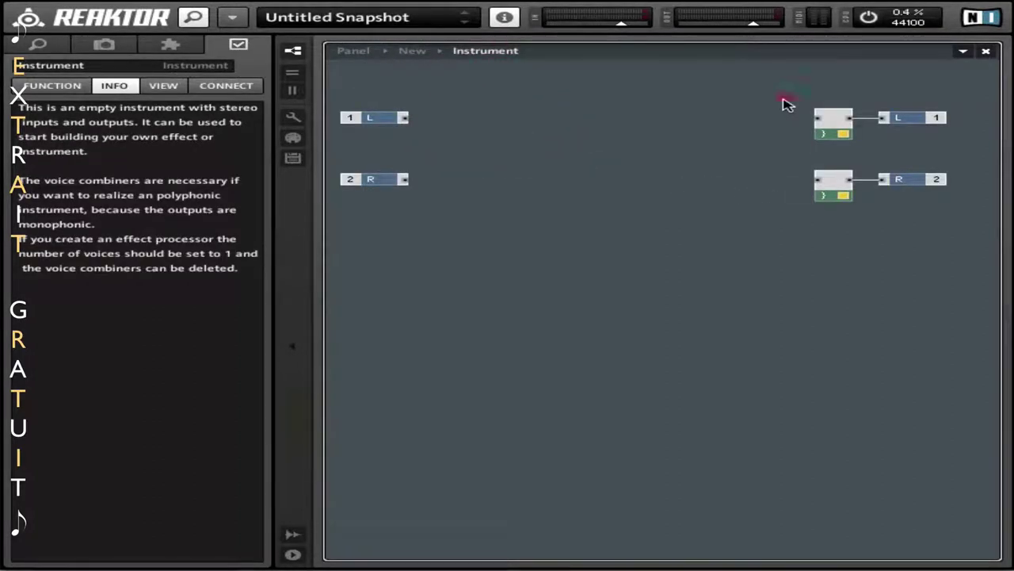
- Move both voice combiners together away from the L and R outputs and delete the wires linking them to those outputs
left_click_drag(787, 101, 839, 192)
left_click_drag(835, 125, 703, 124)
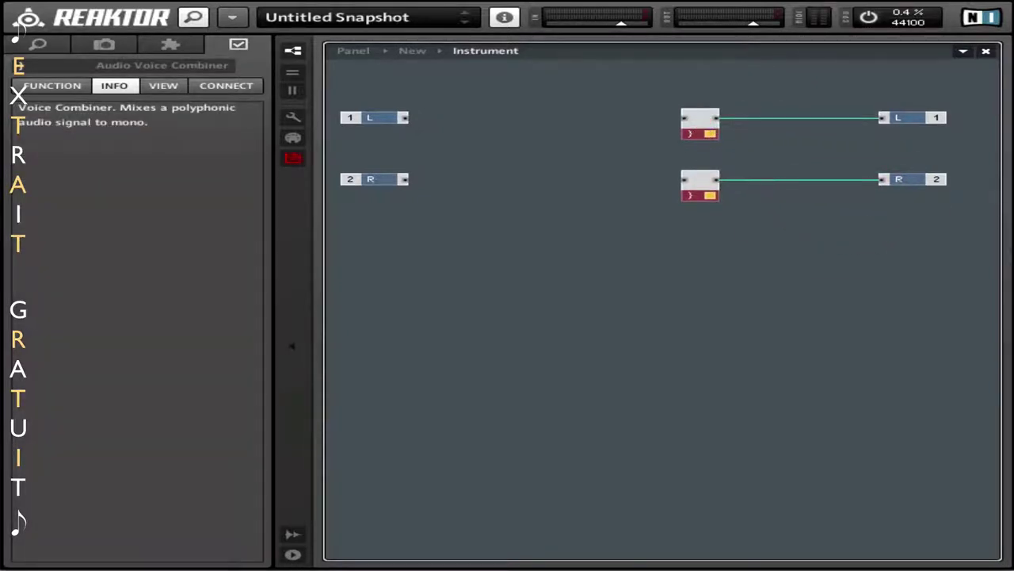
left_click(845, 260)
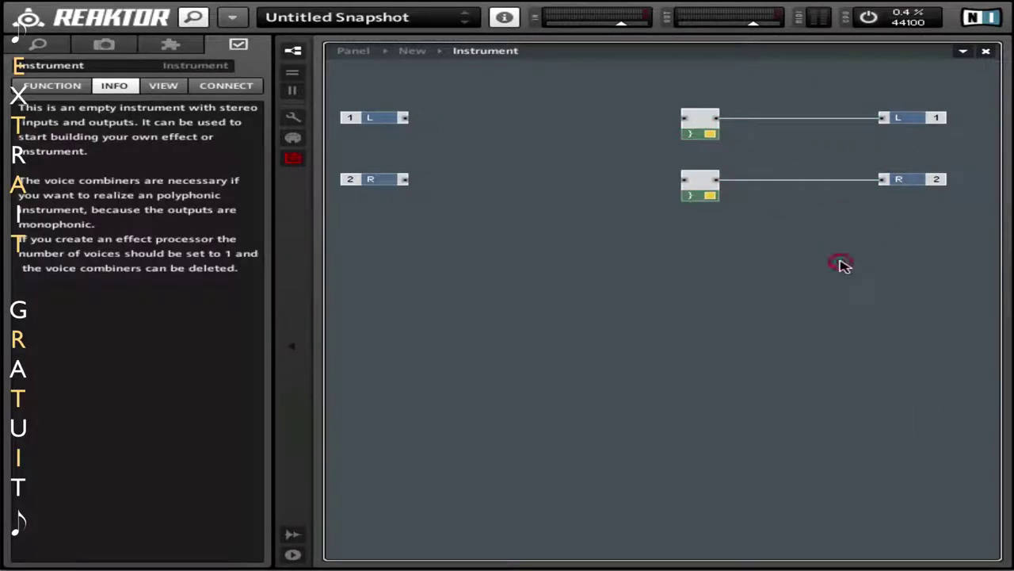
right_click(810, 183)
left_click(872, 187)
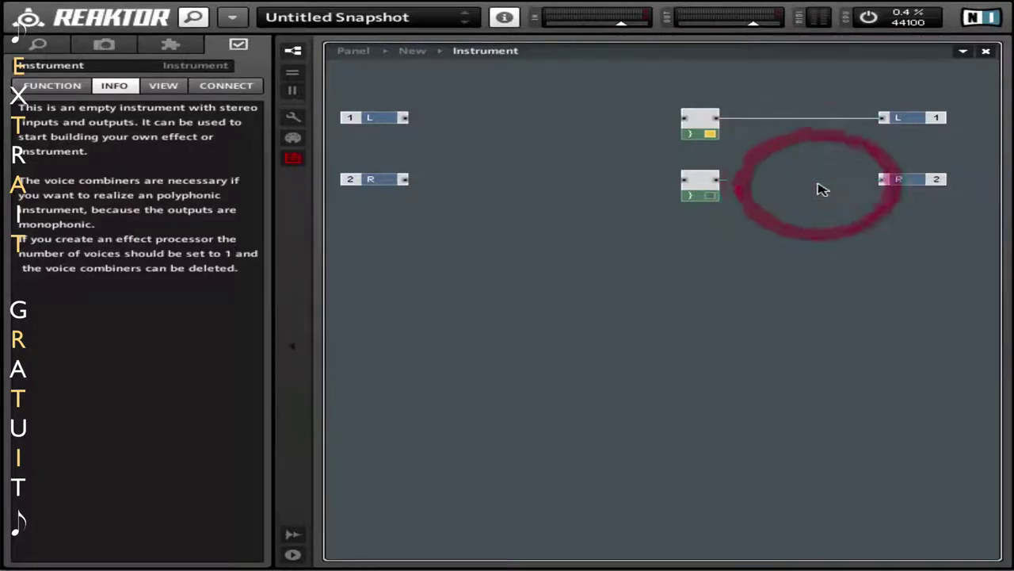
right_click(795, 123)
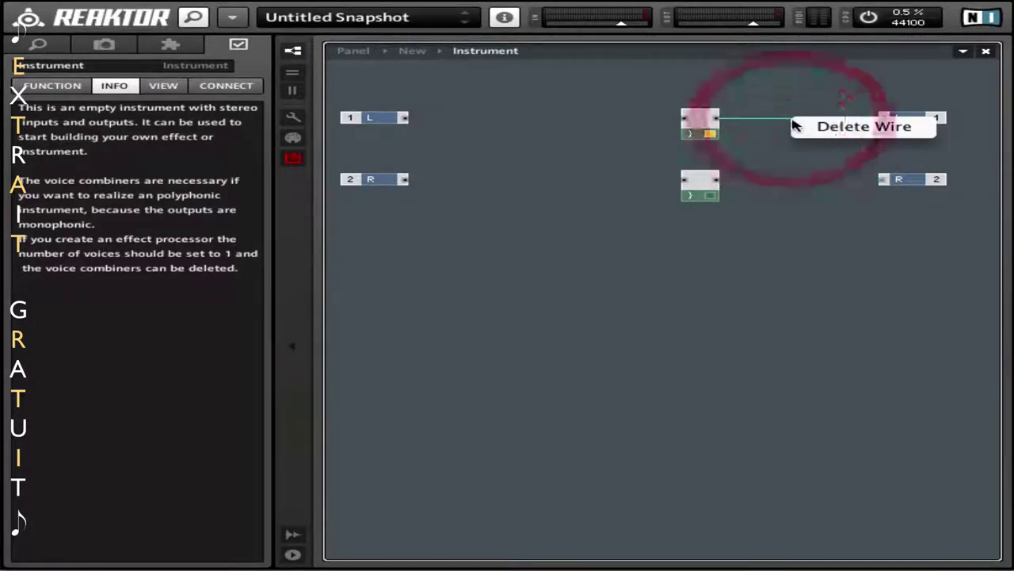
left_click(805, 125)
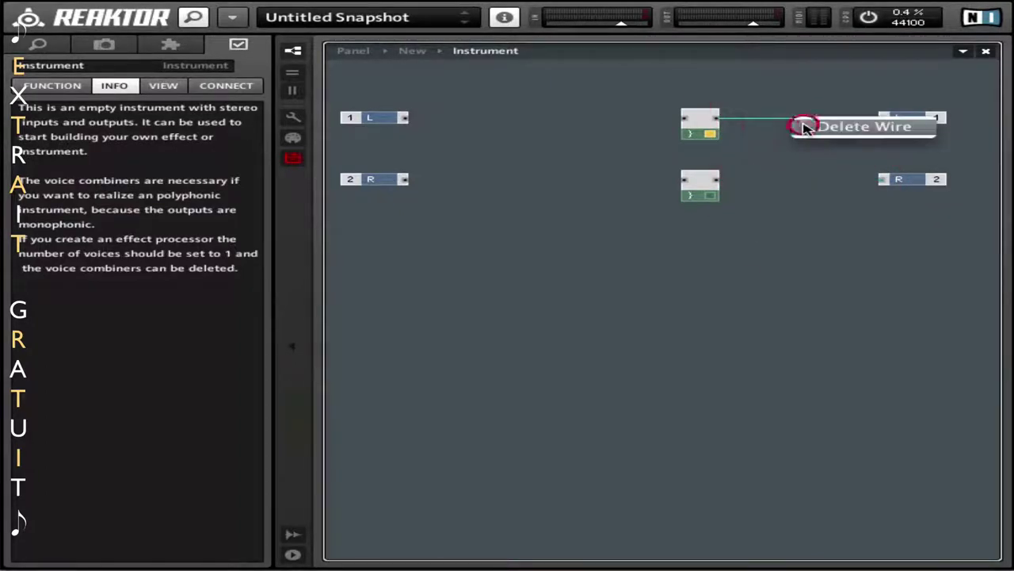
- Insert a new 2in2out macro and place it between the voice combiners and the L and R outputs
right_click(476, 117)
mouse_move(523, 152)
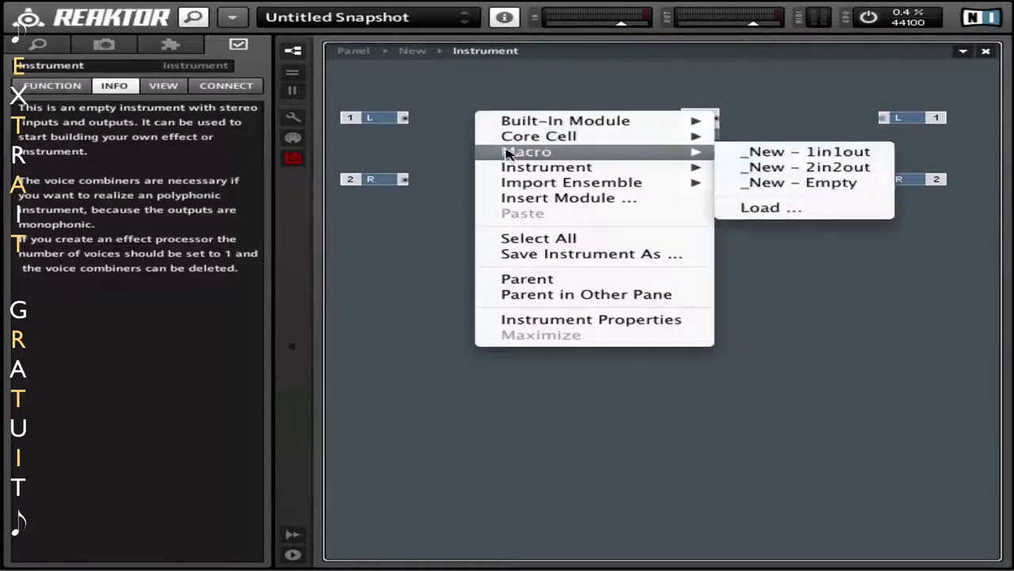
left_click(783, 169)
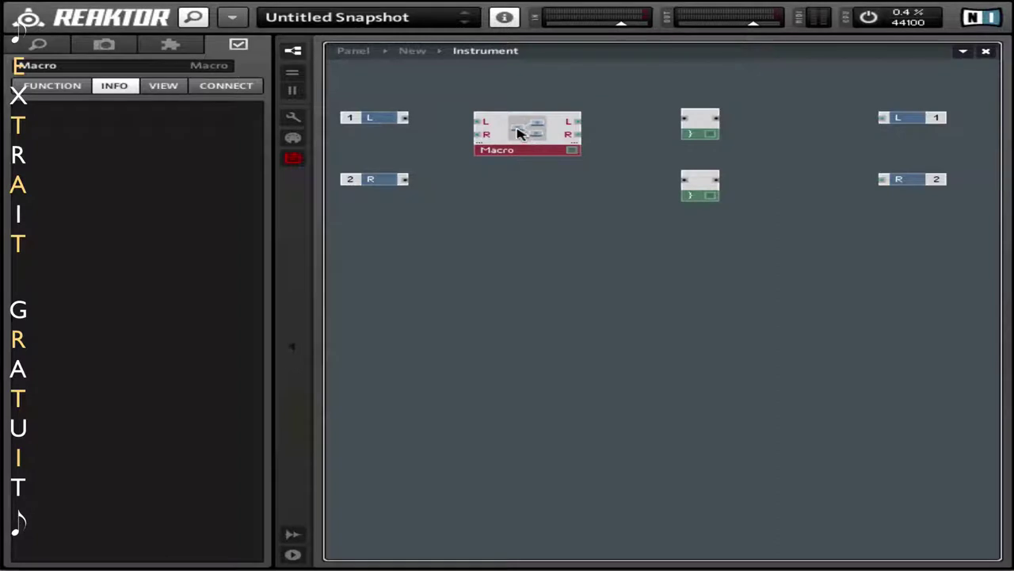
left_click_drag(518, 129, 799, 147)
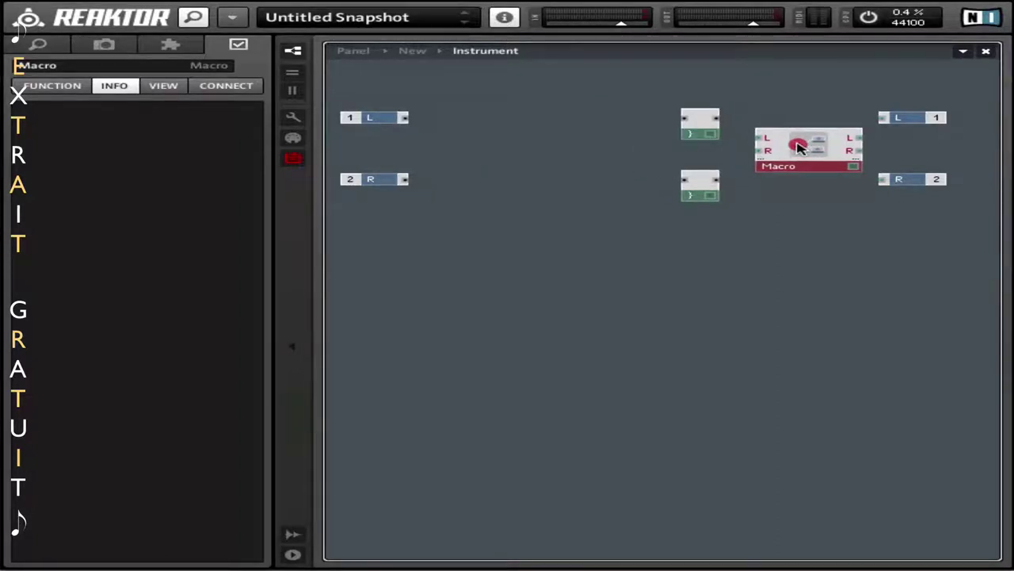
- Wire the two voice combiners to the macro's L and R inputs and its L and R outputs to the instrument outputs, spacing the modules apart
left_click_drag(718, 119, 763, 138)
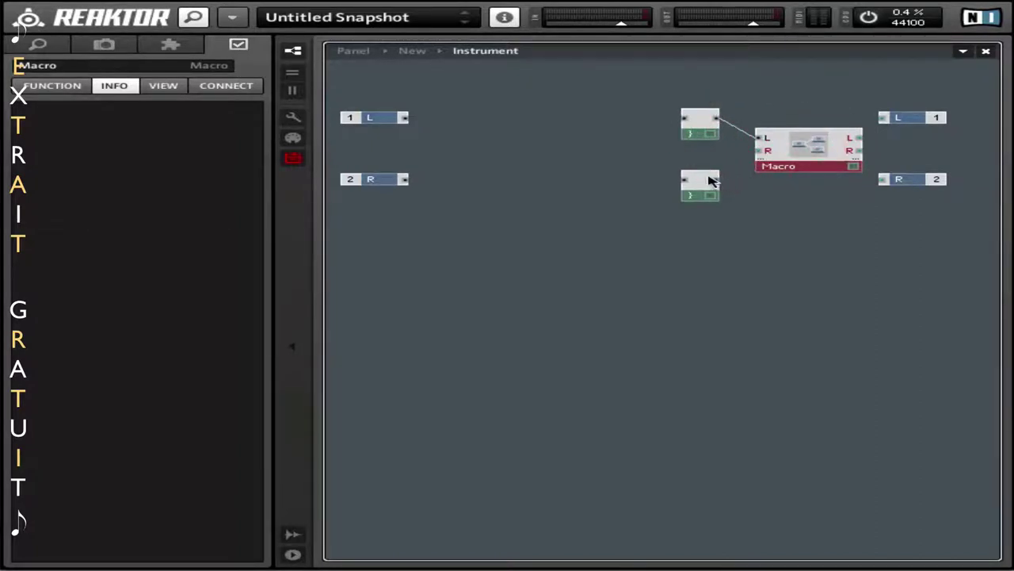
left_click_drag(711, 180, 760, 154)
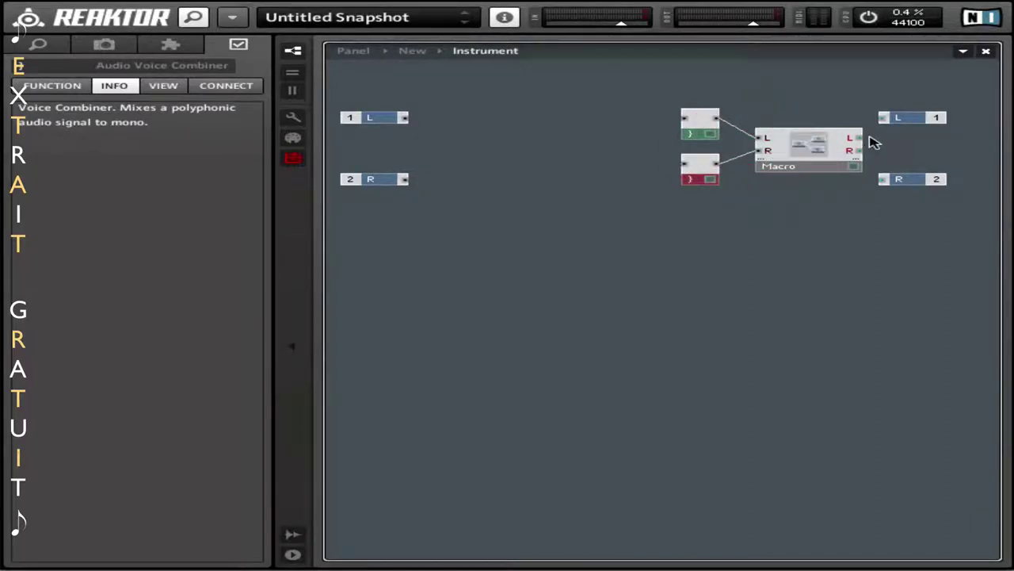
left_click_drag(907, 119, 943, 119)
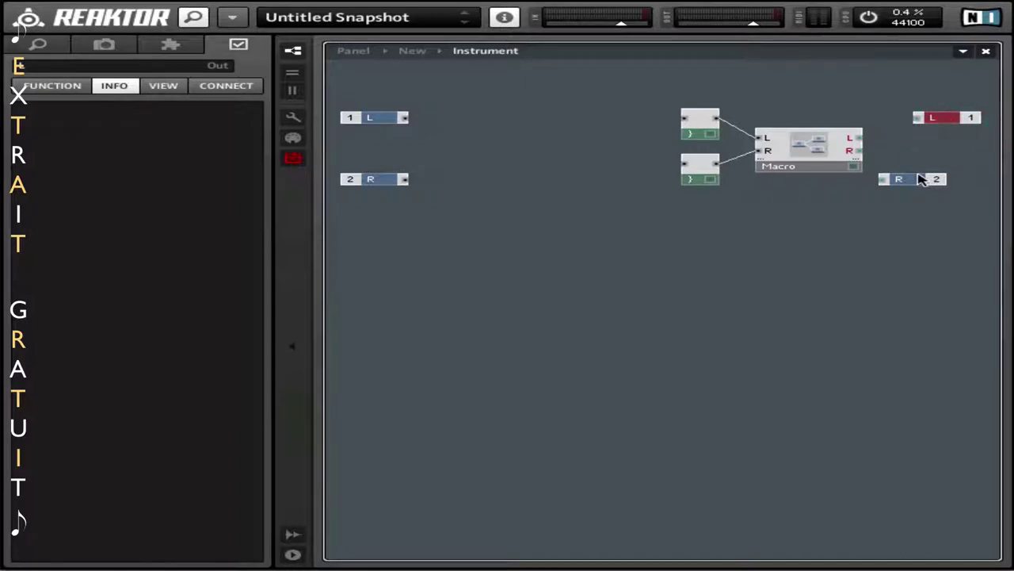
left_click_drag(926, 180, 966, 184)
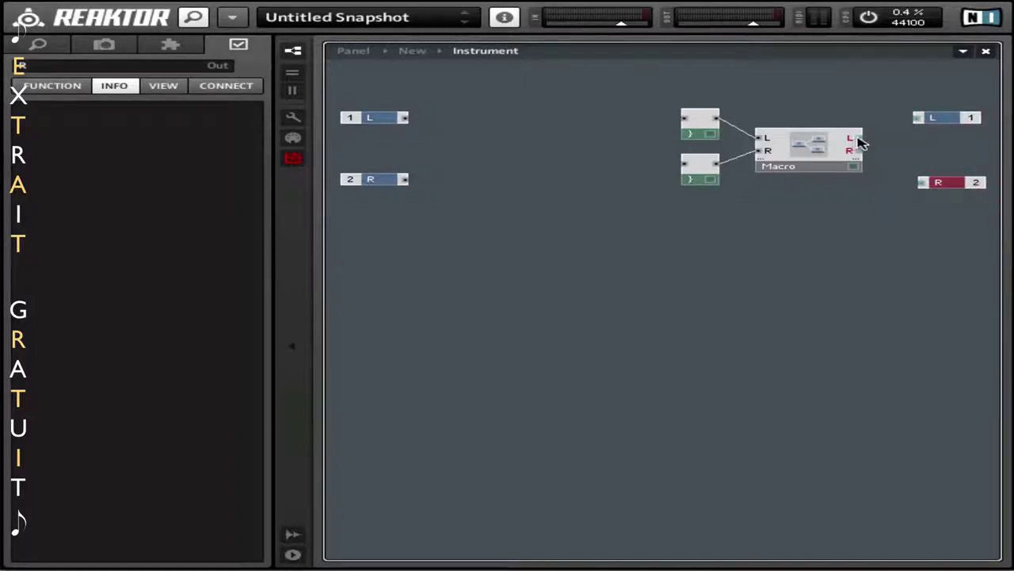
left_click_drag(858, 138, 915, 117)
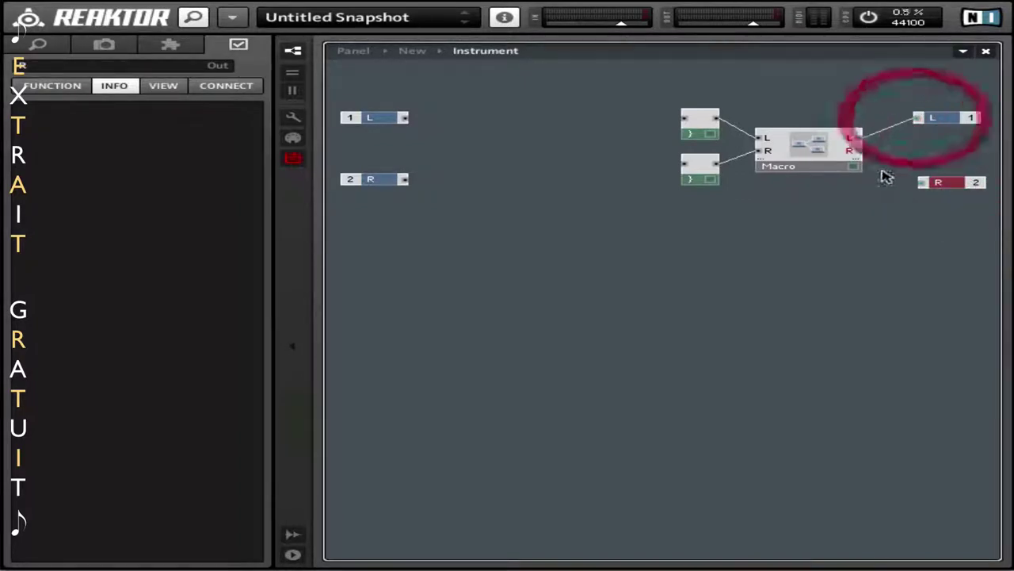
left_click_drag(862, 156, 930, 183)
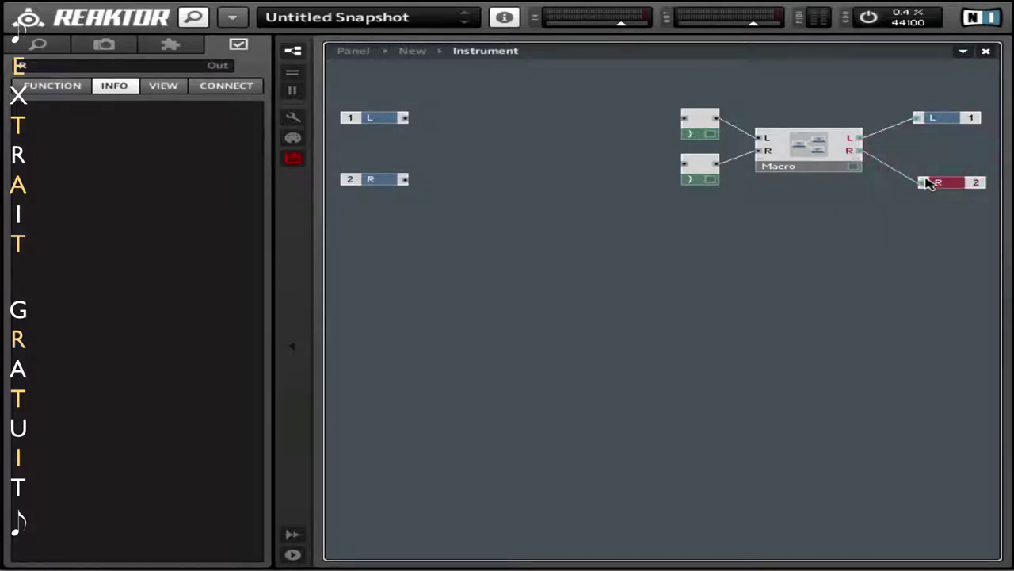
- Open the new macro's structure and rename the macro as "Vol General"
double_click(809, 152)
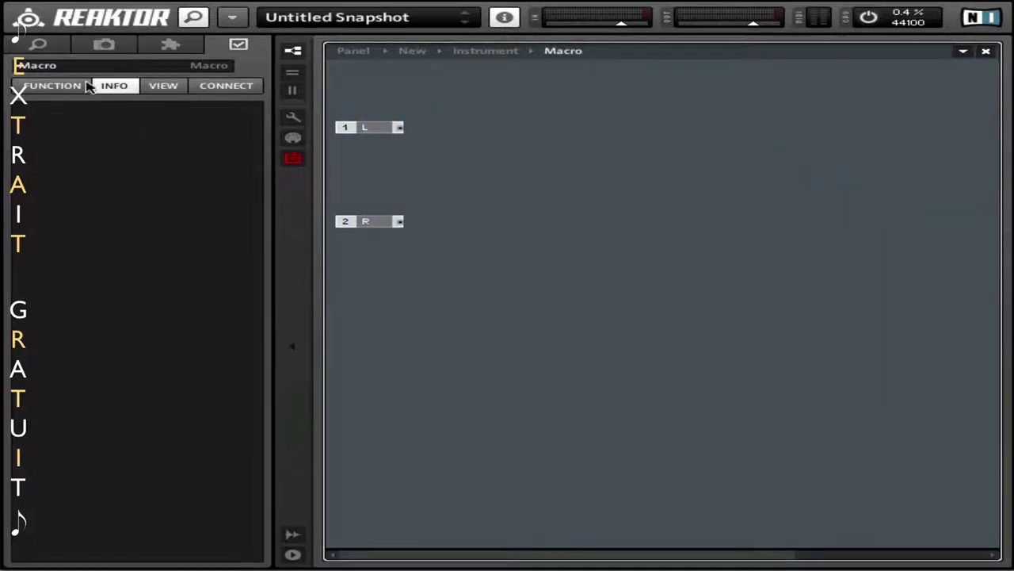
left_click(46, 70)
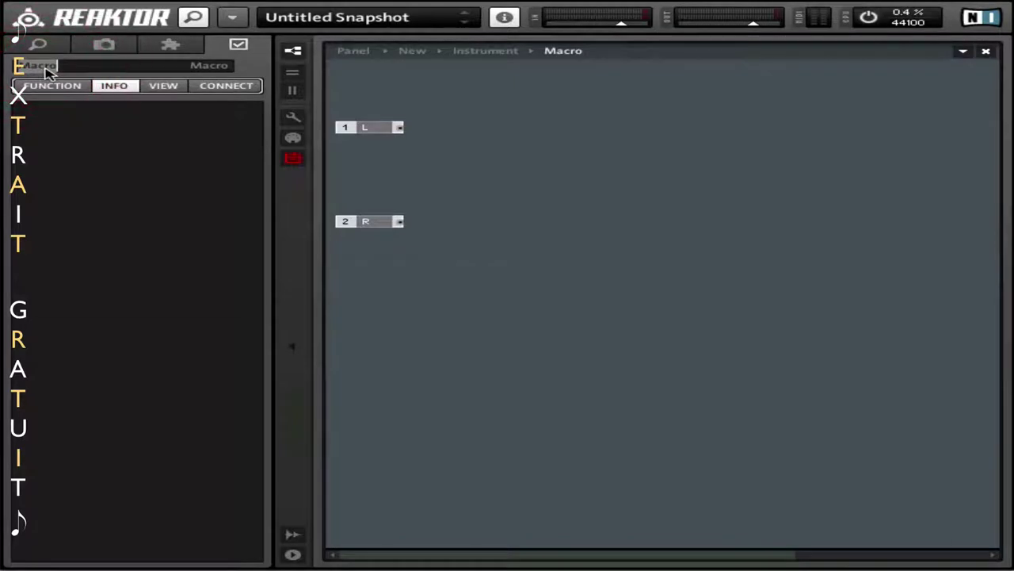
type("vol")
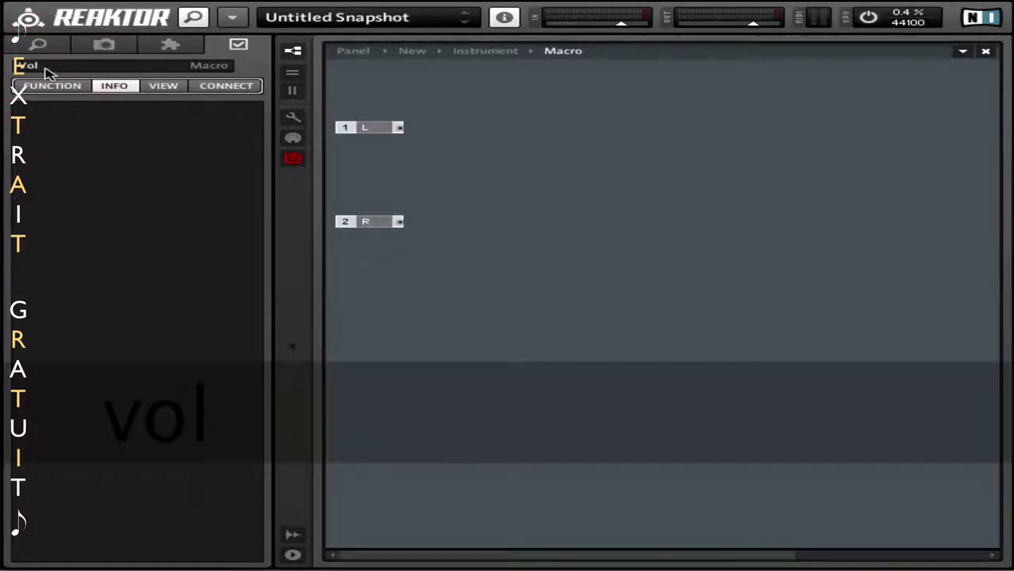
type(" General")
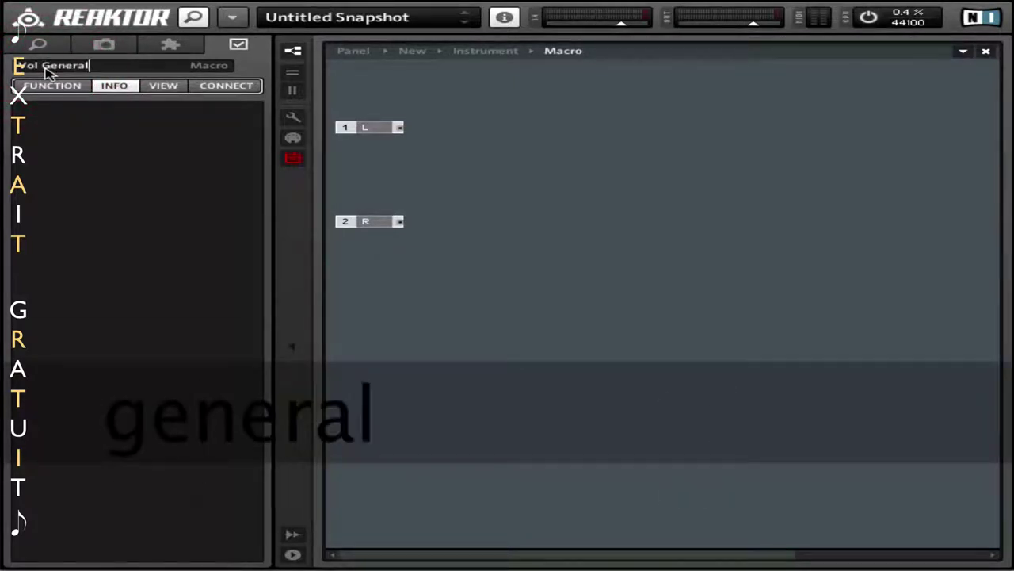
key("Return")
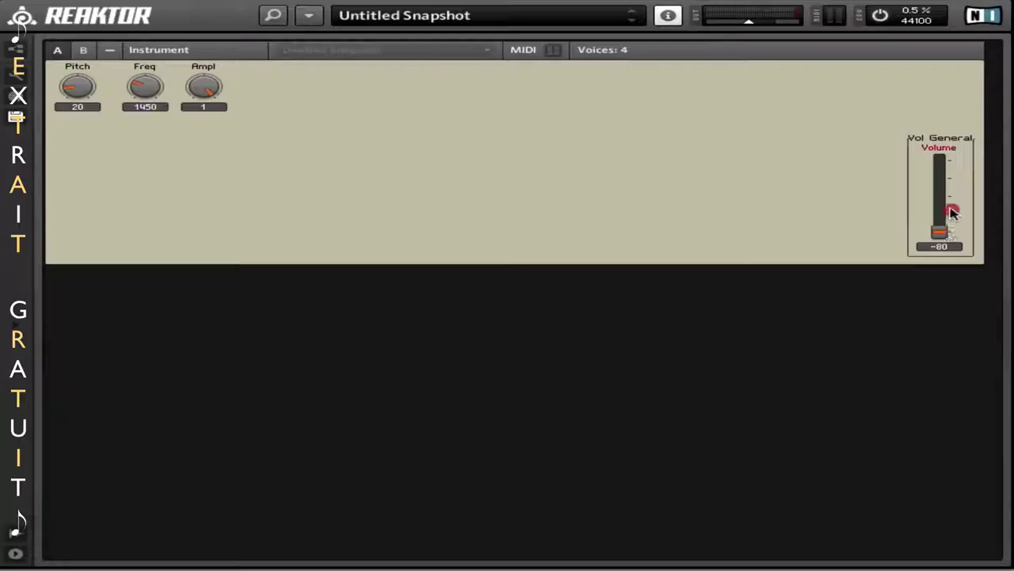
- Unlock the panel for editing and show the Instrument structure in a second pane below it
left_click_drag(948, 211, 940, 249)
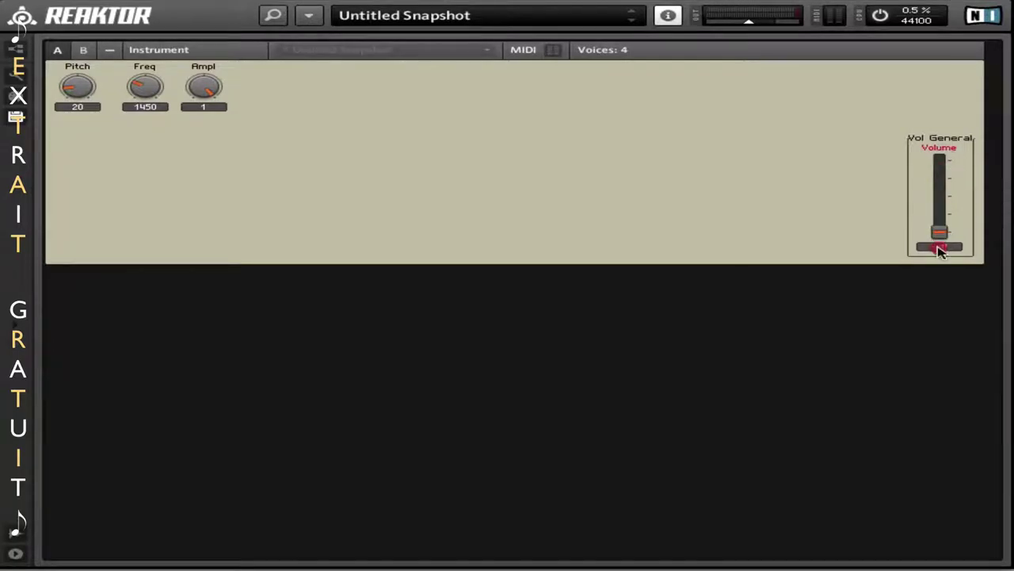
left_click(31, 79)
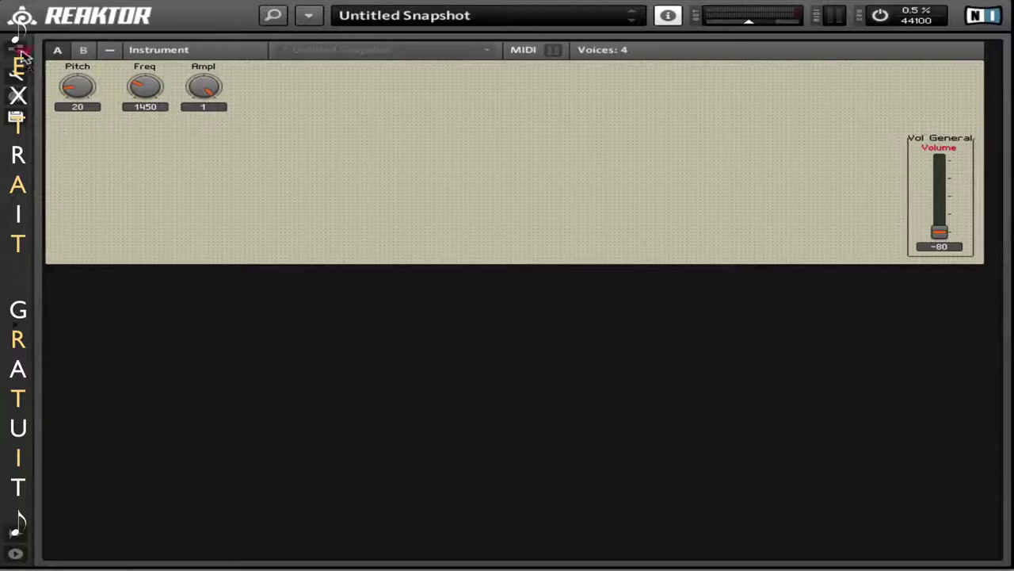
left_click(16, 49)
left_click(58, 52)
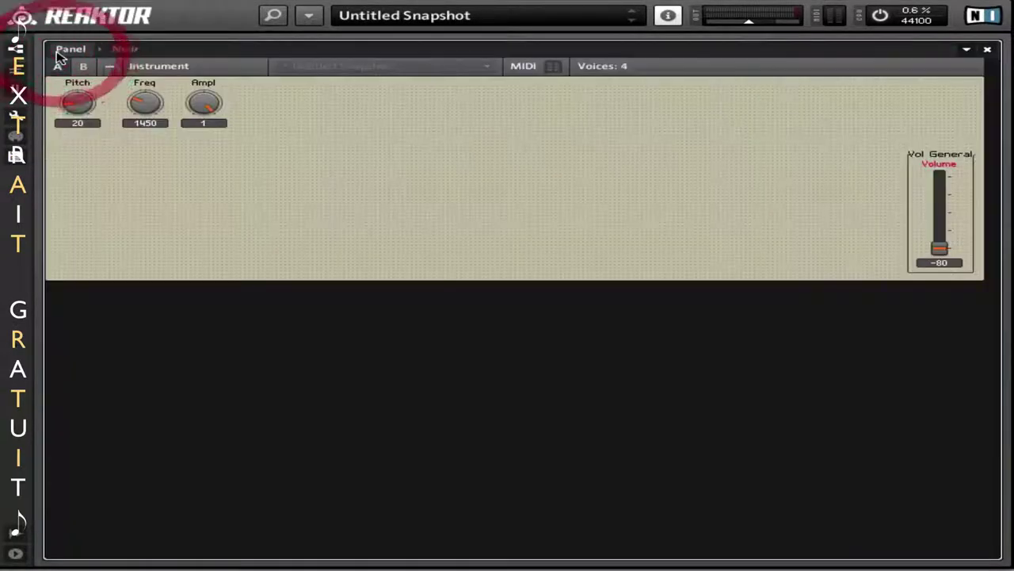
left_click(19, 73)
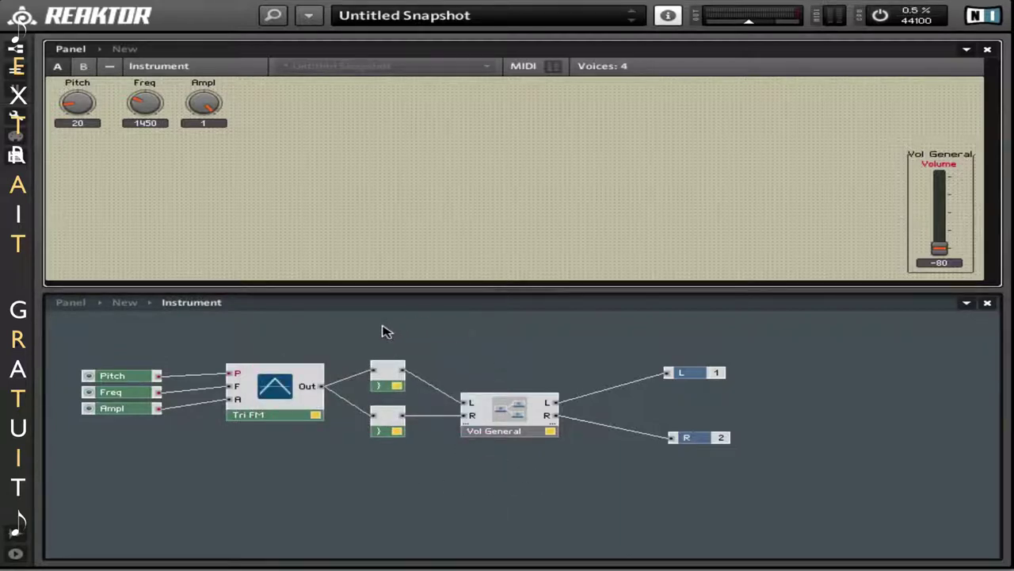
- Move the voice combiners, Vol General macro and L and R outputs together away from Tri FM, and delete both wires leaving Tri FM's output
left_click_drag(382, 331, 741, 467)
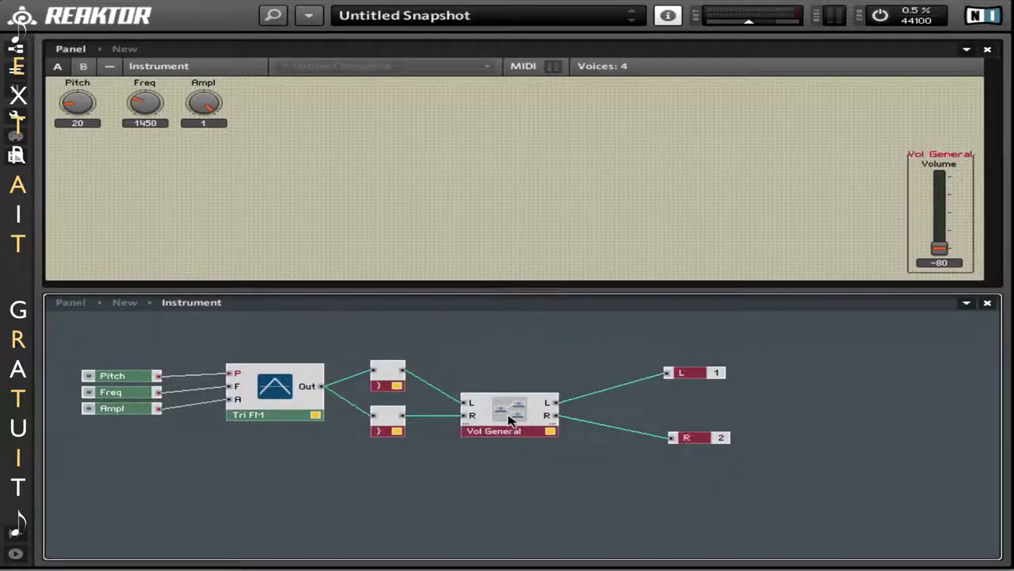
left_click_drag(510, 420, 766, 409)
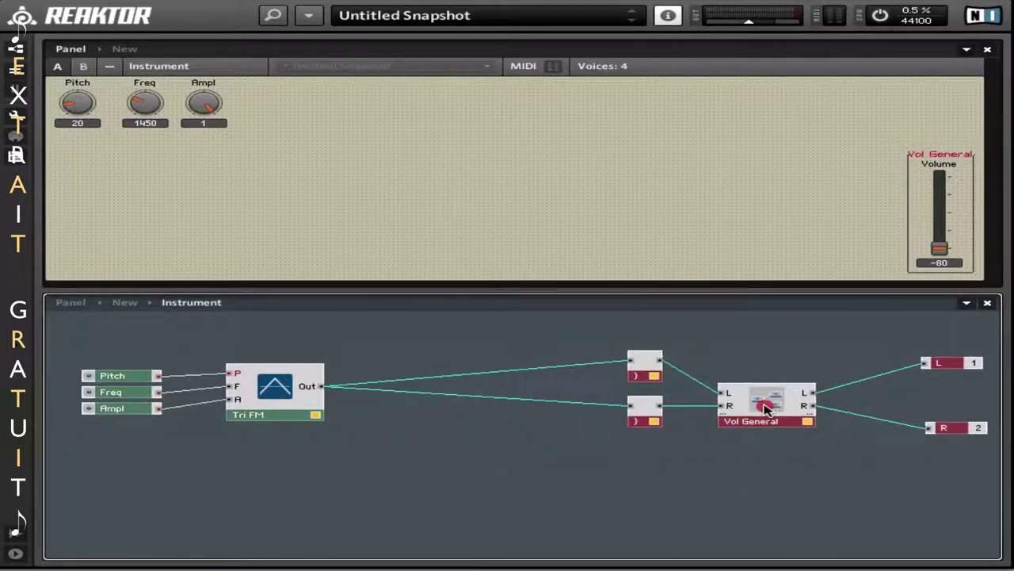
left_click(422, 456)
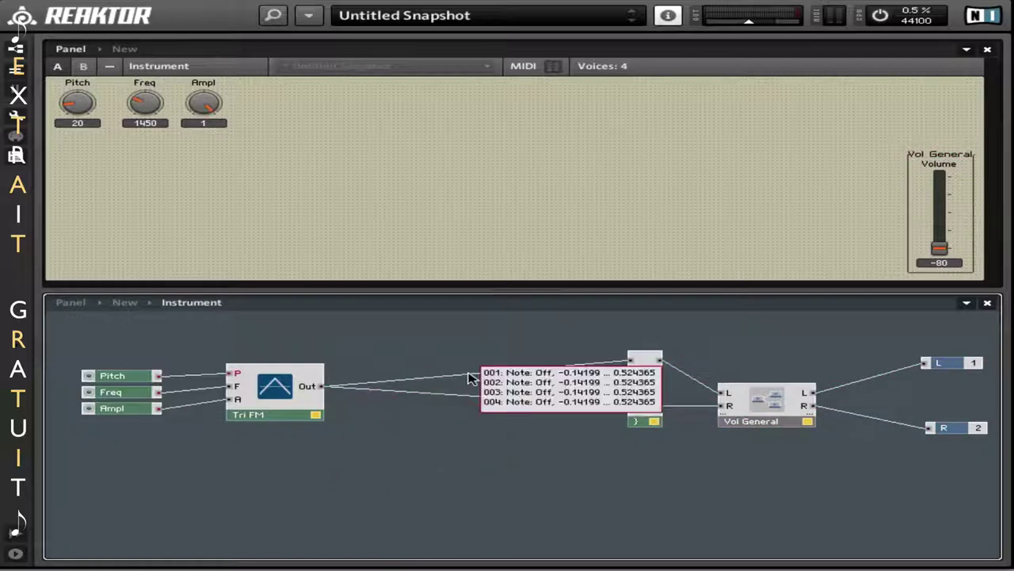
left_click(467, 378)
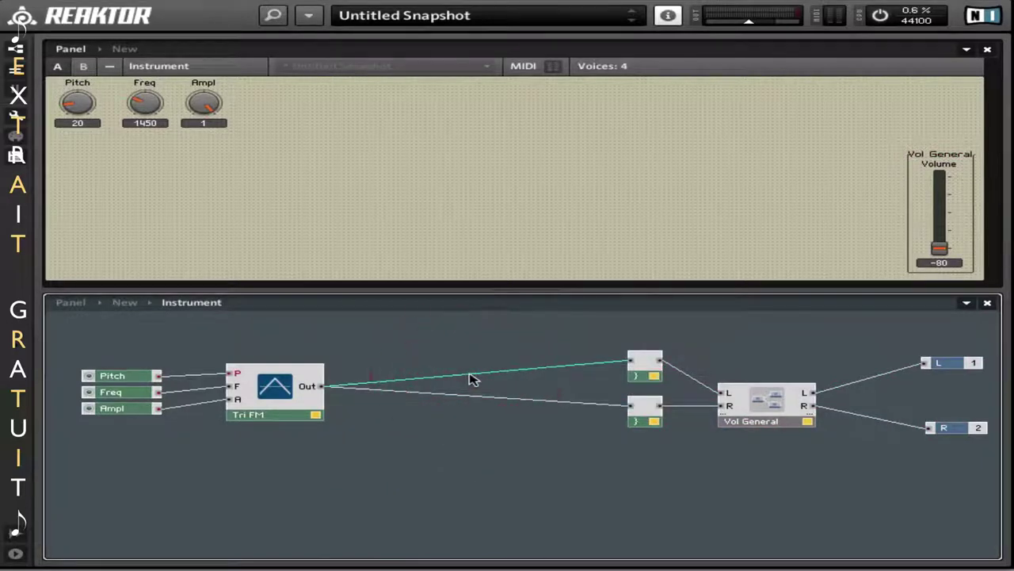
key("Delete")
left_click(459, 399)
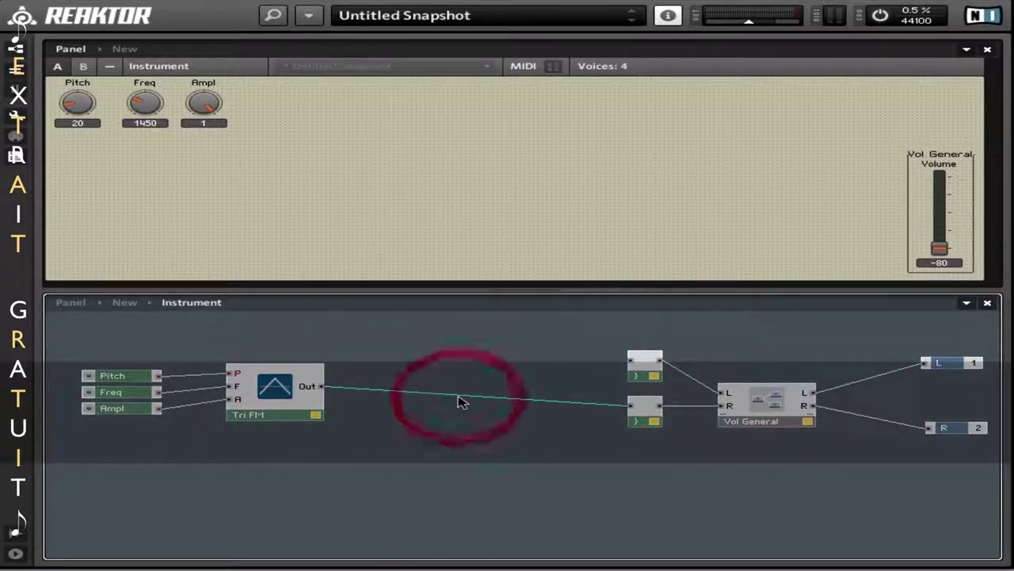
key("Delete")
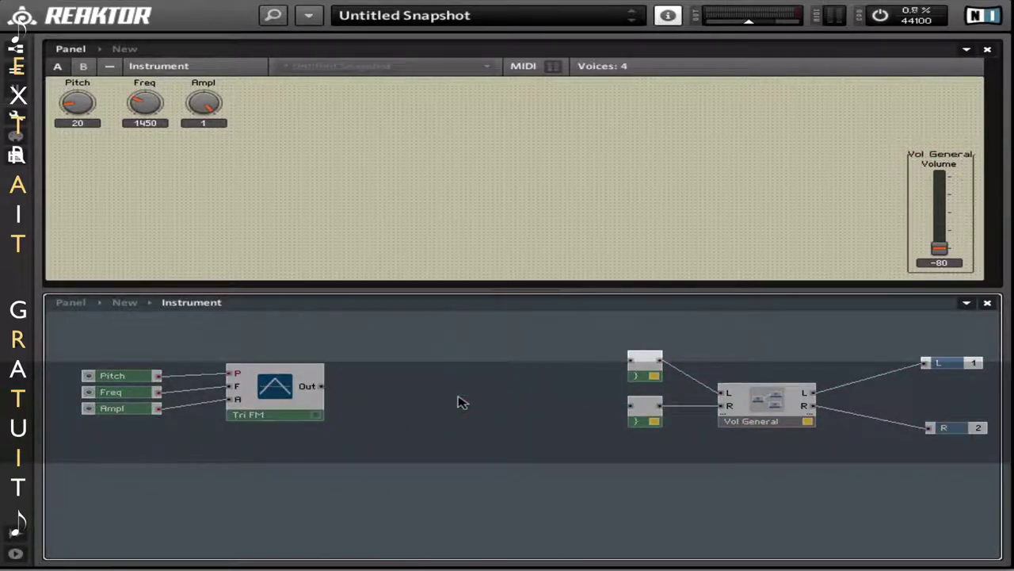
- Insert a Multi/LP 4-Pole filter between Tri FM and the voice combiners, and wire Tri FM's output to the filter's In
right_click(254, 333)
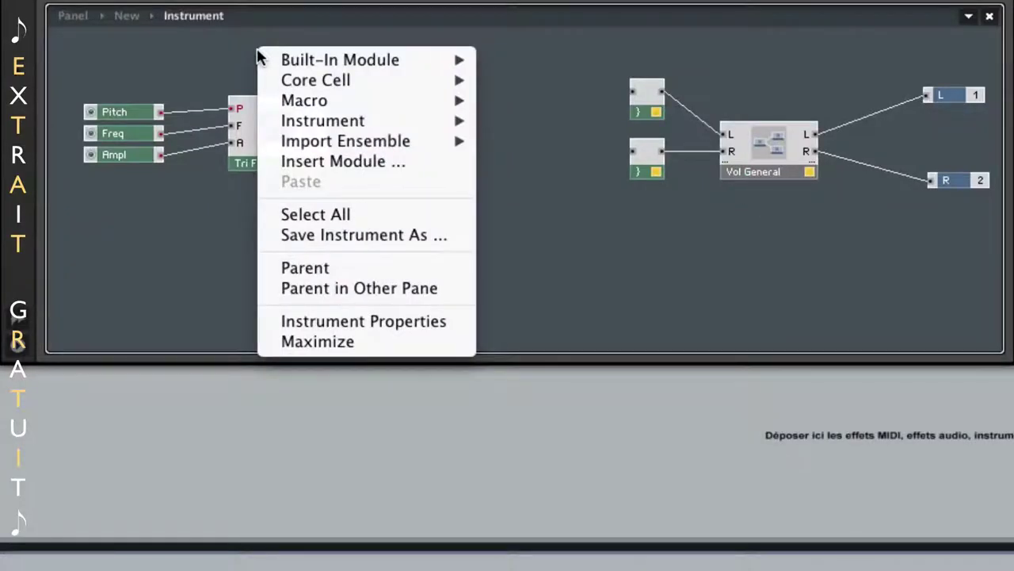
mouse_move(287, 57)
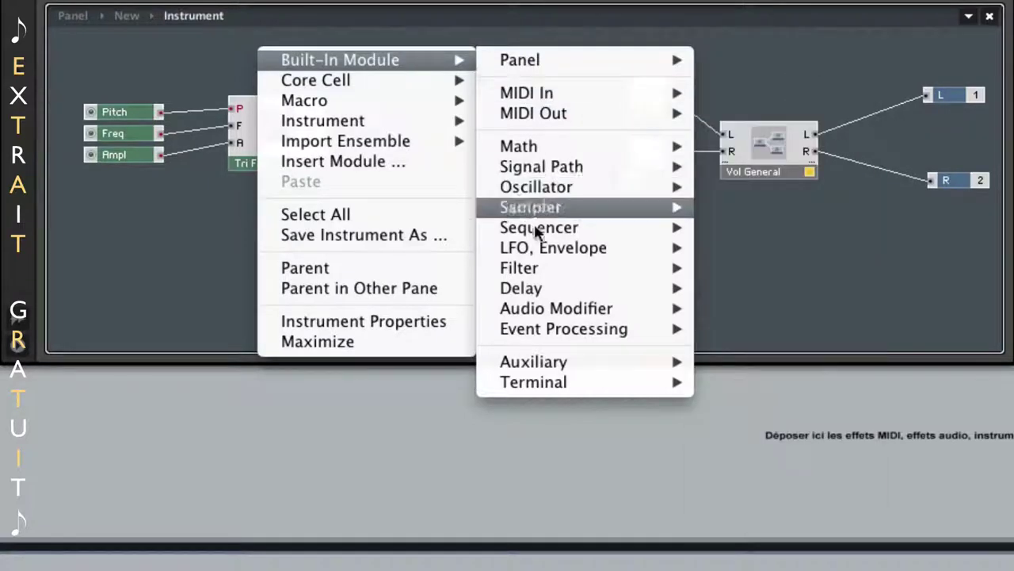
mouse_move(534, 269)
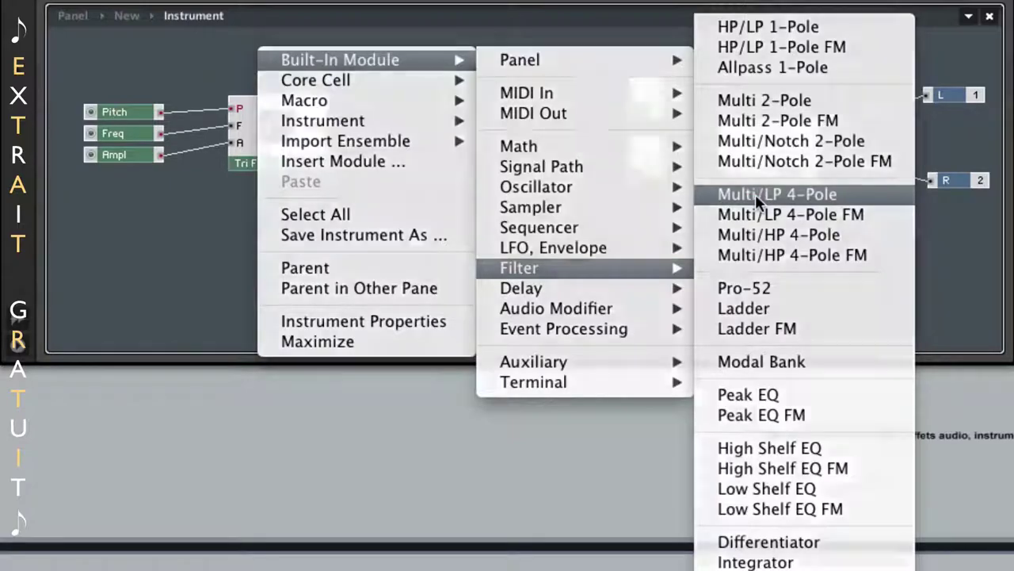
left_click(756, 194)
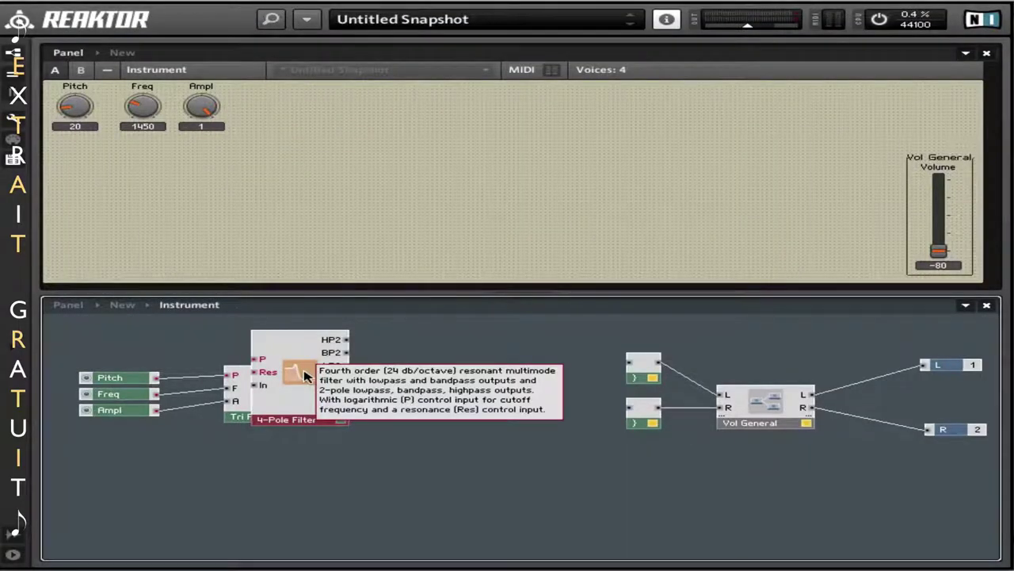
left_click_drag(304, 375, 435, 390)
left_click_drag(442, 388, 496, 389)
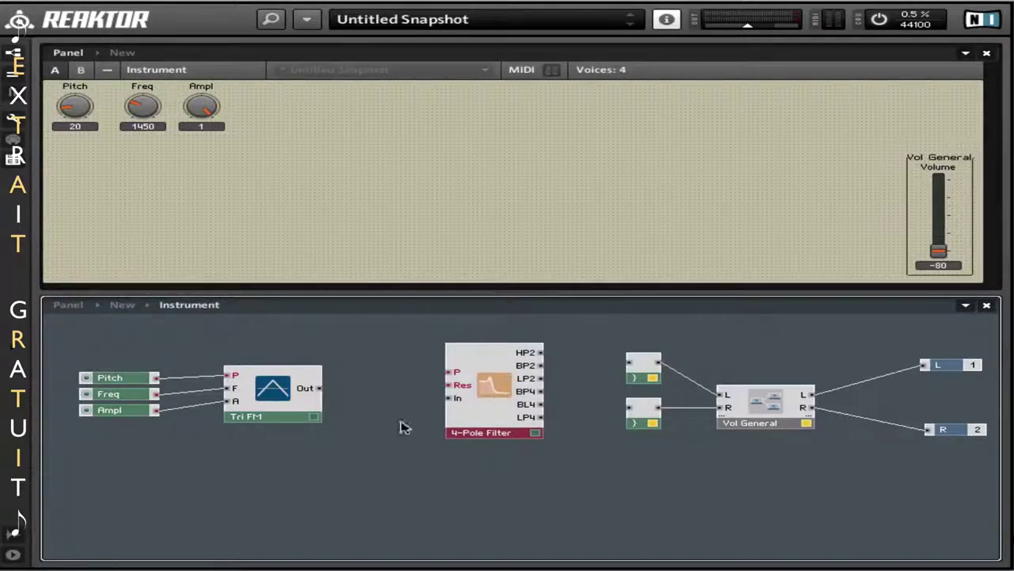
left_click_drag(321, 390, 456, 403)
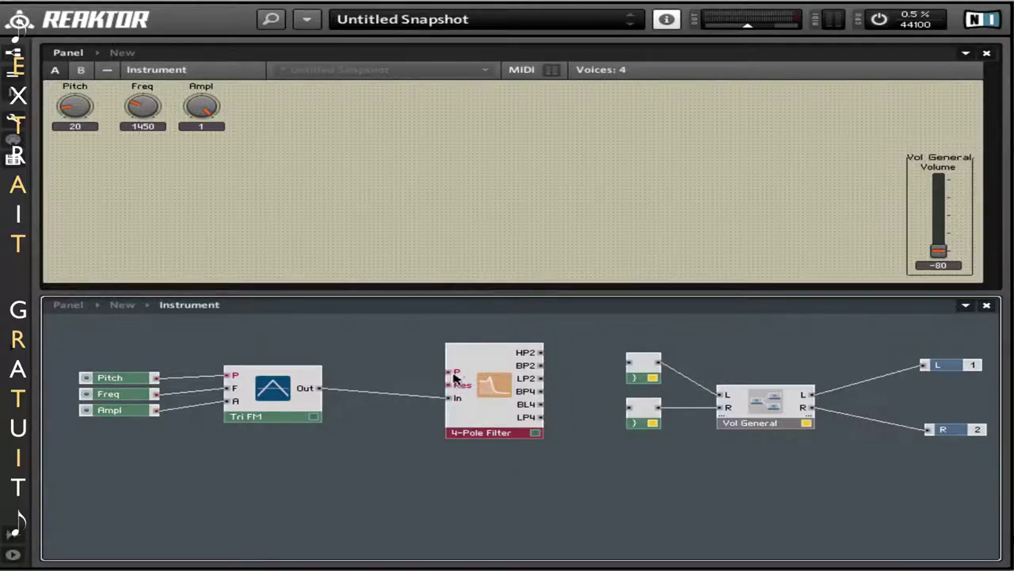
- Create controls for the 4-Pole Filter's P and Res inputs and stack them one above the other beside the filter
right_click(451, 376)
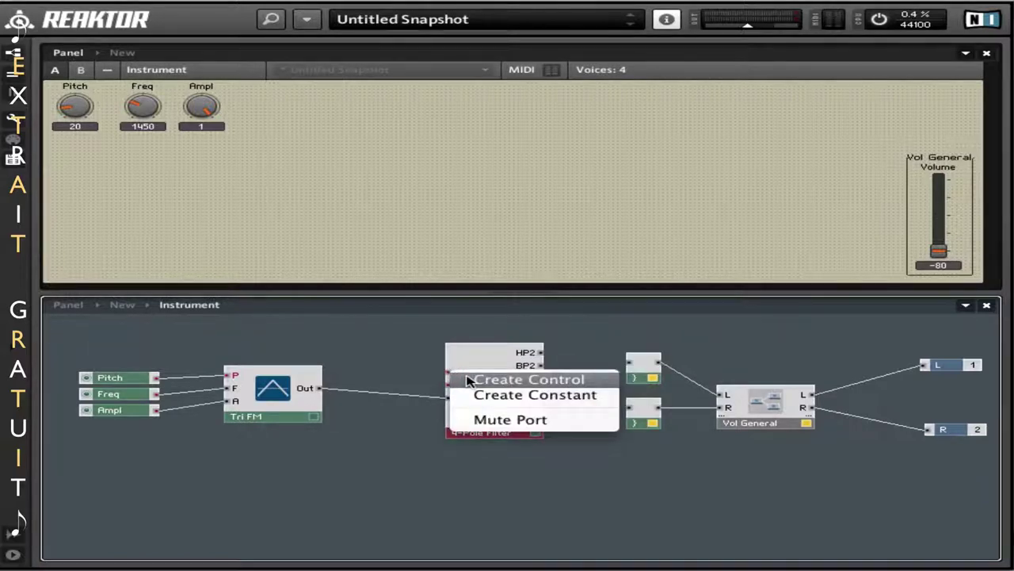
left_click(468, 381)
left_click_drag(396, 372, 394, 351)
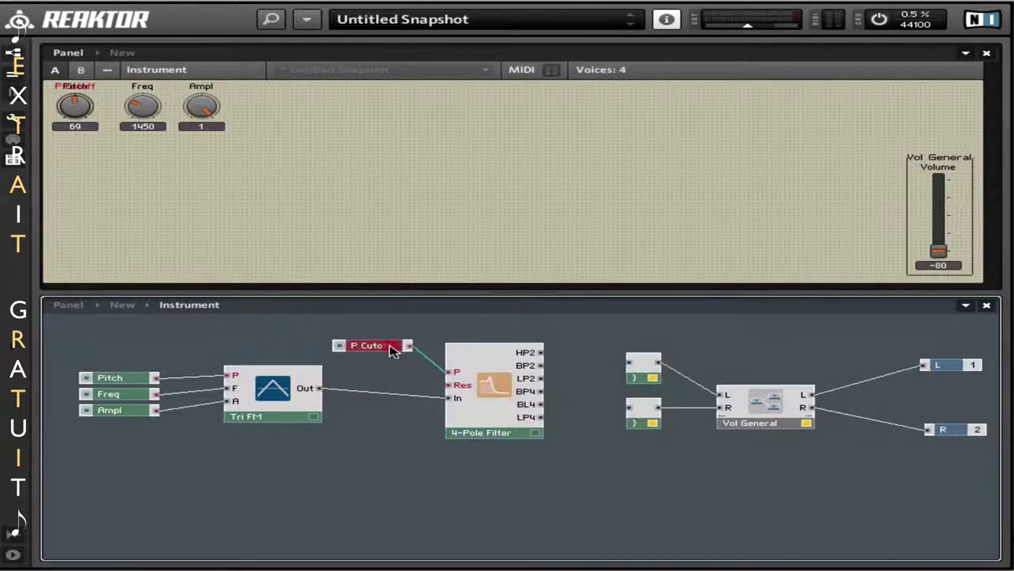
right_click(463, 390)
left_click(480, 394)
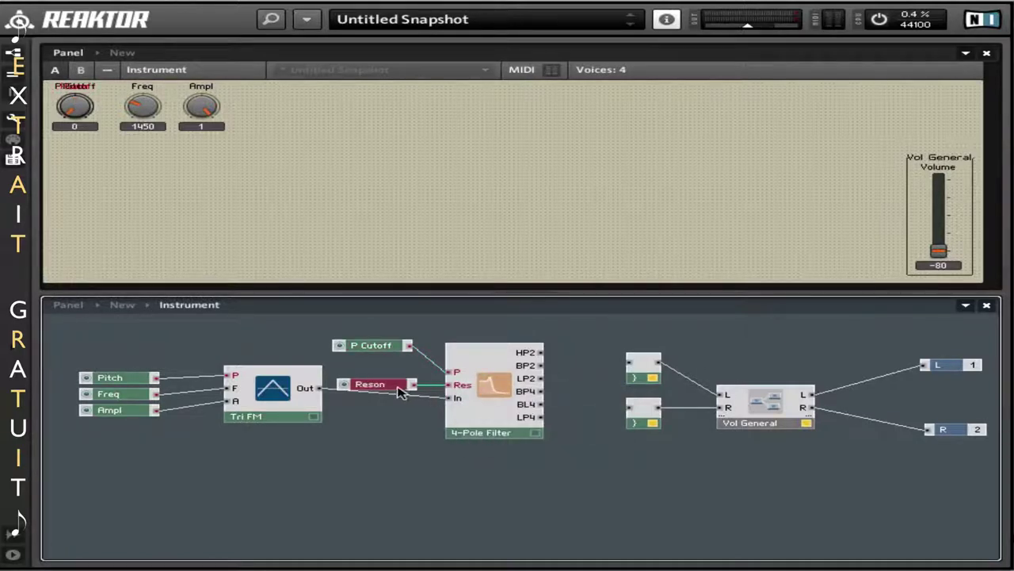
left_click_drag(379, 386, 376, 372)
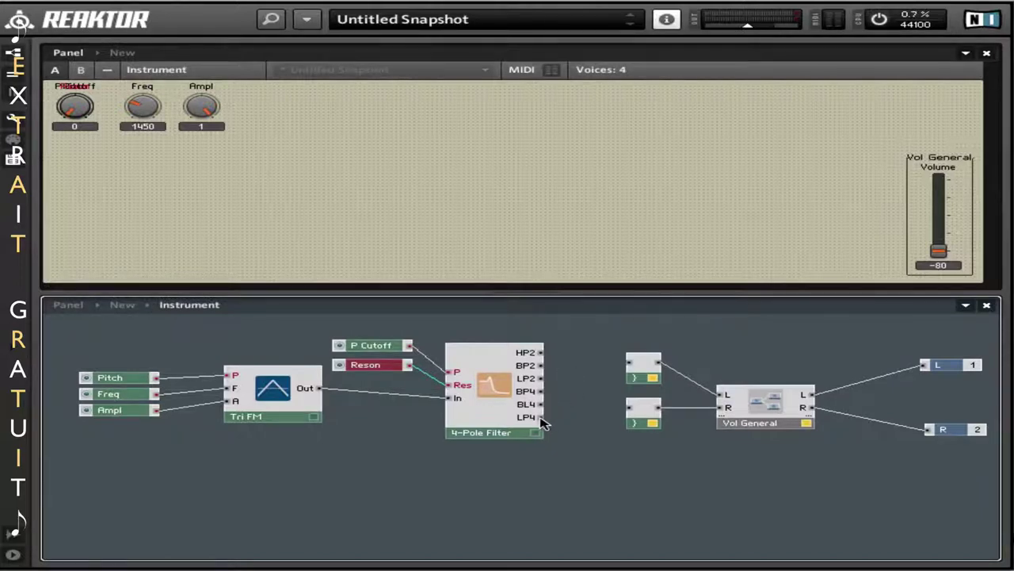
- Wire the 4-Pole Filter's LP4 output to the inputs of both voice combiners
left_click_drag(542, 418, 642, 413)
left_click_drag(542, 418, 634, 411)
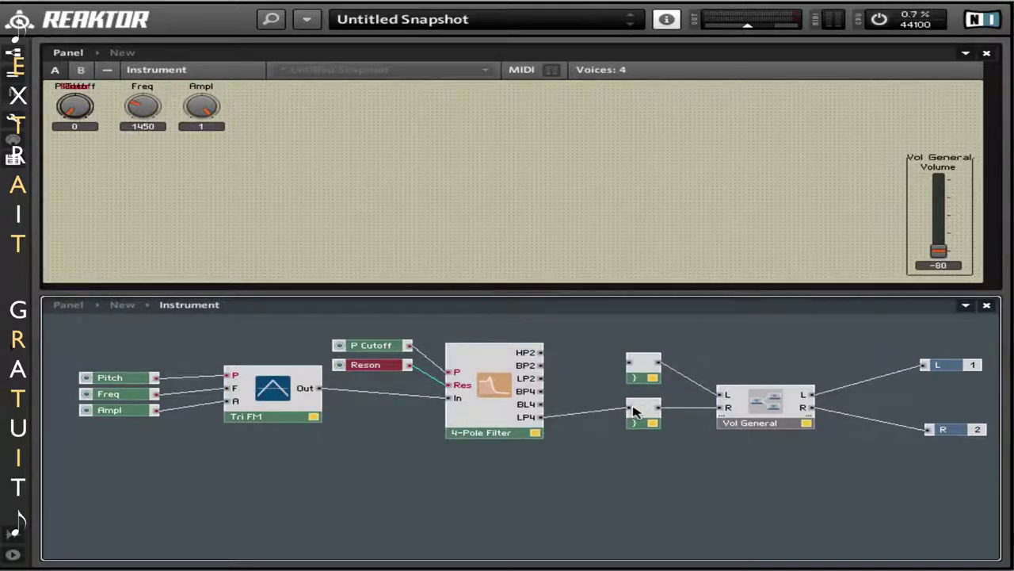
left_click_drag(542, 418, 633, 362)
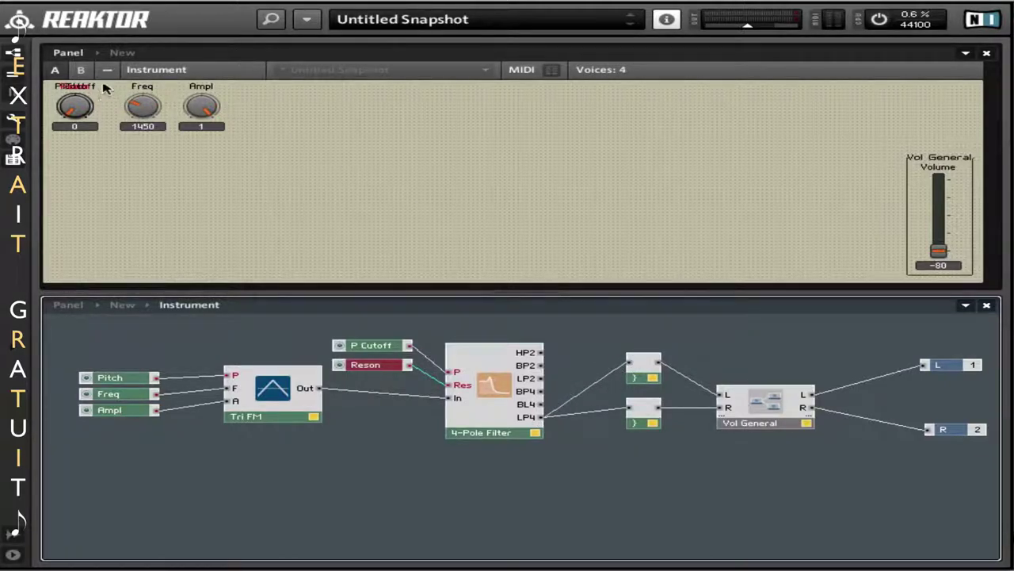
- Place the P Cutoff and Reson knobs side by side on the panel, and make the 4-Pole Filter's graph visible beneath them
left_click_drag(82, 89, 413, 86)
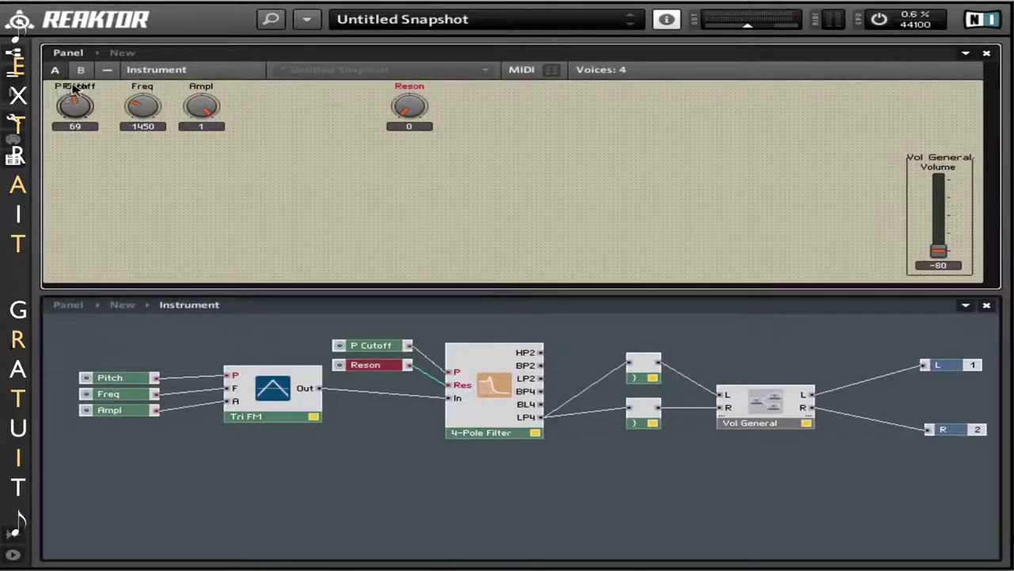
left_click_drag(72, 88, 346, 87)
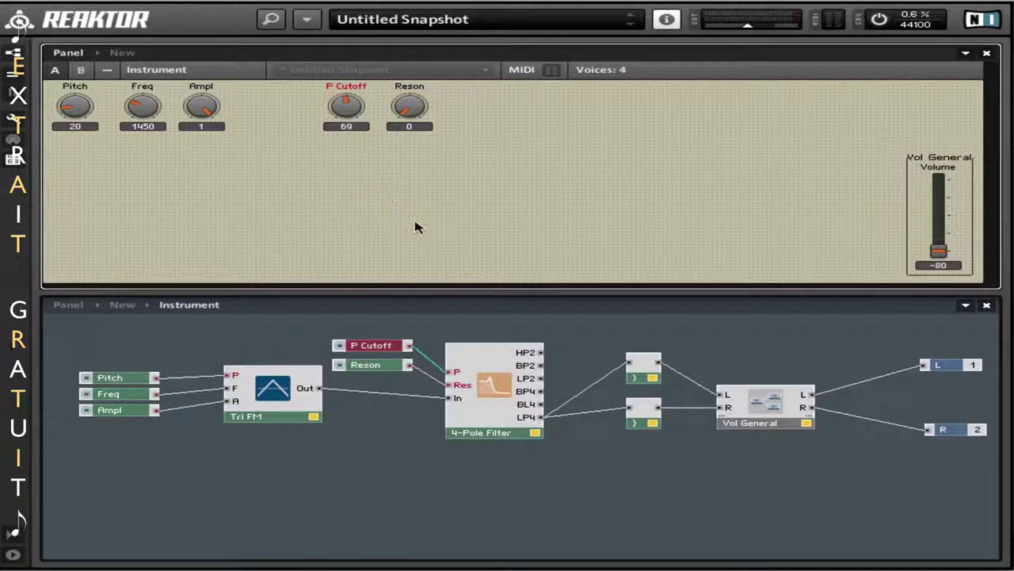
left_click(487, 377)
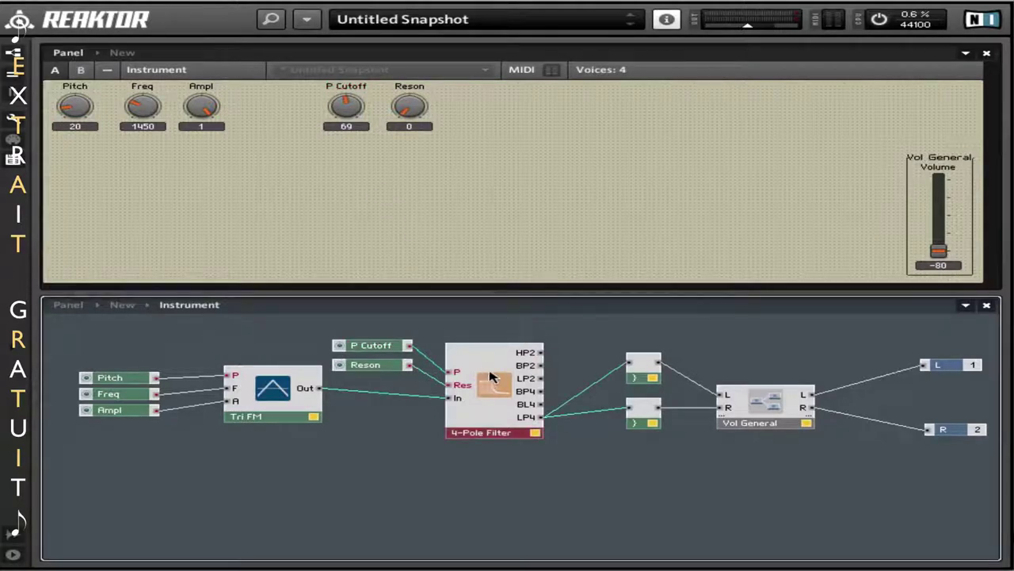
left_click(268, 21)
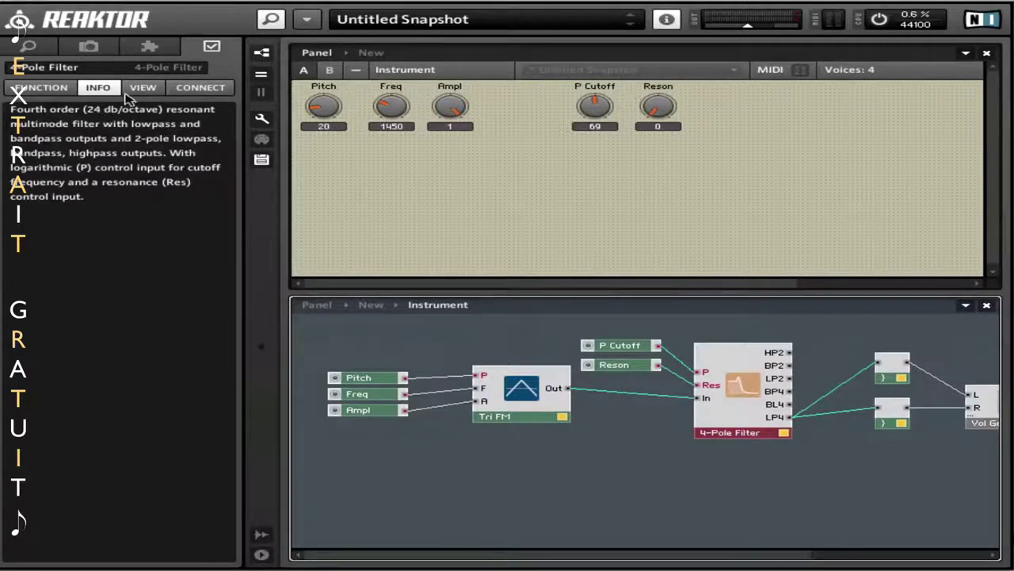
left_click(141, 88)
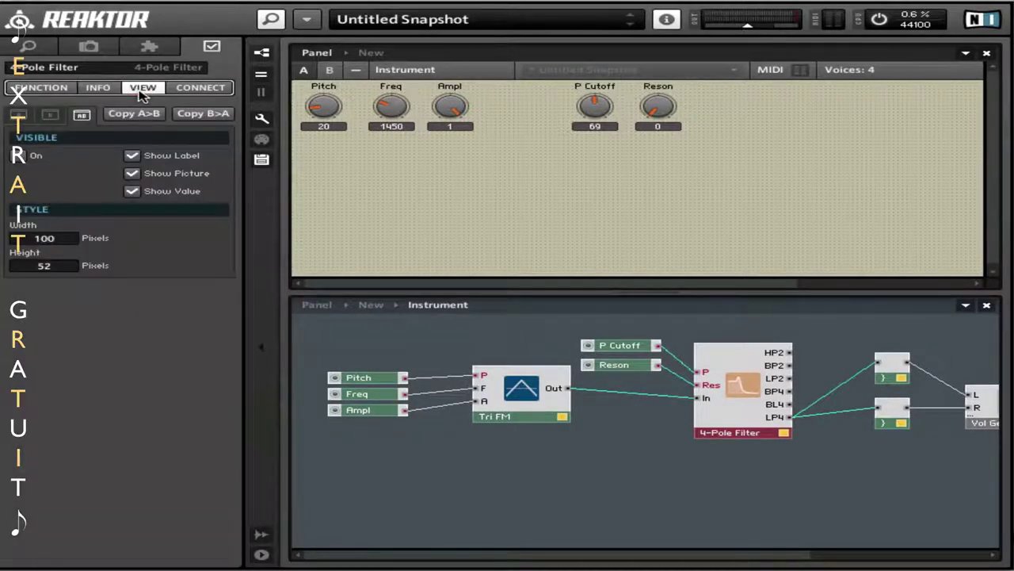
left_click(21, 157)
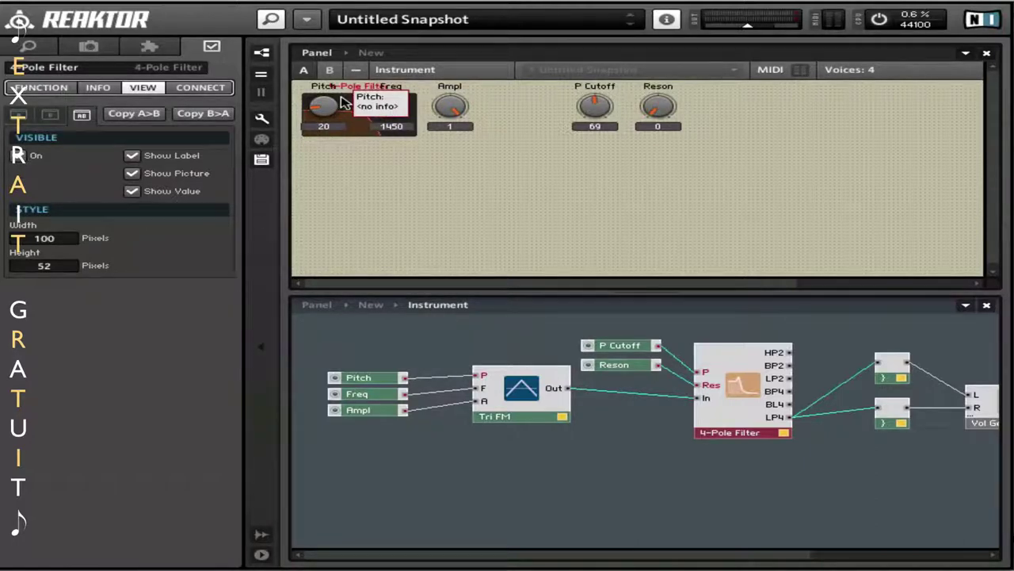
left_click_drag(342, 103, 636, 141)
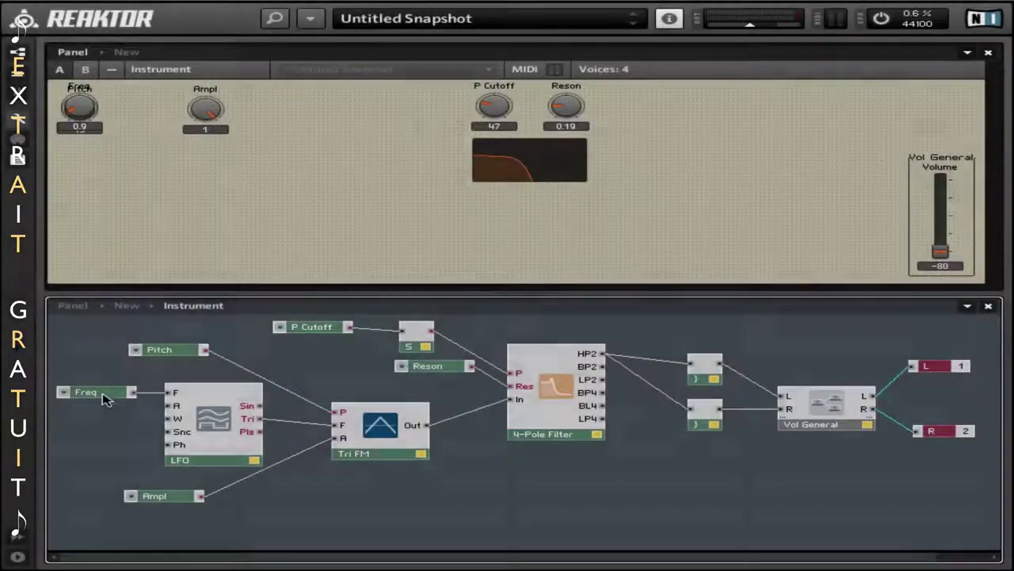
- Create a control for the LFO's A input, and place the LFO's Freq and Ampl knobs side by side on the panel before P Cutoff
left_click(101, 393)
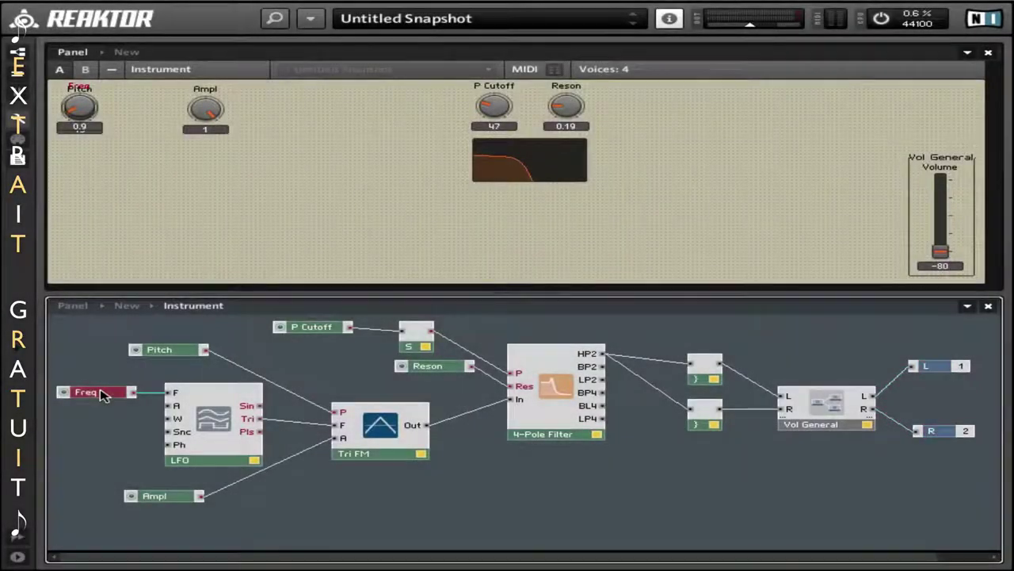
right_click(169, 407)
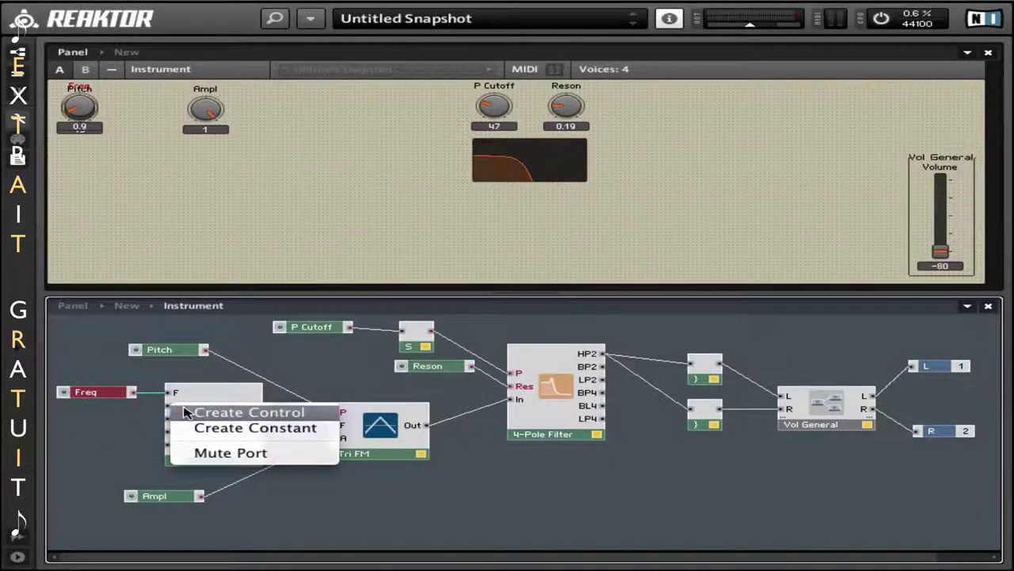
left_click(185, 411)
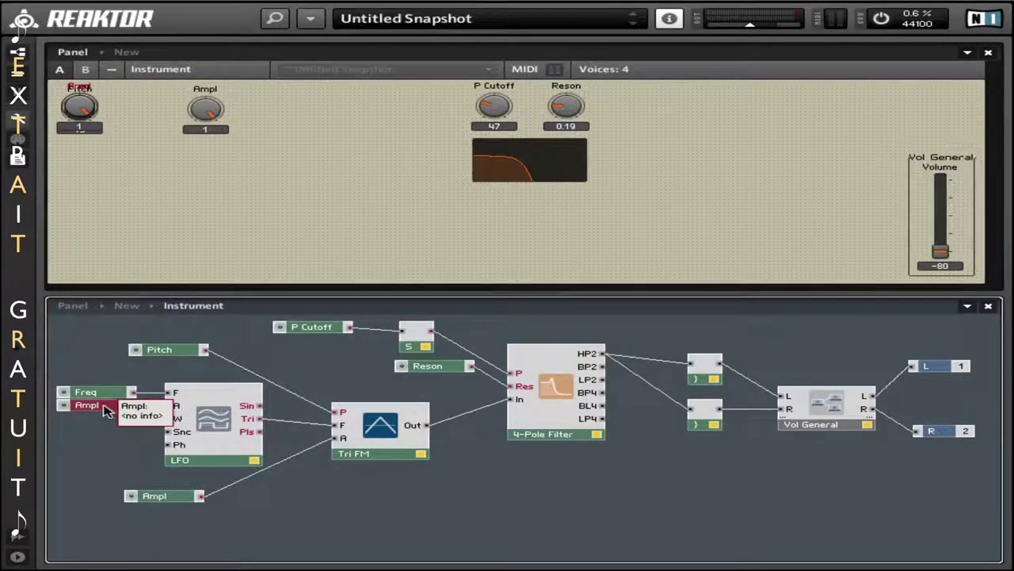
left_click_drag(108, 410, 105, 418)
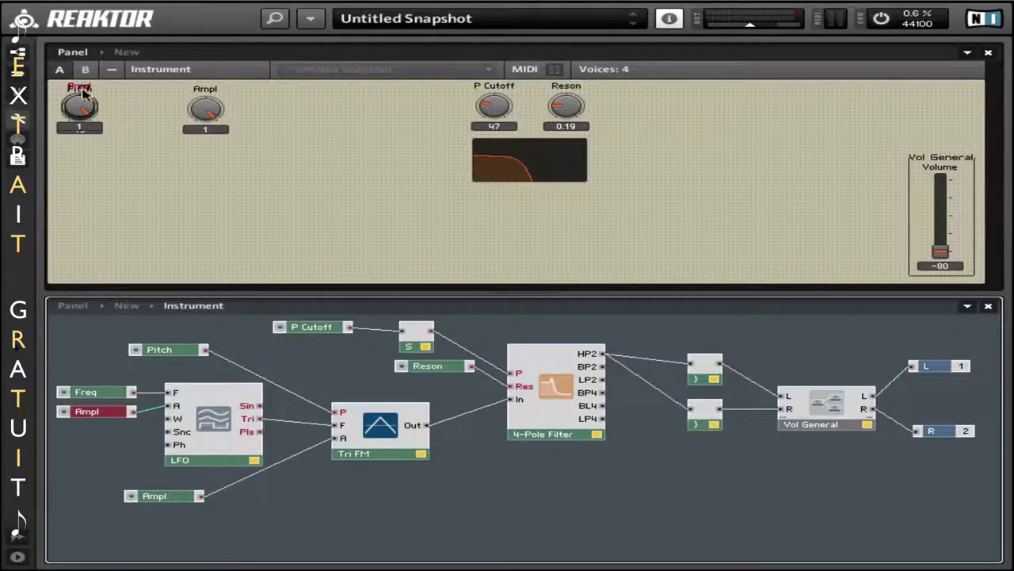
left_click_drag(81, 99, 383, 107)
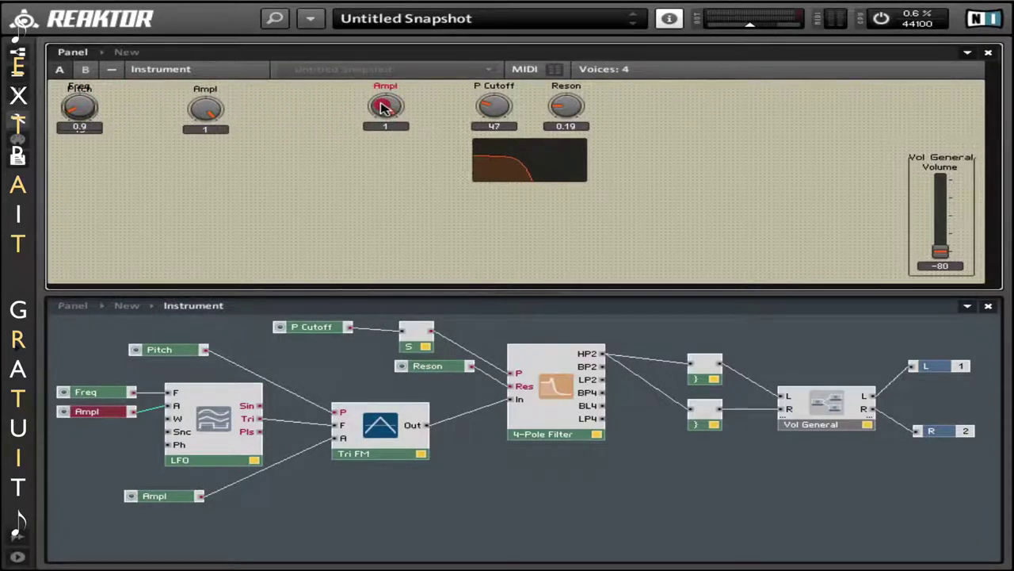
left_click_drag(79, 105, 321, 109)
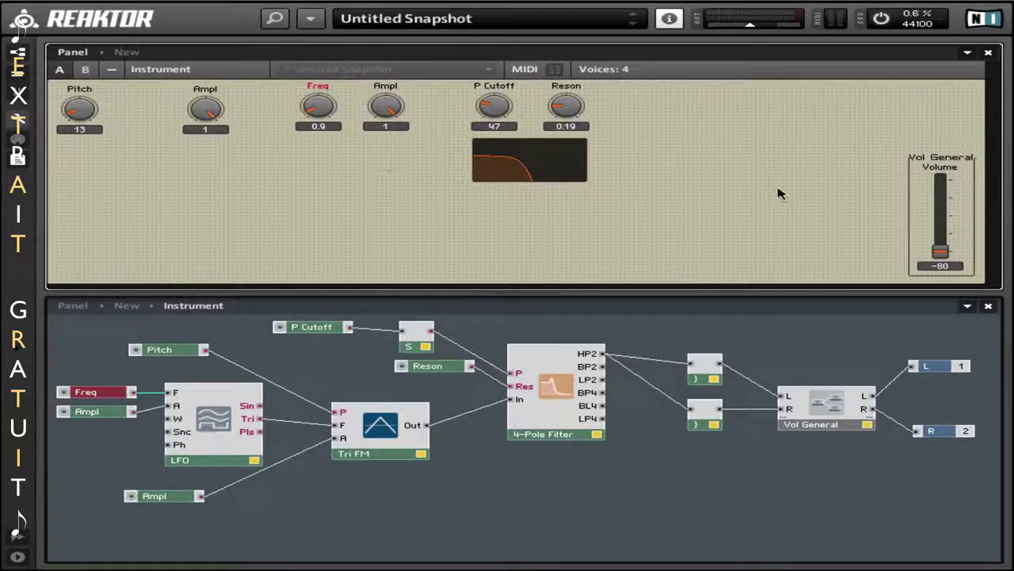
- Lock the panel against editing and raise the Vol General volume fader to -9.5
mouse_move(943, 252)
left_mouse_down()
mouse_move(948, 237)
mouse_move(953, 258)
mouse_move(940, 253)
left_mouse_up()
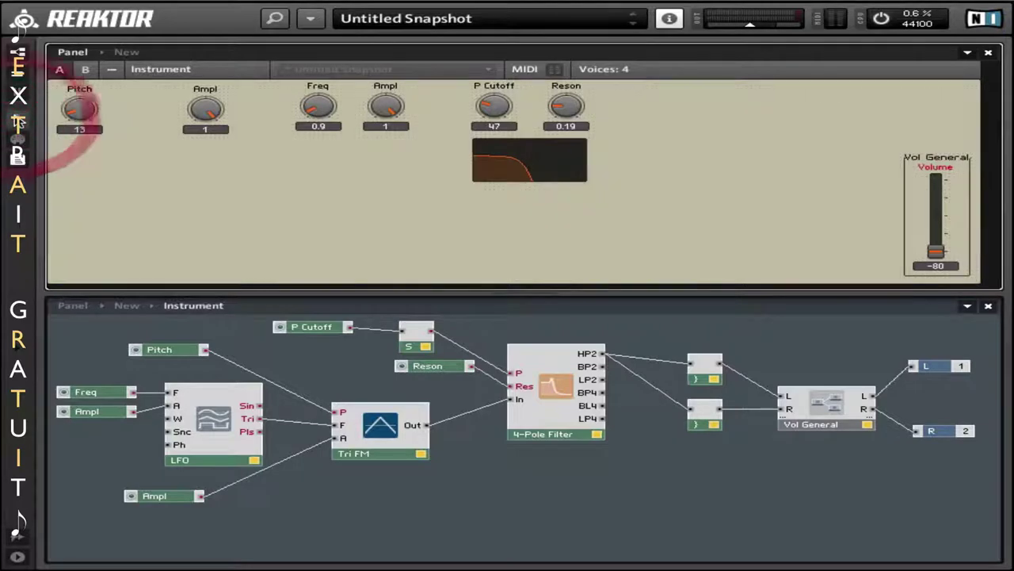
left_click_drag(938, 254, 943, 165)
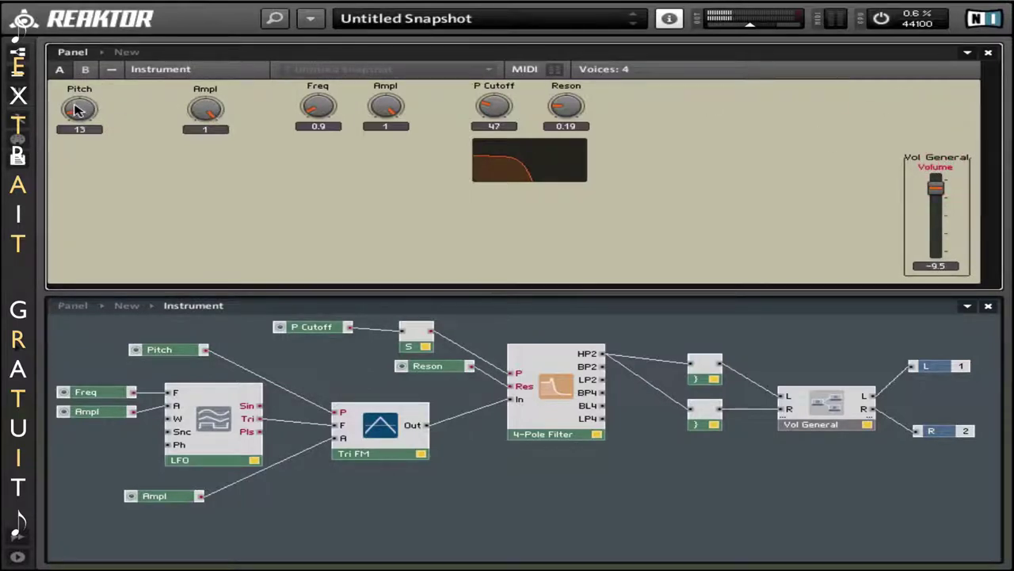
- Adjust the panel knobs to Pitch 46, LFO Freq 3.3 and LFO Ampl 0.97
left_click_drag(77, 109, 84, 95)
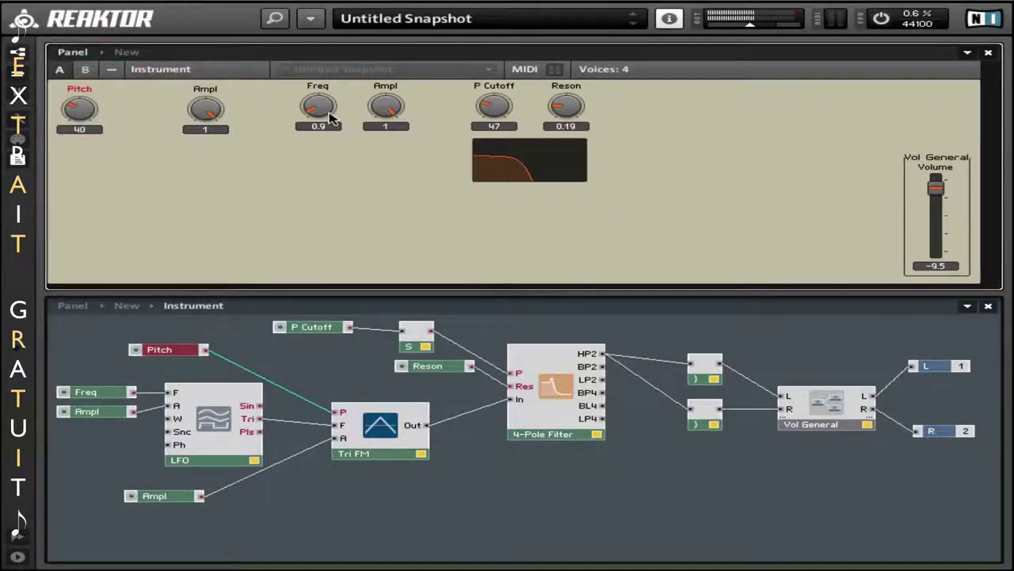
mouse_move(318, 110)
left_mouse_down()
mouse_move(332, 54)
mouse_move(317, 117)
left_mouse_up()
mouse_move(385, 105)
left_mouse_down()
mouse_move(365, 204)
mouse_move(374, 229)
mouse_move(385, 163)
left_mouse_up()
left_click_drag(319, 102, 315, 113)
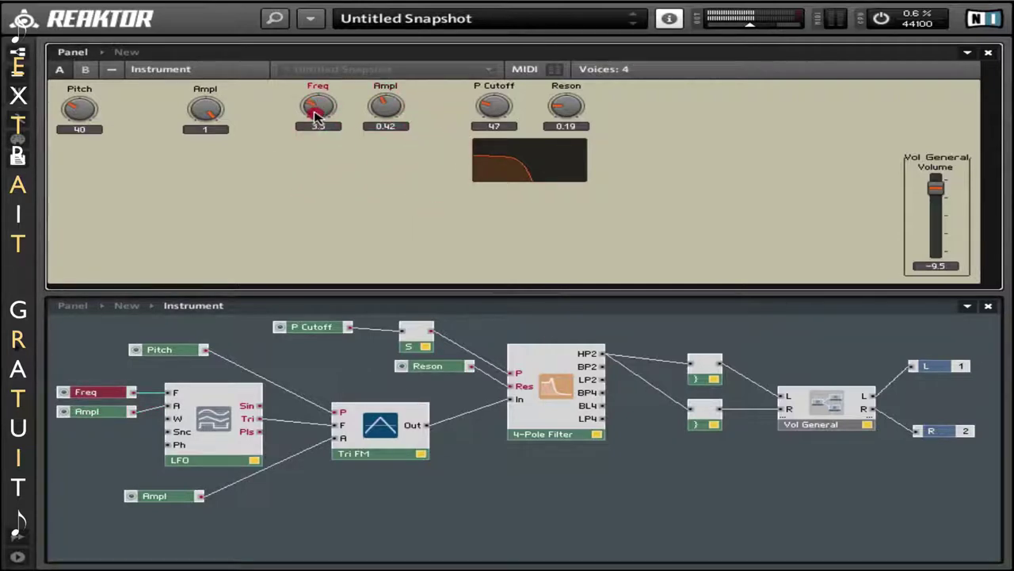
mouse_move(339, 73)
left_mouse_down()
mouse_move(346, 56)
mouse_move(333, 129)
mouse_move(337, 105)
mouse_move(306, 136)
mouse_move(340, 45)
mouse_move(344, 101)
mouse_move(389, 50)
mouse_move(416, 45)
left_mouse_up()
left_click(84, 107)
mouse_move(320, 107)
left_mouse_down()
mouse_move(343, 68)
mouse_move(329, 131)
mouse_move(330, 121)
left_mouse_up()
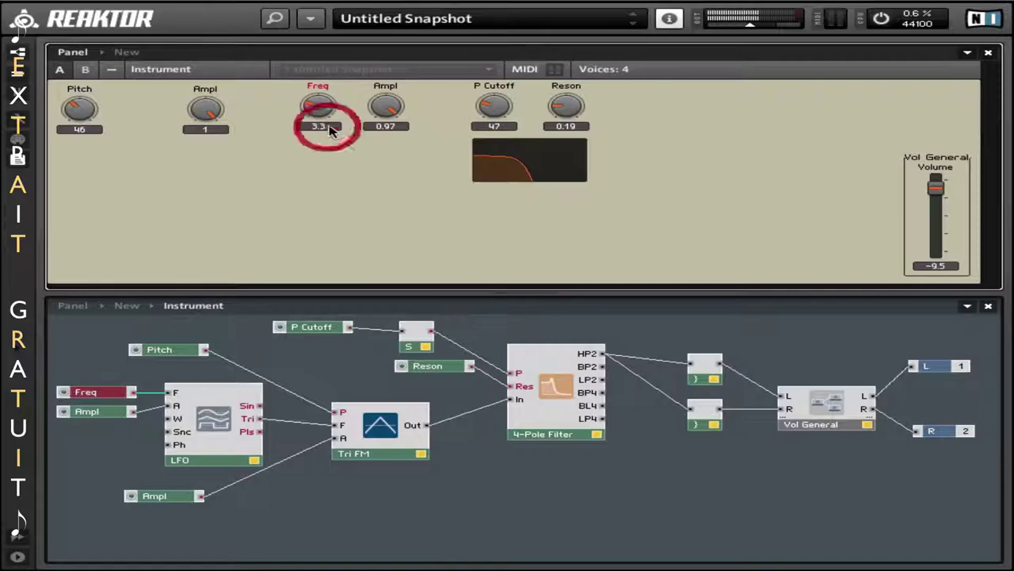
- Set the maximum of the LFO's Ampl knob range to 50 in its properties
left_click(389, 108)
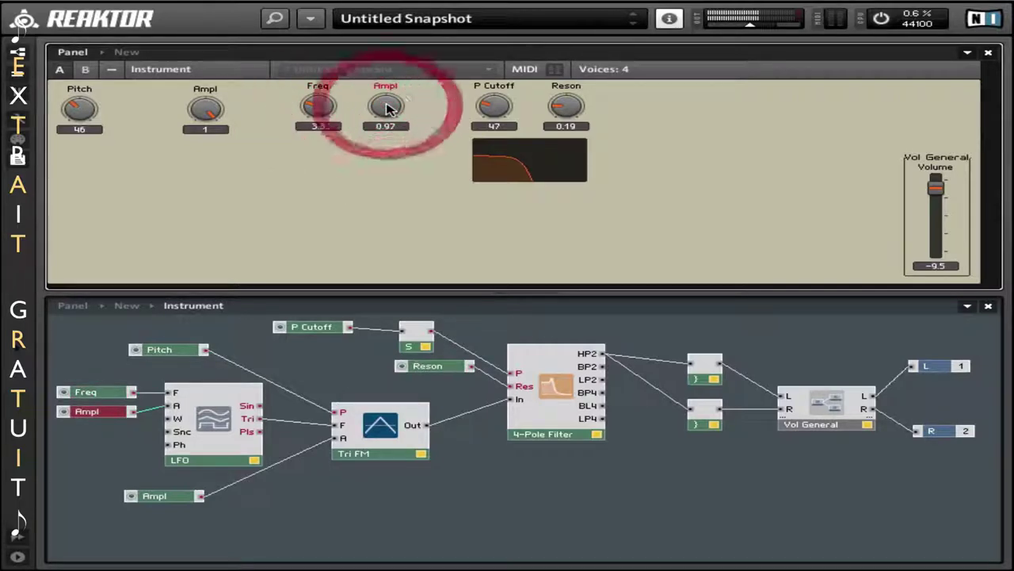
left_click(274, 17)
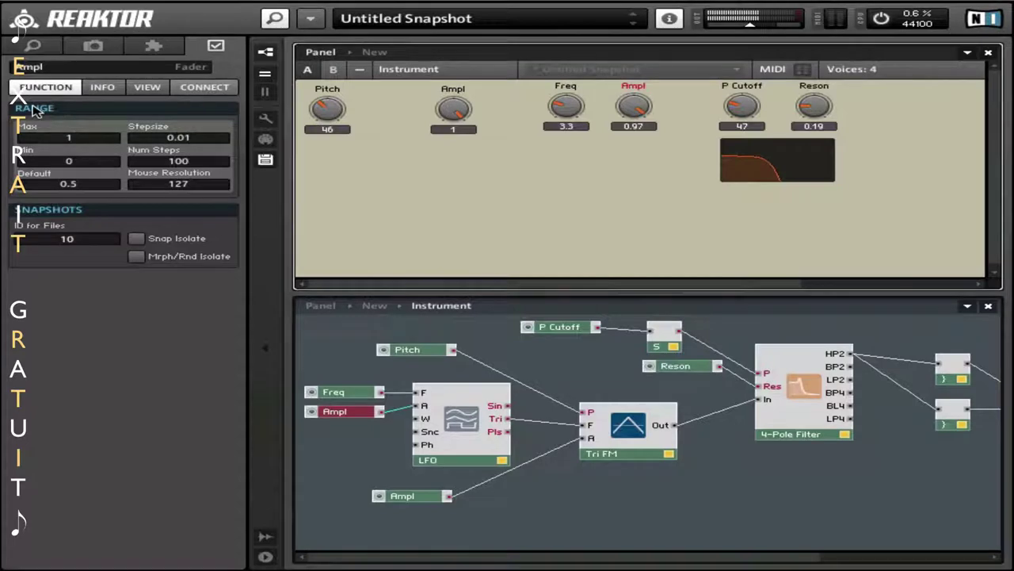
left_click(71, 140)
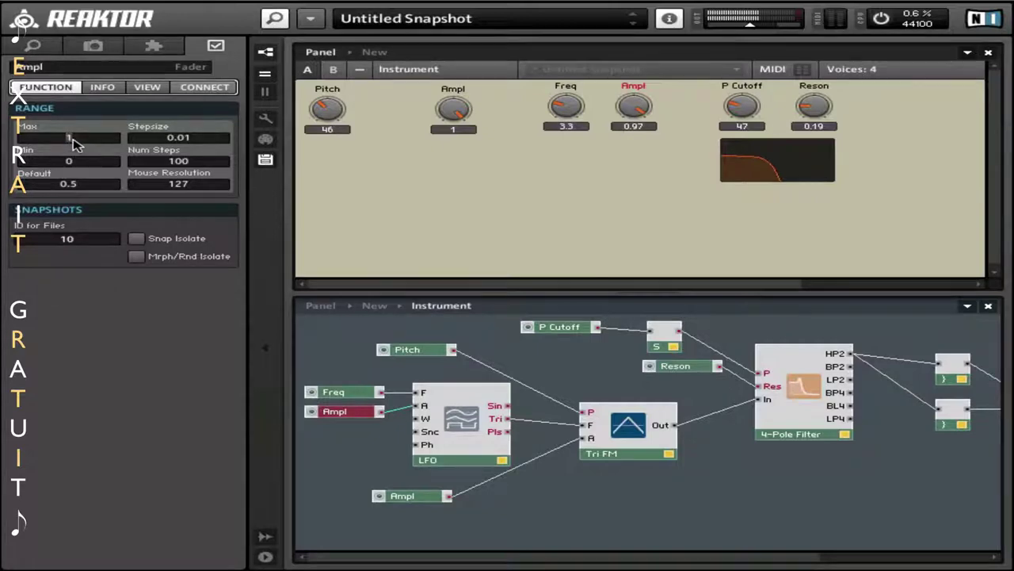
type("50")
key("Return")
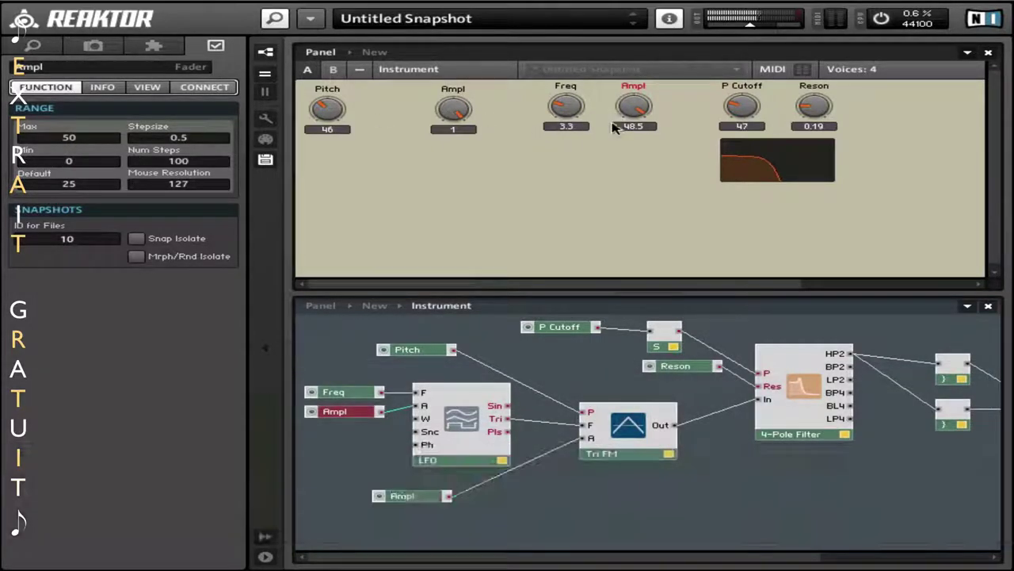
- Turn the LFO's Ampl knob to 24 and its Freq knob to 7.2
left_click_drag(615, 119, 603, 143)
left_click_drag(566, 103, 586, 69)
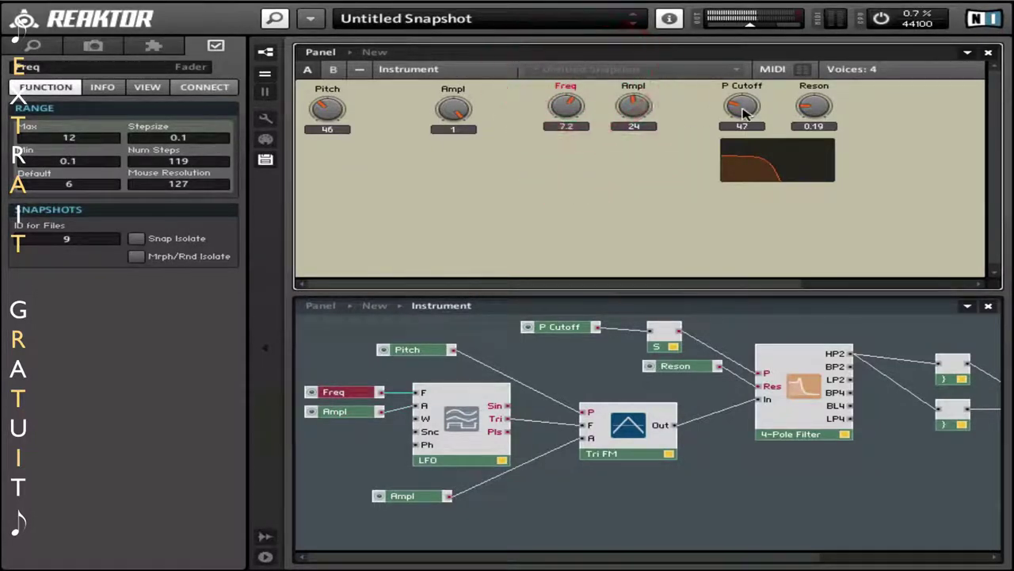
- Set the panel knobs to P Cutoff 58, Reson 0.46, LFO Freq 3 and LFO Ampl 36.5
mouse_move(742, 105)
left_mouse_down()
mouse_move(747, 63)
mouse_move(744, 139)
mouse_move(740, 91)
left_mouse_up()
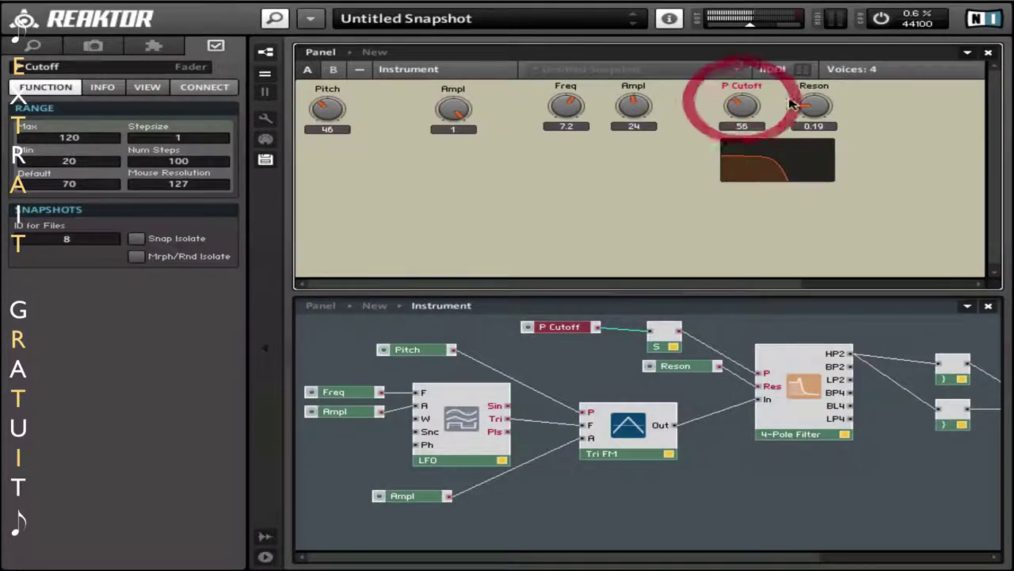
left_click_drag(814, 105, 808, 84)
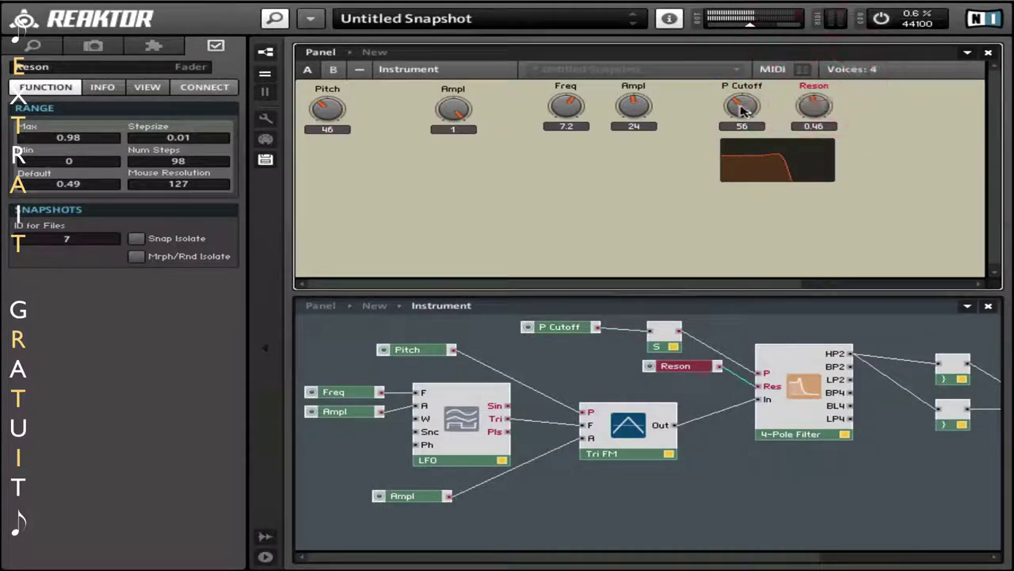
mouse_move(740, 102)
left_mouse_down()
mouse_move(747, 85)
mouse_move(731, 158)
mouse_move(741, 103)
left_mouse_up()
left_click_drag(583, 103, 564, 141)
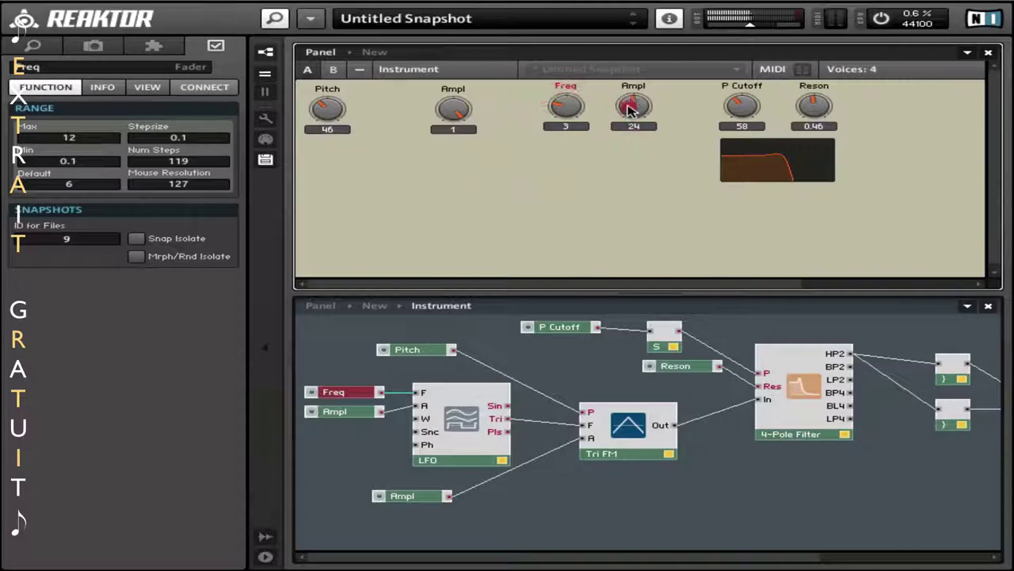
left_click_drag(633, 107, 631, 85)
- Turn the panel knobs to Pitch 70, P Cutoff 67, Reson 0.64 and LFO Freq 8.2
left_click_drag(325, 109, 337, 96)
mouse_move(736, 106)
left_mouse_down()
mouse_move(722, 159)
mouse_move(731, 61)
mouse_move(722, 104)
left_mouse_up()
left_click_drag(805, 109, 810, 92)
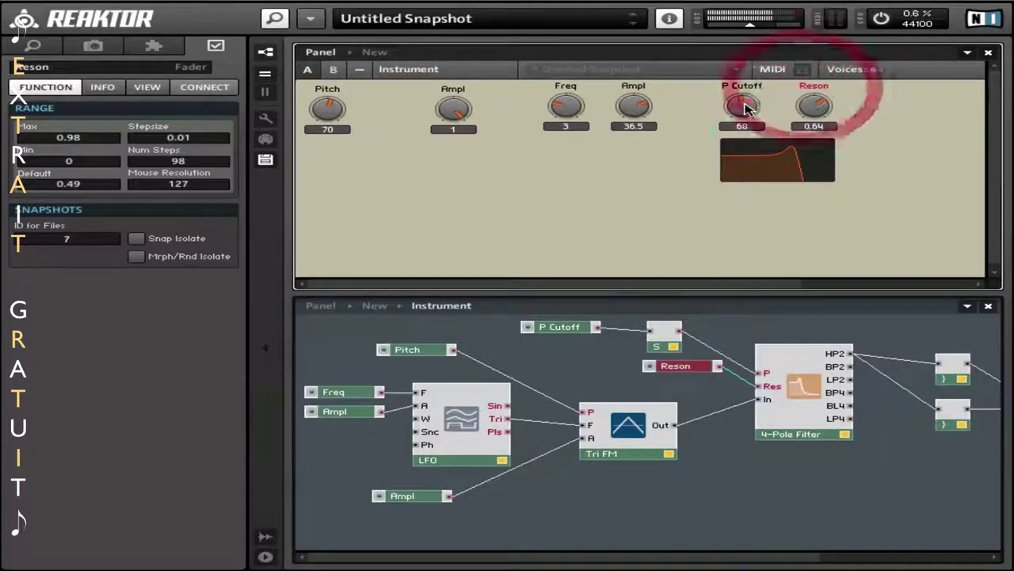
mouse_move(742, 103)
left_mouse_down()
mouse_move(753, 74)
mouse_move(737, 106)
left_mouse_up()
left_click_drag(565, 104, 570, 60)
left_click_drag(741, 104, 735, 67)
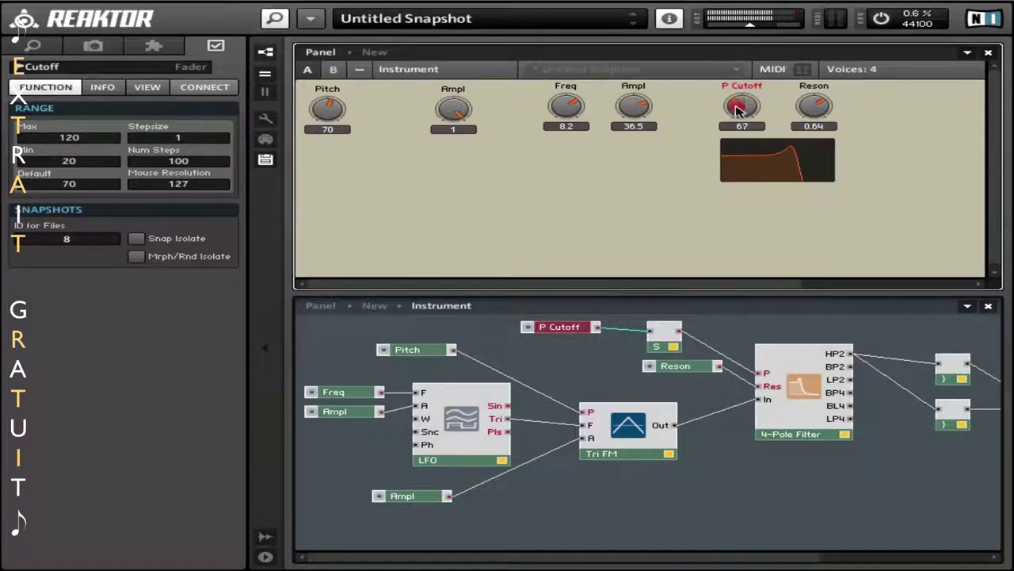
- Bring the knobs down to P Cutoff 50, Reson 0.31, LFO Freq 3.1 and LFO Ampl 30.5
left_click_drag(739, 120, 741, 119)
left_click_drag(815, 119, 793, 149)
left_click(559, 127)
left_click_drag(558, 127, 566, 151)
left_click_drag(634, 103, 669, 119)
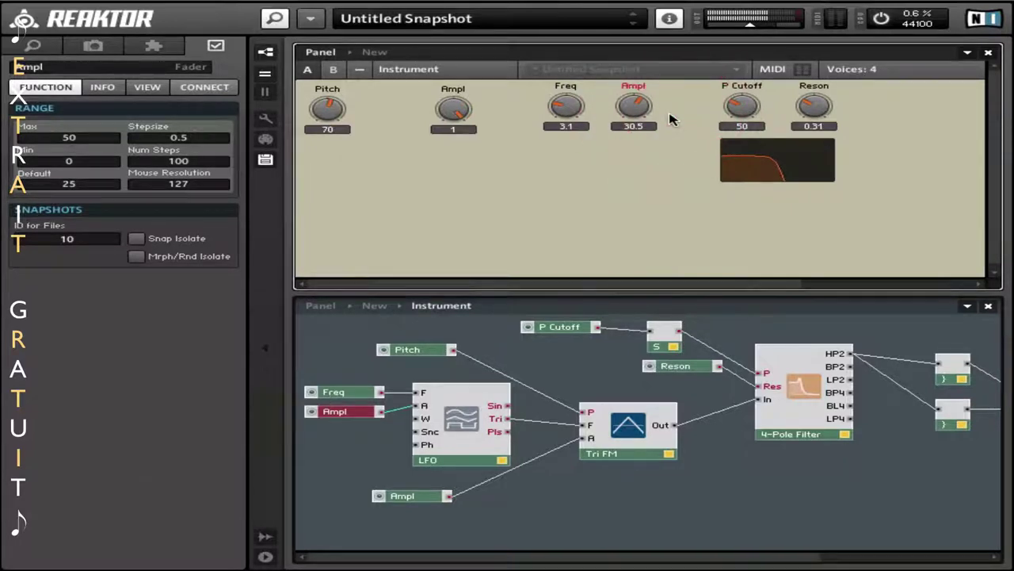
- Lower the Vol General volume fader and turn the LFO's Ampl knob down to 0
left_click(276, 18)
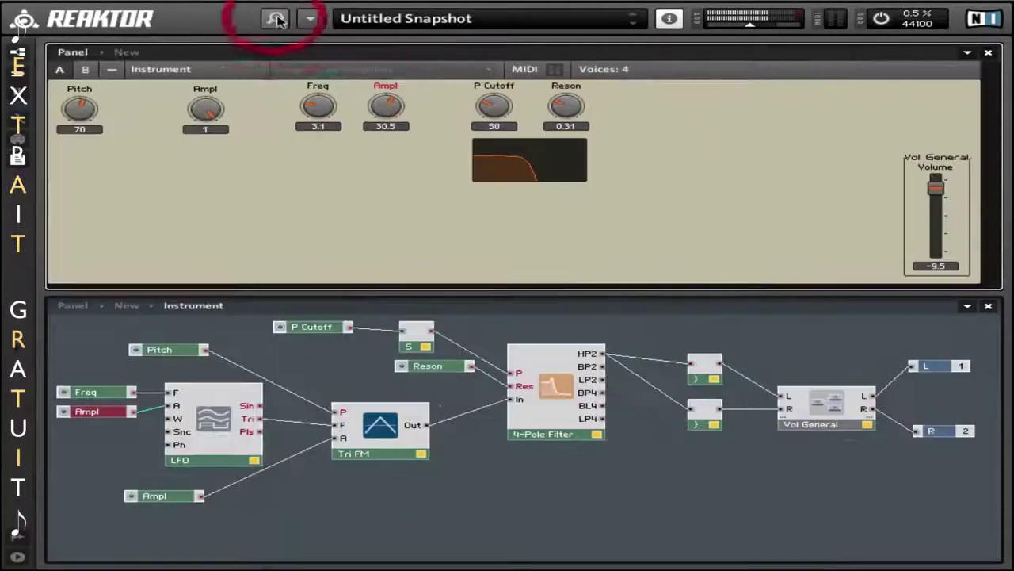
left_click_drag(941, 192, 953, 300)
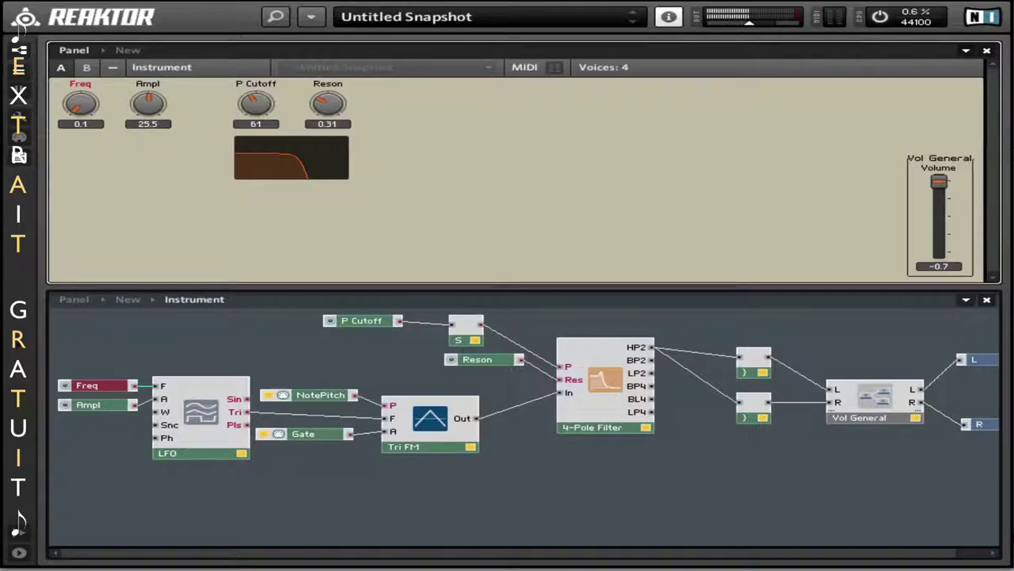
left_click_drag(155, 105, 155, 188)
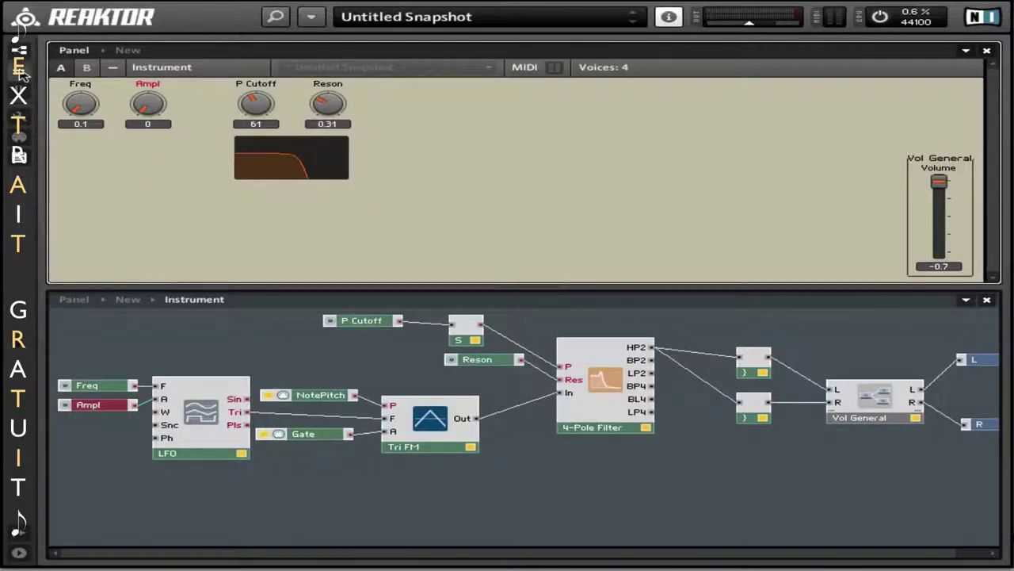
- Rename the instrument in the ensemble structure as "Didguitare Synth 1" through its properties
left_click(128, 51)
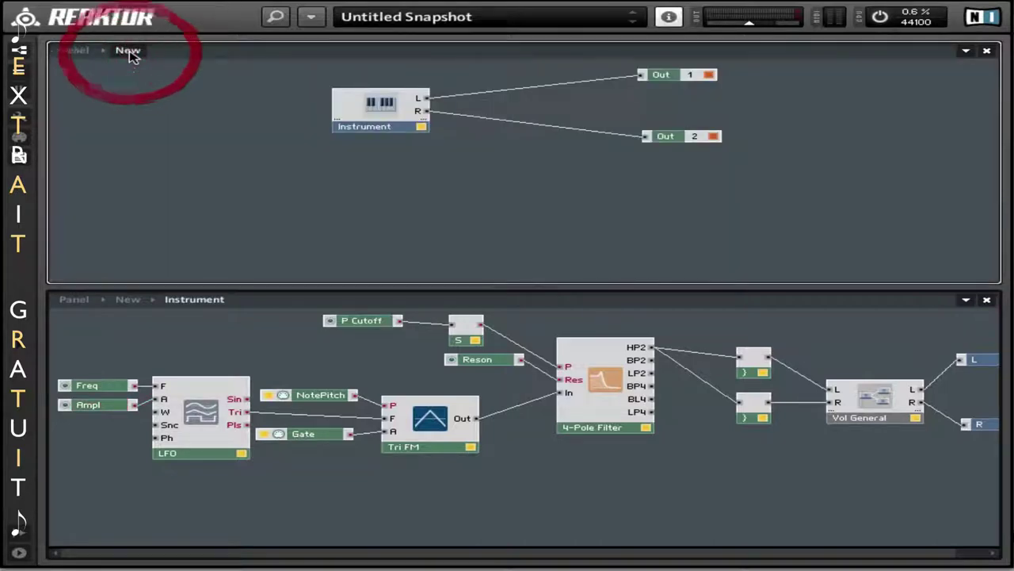
left_click(379, 105)
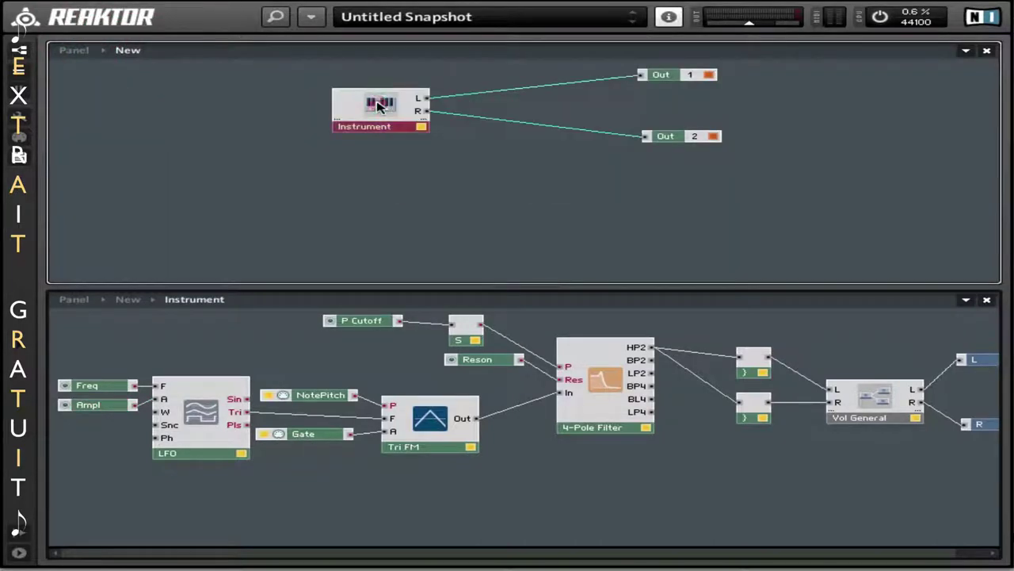
left_click(276, 17)
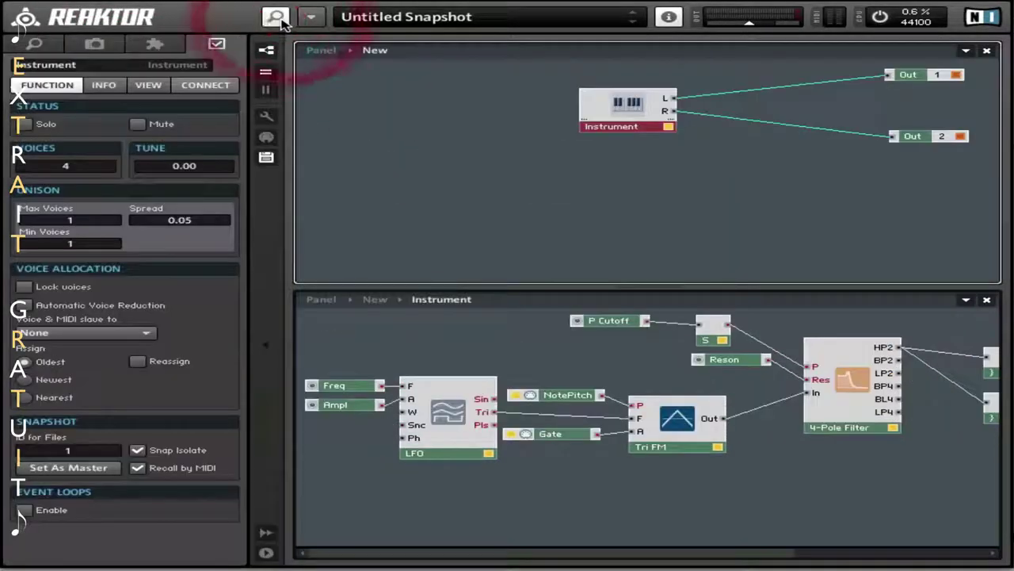
double_click(63, 66)
type("Oldgui")
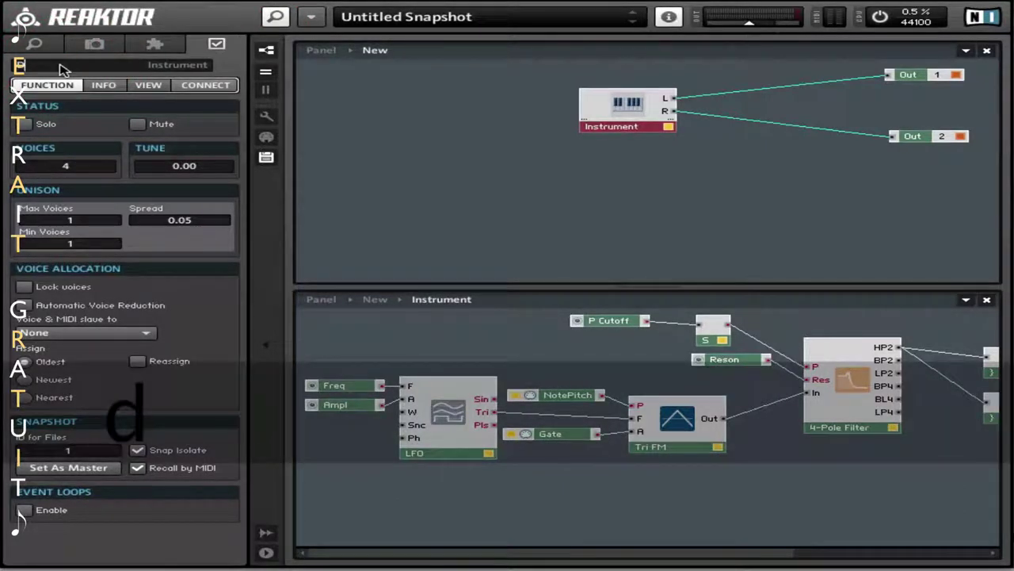
type("tare ")
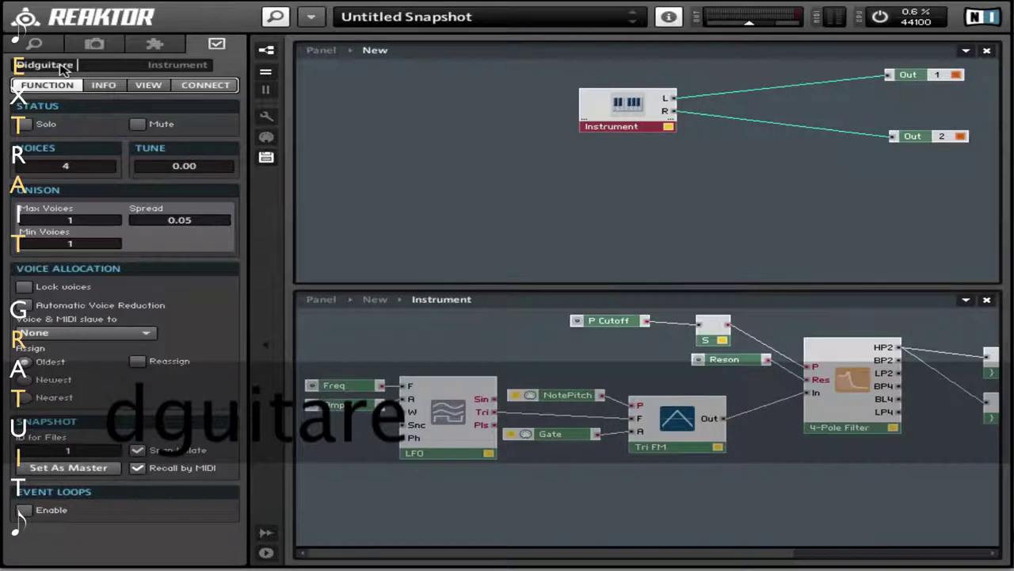
type("Synth 1")
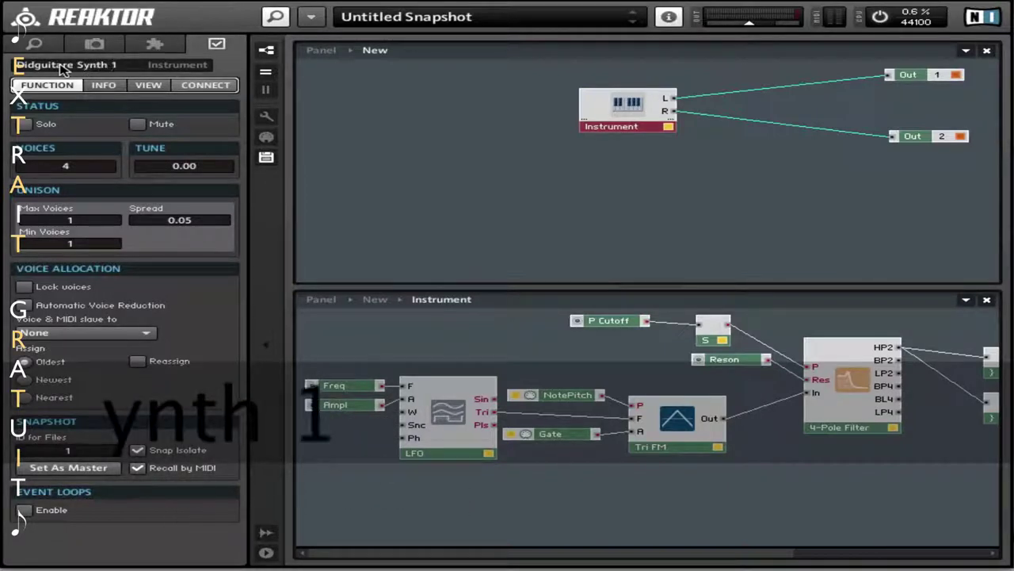
key("Return")
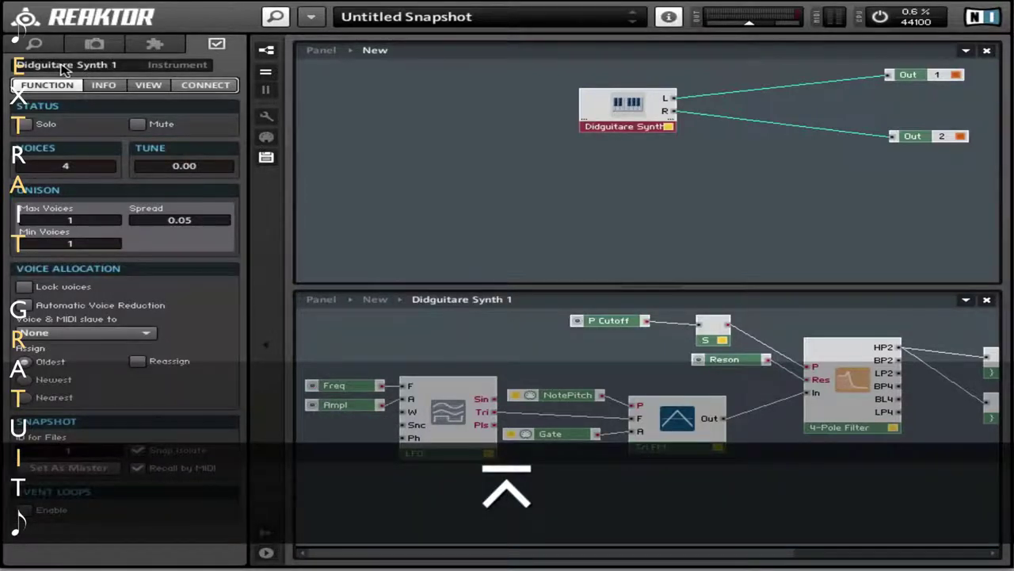
- Move the Didguitare Synth 1 module farther from its two outputs in the ensemble structure
left_click(323, 51)
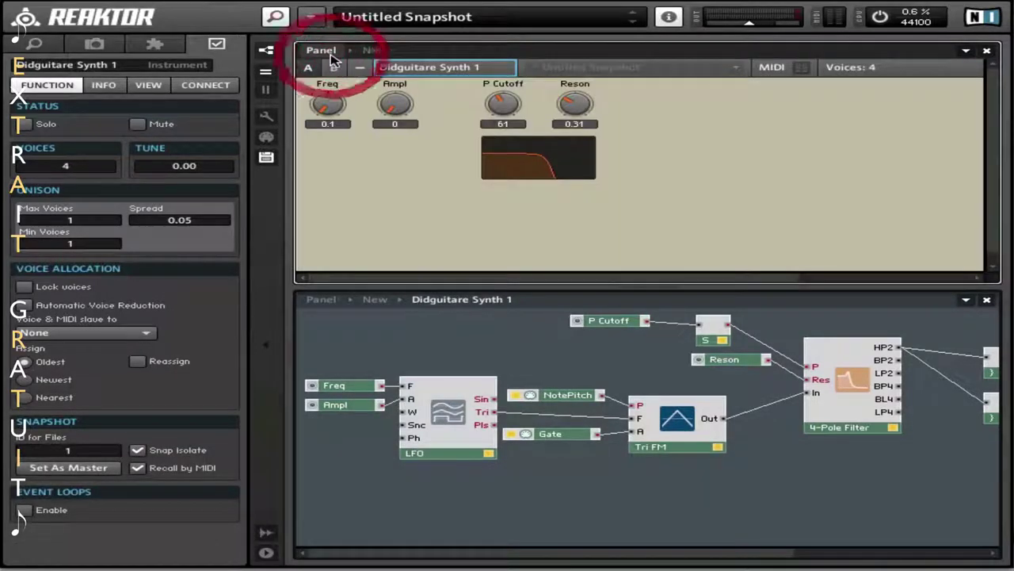
left_click(272, 118)
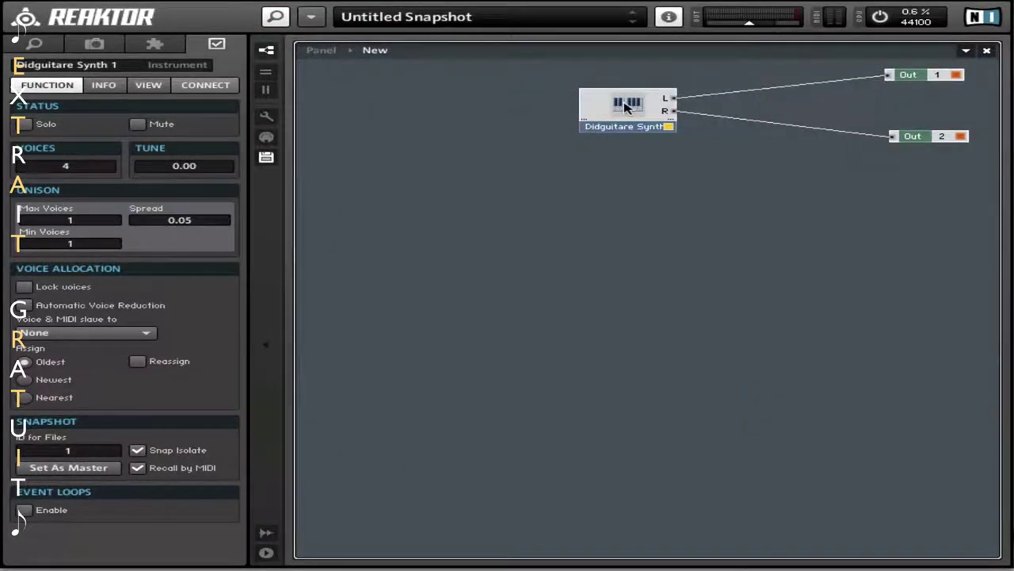
left_click_drag(614, 109, 544, 107)
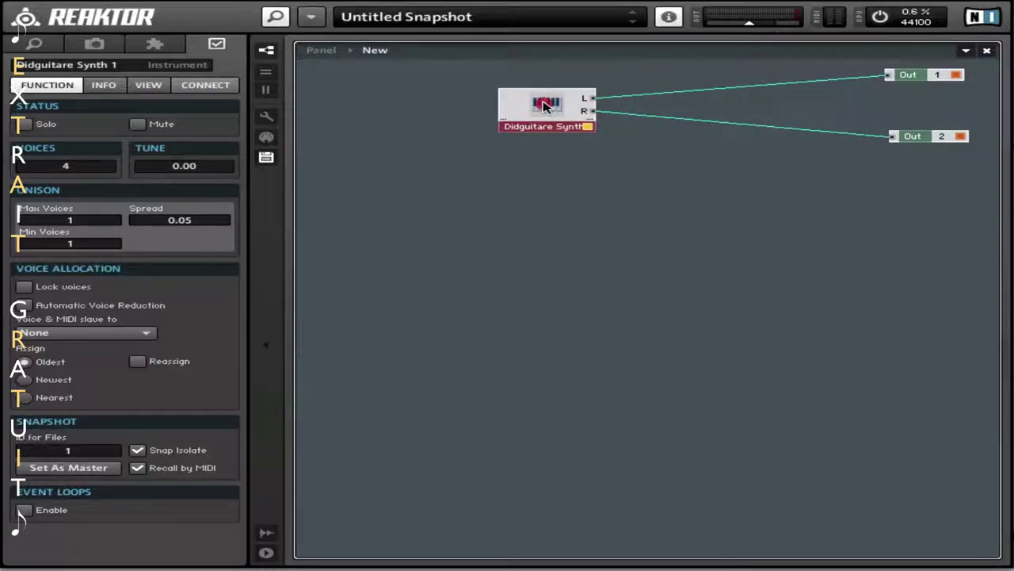
- Examine the ensemble structure, return to the Didguitare Synth 1 panel view and hide the side pane
left_click(377, 50)
left_click(317, 50)
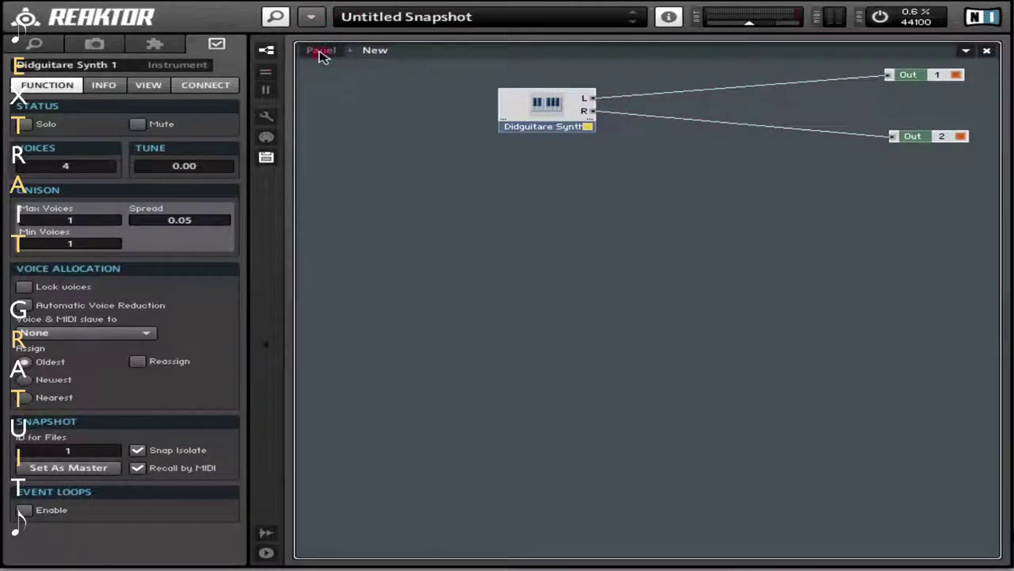
left_click(371, 51)
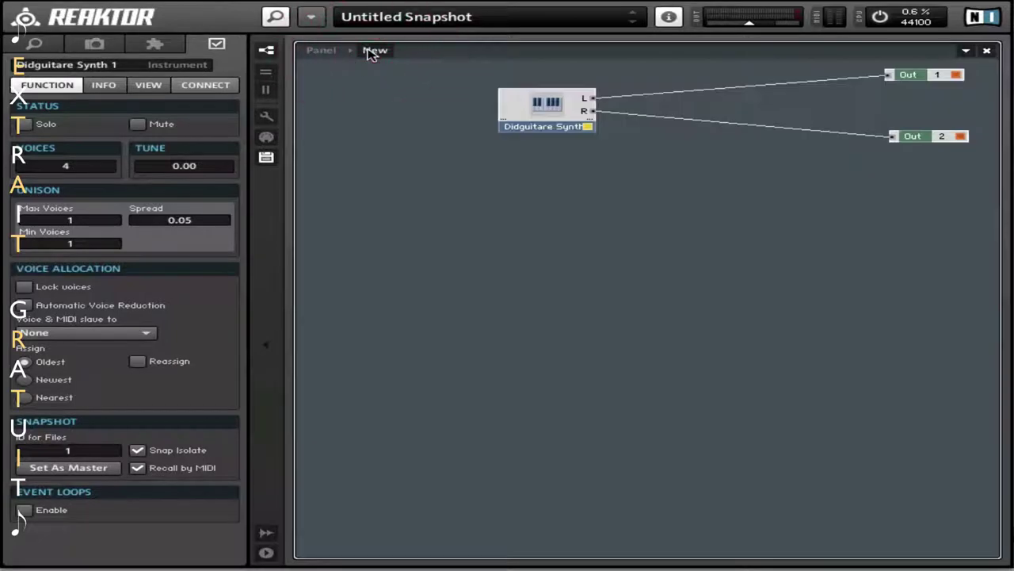
left_click(552, 106)
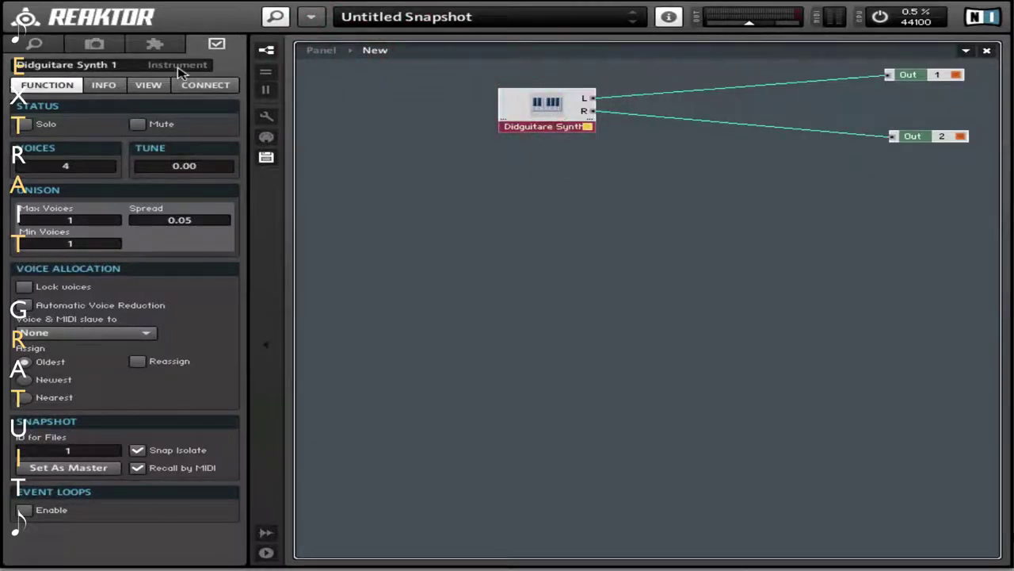
left_click(317, 51)
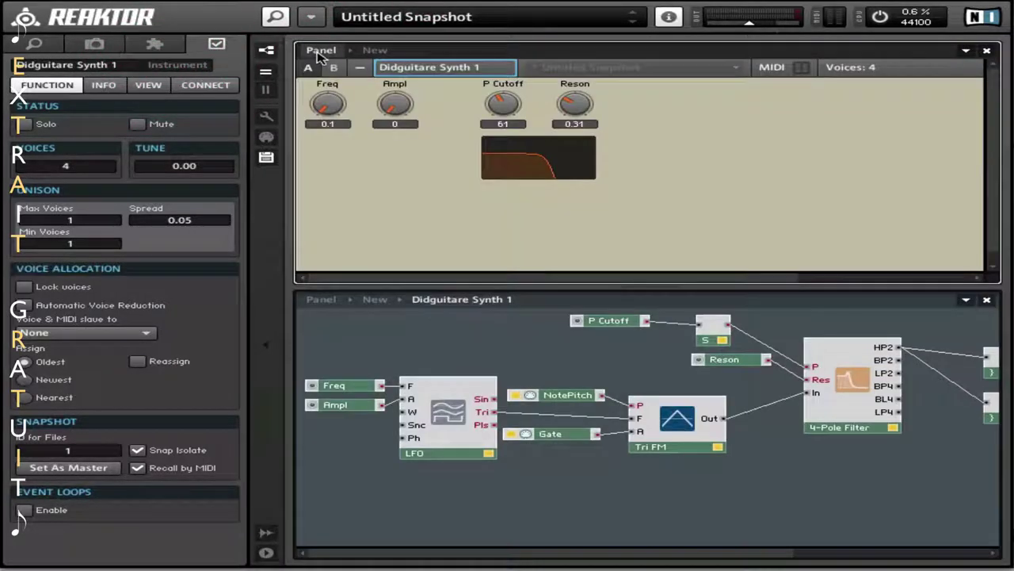
left_click(275, 16)
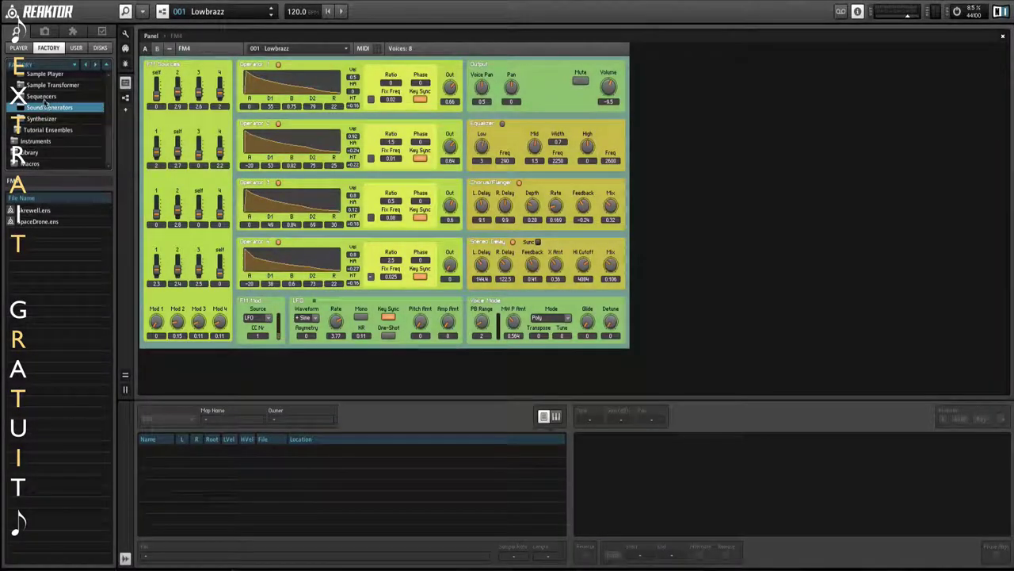
- Look through the factory ensembles under Sequencers, Sample Transformer, Sample Player, Grooveboxes and Effects
left_click(44, 97)
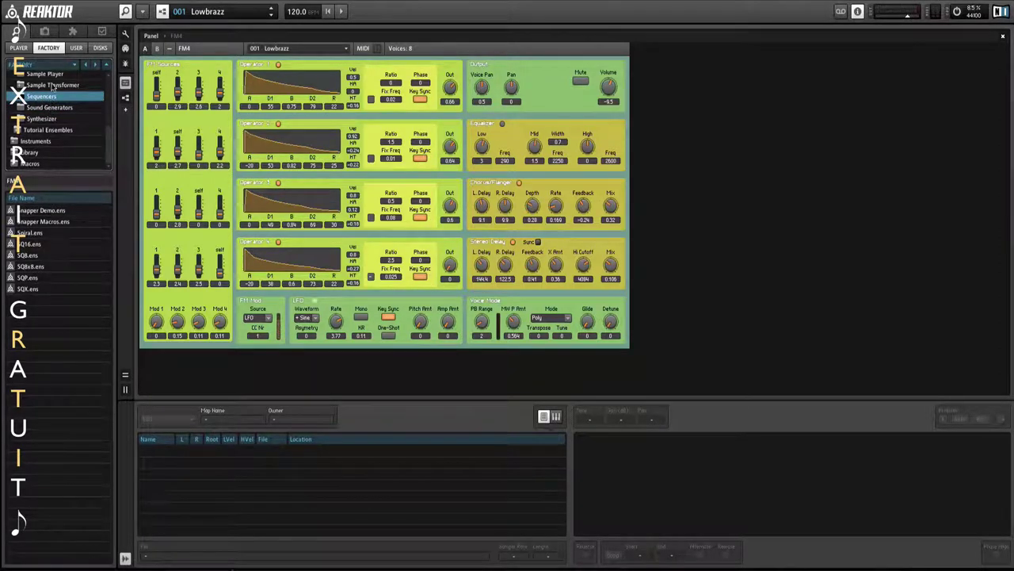
left_click(52, 86)
scroll(105, 133, "up", 3)
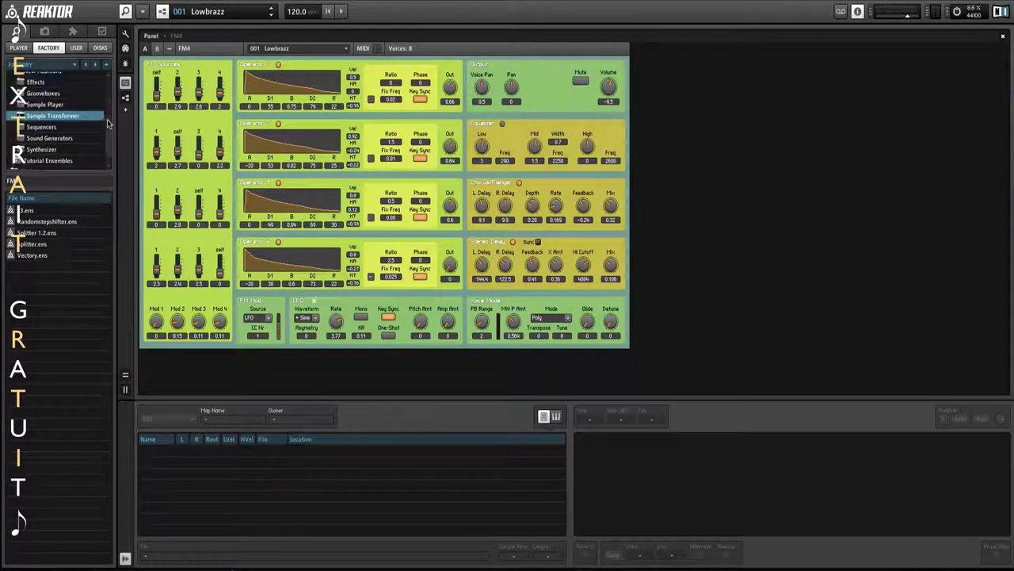
left_click(69, 109)
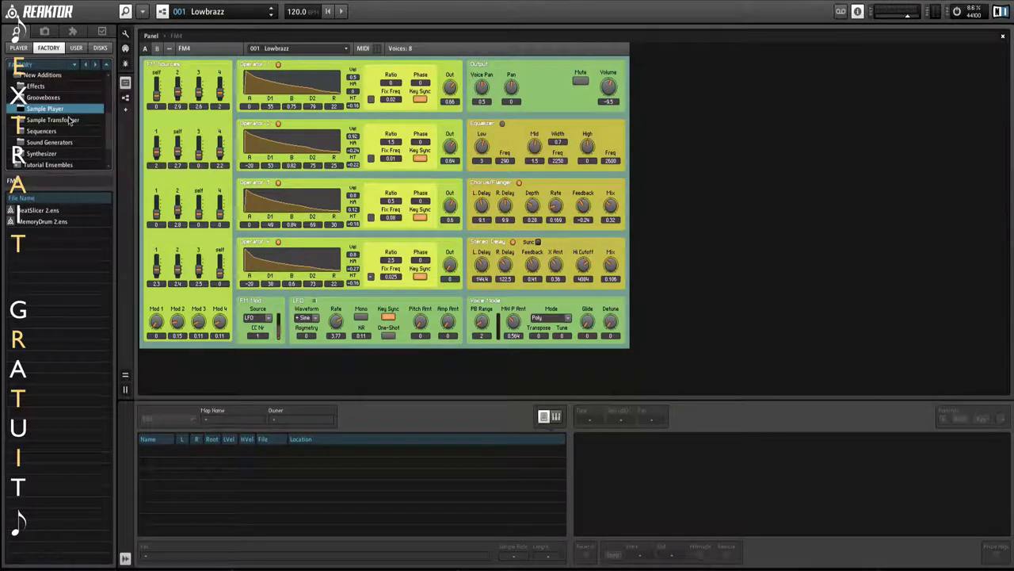
left_click(49, 97)
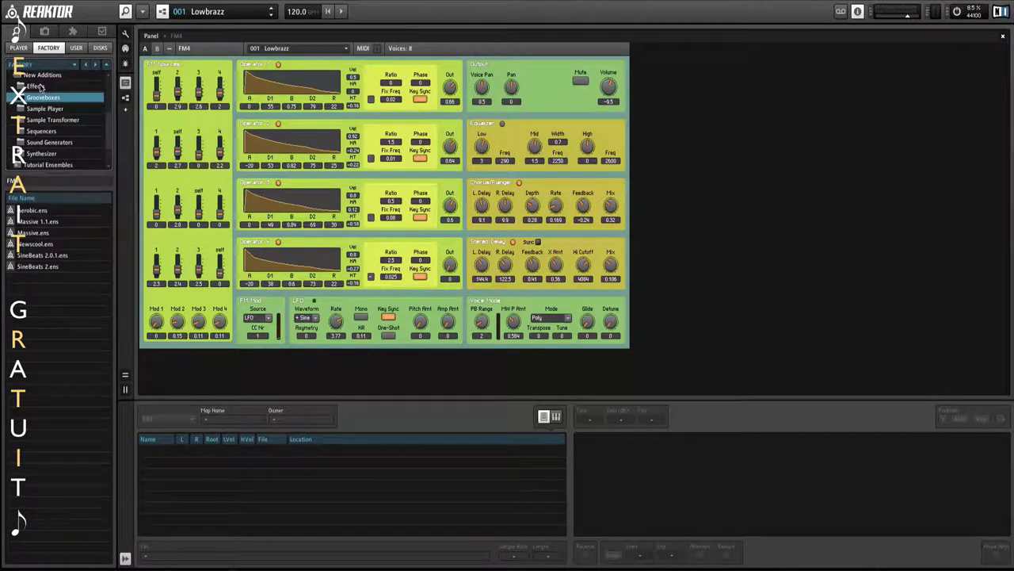
left_click(38, 86)
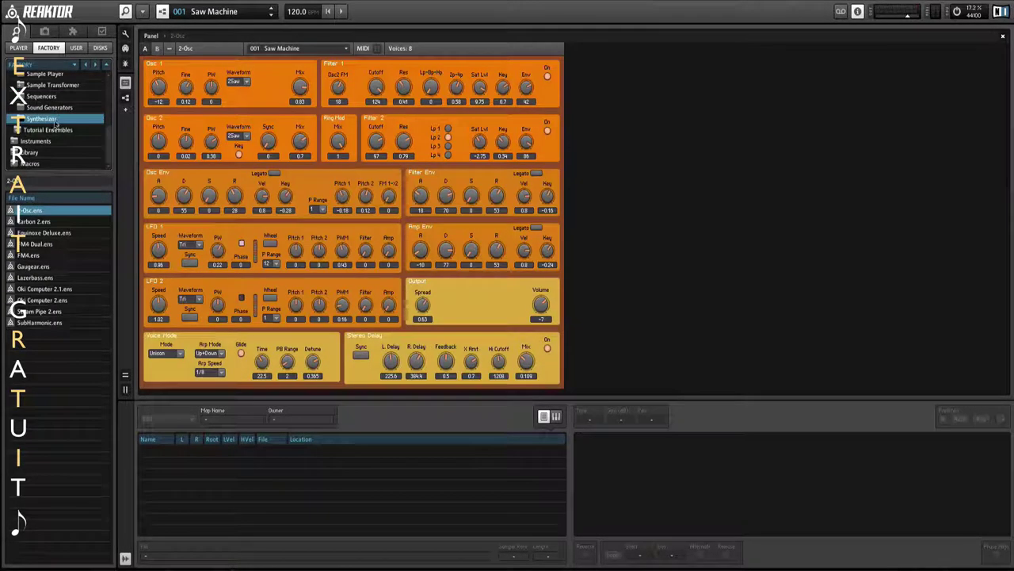
- Examine the factory library's ensemble and instrument categories, listing the Synthesizer ensembles
scroll(49, 111, "up", 1)
scroll(49, 111, "up", 3)
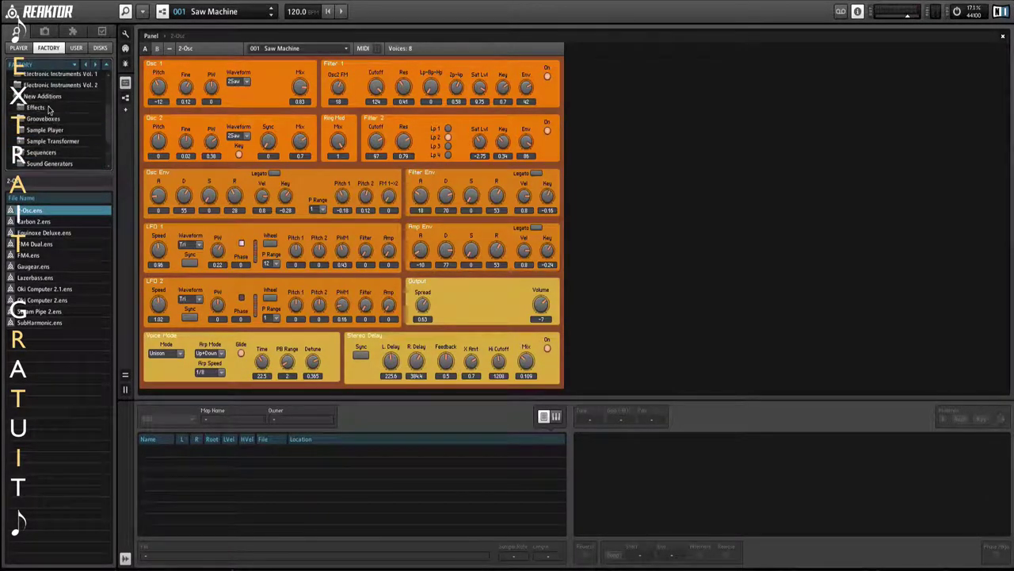
scroll(39, 119, "down", 4)
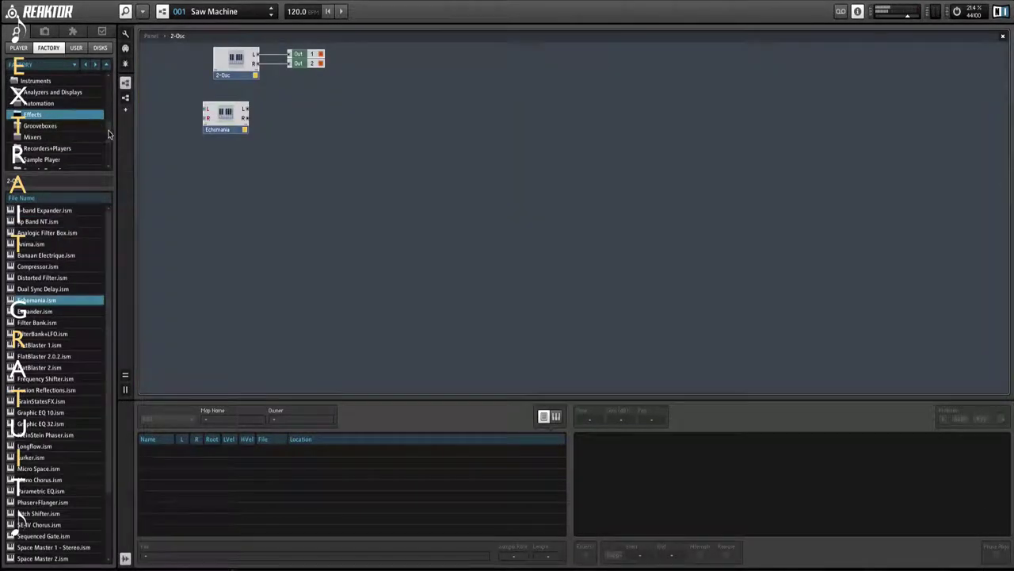
scroll(99, 119, "up", 5)
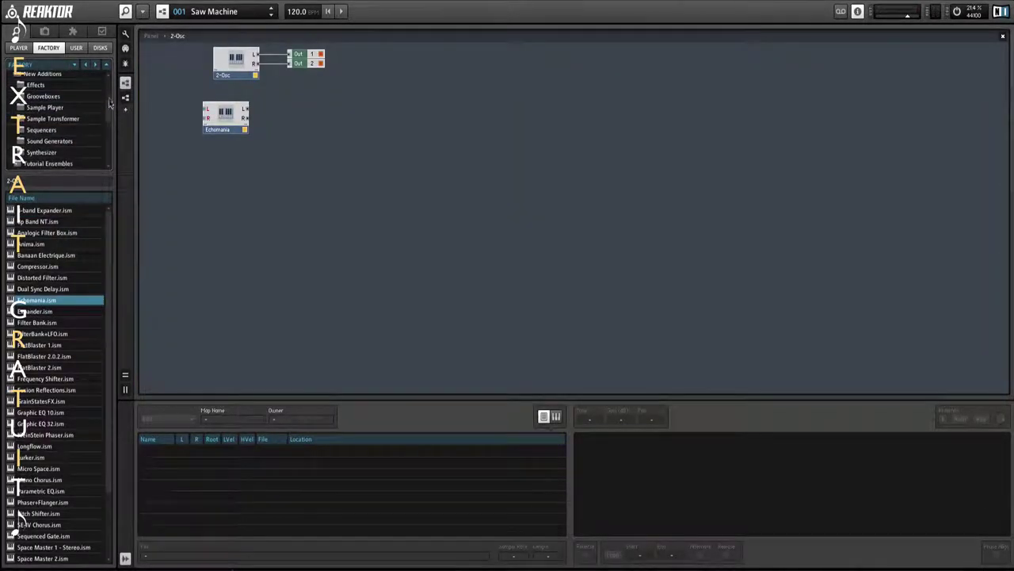
scroll(69, 125, "down", 2)
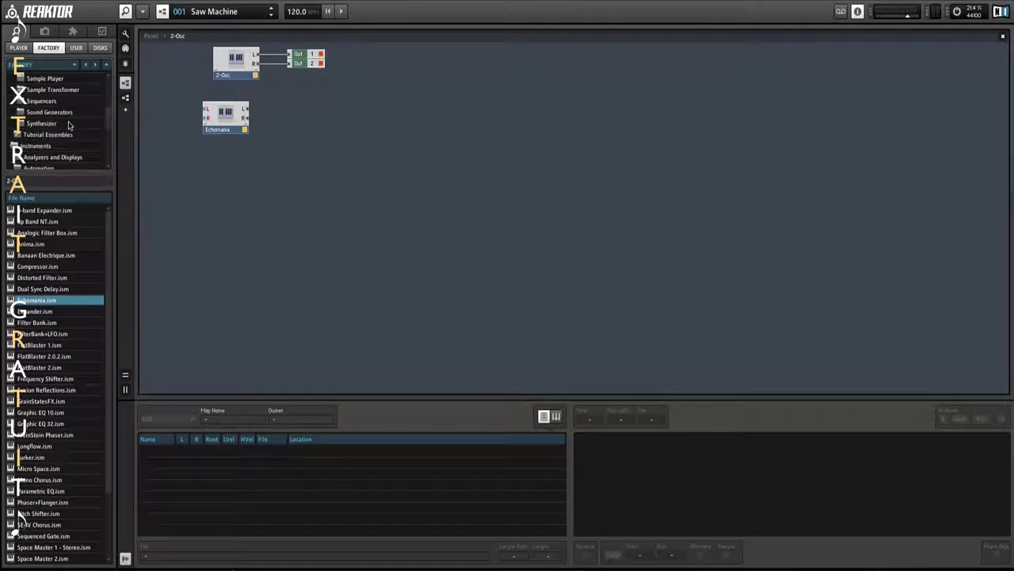
left_click(68, 124)
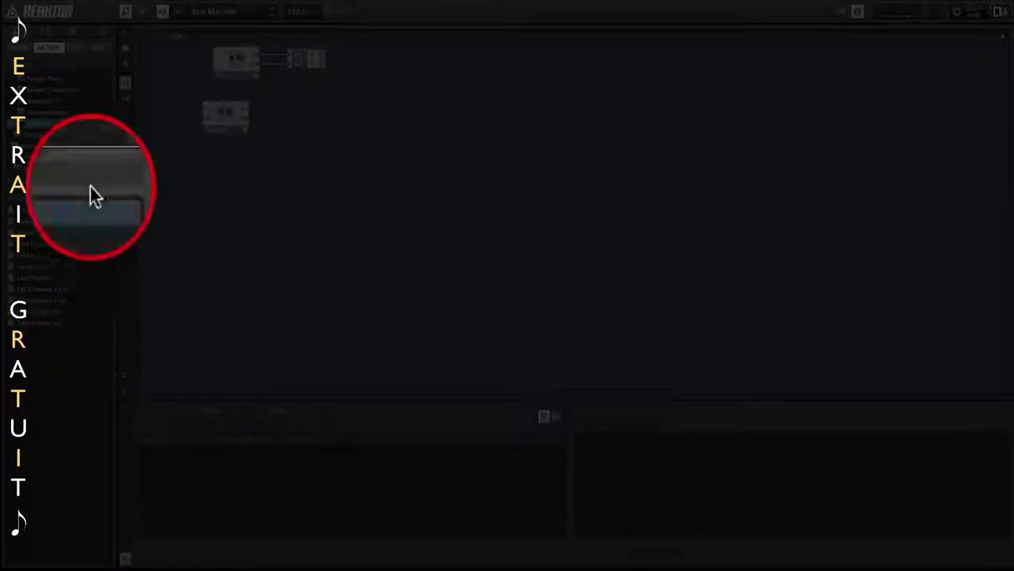
scroll(110, 127, "down", 5)
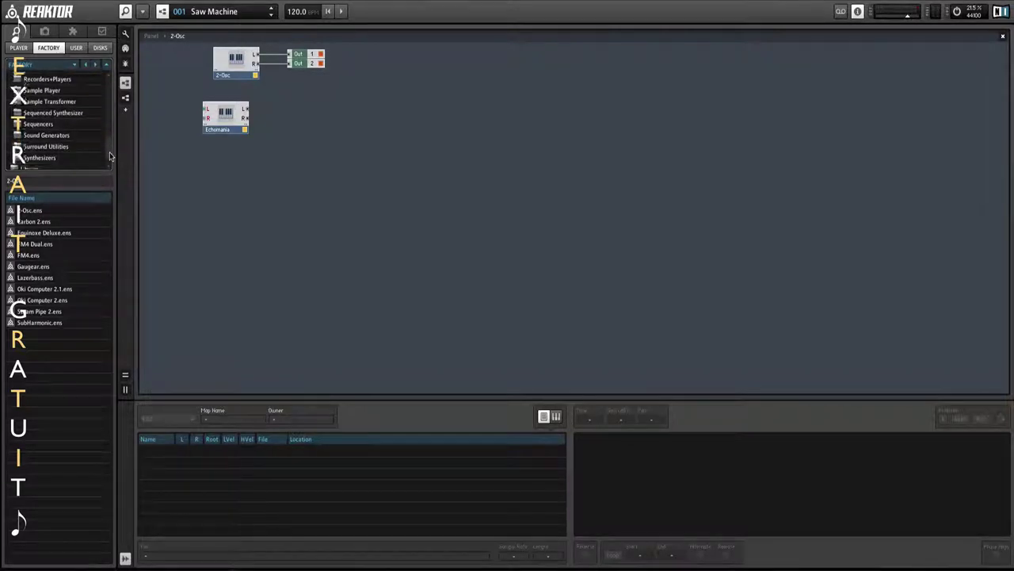
- List the factory library's Synthesizers instruments, and return from the ensemble structure to the panel view
left_click(64, 158)
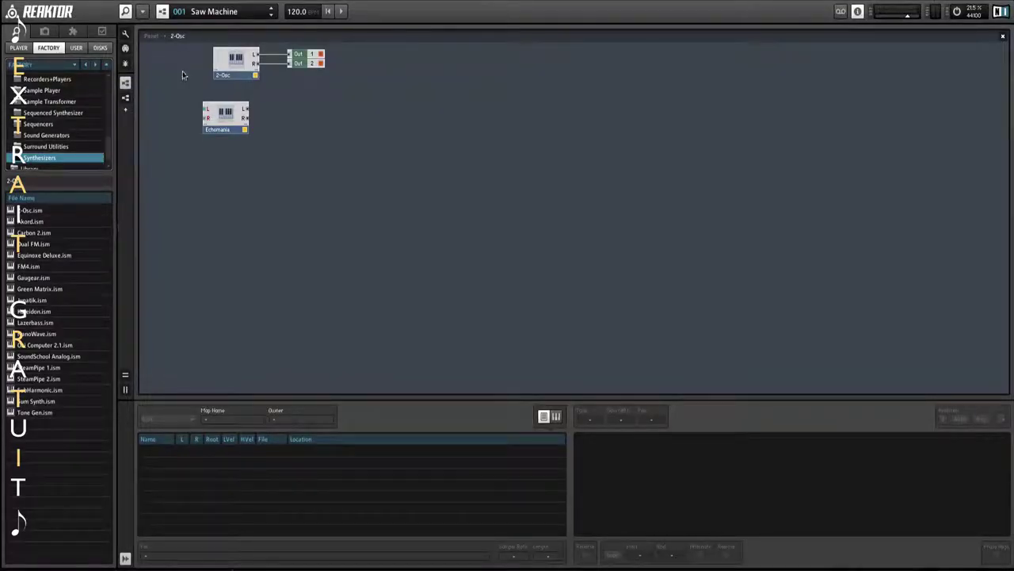
left_click(152, 36)
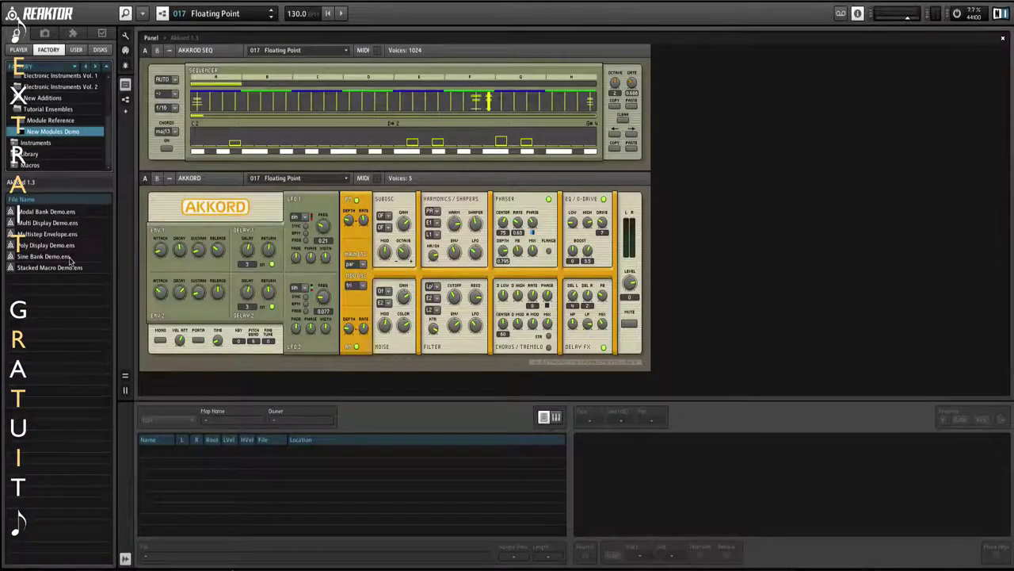
- Load the Sine Bank Demo ensemble from New Modules Demo and compare its ensemble structure with the First Sine Bank instrument's internal structure
left_click(41, 257)
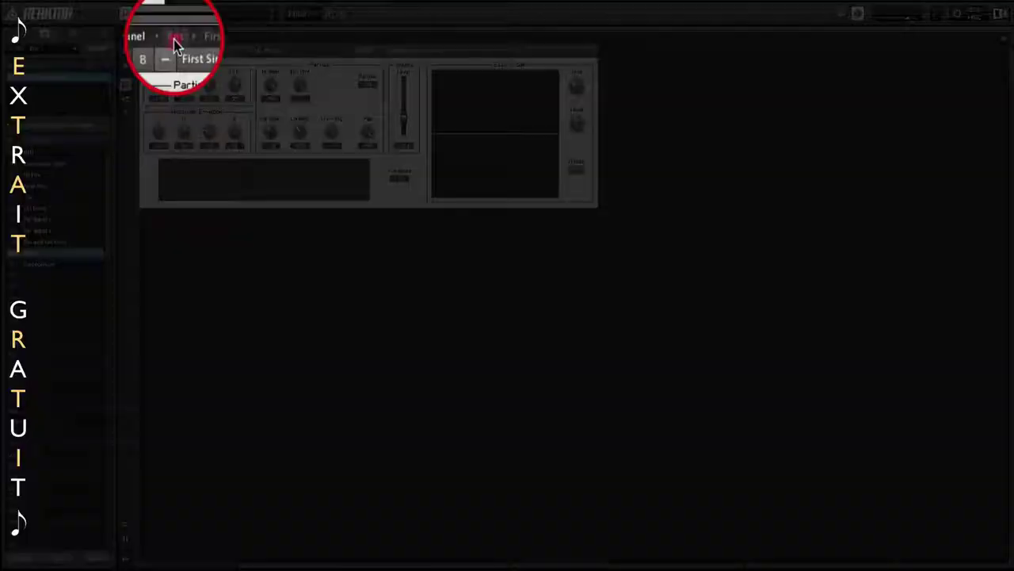
left_click(174, 38)
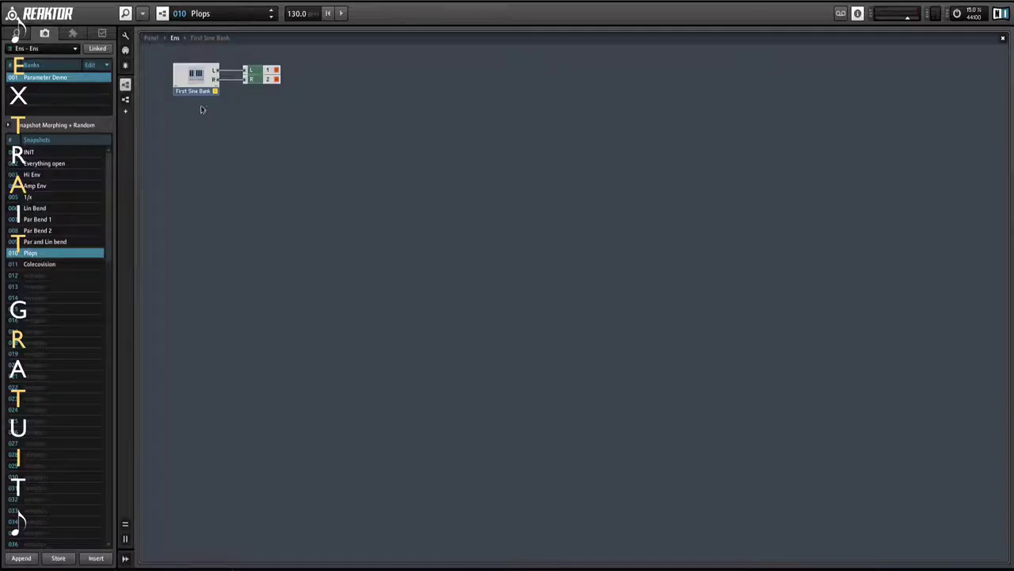
mouse_move(199, 96)
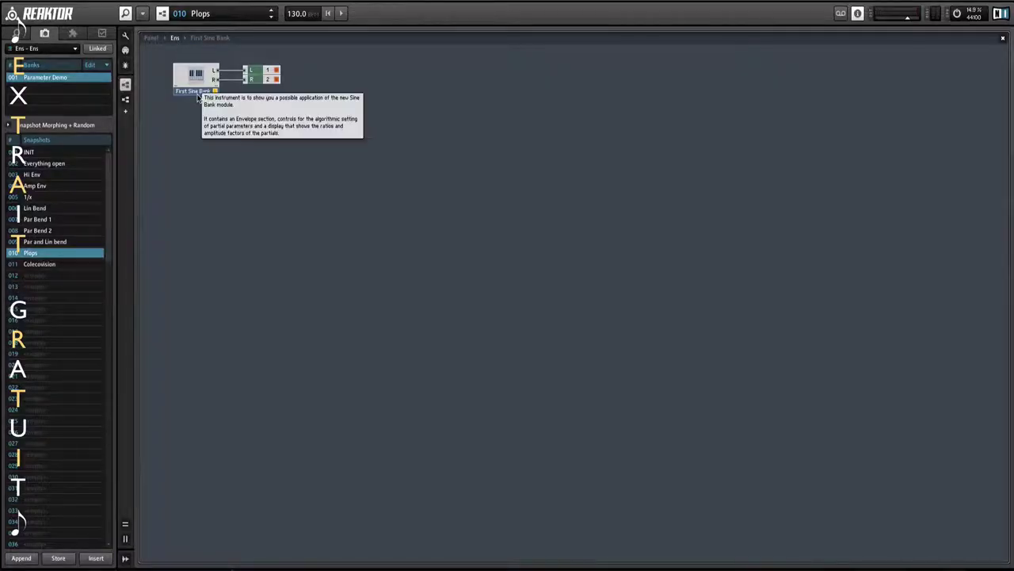
left_click(199, 39)
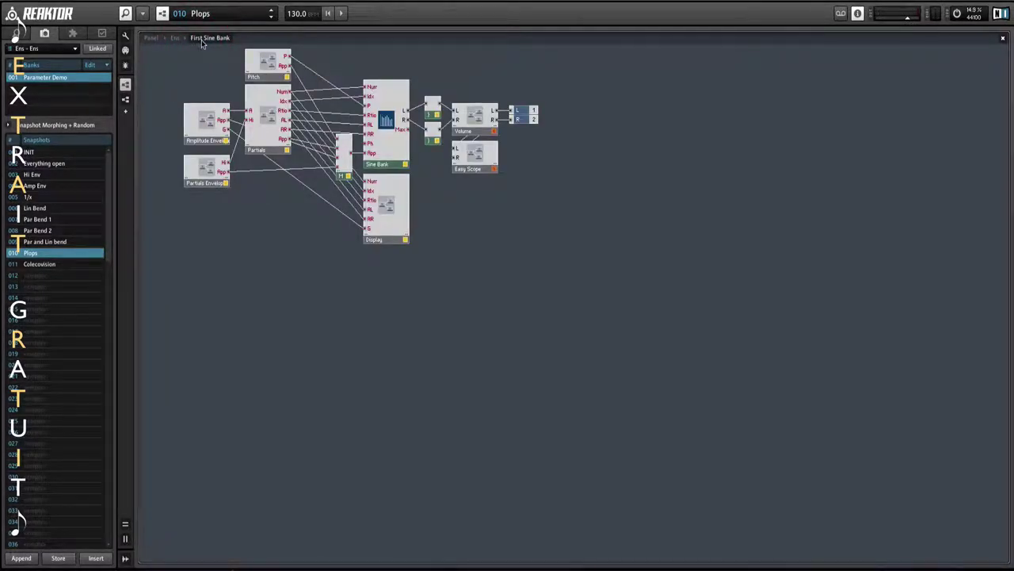
left_click(175, 37)
double_click(199, 75)
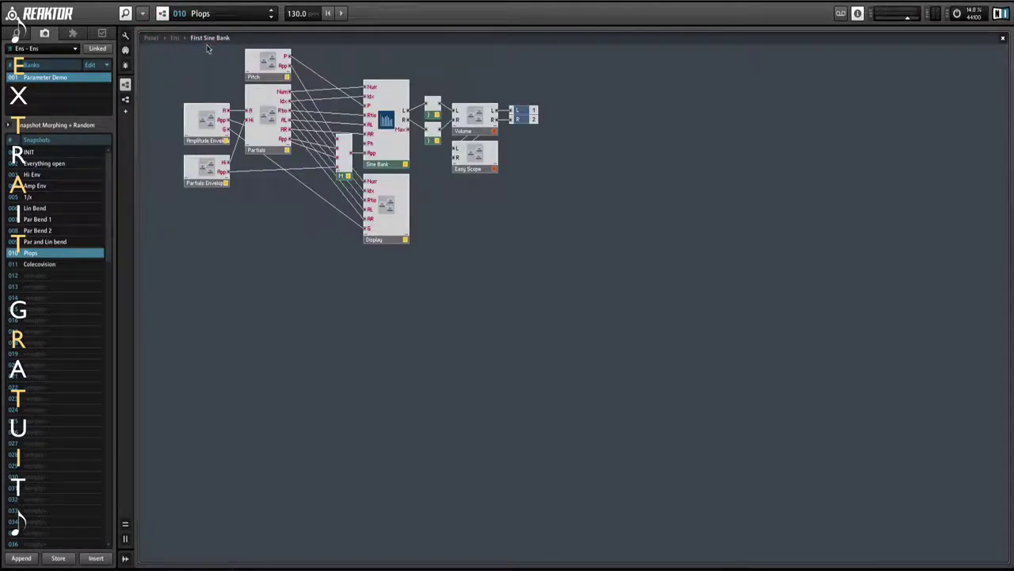
left_click(209, 41)
left_click(174, 38)
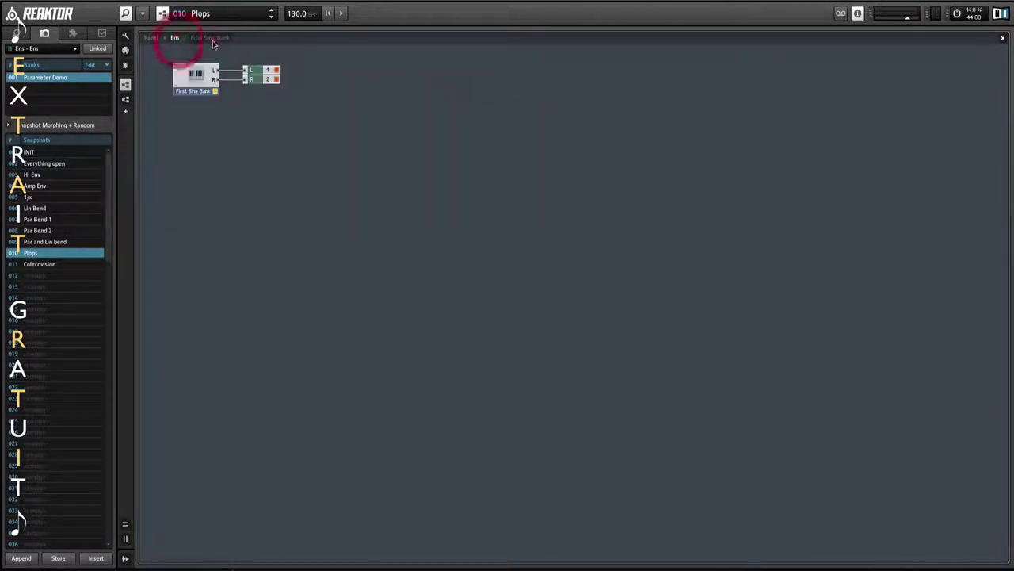
left_click(213, 41)
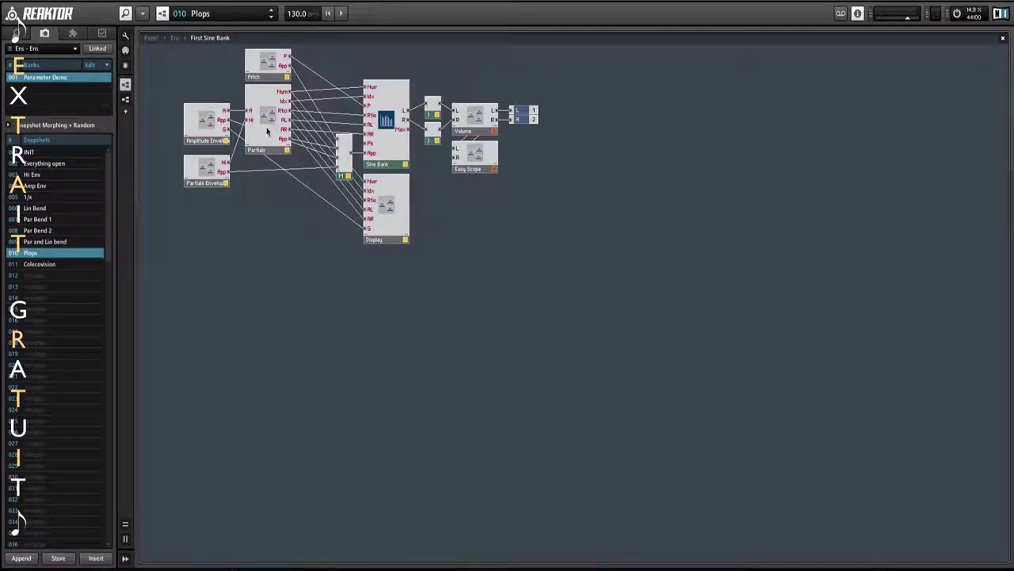
- Examine the connections of First Sine Bank's modules, from Pitch, Partials and the envelopes to Volume, and read the Sine Bank module's description
left_click(255, 63)
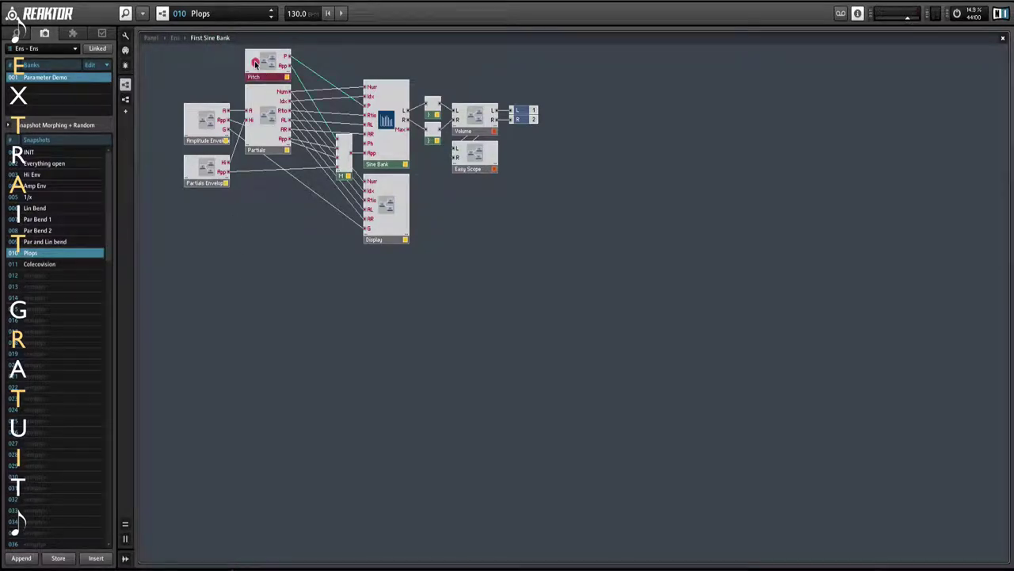
left_click(270, 122)
left_click(209, 123)
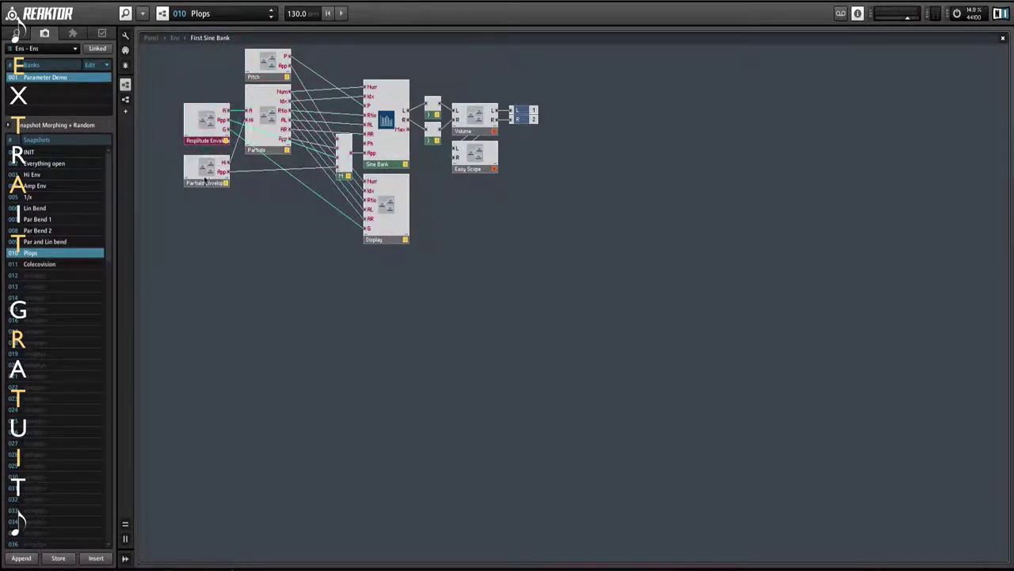
left_click(201, 166)
left_click(387, 120)
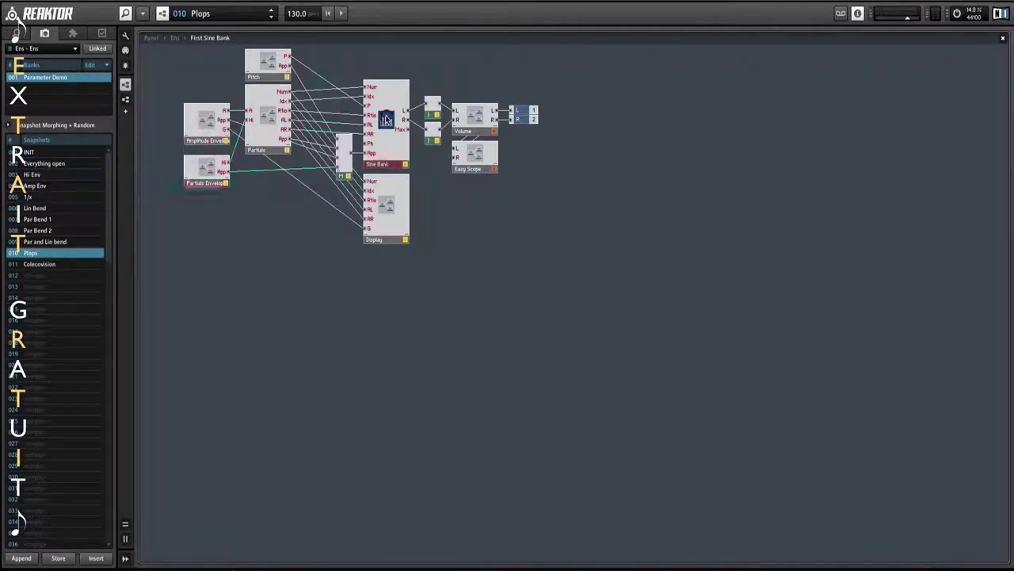
left_click(386, 214)
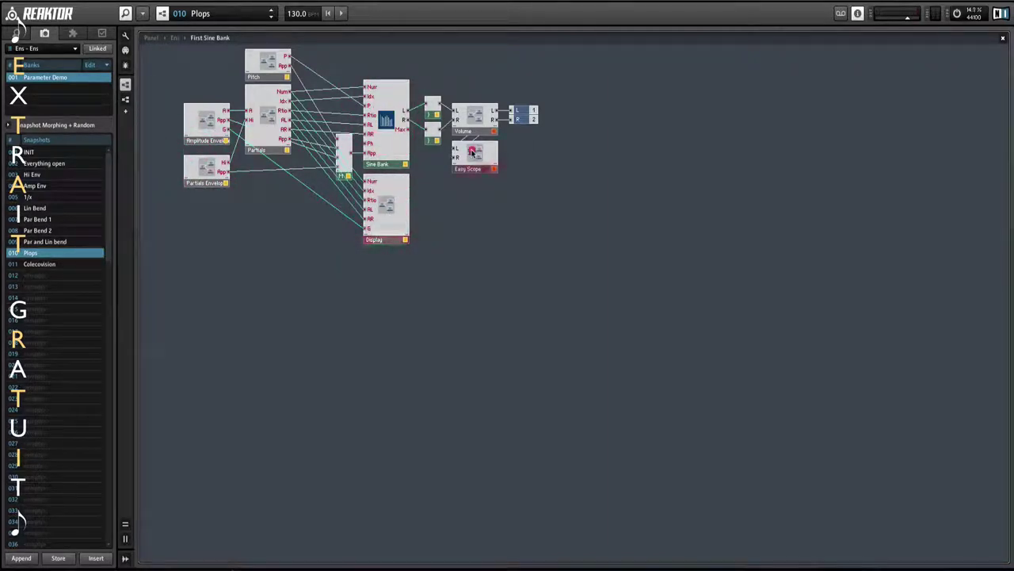
left_click(474, 154)
left_click(475, 114)
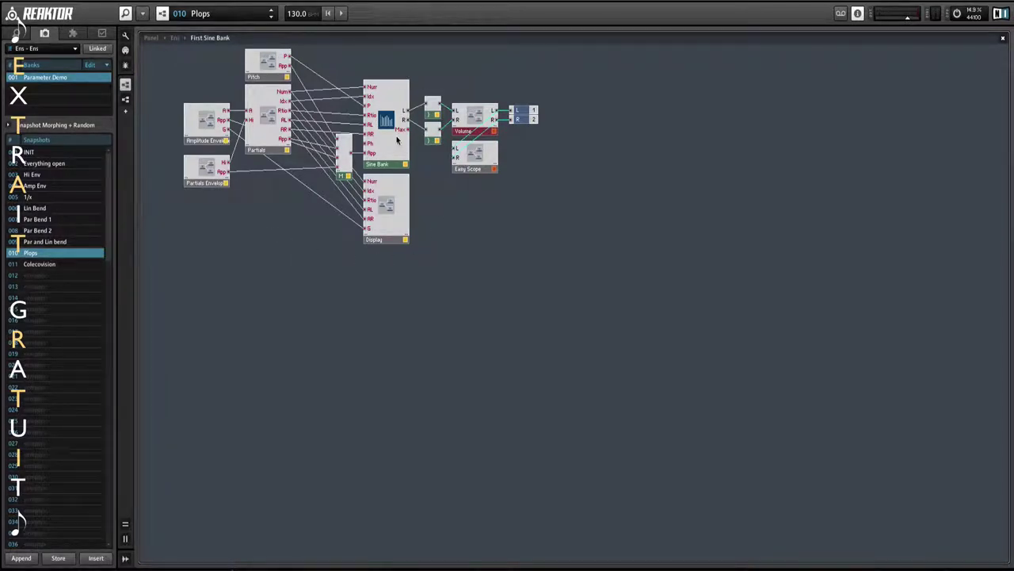
mouse_move(398, 139)
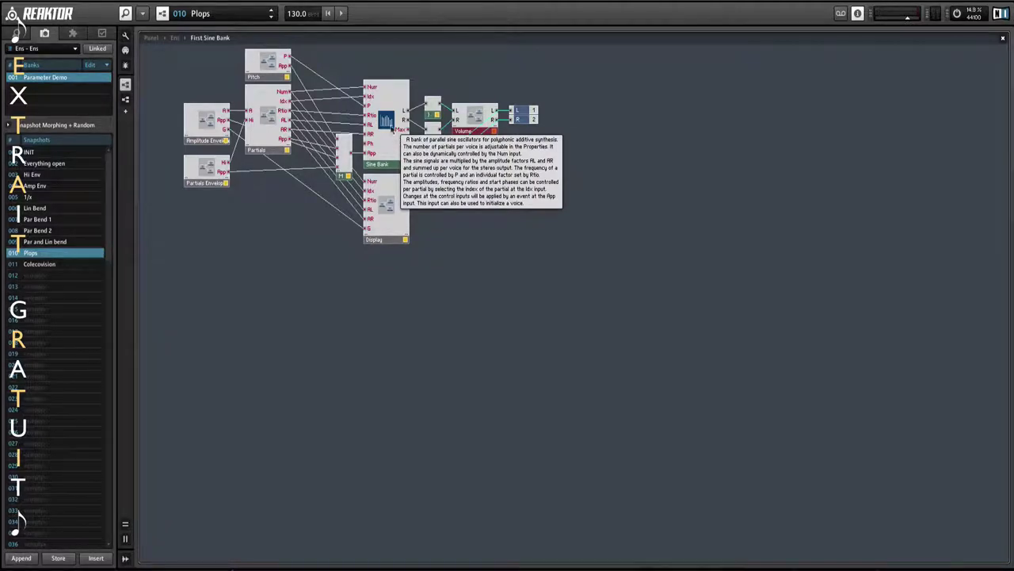
left_click(386, 120)
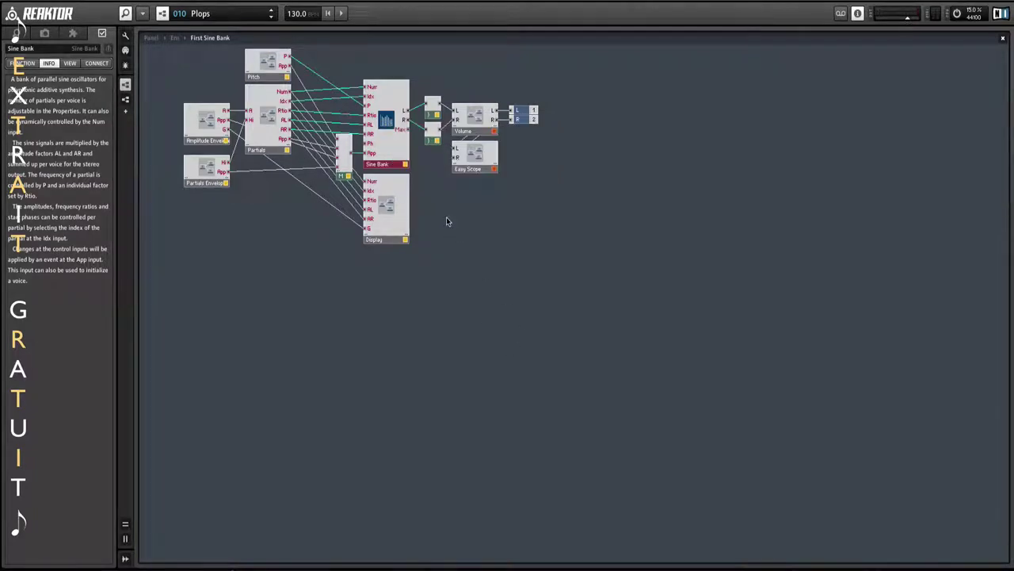
- Look through the built-in module categories, including Panel, Math, Sampler and LFO, Envelope, without inserting anything, and return to the panel view
right_click(448, 221)
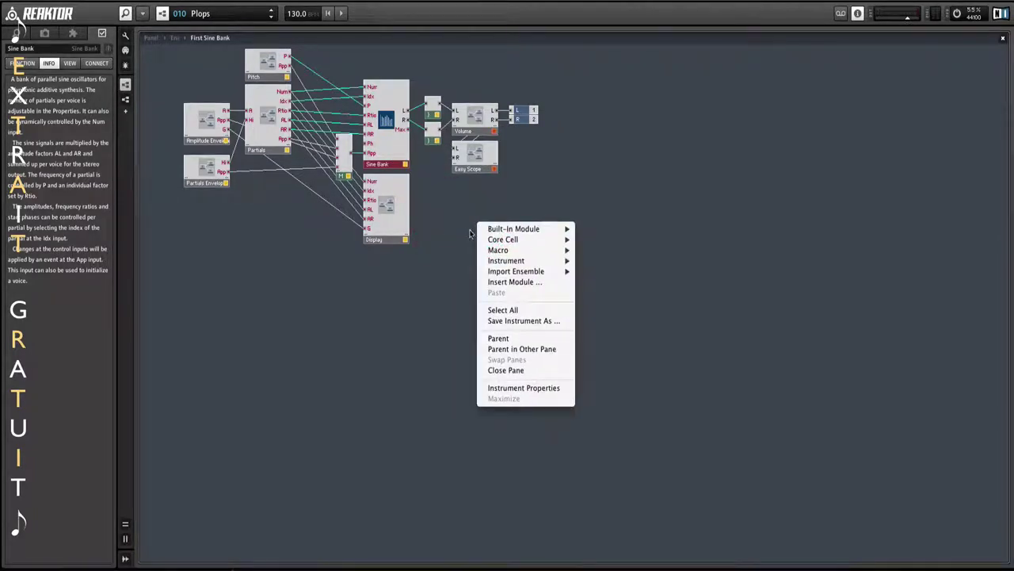
mouse_move(496, 230)
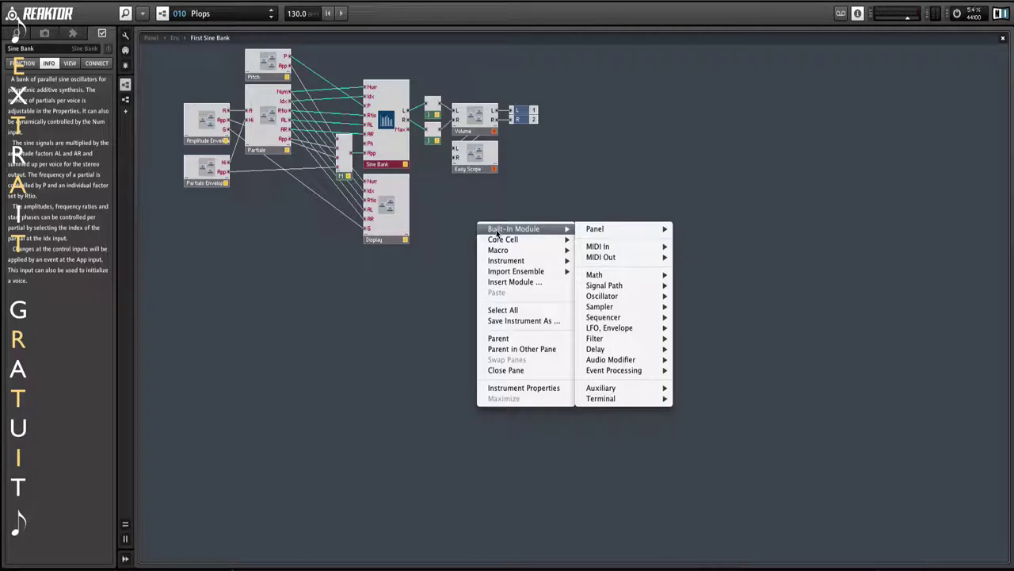
mouse_move(597, 229)
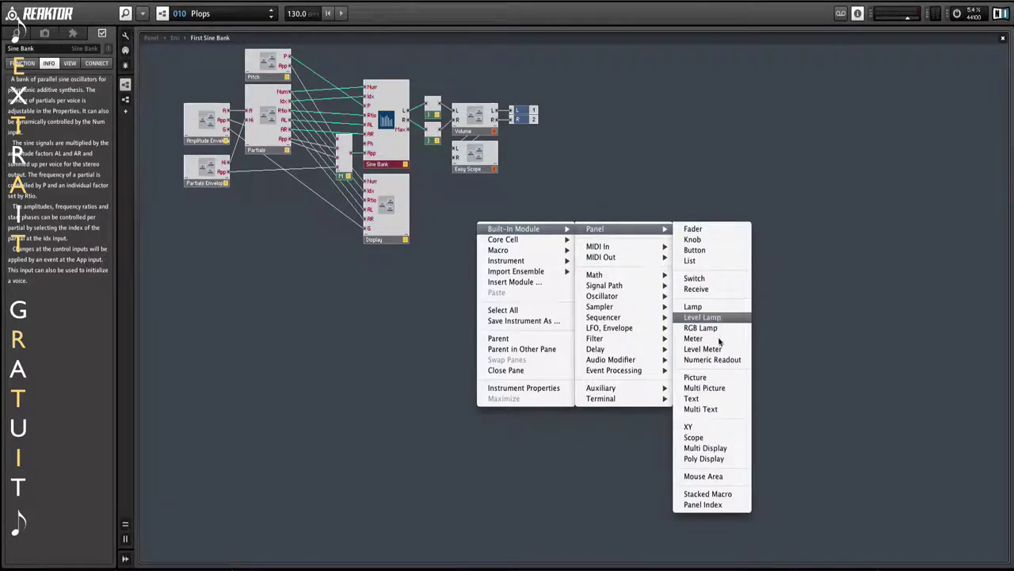
mouse_move(633, 257)
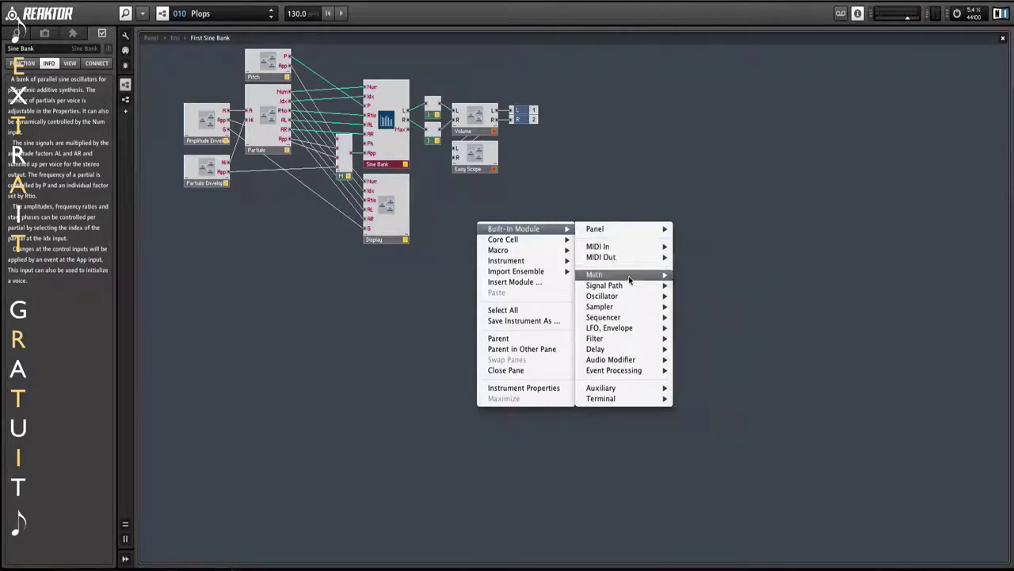
mouse_move(622, 275)
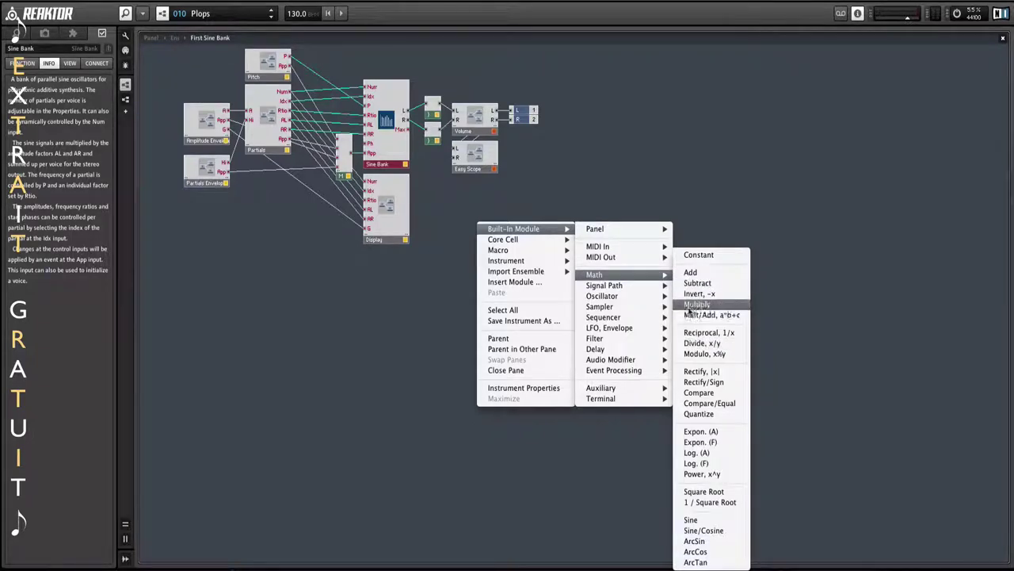
mouse_move(635, 296)
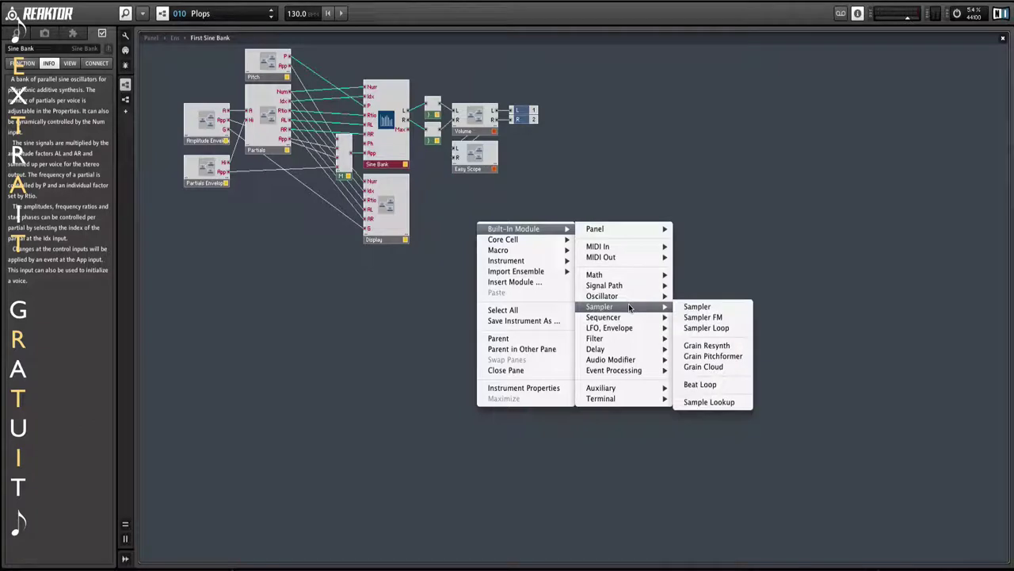
mouse_move(629, 329)
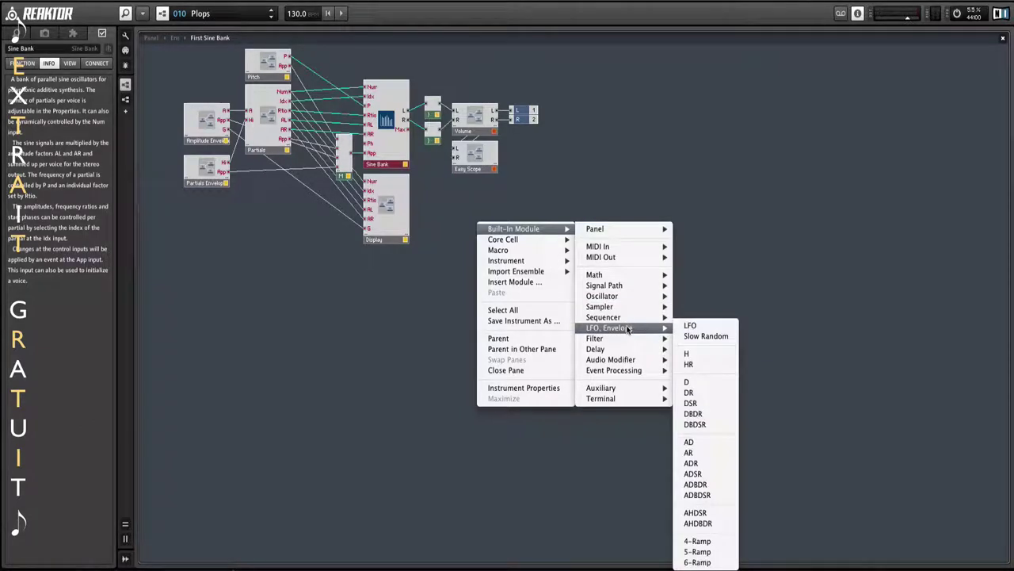
mouse_move(622, 349)
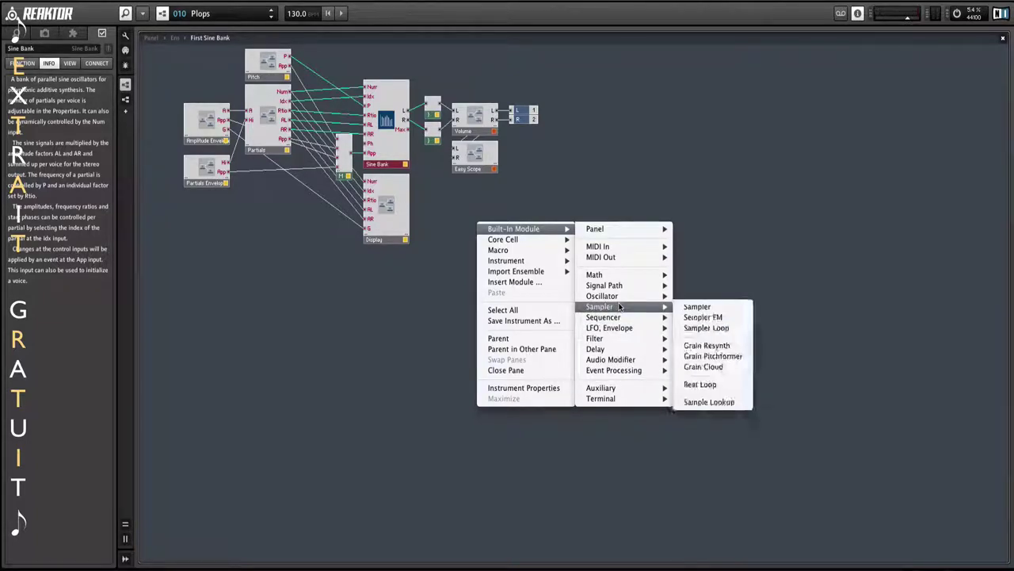
left_click(600, 188)
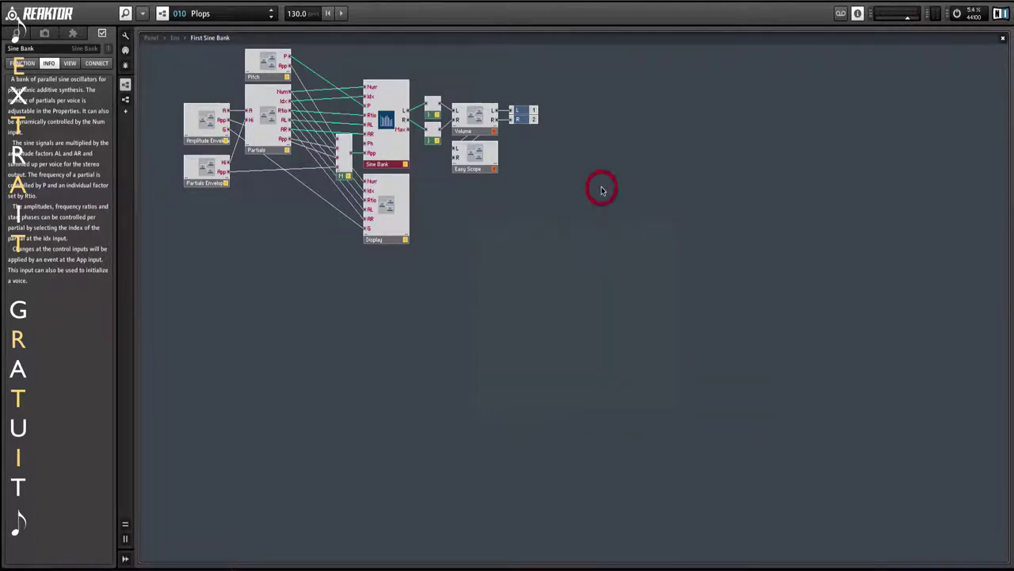
left_click(148, 38)
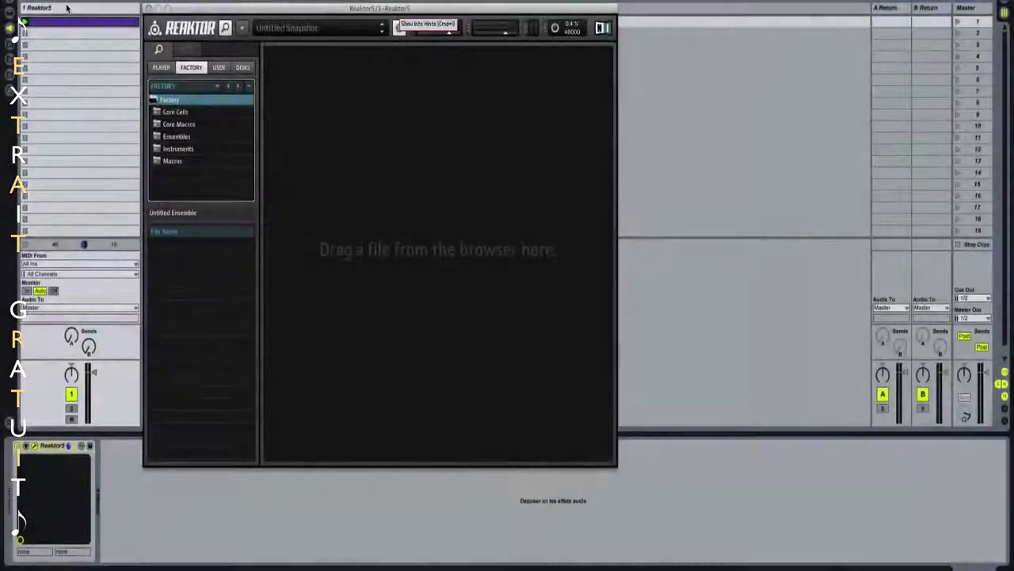
- Switch to Ableton Live, open the Reaktor5 track's first clip in the note editor and move the plug-in window clear of it
left_click(66, 8)
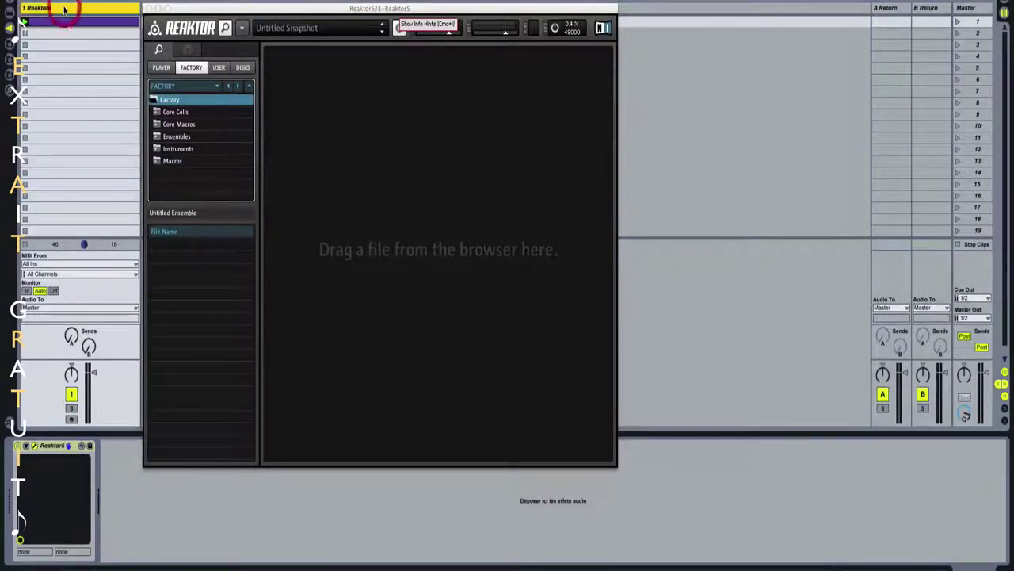
double_click(57, 21)
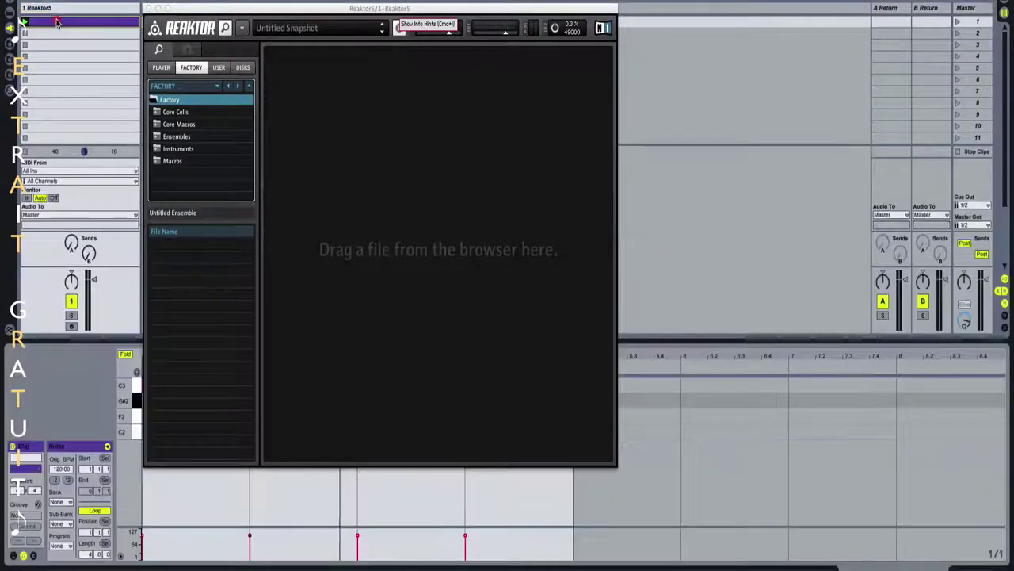
left_click_drag(187, 11, 627, 2)
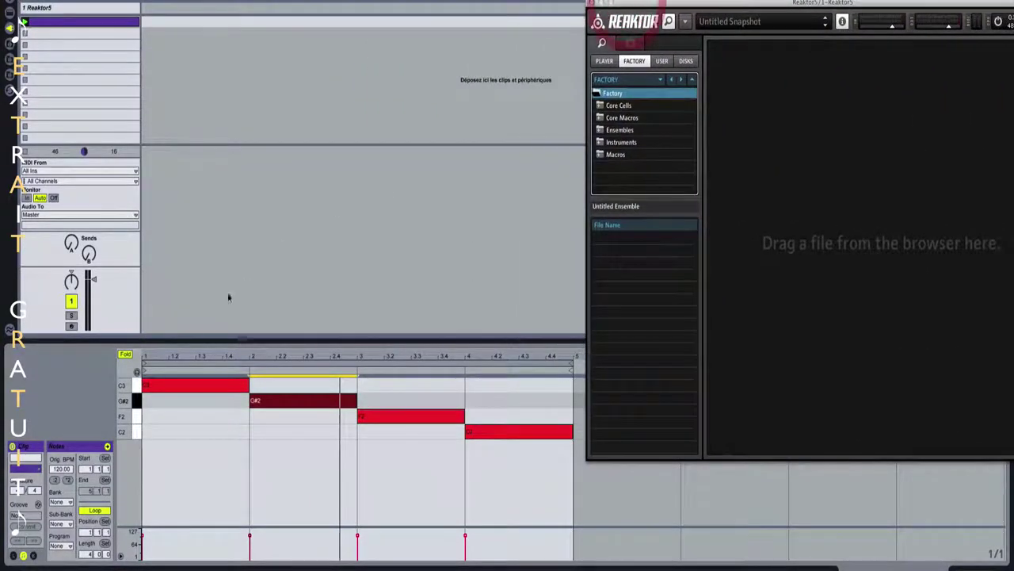
- Examine the clip's C3, G#2, F2 and C2 notes and move the Reaktor window back beside the track
left_click(182, 387)
left_click(254, 402)
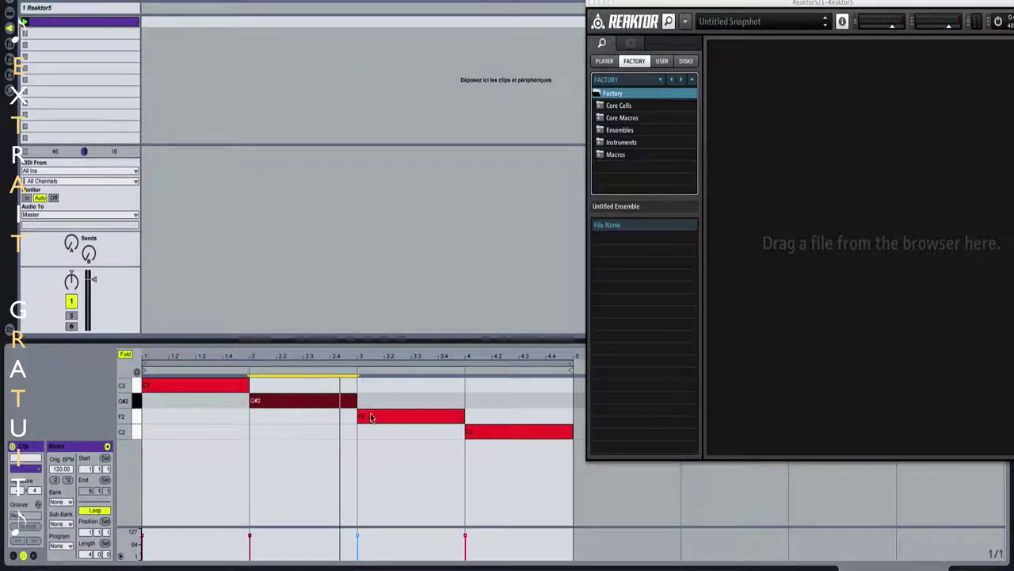
left_click(370, 415)
left_click(493, 437)
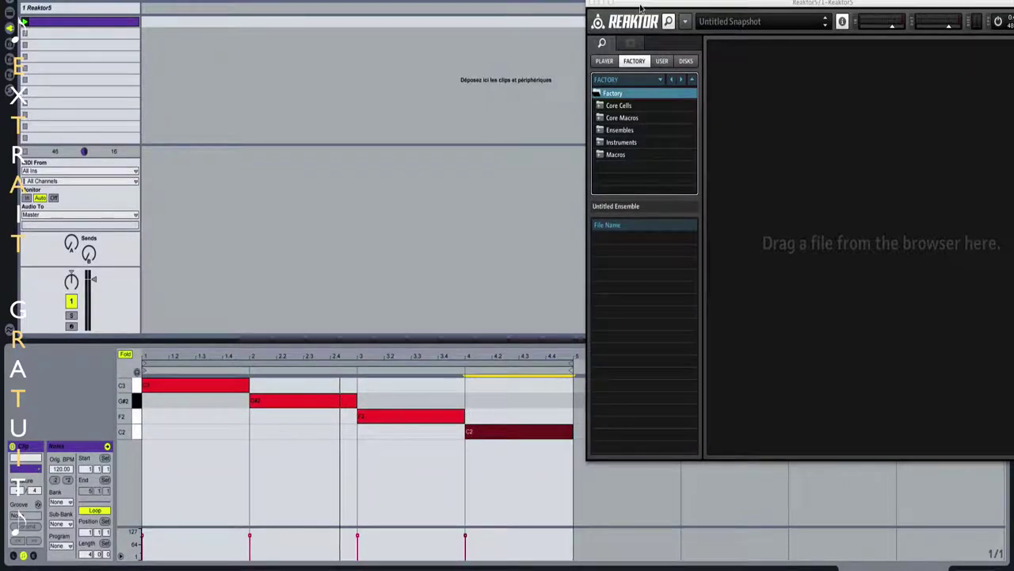
left_click_drag(641, 7, 196, 11)
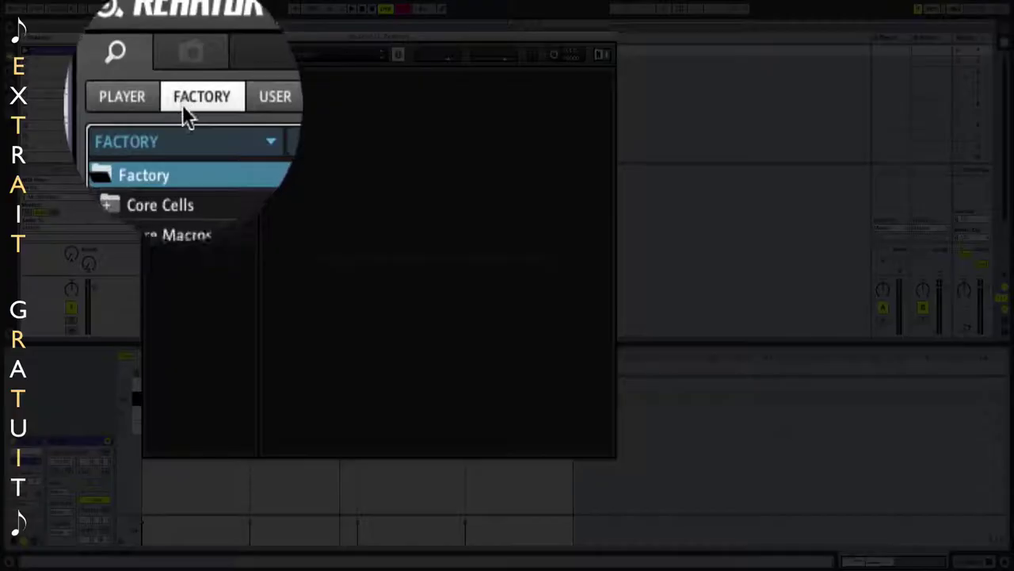
- Look through the plug-in browser's Player, Factory, User and Disks sources, ending on the Factory library
left_click(187, 69)
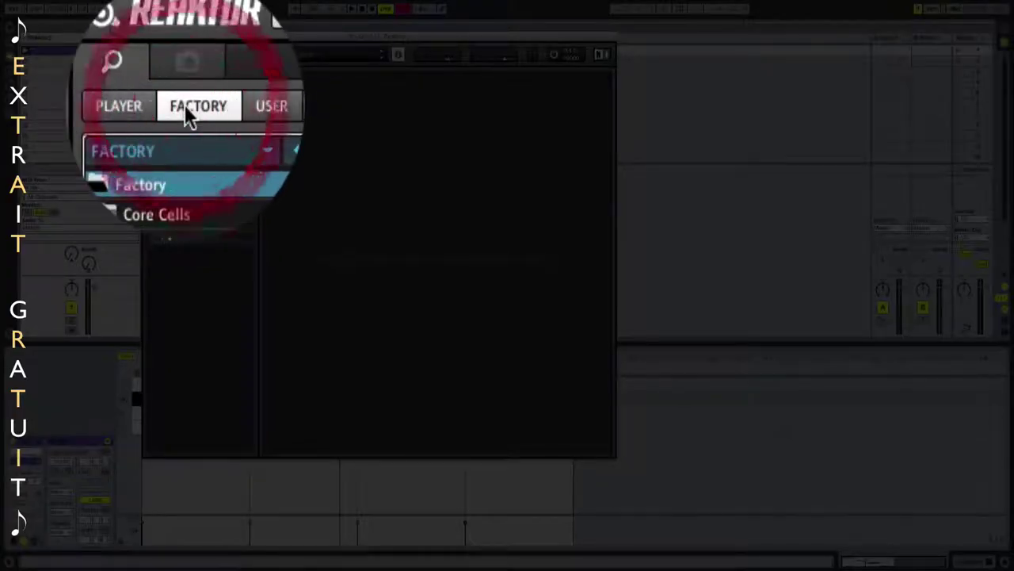
left_click(161, 106)
left_click(187, 105)
left_click(247, 111)
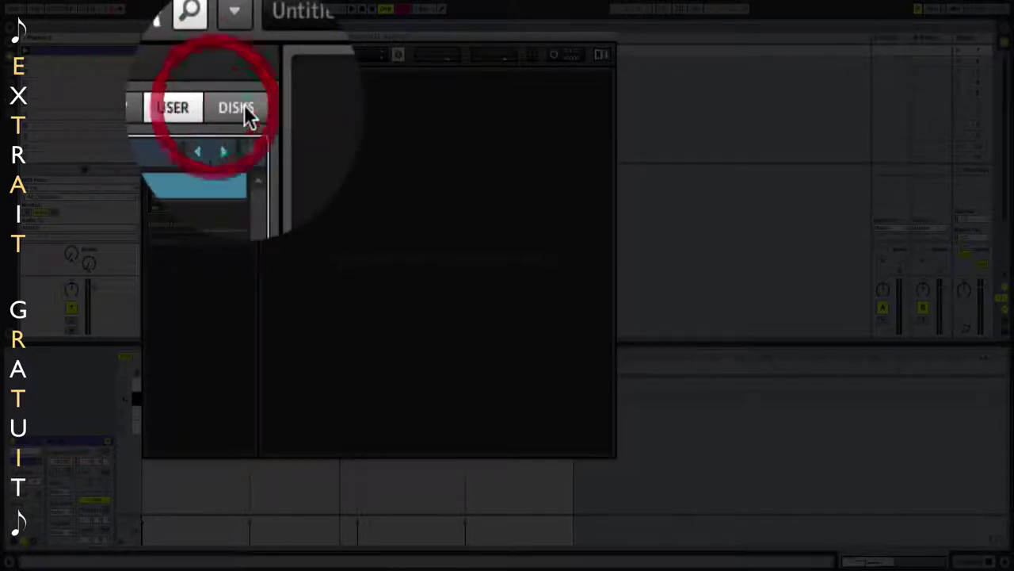
left_click(193, 110)
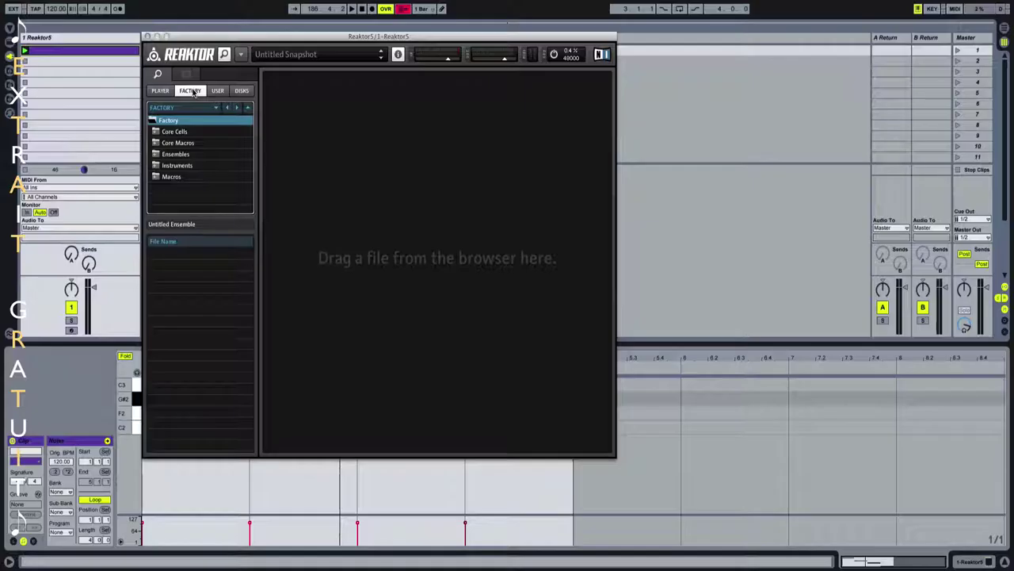
left_click(167, 120)
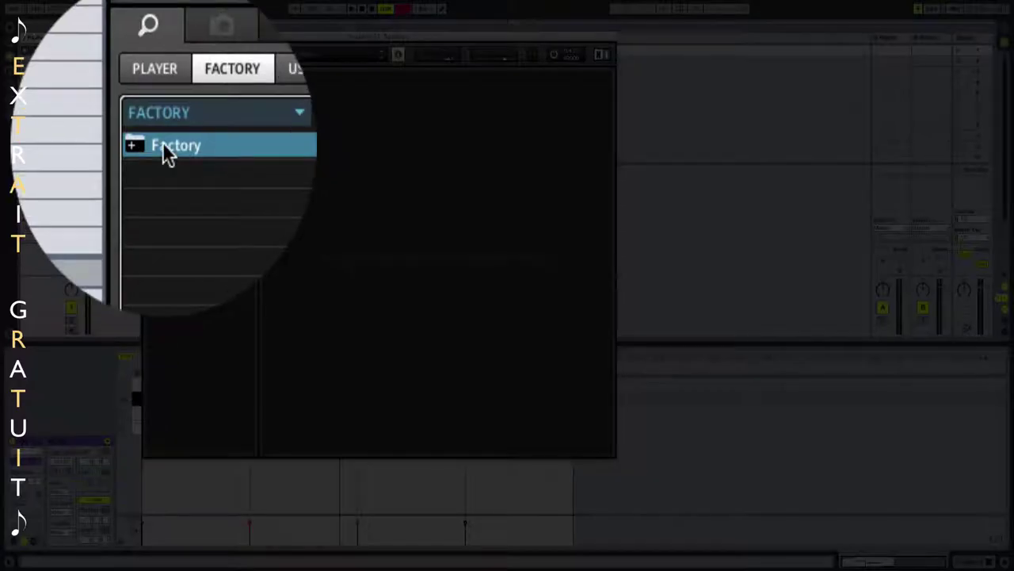
left_click(165, 147)
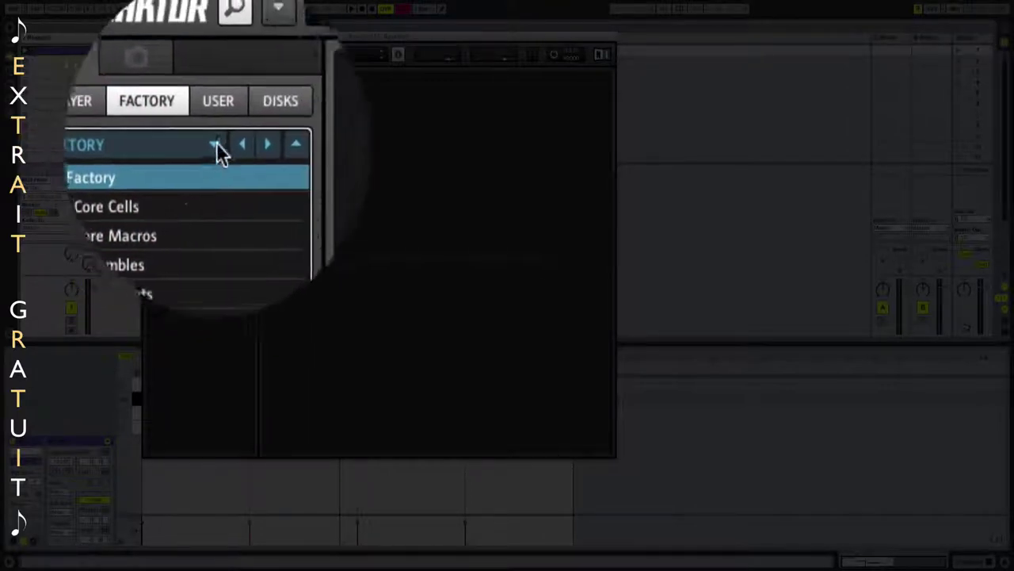
left_click(216, 147)
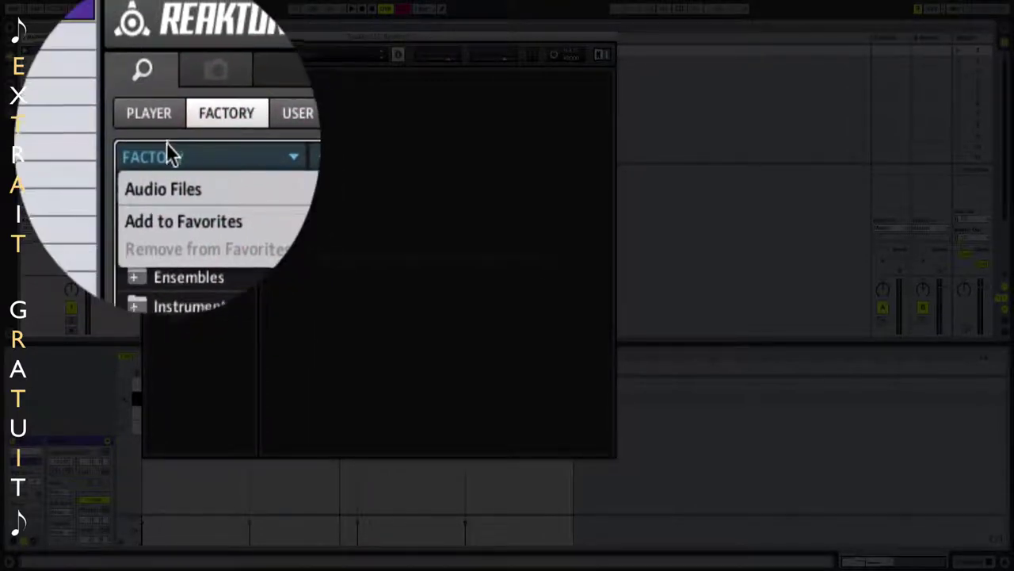
left_click(165, 143)
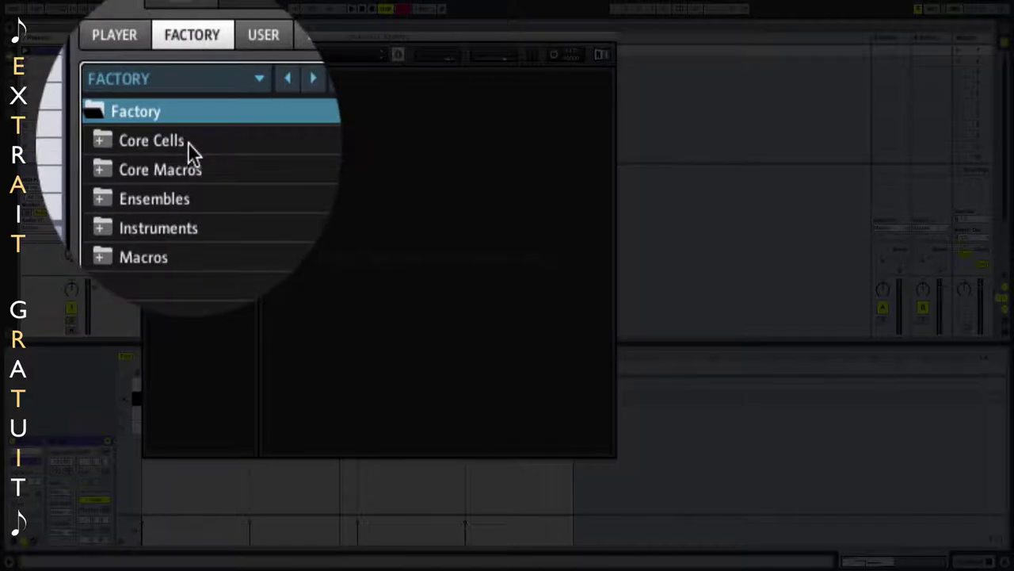
- Load Carbon.ens from the Factory library's Ensembles > Classics > Synthesizer folder into the plug-in
left_click(171, 156)
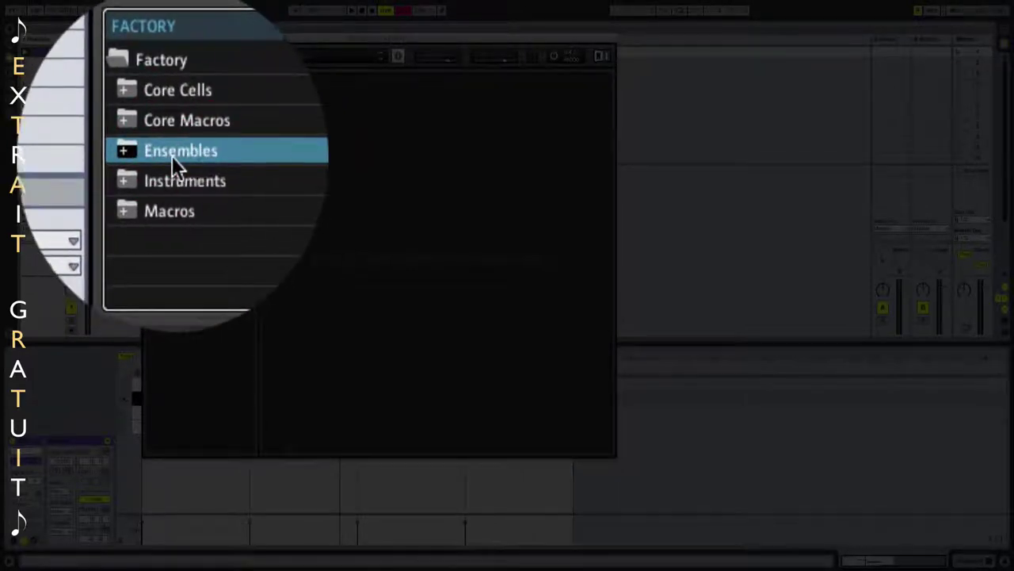
left_click(174, 154)
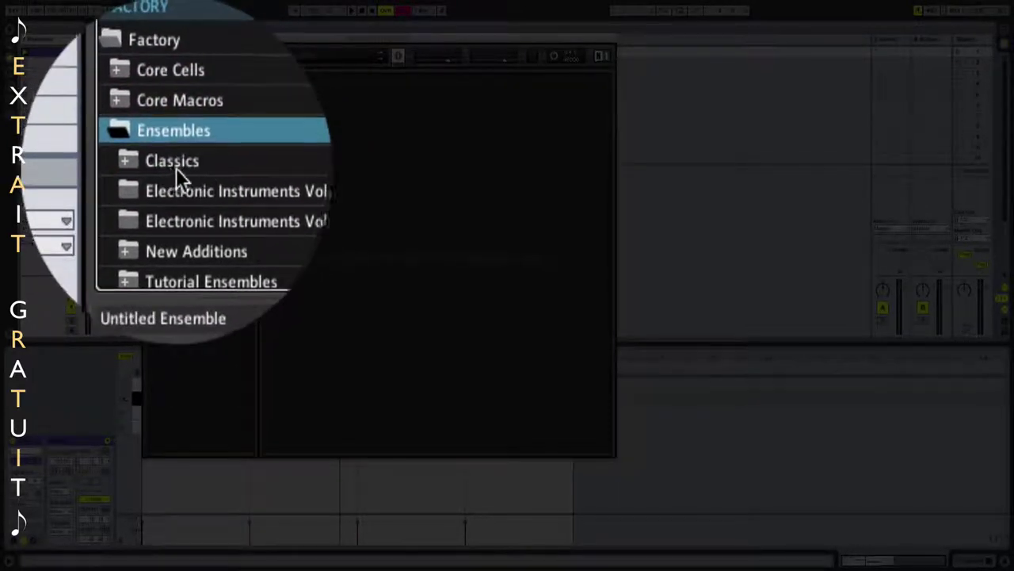
left_click(176, 163)
left_click(174, 166)
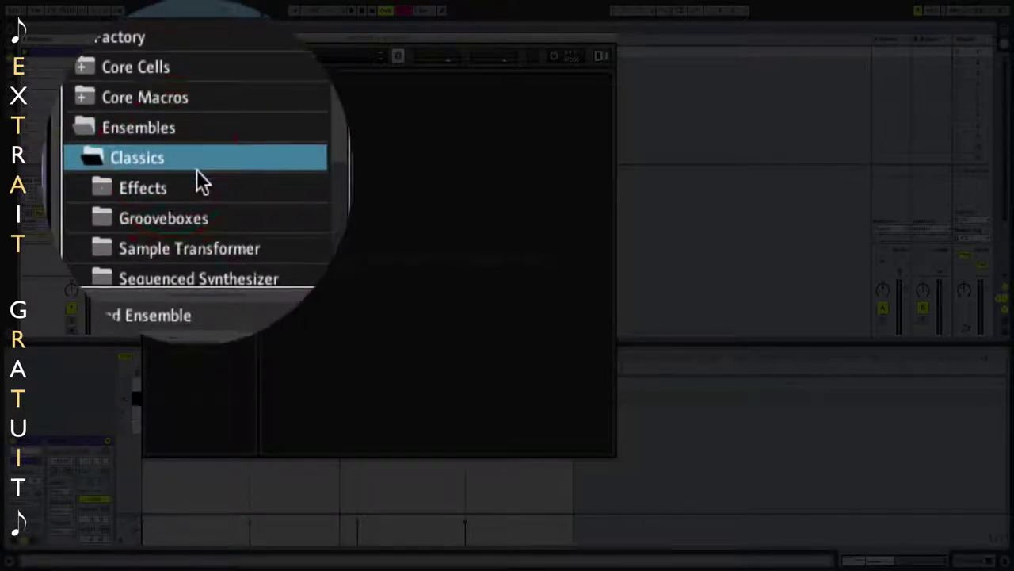
scroll(196, 169, "down", 4)
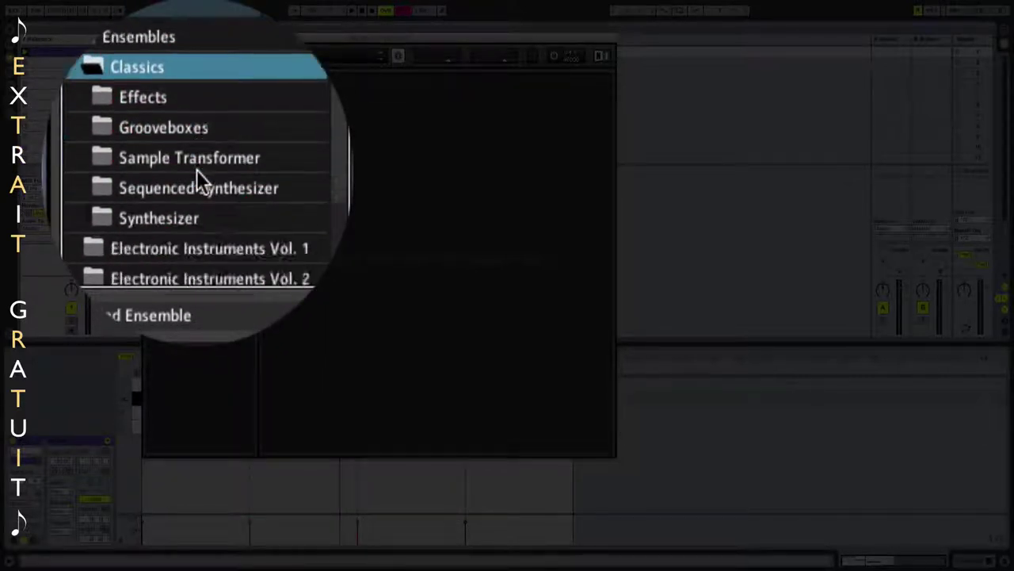
left_click(185, 178)
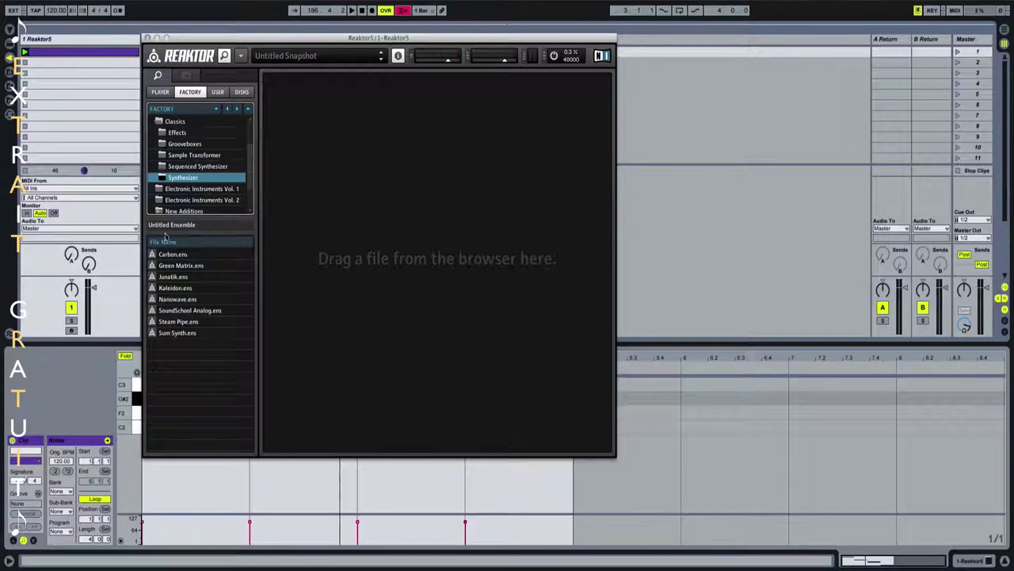
left_click(179, 256)
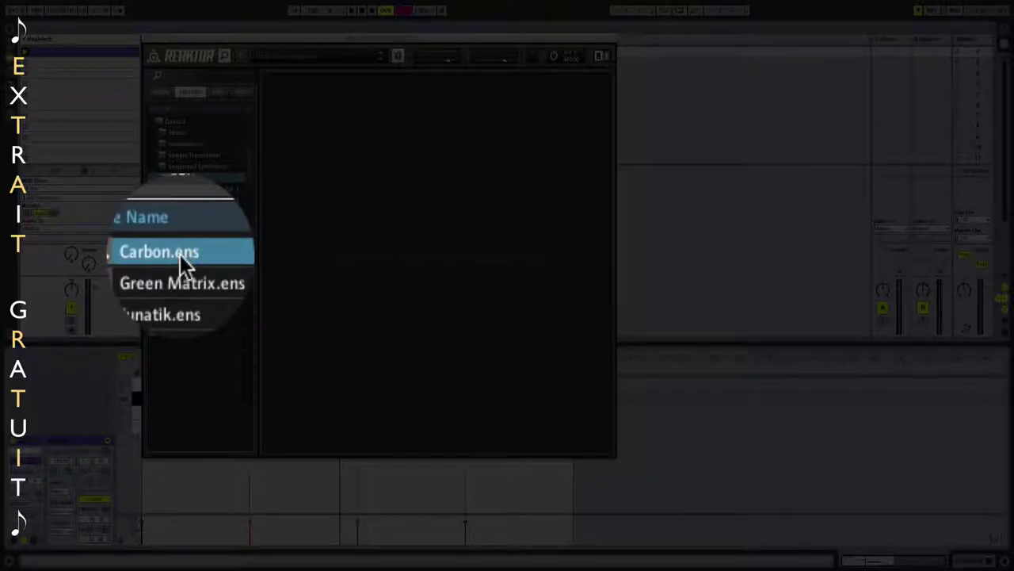
left_click_drag(194, 260, 331, 166)
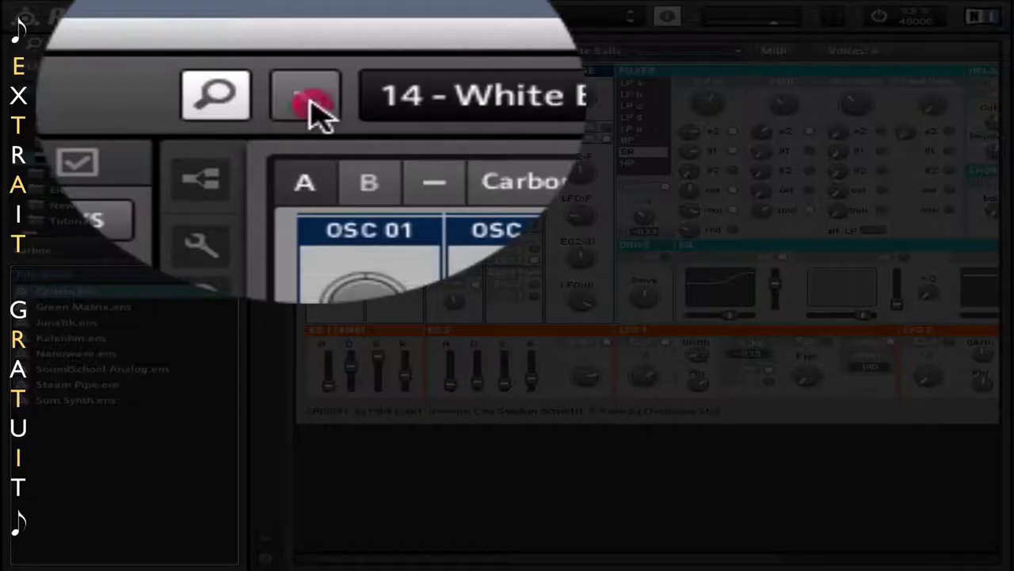
- Resize the Reaktor plug-in window to Optimal Size
left_click(308, 16)
mouse_move(333, 115)
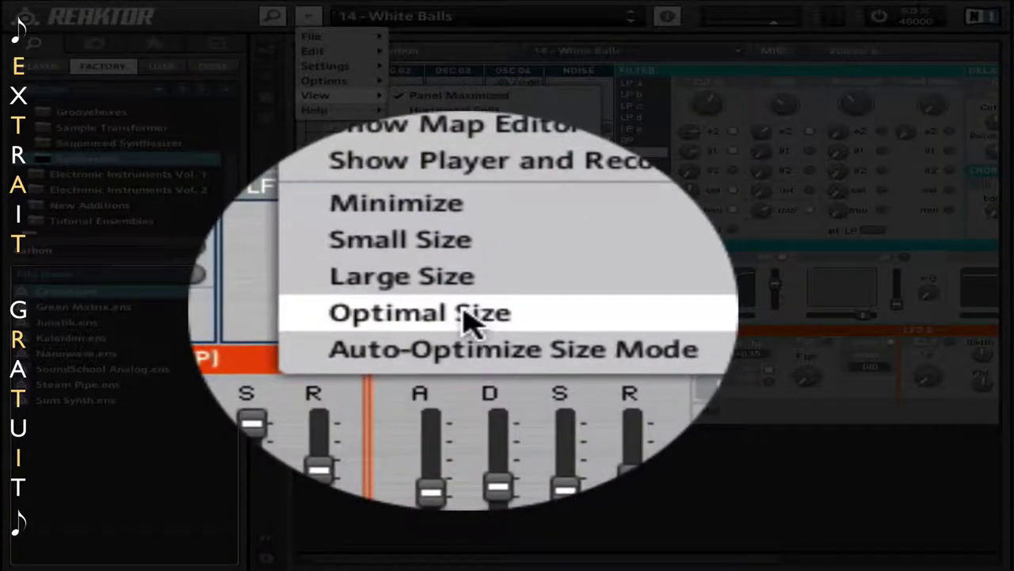
left_click(466, 315)
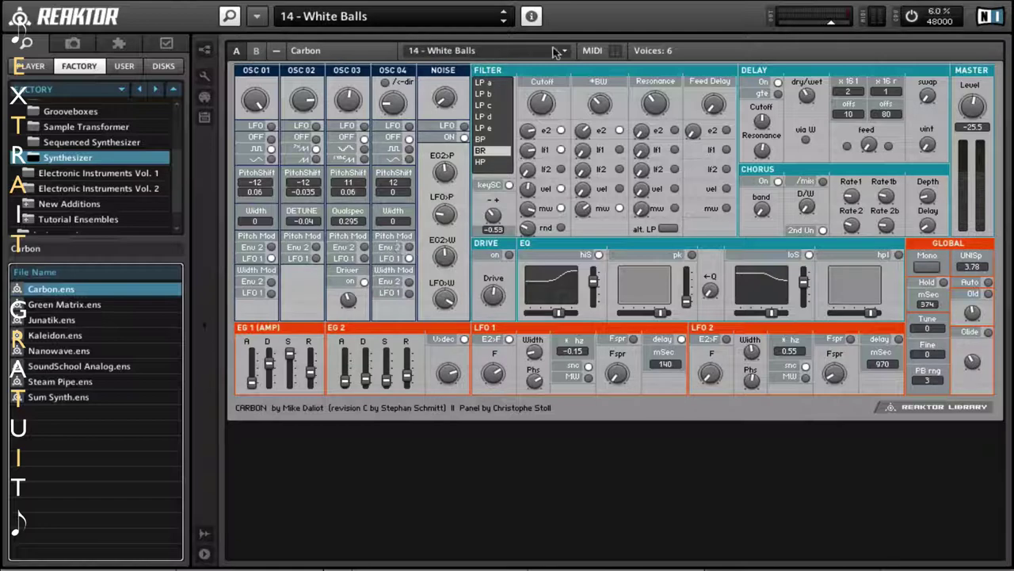
- Audition Carbon's snapshots 1 - Nautic, 2 - Carbon Two and 3 - When White is Yellow
left_click(363, 19)
left_click(343, 13)
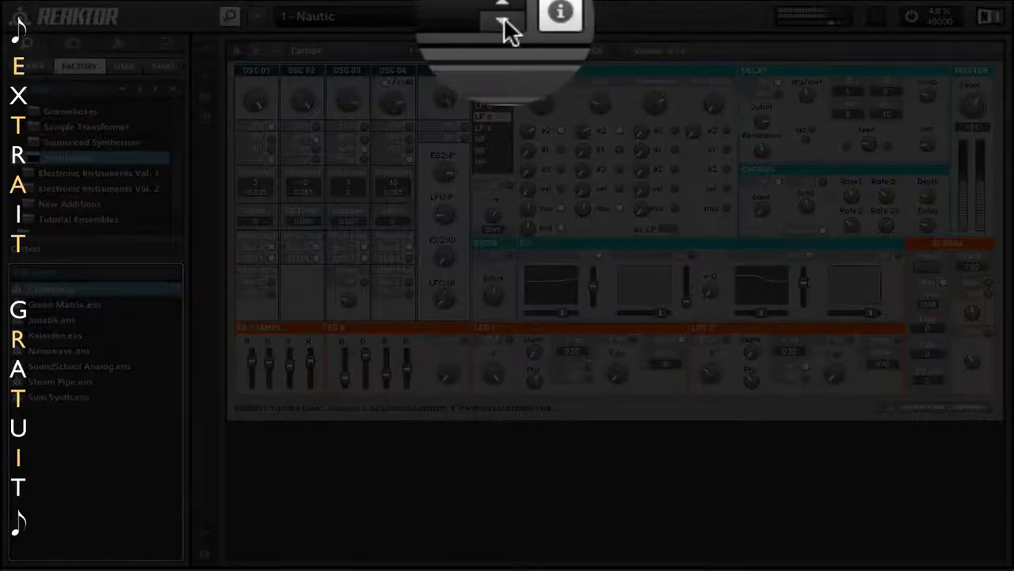
left_click(504, 22)
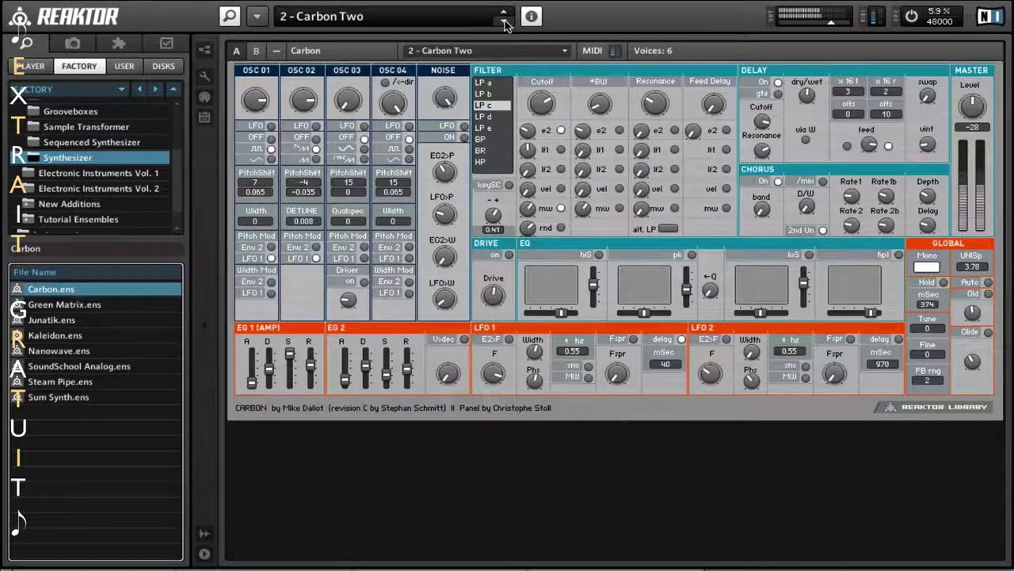
left_click(504, 22)
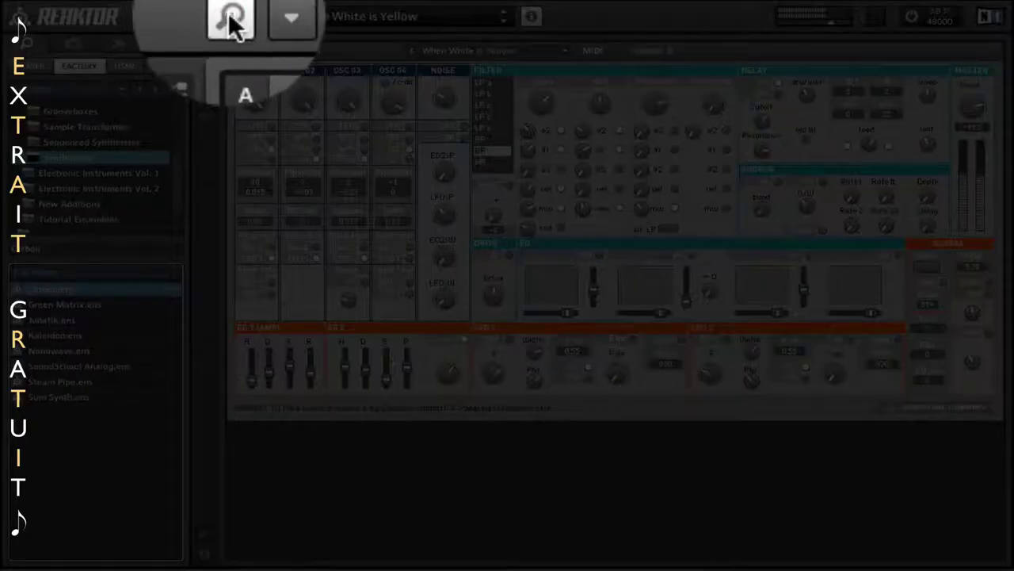
- Hide the file browser and step through snapshots 4 - Come Take Me One and 5 - Come Take Me Two
left_click(229, 17)
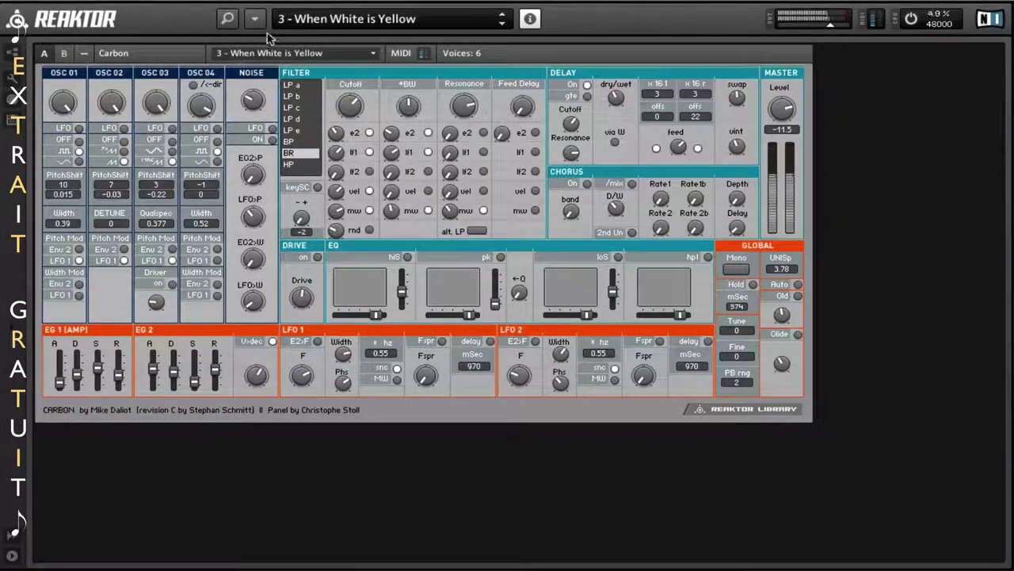
left_click(502, 23)
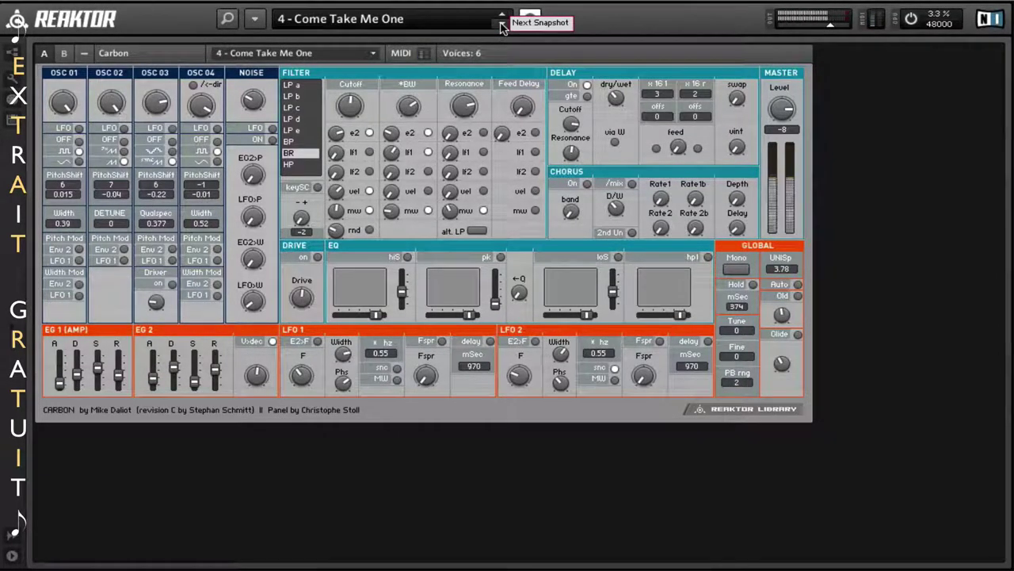
left_click(501, 24)
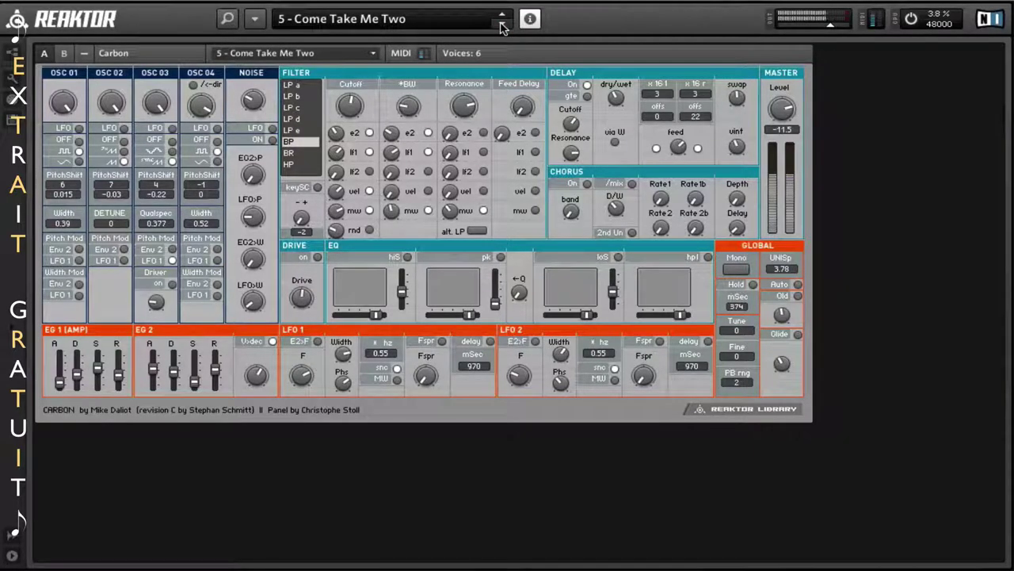
- Load snapshot 112 - Oramiun from the end of Carbon's snapshot list
left_click(394, 24)
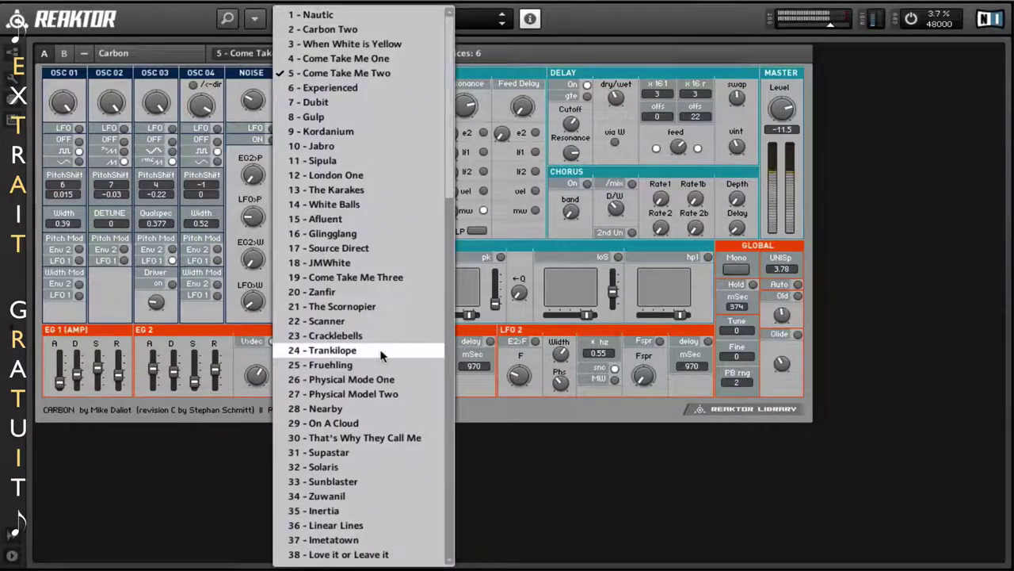
scroll(368, 416, "down", 8)
scroll(367, 423, "down", 15)
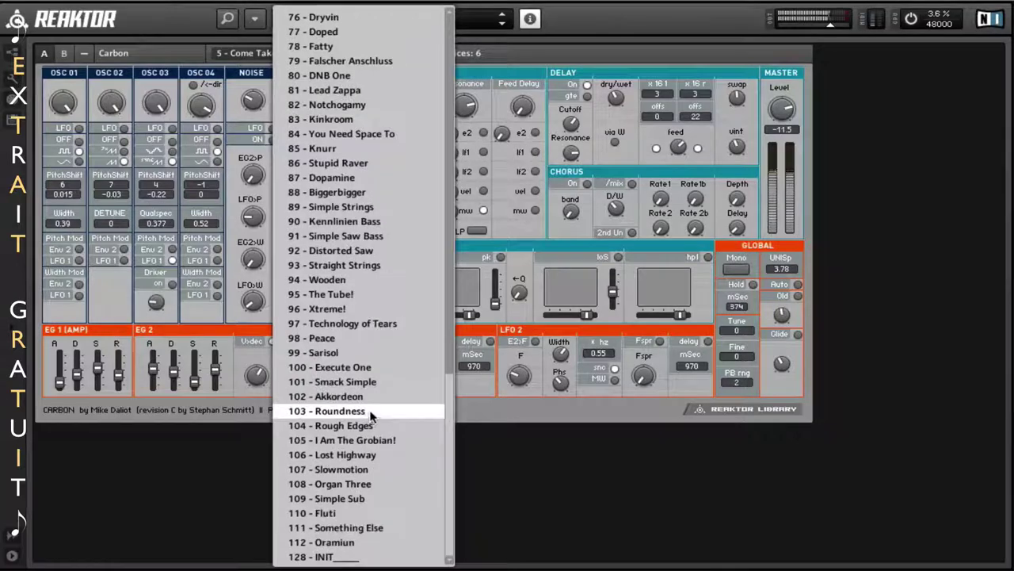
left_click(359, 542)
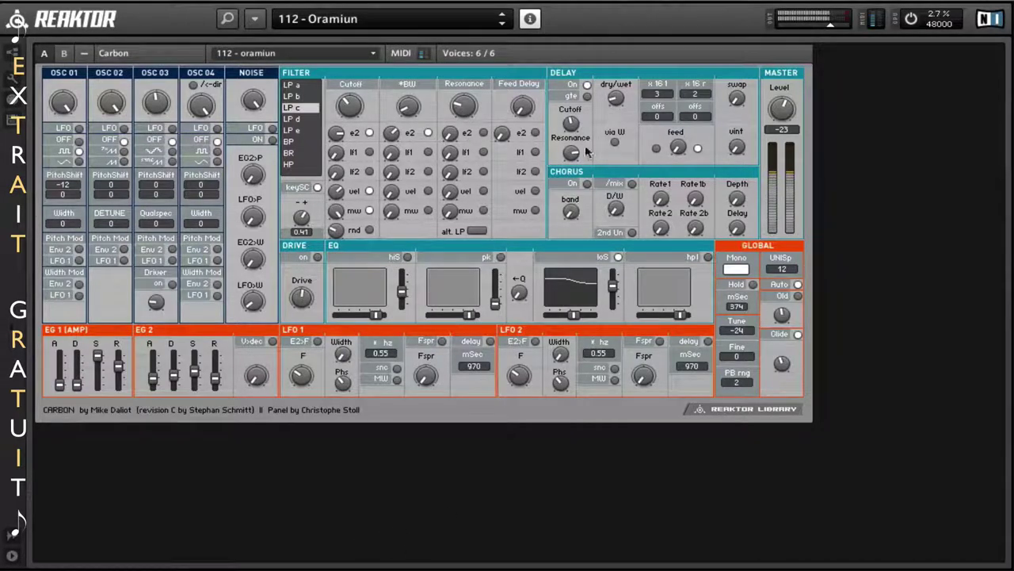
- Load snapshot 14 - White Balls and slightly lower Reaktor's main output level
left_click(444, 24)
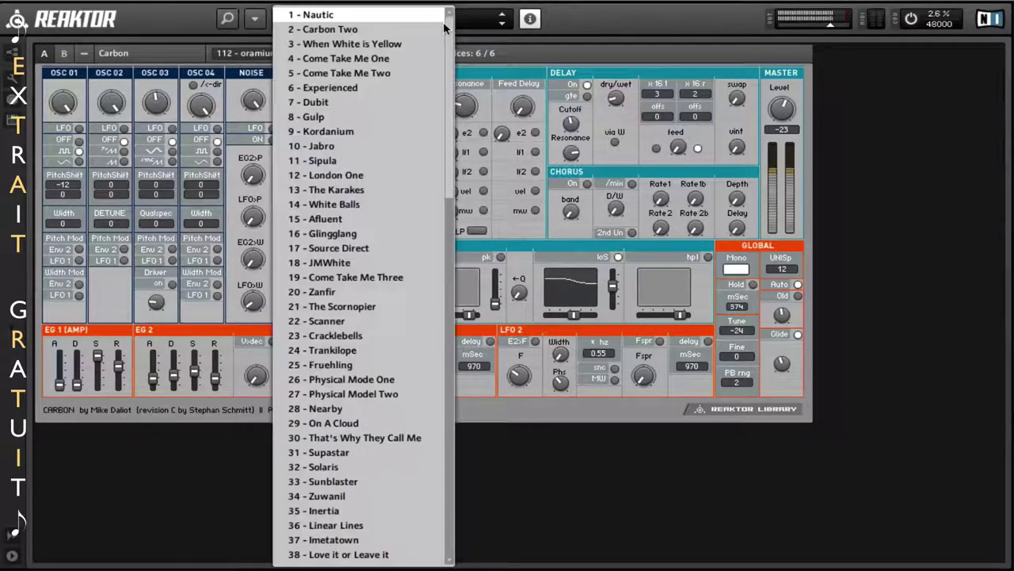
left_click(366, 204)
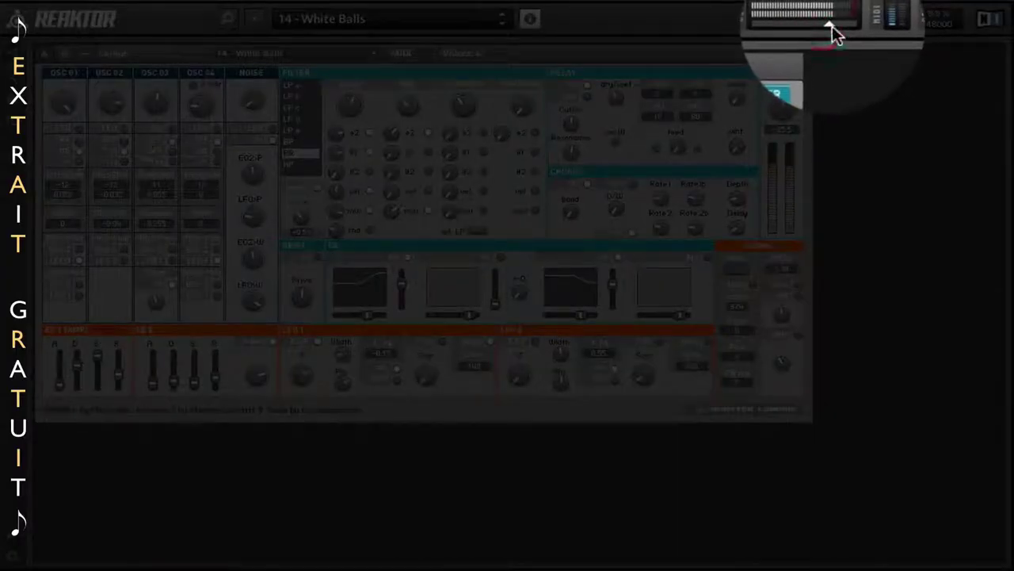
left_click_drag(832, 26, 819, 25)
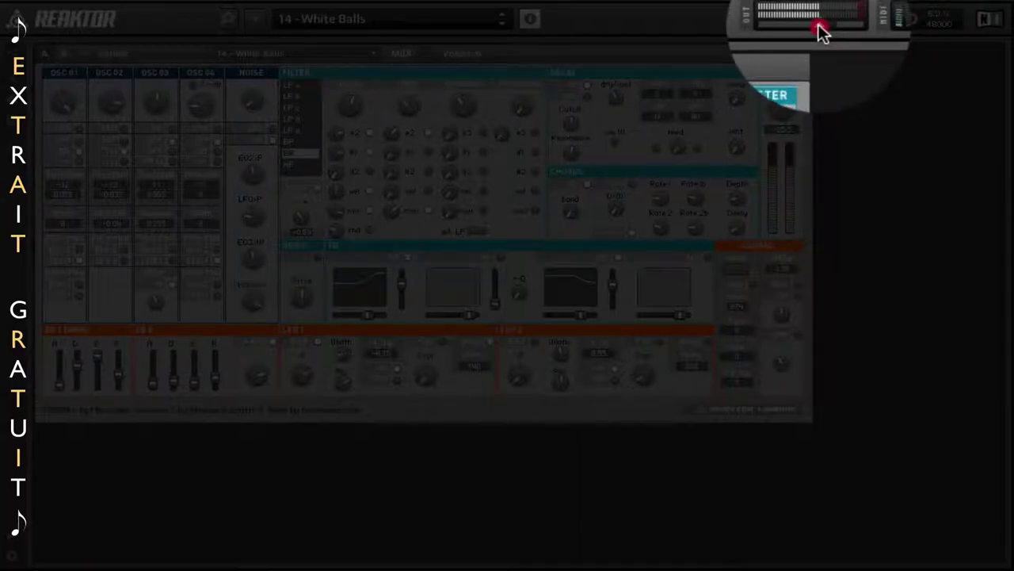
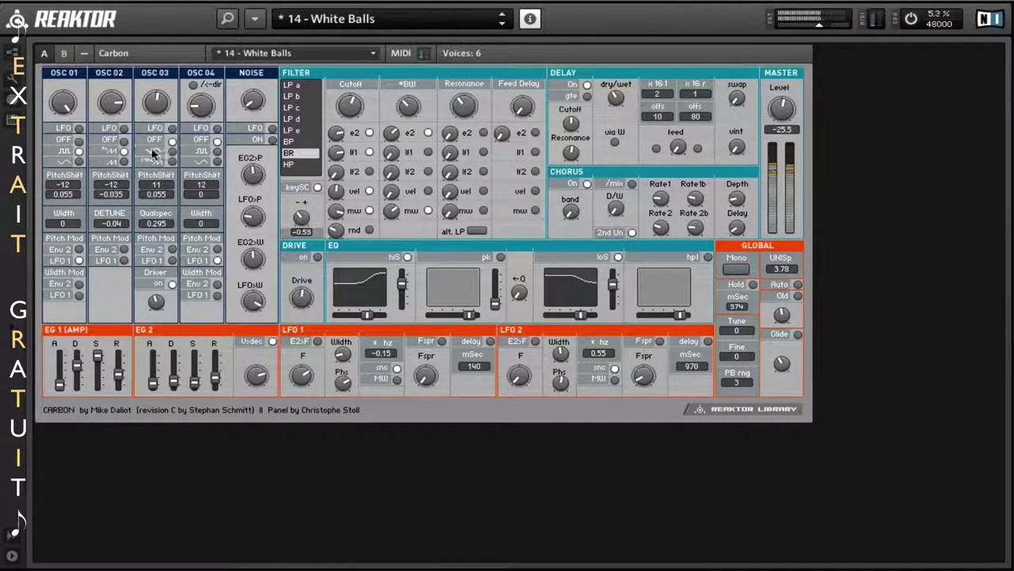
- Switch off OSC 02 and the EQ's loS band, and raise the Master level
left_click(124, 141)
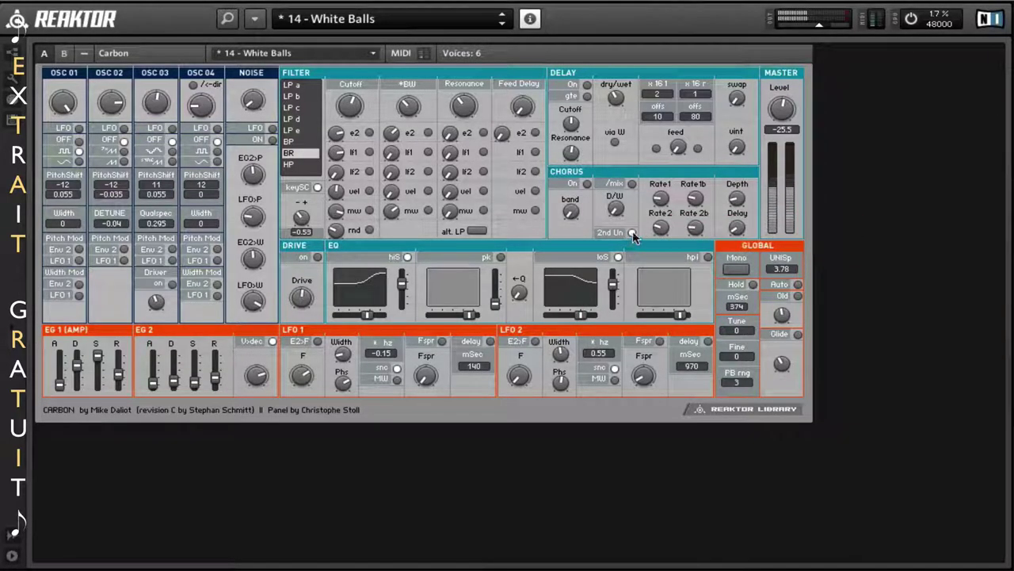
left_click(615, 258)
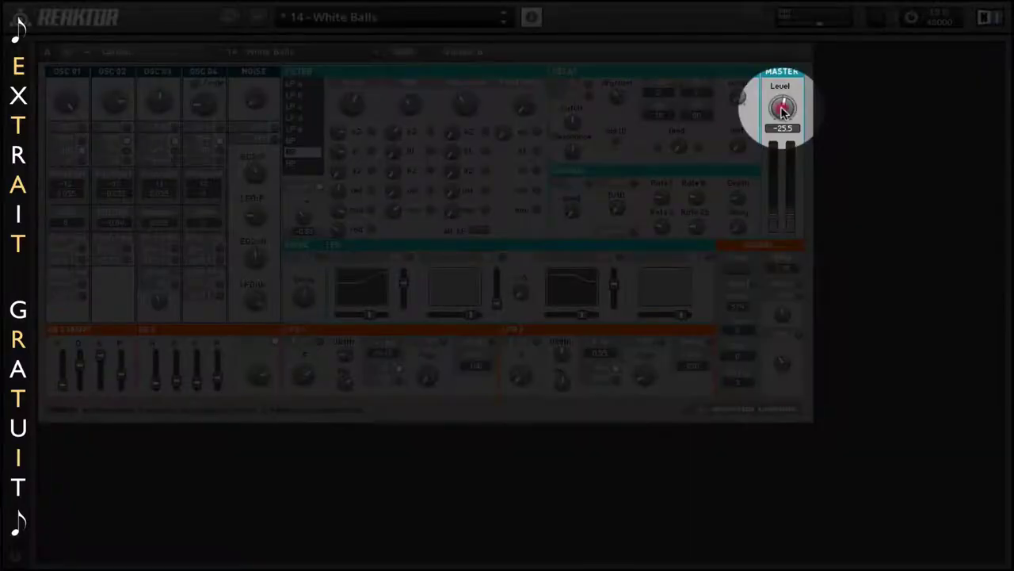
left_click_drag(783, 114, 774, 69)
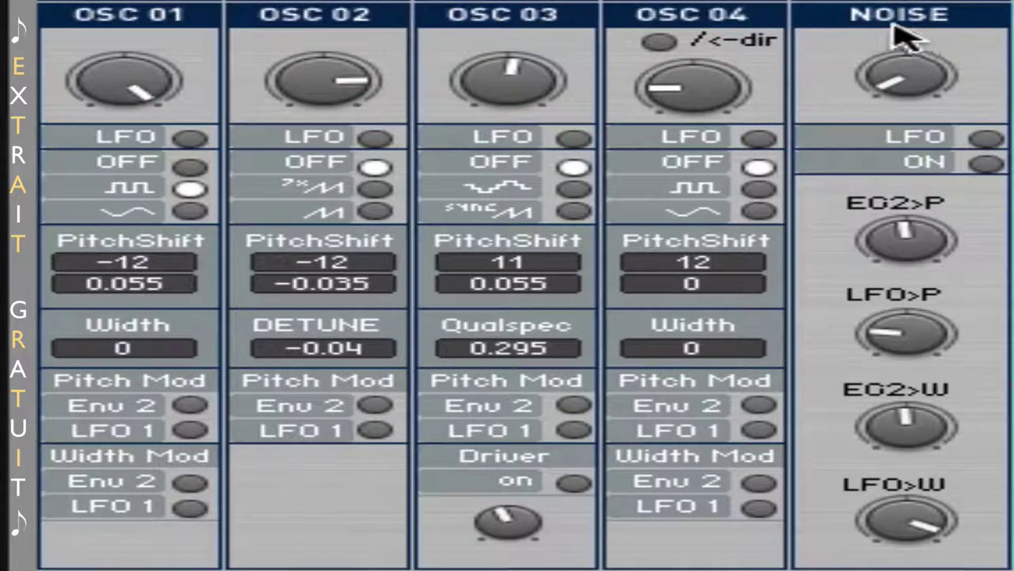
- Turn the OSC 02, OSC 03 and OSC 04 level knobs fully down and set the OSC 01 level to maximum
left_click_drag(499, 84, 608, 376)
left_click_drag(668, 88, 670, 228)
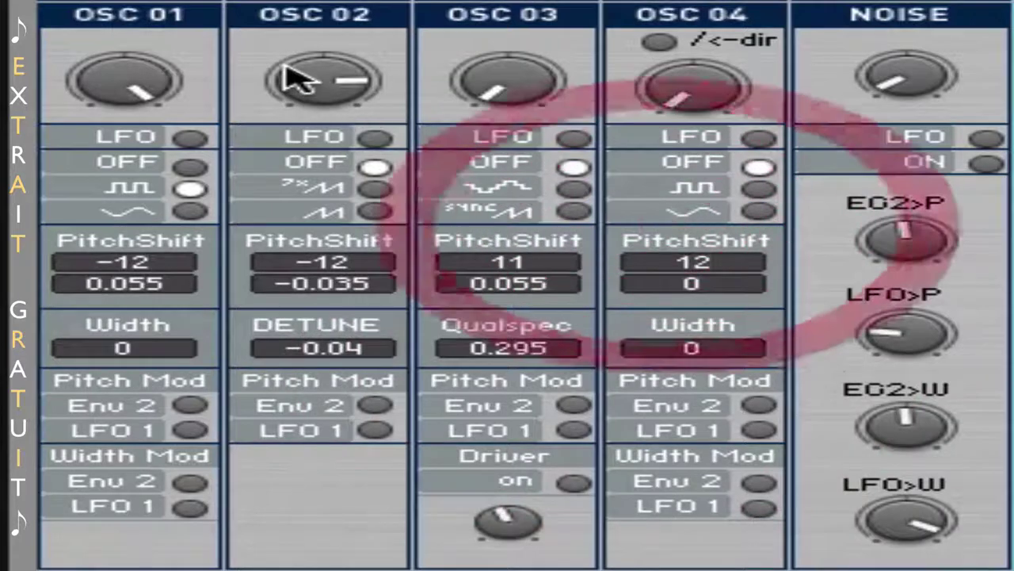
left_click_drag(296, 80, 369, 487)
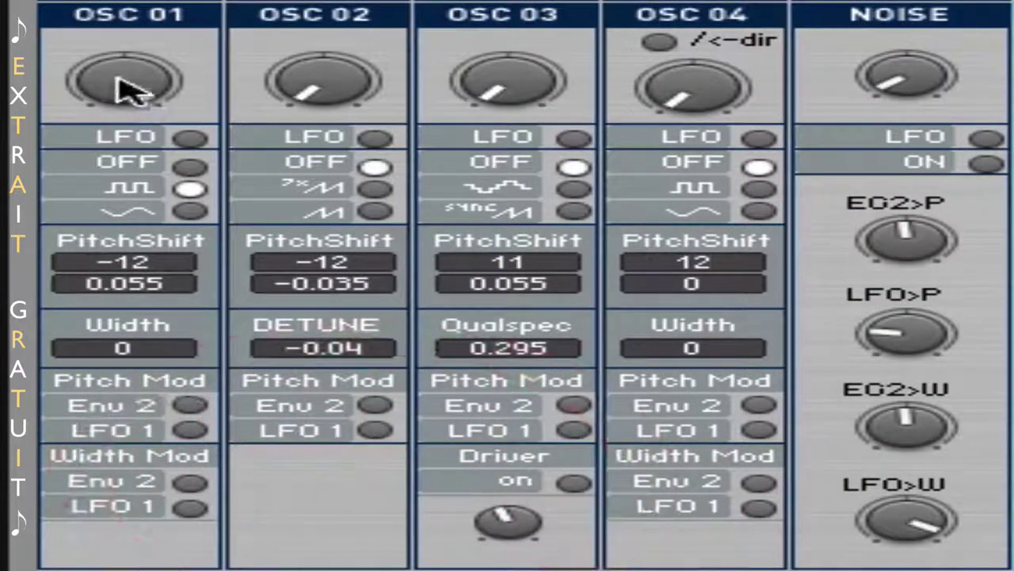
left_click_drag(121, 88, 148, 79)
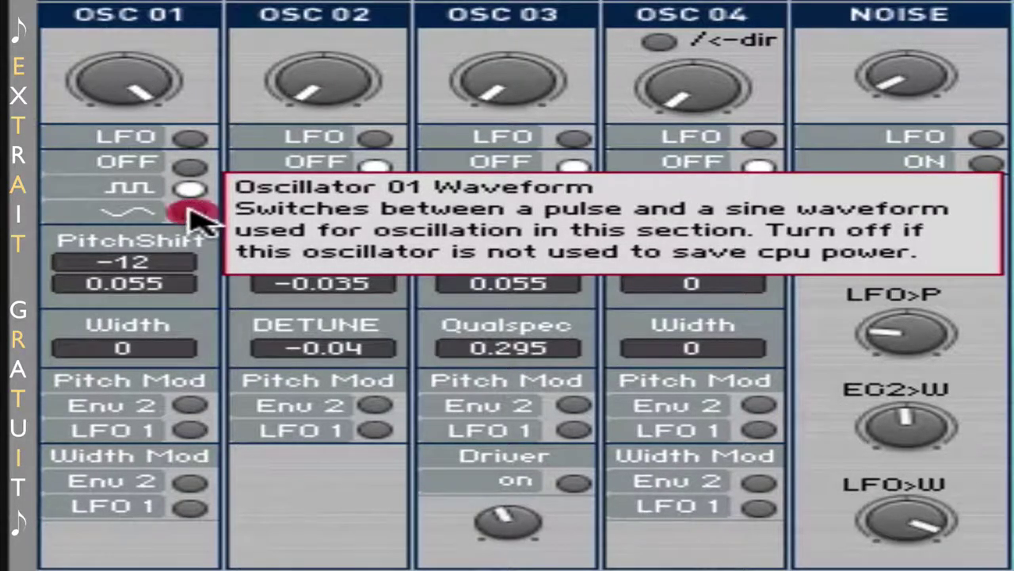
- Try OSC 01's sine waveform, switch the oscillator to OFF and enable its LFO option
left_click(190, 211)
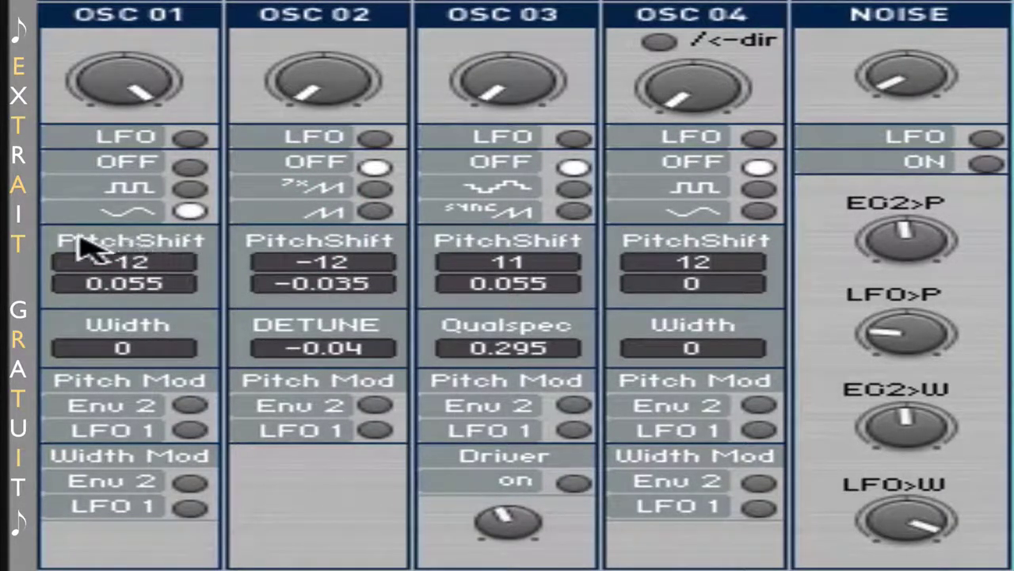
left_click(189, 168)
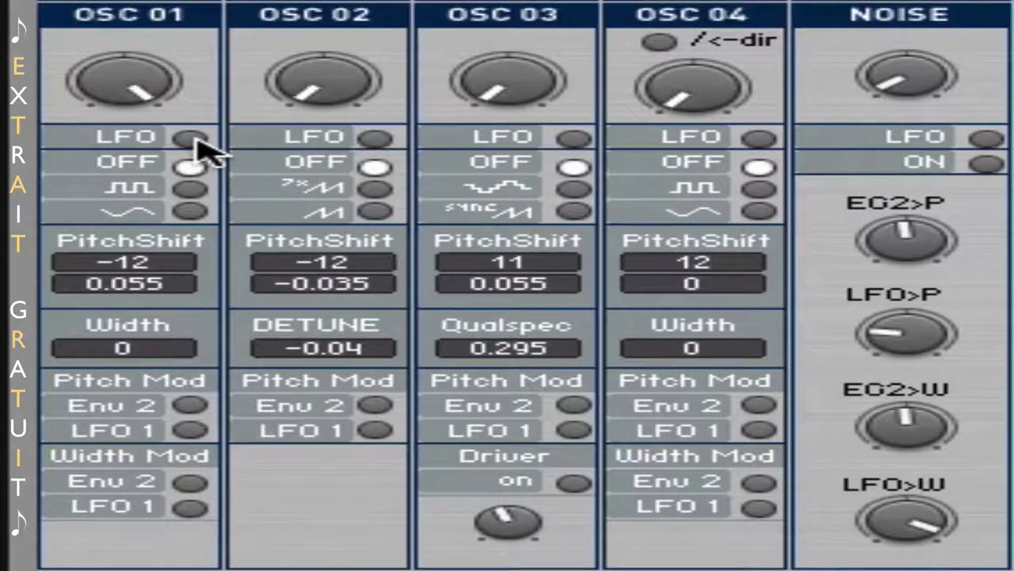
left_click(196, 141)
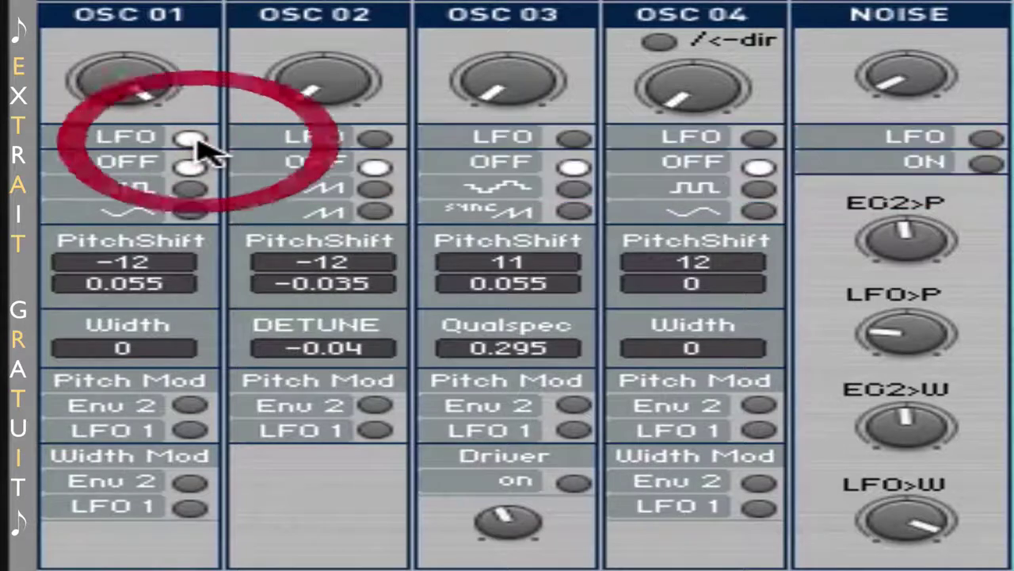
- Turn off OSC 01's LFO option and try its pulse and sine waveforms
left_click(195, 141)
left_click(183, 189)
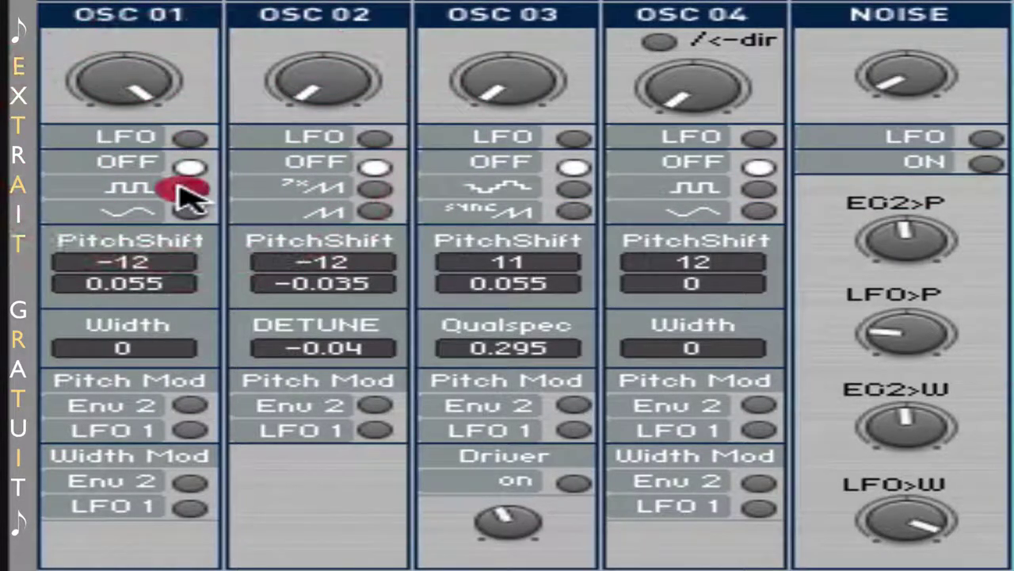
left_click(182, 204)
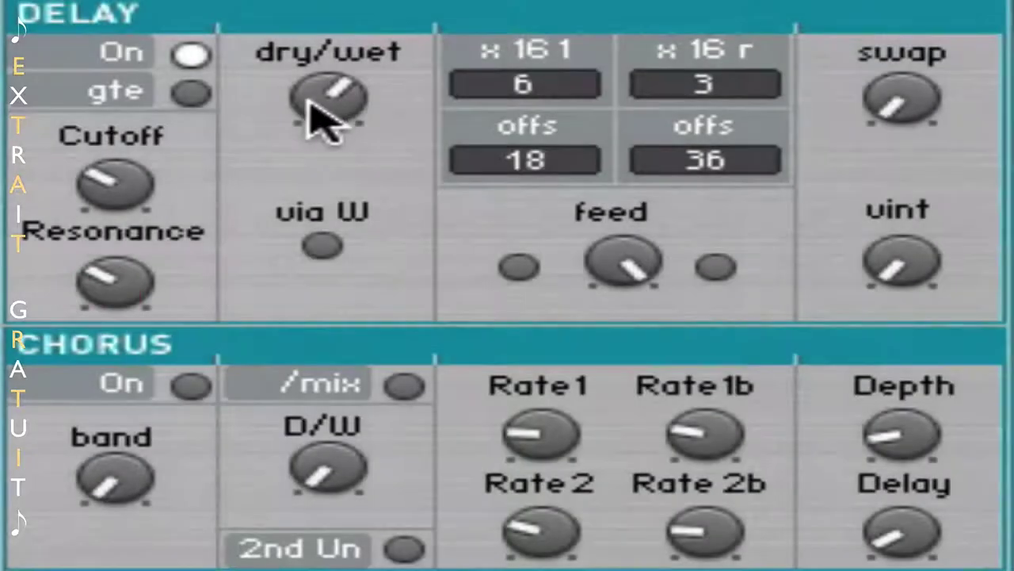
- Lower the Delay's Resonance slightly, reduce its feed to about 11 o'clock and enable its gte velocity modulation
left_click_drag(124, 279, 117, 296)
left_click_drag(622, 262, 663, 436)
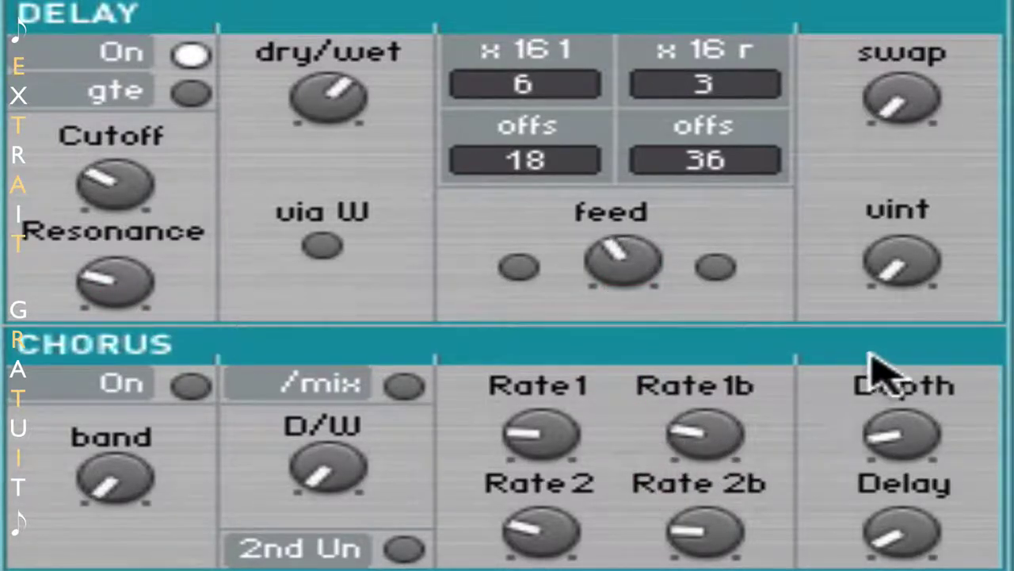
left_click(190, 94)
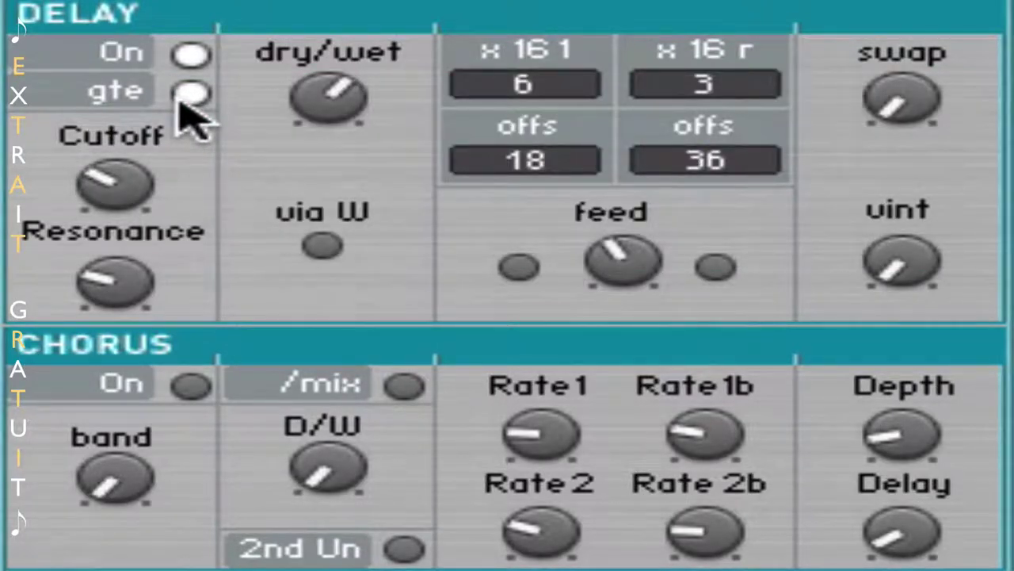
mouse_move(186, 100)
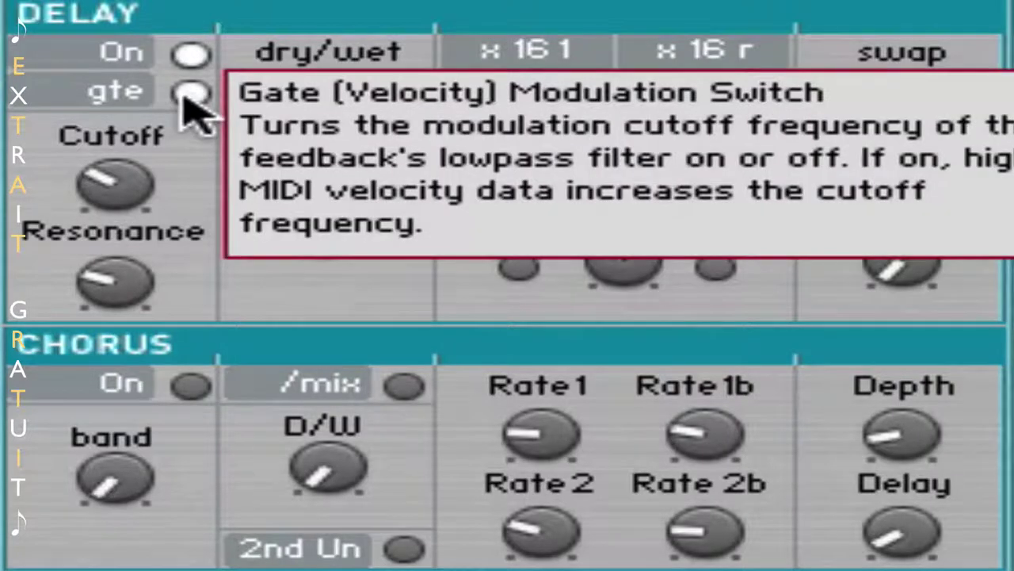
- Raise the Delay's Cutoff to about 11 o'clock, Resonance to 2 o'clock and dry/wet to 3 o'clock, and switch off gte
mouse_move(130, 189)
left_mouse_down()
mouse_move(129, 215)
mouse_move(169, 128)
left_mouse_up()
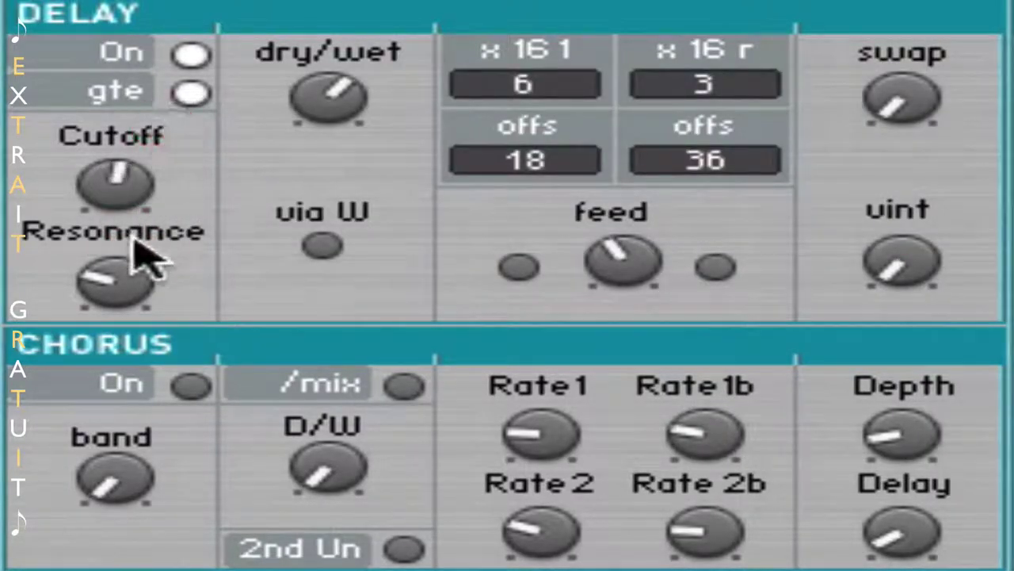
mouse_move(129, 276)
left_mouse_down()
mouse_move(127, 230)
mouse_move(177, 178)
mouse_move(181, 147)
left_mouse_up()
mouse_move(129, 188)
left_mouse_down()
mouse_move(133, 181)
mouse_move(127, 222)
left_mouse_up()
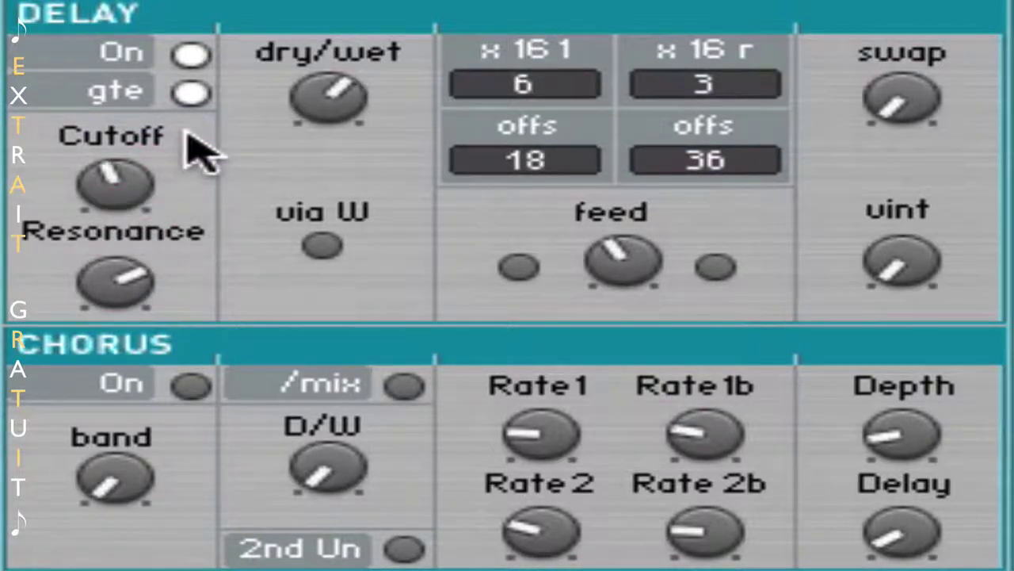
left_click_drag(344, 87, 315, 52)
left_click(191, 94)
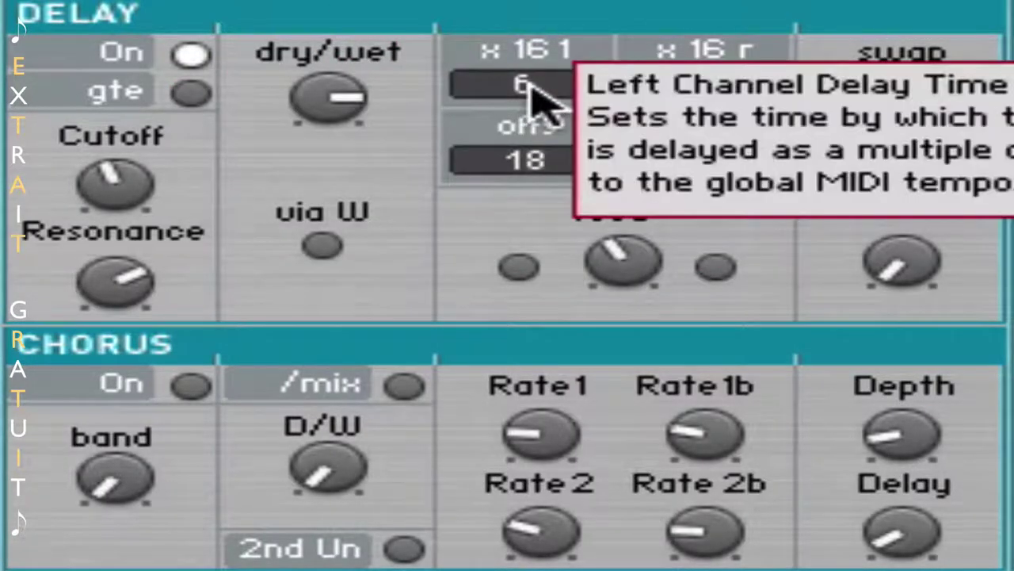
- Set the Delay times to 5 left and 2 right, the right offset to 72, and feed to about 2 o'clock
left_click_drag(553, 52, 579, 109)
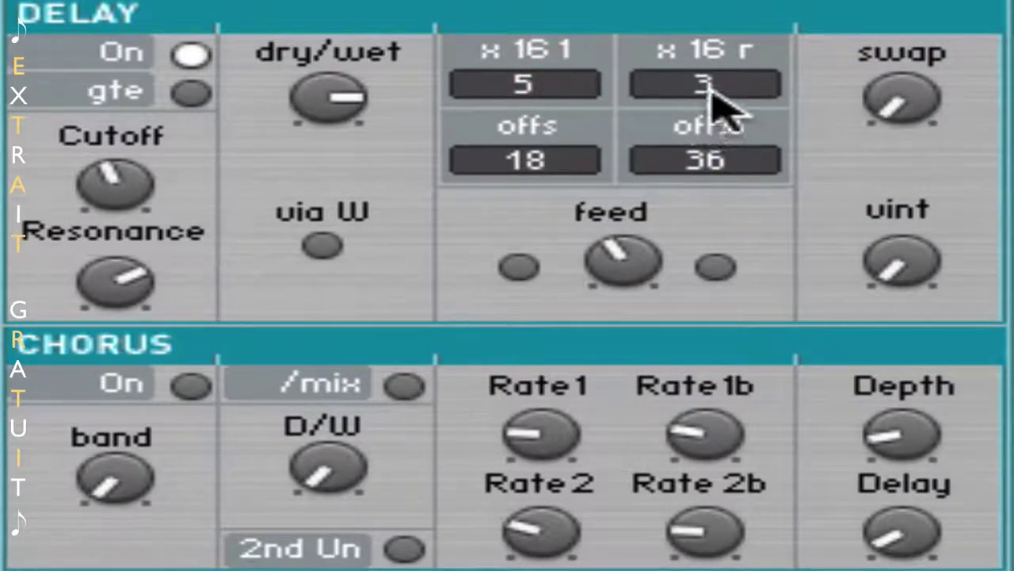
left_click_drag(701, 85, 793, 238)
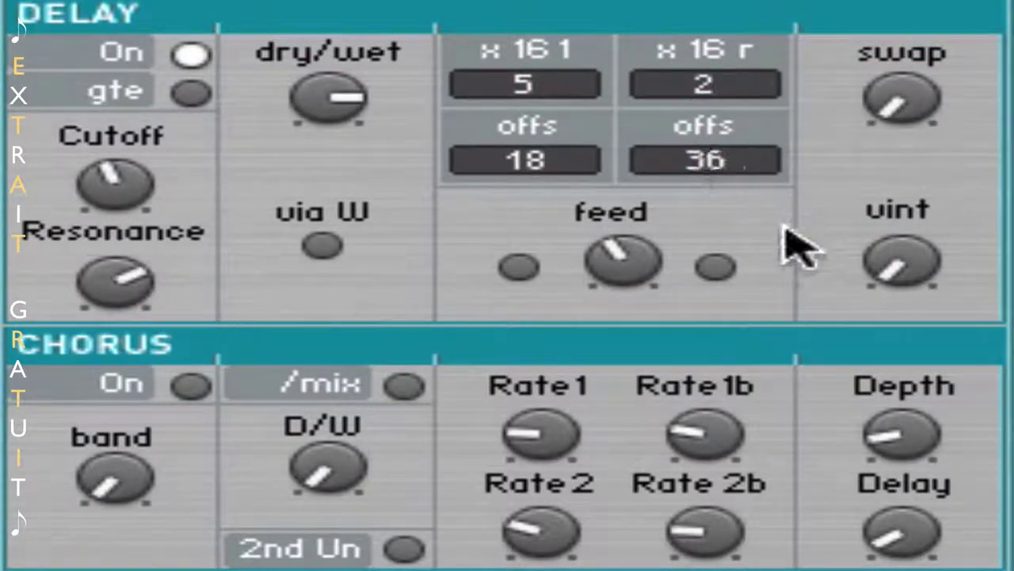
left_click_drag(723, 163, 737, 14)
left_click_drag(628, 254, 650, 161)
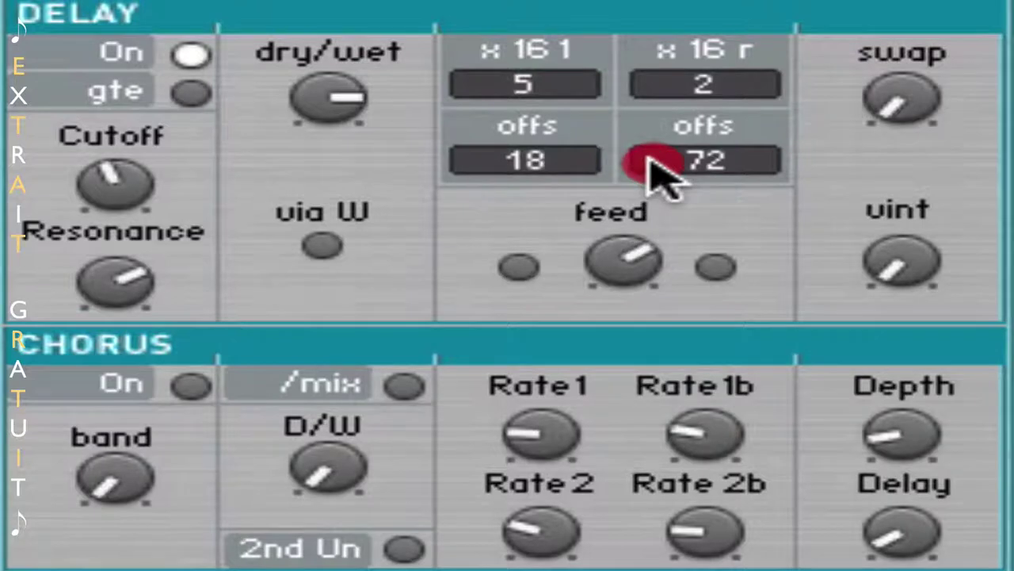
- Turn the Delay's dry/wet fully up and raise swap to between 2 and 3 o'clock
left_click_drag(926, 106, 914, 126)
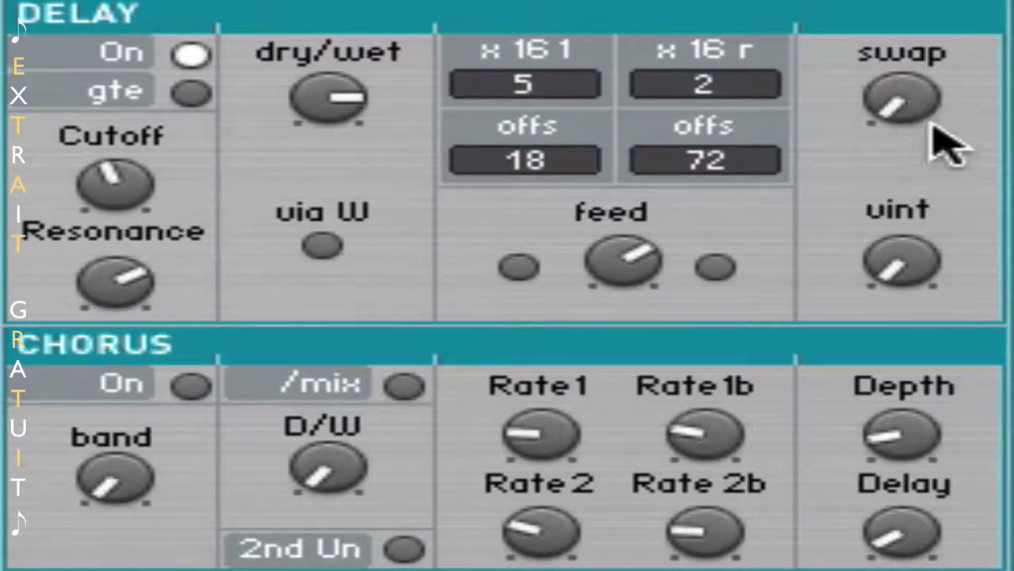
left_click_drag(345, 102, 408, 2)
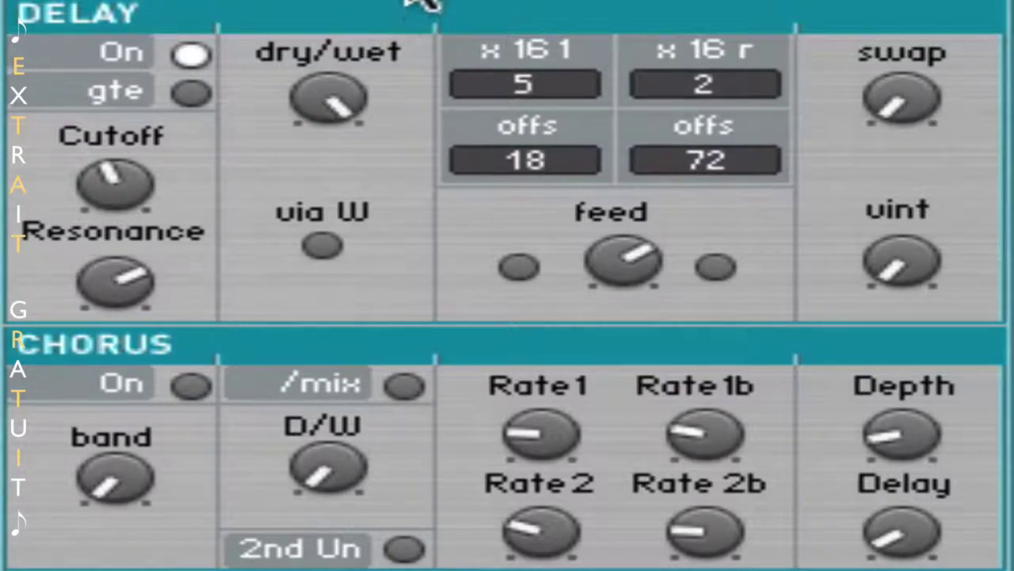
left_click_drag(888, 99, 891, 4)
left_click_drag(904, 91, 919, 59)
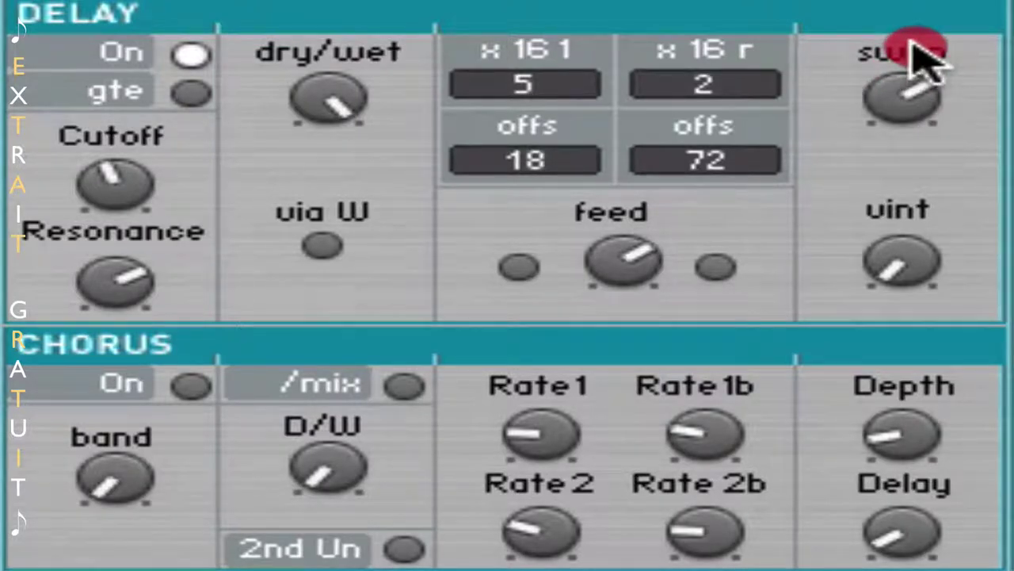
left_click_drag(911, 41, 918, 16)
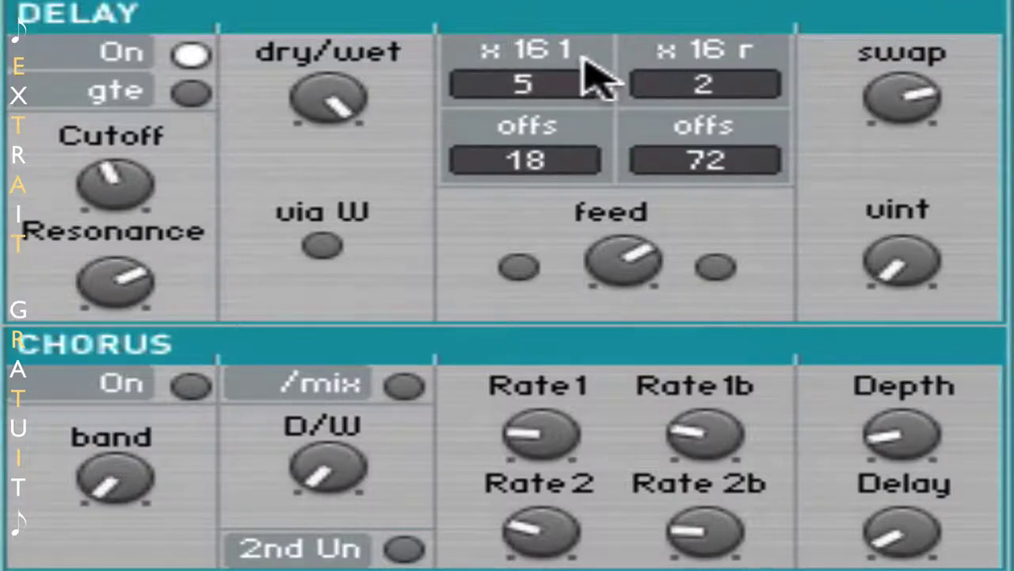
- Set the Delay times to 4 left and 1 right, with offsets of 54 left and 80 right
left_click_drag(723, 92, 755, 11)
left_click_drag(547, 100, 523, 182)
left_click_drag(565, 111, 577, 57)
left_click_drag(534, 166, 584, 11)
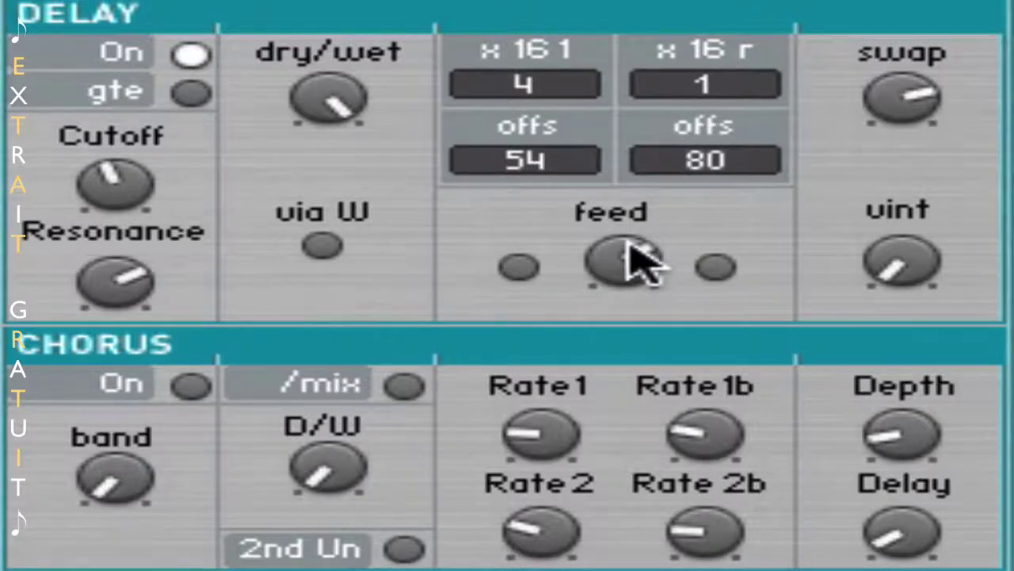
- Lower the Delay's feed and Resonance, raise Cutoff to about 2 o'clock, centre dry/wet and turn swap fully down
left_click_drag(631, 254, 622, 381)
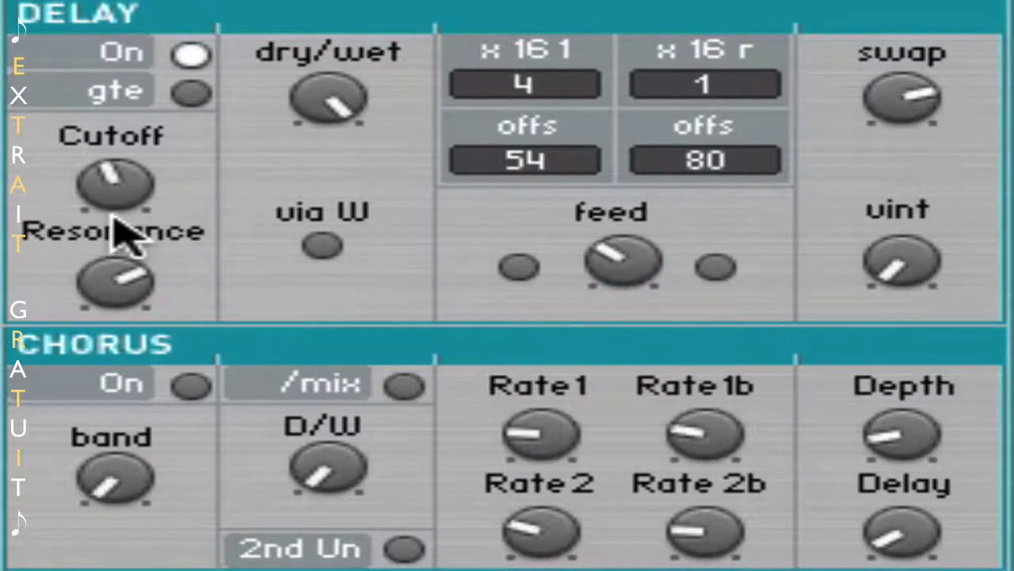
left_click_drag(131, 178, 186, 115)
left_click_drag(79, 297, 134, 412)
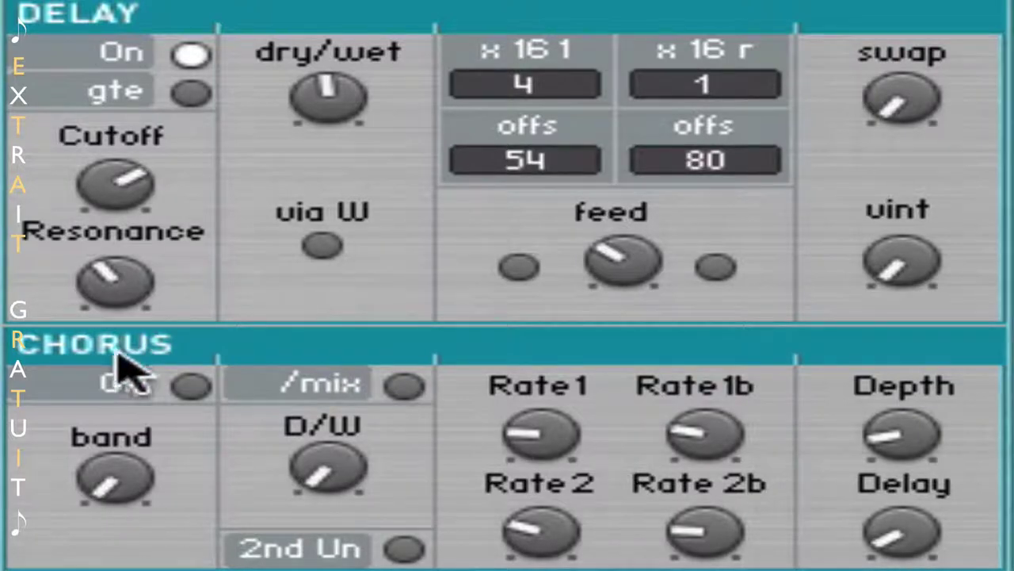
- Turn on the Chorus with its /mix option, and set D/W to about 3 o'clock and band to 2 o'clock
left_click(190, 386)
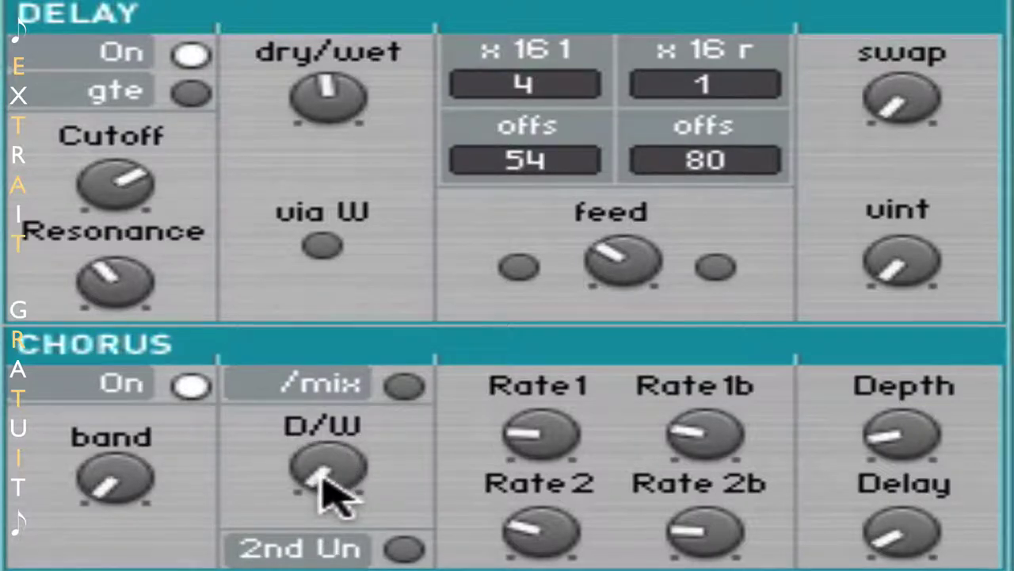
left_click_drag(324, 480, 398, 218)
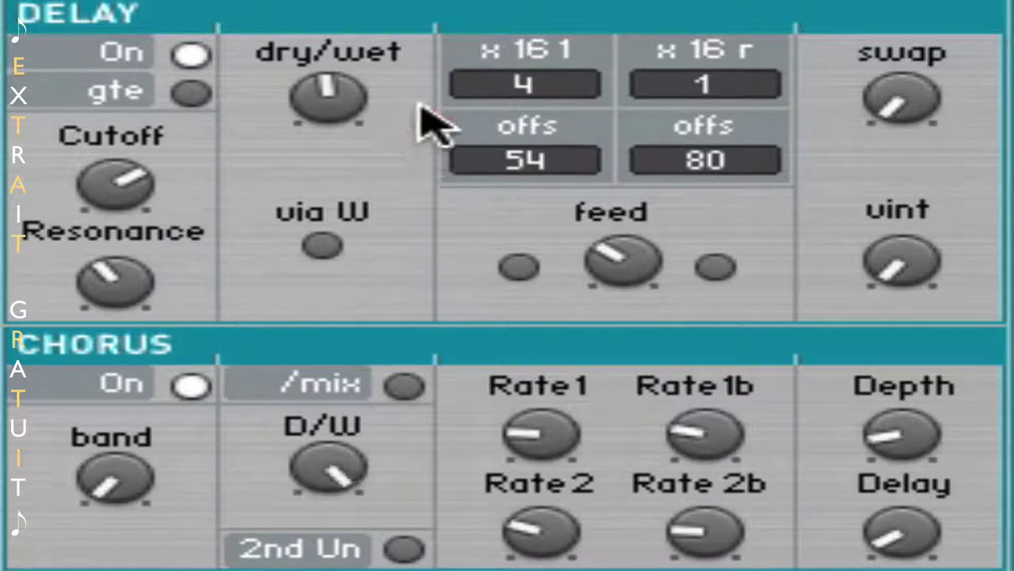
left_click(404, 387)
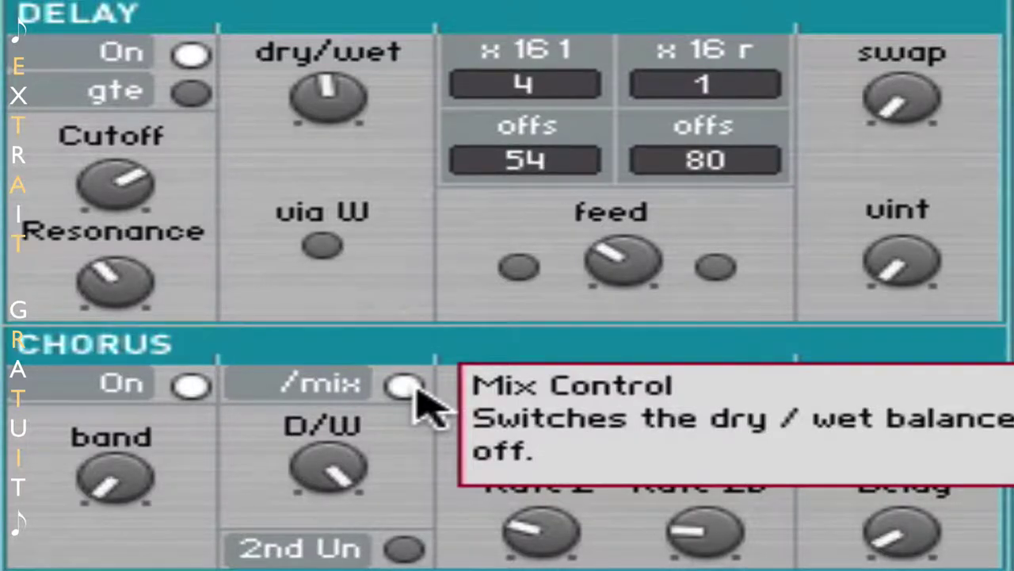
left_click_drag(356, 479, 358, 448)
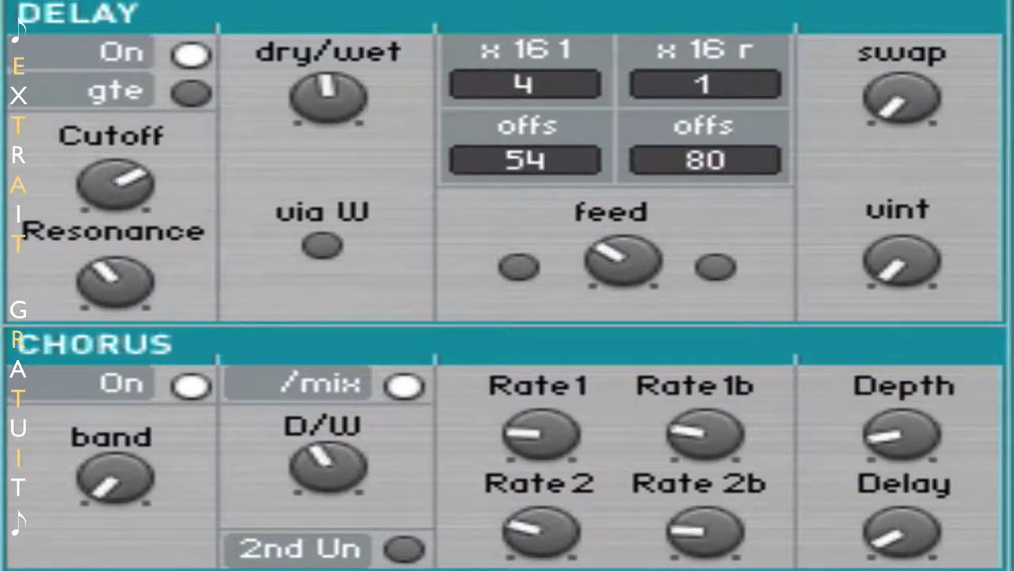
left_click_drag(397, 570, 412, 522)
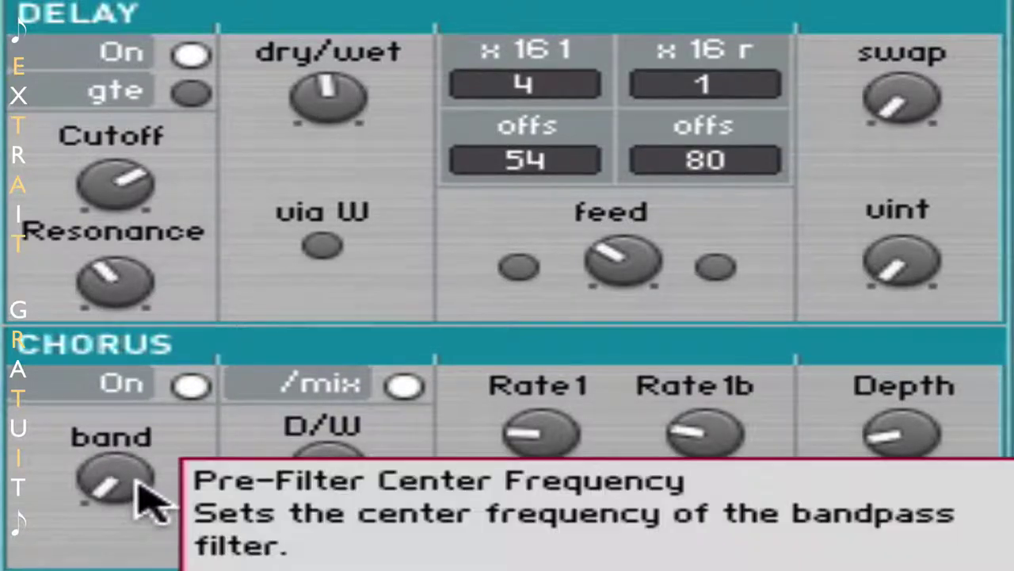
left_click_drag(147, 498, 244, 224)
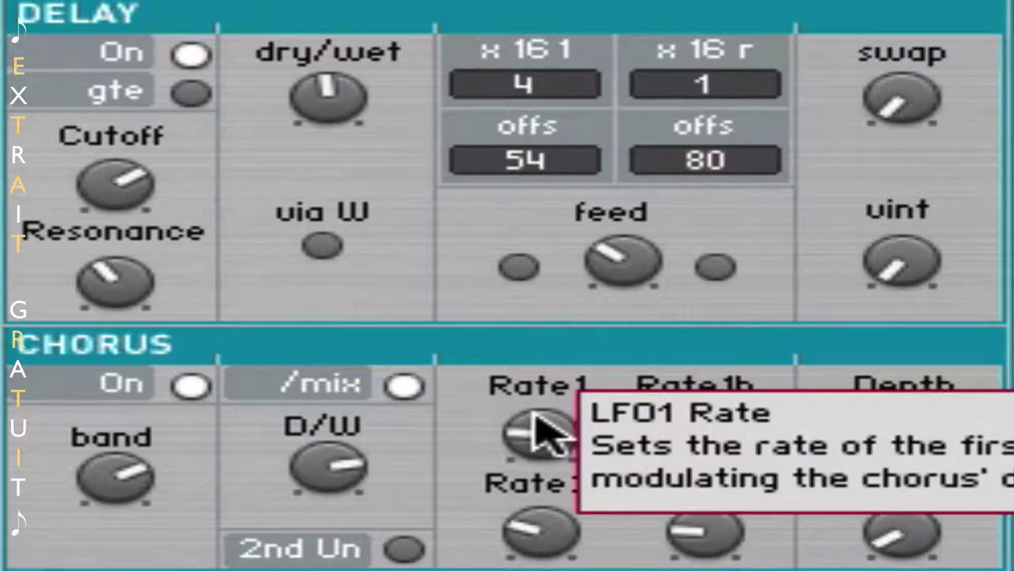
- Raise the Chorus Rate 1 and Rate 1b to about 3 o'clock, Depth to 11 o'clock and Delay to 9 o'clock
left_click_drag(536, 415, 604, 302)
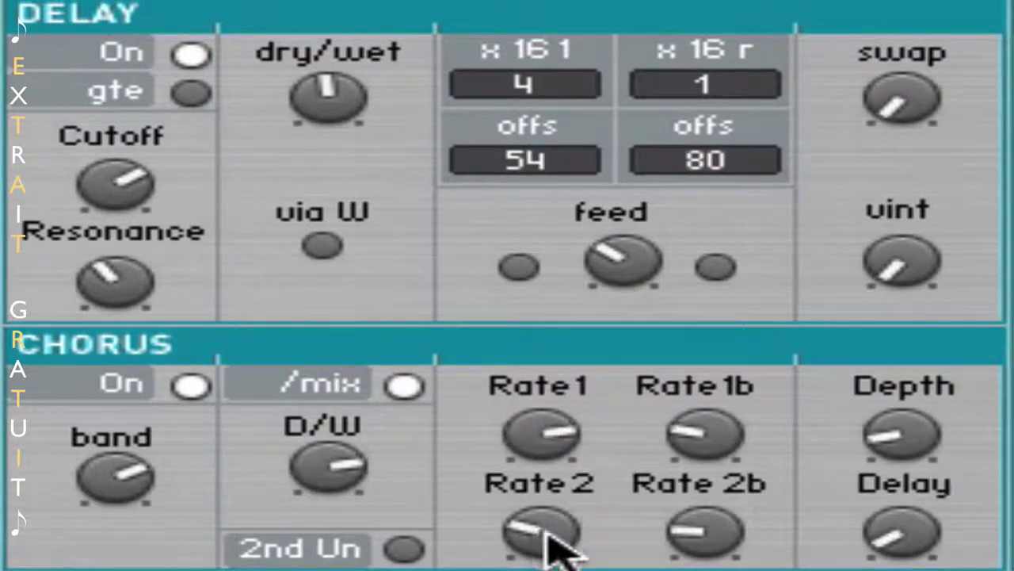
left_click_drag(717, 448, 754, 340)
left_click_drag(902, 428, 930, 335)
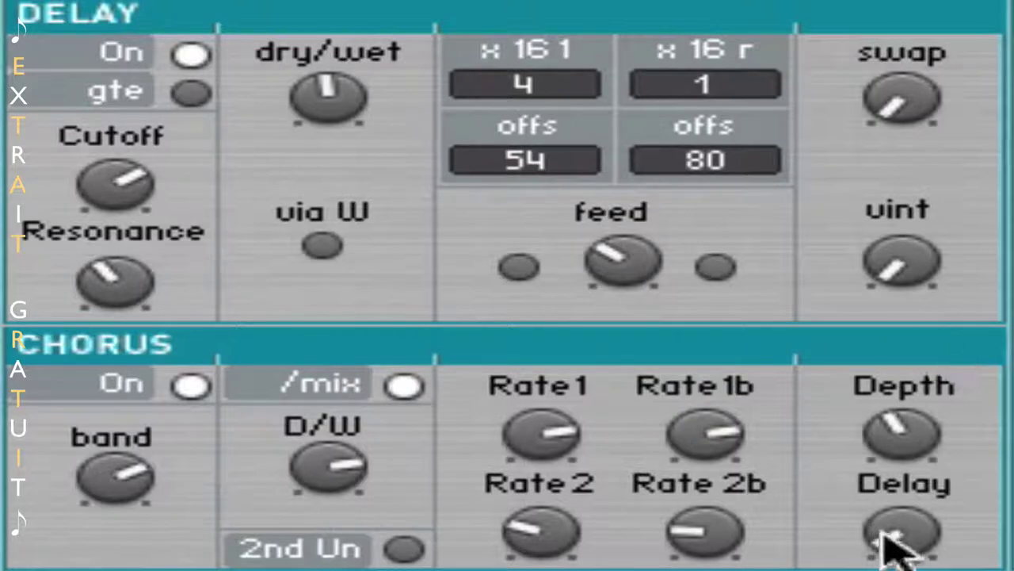
left_click_drag(897, 523, 928, 483)
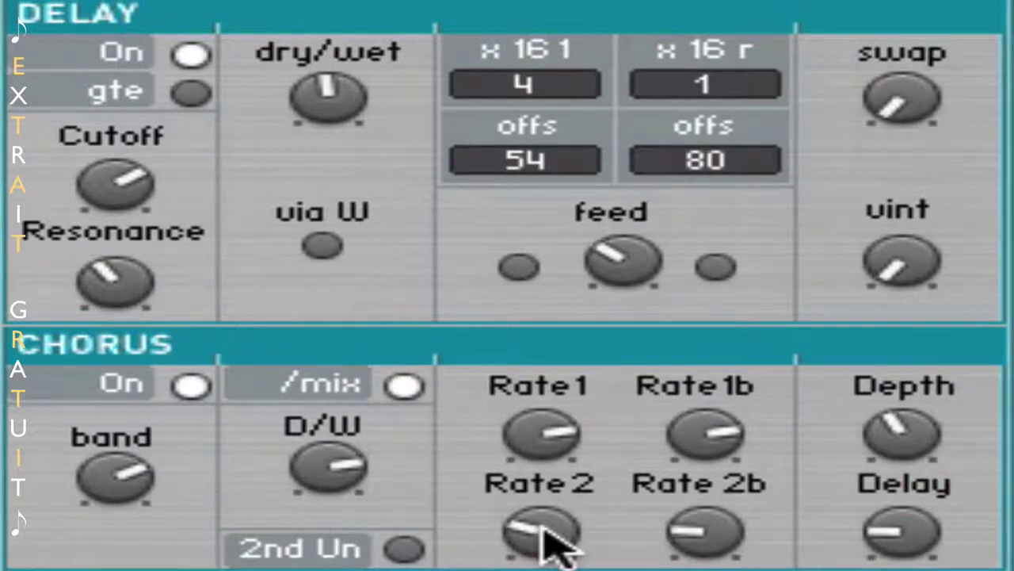
- Raise the Chorus Rate 2 and Rate 2b to about 11 o'clock and increase its Delay slightly
left_click_drag(541, 520, 575, 499)
left_click_drag(670, 511, 723, 476)
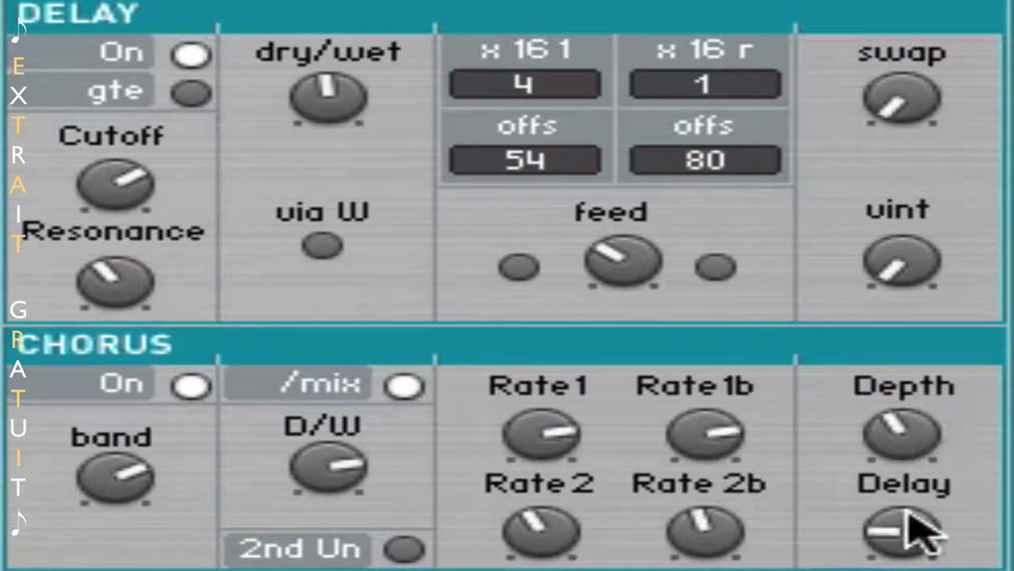
mouse_move(913, 524)
left_mouse_down()
mouse_move(903, 504)
mouse_move(918, 523)
left_mouse_up()
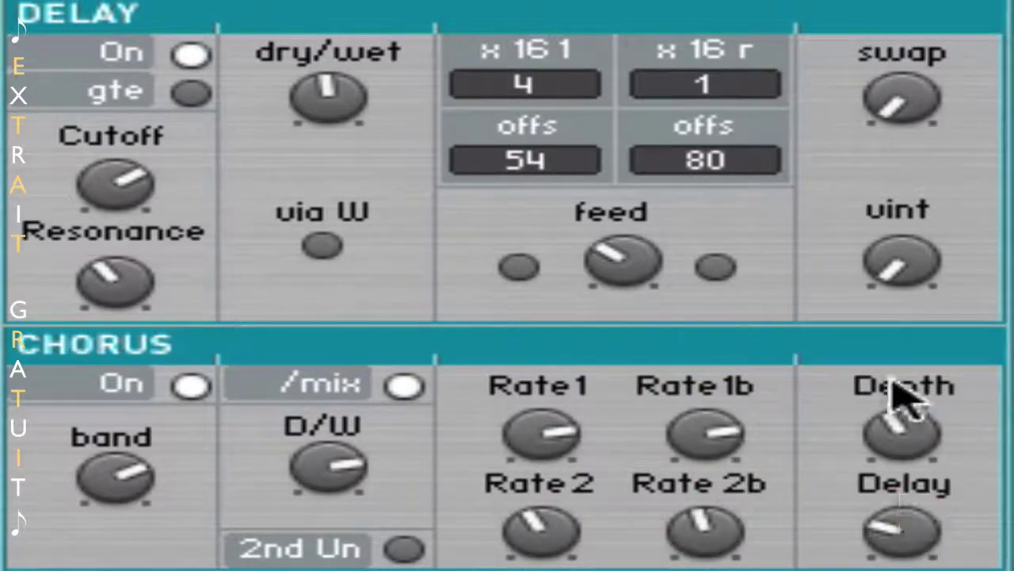
left_click_drag(910, 424, 917, 431)
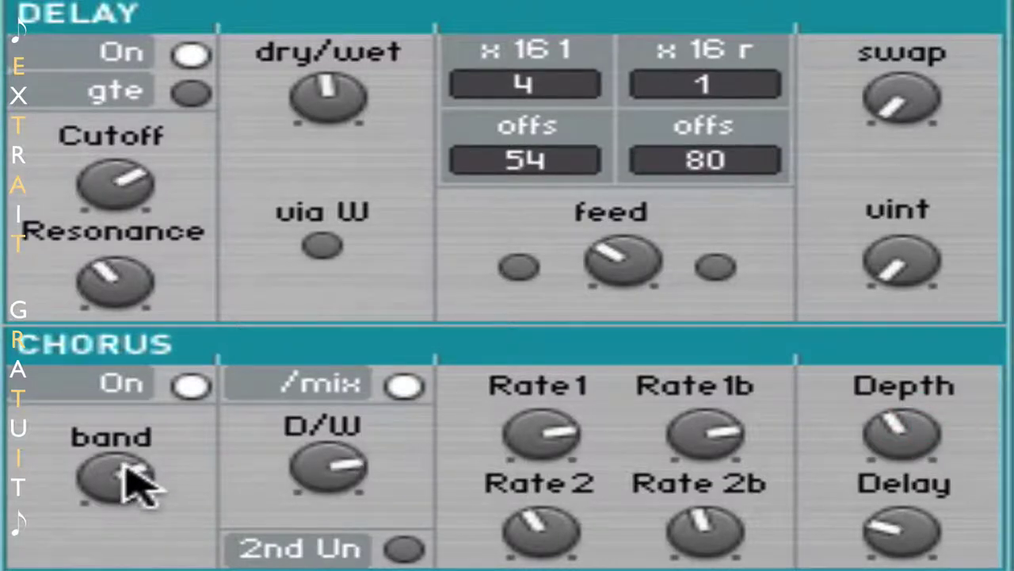
- Lower the Chorus band to about 9 o'clock, switch off /mix and set D/W to about 3 o'clock
left_click_drag(136, 483, 119, 569)
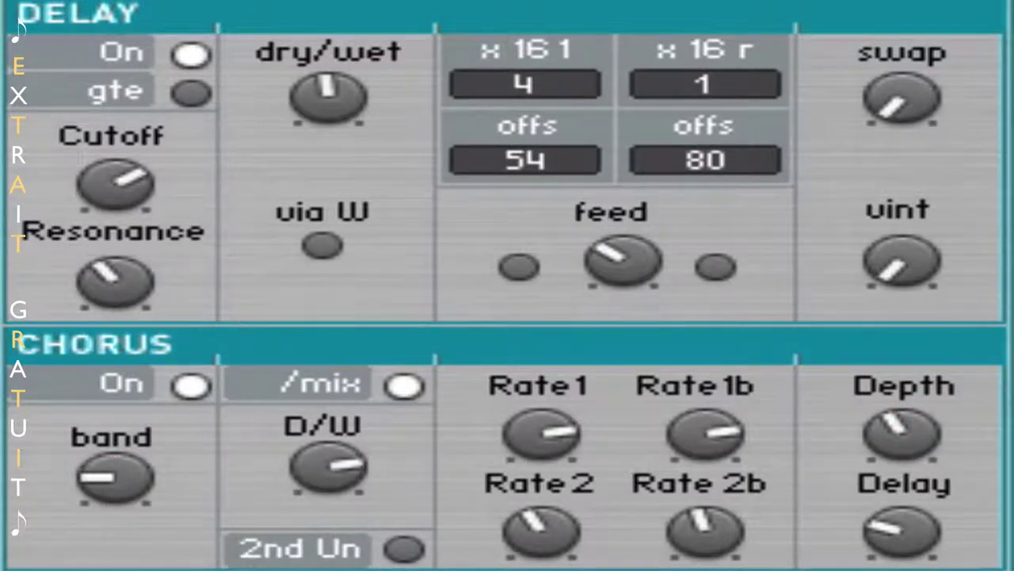
left_click_drag(355, 471, 362, 389)
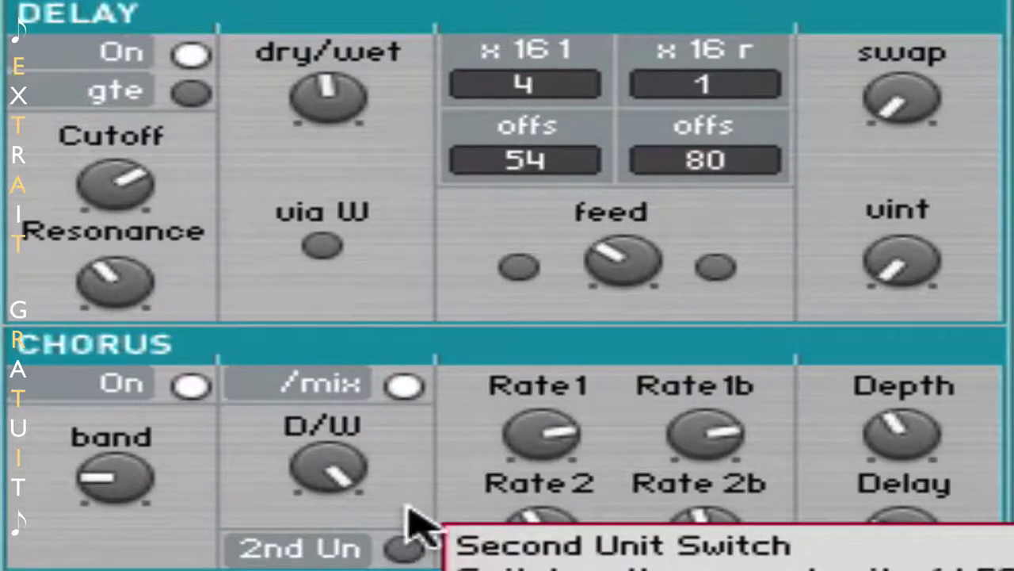
left_click_drag(334, 471, 336, 569)
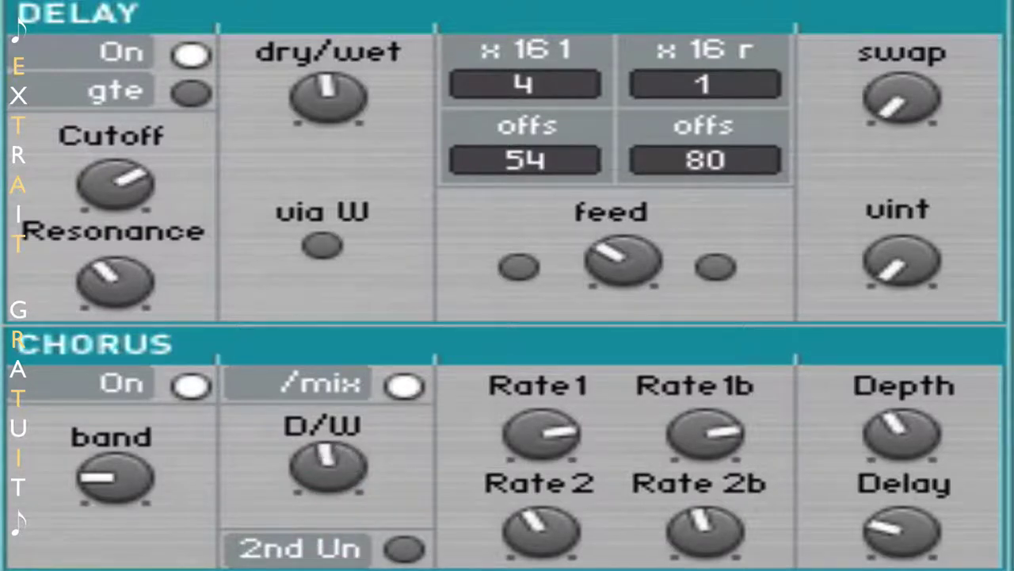
left_click(405, 386)
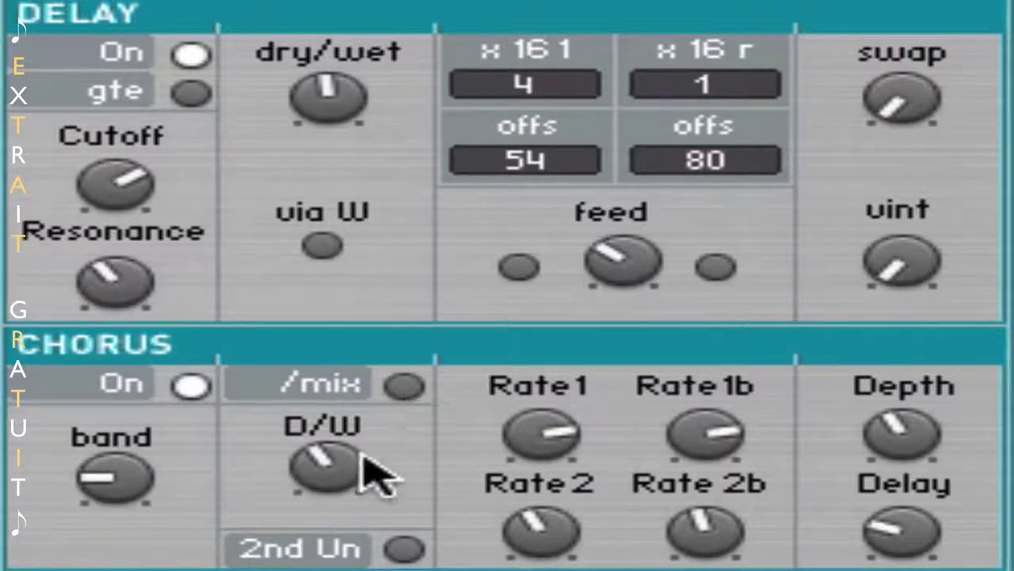
left_click_drag(363, 458, 373, 325)
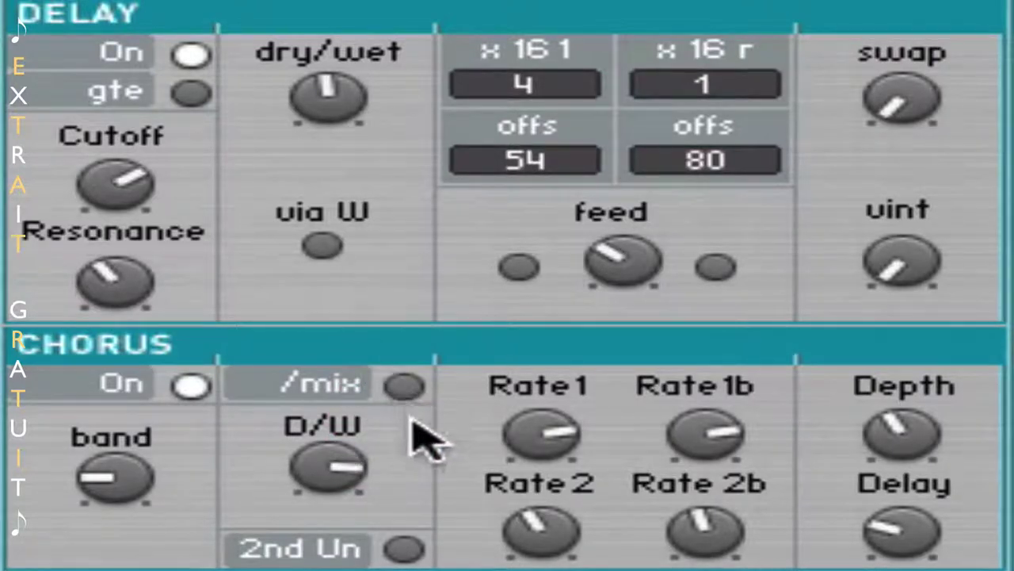
- Switch on the Chorus /mix option, raise band to about 3 o'clock and D/W to about 4 o'clock
left_click(406, 383)
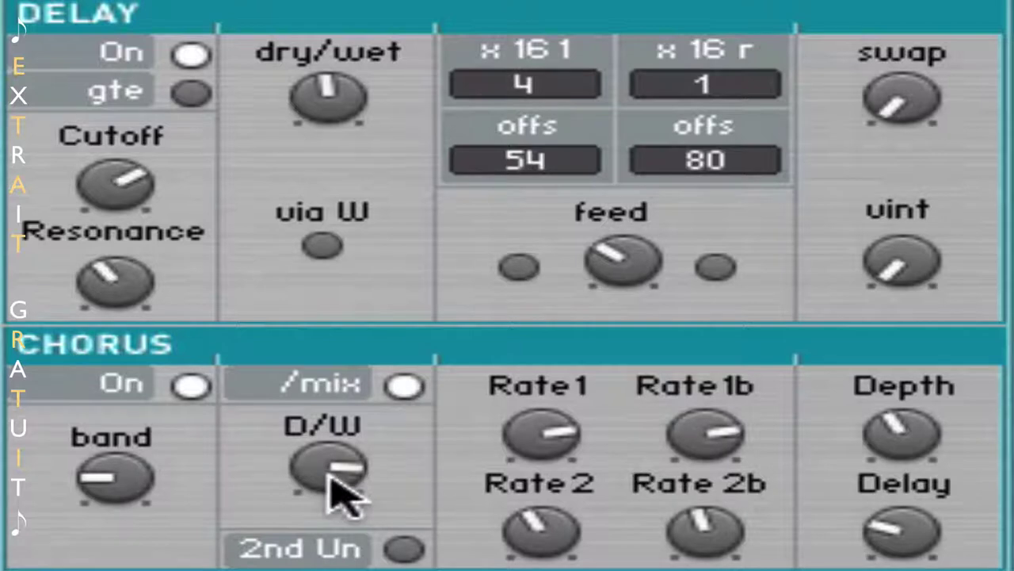
left_click_drag(105, 477, 142, 292)
mouse_move(346, 471)
left_mouse_down()
mouse_move(351, 441)
mouse_move(349, 463)
left_mouse_up()
- Lower the Chorus Rate 1 to about 12:30, and raise Rate 2 to about 2 o'clock and Rate 2b to about 3 o'clock
left_click_drag(562, 436, 555, 499)
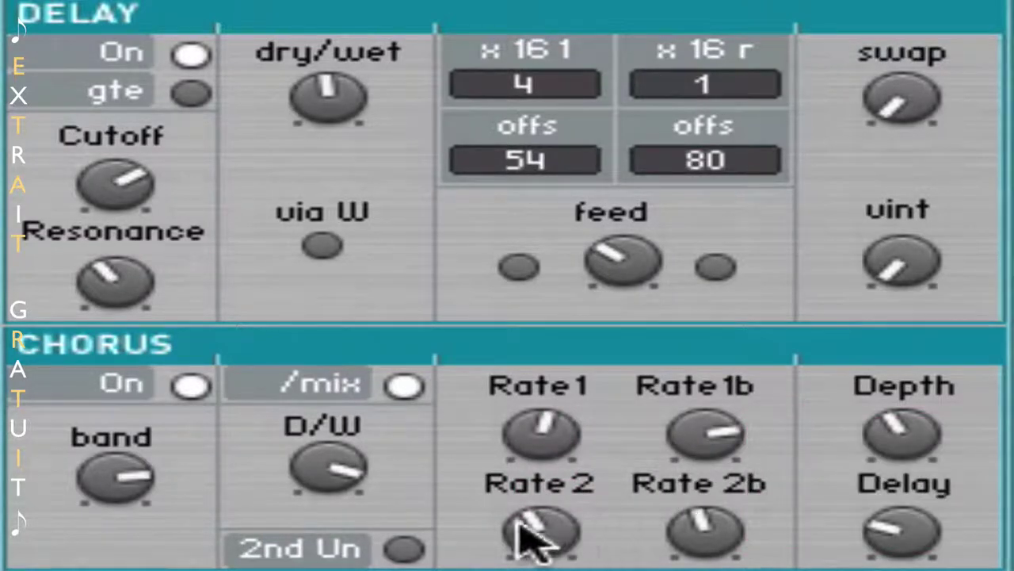
left_click_drag(525, 534, 556, 460)
left_click_drag(680, 531, 683, 458)
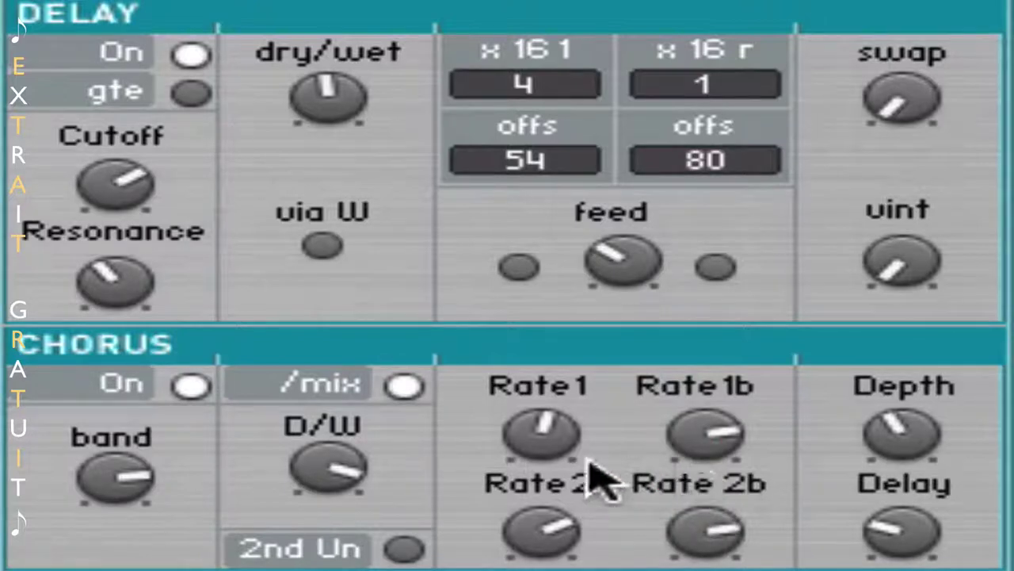
- Try the Chorus 2nd Un option on and off, and toggle the Chorus unit's main switch
left_click(404, 543)
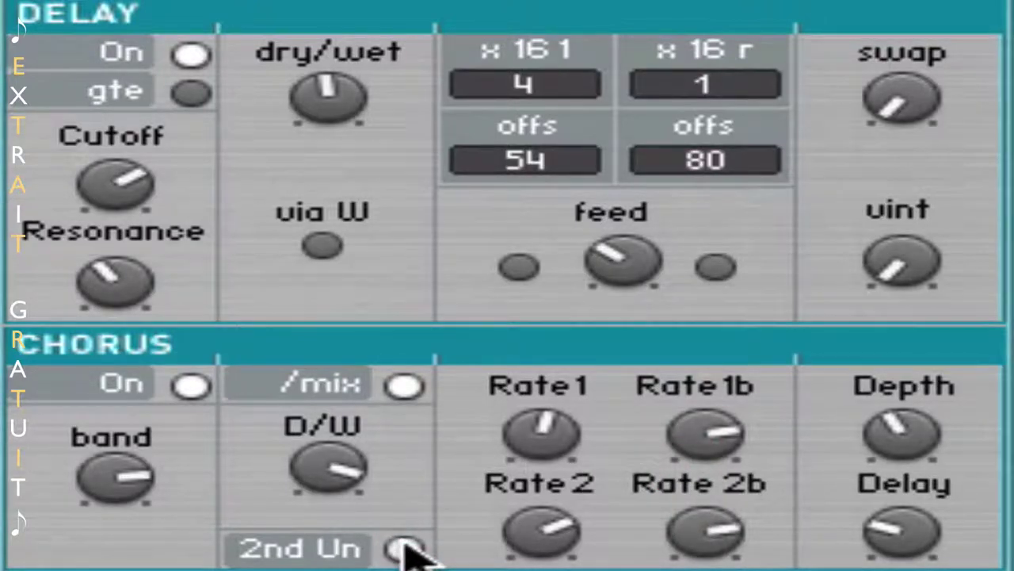
left_click(404, 547)
left_click(404, 547)
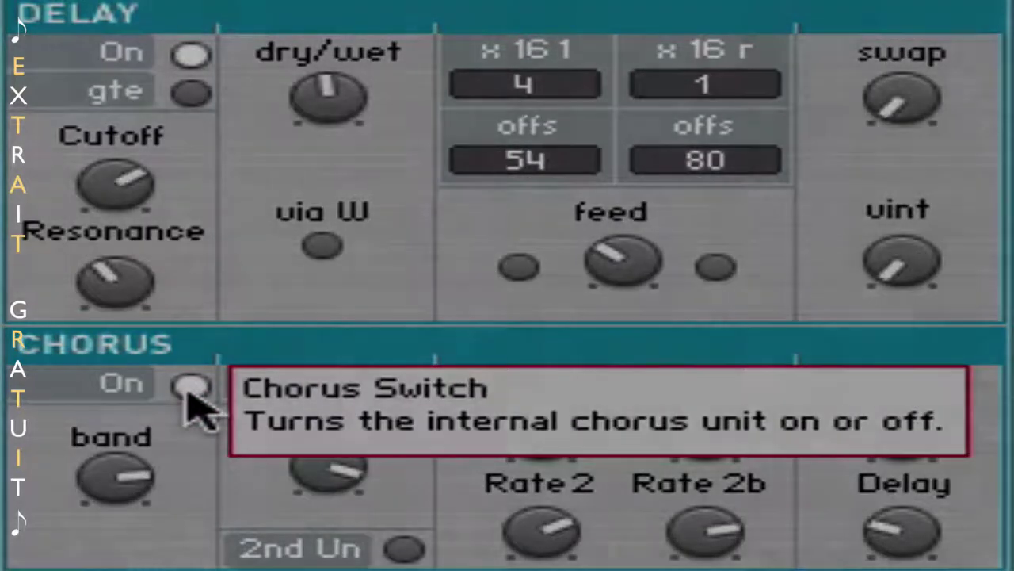
left_click(190, 388)
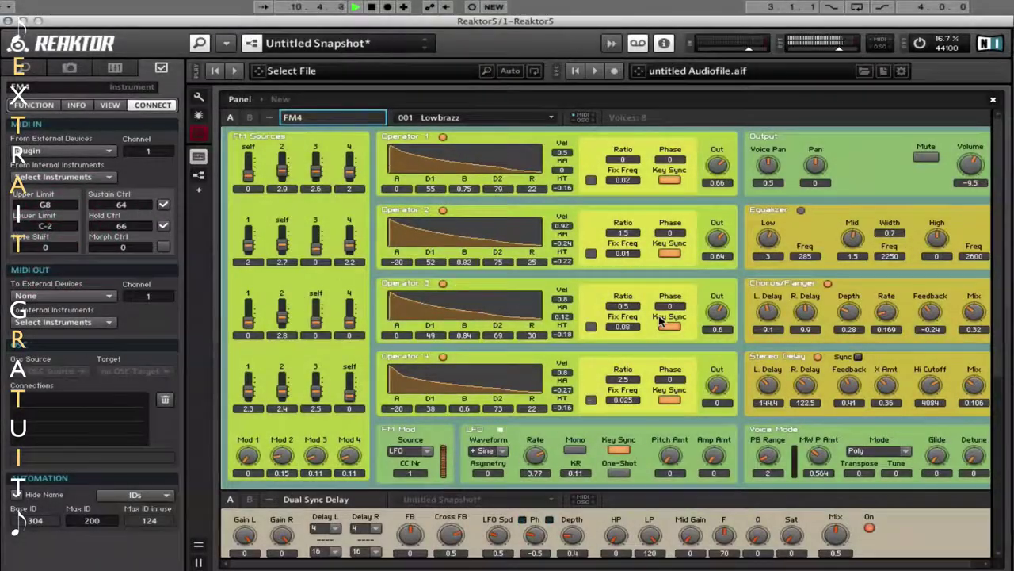
- Switch off the Dual Sync Delay and set Micro Space's Size to 39 and Mix to 0.29
scroll(662, 320, "down", 5)
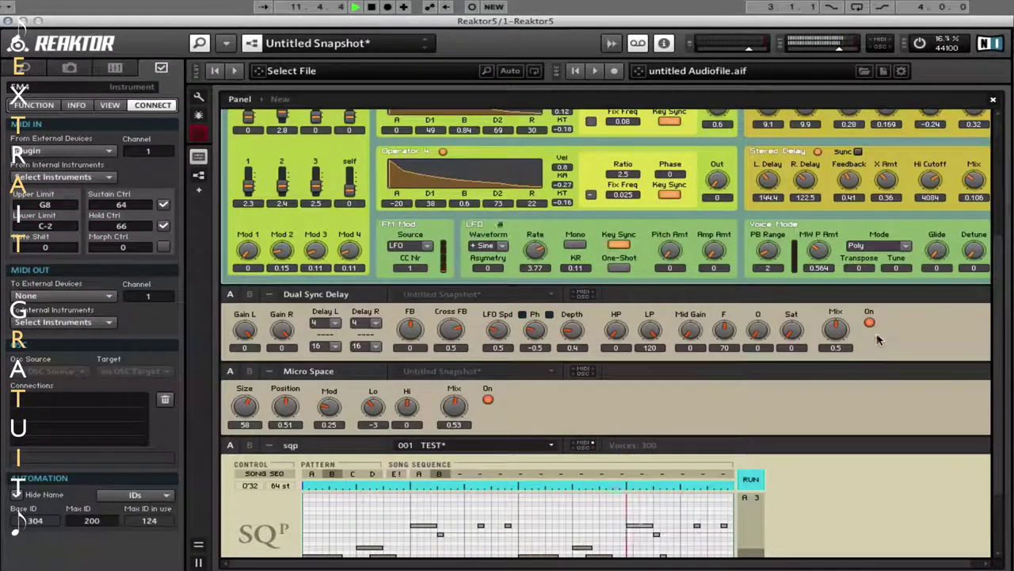
left_click(869, 322)
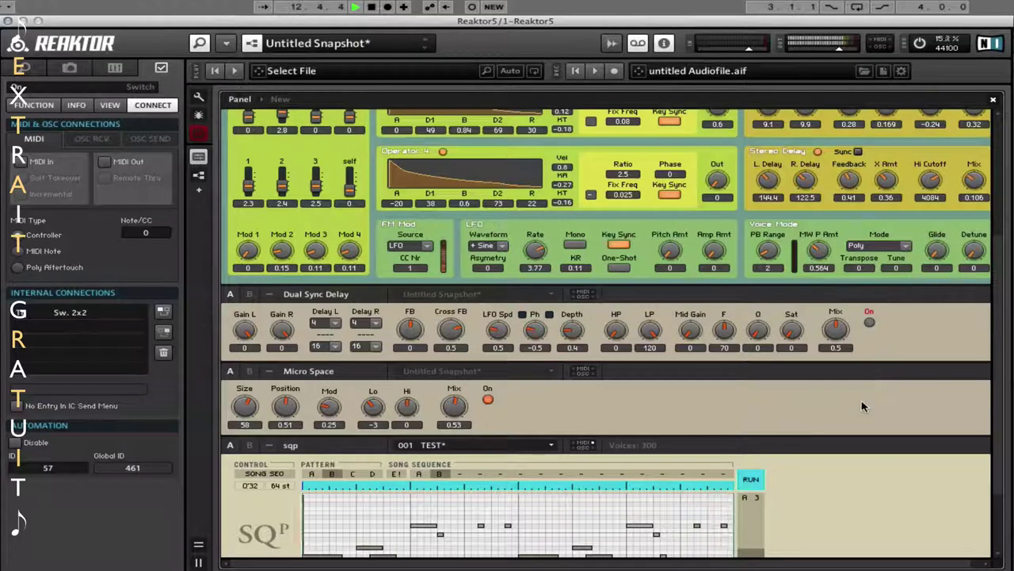
scroll(864, 406, "down", 2)
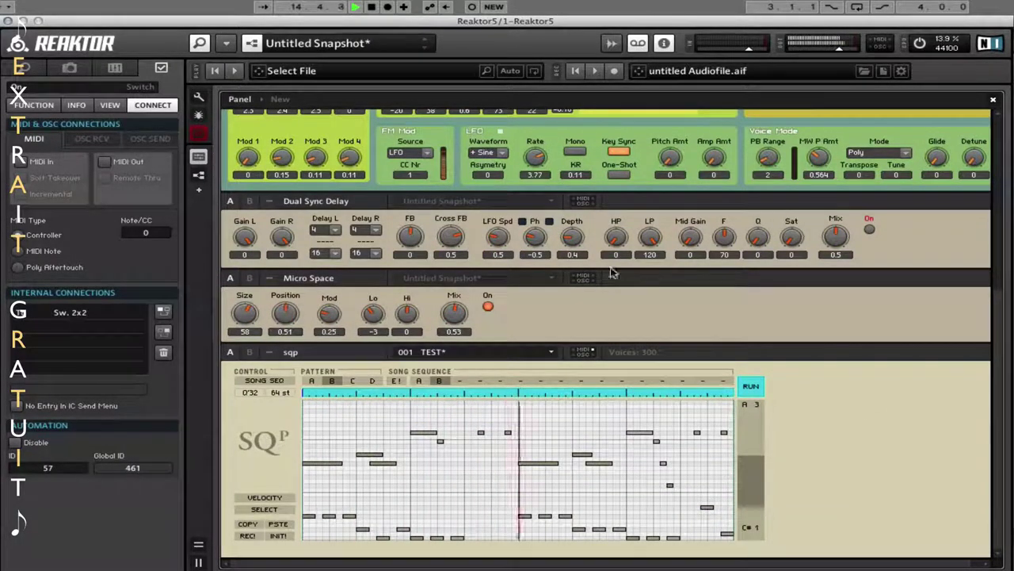
left_click_drag(245, 314, 242, 349)
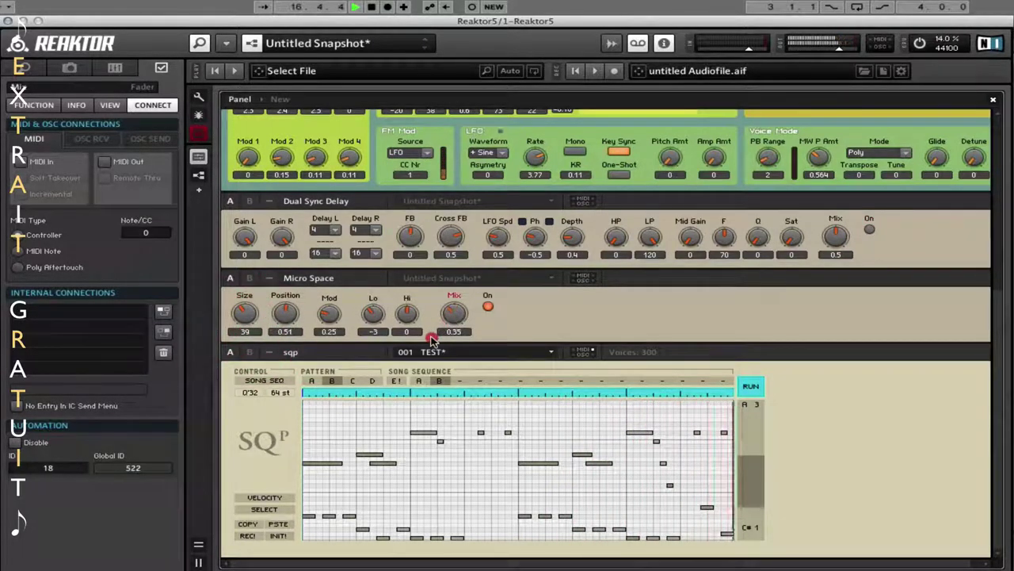
left_click_drag(458, 331, 458, 349)
- Test the Dual Sync Delay switched on while reducing its Mix to 0.16, and switch it back off
left_click_drag(826, 261, 827, 270)
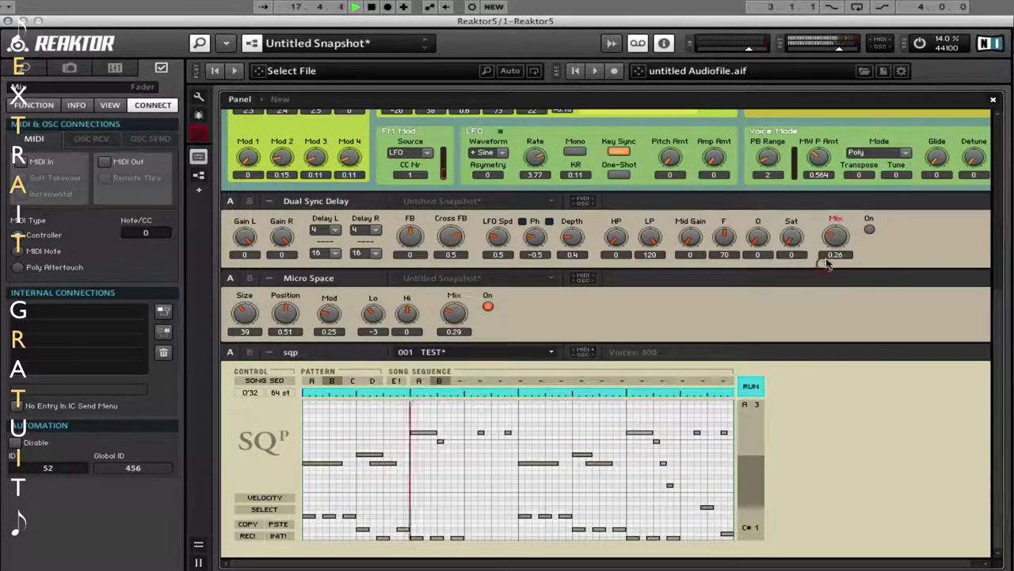
left_click(869, 229)
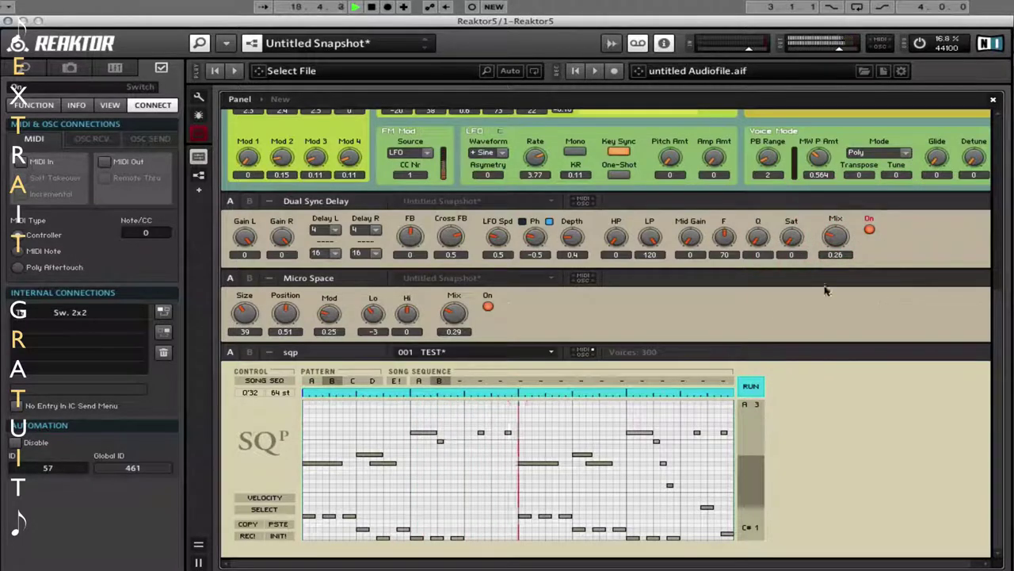
left_click(834, 252)
left_click_drag(834, 252, 834, 260)
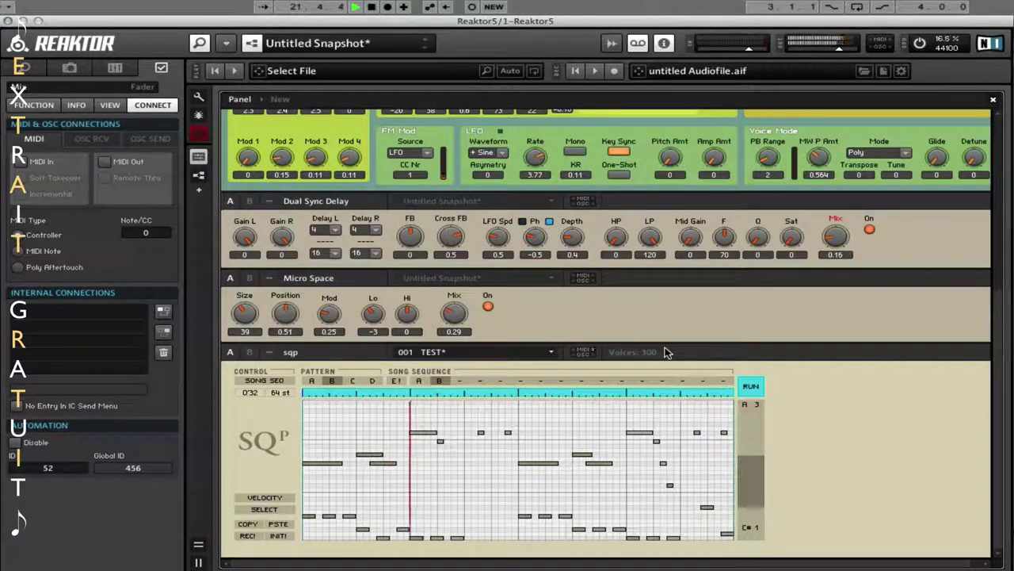
left_click(868, 229)
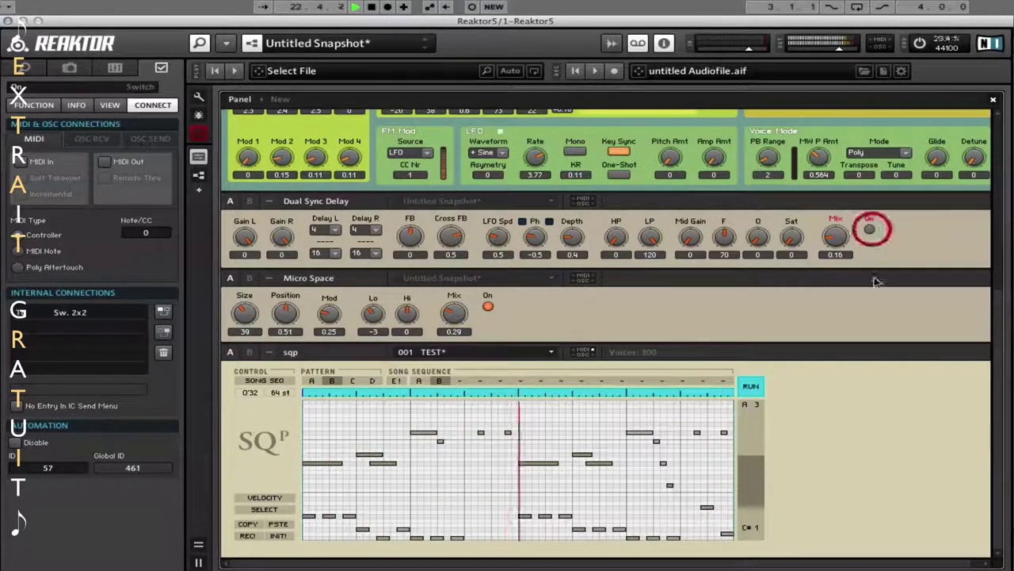
- Toggle the sqp sequencer's RUN off and back on to test it with the host transport, and stop playback
left_click(763, 384)
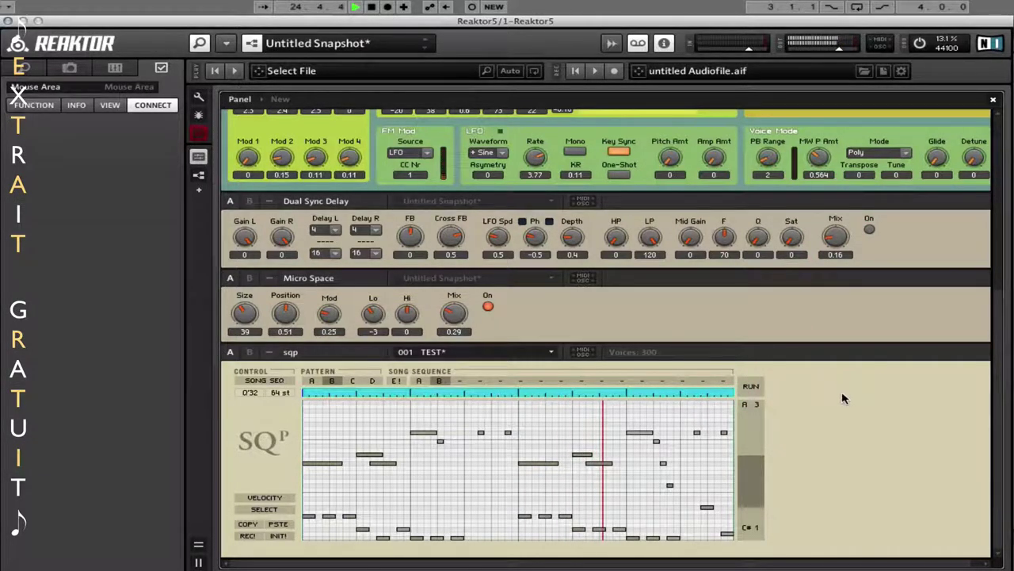
left_click(371, 7)
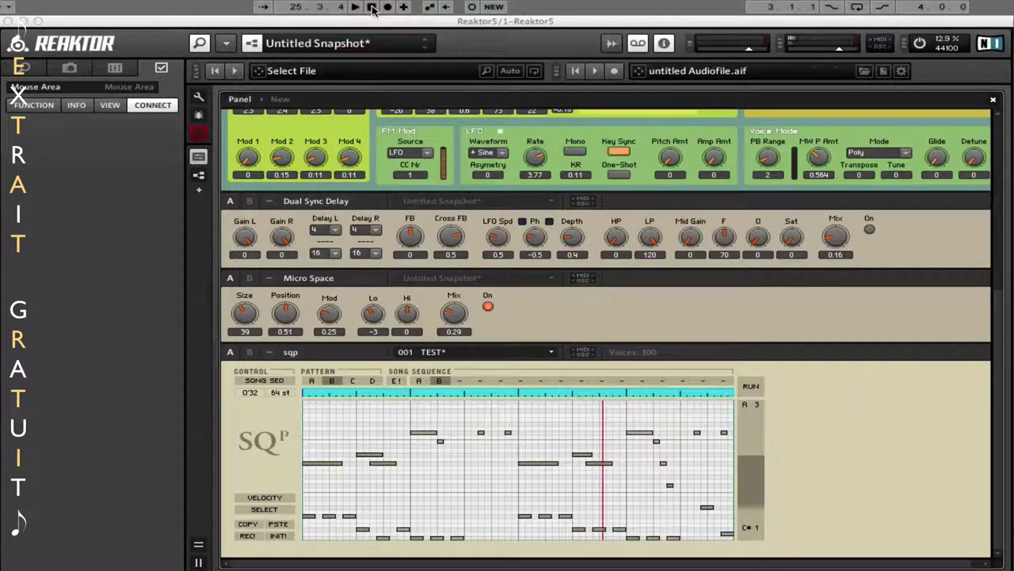
left_click(748, 388)
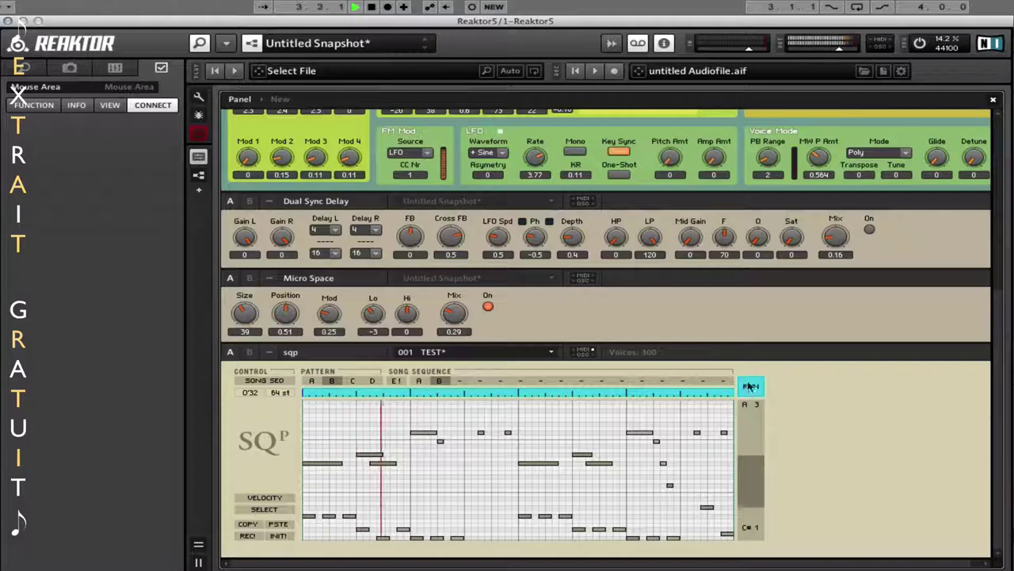
left_click(374, 8)
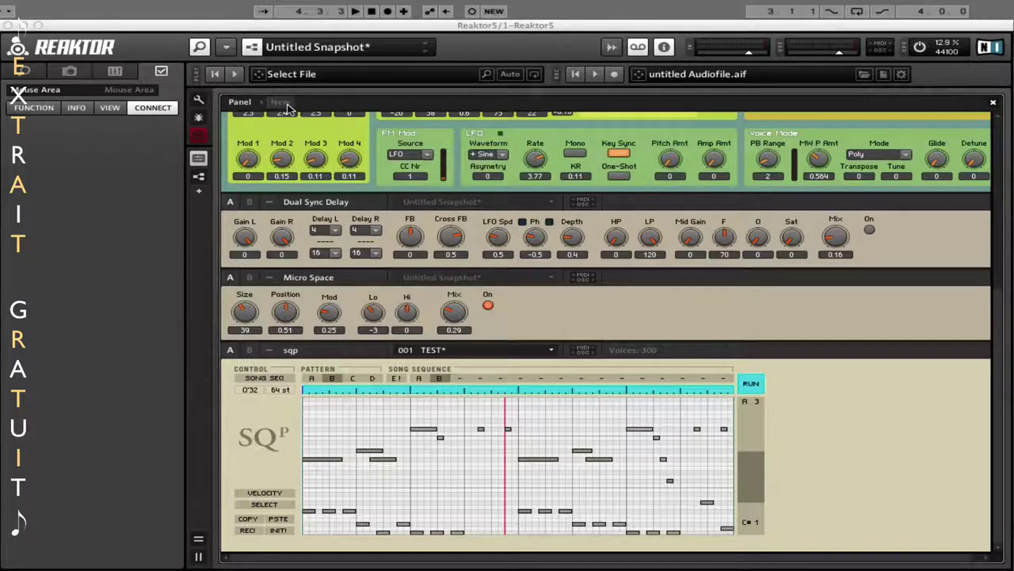
- Open the ensemble's structure view and delete the sqp sequencer
left_click(288, 106)
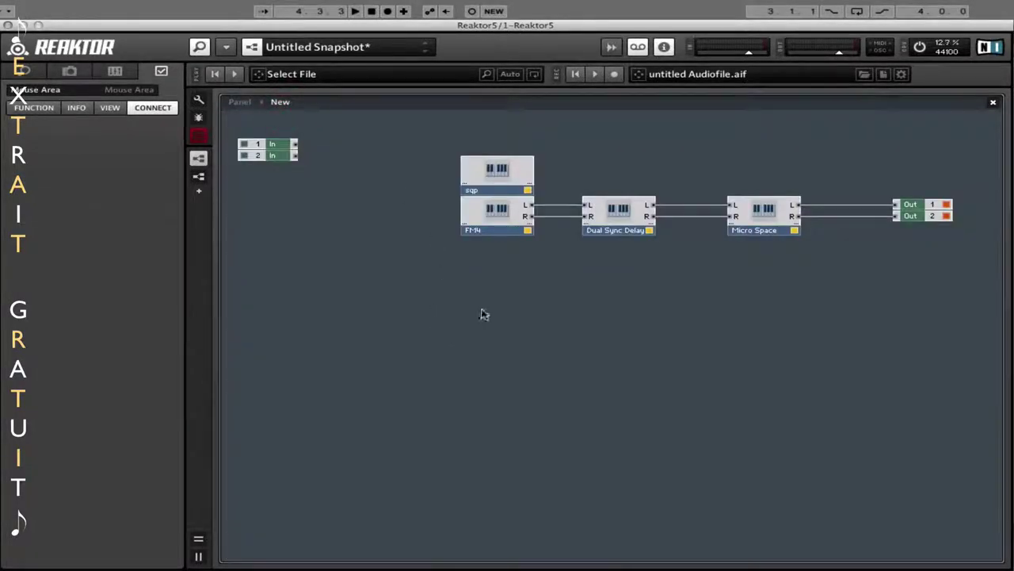
left_click(492, 174)
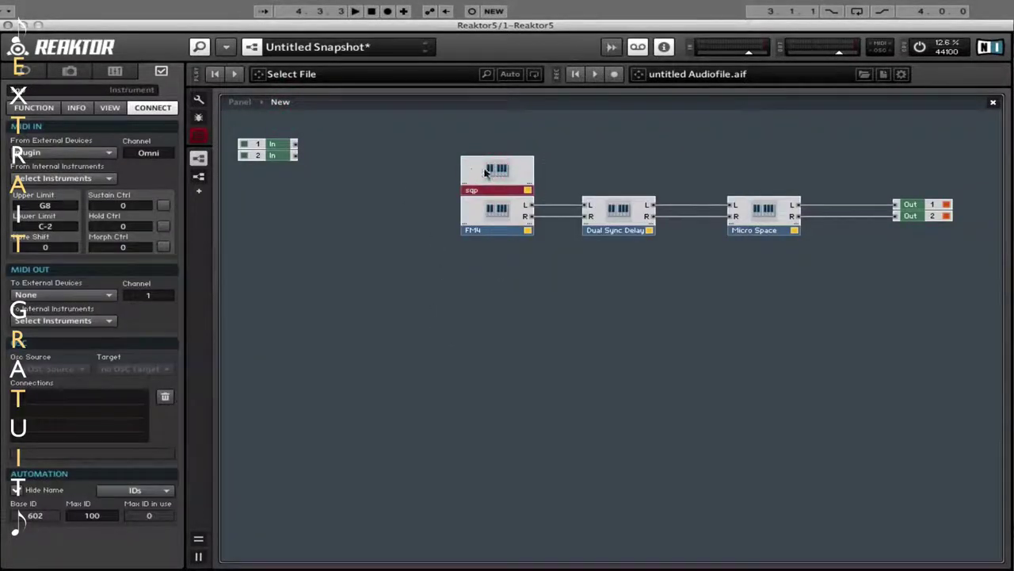
key("Delete")
- Insert the Spiral sequencer instrument into the ensemble and place it above FM4
right_click(288, 238)
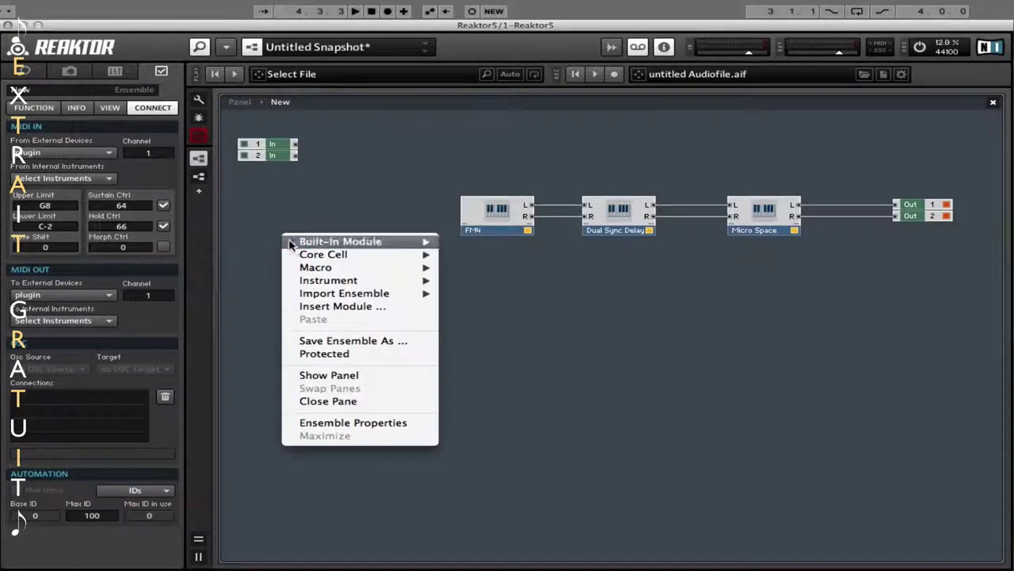
mouse_move(321, 281)
mouse_move(527, 397)
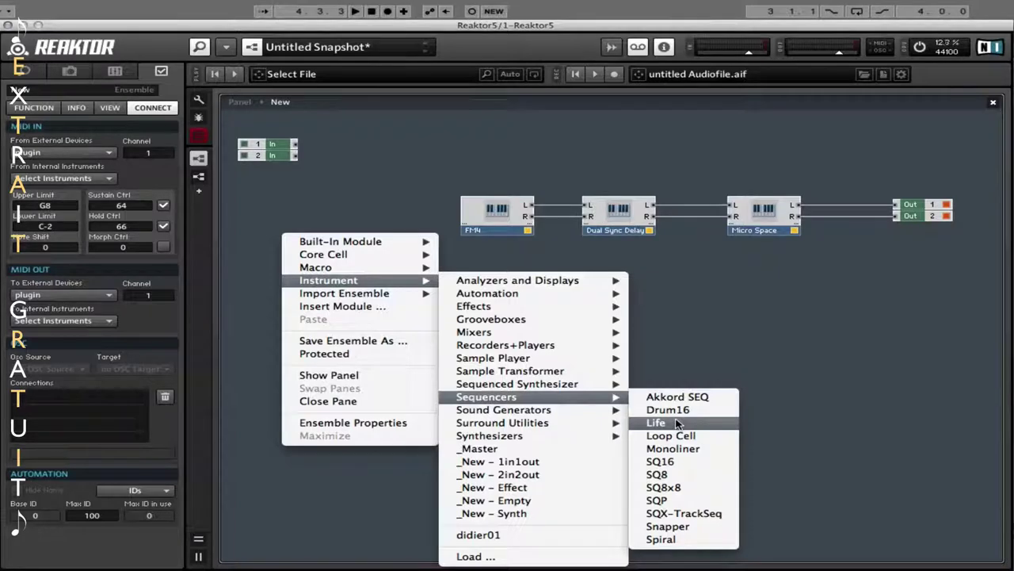
left_click(661, 540)
left_click_drag(343, 264, 502, 178)
- Return to the panel view and set FM4 to receive its internal MIDI input from Spiral
left_click(239, 102)
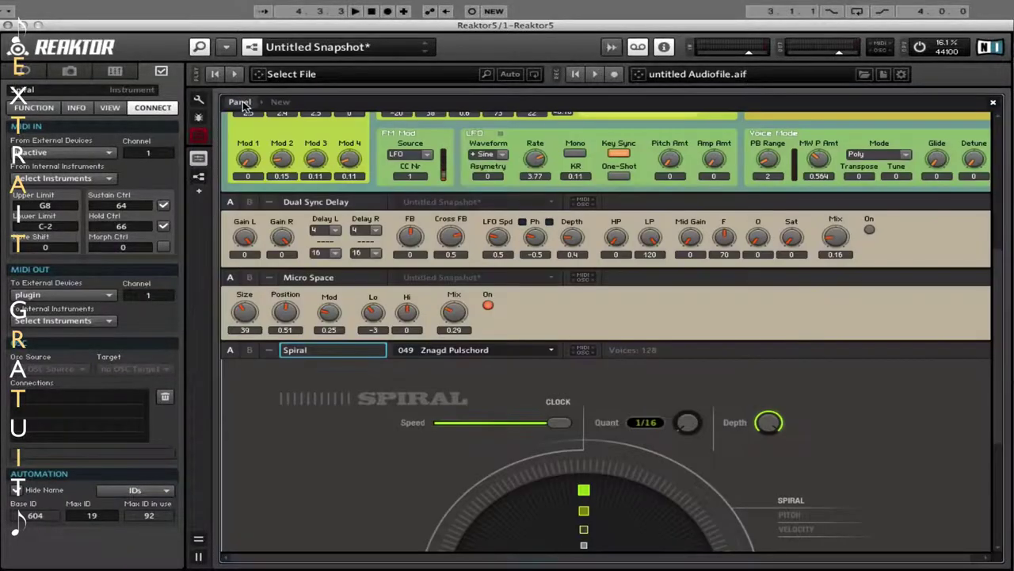
scroll(473, 407, "down", 5)
scroll(475, 407, "up", 10)
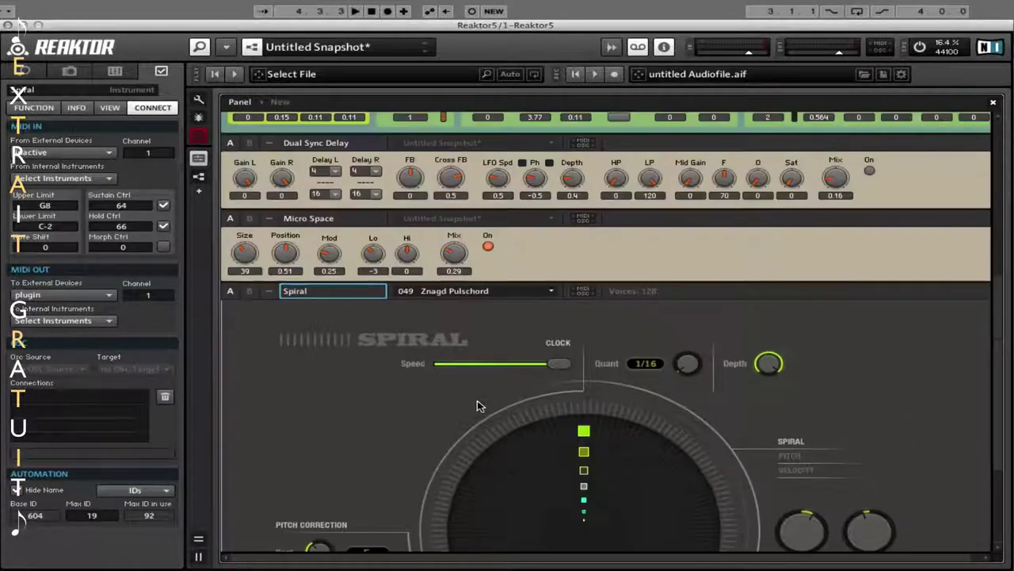
scroll(472, 400, "up", 3)
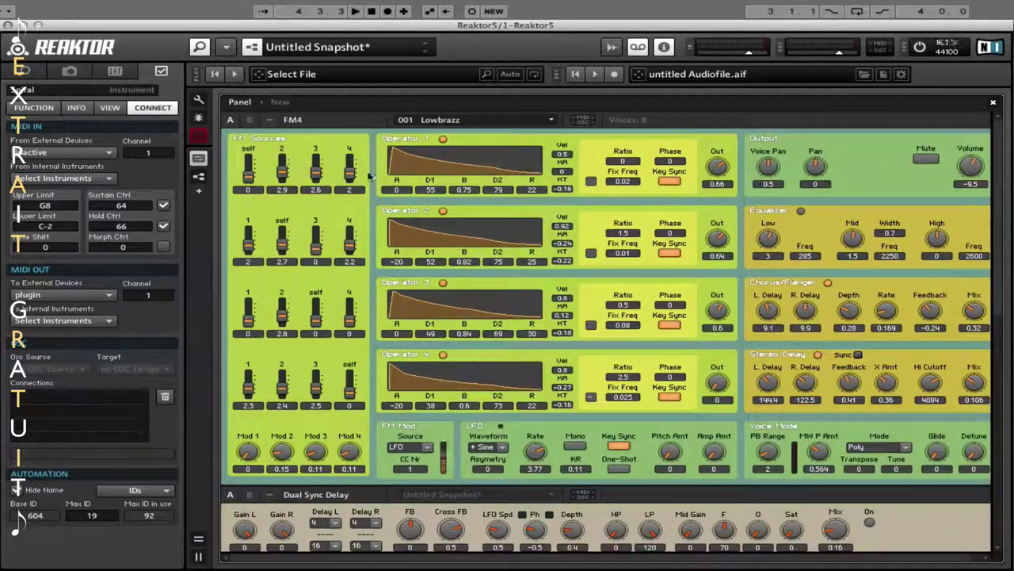
left_click(320, 129)
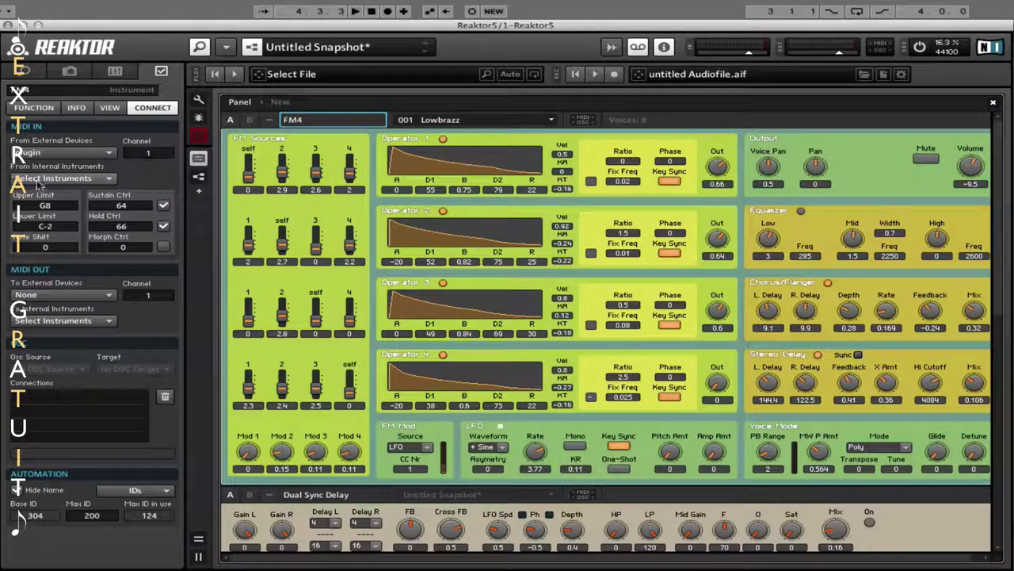
left_click(63, 179)
left_click(40, 246)
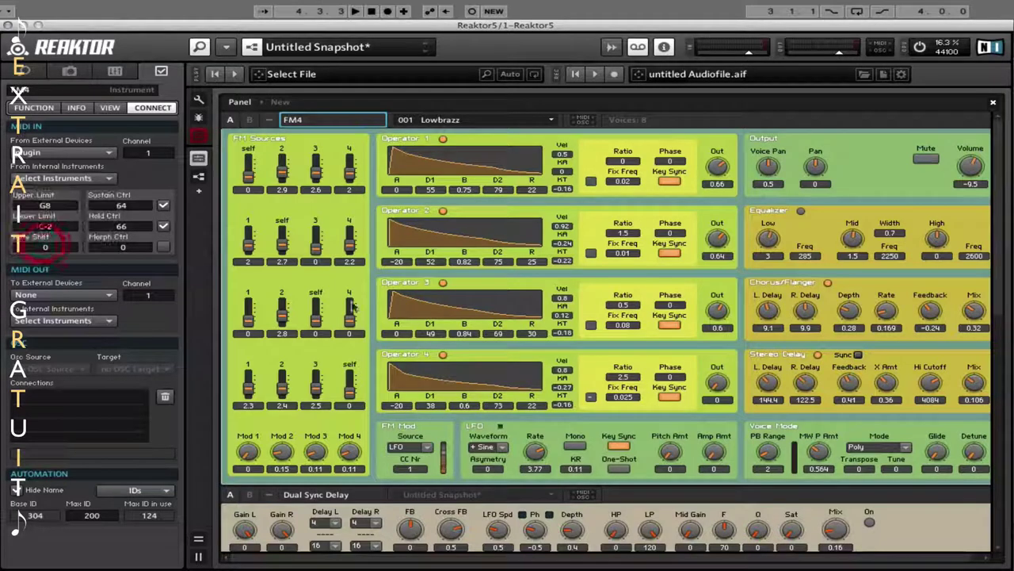
- Load the Feel the Spiral 1 snapshot from Bank 1 into Spiral and start host playback
scroll(515, 376, "down", 10)
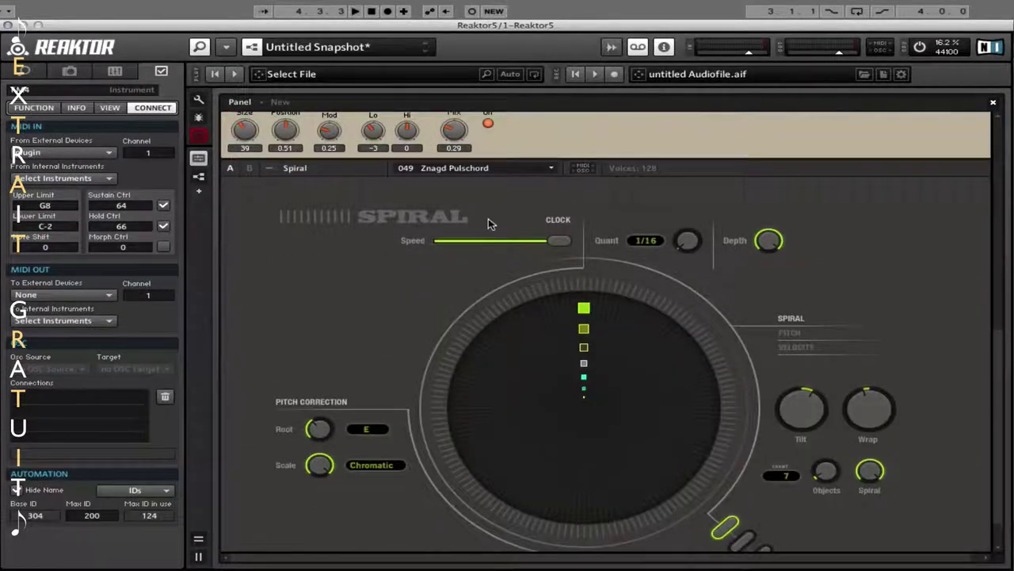
left_click(488, 169)
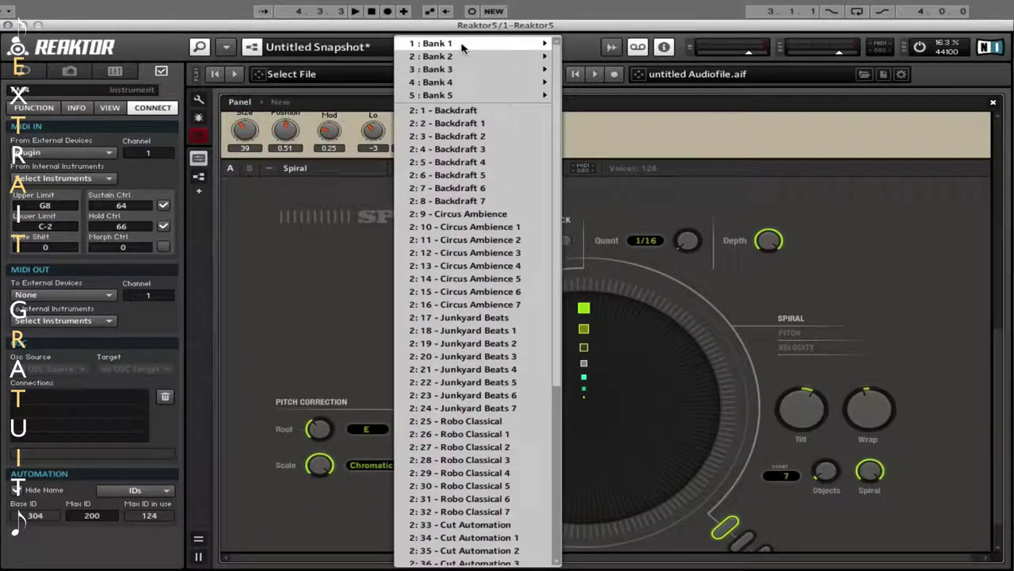
mouse_move(468, 45)
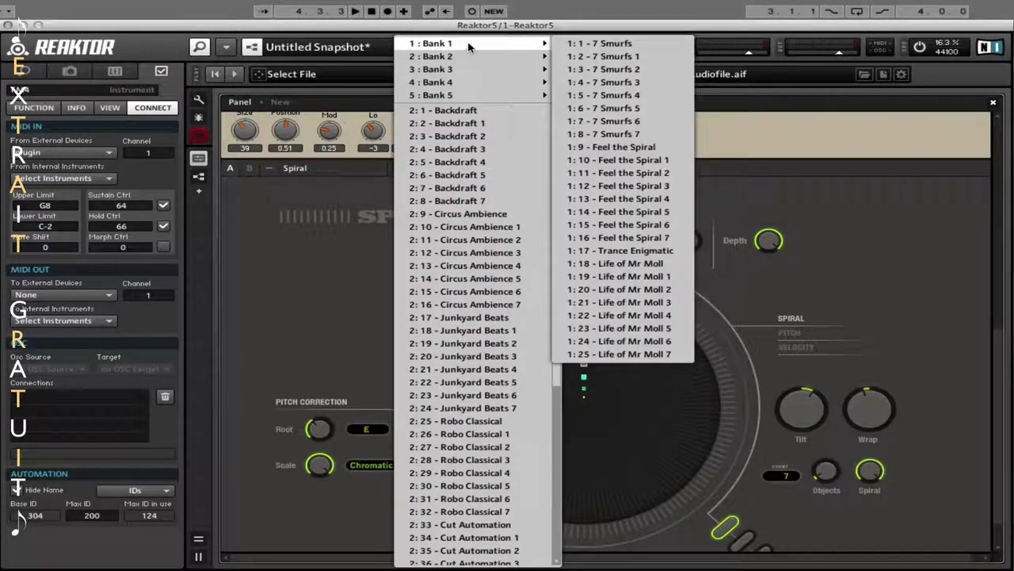
left_click(624, 162)
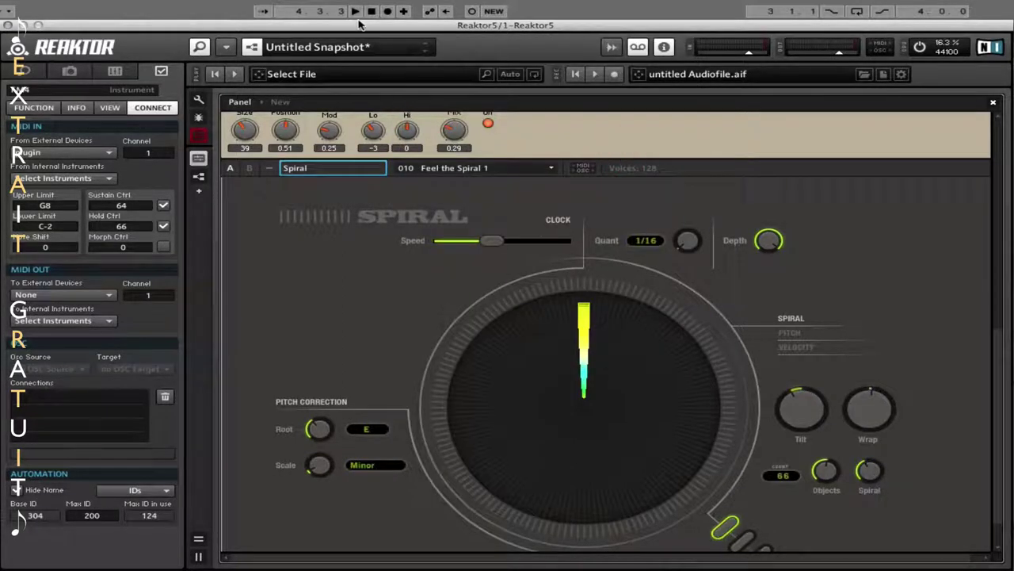
left_click(355, 11)
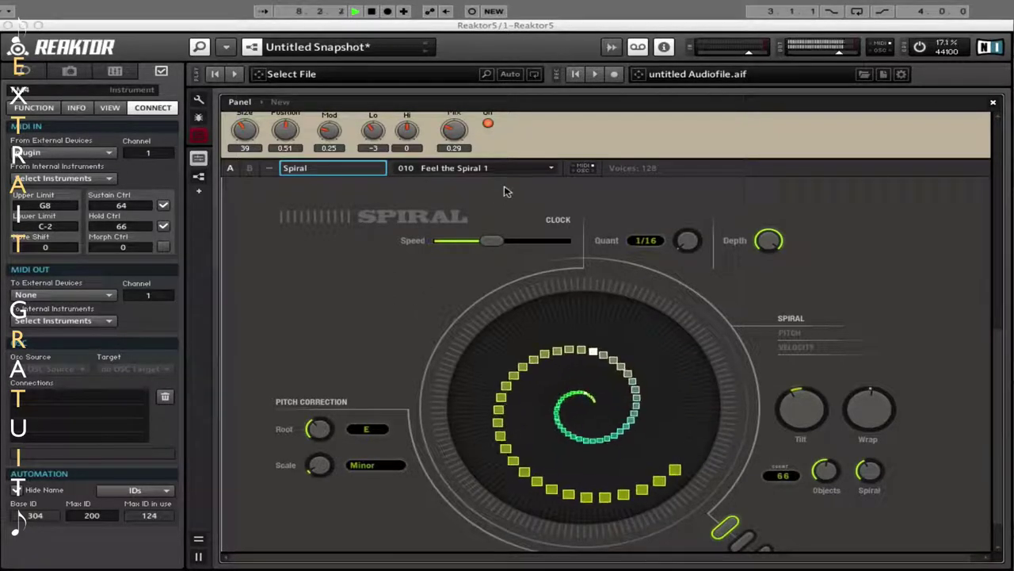
scroll(559, 173, "up", 2)
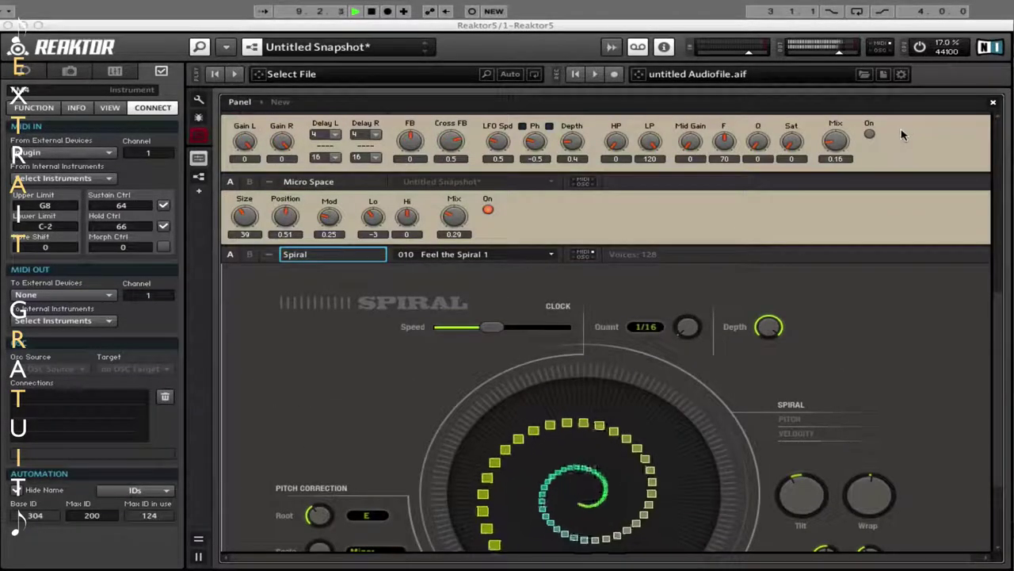
scroll(725, 357, "down", 2)
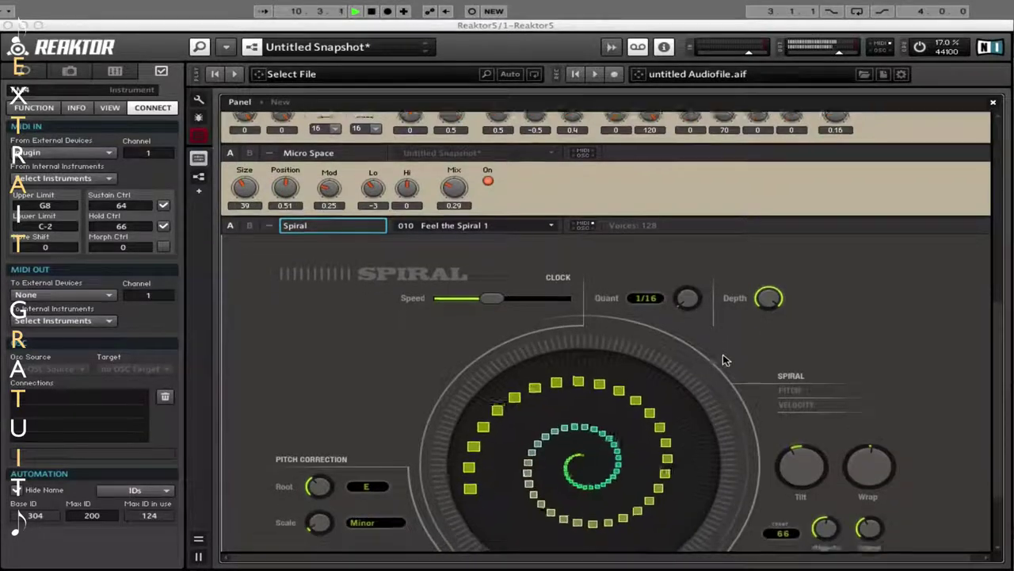
scroll(725, 357, "down", 2)
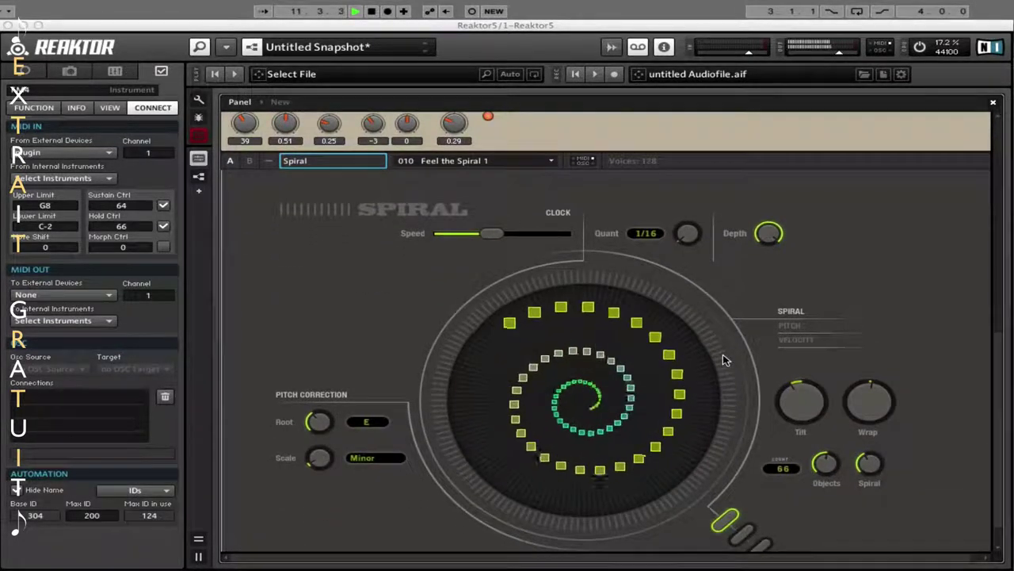
- Load the Feel the Spiral 4 snapshot from Bank 1 into Spiral, listen to it, and stop host playback
left_click(552, 166)
mouse_move(513, 182)
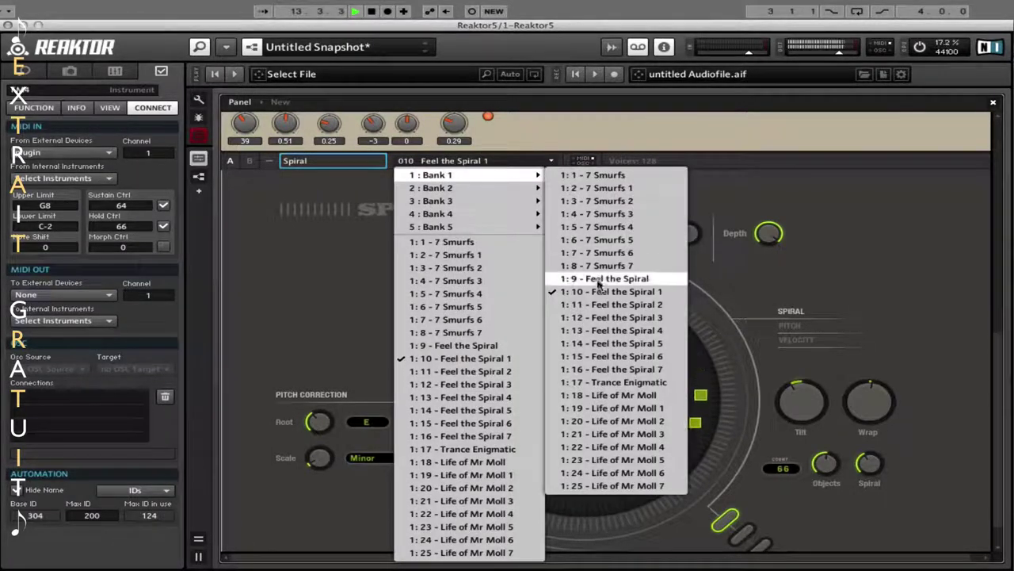
left_click(596, 331)
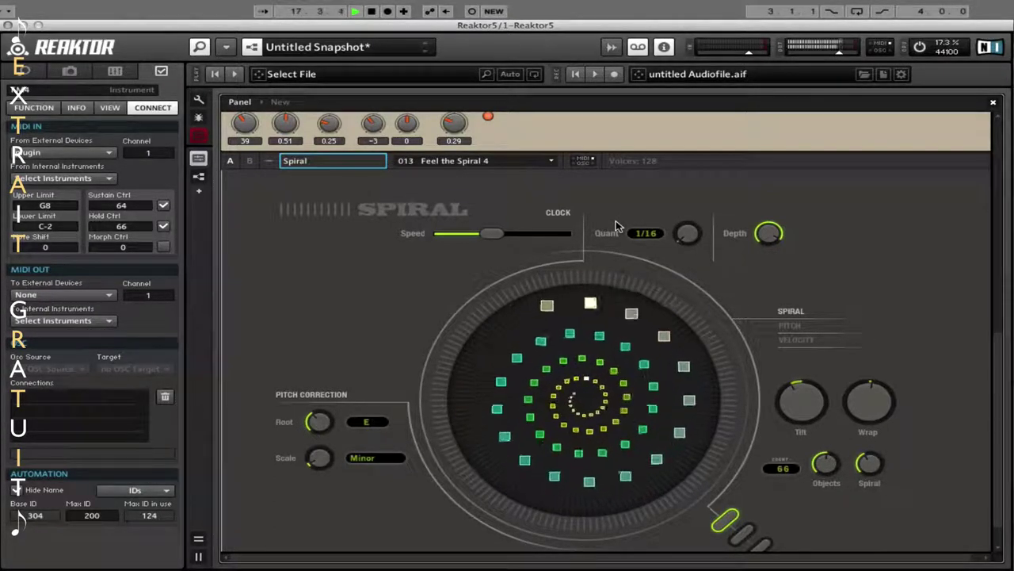
scroll(615, 223, "down", 2)
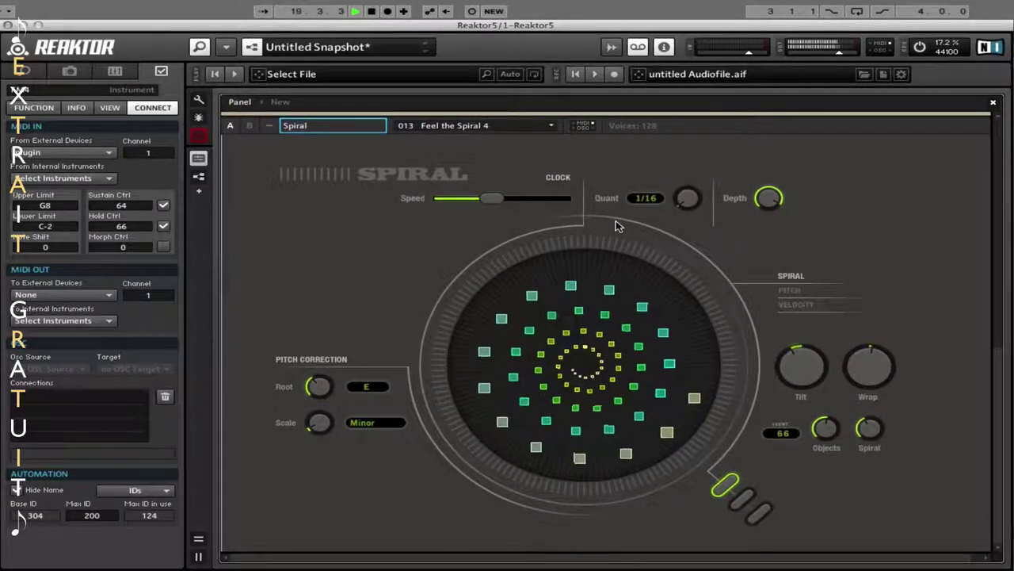
scroll(616, 225, "up", 3)
scroll(617, 226, "up", 15)
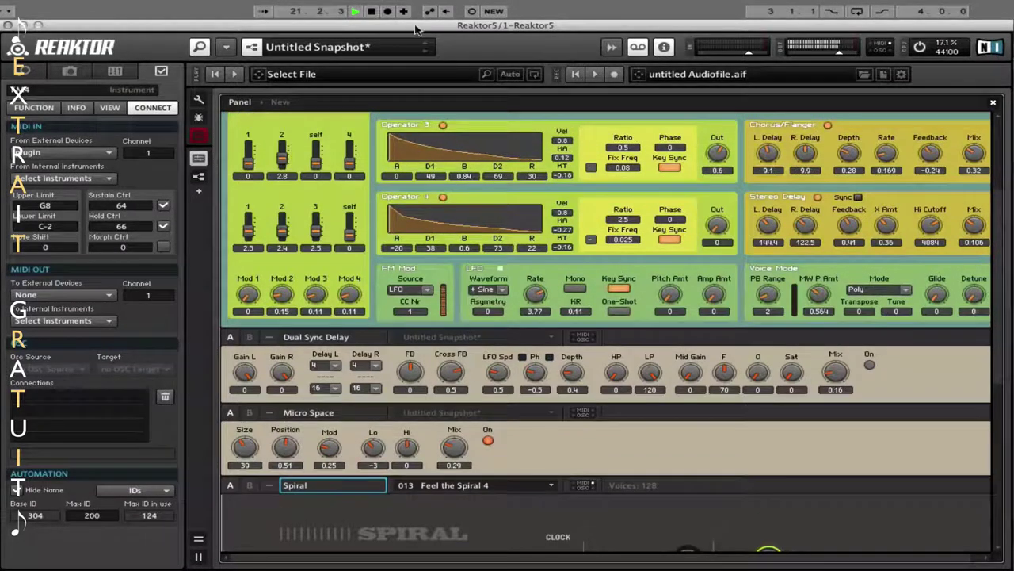
left_click(371, 11)
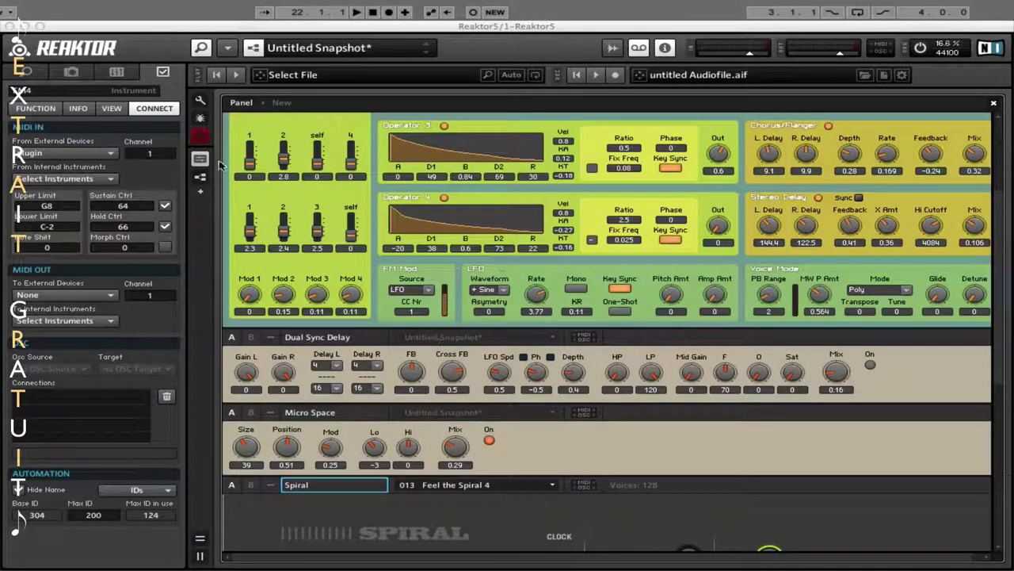
- Append an ensemble-level snapshot named DidFM4 SEQ to Bank 1 and check it in the ensemble's snapshot list
left_click(72, 73)
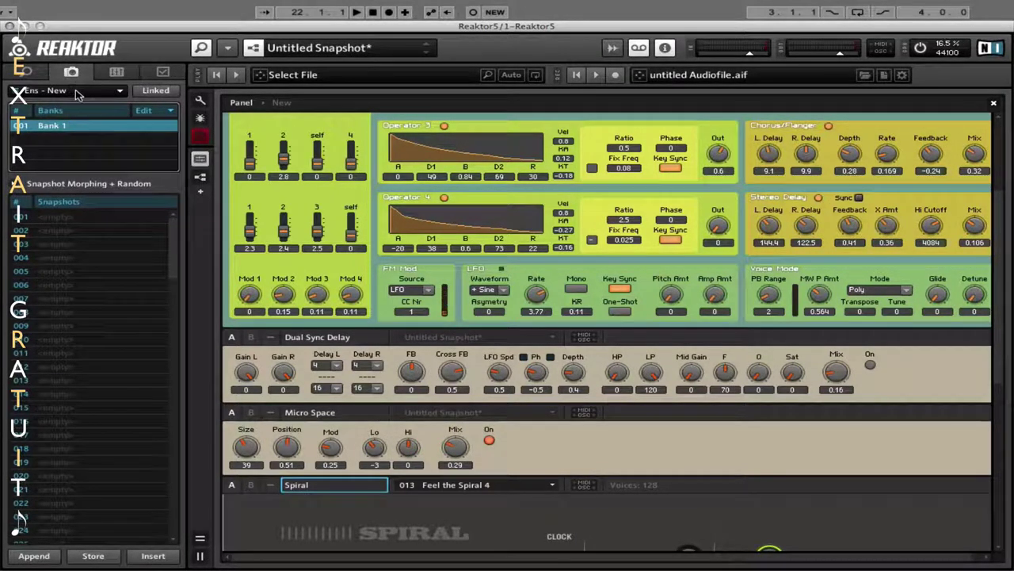
left_click(76, 93)
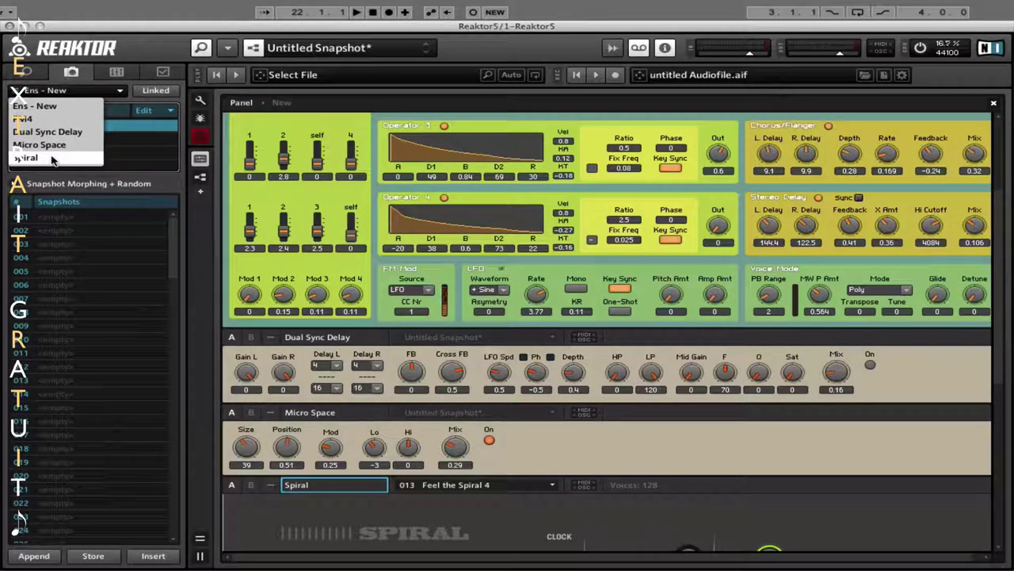
left_click(52, 105)
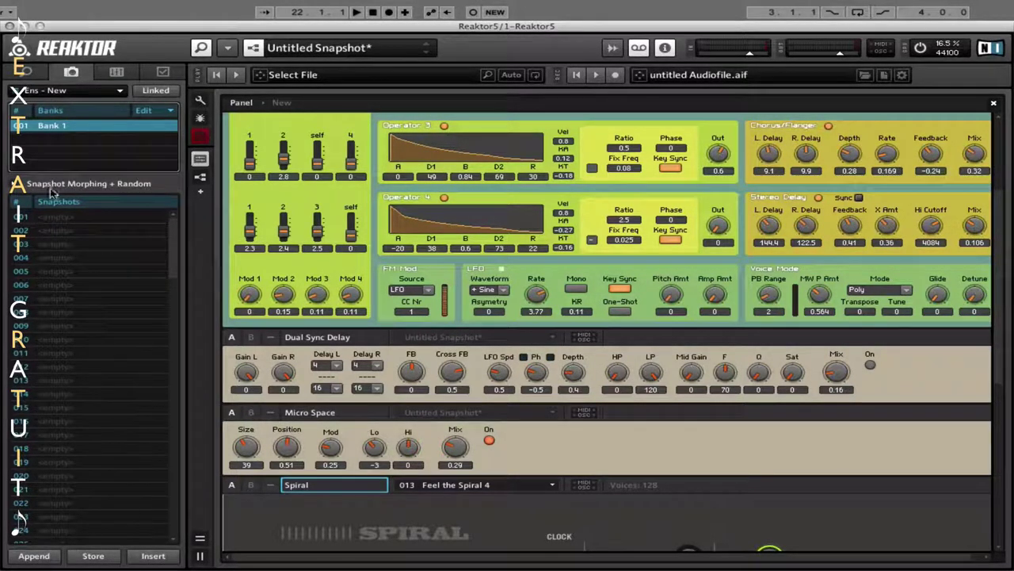
left_click(33, 556)
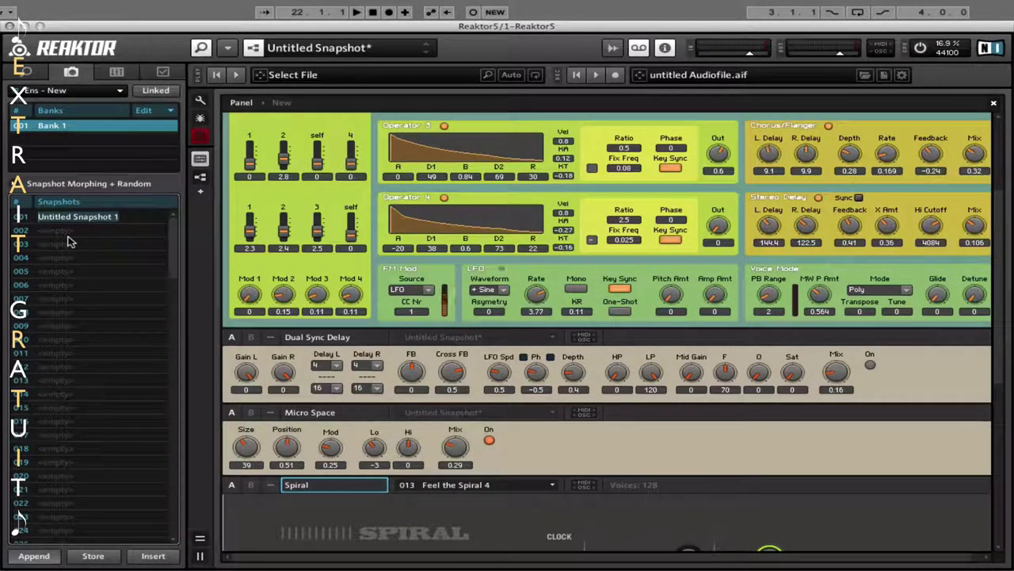
type("D")
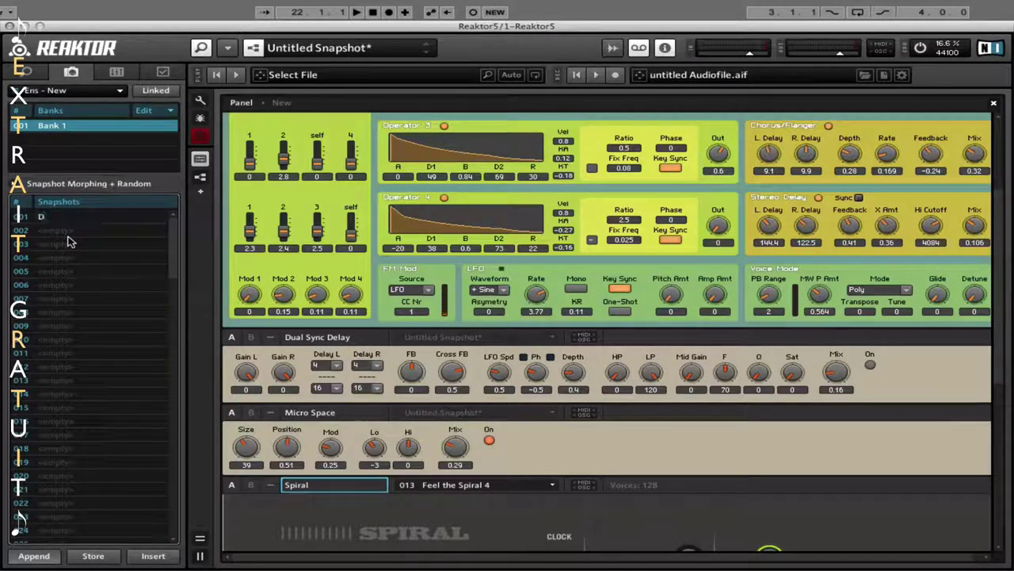
type("idF")
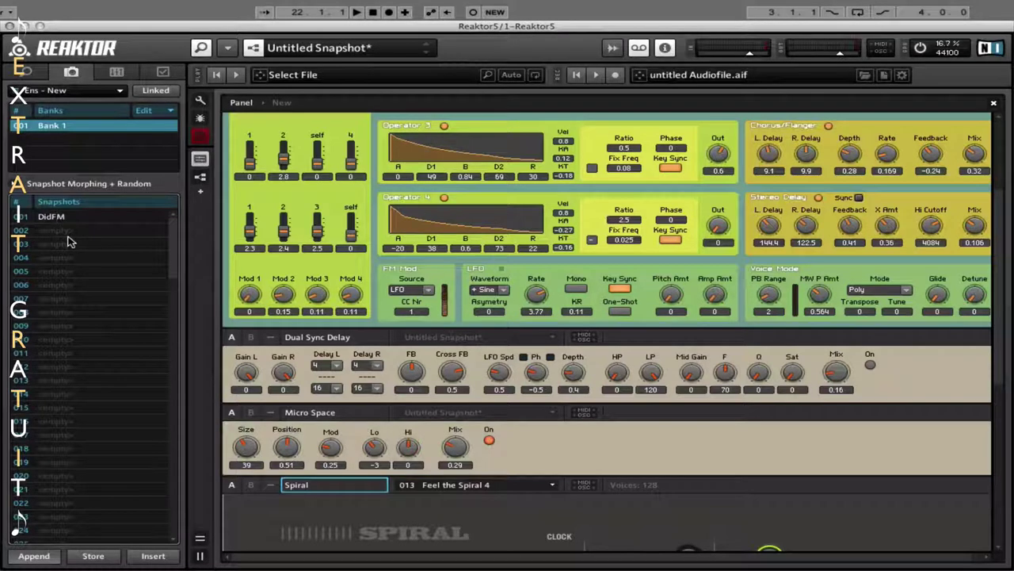
type("M4")
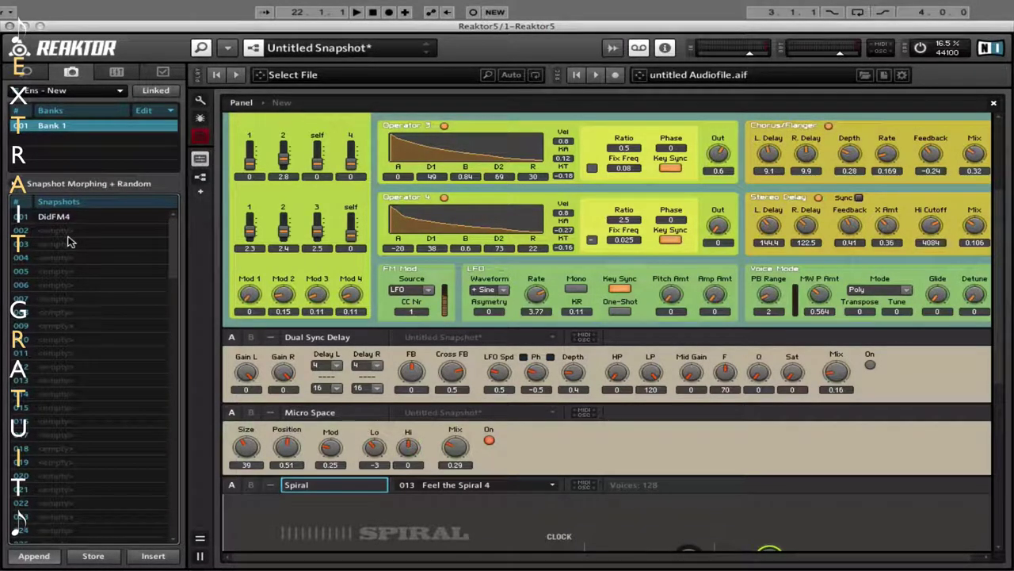
type(" 5")
type("EQ")
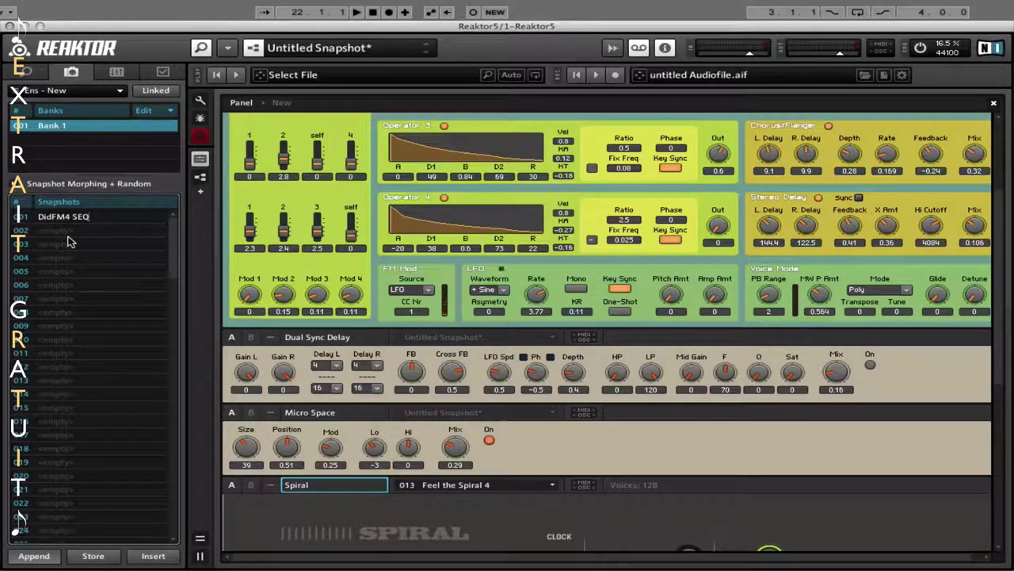
key("Return")
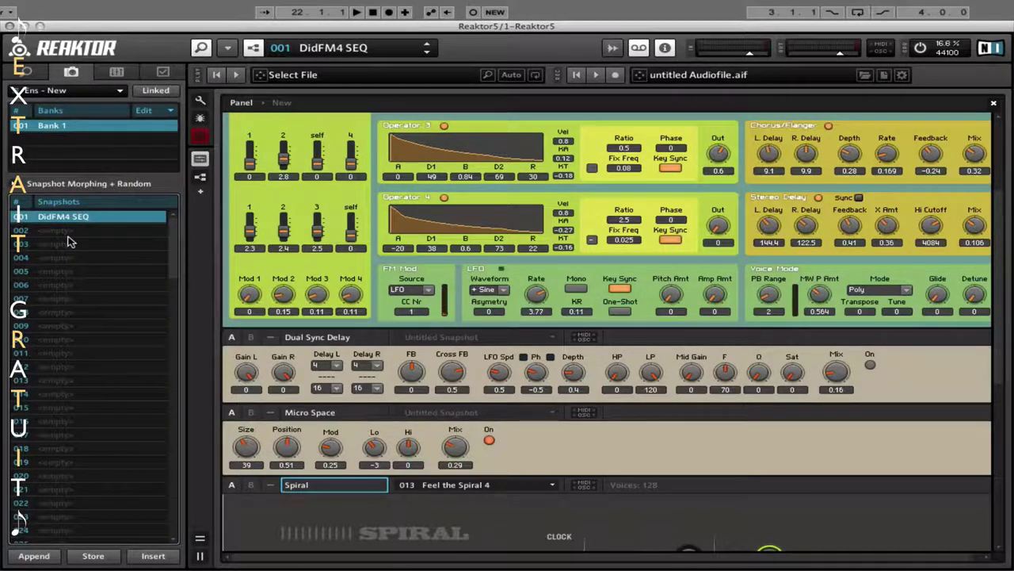
left_click(366, 49)
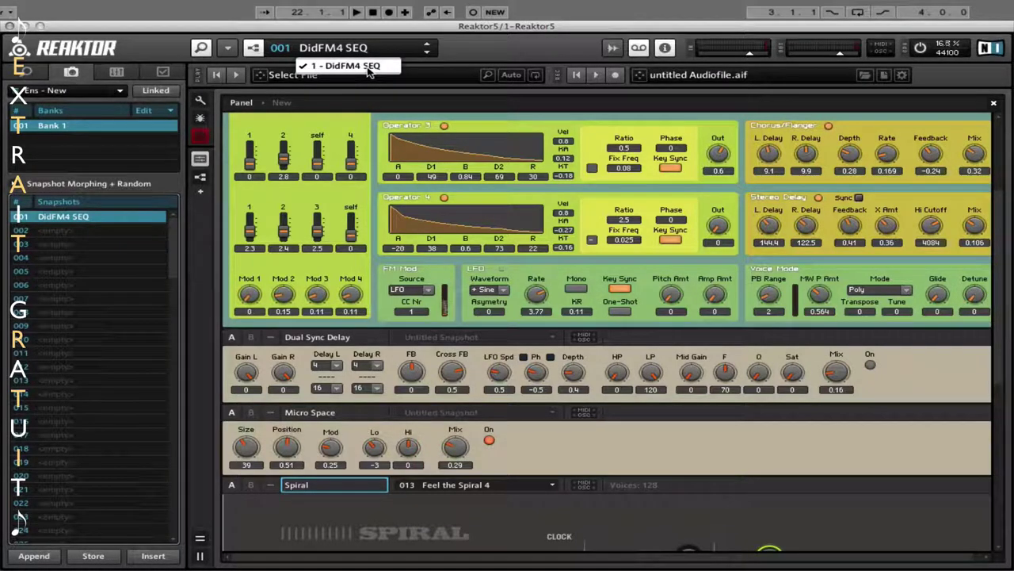
left_click(353, 127)
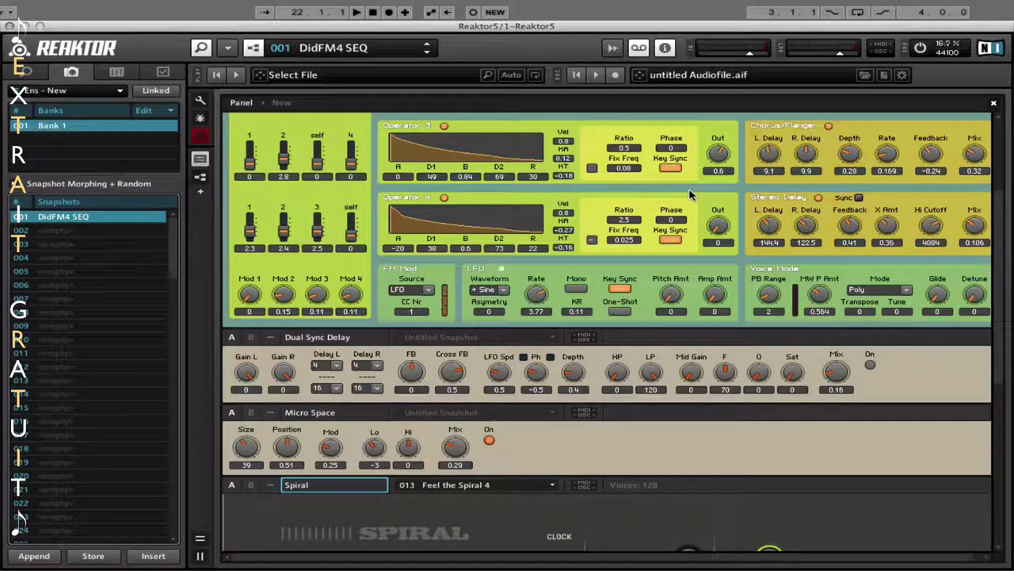
- Load the E-Piano snapshot into FM4 and start host playback
scroll(672, 193, "up", 5)
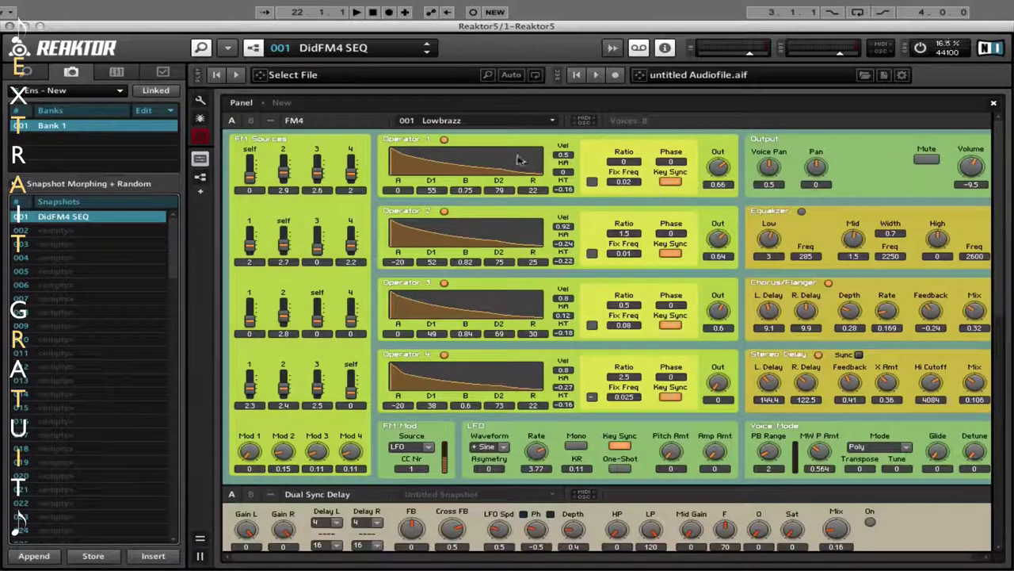
left_click(501, 123)
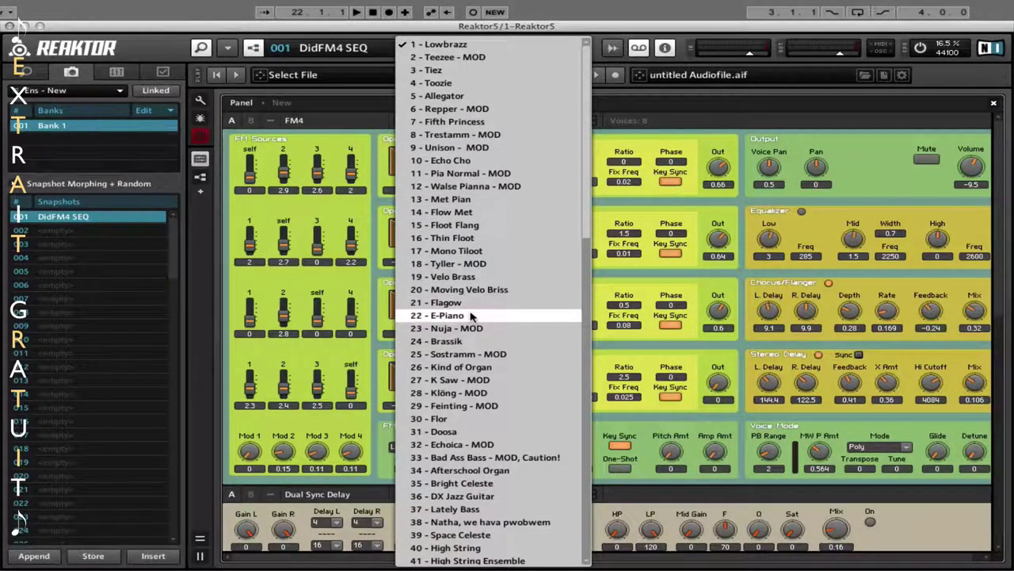
left_click(471, 315)
left_click(357, 13)
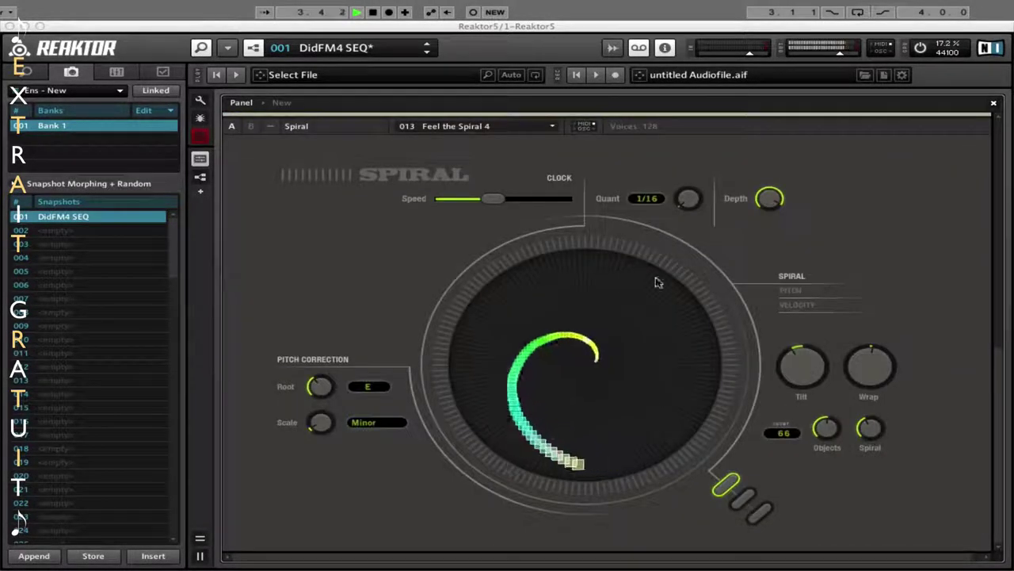
- Load the 7 Smurfs 4 snapshot from Bank 1 into Spiral and stop host playback
scroll(607, 206, "up", 5)
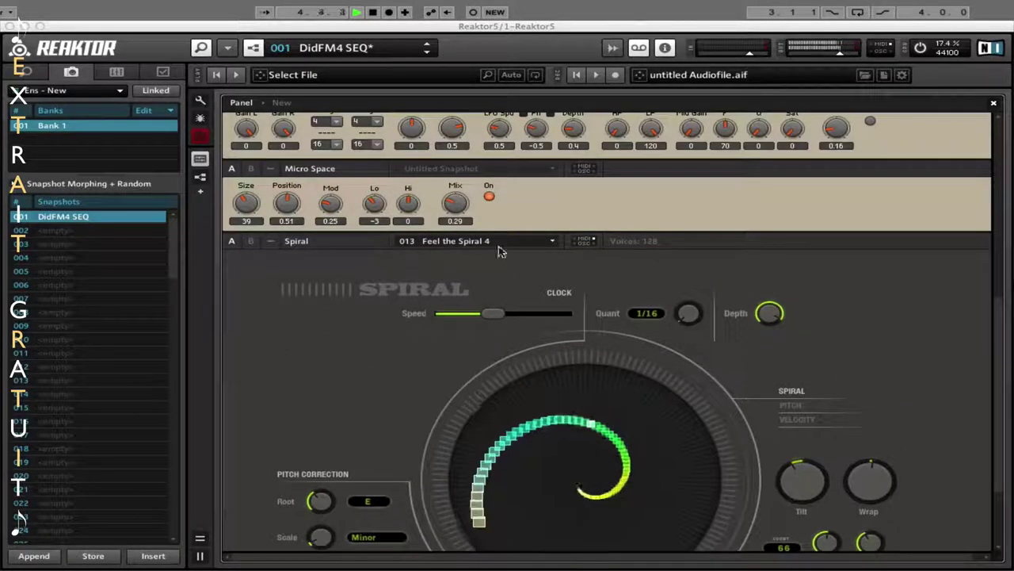
left_click(525, 241)
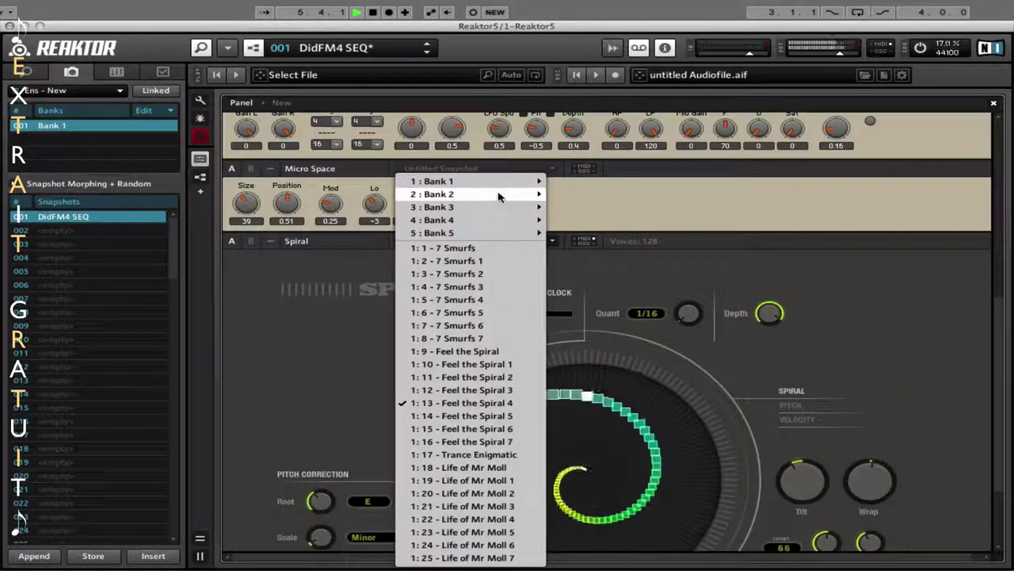
mouse_move(496, 179)
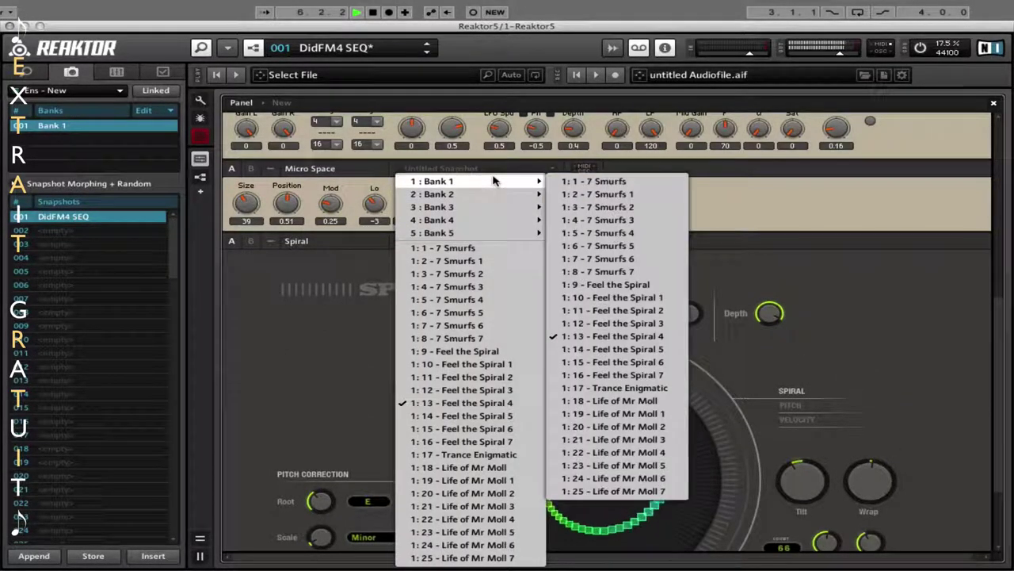
left_click(611, 234)
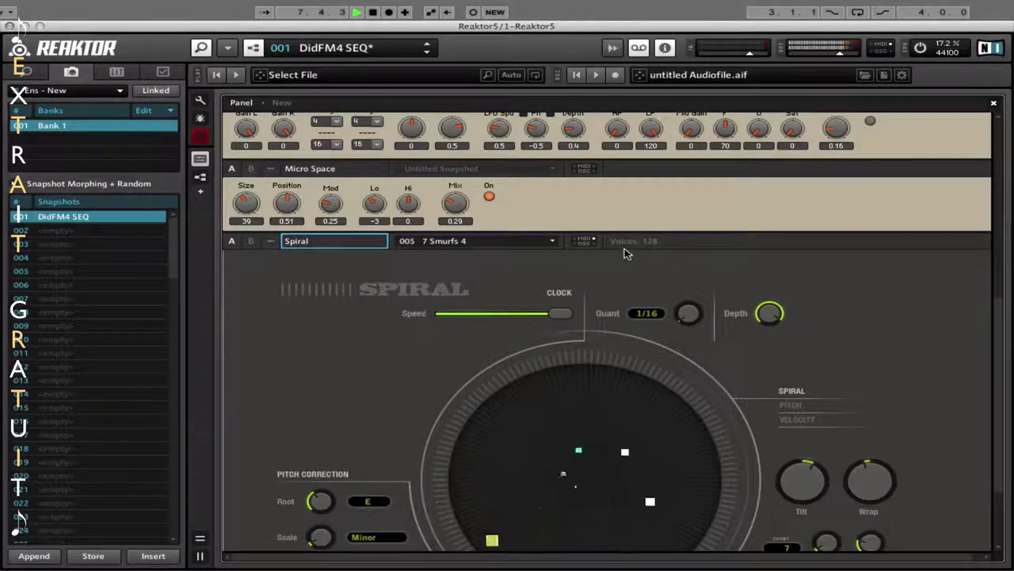
scroll(628, 252, "up", 5)
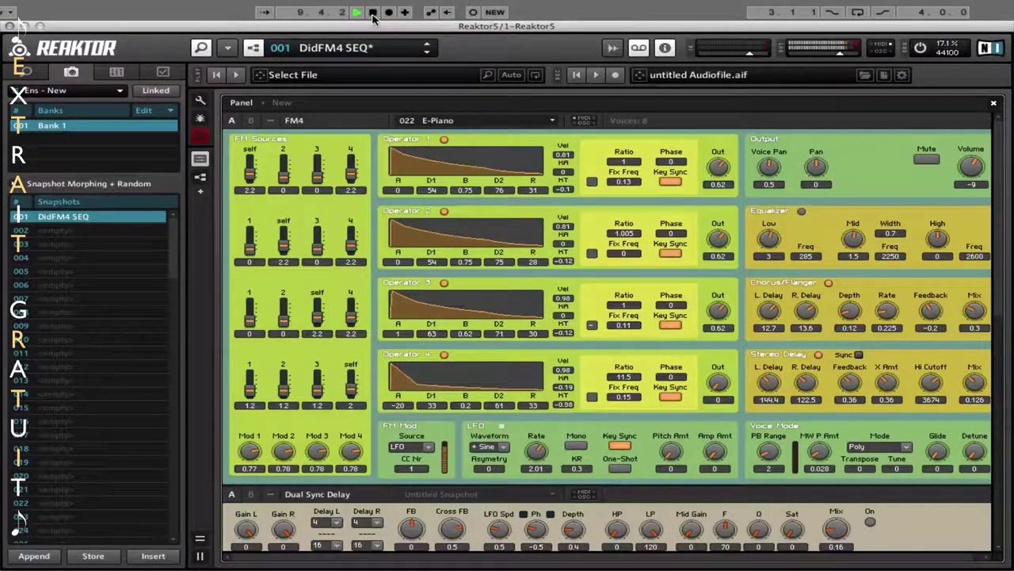
left_click(373, 13)
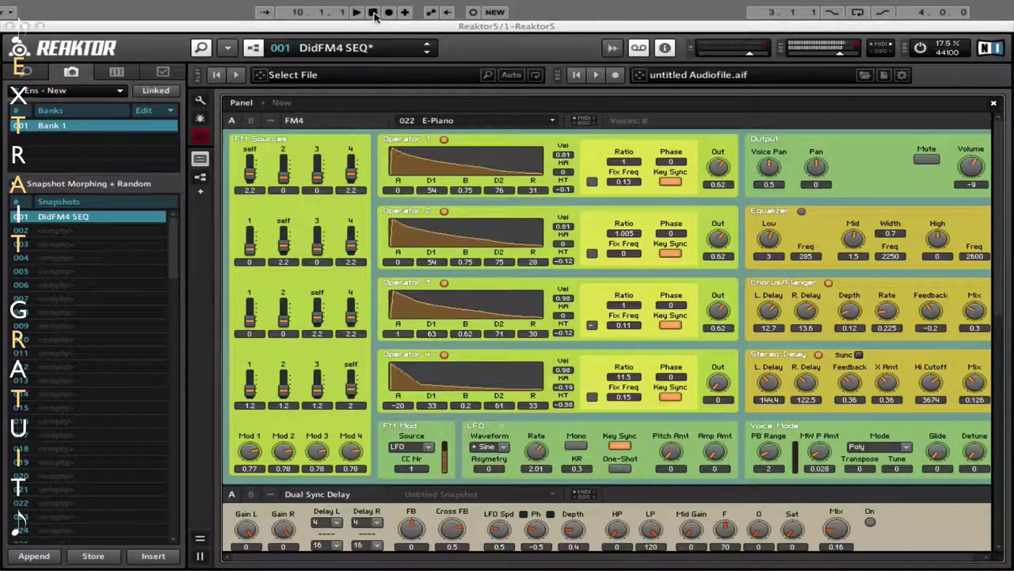
- Append the current ensemble settings as a second snapshot named DidFM4 SEQ 2
left_click(33, 556)
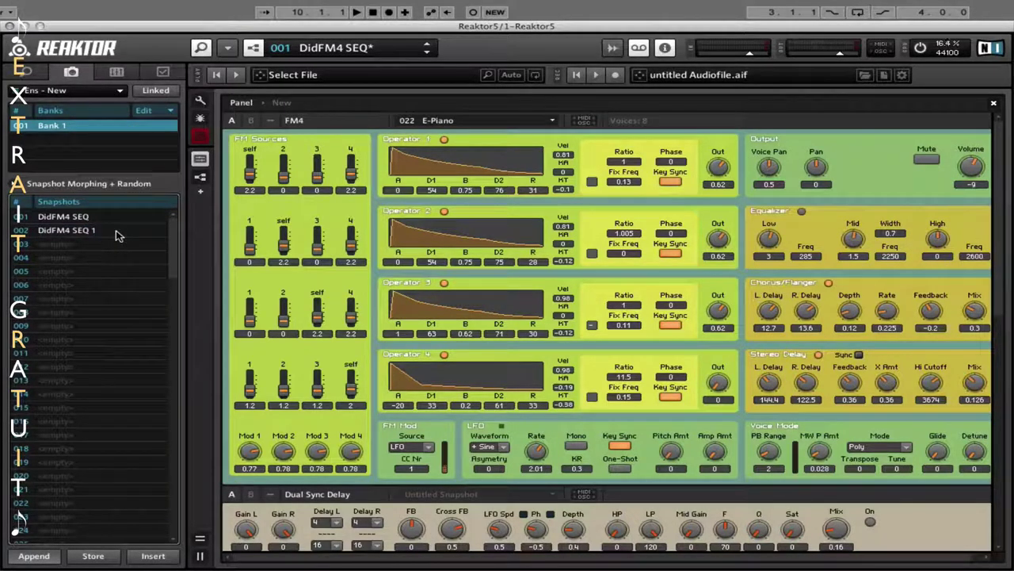
key("BackSpace")
type("2")
key("Return")
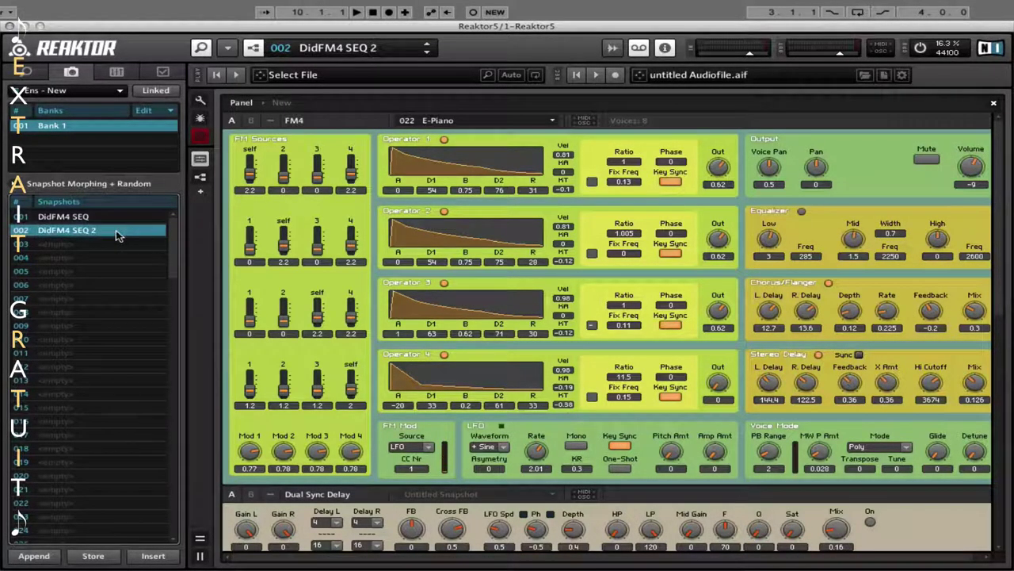
- Recall the DidFM4 SEQ ensemble snapshot, start host playback, and check the settings of FM4 and Spiral
left_click(396, 48)
left_click(379, 65)
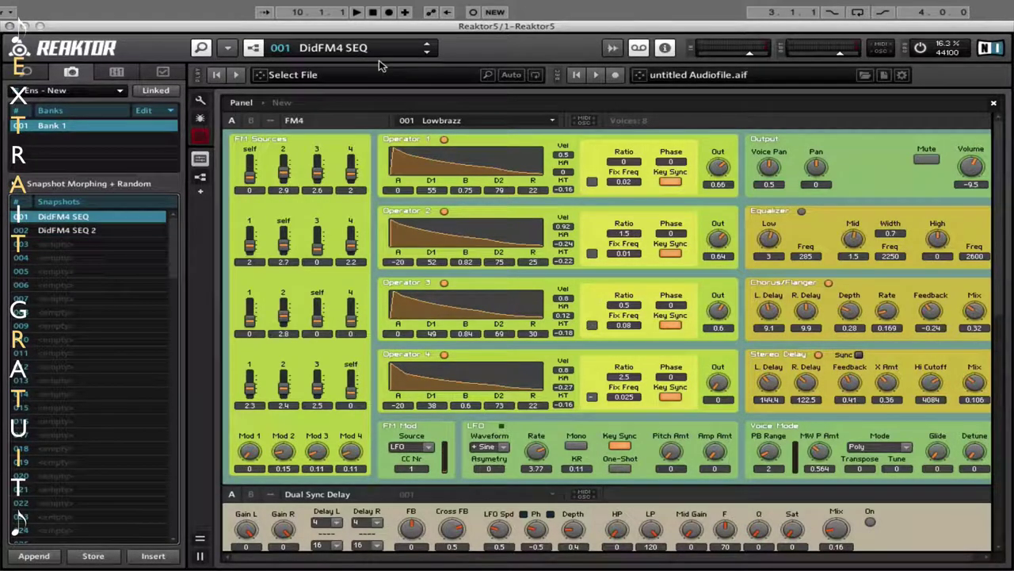
key("space")
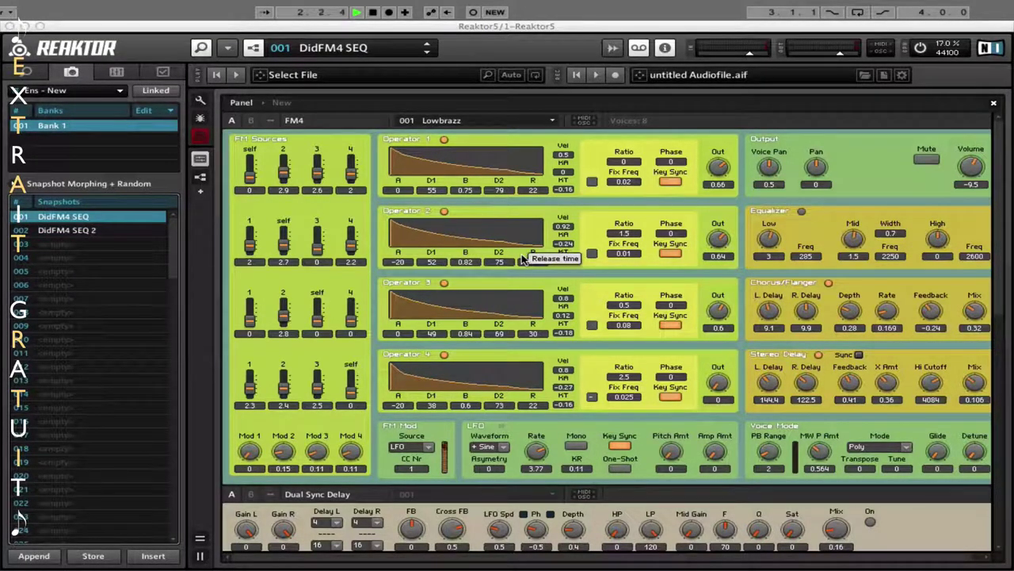
scroll(524, 259, "down", 10)
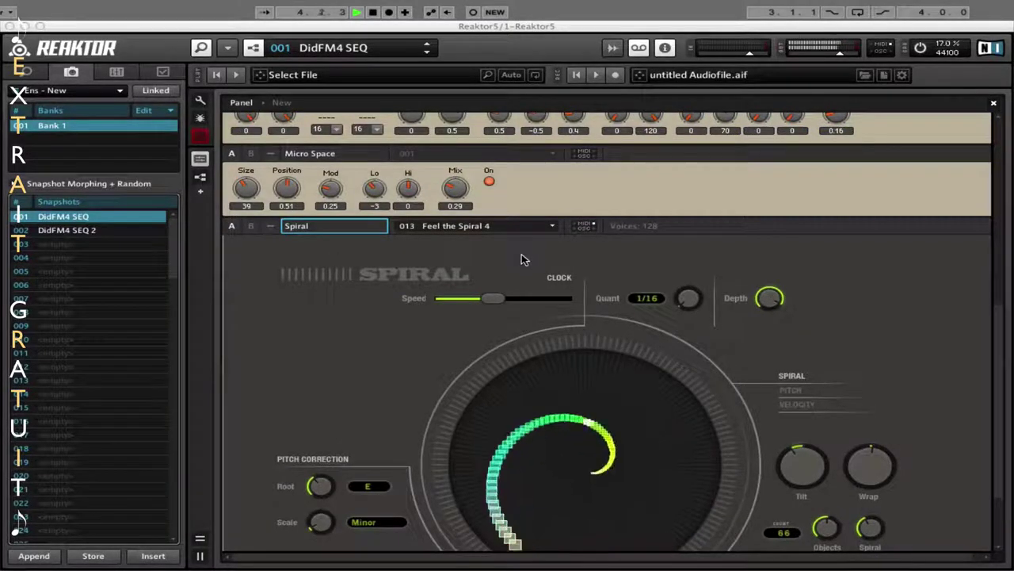
scroll(523, 259, "up", 10)
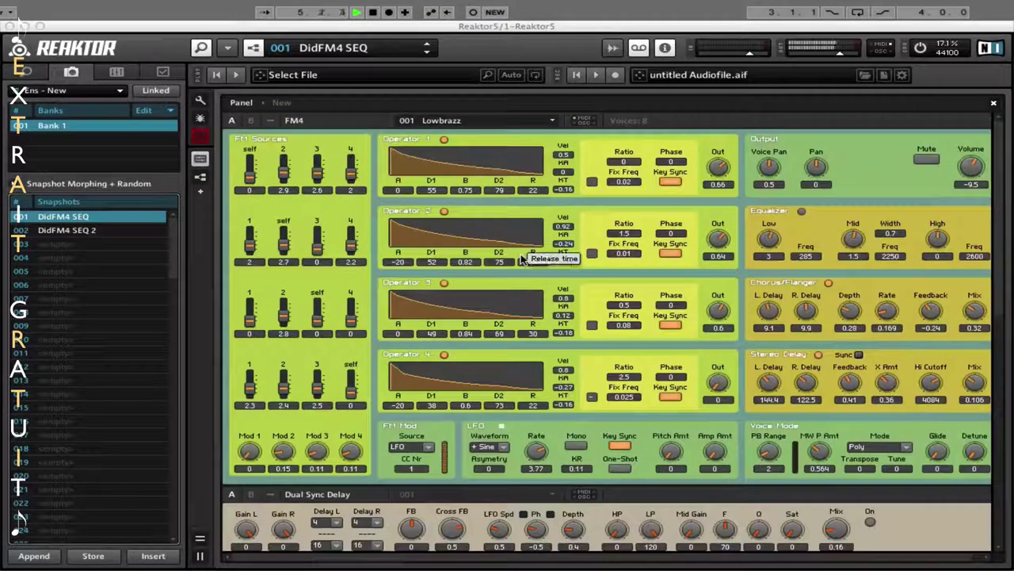
left_click(426, 52)
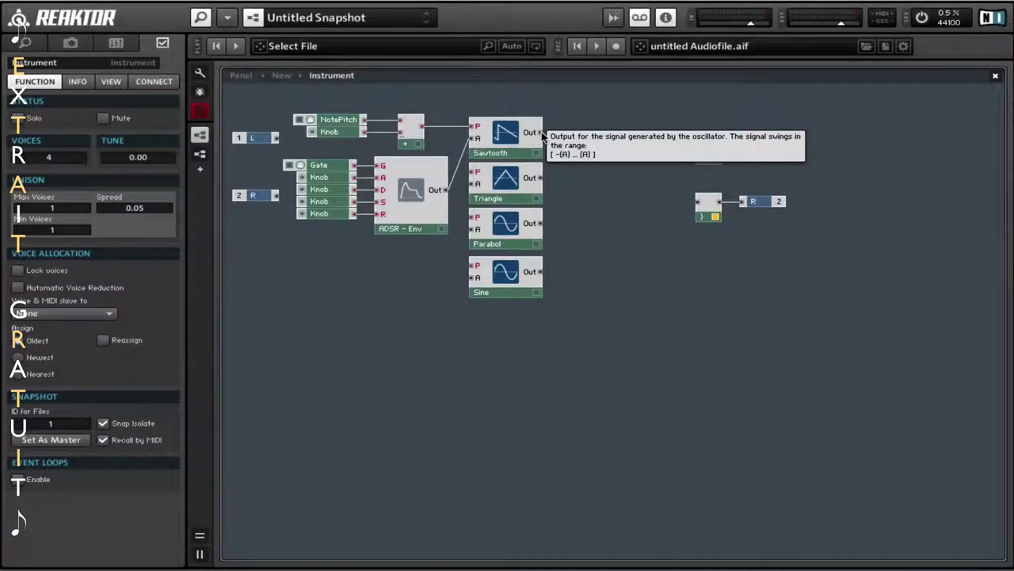
- Wire the Sawtooth oscillator's output to the voice combiner feeding the left output and return to the panel view
left_click_drag(541, 132, 699, 145)
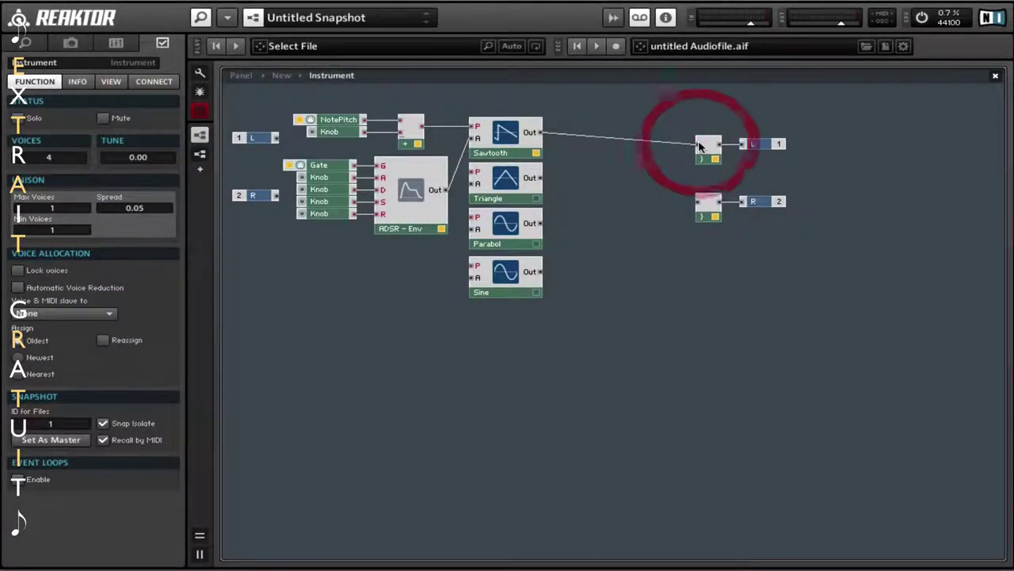
left_click(239, 75)
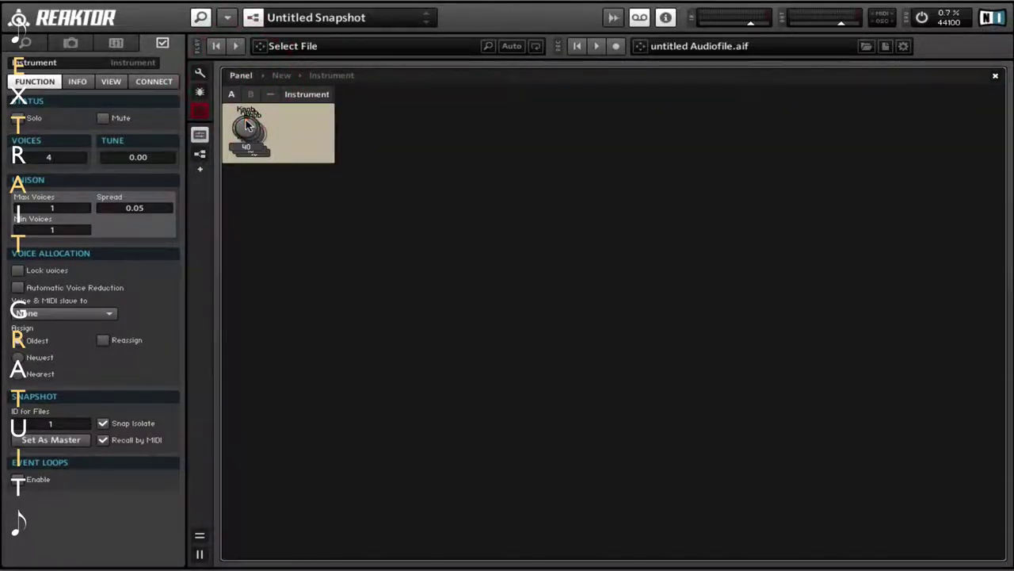
- Unlock the instrument panel for editing and spread the overlapping knobs out into a row
left_click(200, 73)
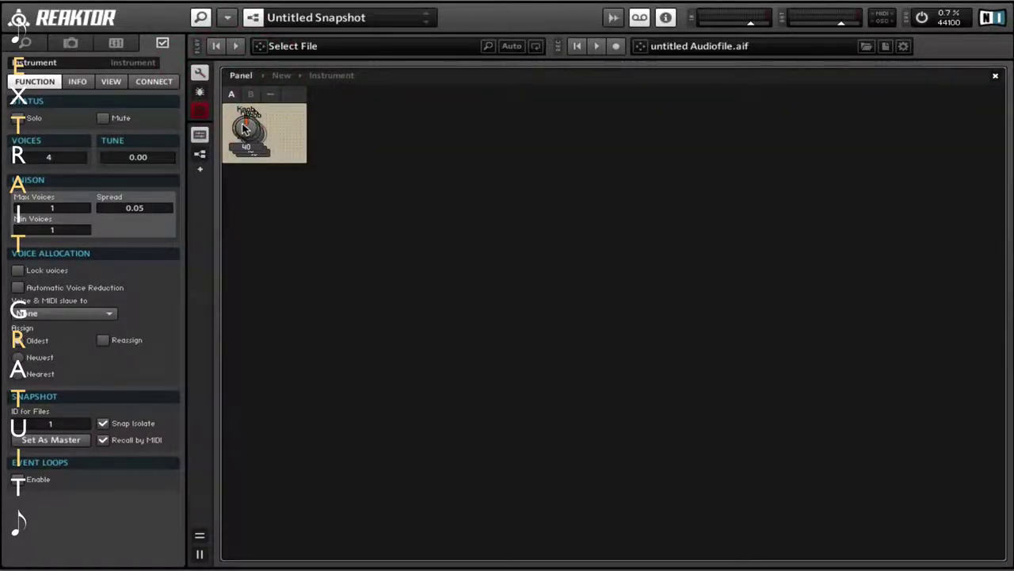
mouse_move(245, 130)
left_mouse_down()
mouse_move(604, 133)
mouse_move(484, 133)
mouse_move(543, 134)
left_mouse_up()
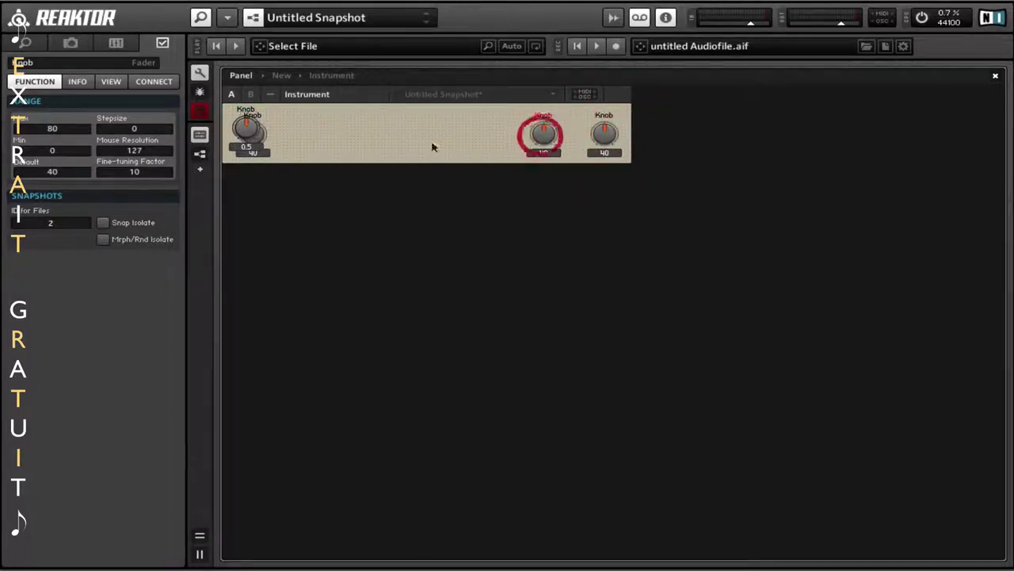
left_click_drag(249, 129, 492, 136)
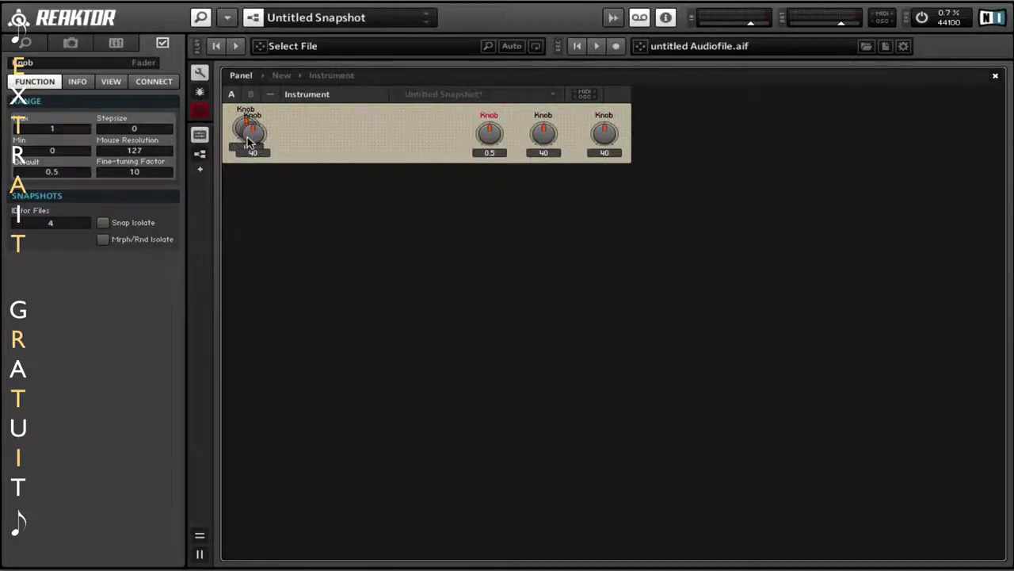
left_click_drag(249, 132, 425, 135)
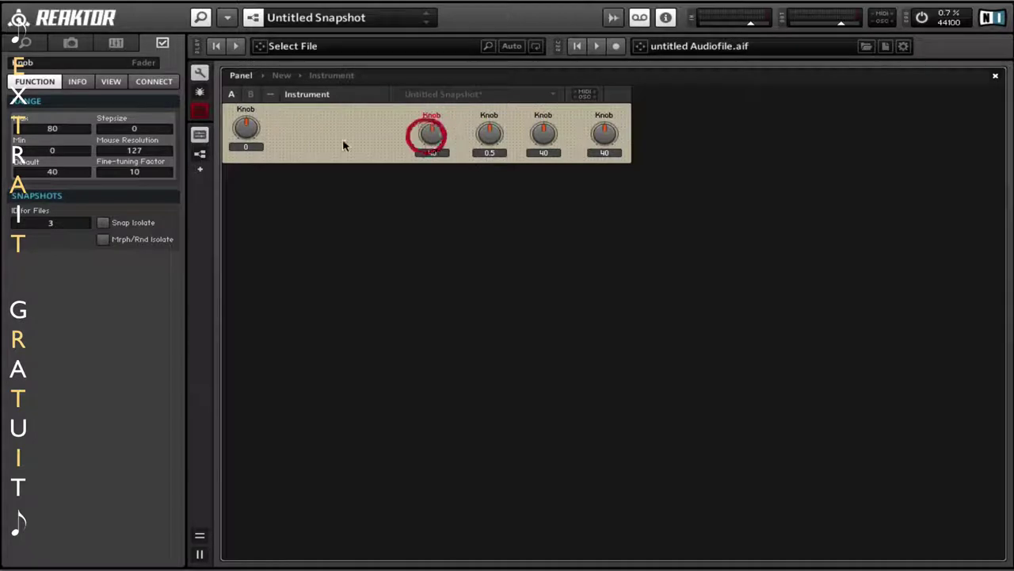
mouse_move(245, 131)
left_mouse_down()
mouse_move(374, 141)
mouse_move(258, 145)
left_mouse_up()
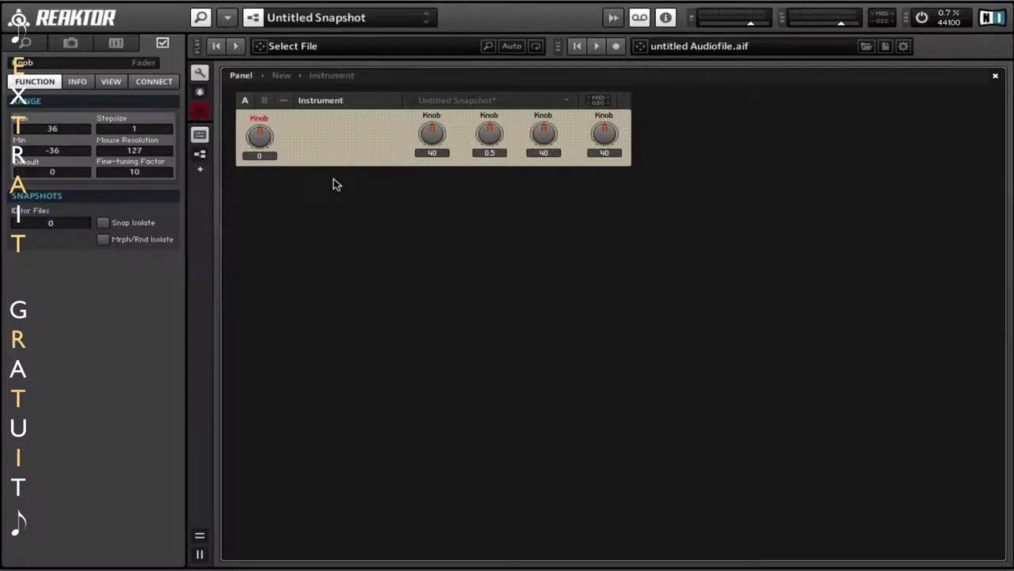
- In the instrument structure, rename the knobs feeding the ADSR envelope's A and D inputs to Att and Dec
left_click(317, 79)
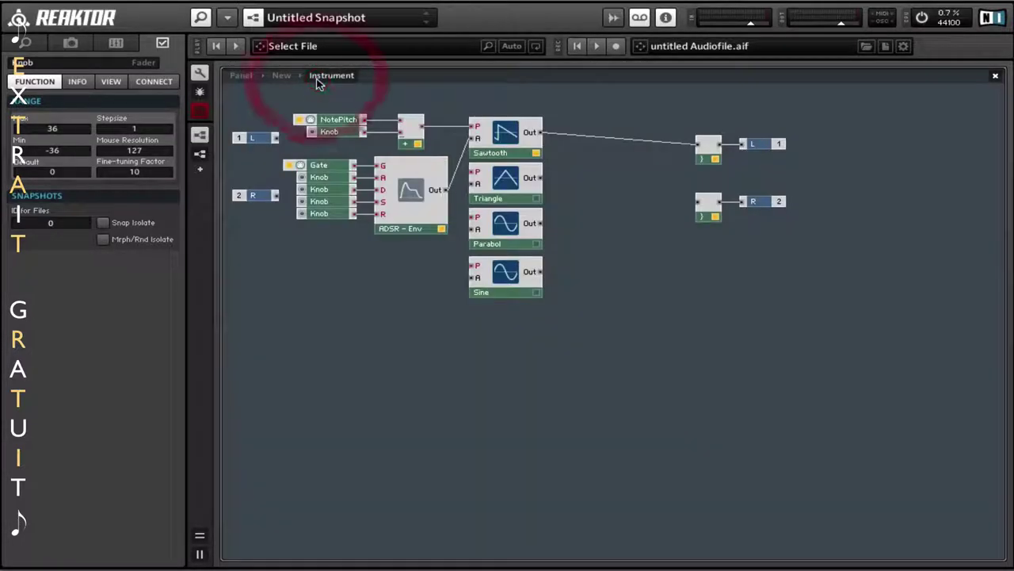
left_click(327, 178)
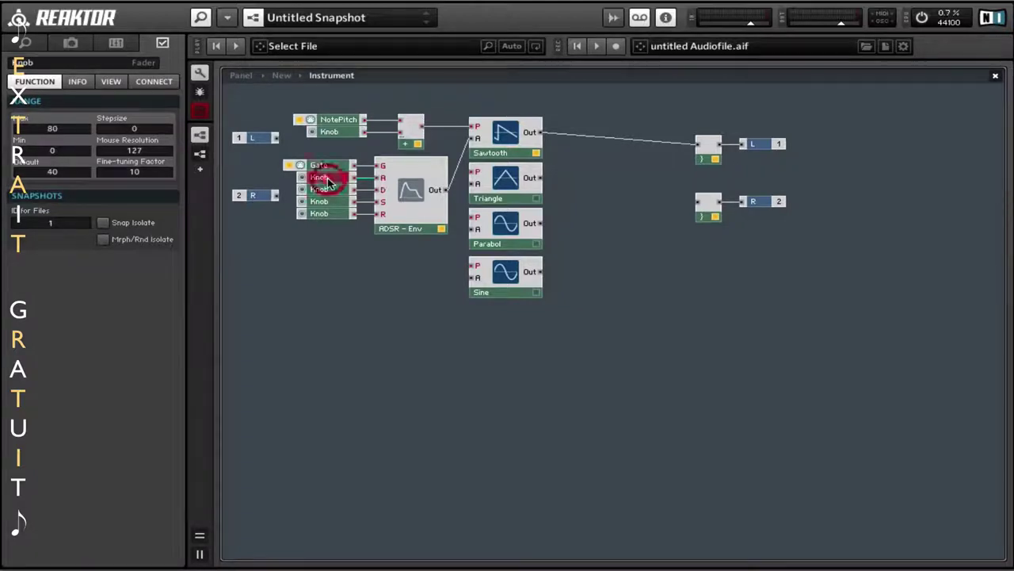
double_click(28, 65)
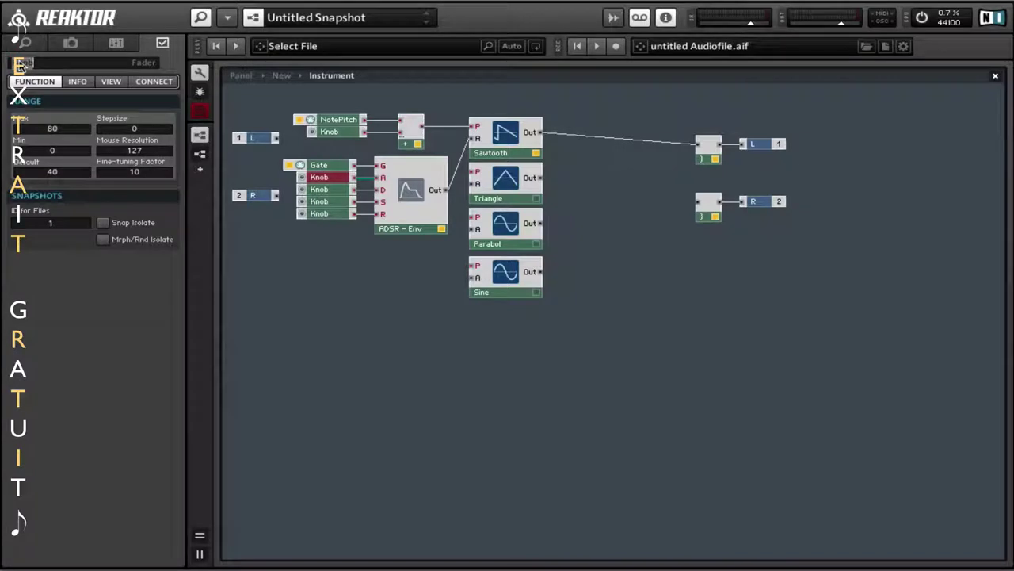
key("BackSpace")
left_click(317, 190)
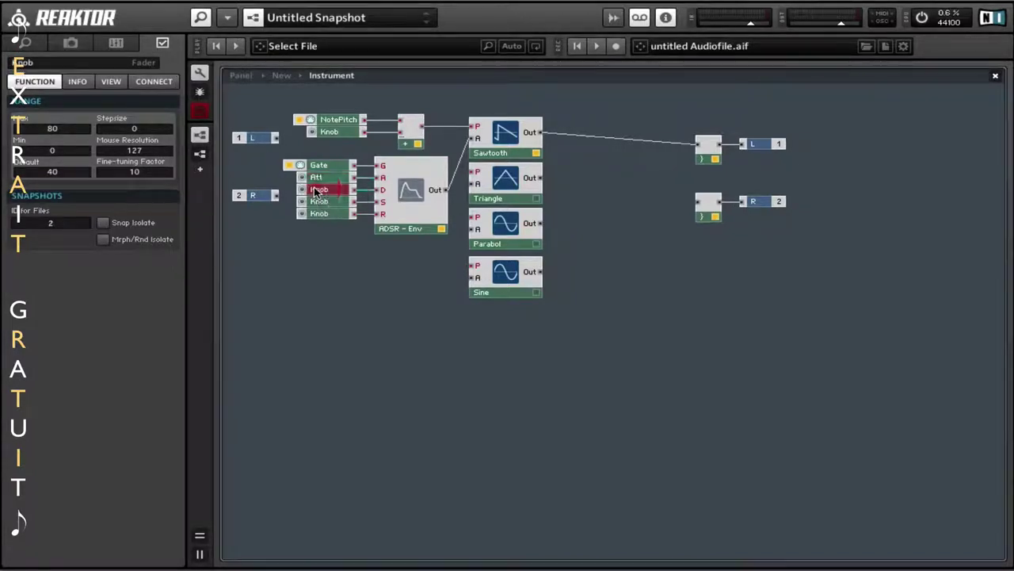
double_click(22, 66)
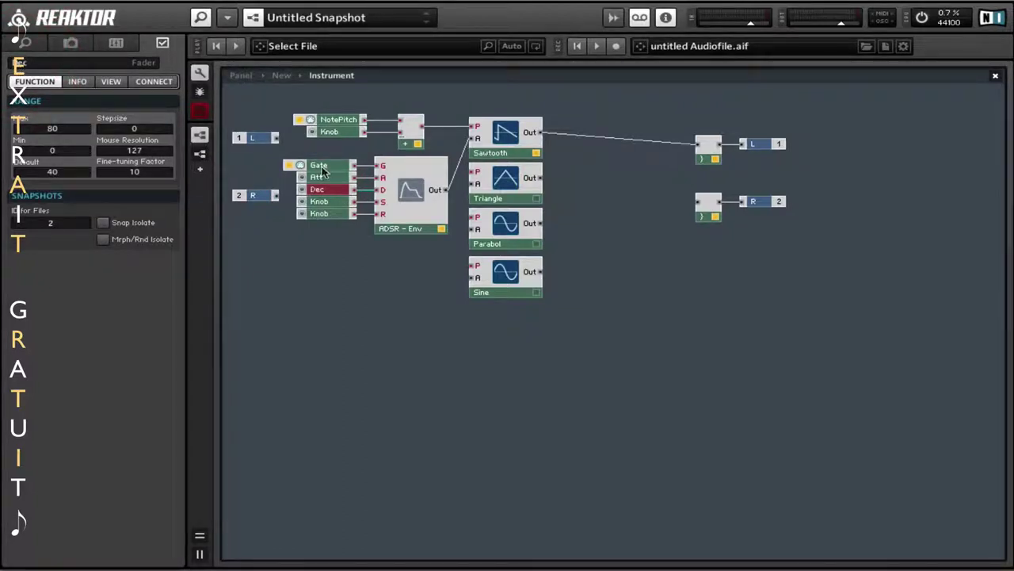
- Rename the knobs feeding the envelope's S and R inputs Sus and Rel, and the knob below NotePitch Tune
left_click(333, 202)
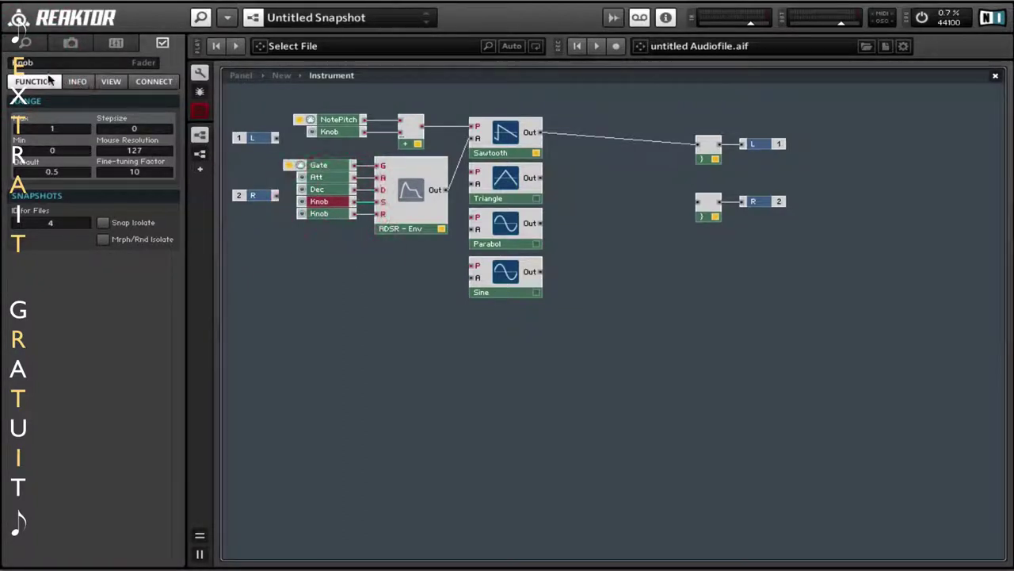
double_click(20, 66)
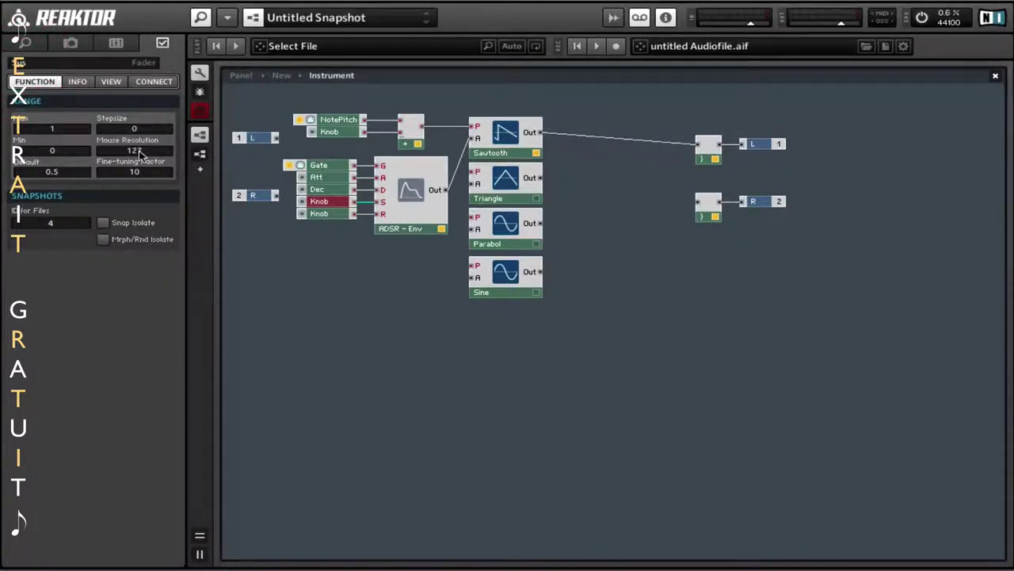
left_click(334, 219)
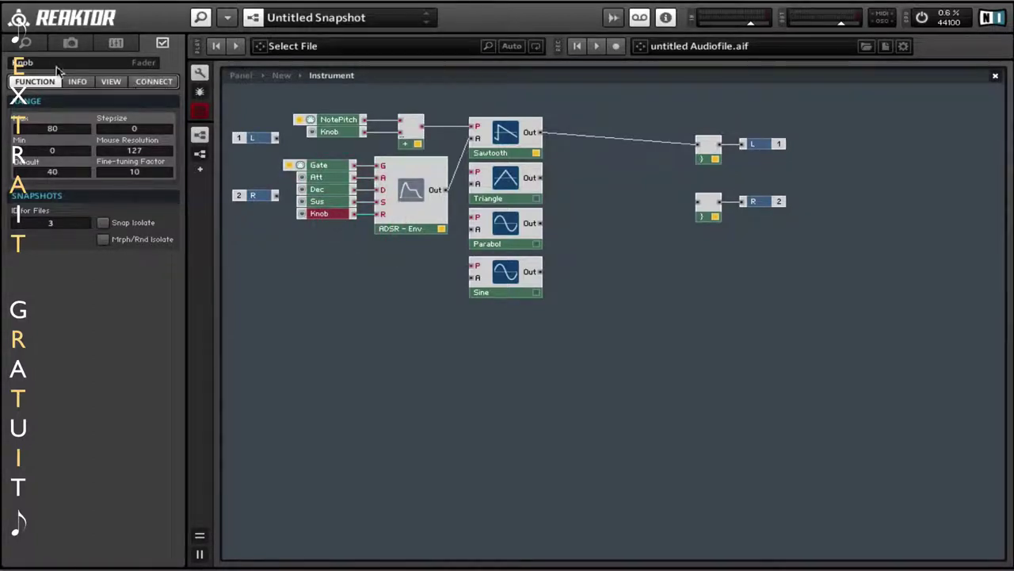
double_click(29, 66)
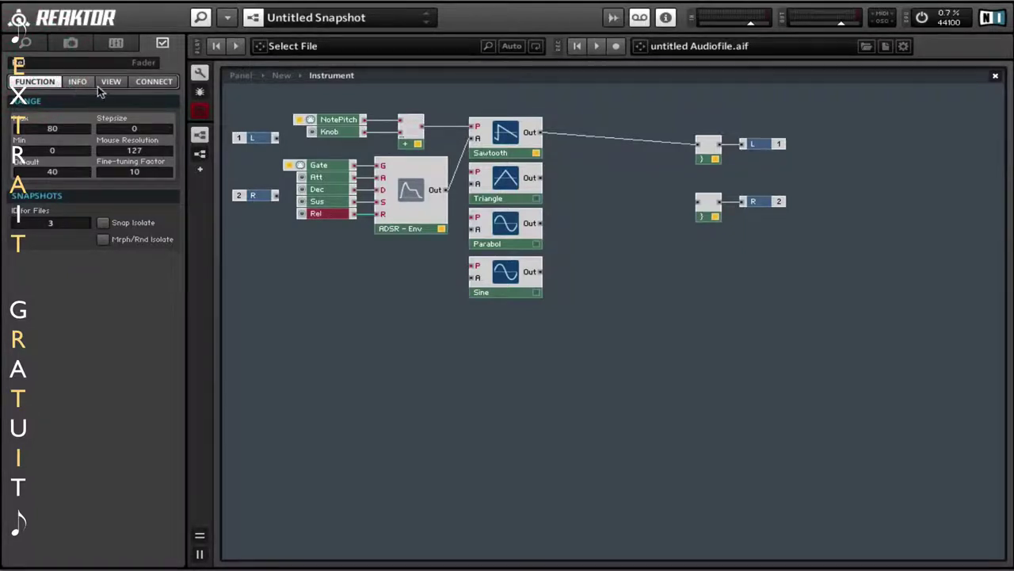
left_click(328, 132)
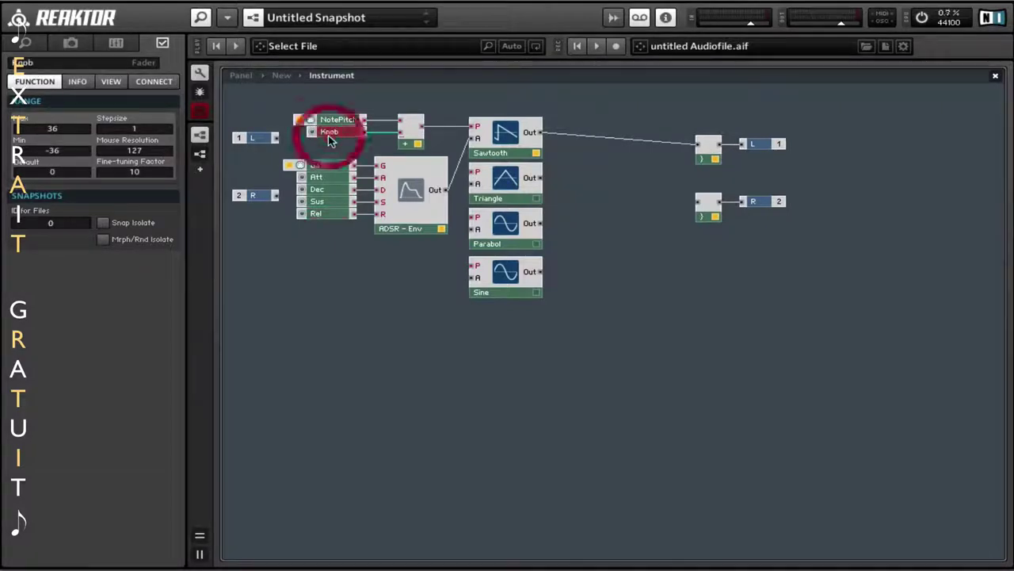
double_click(28, 65)
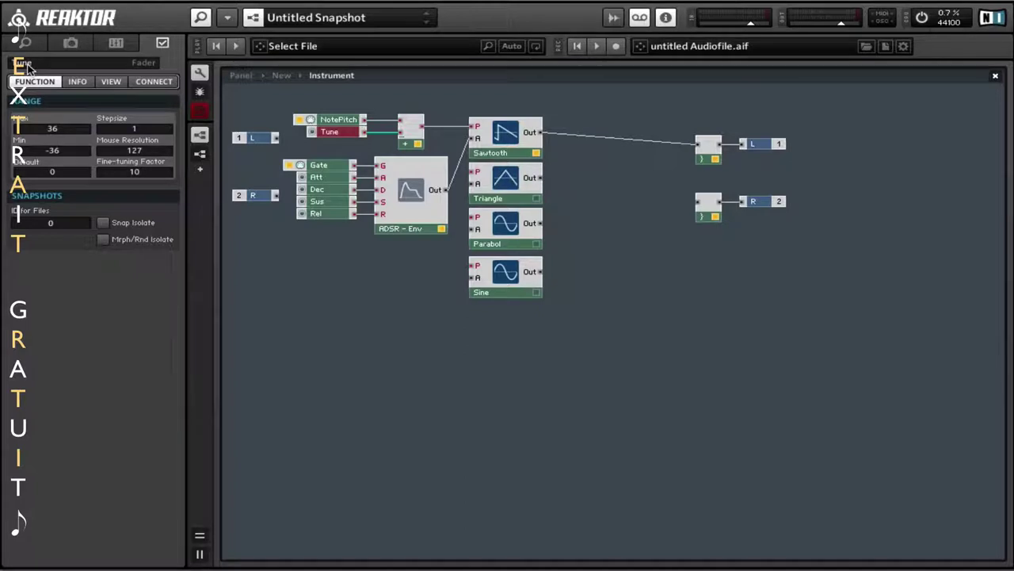
- Arrange the envelope knobs on the panel in the order Att, Dec, Sus, Rel with even spacing, and lock the panel
left_click(237, 75)
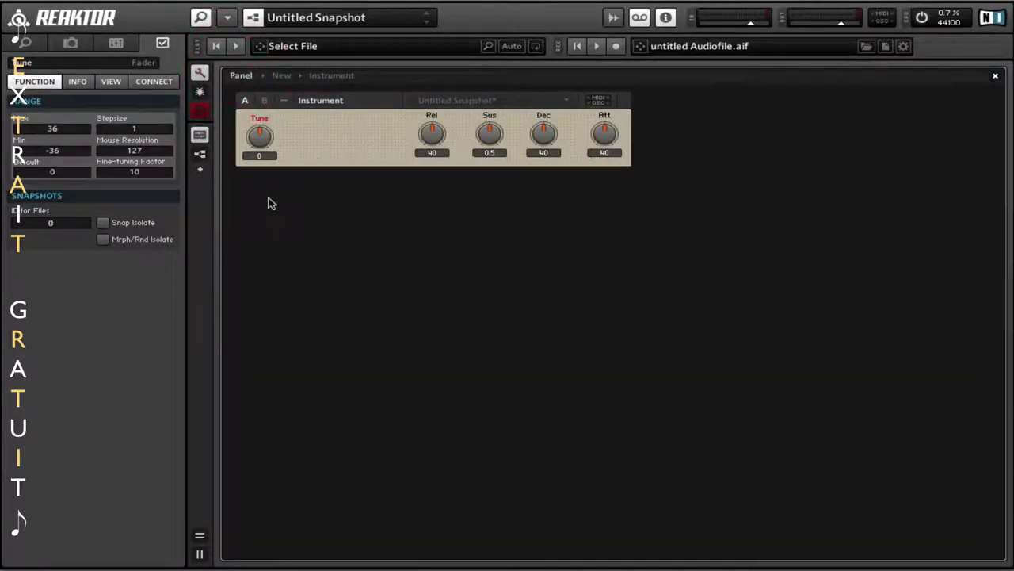
left_click_drag(606, 133, 441, 134)
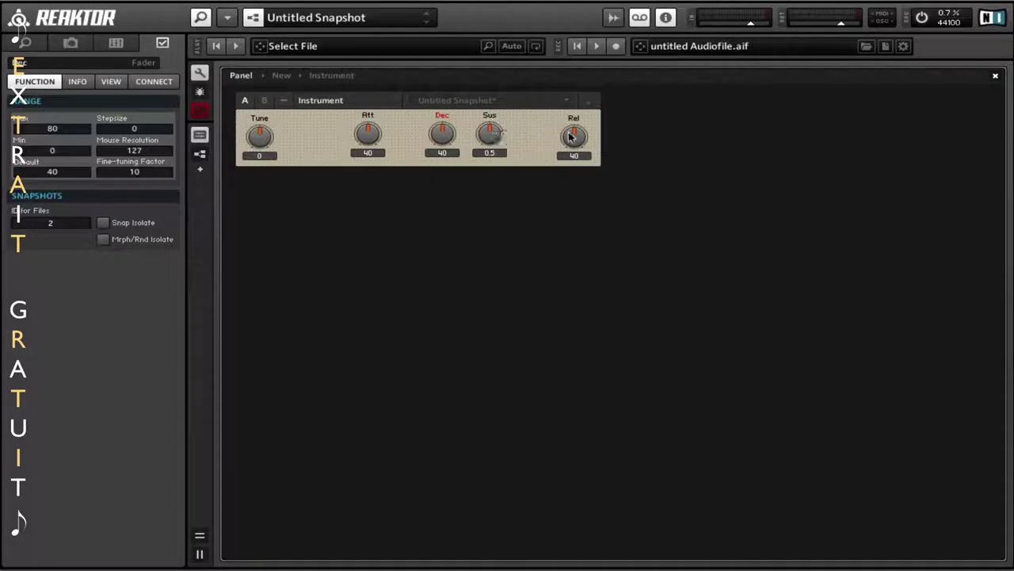
left_click_drag(573, 136, 538, 134)
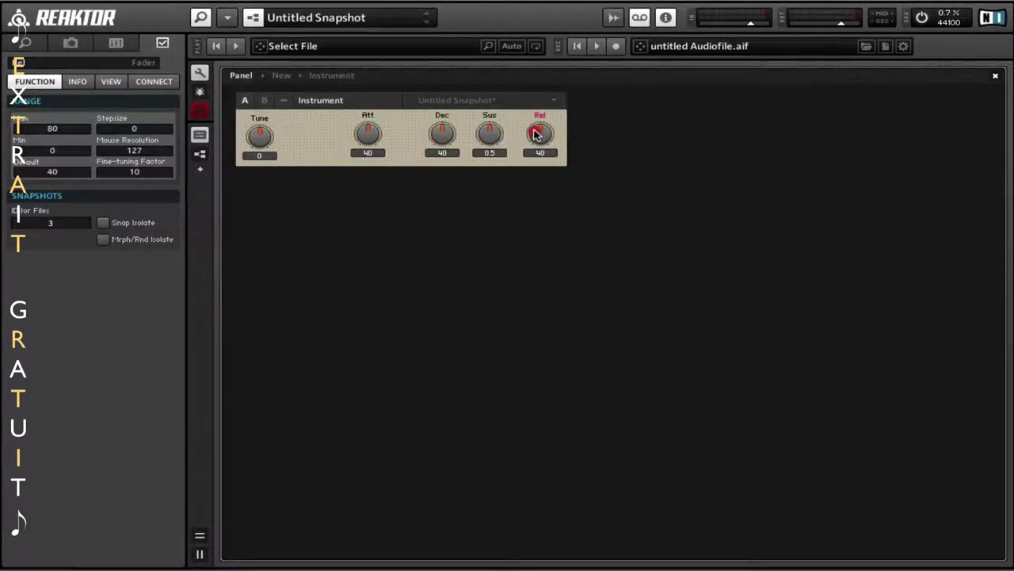
left_click_drag(371, 133, 395, 133)
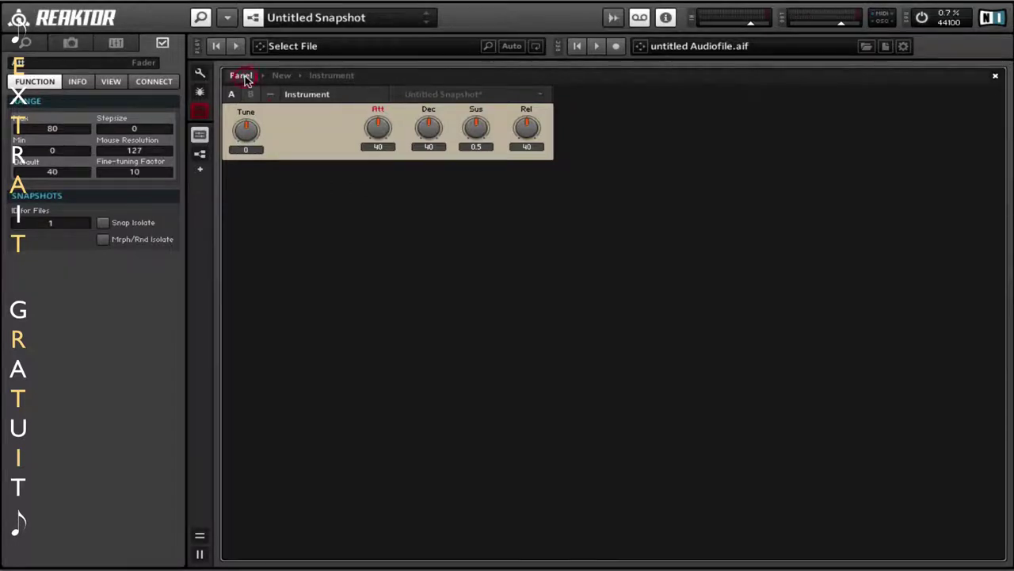
- Wire the Sawtooth output to the voice combiner of output R as well, and lower the main output level slightly
left_click(316, 75)
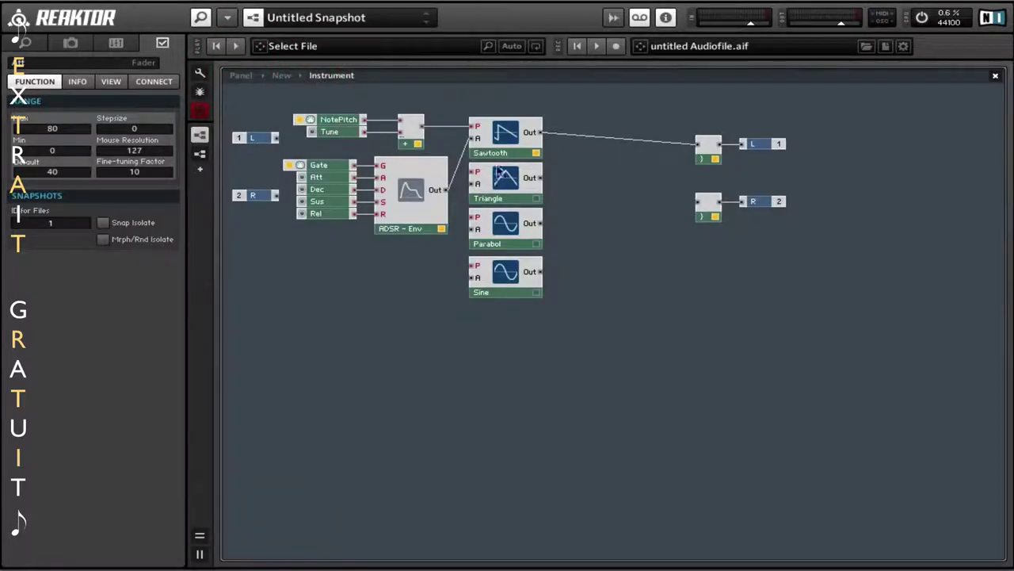
left_click_drag(542, 134, 699, 202)
left_click(241, 75)
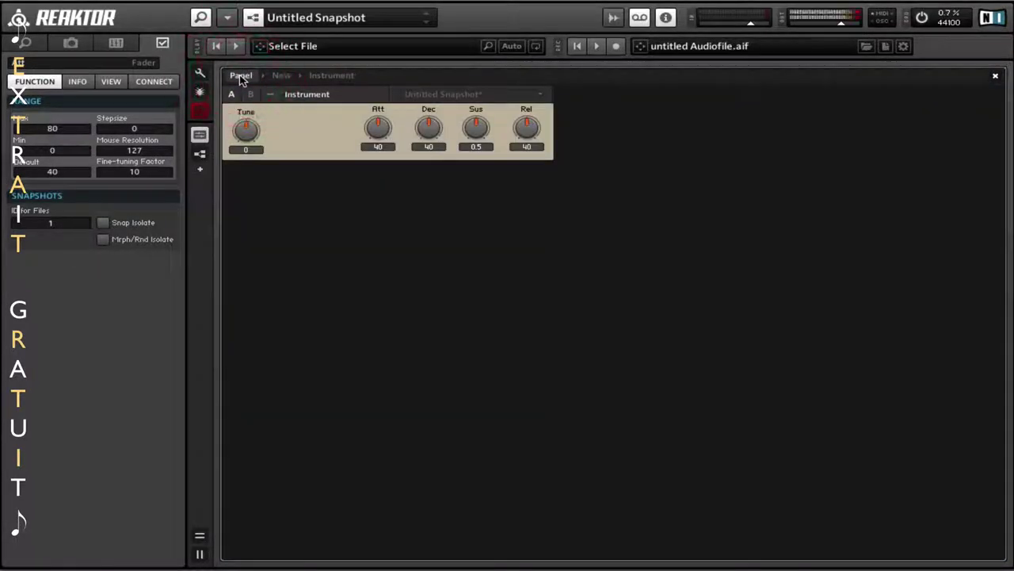
left_click(842, 24)
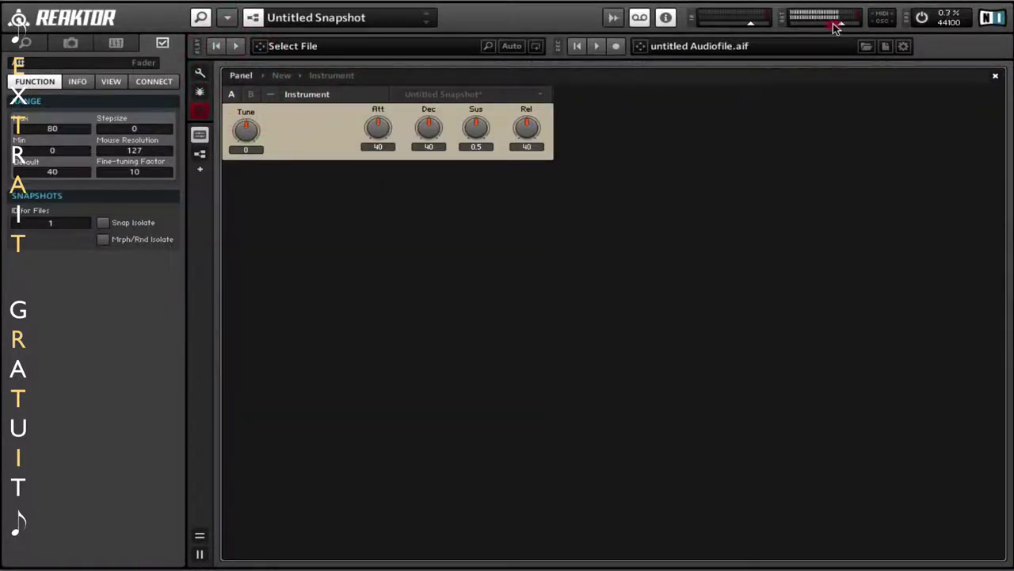
left_click_drag(846, 28, 832, 26)
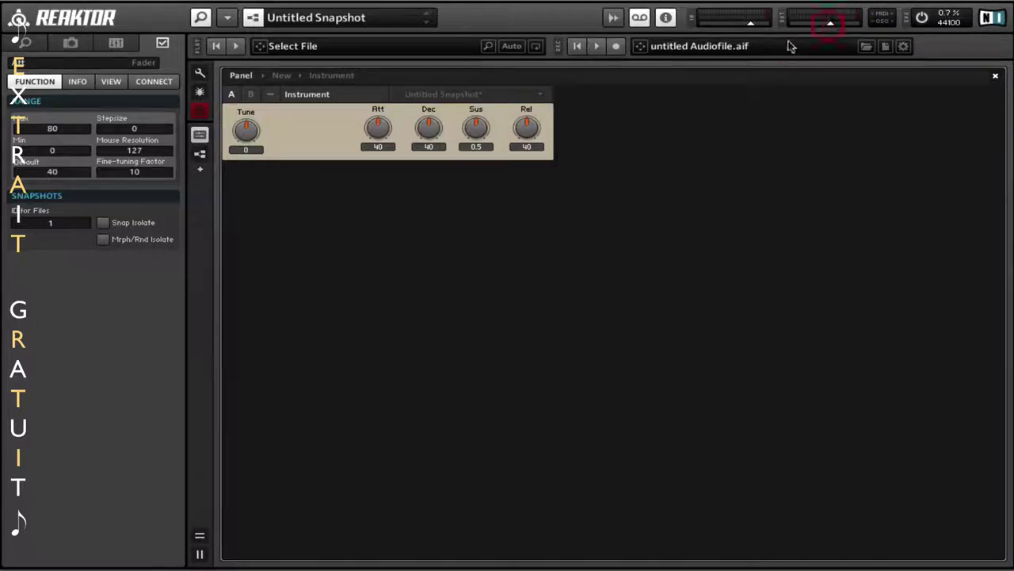
- Try out the Tune knob upwards and downwards, and leave it at -24
left_click(248, 132)
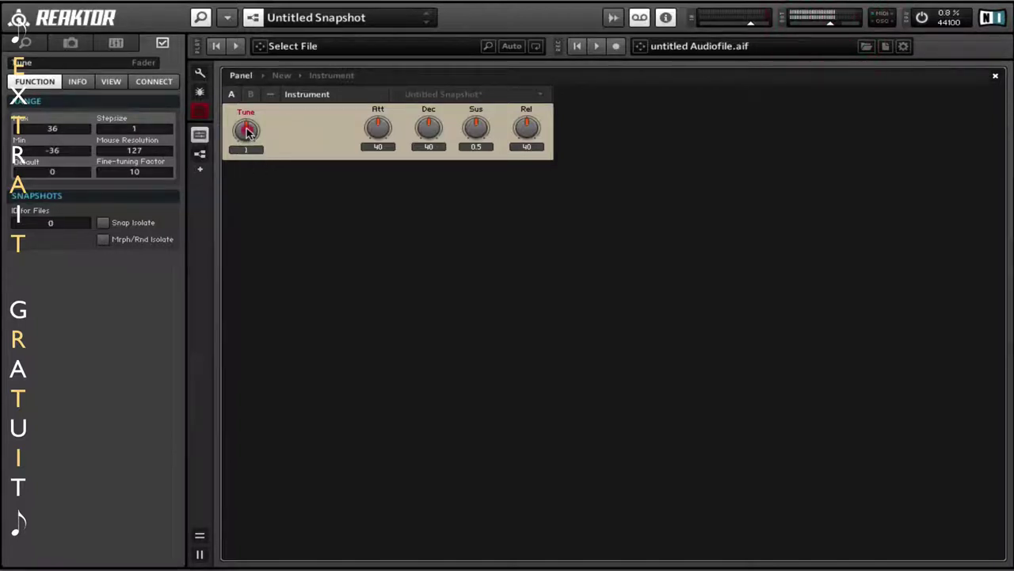
left_click_drag(247, 131, 247, 110)
left_click_drag(247, 97, 246, 189)
- Set Att to about 27, Dec to about 54.5, Sus to about 0.63 and Rel to about 56.4
left_click_drag(378, 128, 369, 199)
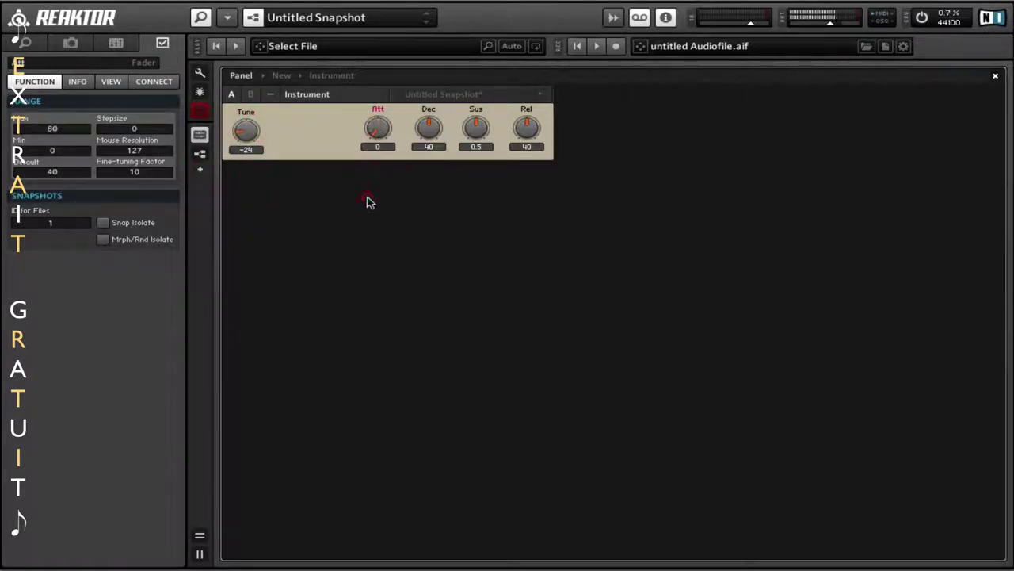
left_click_drag(375, 138, 374, 101)
left_click_drag(433, 129, 526, 116)
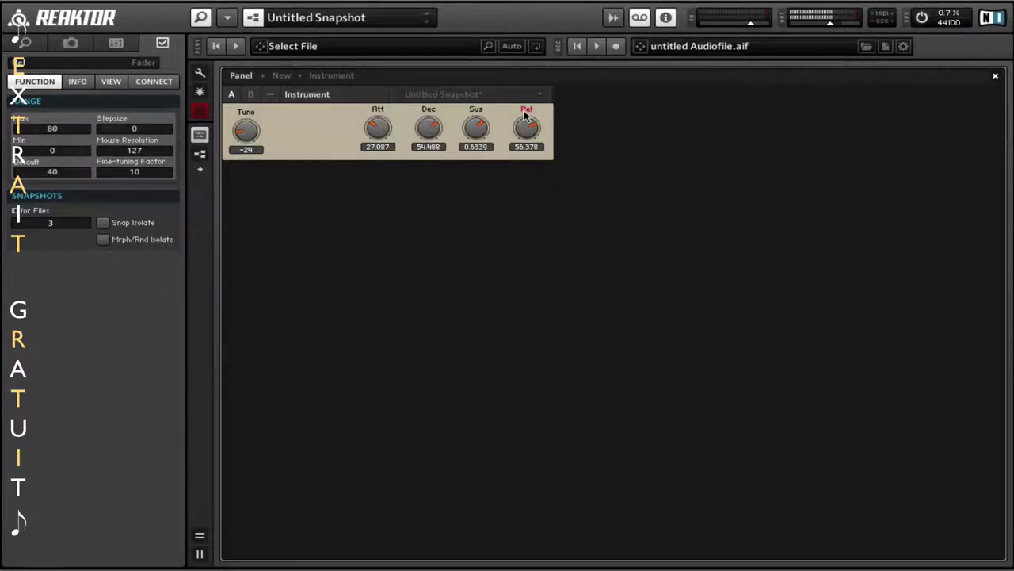
- Readjust the envelope knobs with a shorter attack, a changed sustain and a longer release
left_click_drag(378, 131, 378, 154)
left_click(477, 139)
left_click_drag(477, 141, 429, 142)
mouse_move(522, 132)
left_mouse_down()
mouse_move(519, 145)
mouse_move(533, 121)
left_mouse_up()
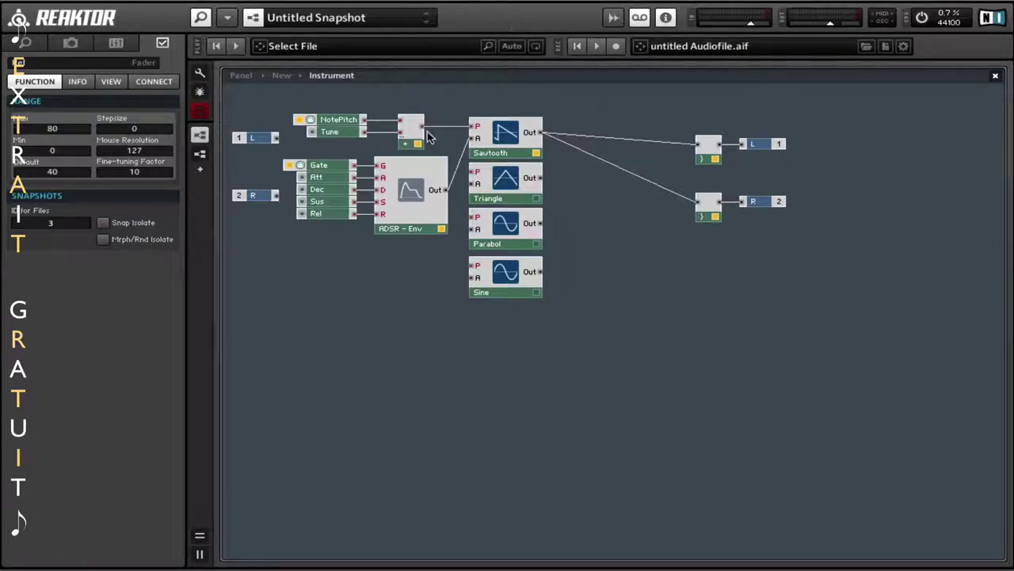
- Connect the adder and the ADSR envelope to the Triangle's P and A inputs, and remove their wires to the Sawtooth
left_click_drag(424, 129, 473, 184)
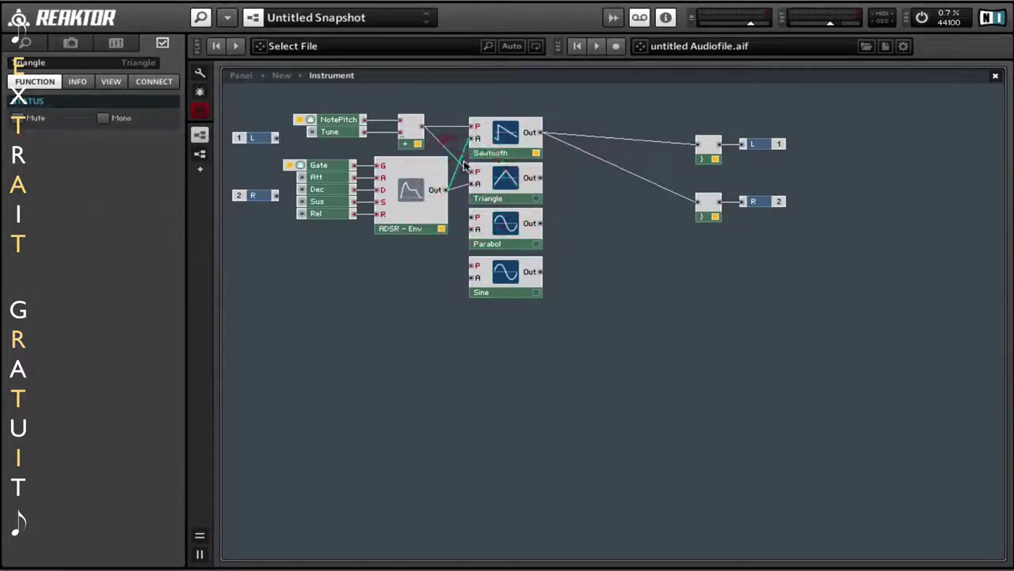
left_click(463, 151)
left_click(527, 162)
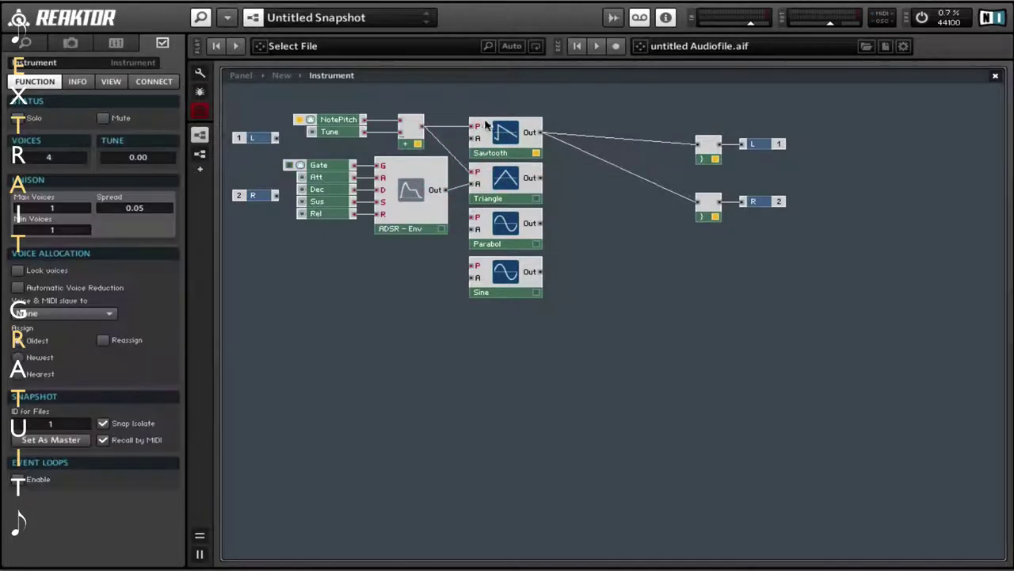
left_click(452, 131)
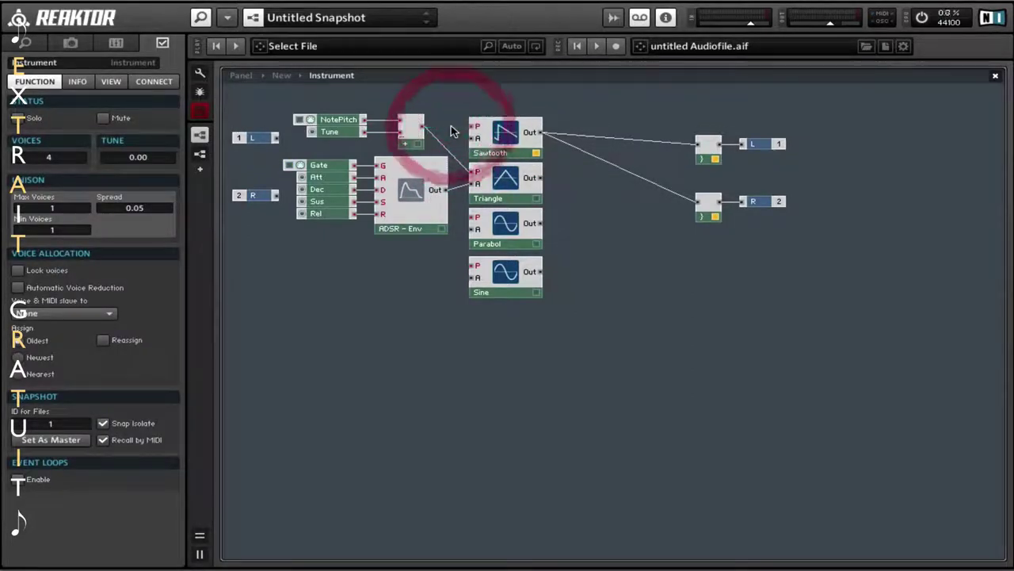
key("Delete")
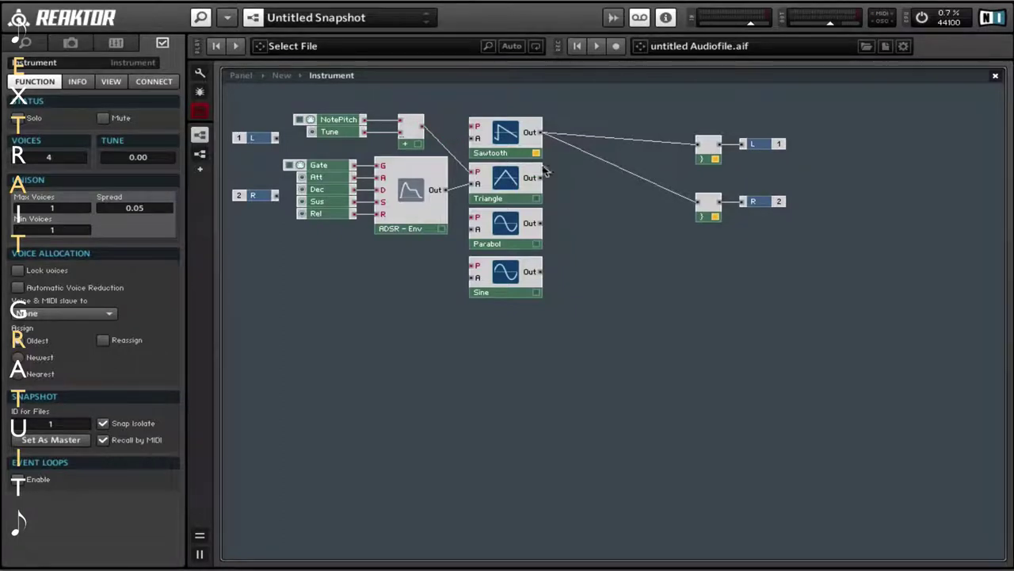
- Route the Triangle output to the voice combiners of outputs L and R in place of the Sawtooth
left_click_drag(542, 177, 700, 151)
left_click_drag(541, 179, 717, 137)
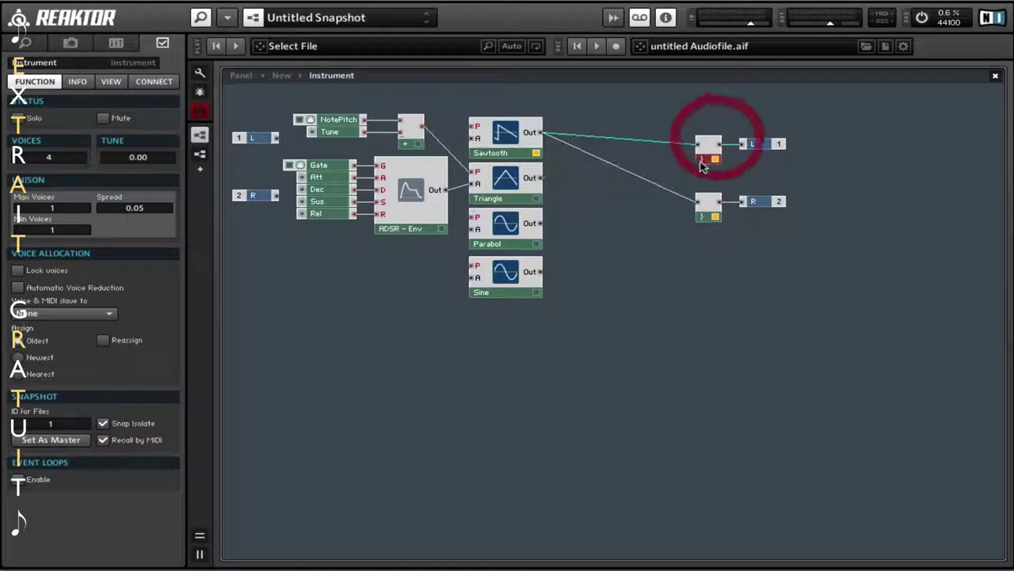
left_click_drag(542, 177, 702, 148)
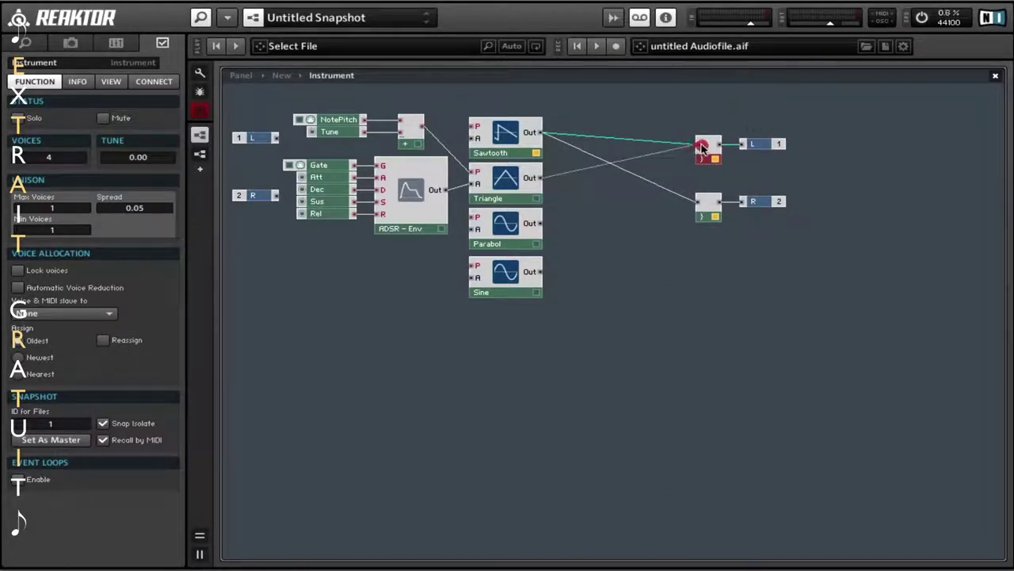
left_click_drag(542, 178, 702, 202)
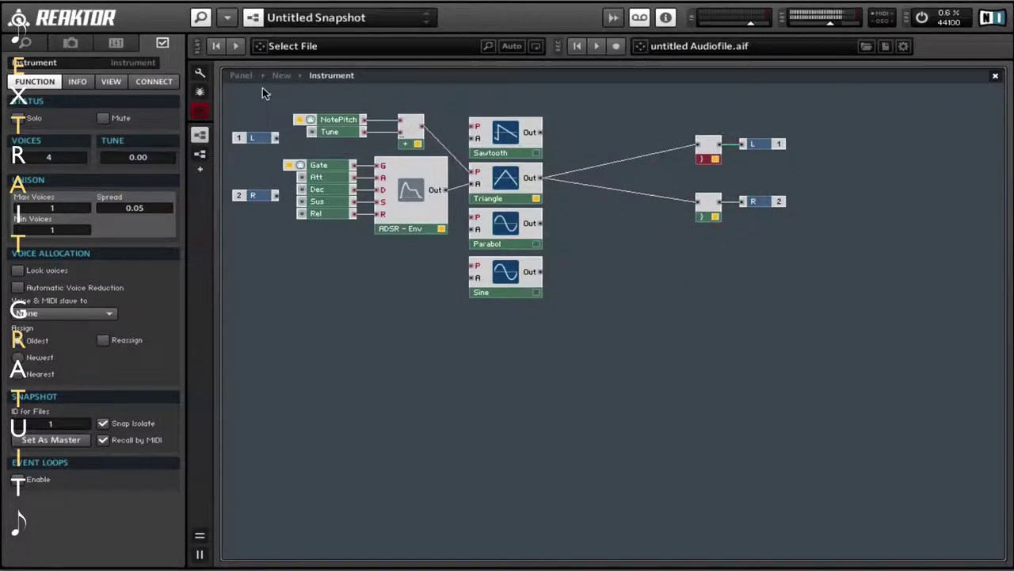
- On the instrument panel, set Tune to 0, Att to about 63, Sus to about 0.65 and Rel to about 54.5
left_click(237, 73)
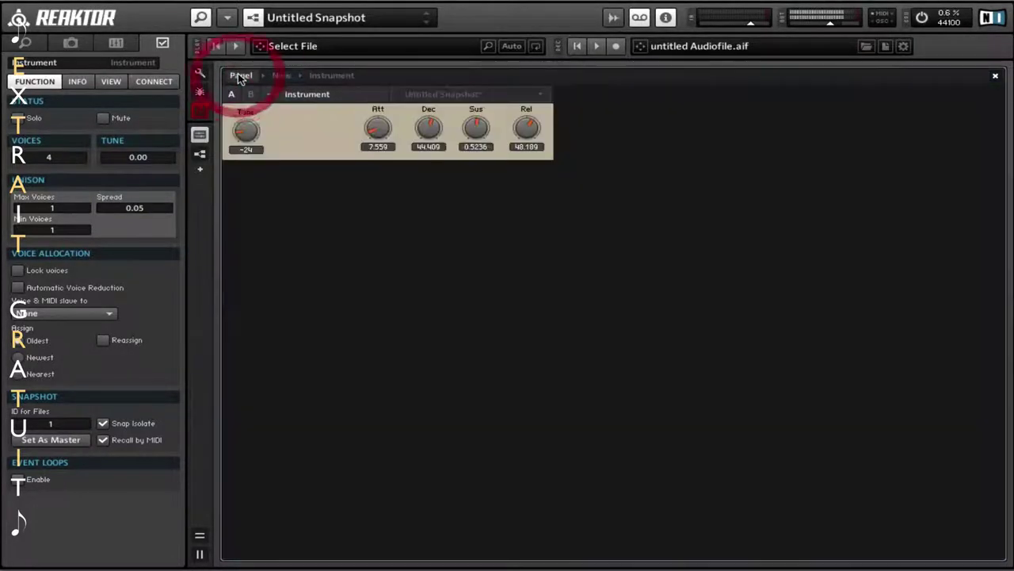
left_click_drag(254, 118, 247, 96)
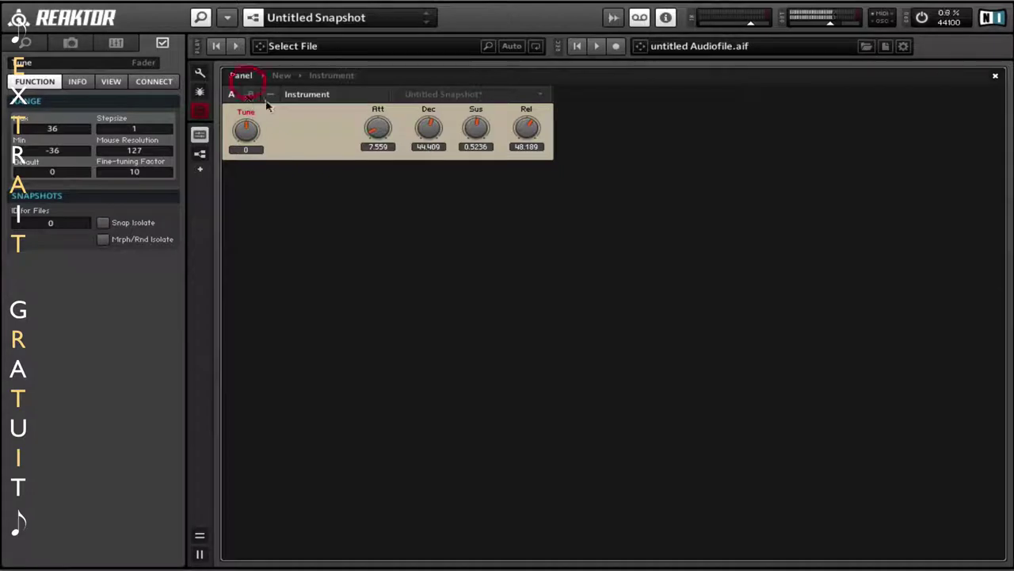
left_click_drag(379, 125, 385, 92)
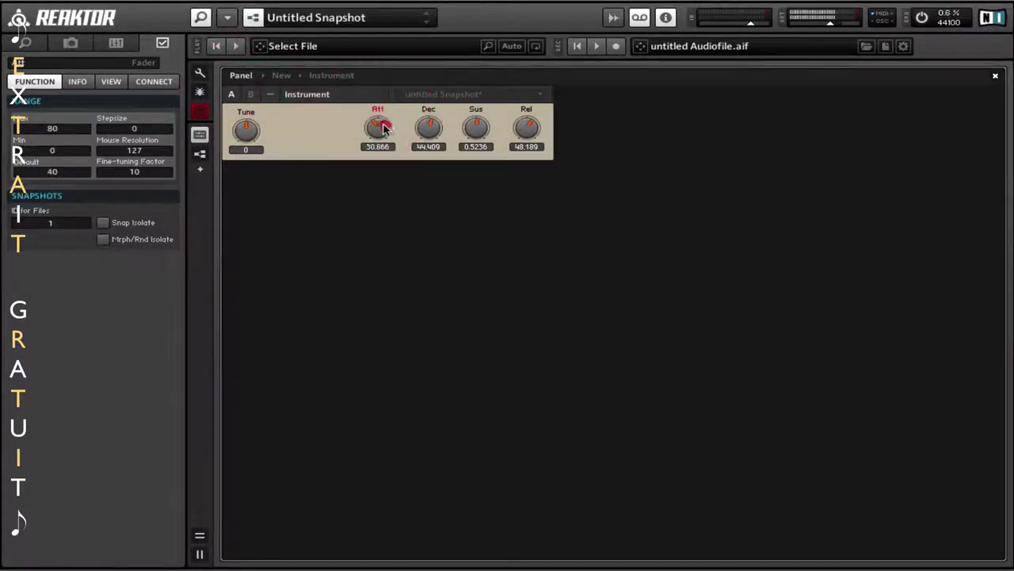
mouse_move(384, 128)
left_mouse_down()
mouse_move(389, 106)
mouse_move(379, 109)
left_mouse_up()
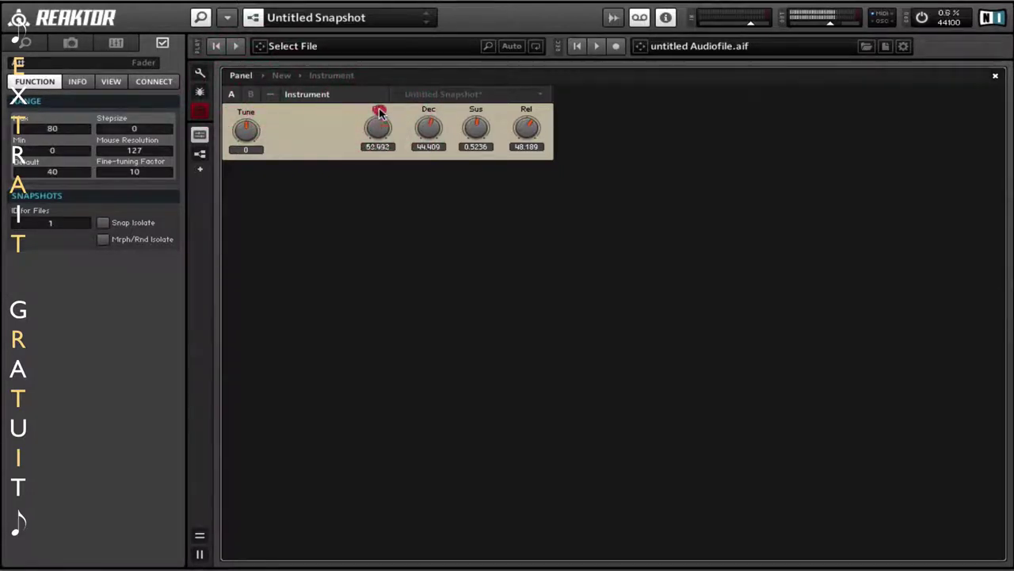
left_click_drag(482, 133, 481, 128)
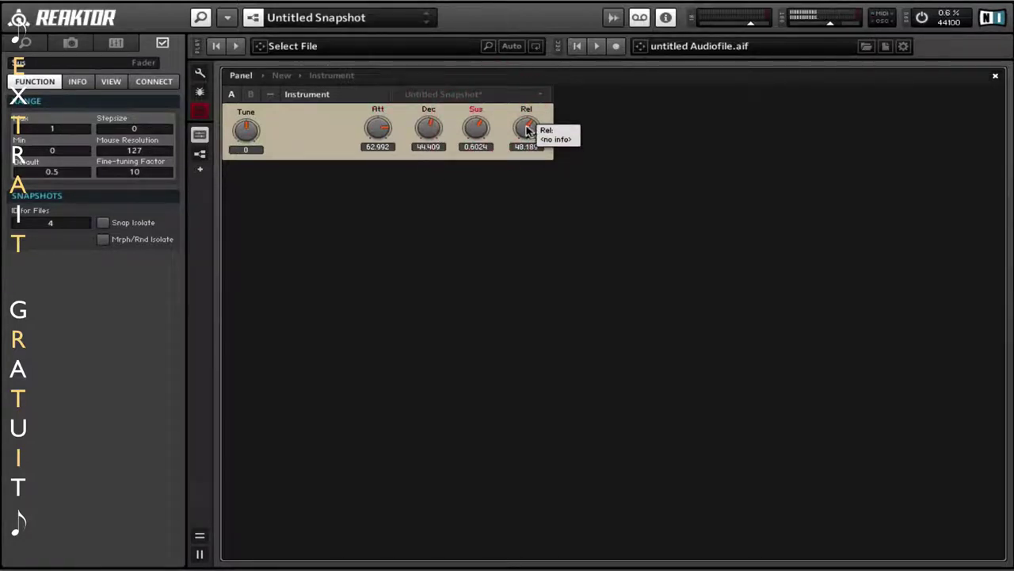
left_click_drag(526, 130, 526, 123)
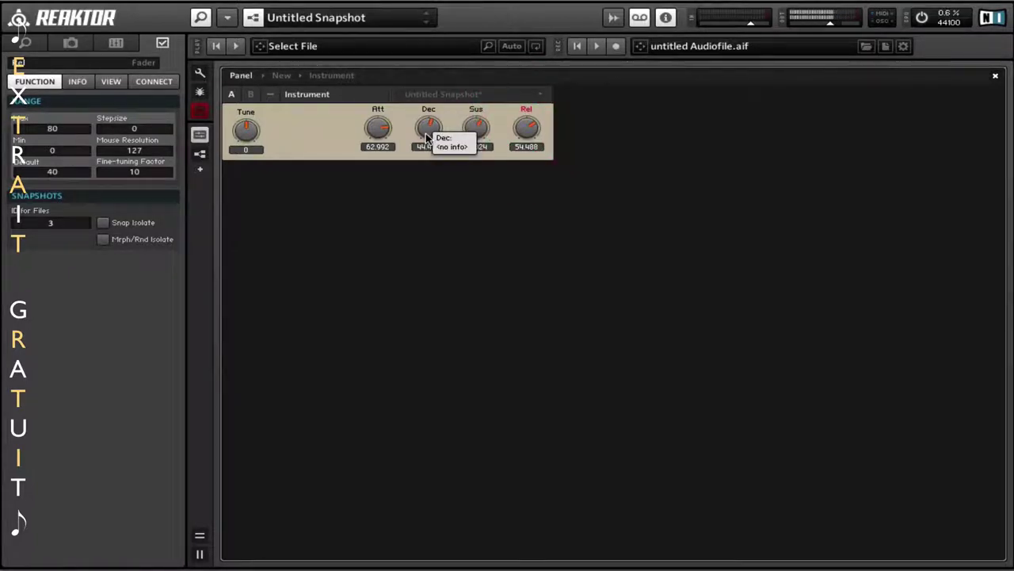
left_click(470, 135)
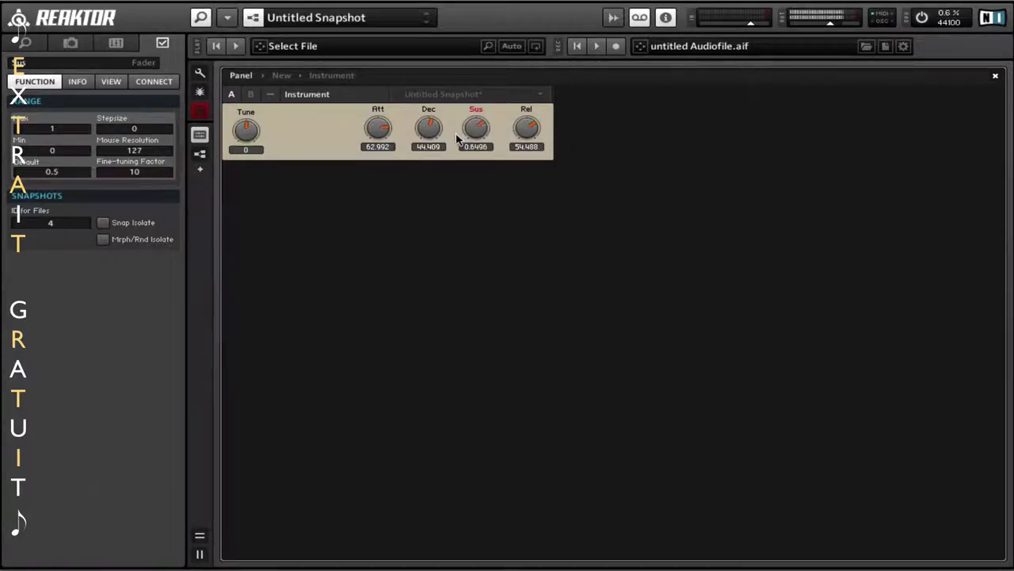
- In the instrument structure, move the adder and ADSR envelope wires from the Triangle to the Parabol's P and A inputs
left_click(330, 79)
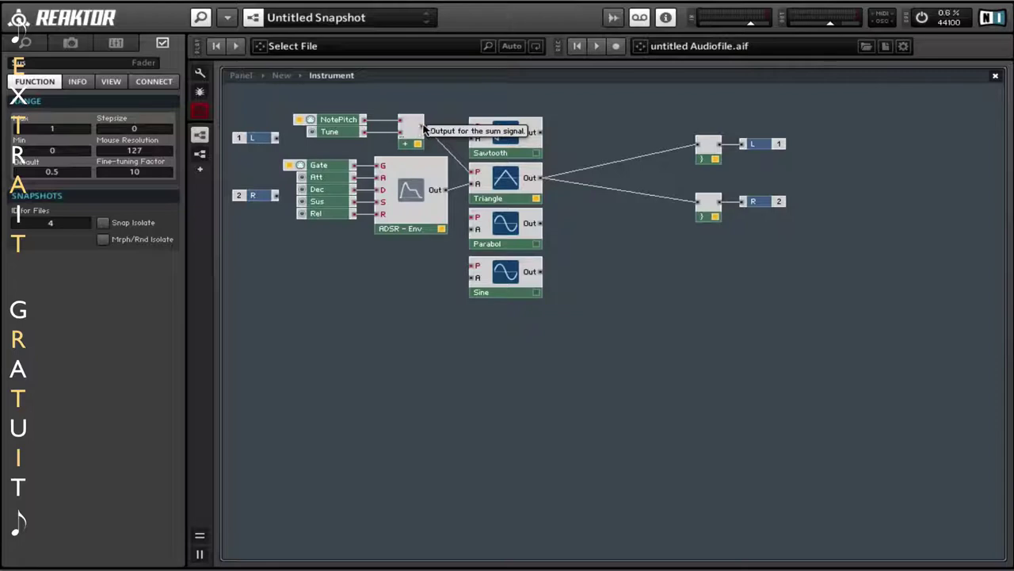
left_click(445, 146)
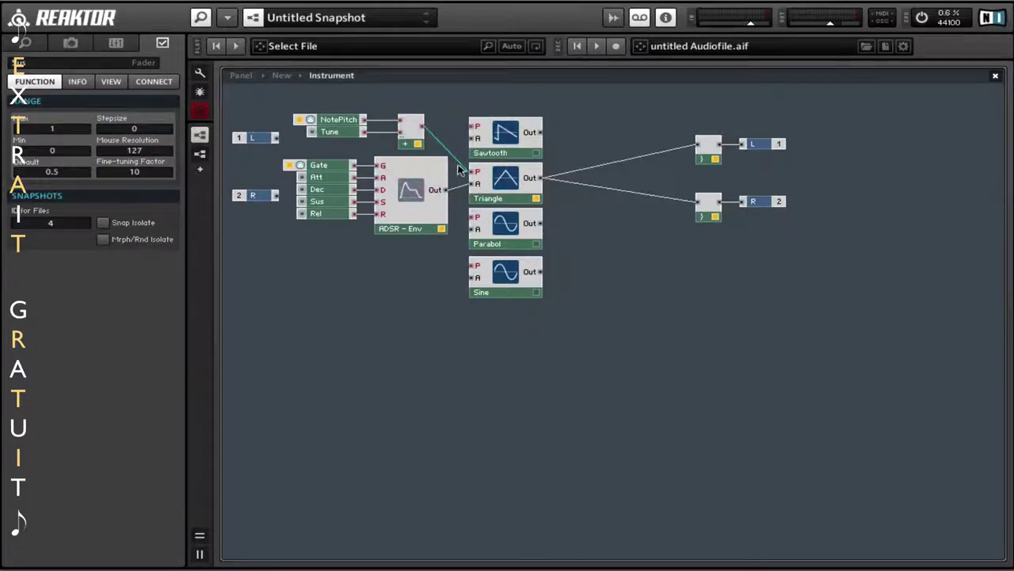
key("Delete")
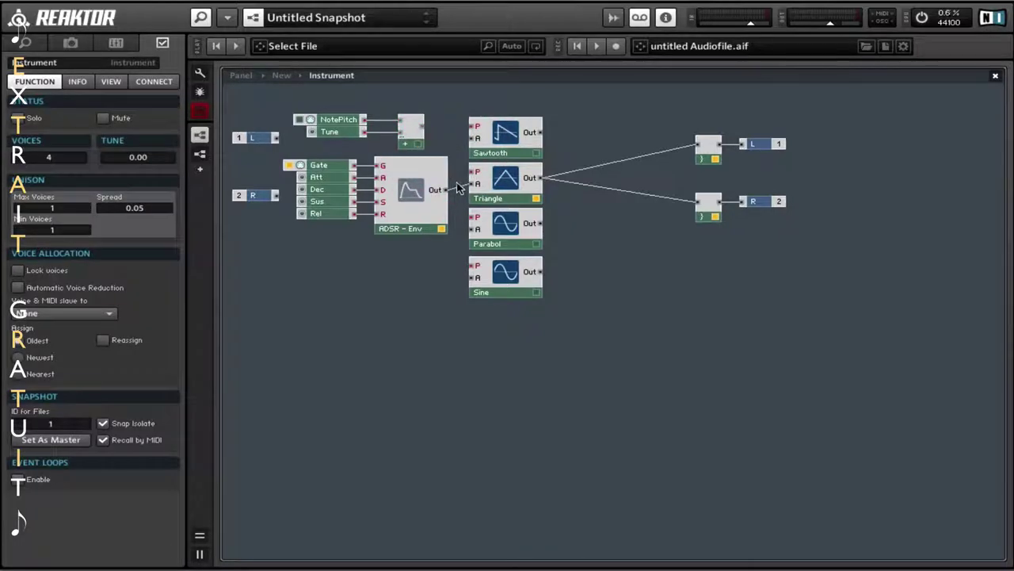
left_click(458, 188)
key("Delete")
left_click_drag(422, 127, 472, 228)
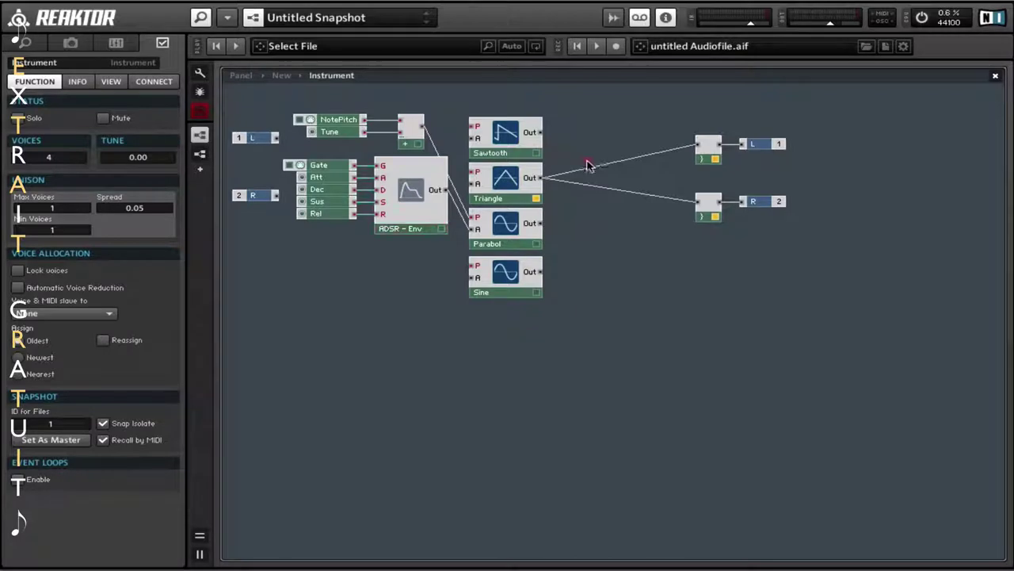
- Remove the Triangle's output wires and route the Parabol output to the voice combiners of outputs L and R
left_click_drag(586, 162, 596, 200)
left_click_drag(650, 153, 647, 231)
key("Delete")
left_click(636, 222)
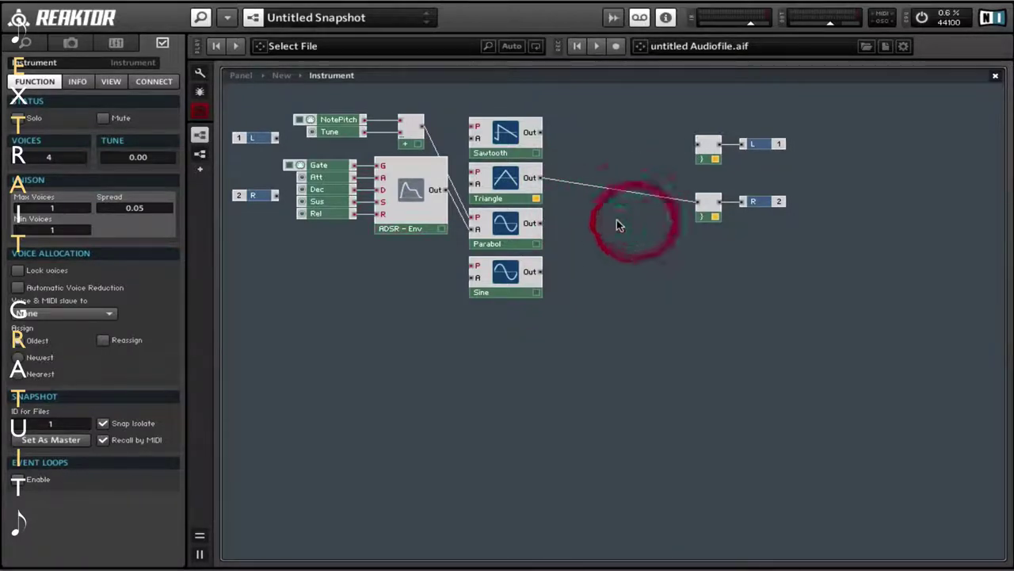
left_click(593, 220)
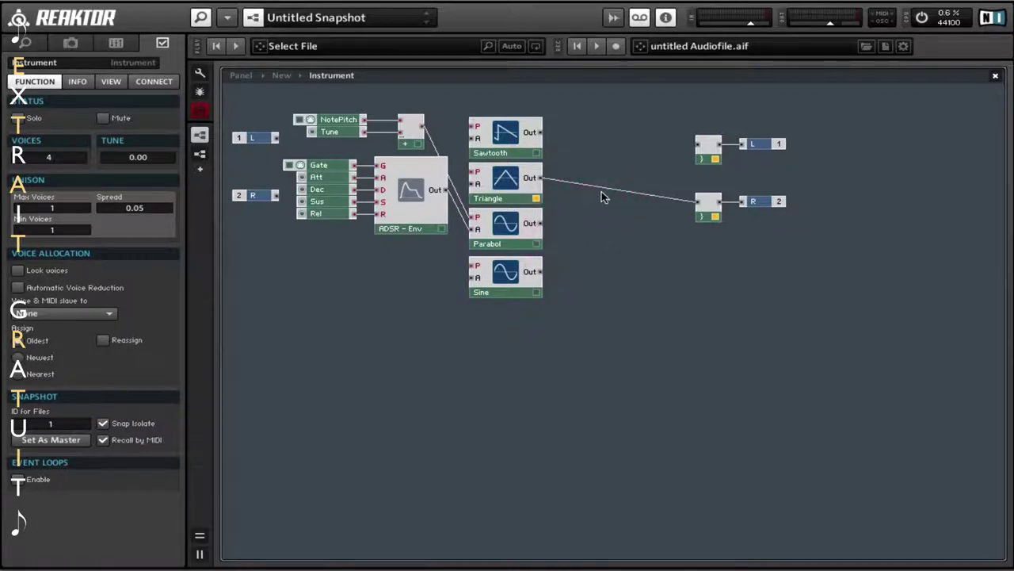
left_click(602, 191)
key("Delete")
left_click_drag(541, 224, 698, 144)
left_click_drag(540, 227, 698, 202)
- On the instrument panel, set Att to about 17.6, Rel to about 45 and Tune to -12
left_click(241, 76)
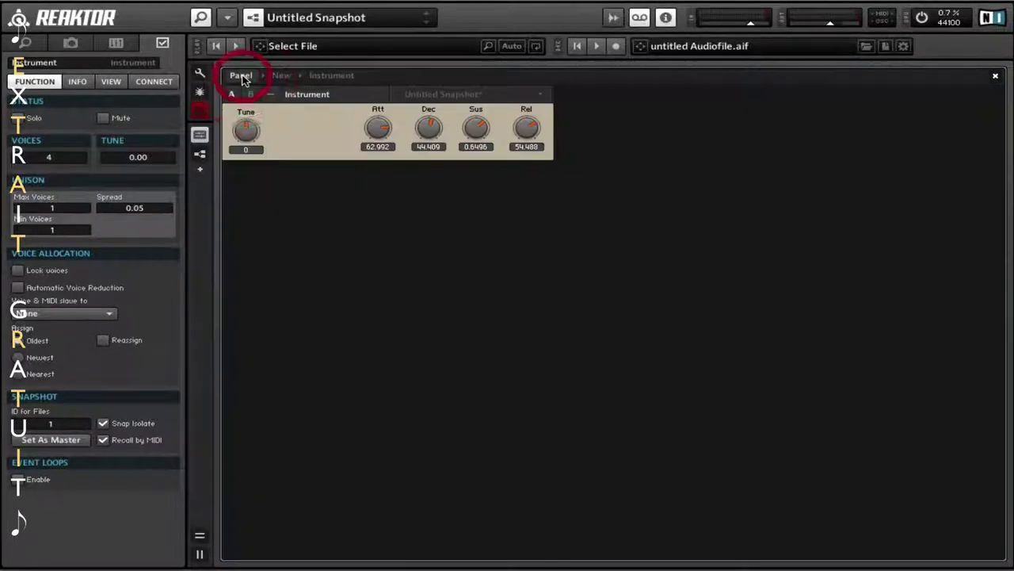
left_click_drag(380, 130, 356, 187)
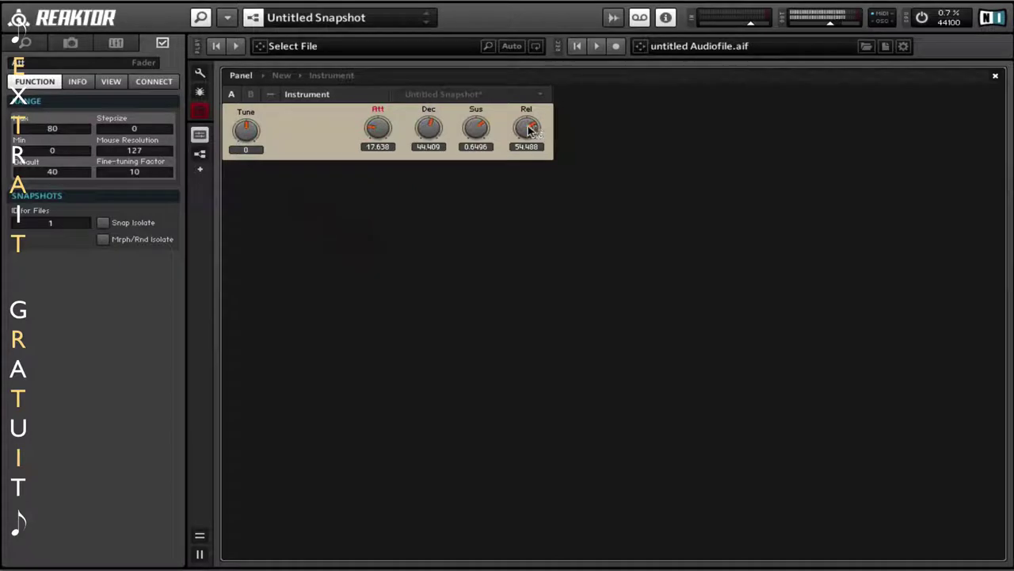
left_click_drag(523, 134, 516, 145)
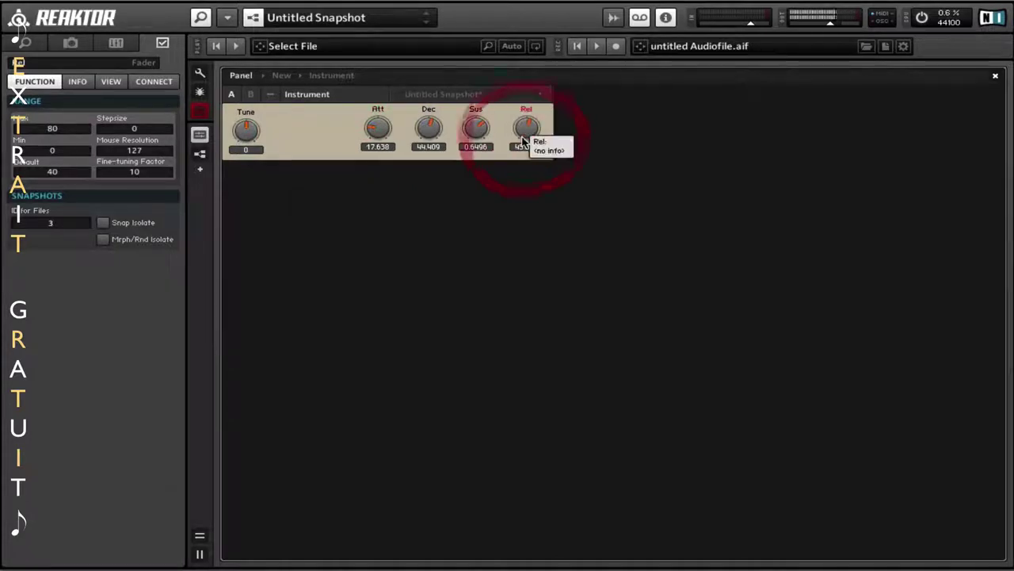
left_click(245, 137)
left_click_drag(244, 138, 243, 146)
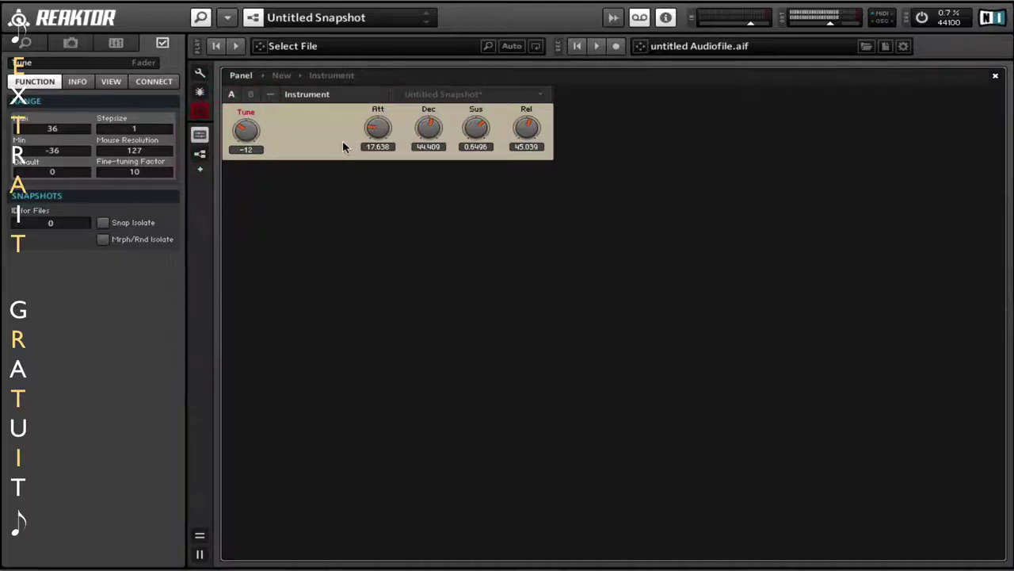
- Readjust the envelope with Att at about 27.7, Rel at about 36.2 and Sus at about 0.76
left_click_drag(379, 132, 378, 117)
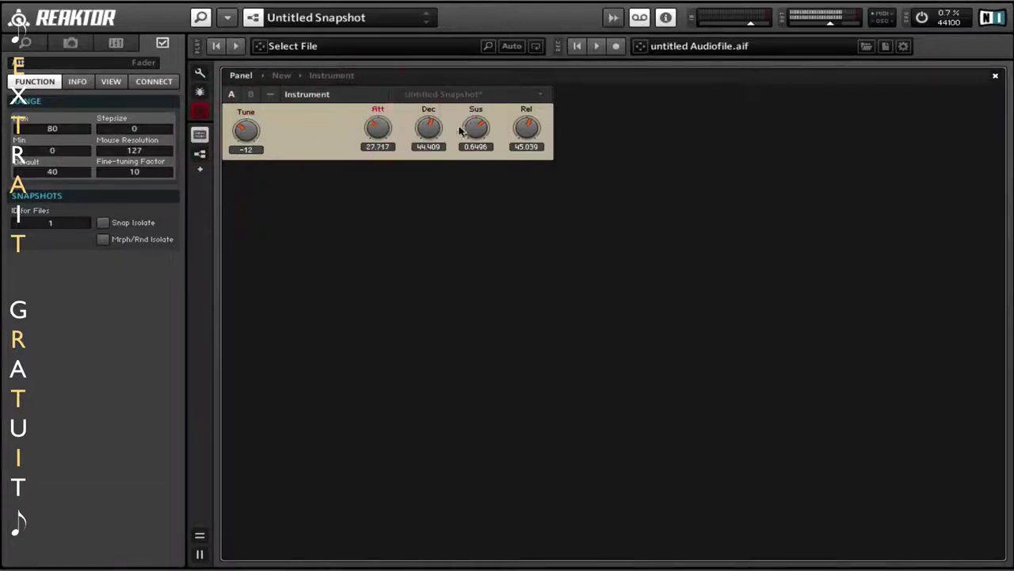
left_click(525, 131)
left_click_drag(524, 131, 476, 117)
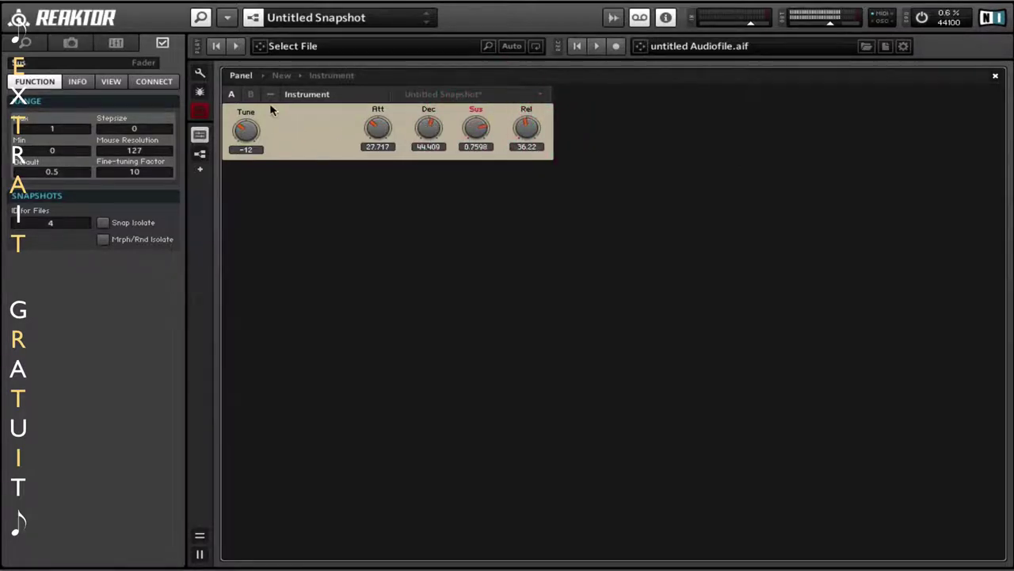
- In the instrument structure, move the adder and ADSR envelope wires from the Parabol to the Sine's P and A inputs
left_click(340, 77)
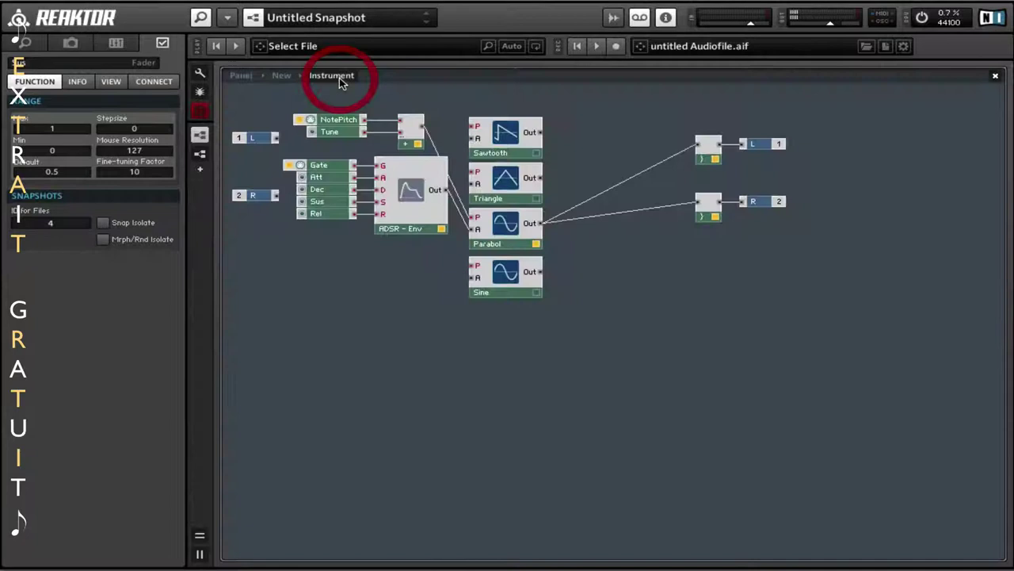
left_click(428, 140)
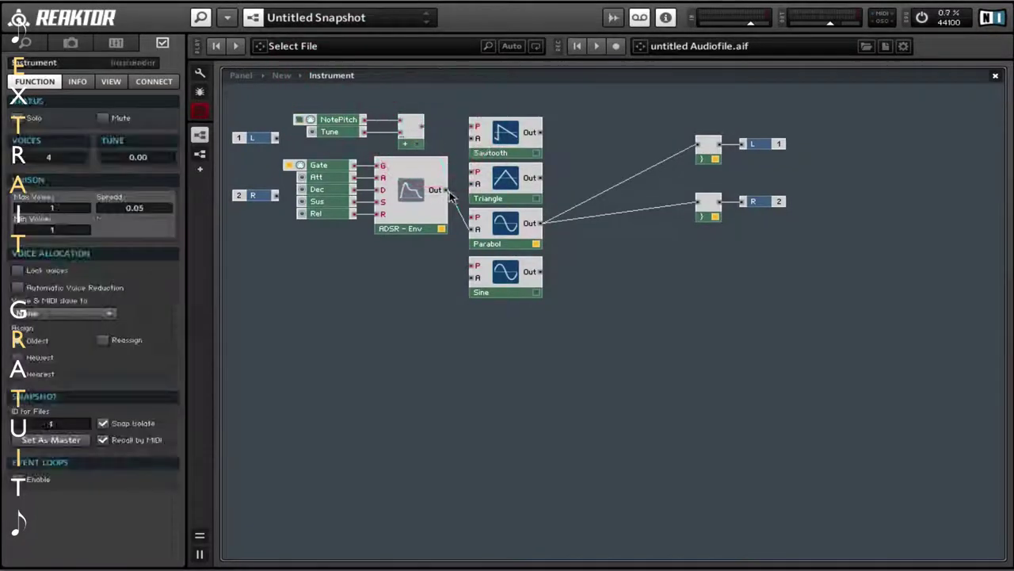
left_click(455, 202)
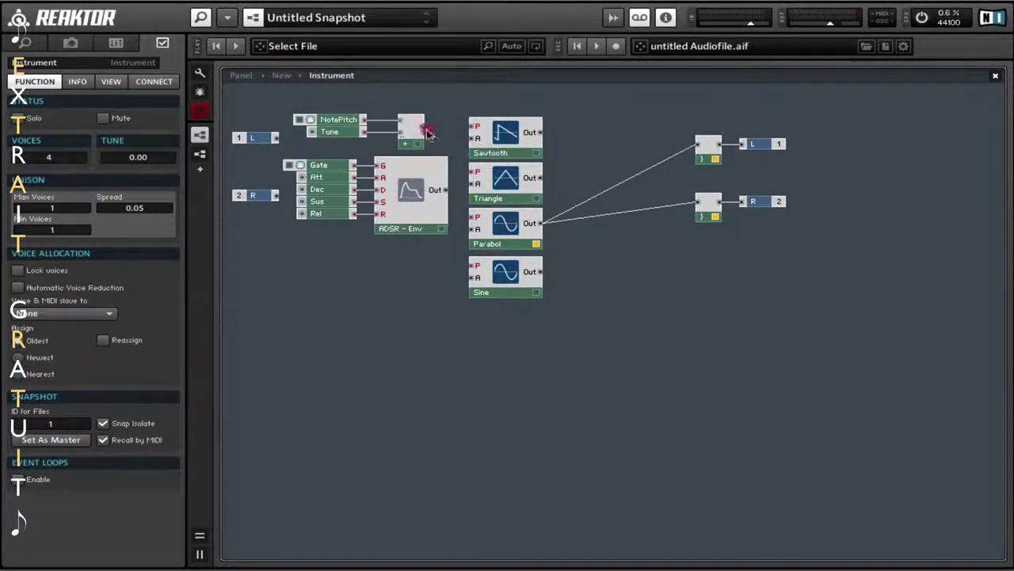
left_click_drag(428, 133, 473, 264)
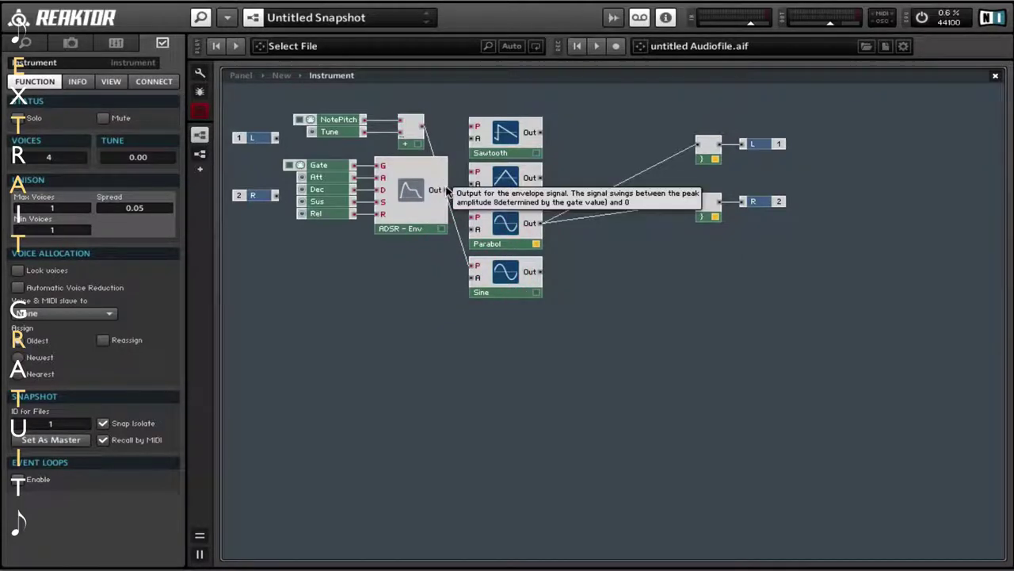
left_click_drag(446, 193, 472, 278)
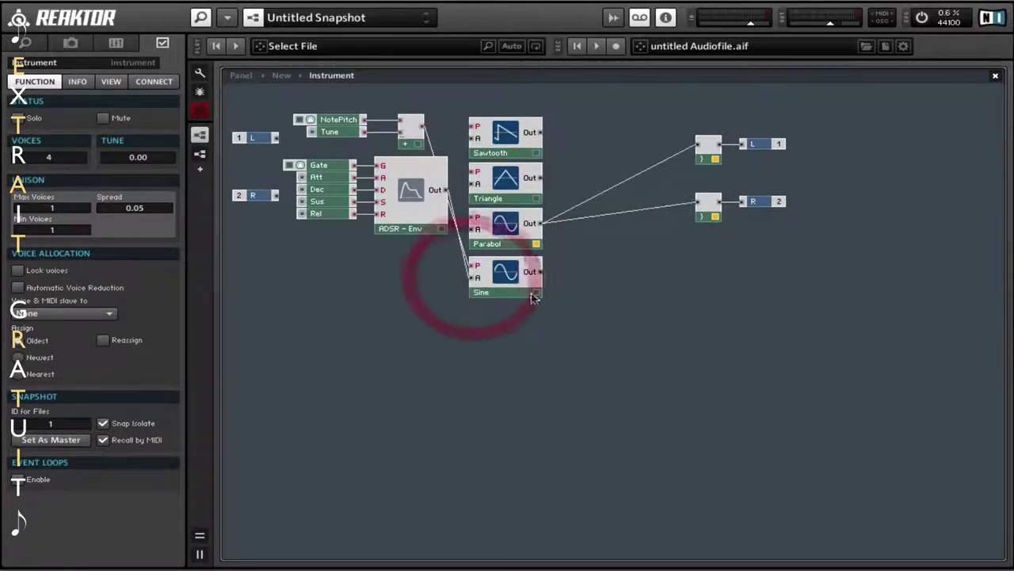
- Route the Sine output to the voice combiners of outputs L and R in place of the Parabol
left_click_drag(544, 272, 704, 145)
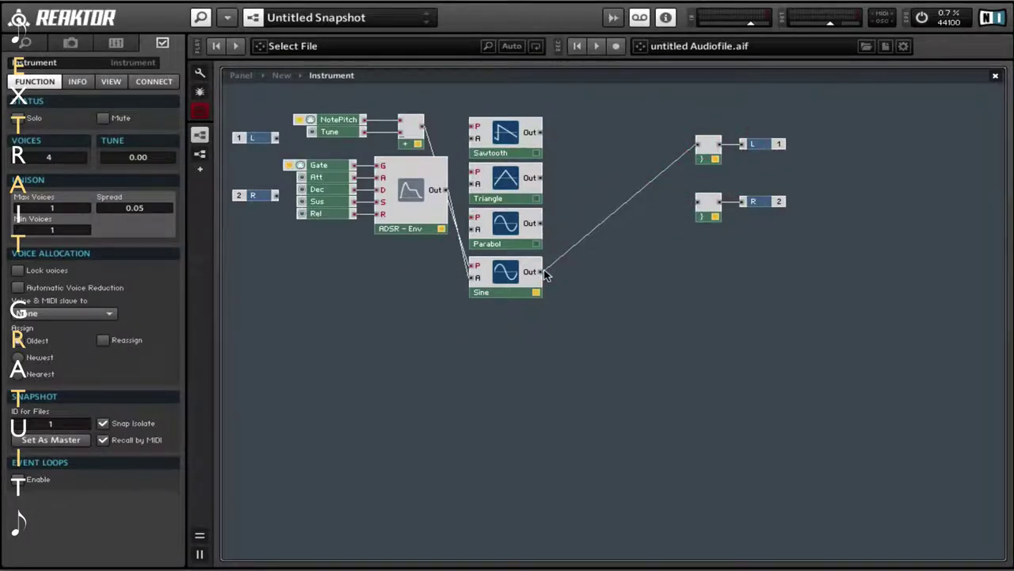
left_click_drag(543, 271, 695, 204)
left_click_drag(543, 274, 695, 205)
- On the instrument panel, set Tune to 0, Att to about 26.5, Dec to about 53.9, Sus to about 0.61 and Rel to about 43.2
left_click(252, 76)
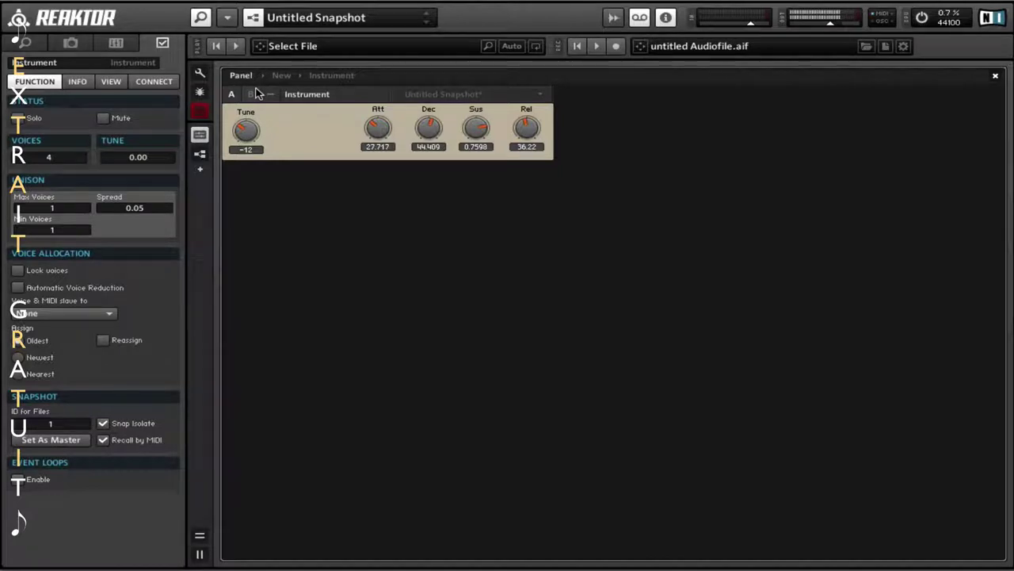
left_click_drag(388, 130, 428, 117)
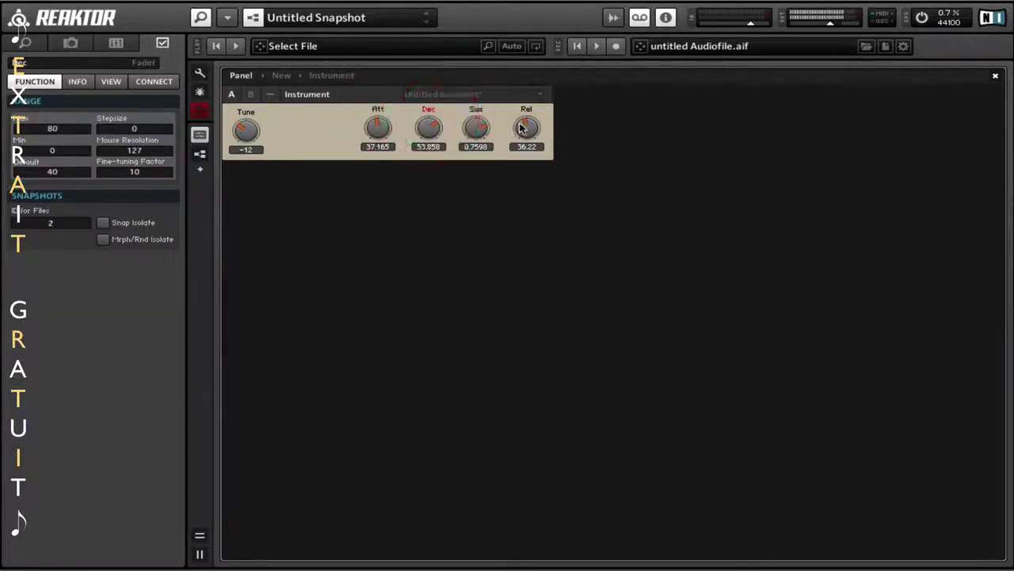
left_click_drag(529, 129, 470, 144)
left_click_drag(251, 133, 255, 117)
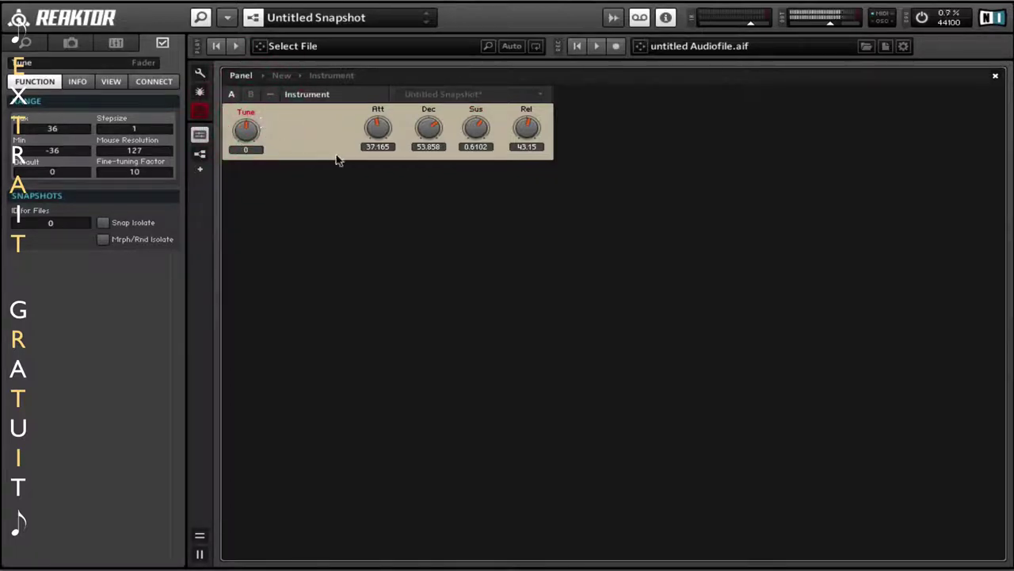
left_click_drag(381, 137, 370, 144)
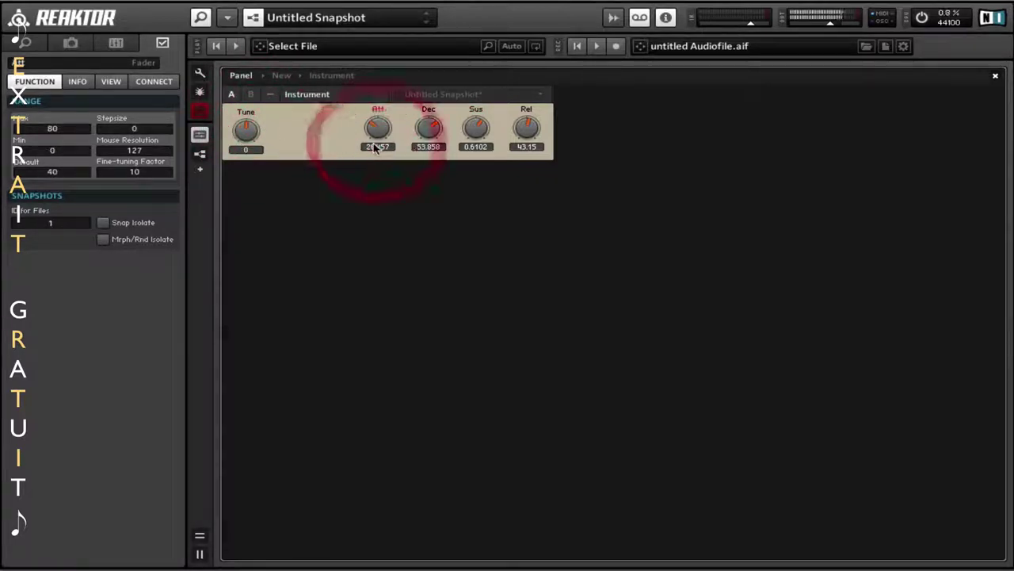
left_click(374, 140)
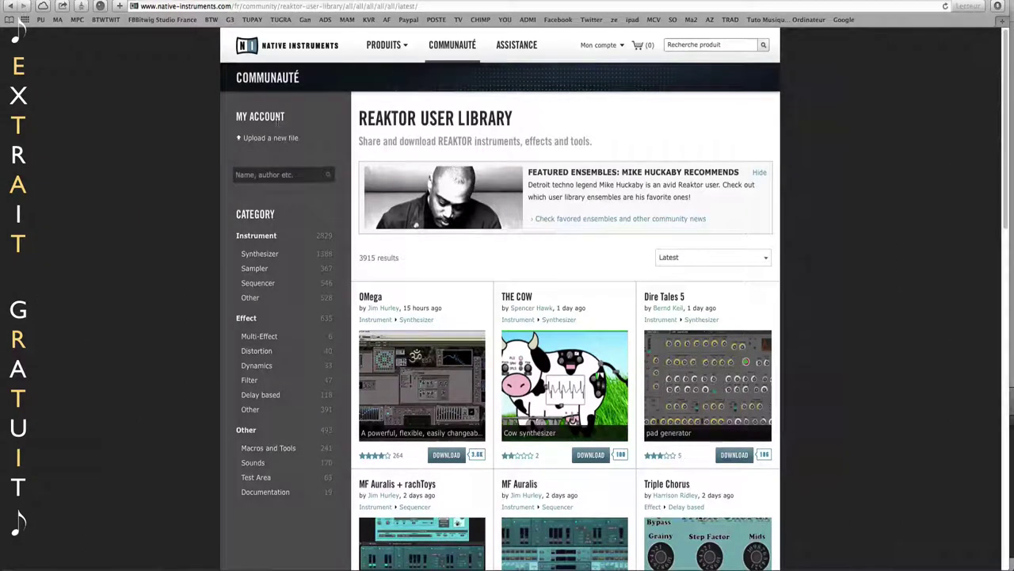
- In the web browser, sort the Reaktor User Library by Most downloaded (3 months) and look through the listed ensembles
left_click(135, 6)
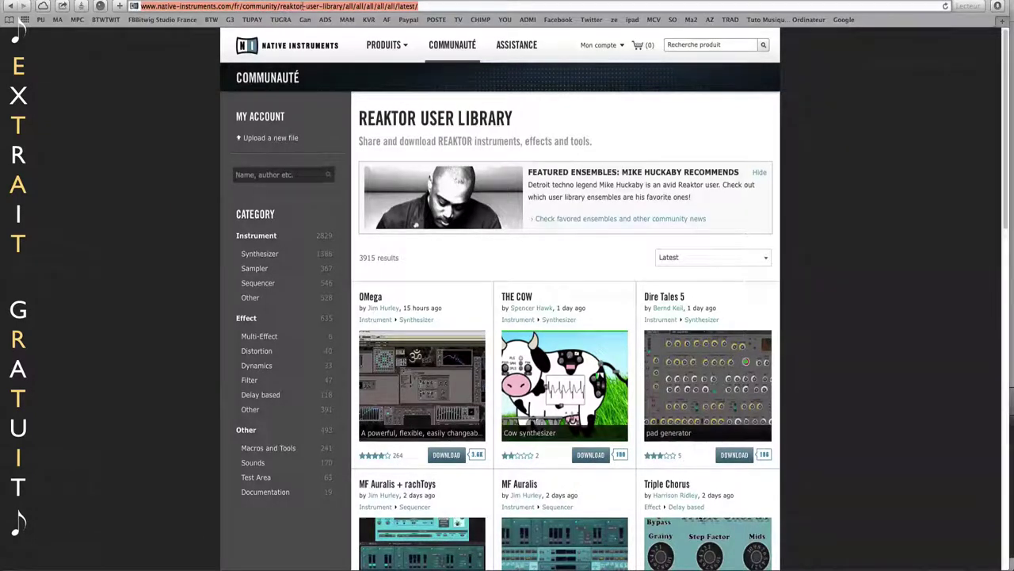
left_click(454, 262)
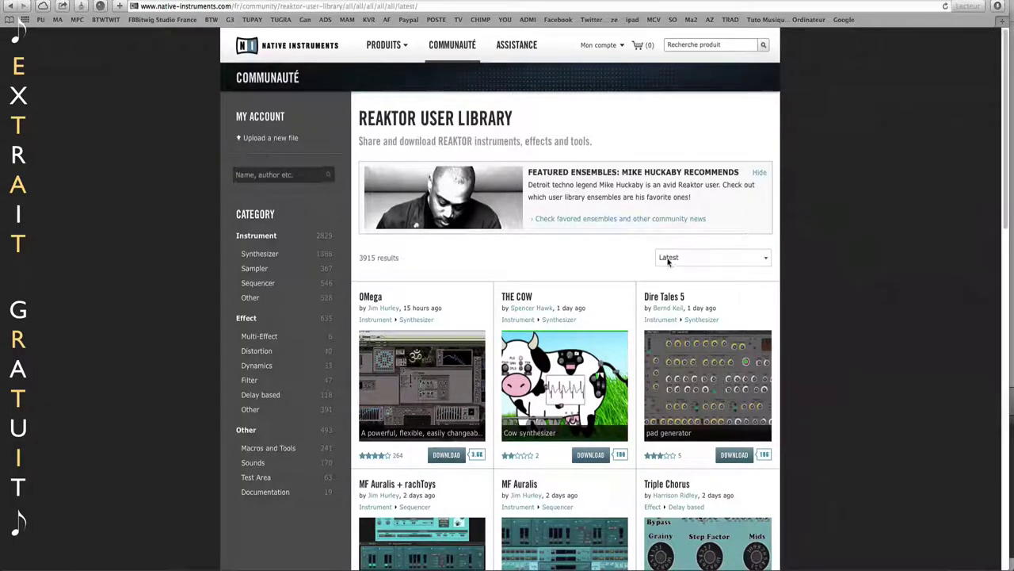
left_click(761, 258)
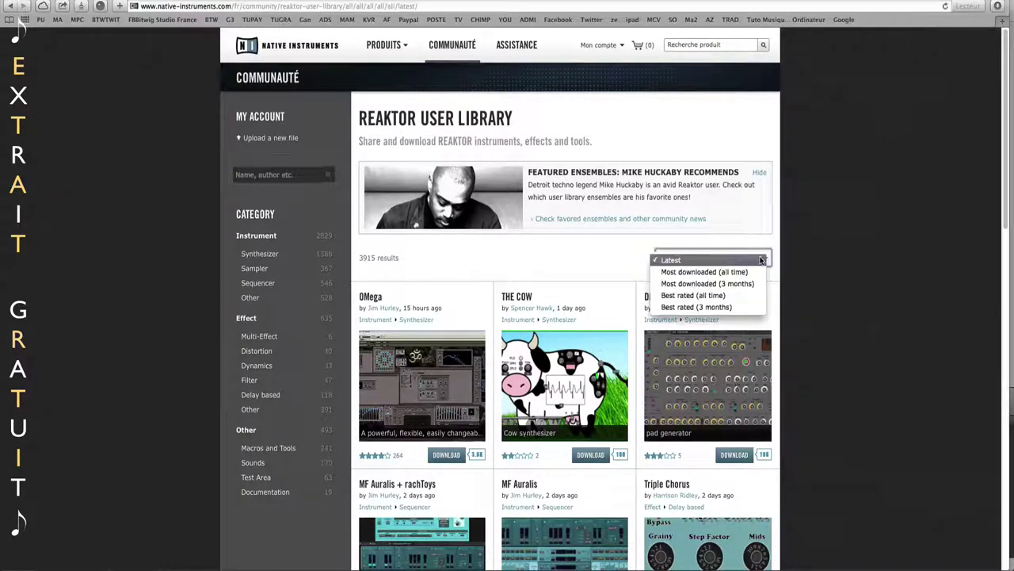
left_click(716, 286)
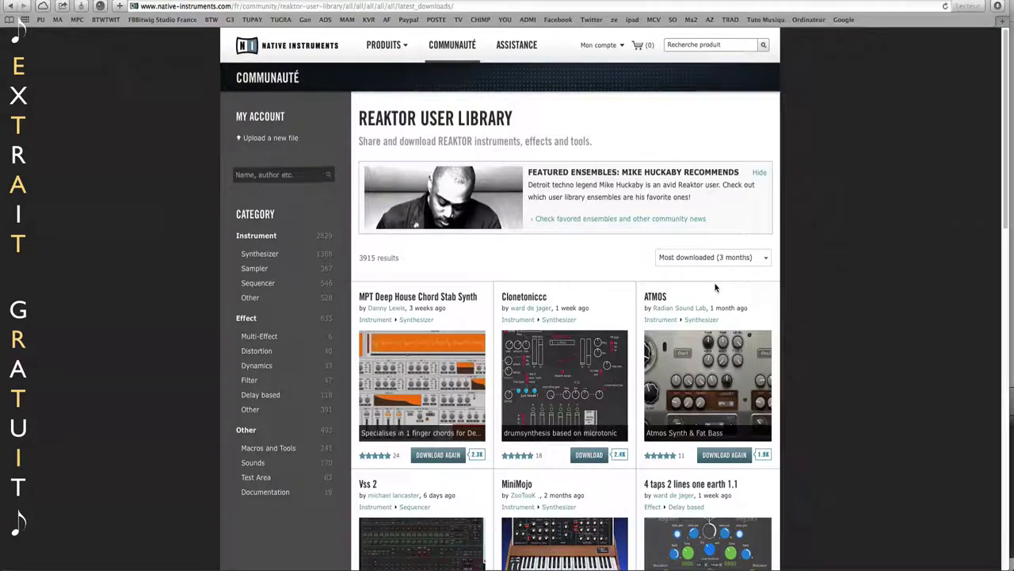
scroll(678, 317, "down", 15)
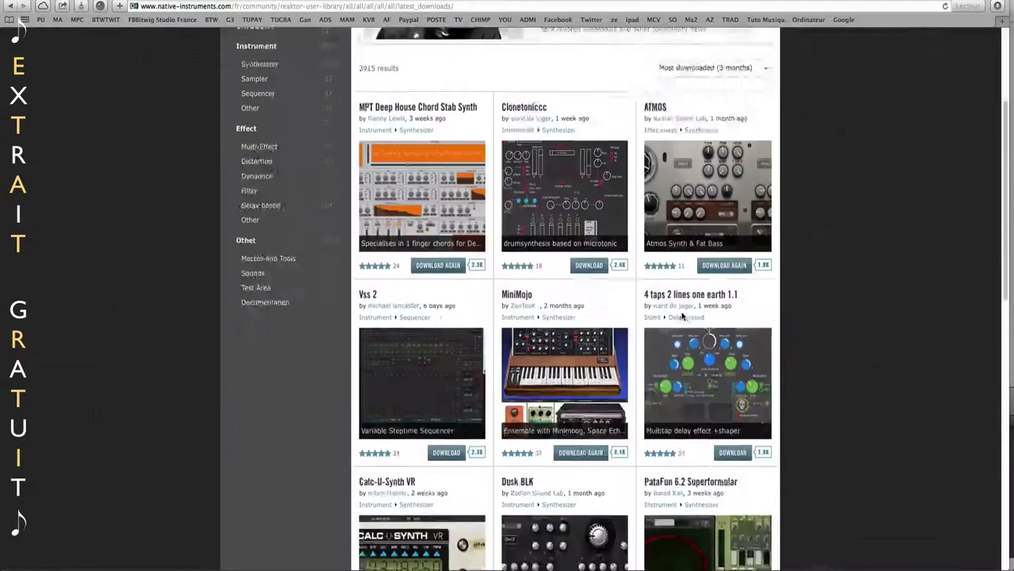
- In the Finder, open the Reaktor5 folder under Native Instruments and go to Library > Ensembles
scroll(681, 315, "up", 15)
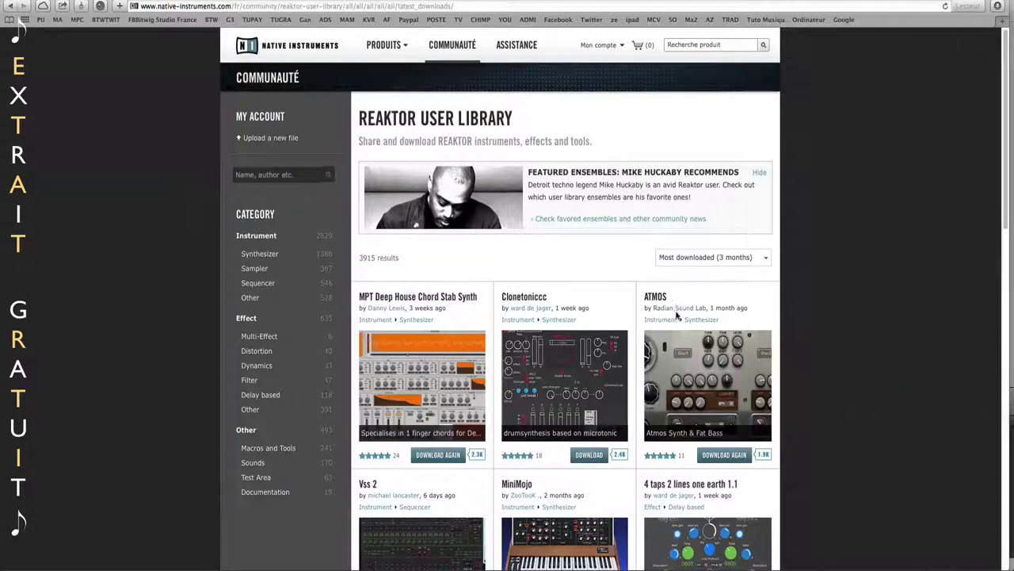
left_click(672, 312)
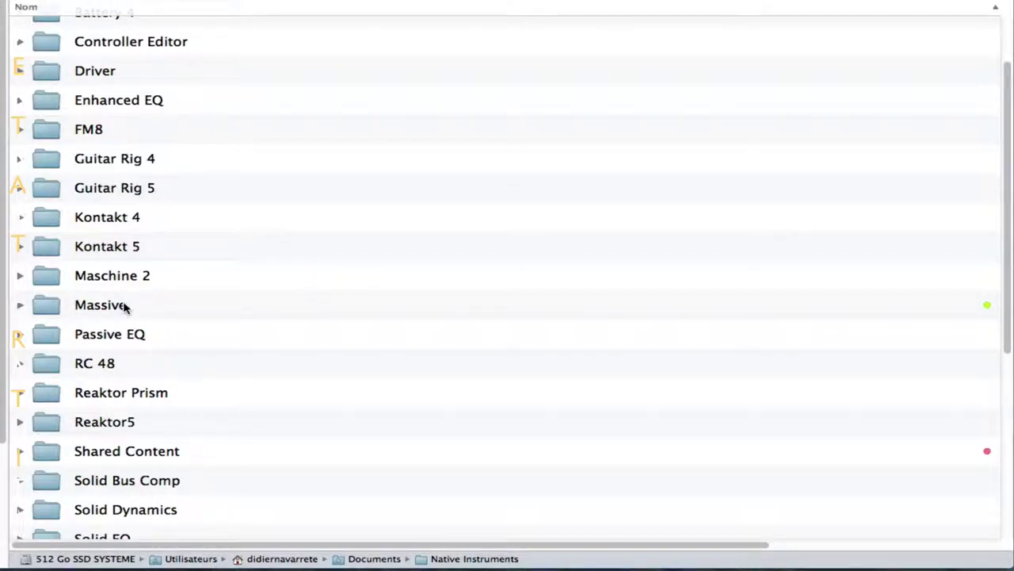
double_click(132, 425)
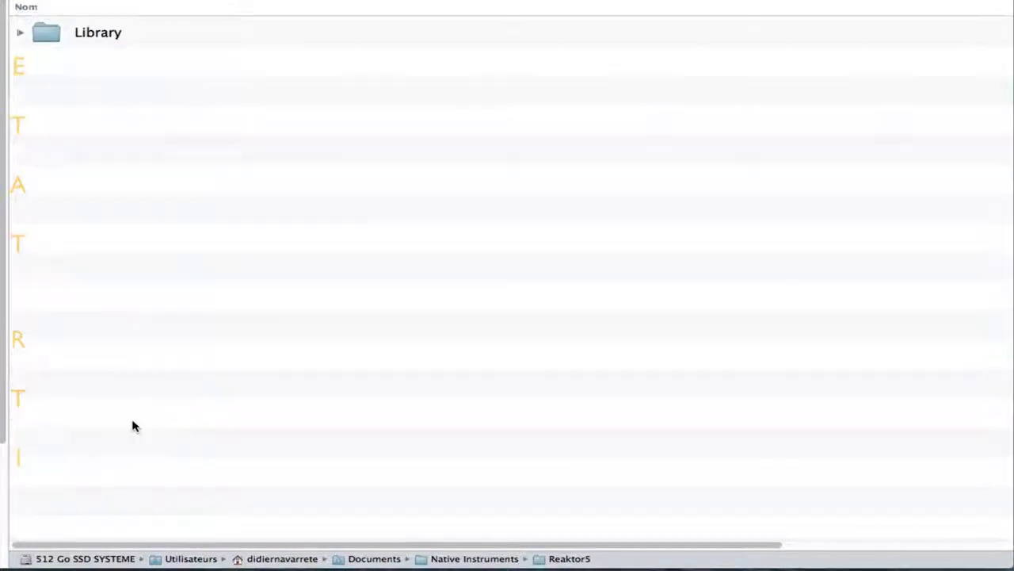
double_click(94, 33)
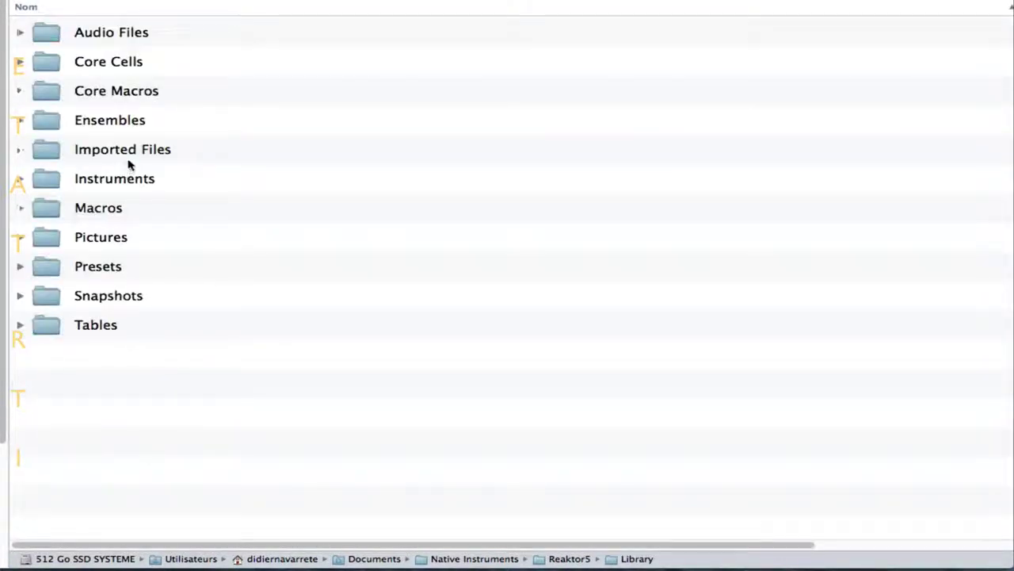
double_click(122, 127)
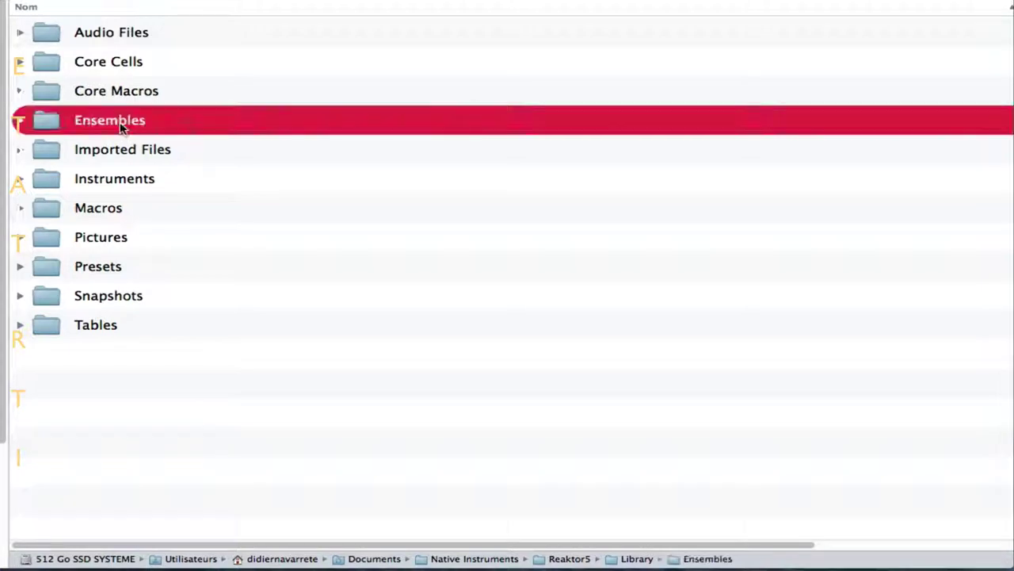
- Look through the ensemble files in the folder, highlighting ATMO.ens and DUSK_blk_V1.0.ens
scroll(182, 407, "down", 5)
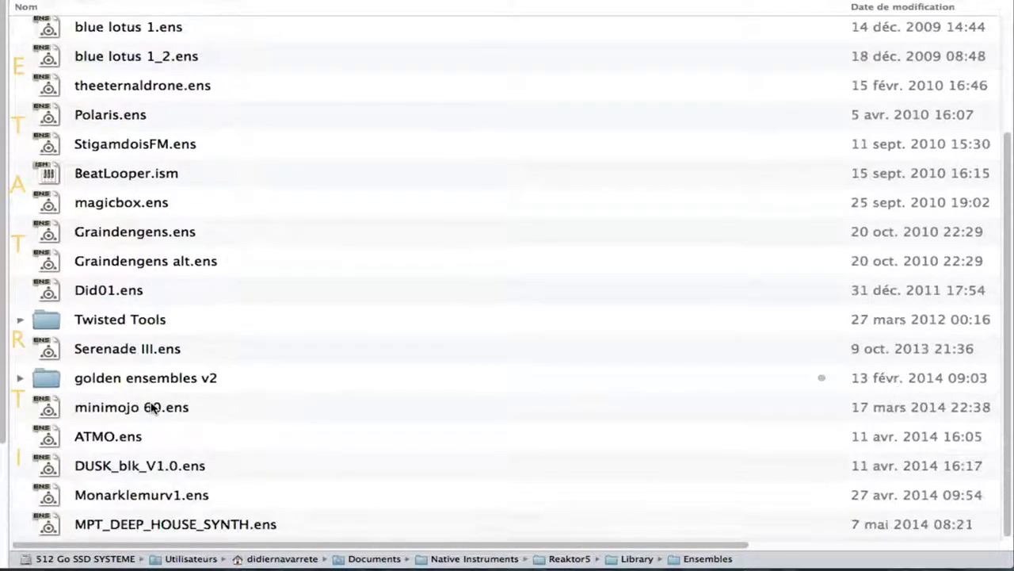
scroll(151, 412, "up", 5)
scroll(169, 435, "down", 5)
left_click(165, 440)
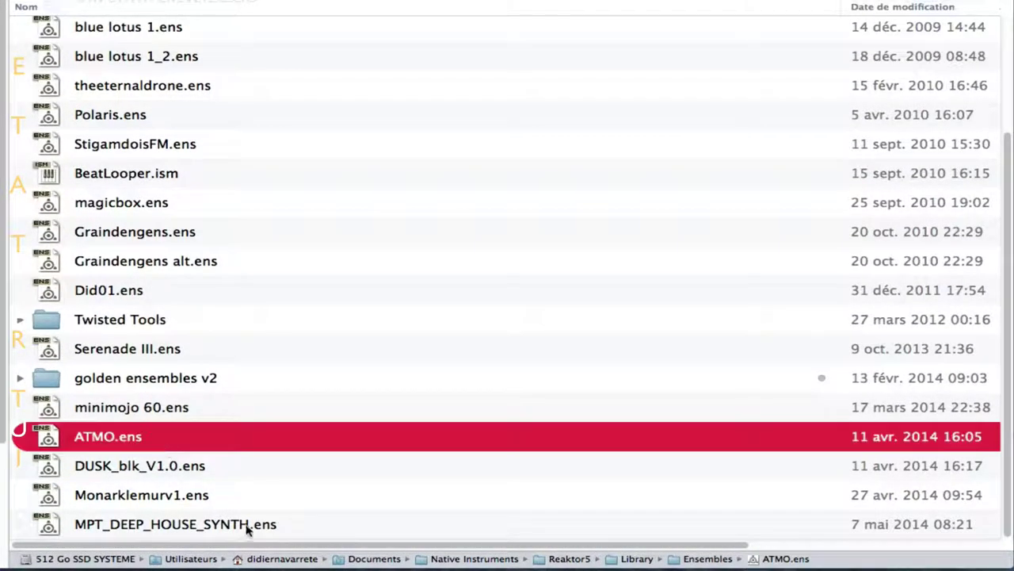
left_click(171, 477)
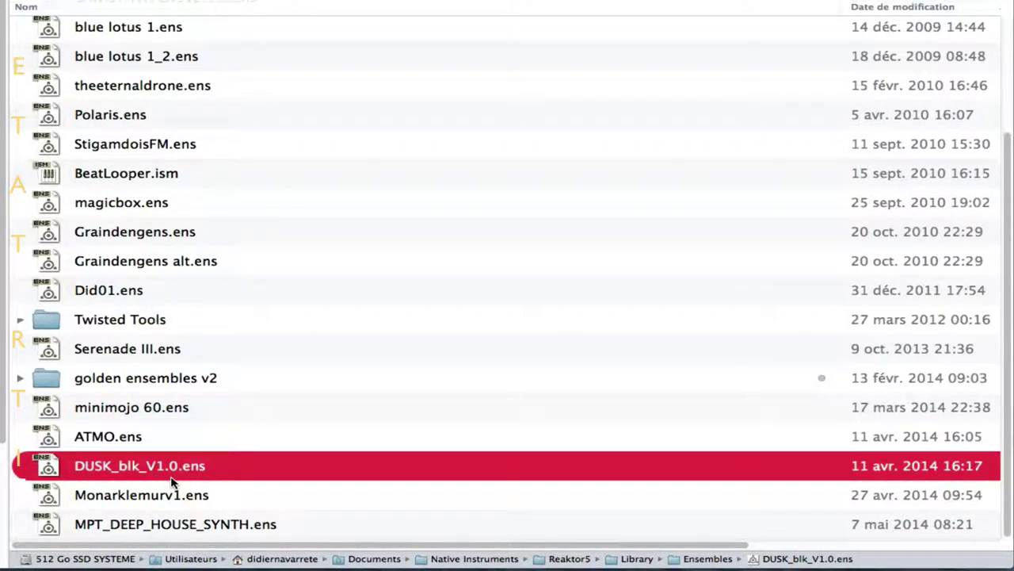
scroll(171, 480, "up", 5)
left_click(194, 149)
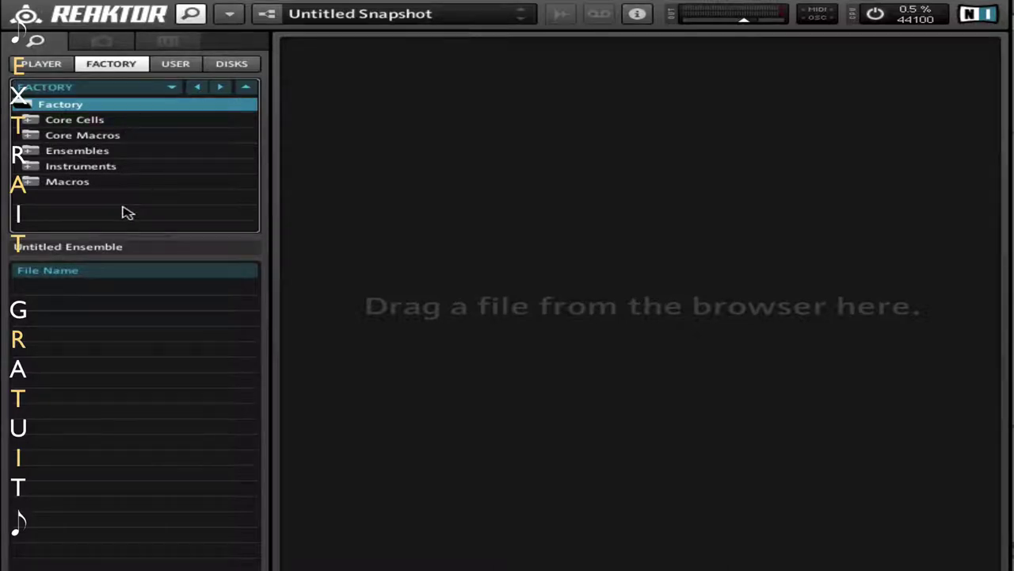
- In Reaktor, load ATMO.ens from the user Ensembles folder into the empty workspace and hide the browser
left_click(176, 65)
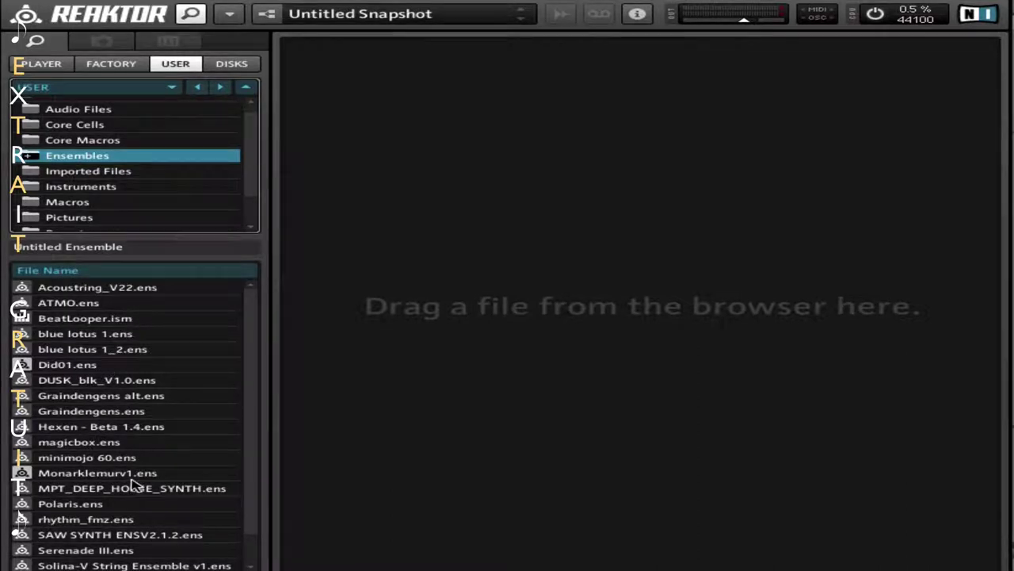
scroll(131, 482, "down", 1)
scroll(132, 481, "down", 2)
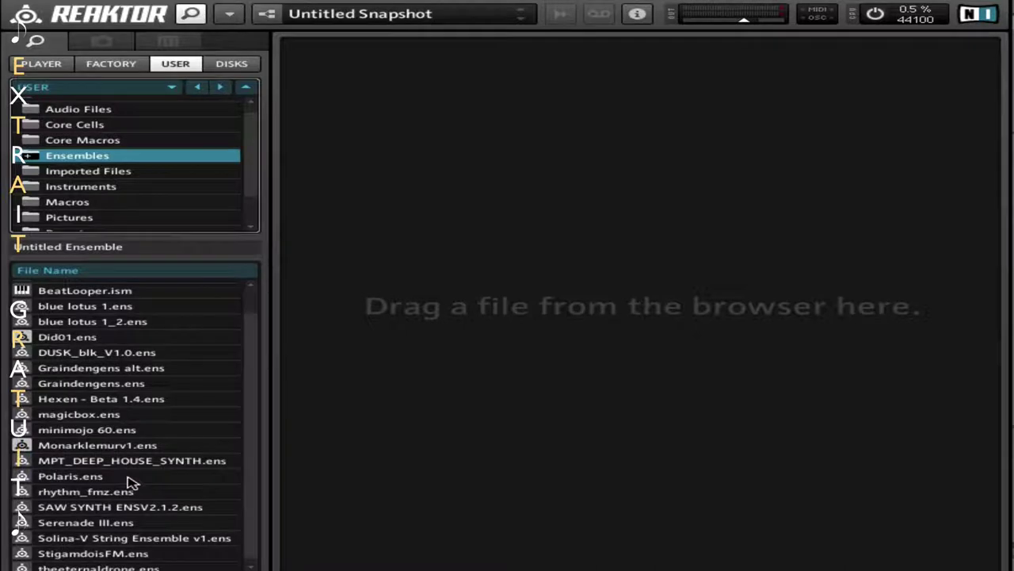
scroll(131, 481, "up", 3)
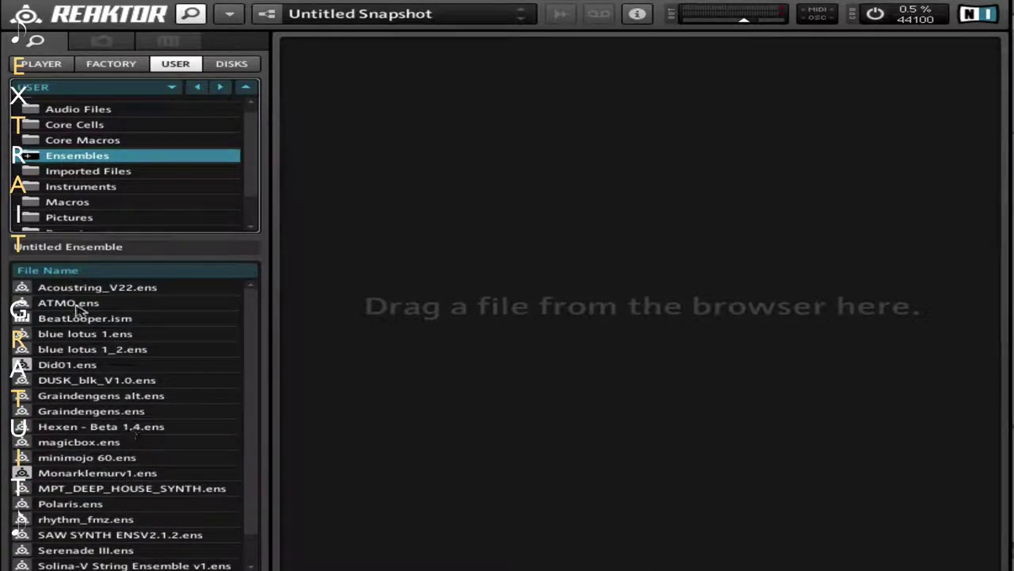
left_click_drag(71, 303, 547, 226)
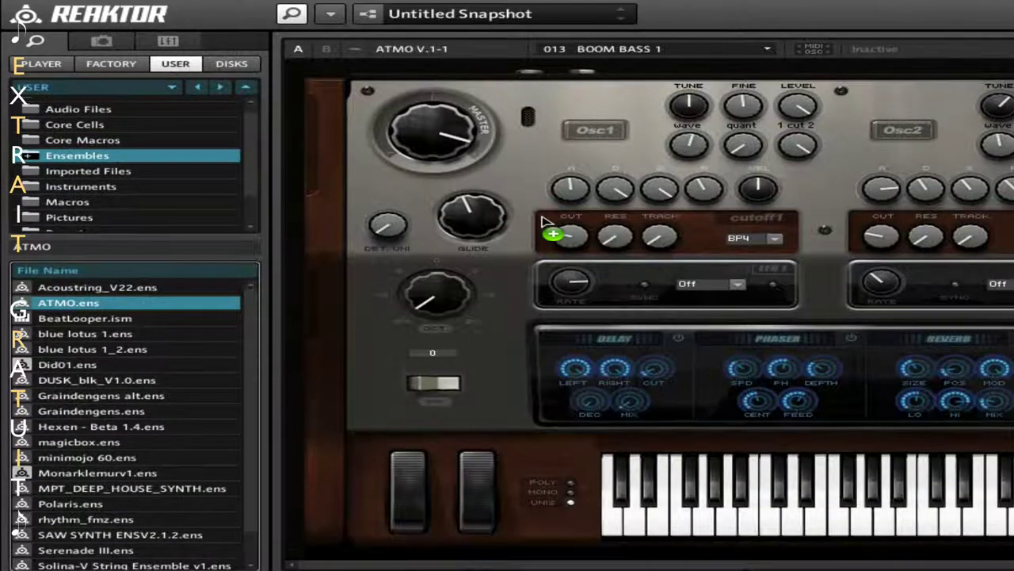
left_click(292, 13)
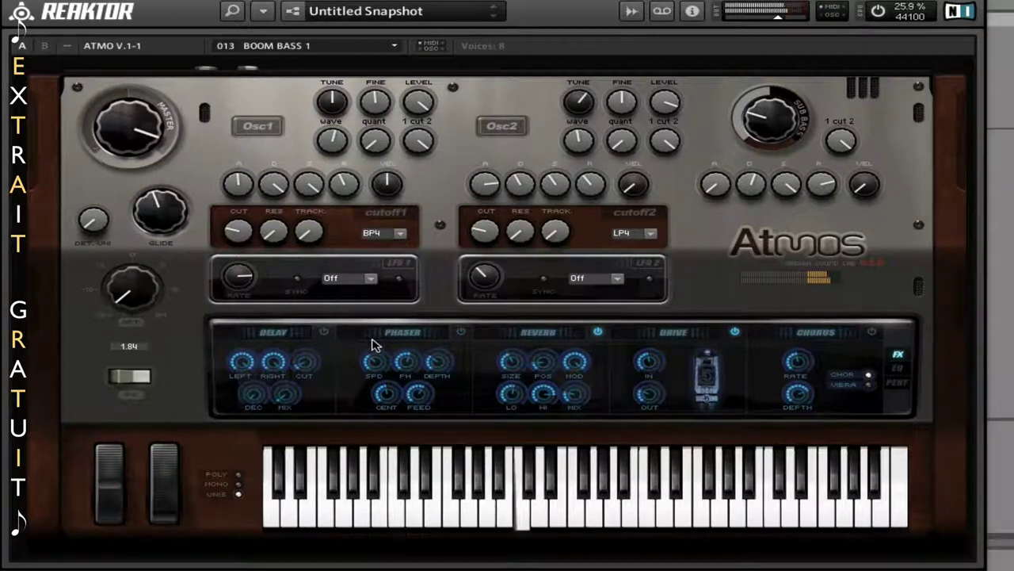
- Load the snapshot 1 - LEAD in the ATMO instrument
left_click(396, 48)
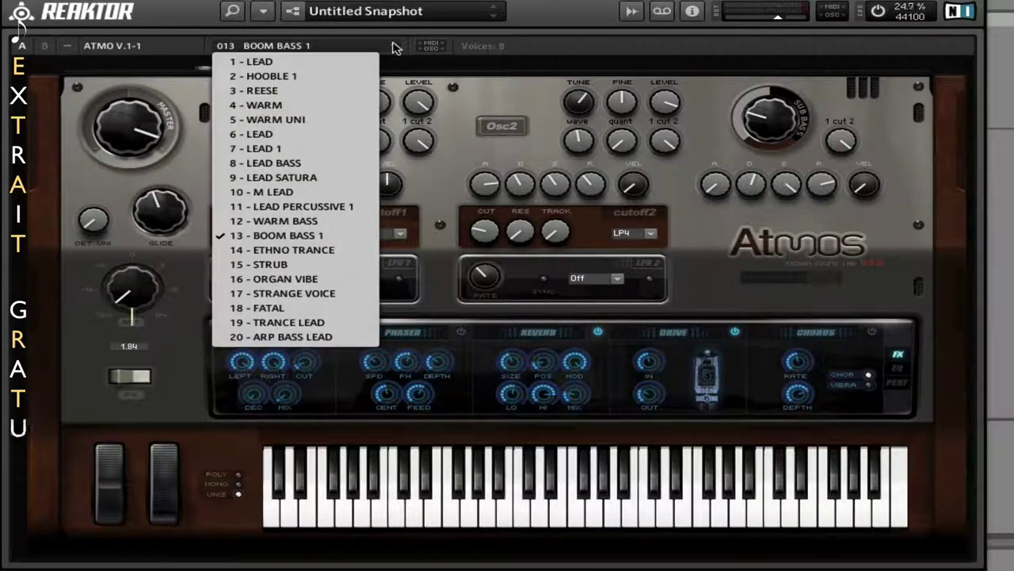
left_click(311, 64)
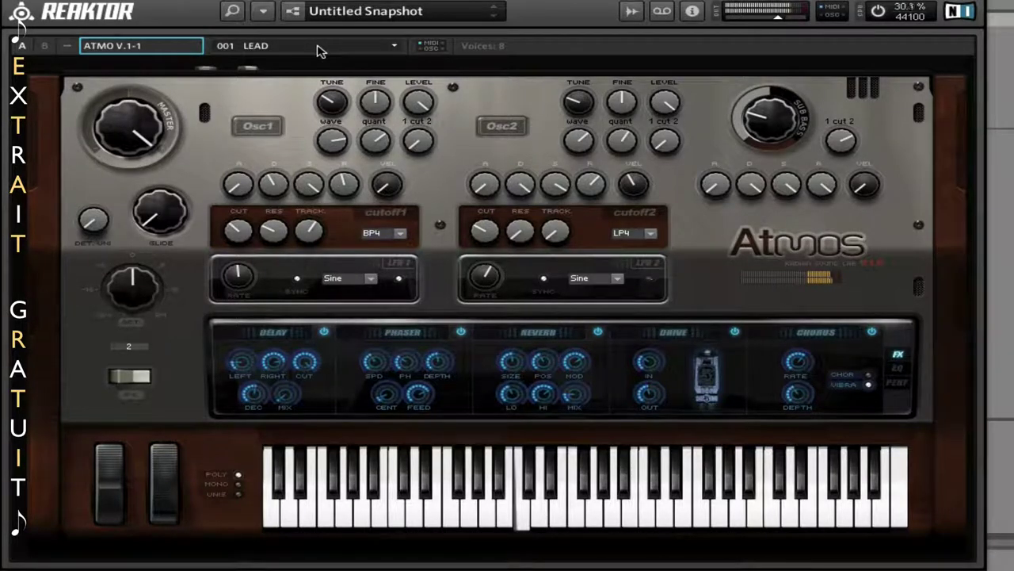
left_click(318, 48)
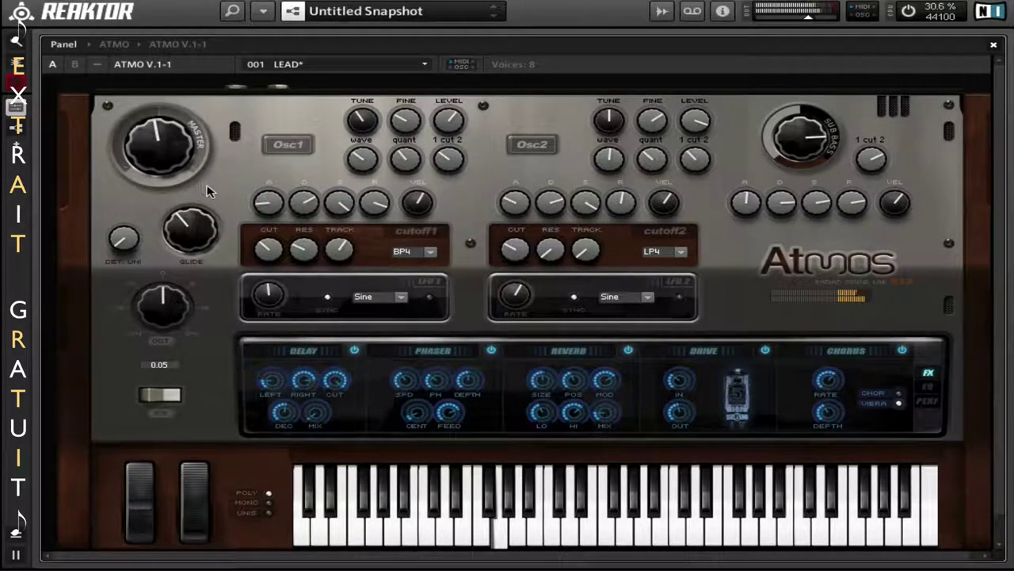
- Turn Glide to minimum, set Det/Uni to about 0.27 and Oct to -8, and briefly view the modulation matrix
left_click_drag(212, 229, 213, 163)
left_click_drag(188, 227, 182, 333)
left_click_drag(123, 213, 123, 197)
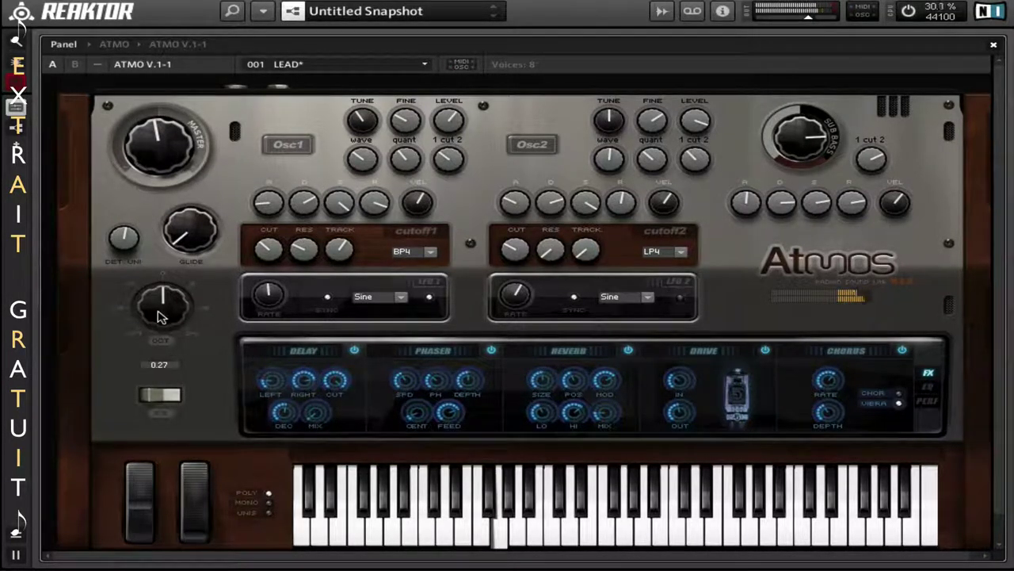
mouse_move(157, 311)
left_mouse_down()
mouse_move(166, 255)
mouse_move(161, 339)
mouse_move(159, 324)
left_mouse_up()
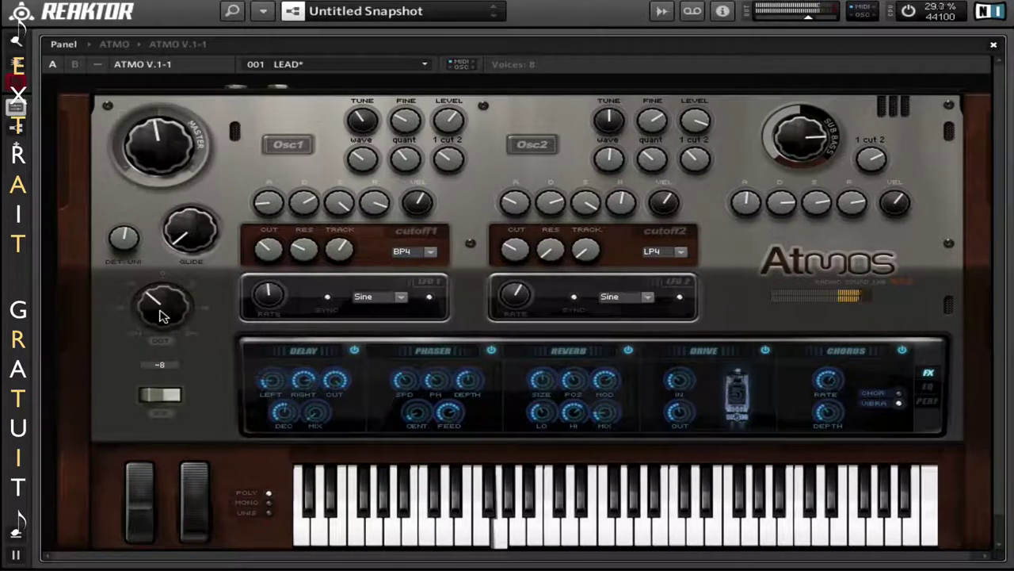
left_click(154, 394)
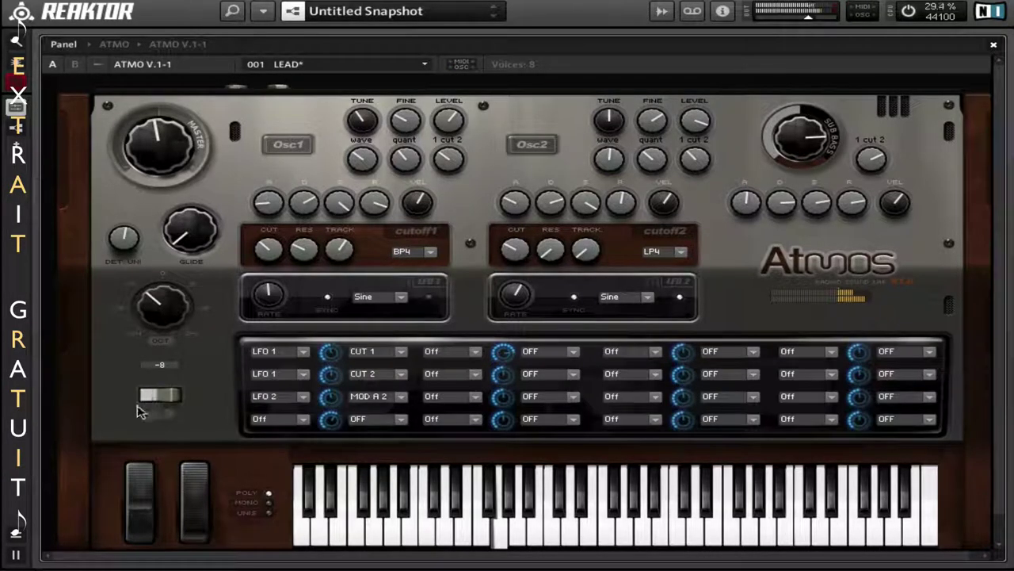
left_click(173, 400)
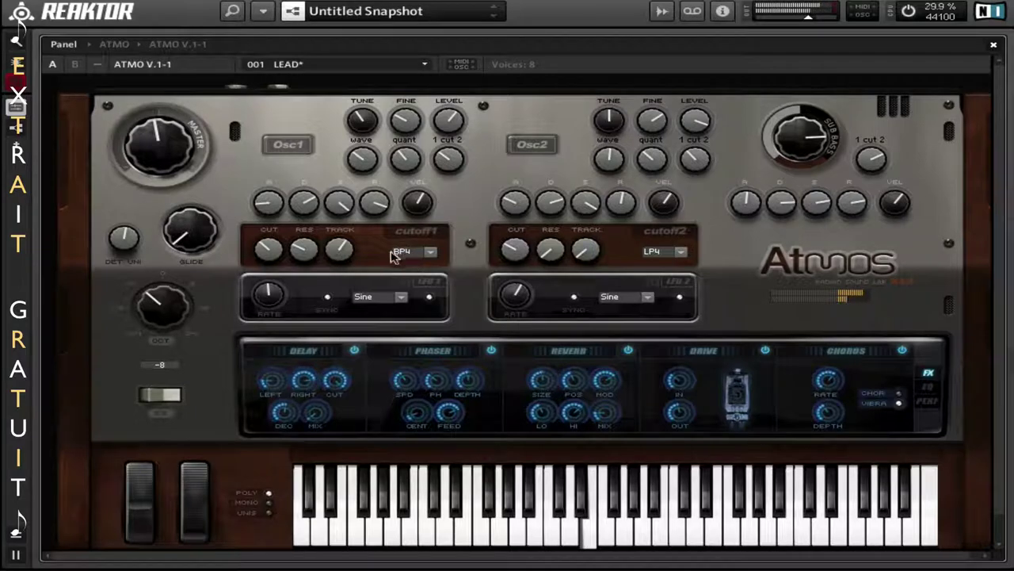
- In the cutoff1 section, raise Cut and Res, set Track to about 0.49 and choose the BP4 filter type
left_click_drag(275, 246, 338, 256)
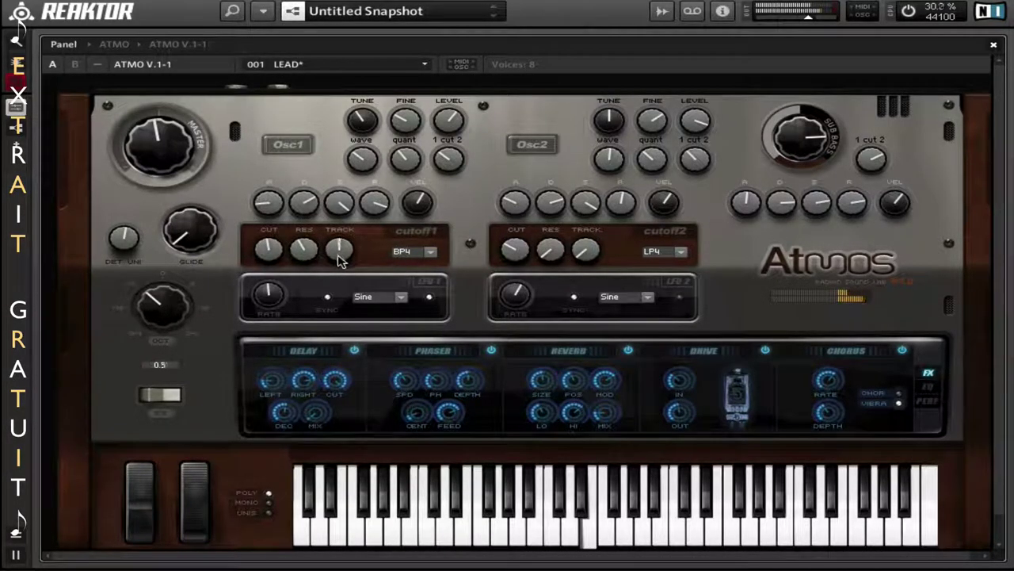
left_click(428, 252)
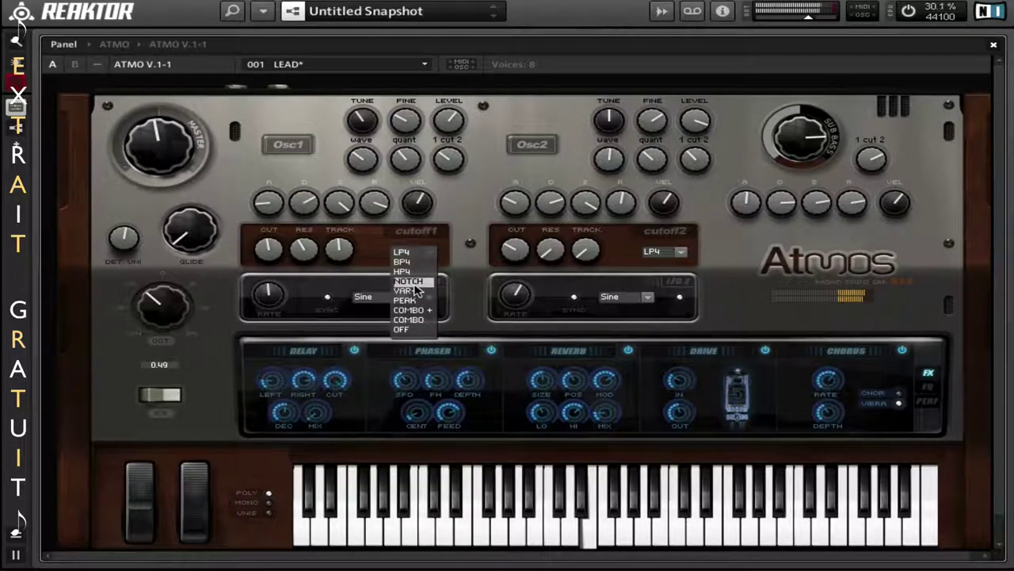
left_click(404, 261)
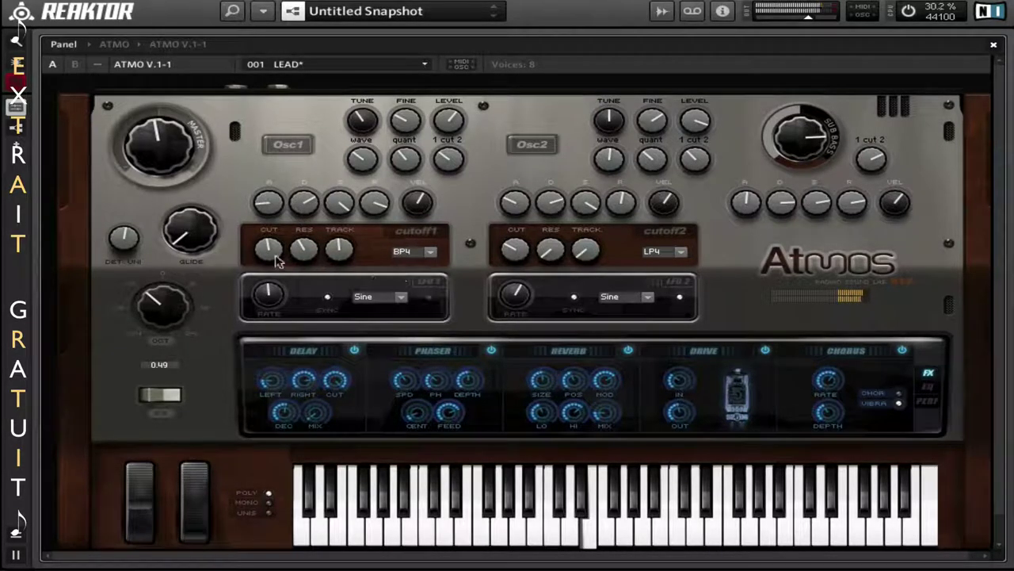
left_click_drag(262, 240, 261, 235)
- In the cutoff2 section, raise Track and Res and set Cut to 64
left_click_drag(503, 249, 513, 218)
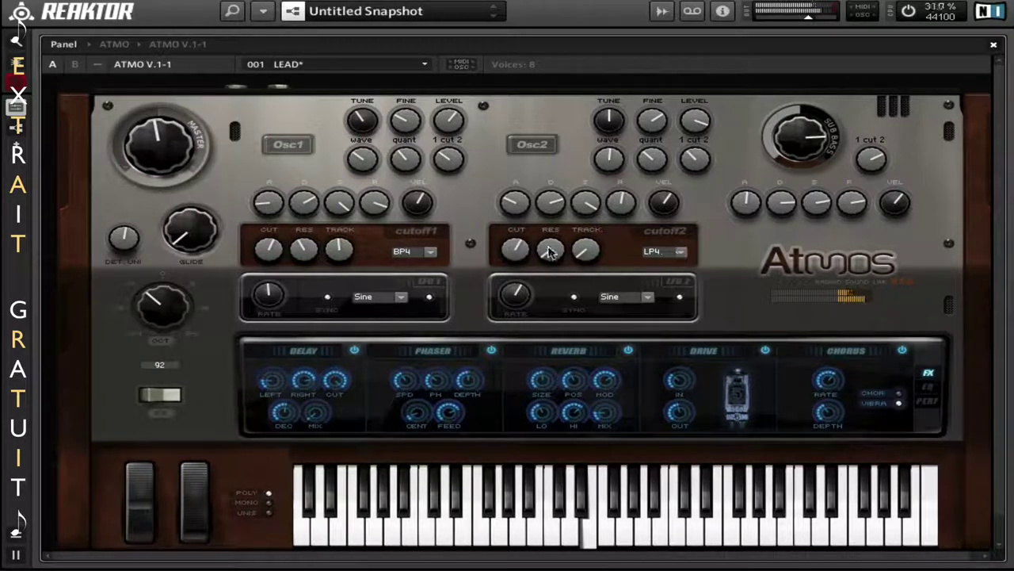
left_click_drag(590, 248, 603, 201)
left_click_drag(554, 242, 551, 211)
left_click_drag(515, 248, 512, 266)
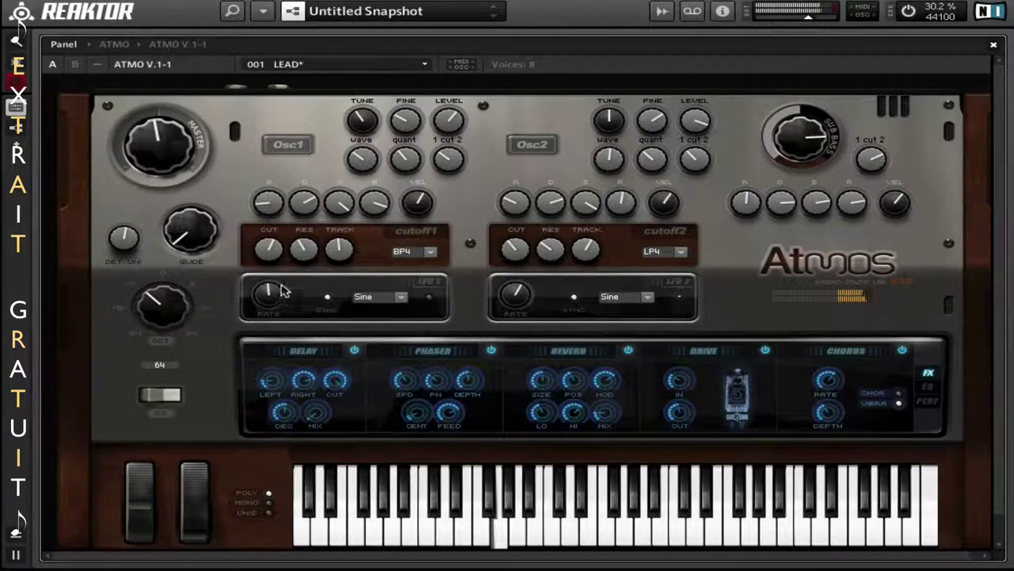
- Set LFO 1 to rate 4 with a Triangle wave and LFO 2 to rate 16 with Random Steps
left_click_drag(284, 292, 287, 280)
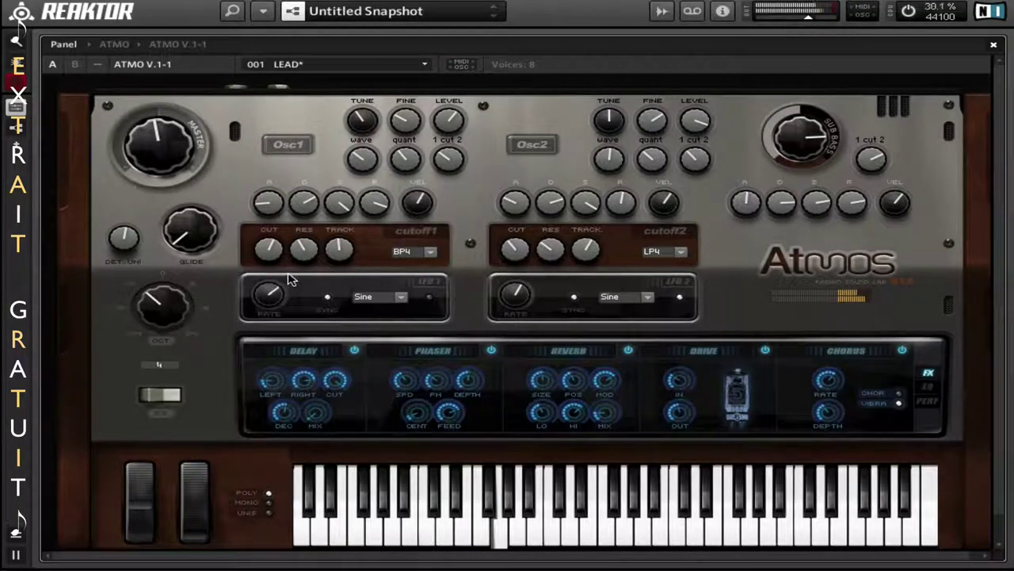
left_click(404, 297)
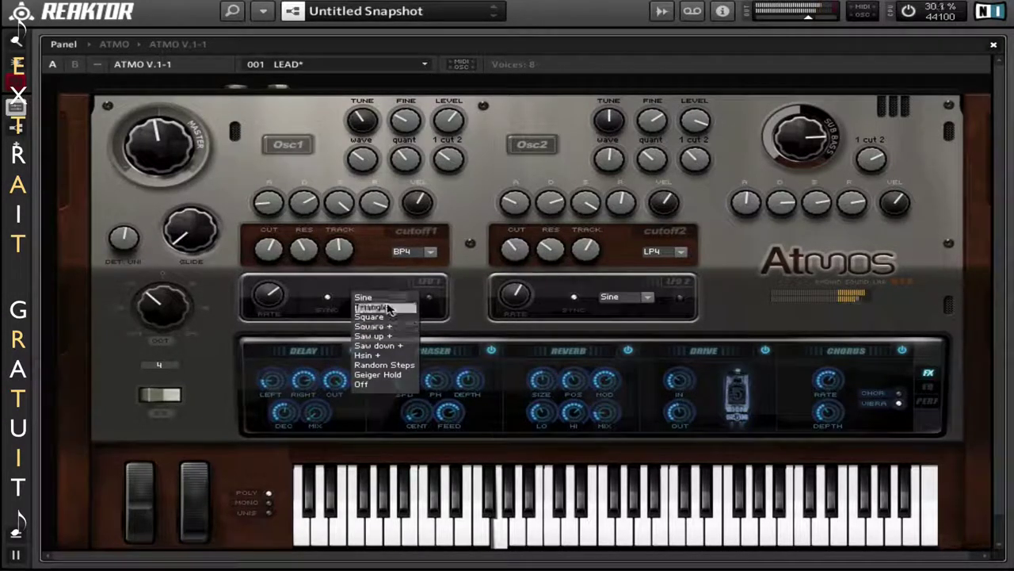
left_click(396, 307)
left_click_drag(518, 299, 510, 314)
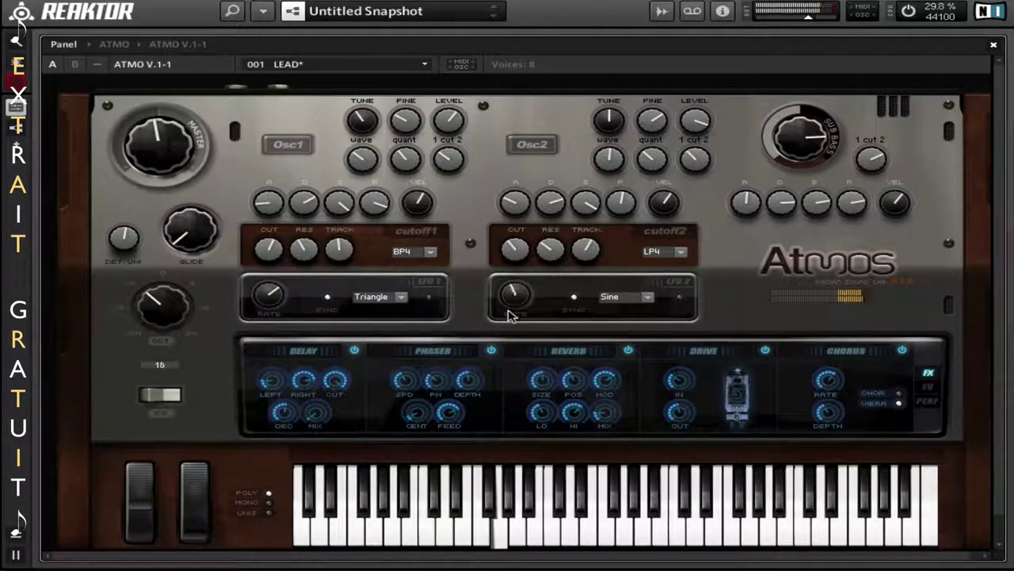
left_click(650, 297)
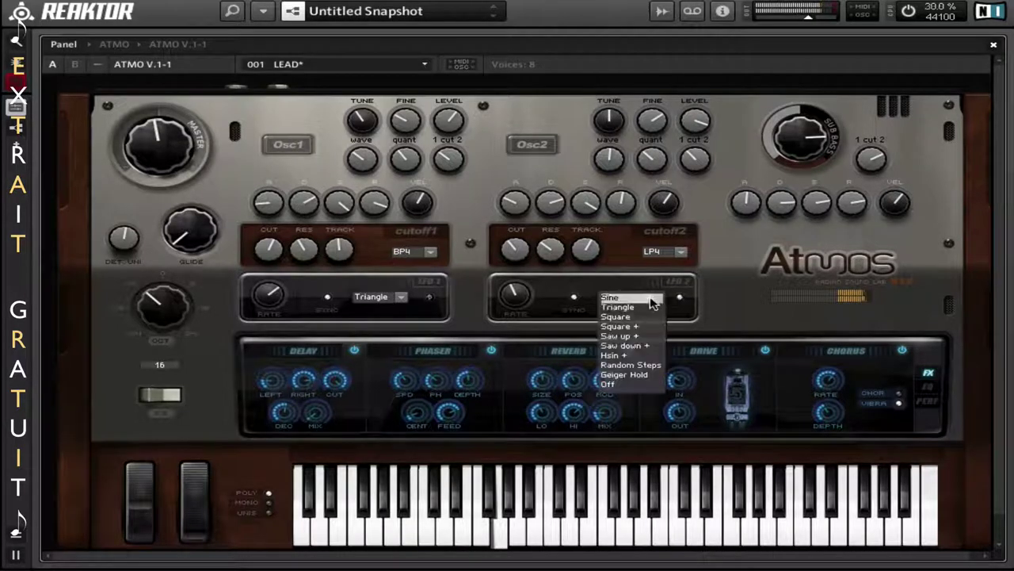
left_click(650, 364)
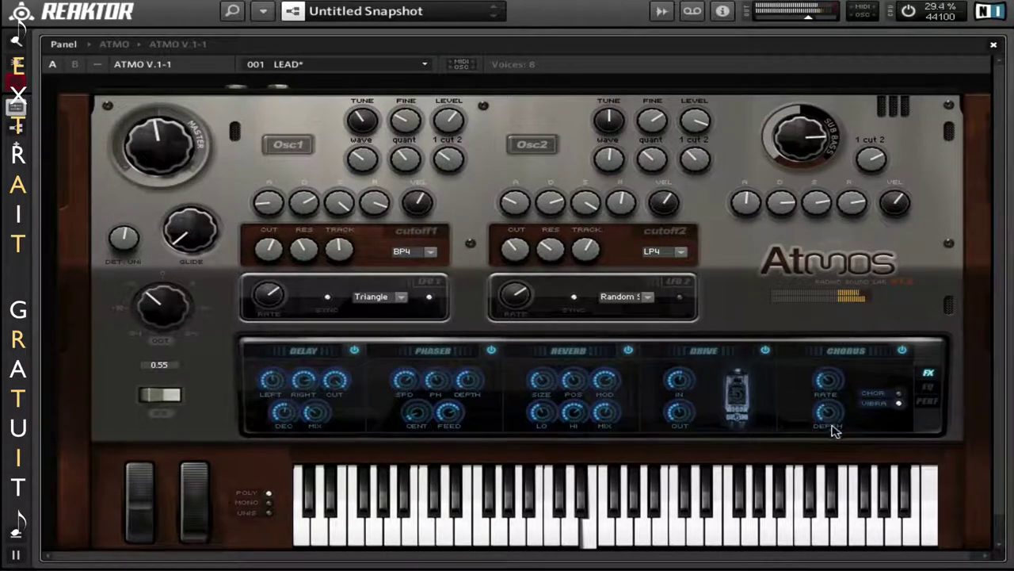
- Show the EQ page, adjust the Lo Shelf and Band 1 controls, and set the Band 2 gain to about -1.5
left_click(928, 387)
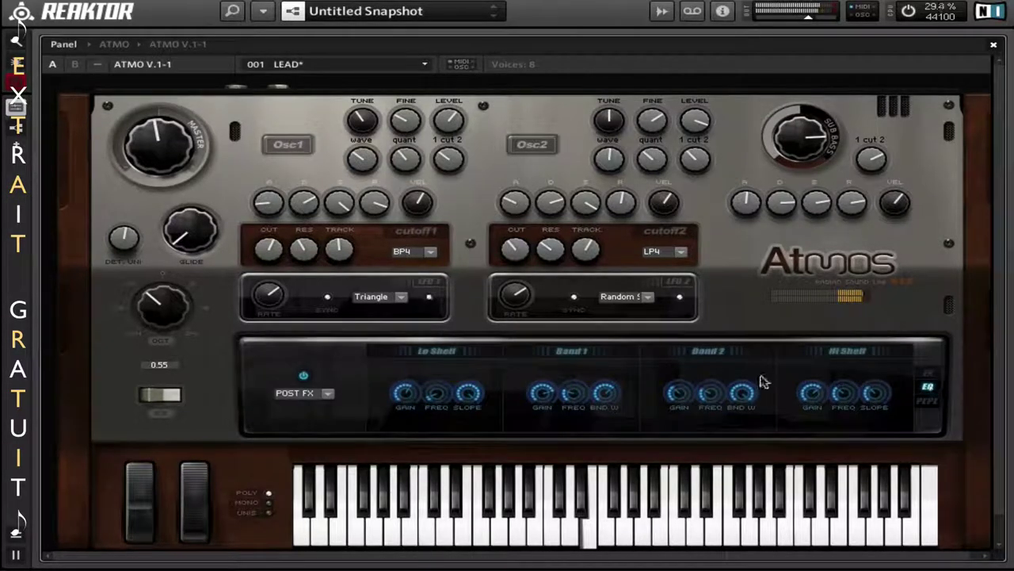
left_click_drag(398, 396, 399, 426)
left_click_drag(432, 396, 460, 415)
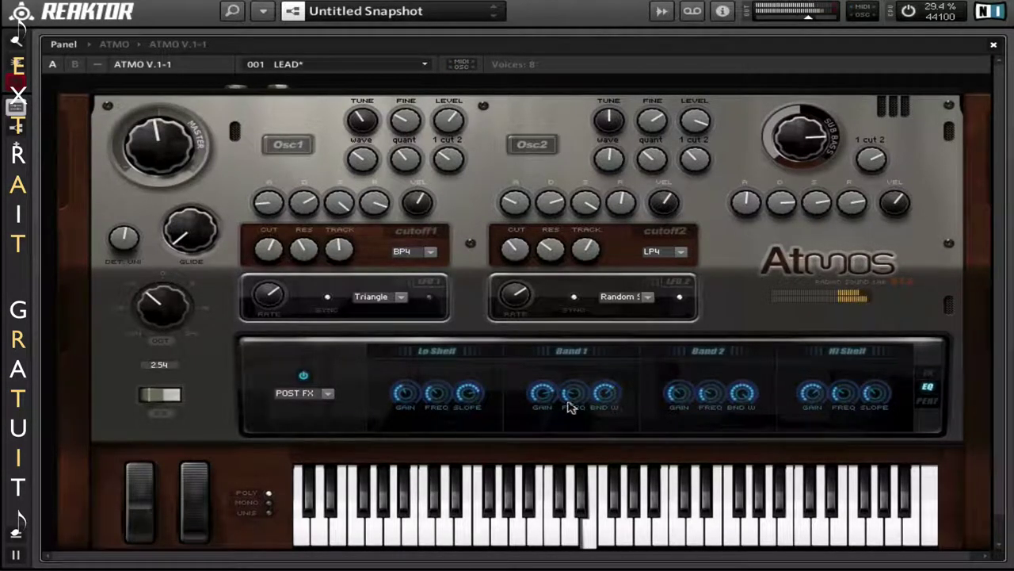
left_click_drag(543, 397, 586, 368)
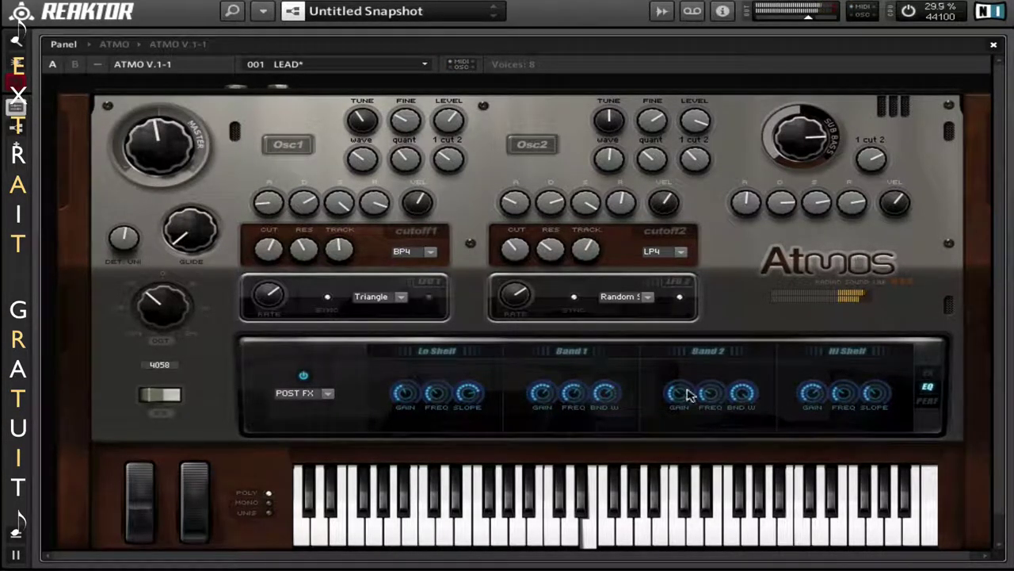
left_click_drag(688, 390, 684, 378)
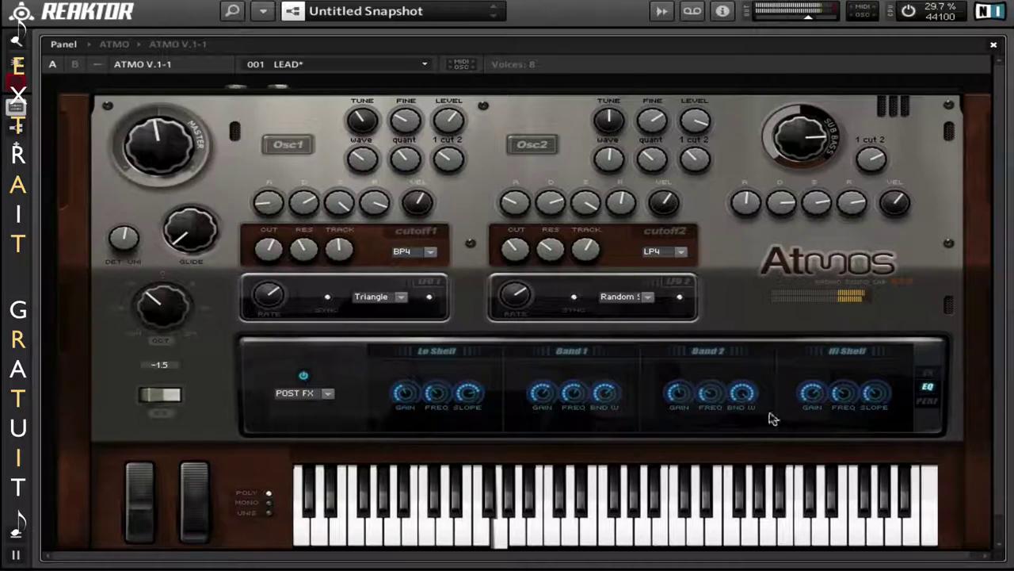
- Show the PERF page, set its rate to 16 and extend the loop range across the whole performance curve
left_click(928, 402)
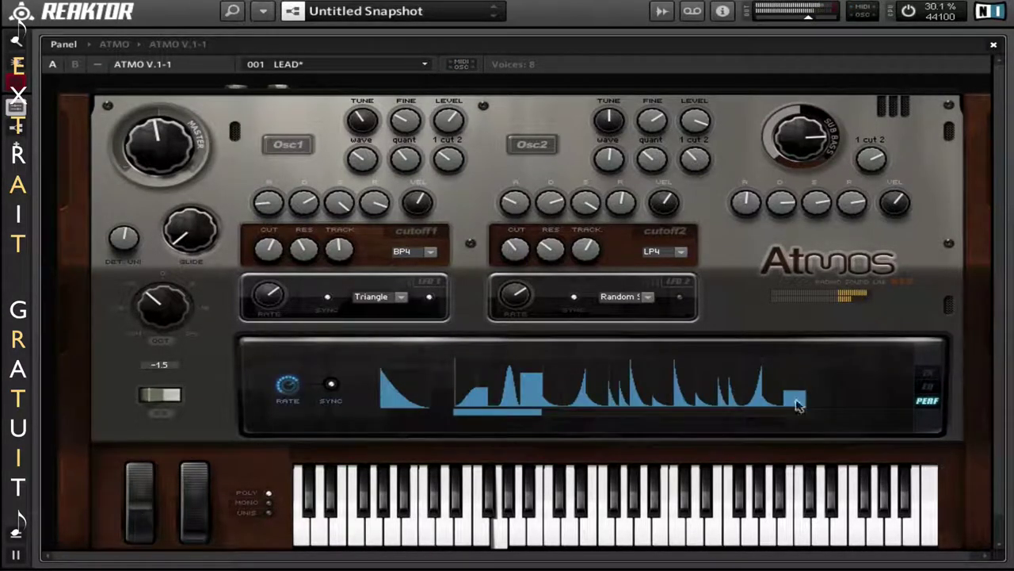
left_click_drag(288, 385, 291, 418)
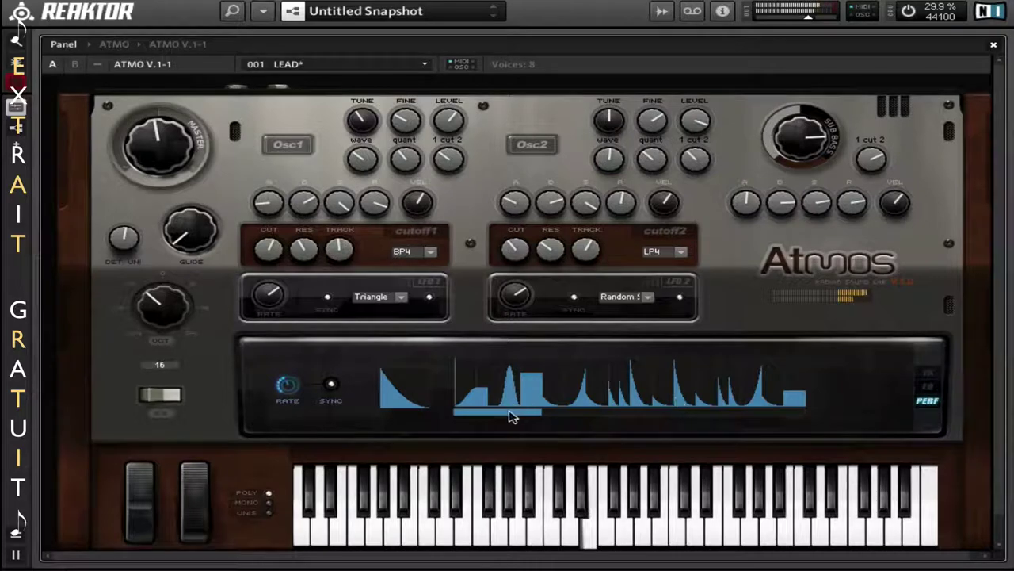
left_click_drag(509, 414, 887, 417)
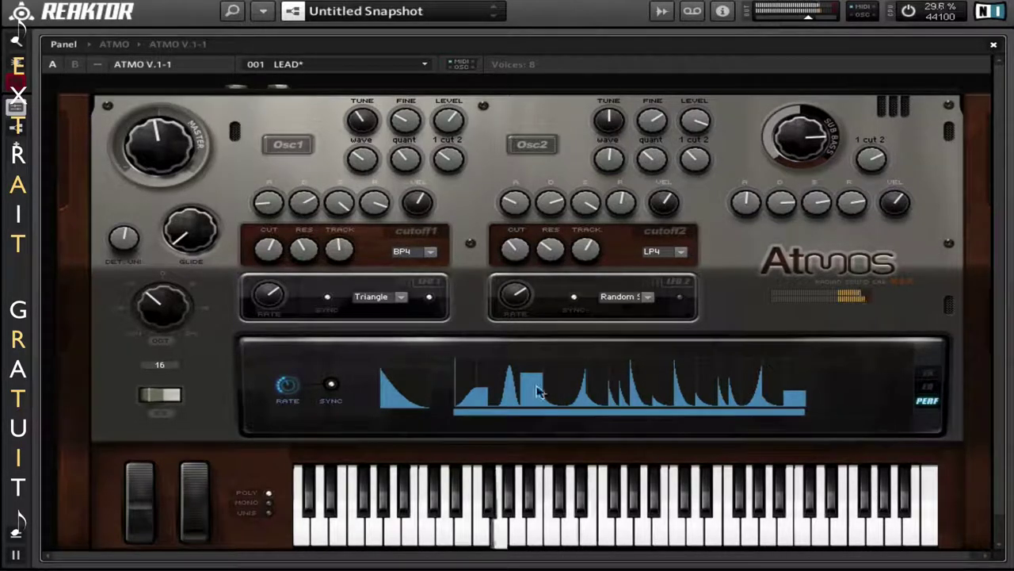
mouse_move(283, 385)
left_mouse_down()
mouse_move(288, 356)
mouse_move(285, 396)
mouse_move(291, 388)
left_mouse_up()
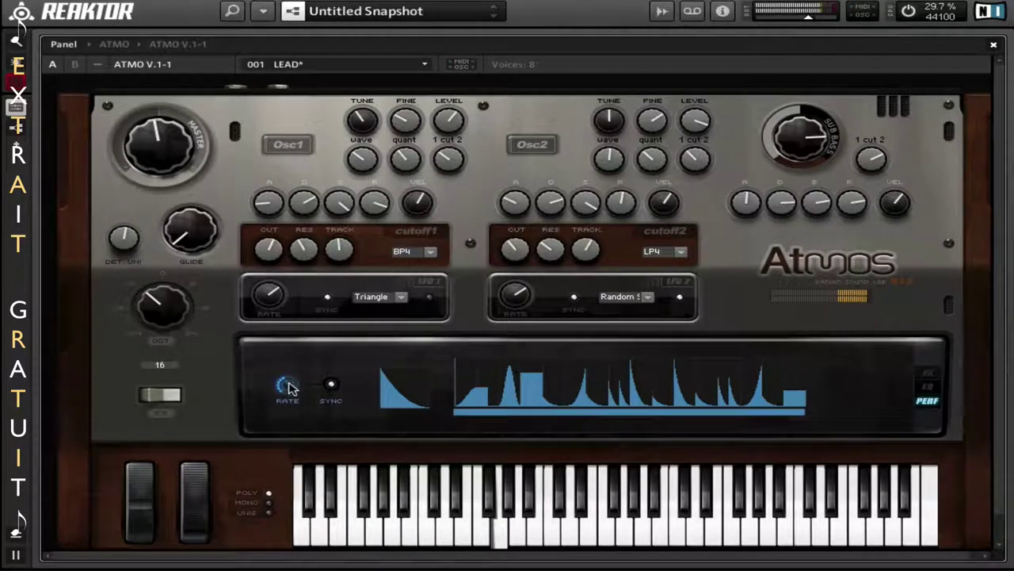
- Try the mono voice mode, settle on unison and lower the Sub Bass to about 0.31
left_click(269, 504)
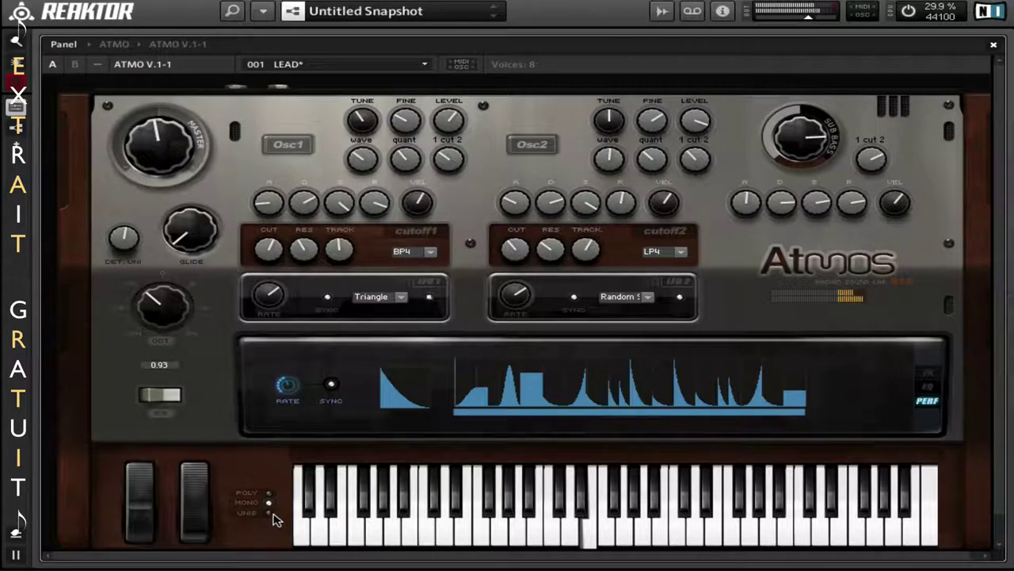
left_click(269, 512)
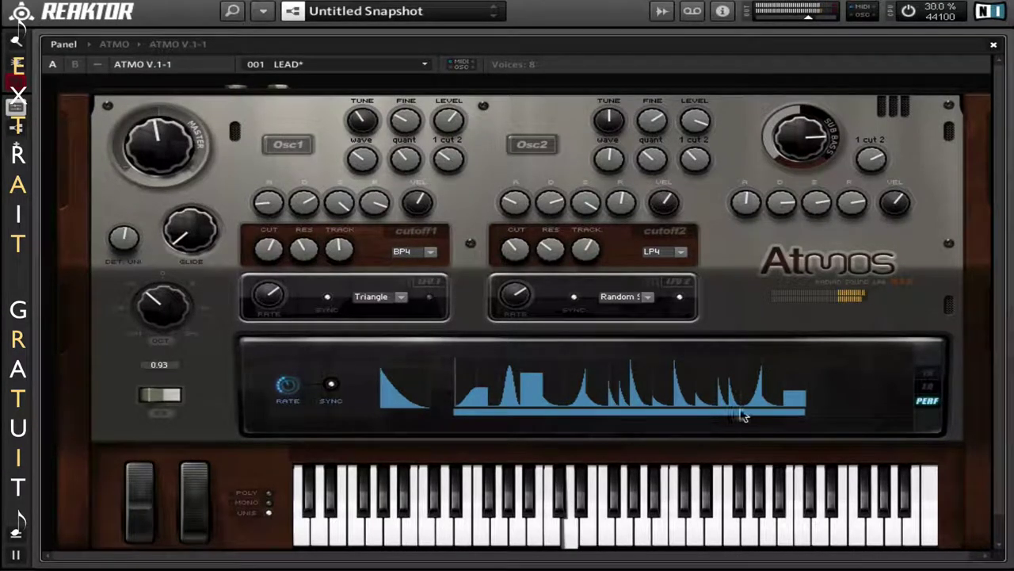
left_click_drag(814, 158, 773, 197)
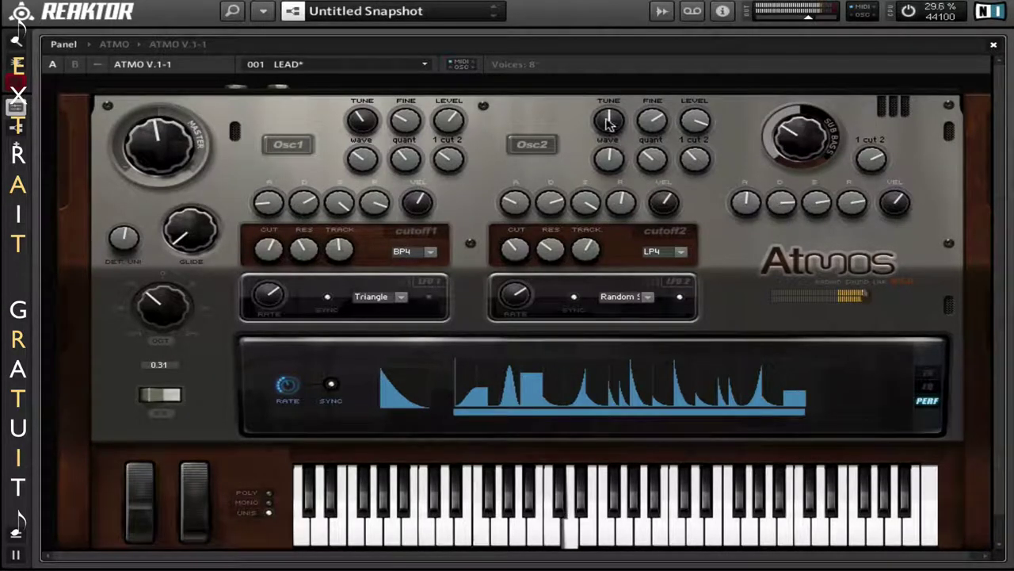
- Set Osc2 Tune to -36 and Osc1 Tune to 10, raise Osc1 wave to about 0.75 and lower Osc2 wave
left_click_drag(608, 119, 607, 158)
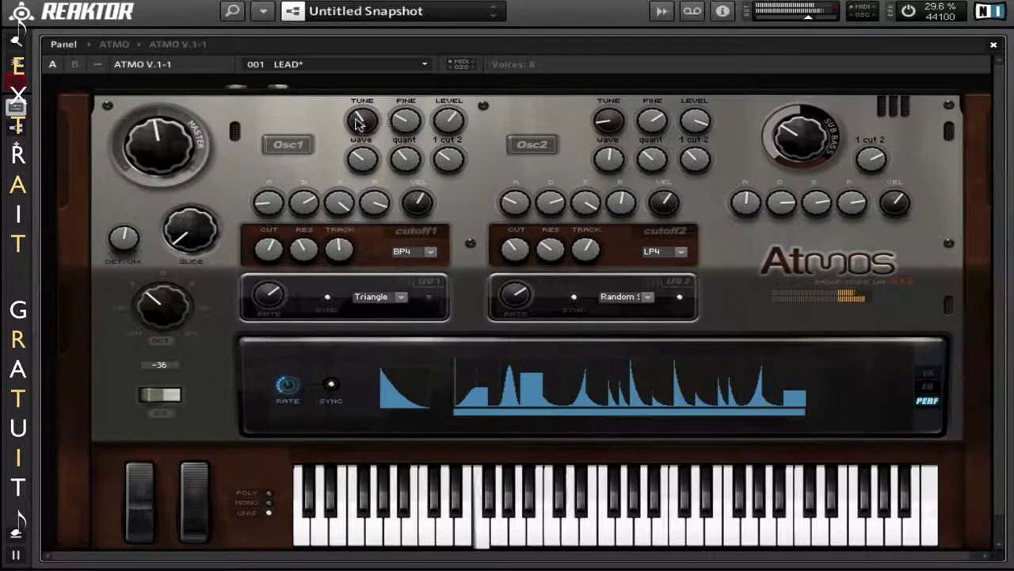
left_click_drag(355, 109, 362, 100)
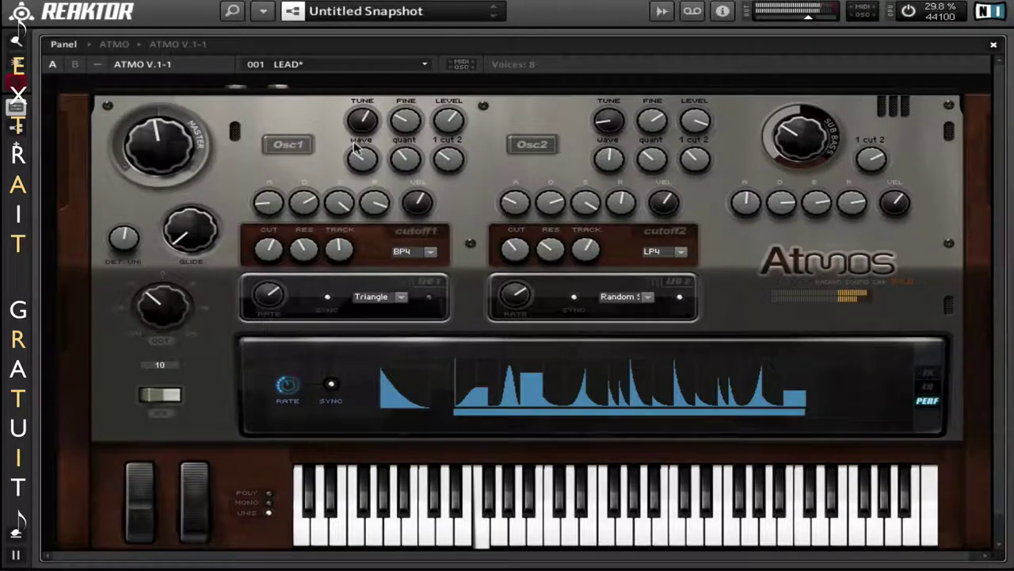
left_click_drag(366, 151, 365, 143)
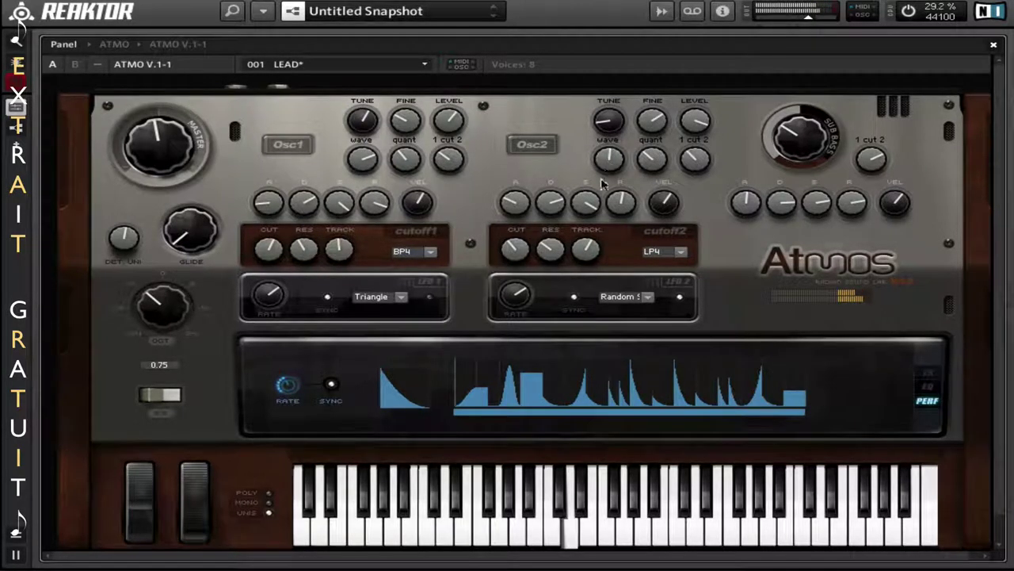
left_click_drag(602, 184, 584, 210)
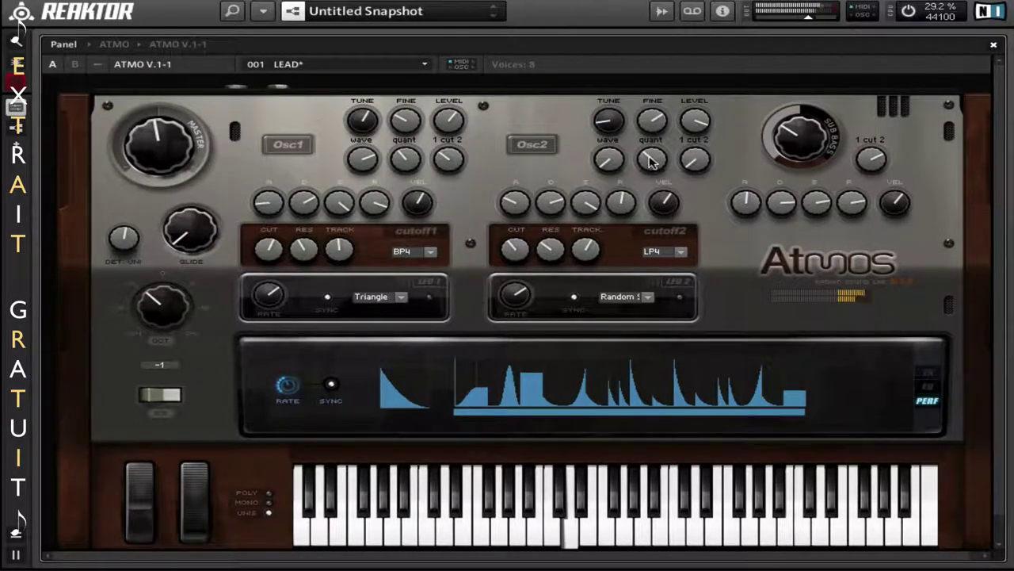
- Raise Osc2 quant and Osc1 1 cut 2, set Osc1 quant to about 0.69, and show the FX page
left_click_drag(649, 157, 660, 120)
left_click_drag(443, 156, 446, 111)
left_click_drag(410, 149, 418, 117)
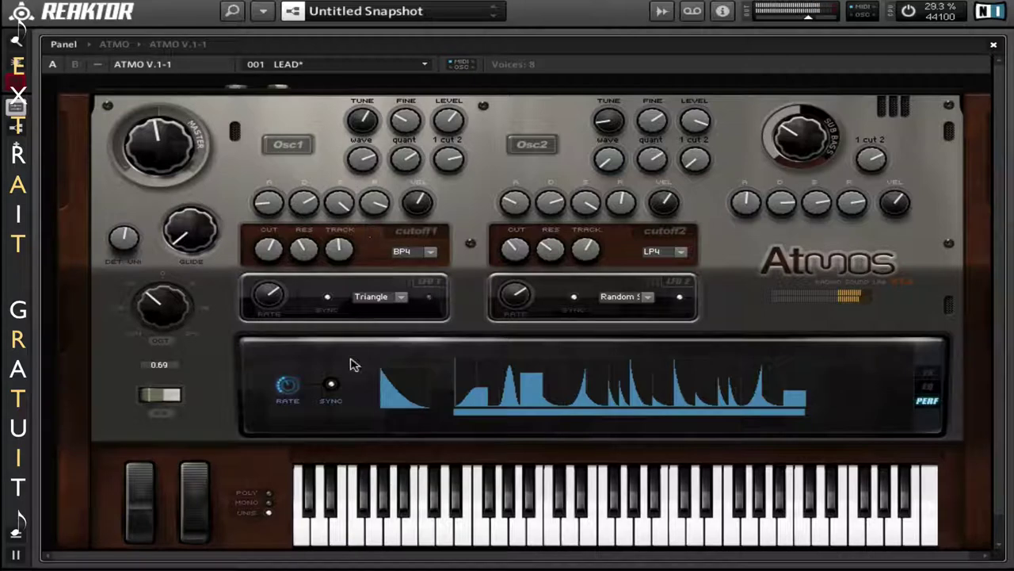
left_click(923, 377)
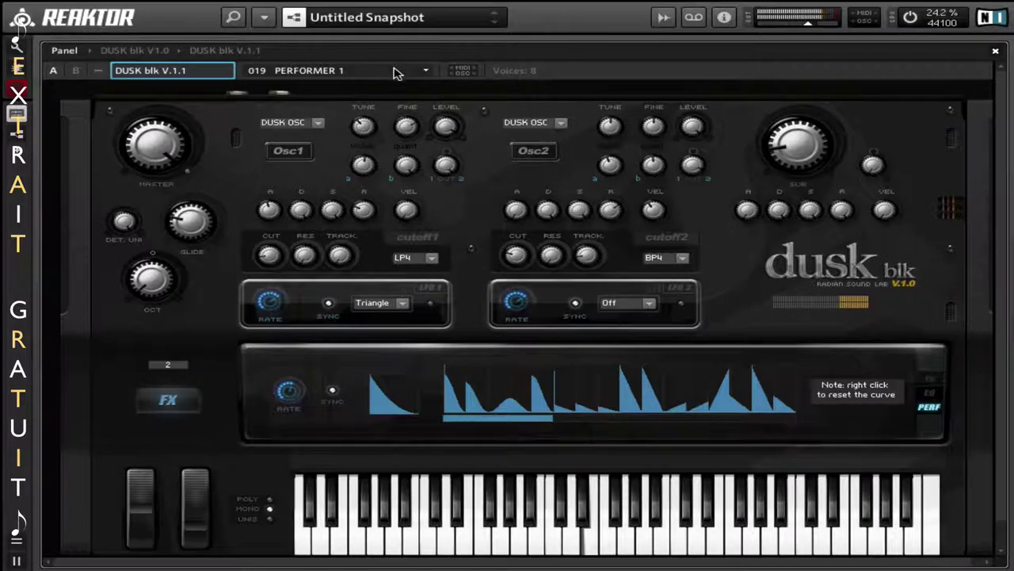
- Audition the DUSK blk snapshots PERFORMER 2, ENABLE and 12
left_click(396, 70)
left_click(337, 362)
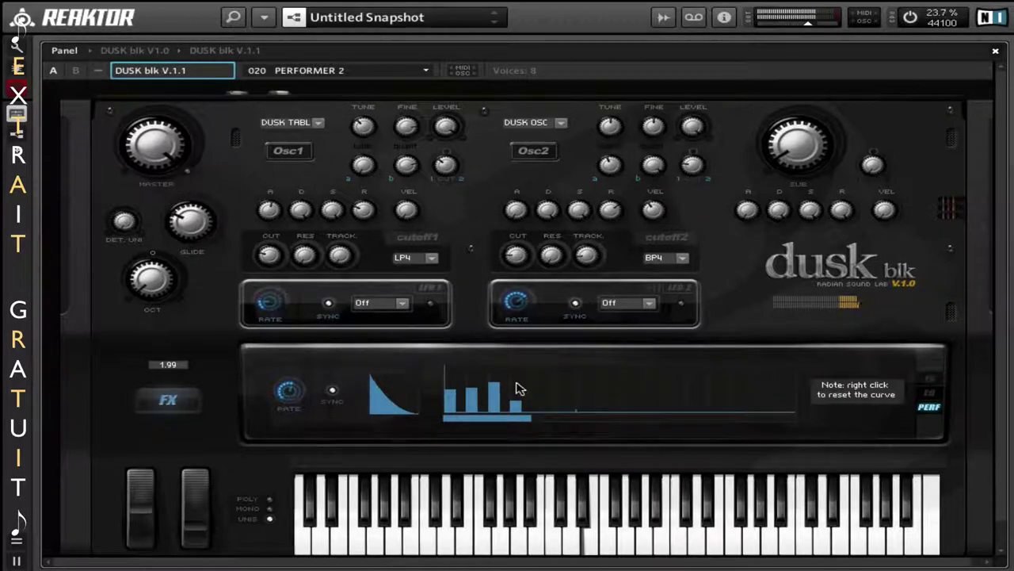
left_click(363, 76)
left_click(333, 376)
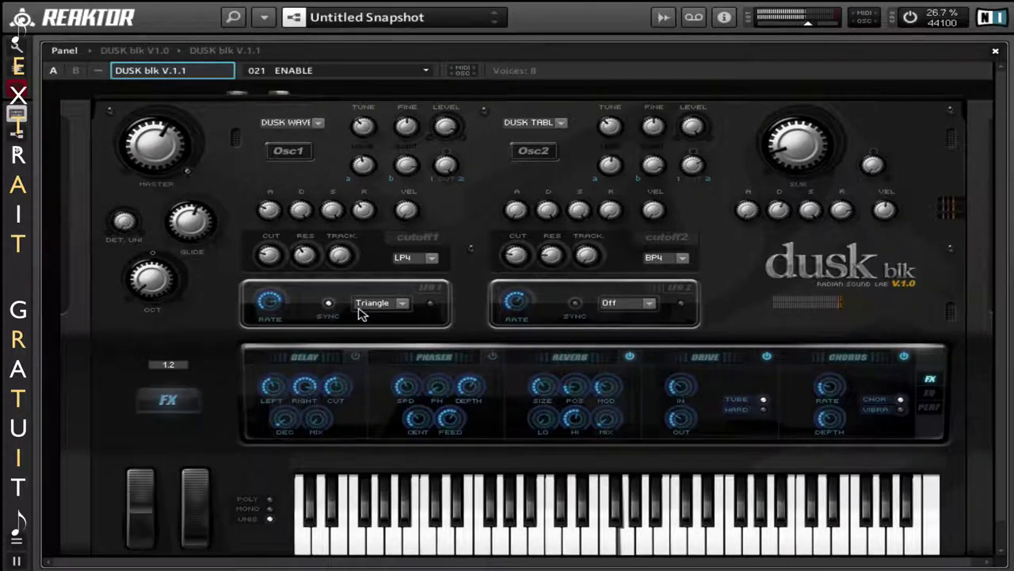
left_click(398, 76)
left_click(328, 406)
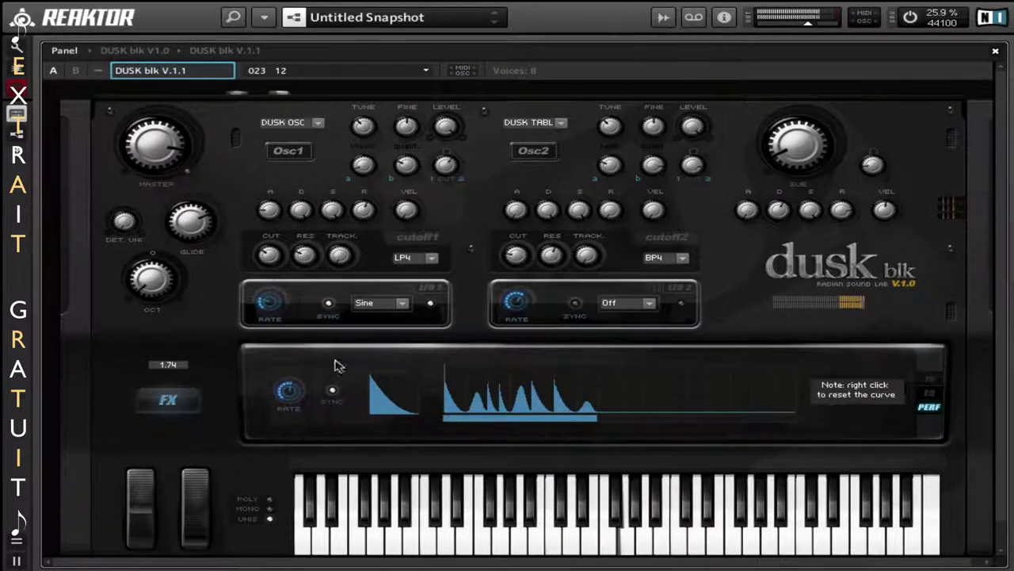
- Load the DUSK blk snapshots TROLL, ORGANIC and ROLLS MOPS in turn, ending on ROLLS 1
left_click(380, 71)
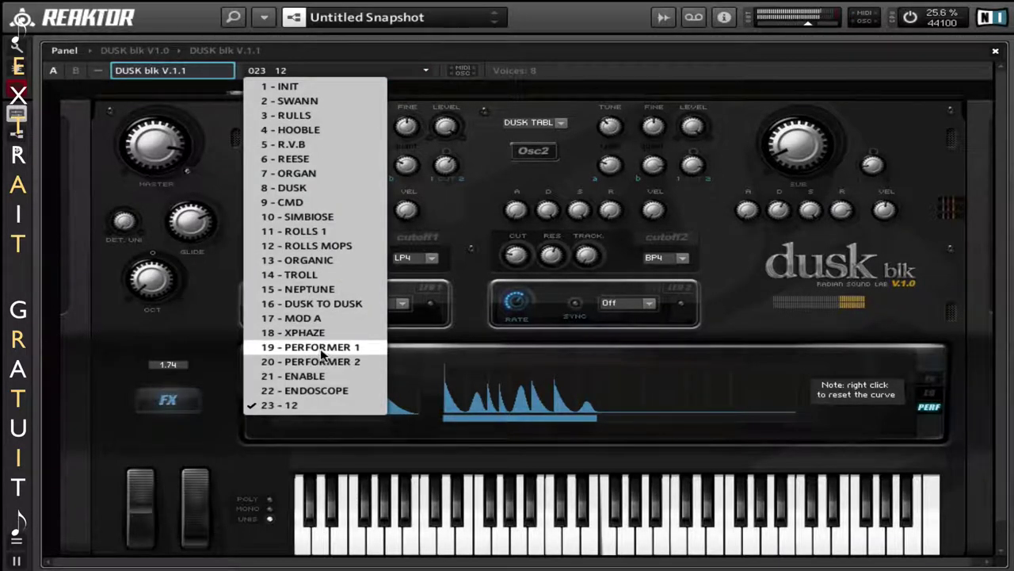
left_click(317, 274)
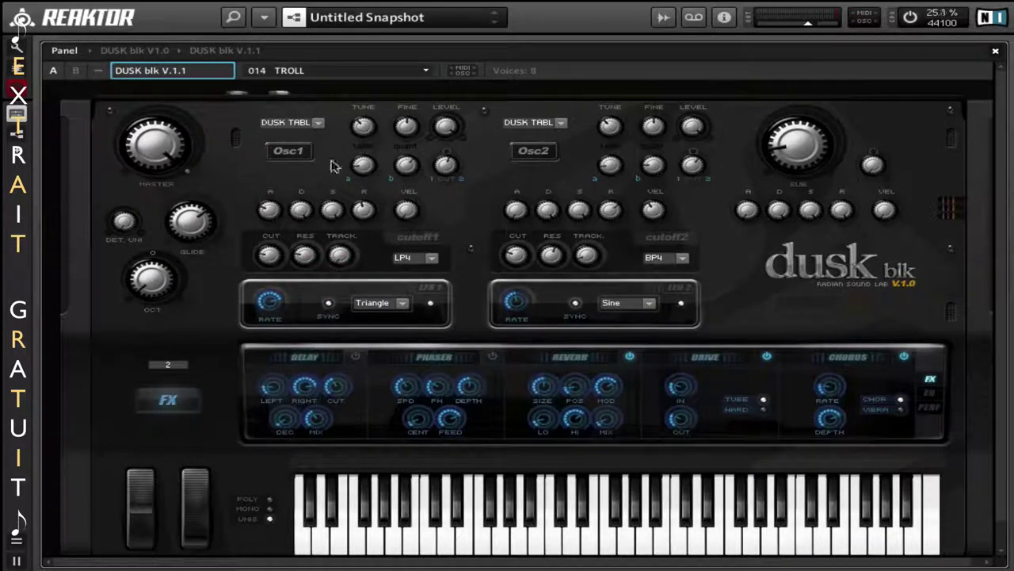
left_click(310, 77)
left_click(331, 262)
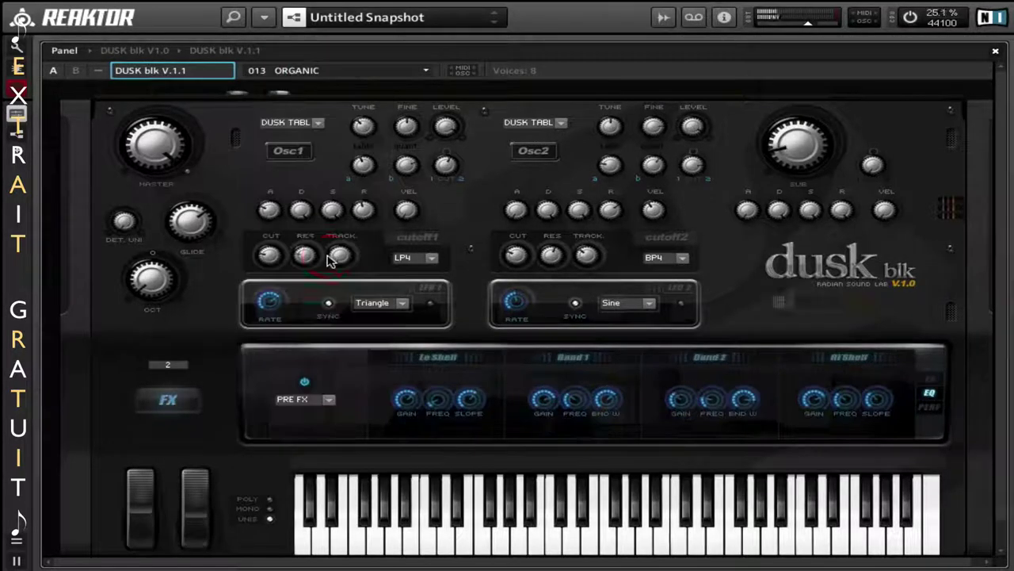
left_click(314, 70)
left_click(328, 246)
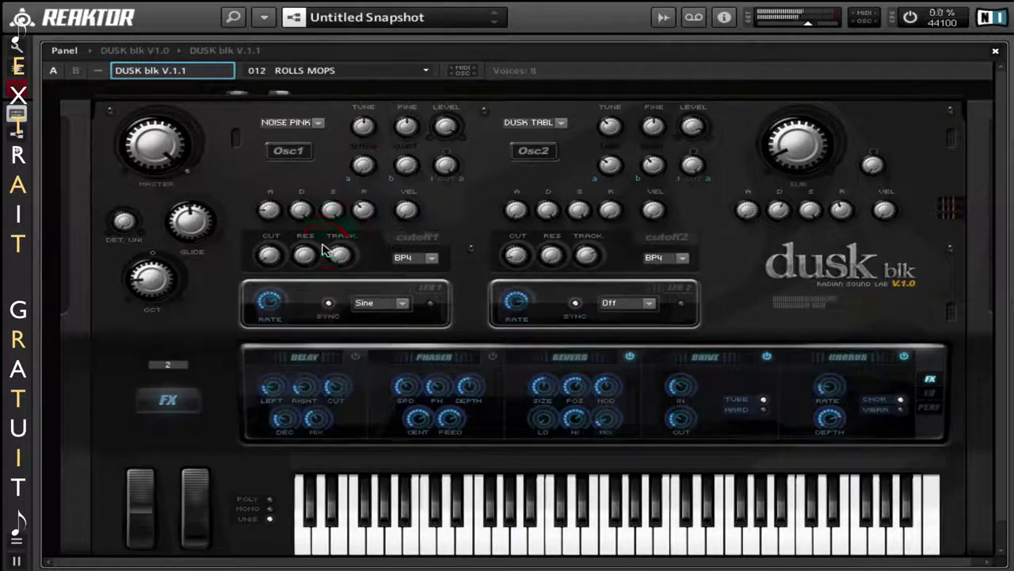
left_click(342, 74)
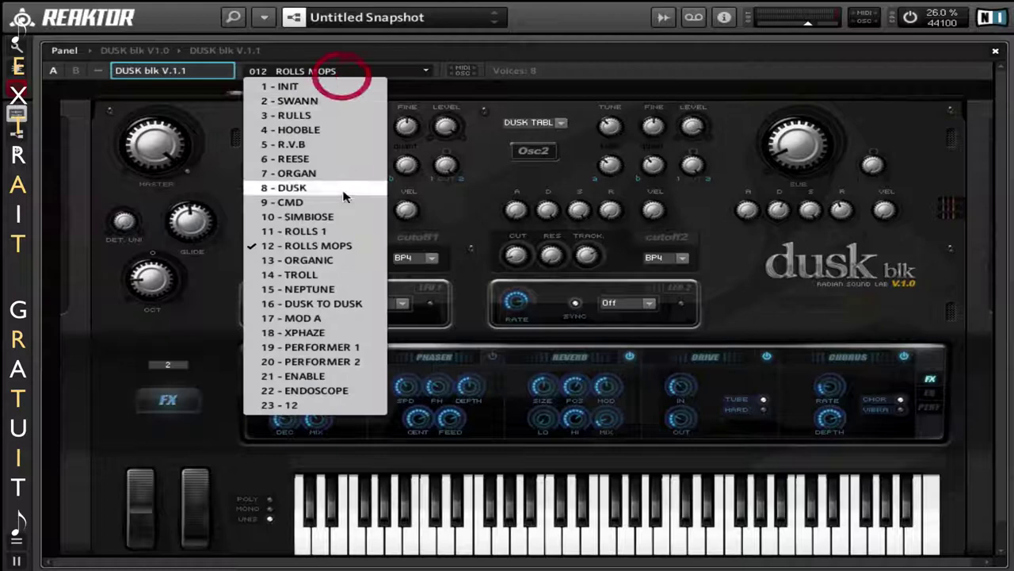
left_click(336, 231)
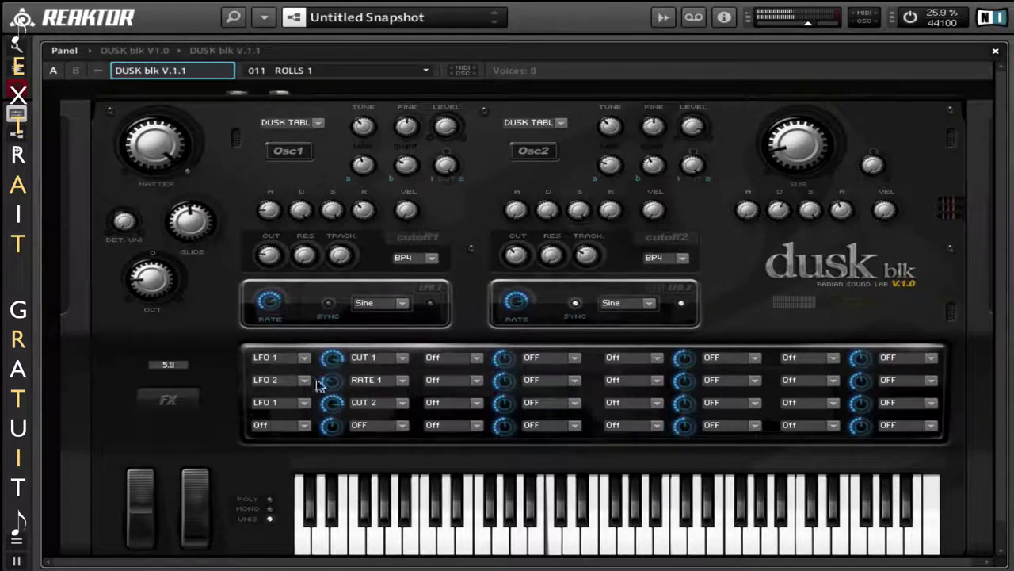
- In the modulation matrix, route ENV 1 to CUT 1 and LFO 2 to PITCH 1 with an amount of about 0.19
left_click(304, 361)
left_click(302, 356)
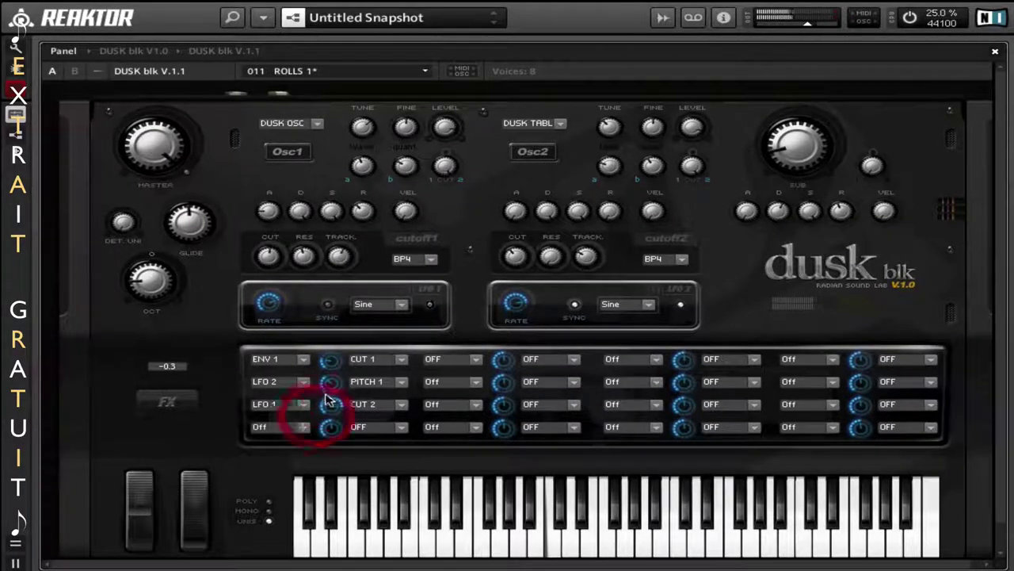
left_click_drag(329, 387, 332, 357)
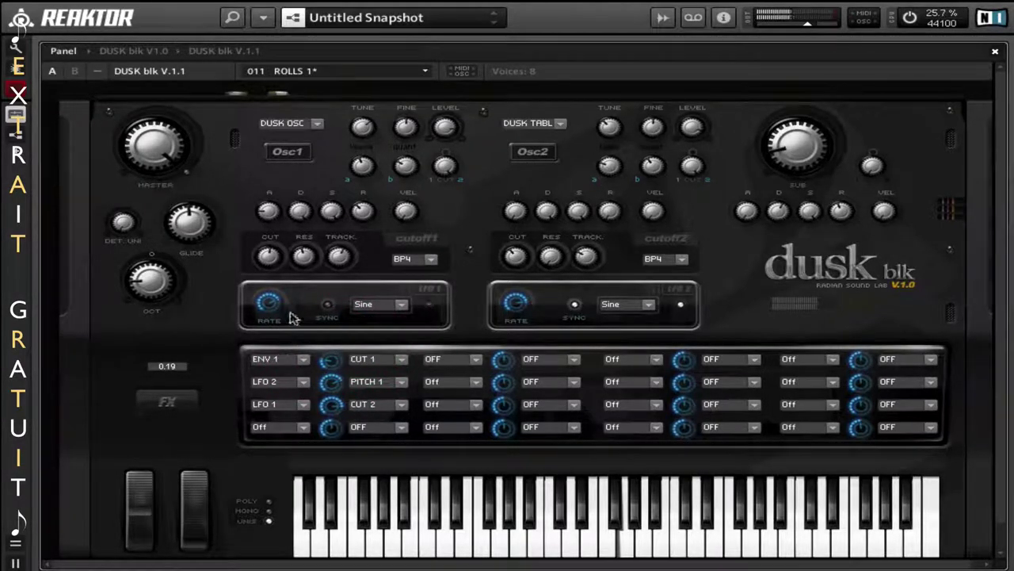
- Lower the LFO 1 rate to about 2.9, turn on its sync and choose the Random Steps waveform
left_click_drag(285, 309, 264, 325)
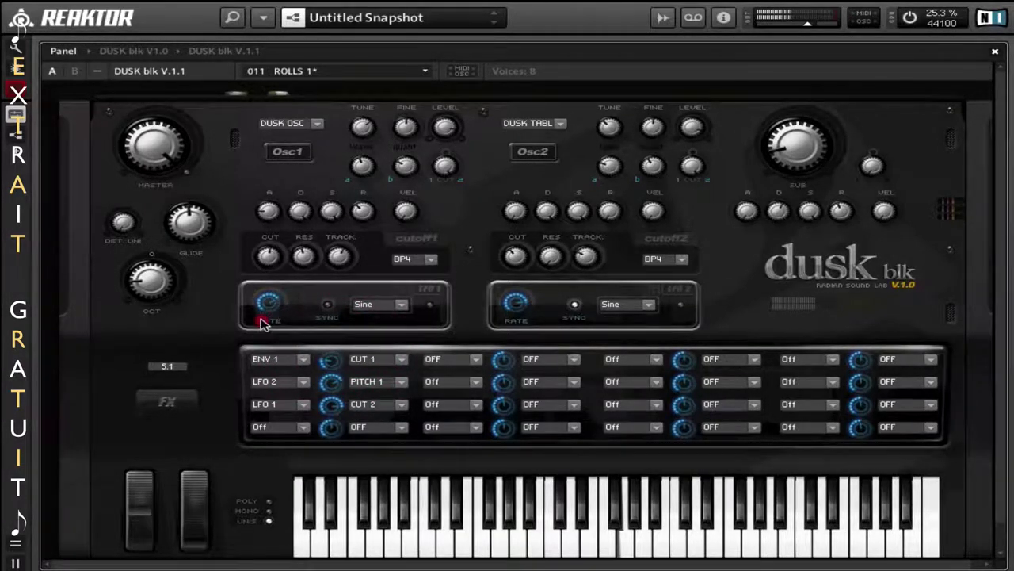
left_click(327, 304)
left_click(402, 308)
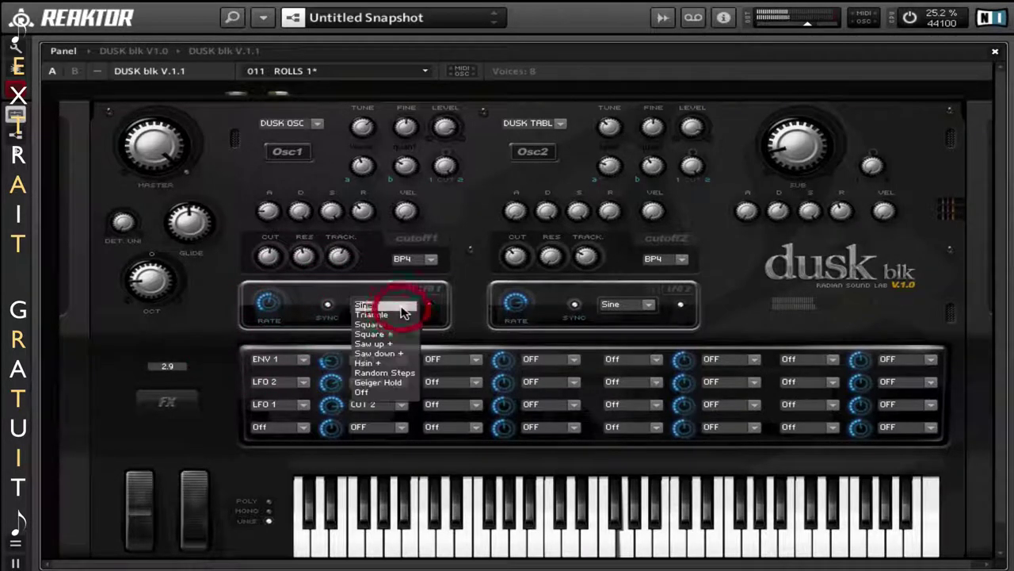
left_click(397, 372)
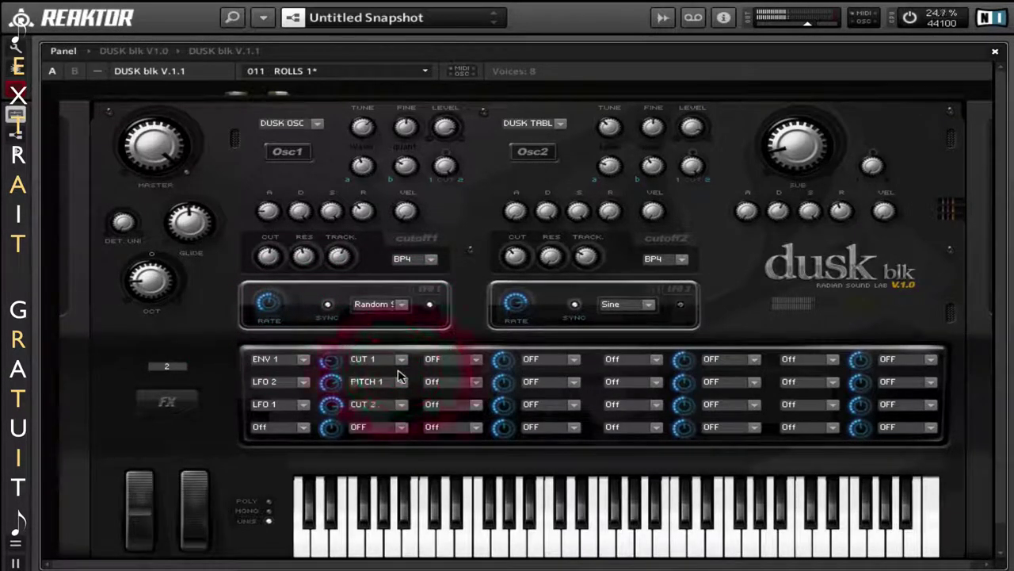
- Set LFO 2 to rate 24 with the Square + waveform and adjust the modulation amounts for PITCH 1 and CUT 2
left_click(330, 388)
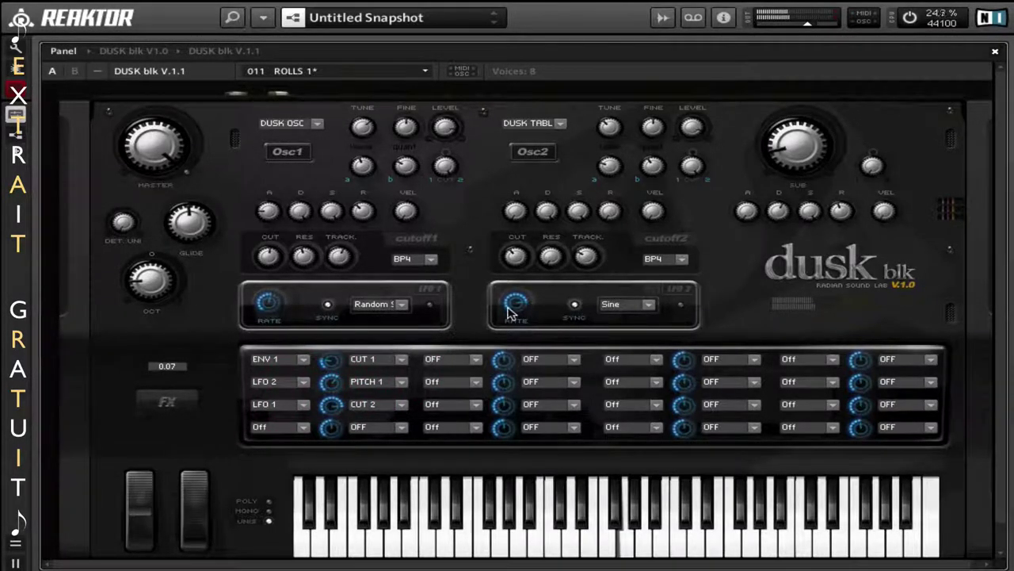
left_click_drag(509, 307, 491, 351)
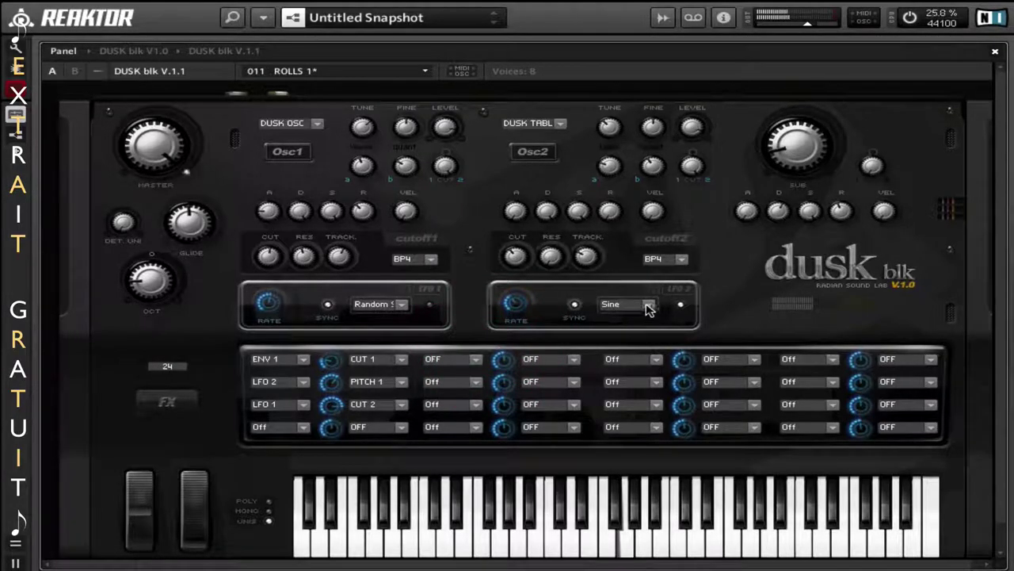
left_click(627, 308)
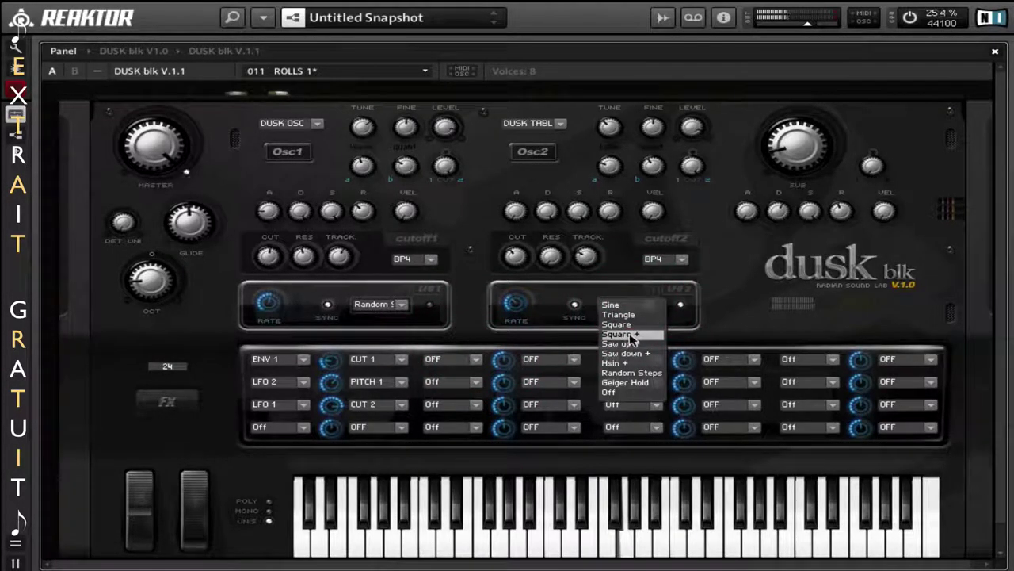
left_click(632, 336)
mouse_move(331, 411)
left_mouse_down()
mouse_move(321, 453)
mouse_move(338, 328)
left_mouse_up()
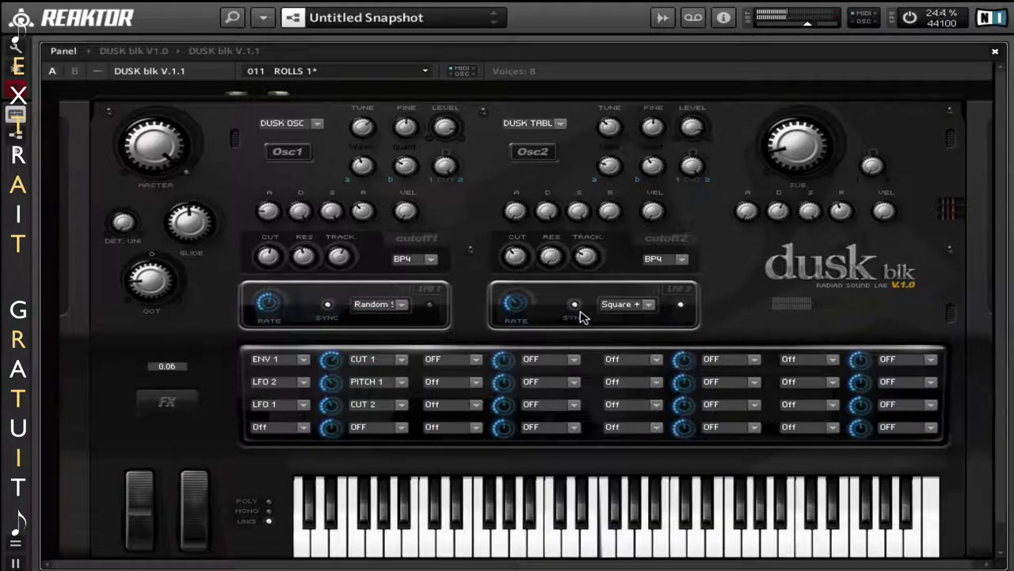
- Raise the Sub level and its filter routing knob, and set the Sub velocity to about 0.38
left_click_drag(793, 159, 801, 133)
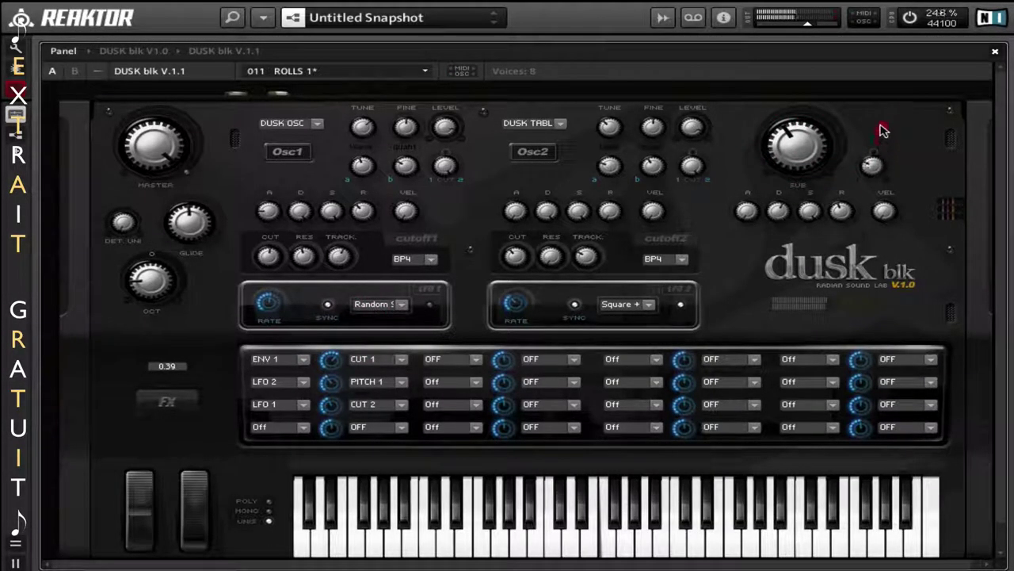
left_click_drag(881, 125, 883, 118)
left_click_drag(886, 209, 899, 145)
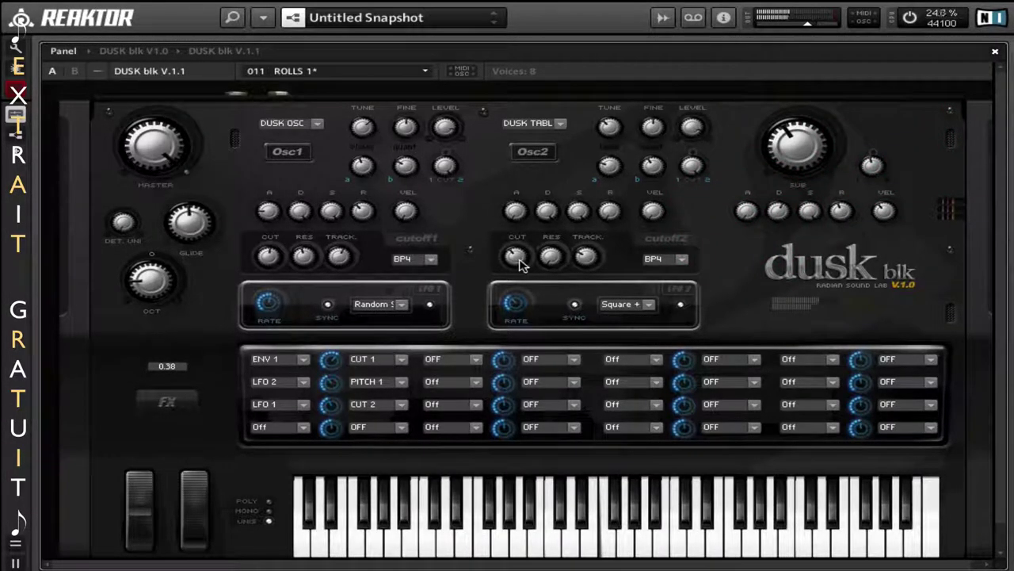
- In the cutoff2 section, raise Cut and set Track to about 0.62, and switch the voice mode to polyphonic
left_click_drag(515, 271, 563, 204)
left_click_drag(587, 257, 598, 231)
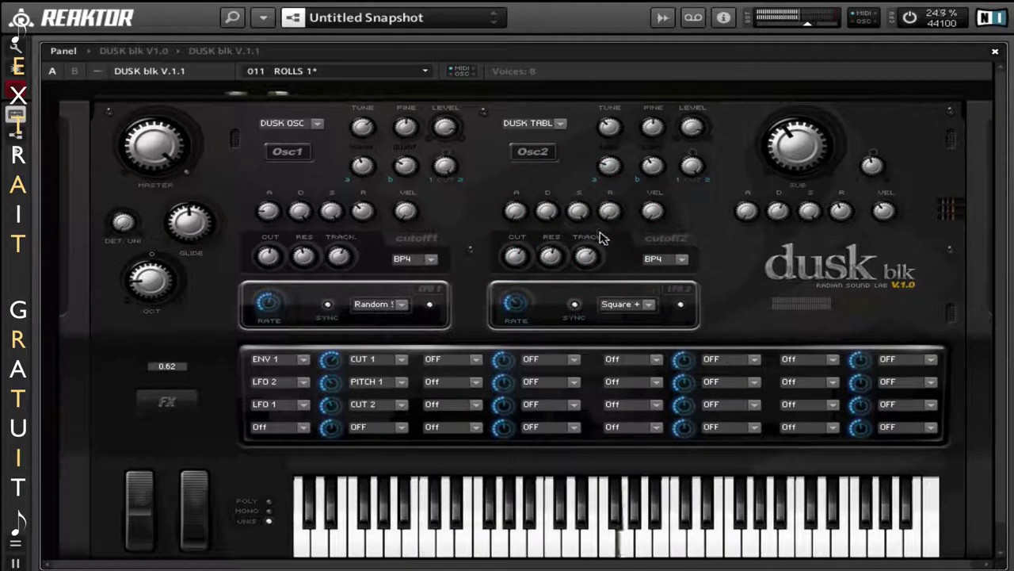
left_click(270, 501)
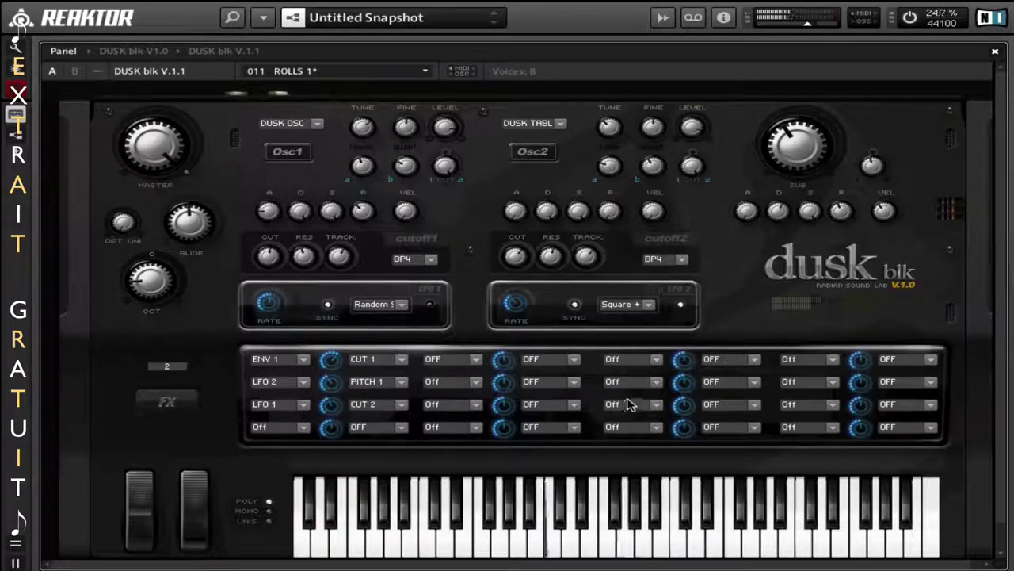
- Turn down the DUSK blk Master level, set Sub to about 0.73, and adjust the unison detune and octave
left_click_drag(153, 147, 149, 193)
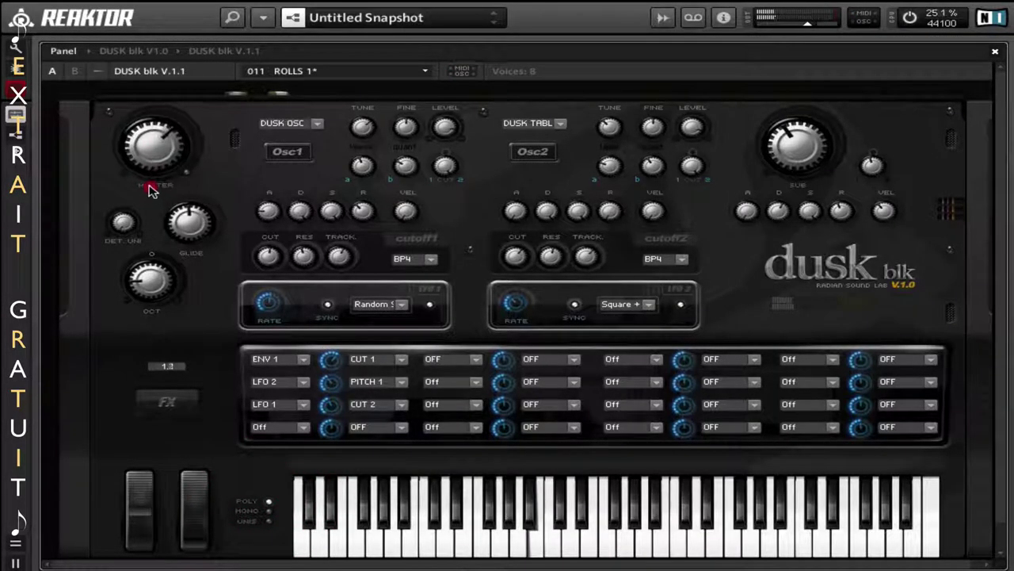
left_click(818, 129)
left_click_drag(818, 129, 818, 121)
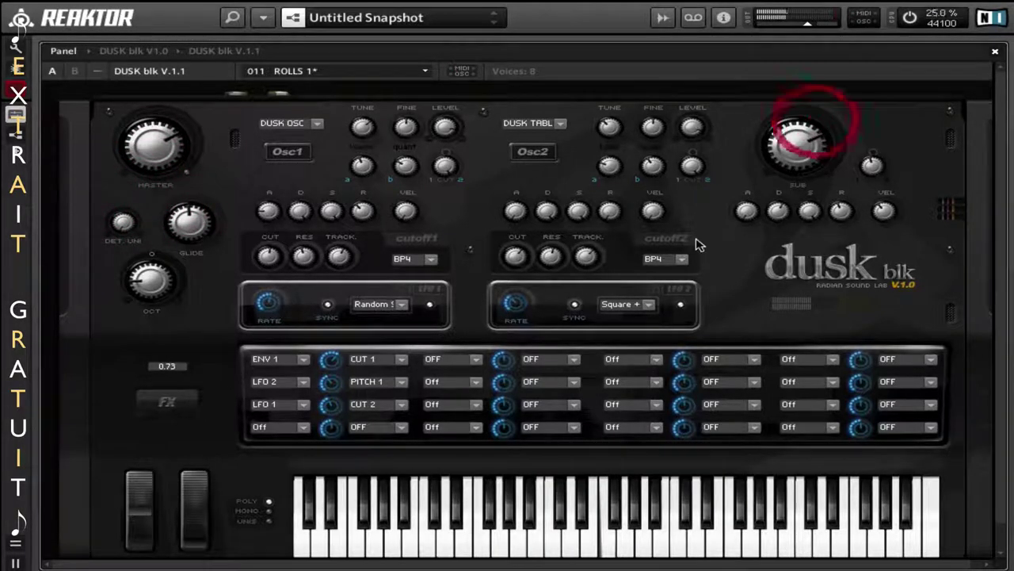
left_click_drag(133, 239, 124, 219)
left_click_drag(151, 279, 176, 317)
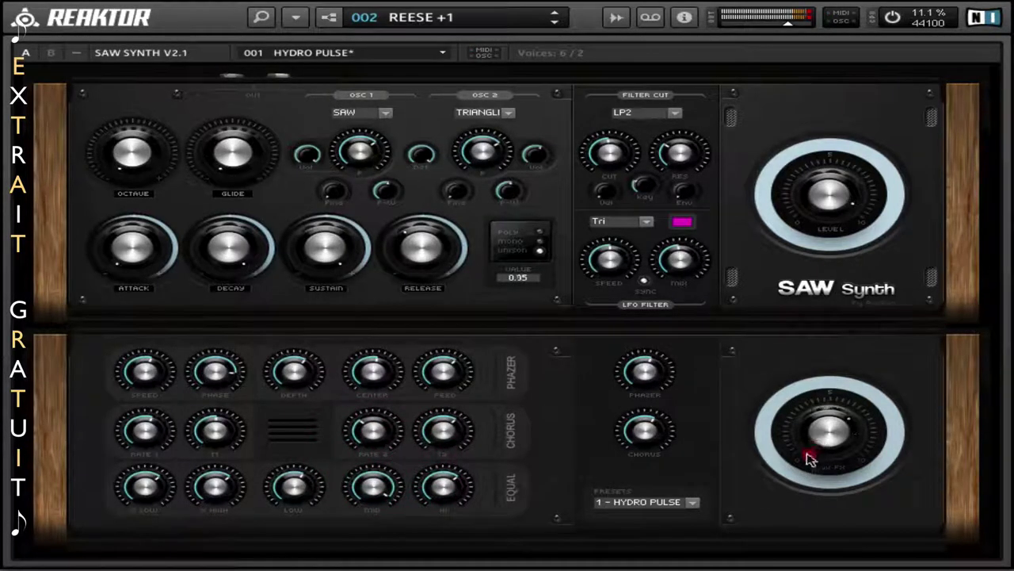
- In SAW Synth, set the multi FX level to 1, audition the GLOBE preset and load the IMPULSE preset
left_click_drag(808, 460, 821, 446)
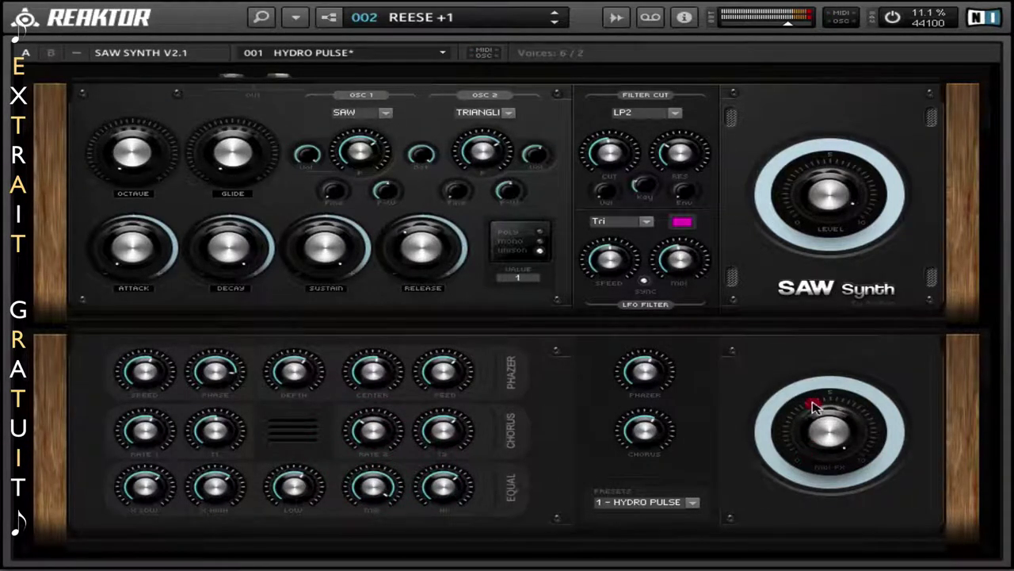
left_click(694, 502)
left_click(662, 493)
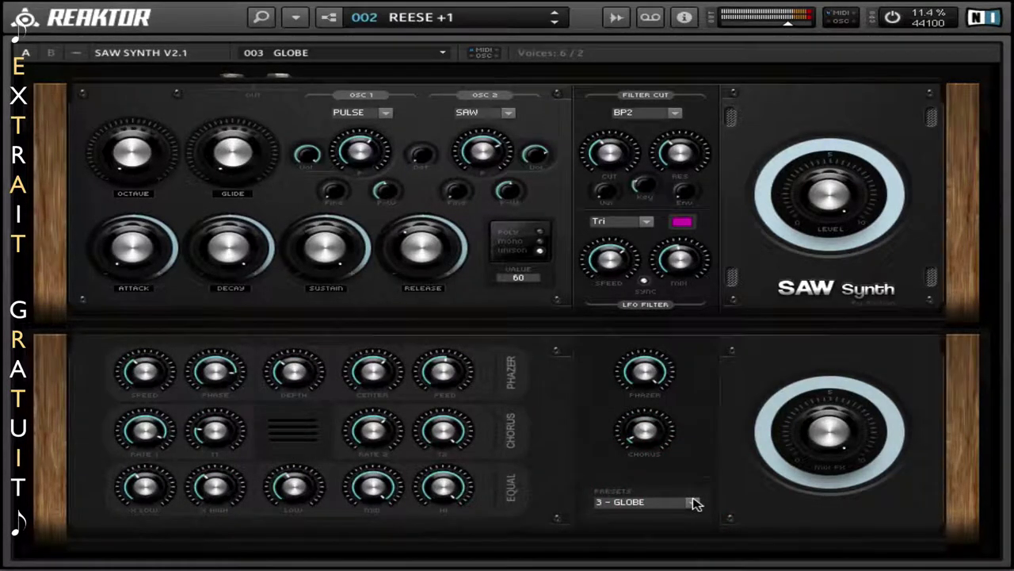
left_click(694, 503)
left_click(675, 504)
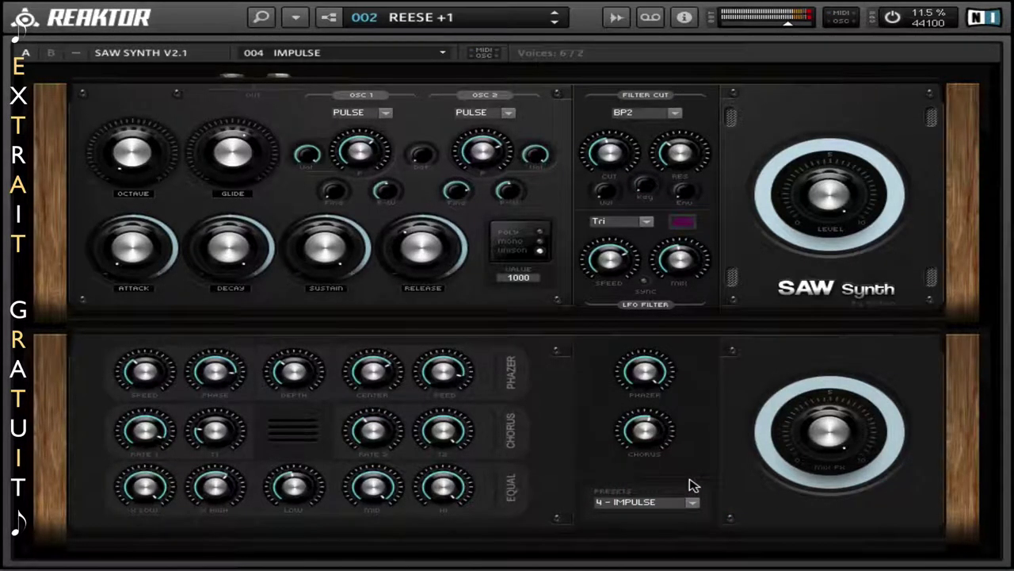
- Try poly and unison voice modes, and set the filter LFO's mix to about 0.71 and speed to about -12.3
left_click(540, 233)
left_click(542, 248)
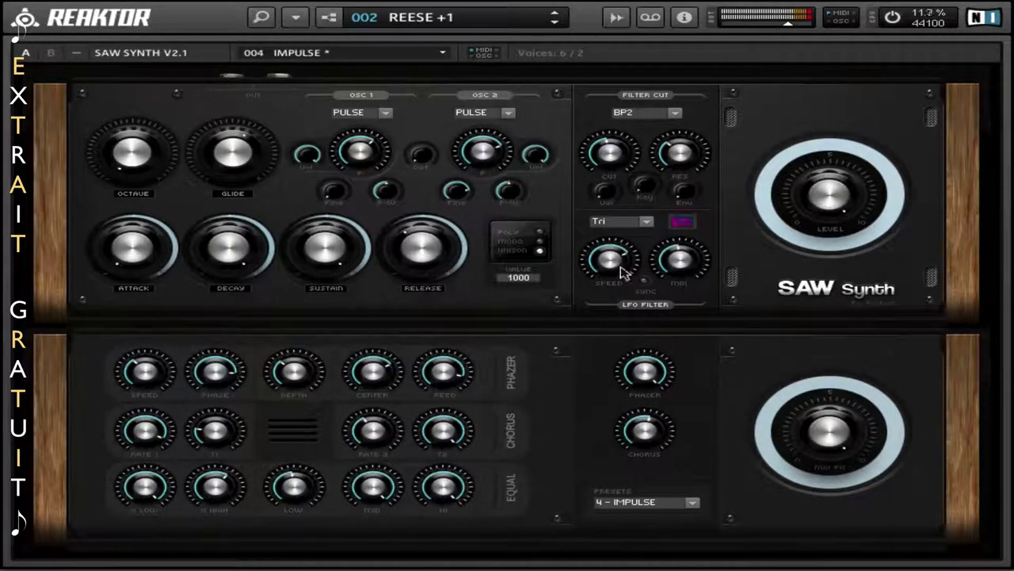
left_click_drag(607, 258, 599, 256)
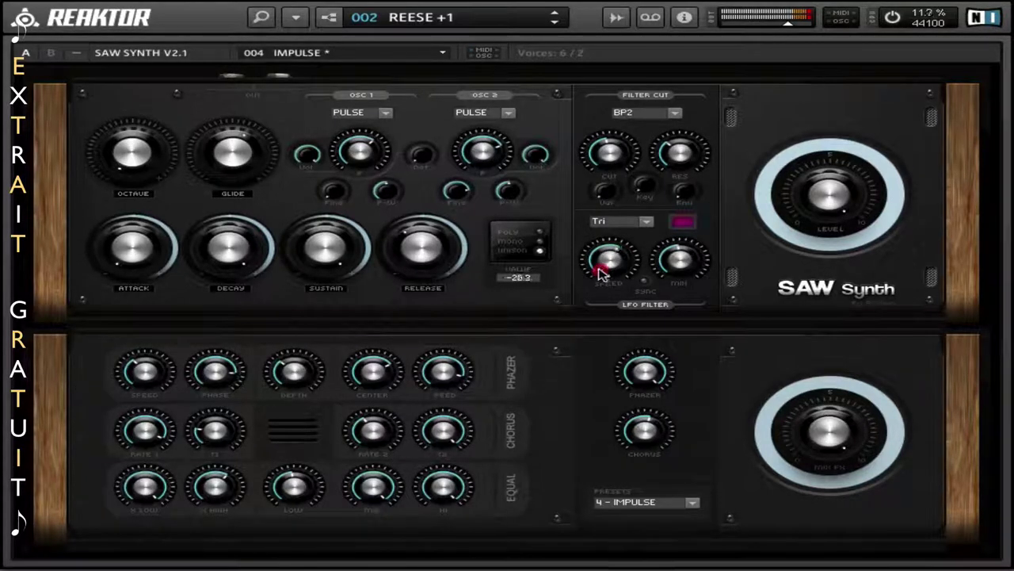
mouse_move(676, 259)
left_mouse_down()
mouse_move(667, 283)
mouse_move(670, 244)
left_mouse_up()
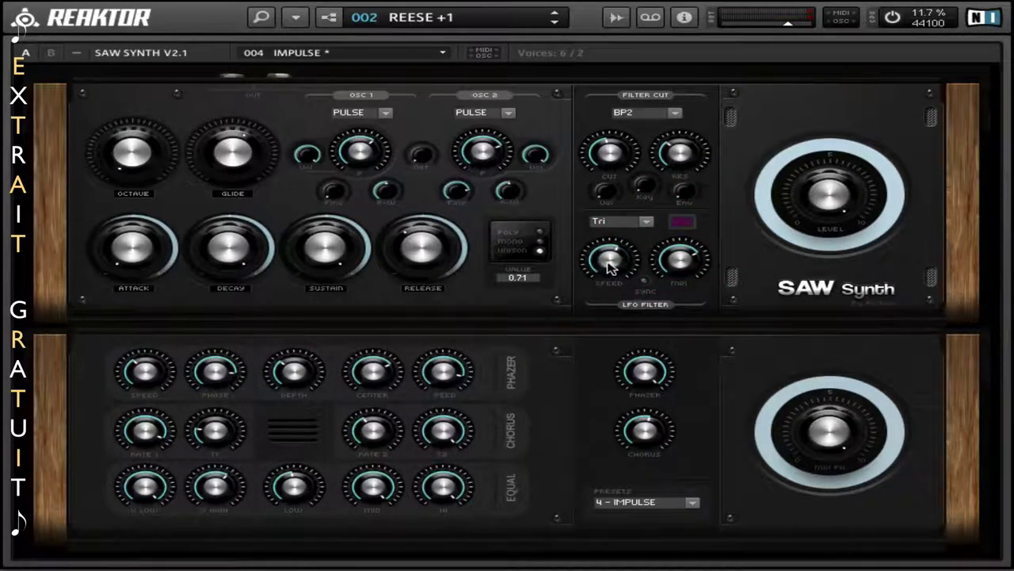
mouse_move(608, 268)
left_mouse_down()
mouse_move(609, 244)
mouse_move(604, 280)
mouse_move(609, 260)
left_mouse_up()
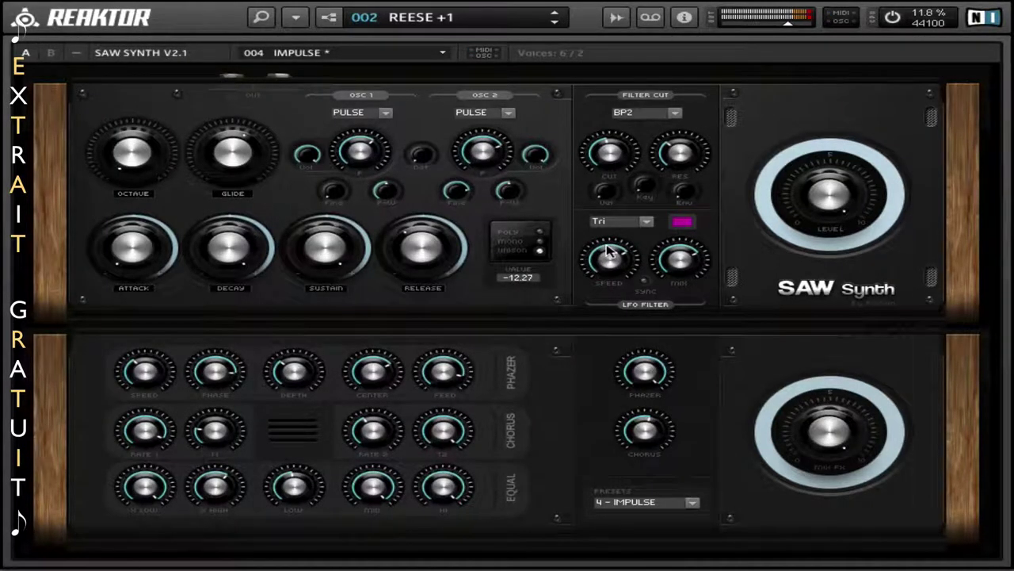
left_click_drag(607, 250, 607, 250)
- Lower the envelope's decay and sustain, set release to about 14, reduce glide and set the octave to -24
left_click(229, 279)
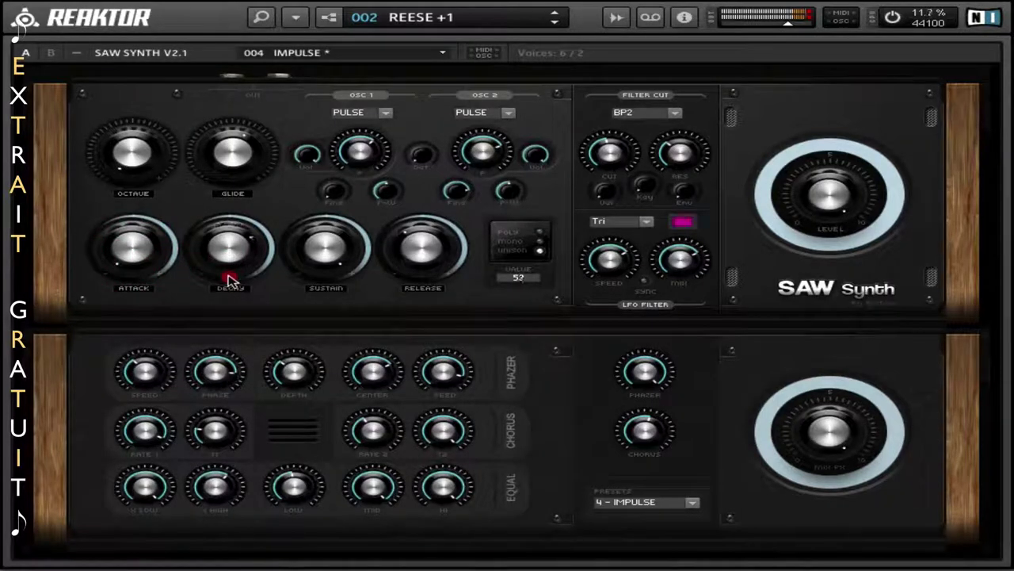
left_click(327, 279)
left_click(411, 249)
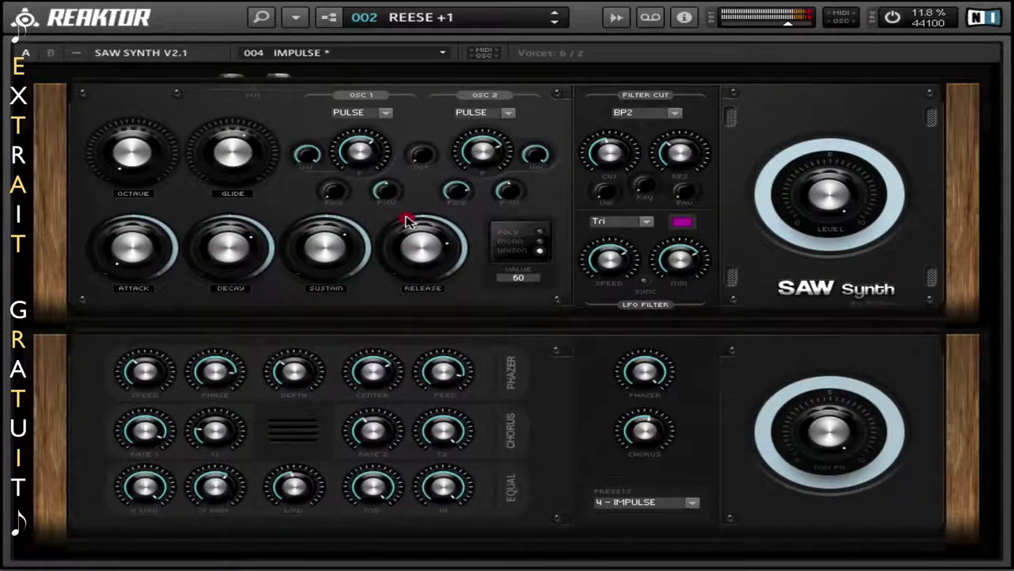
left_click(418, 266)
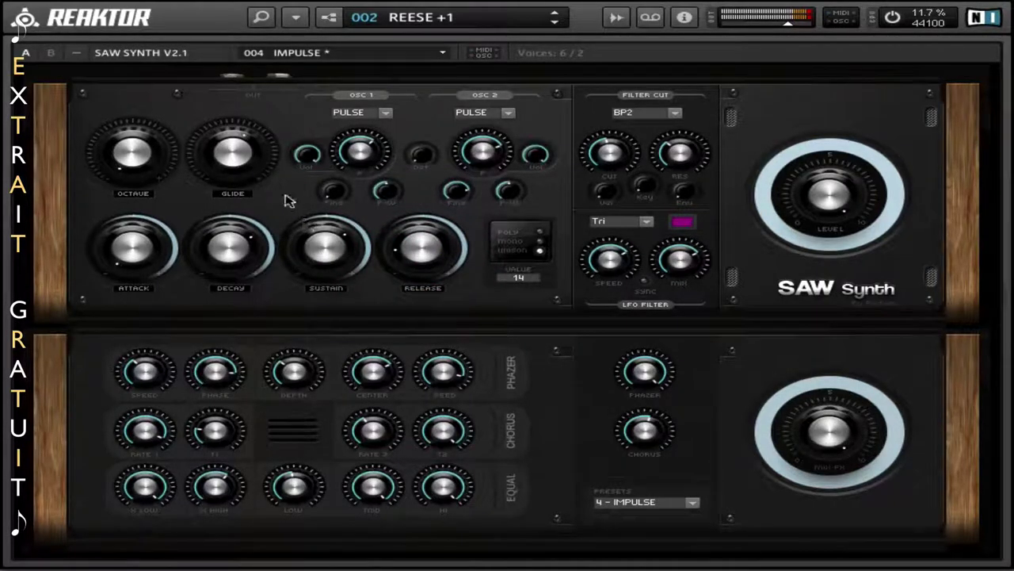
mouse_move(232, 168)
left_mouse_down()
mouse_move(231, 203)
mouse_move(234, 103)
mouse_move(234, 179)
left_mouse_up()
left_click_drag(149, 162, 163, 181)
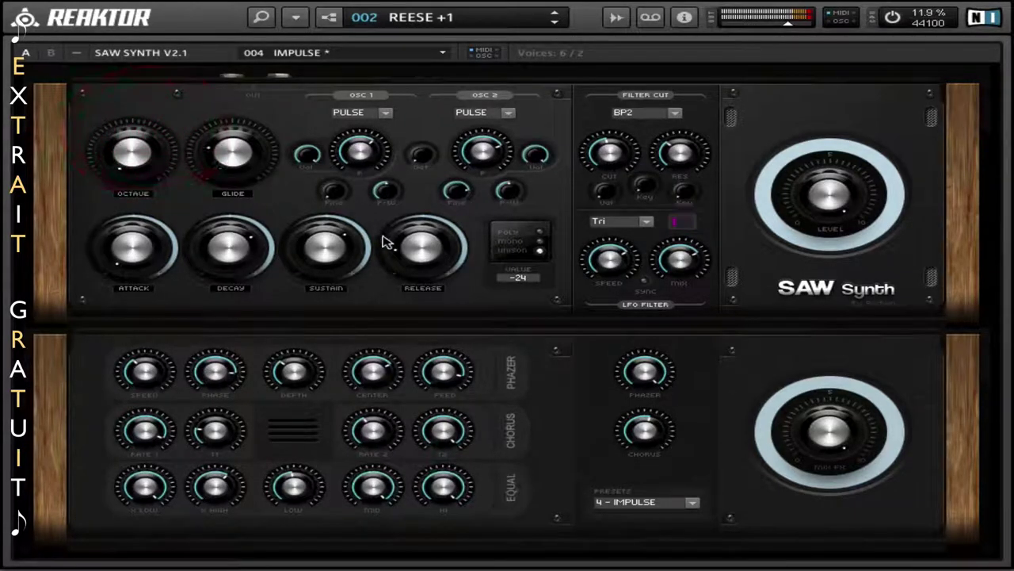
- Switch Osc 1 to SAW, lower its pitch, set its fine tuning to about -0.06 and Det to about 0.18, and adjust its volume
left_click(388, 115)
left_click(353, 111)
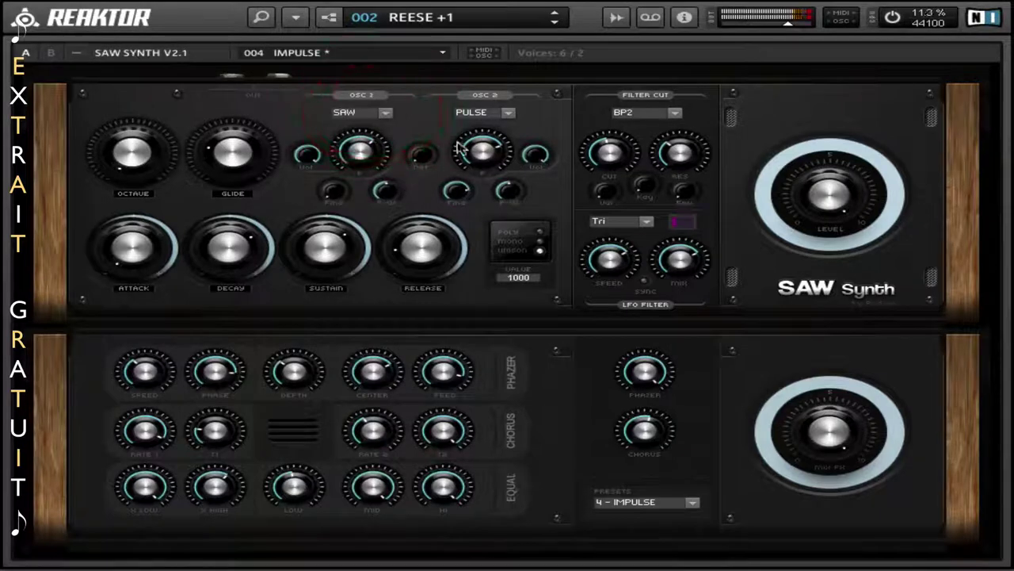
left_click_drag(361, 158, 333, 118)
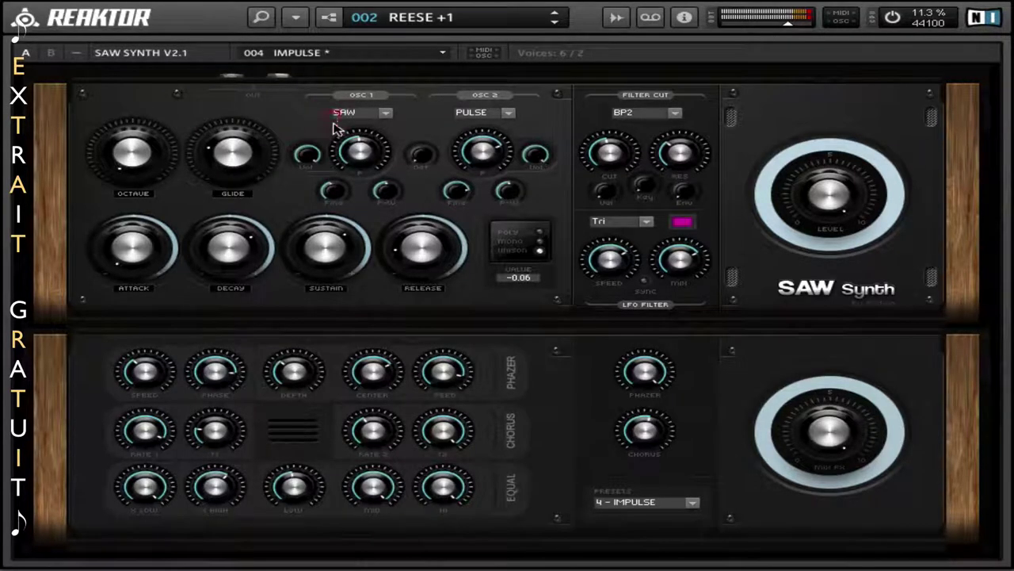
left_click_drag(306, 180, 306, 158)
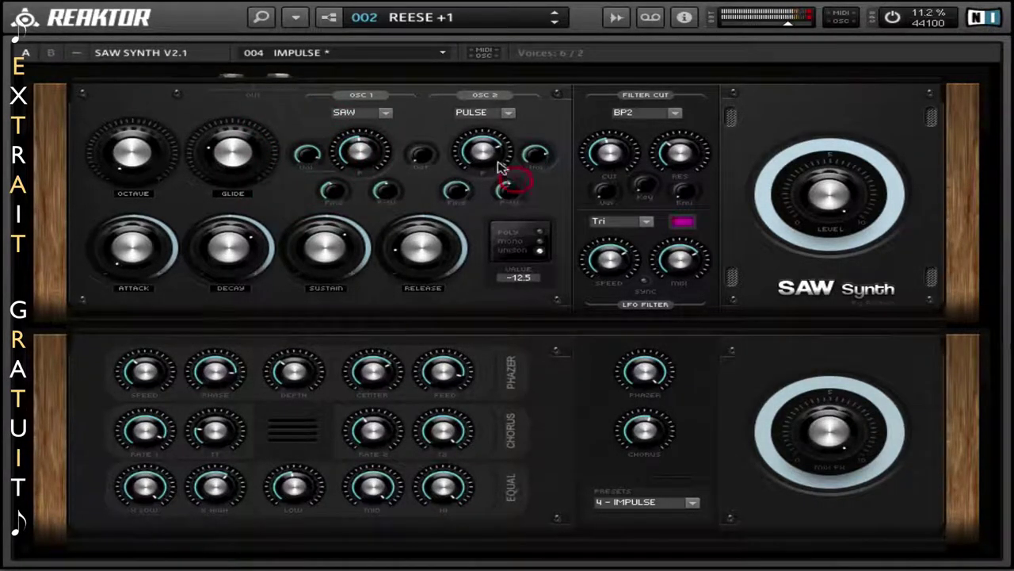
left_click_drag(420, 154, 428, 129)
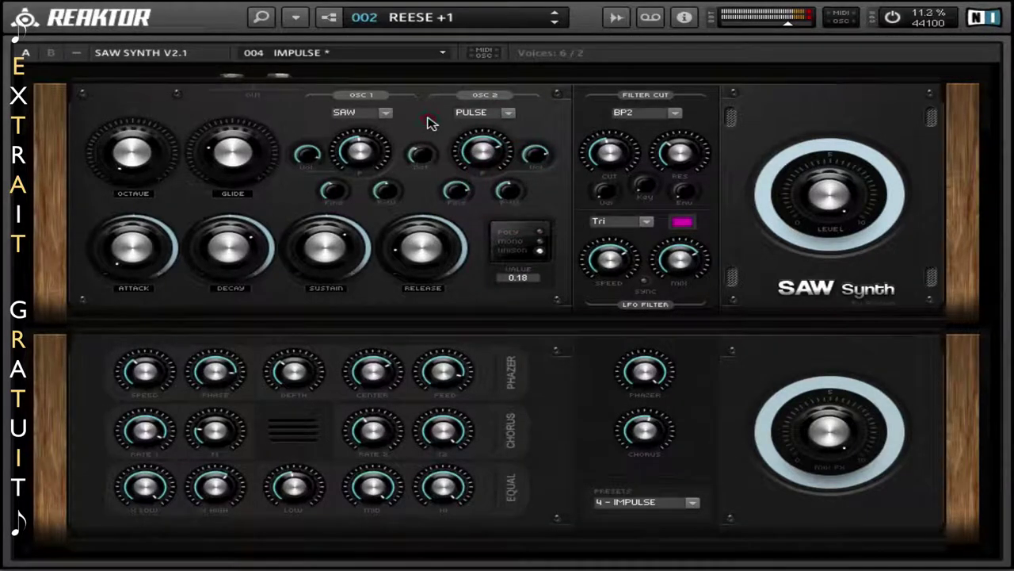
- Change the filter LFO waveform to Sin, with speed at about -26.2 and mix at about 0.55
left_click(645, 224)
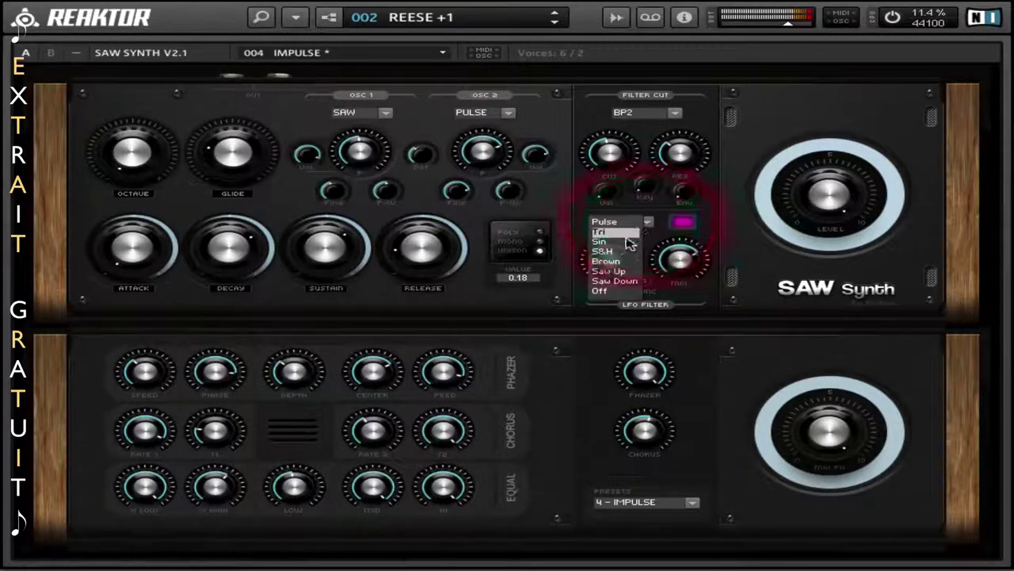
left_click(622, 242)
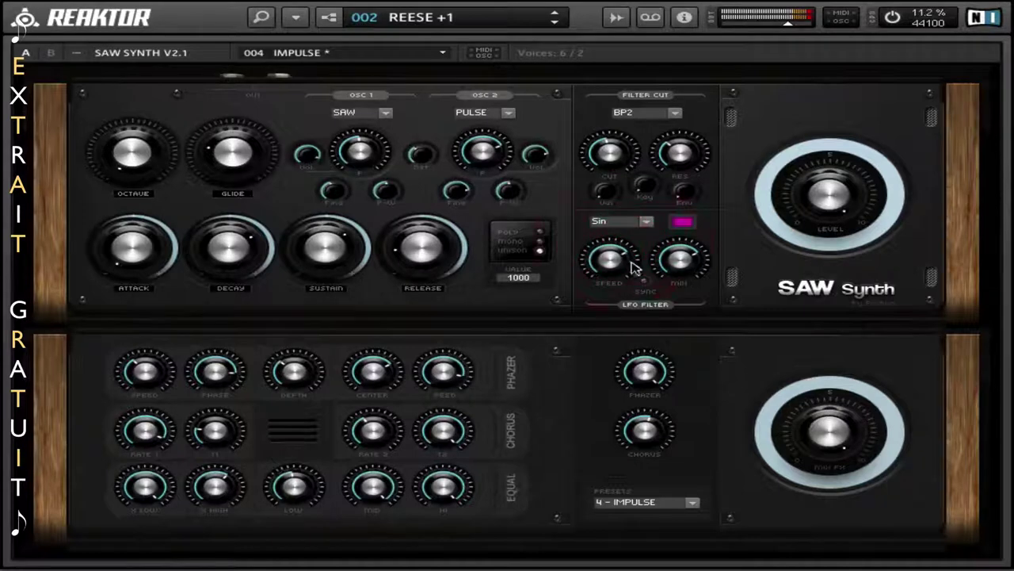
mouse_move(610, 254)
left_mouse_down()
mouse_move(590, 277)
mouse_move(600, 258)
left_mouse_up()
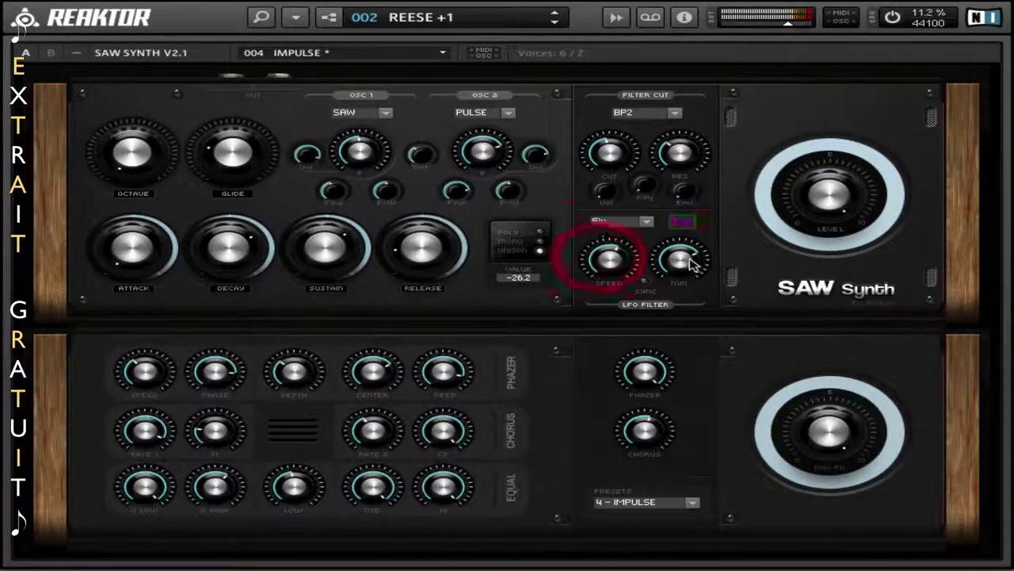
left_click_drag(685, 258, 672, 273)
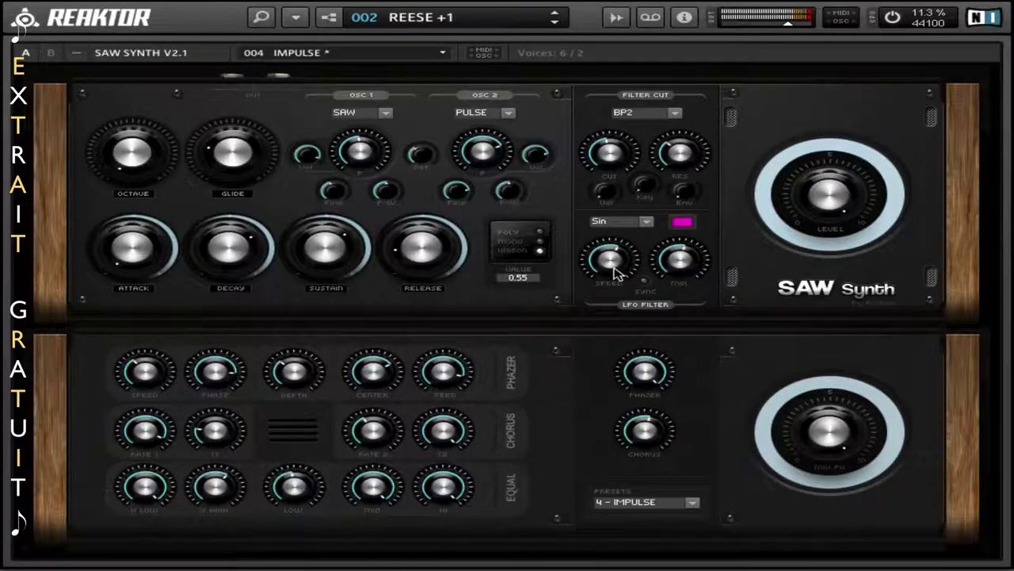
- Choose JunoFilter as the filter type, with cutoff at about 75 and resonance at about 0.51
left_click(674, 114)
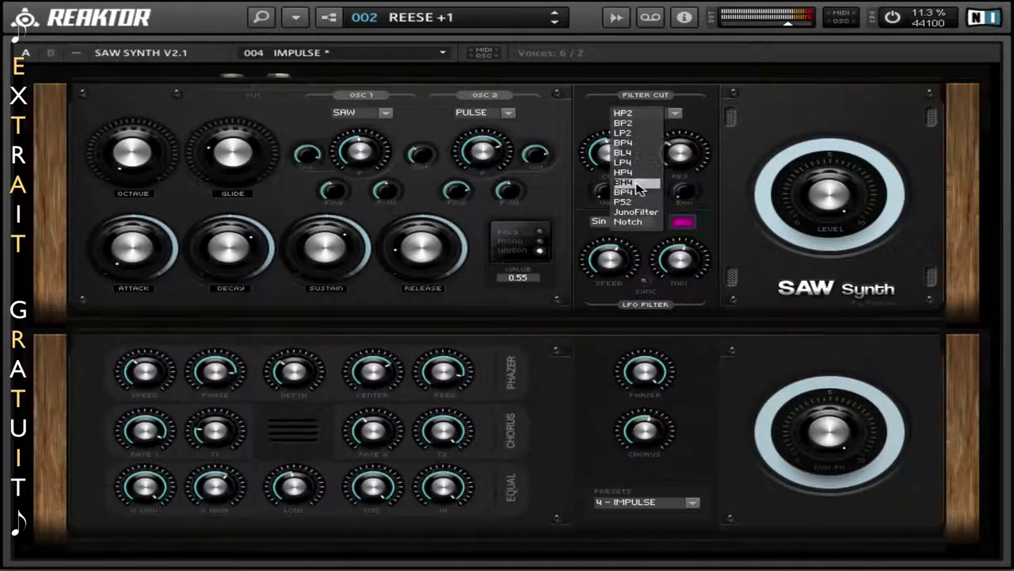
left_click(634, 211)
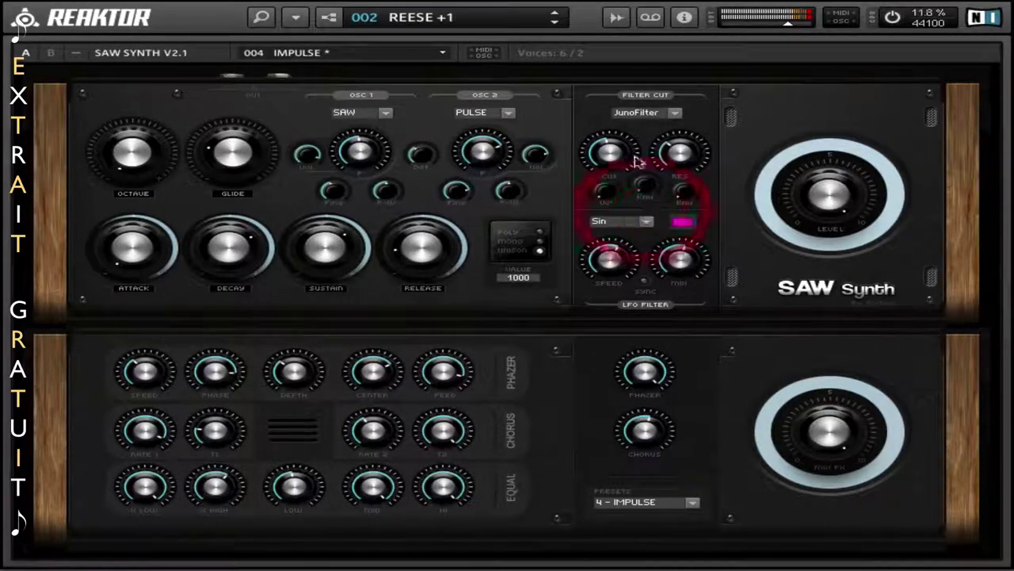
left_click(610, 150)
left_click(675, 155)
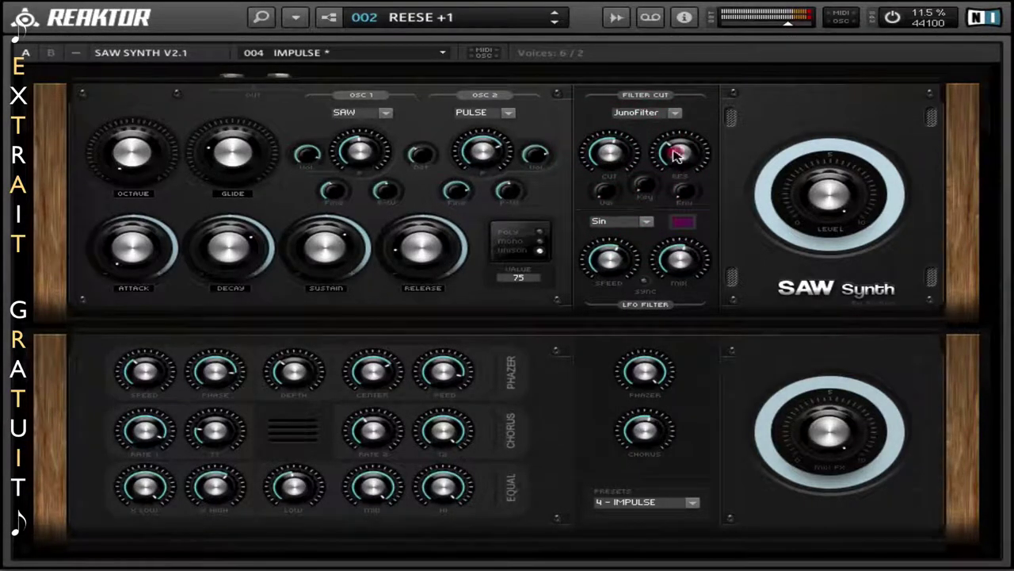
left_click_drag(674, 152, 675, 134)
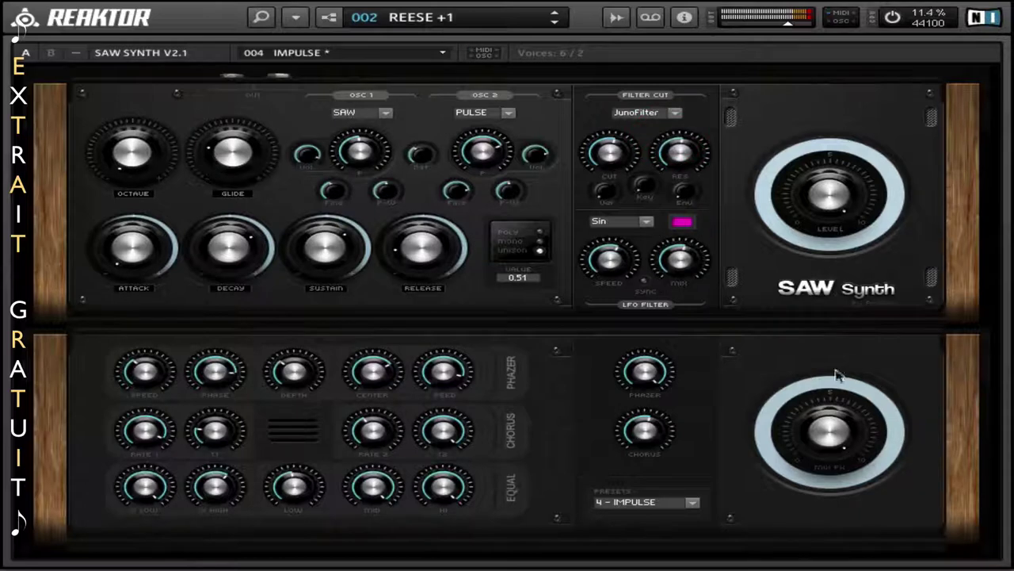
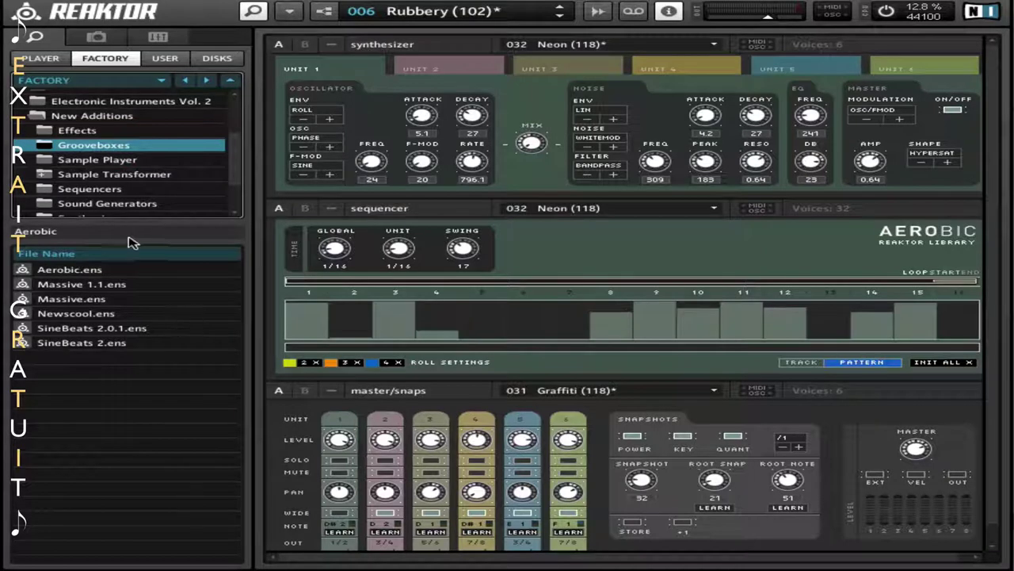
- Select Aerobic.ens among the factory Grooveboxes and look through the Aerobic Sequencer snapshot list
left_click(68, 270)
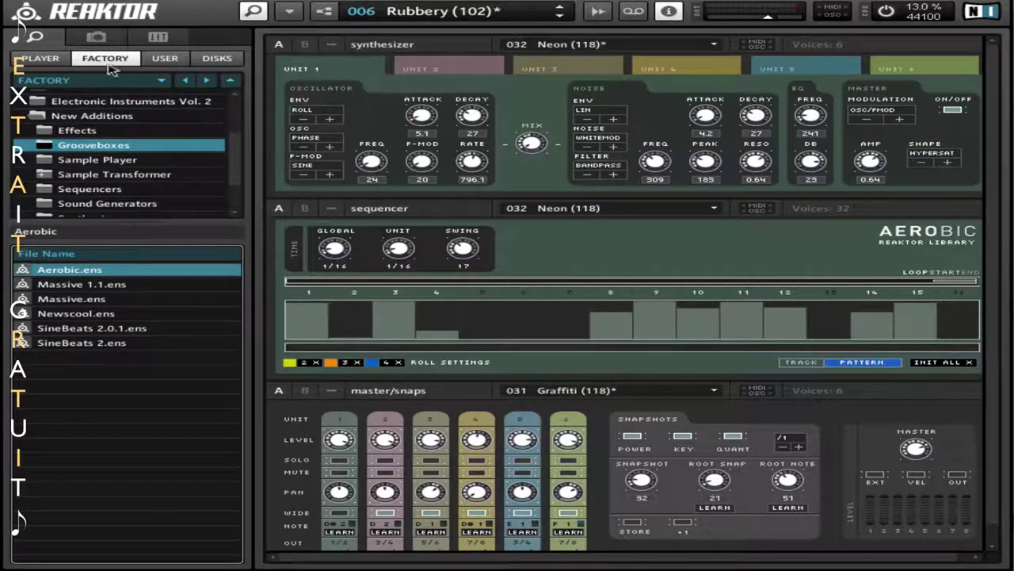
left_click(96, 37)
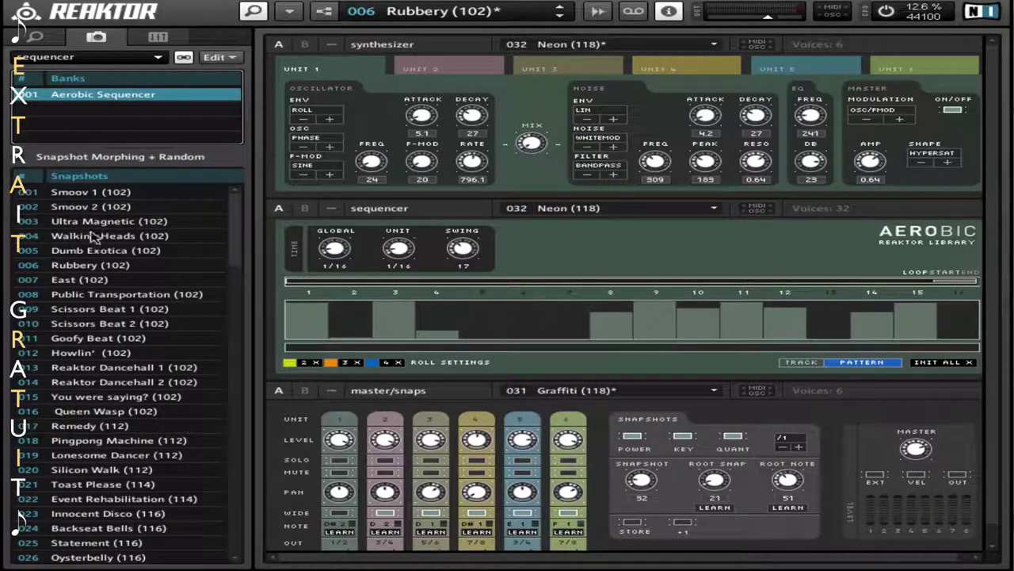
scroll(93, 279, "down", 20)
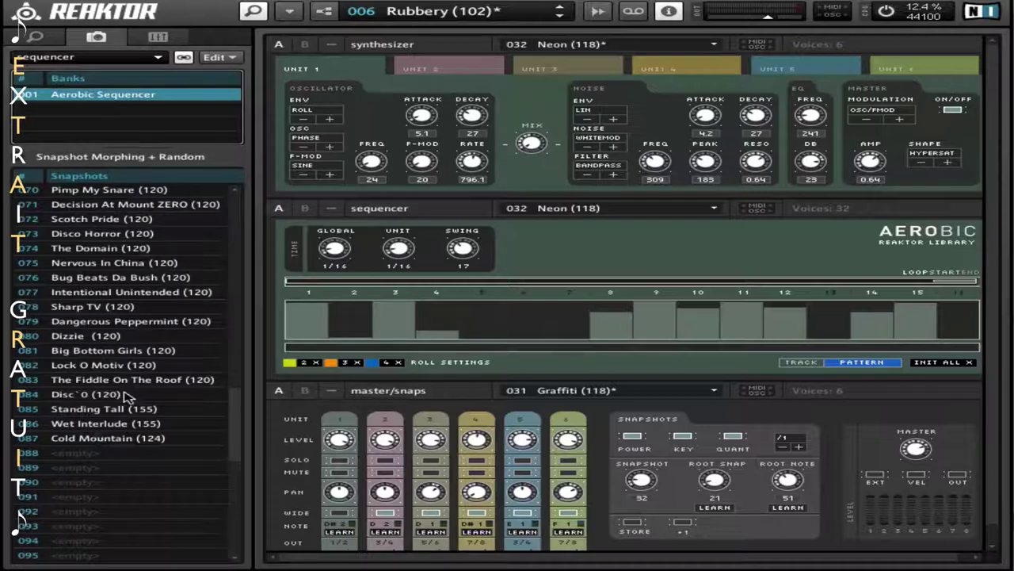
scroll(126, 394, "down", 7)
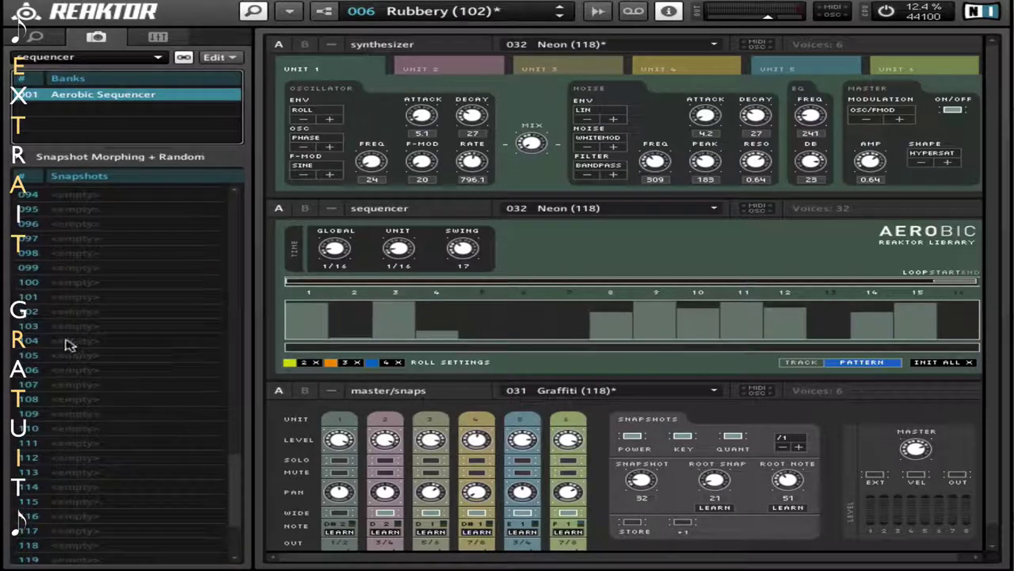
scroll(88, 339, "up", 20)
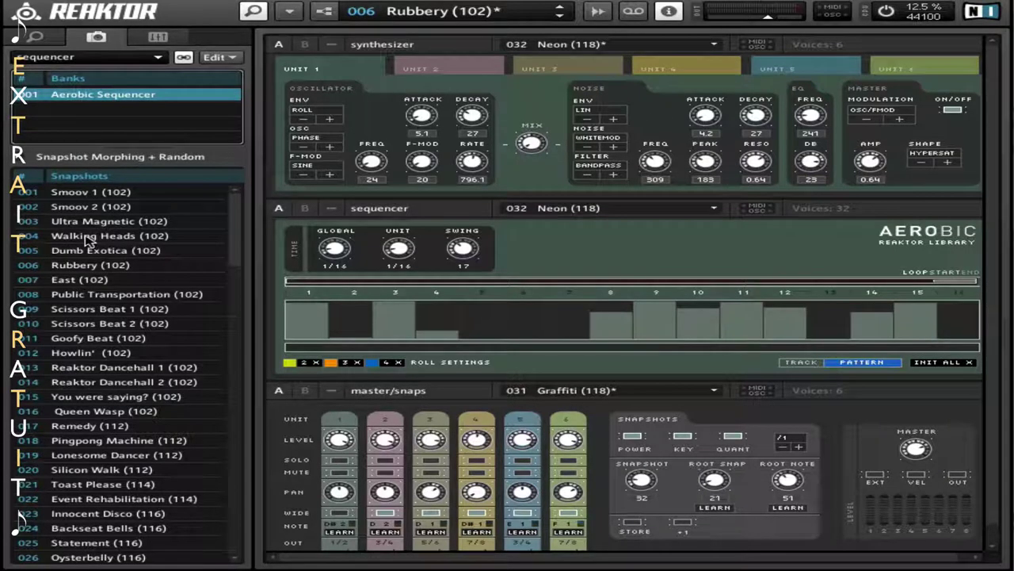
- Try the sequencer snapshots Walking Heads, Scissors Beat 1 and Reaktor Dancehall 1, and load Public Transportation
left_click(89, 237)
left_click(114, 308)
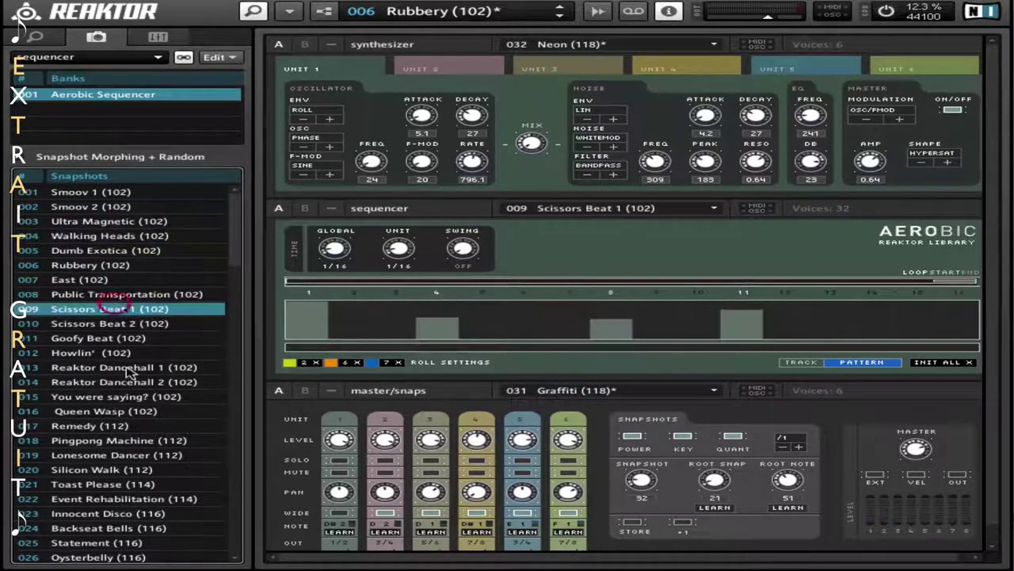
left_click(129, 369)
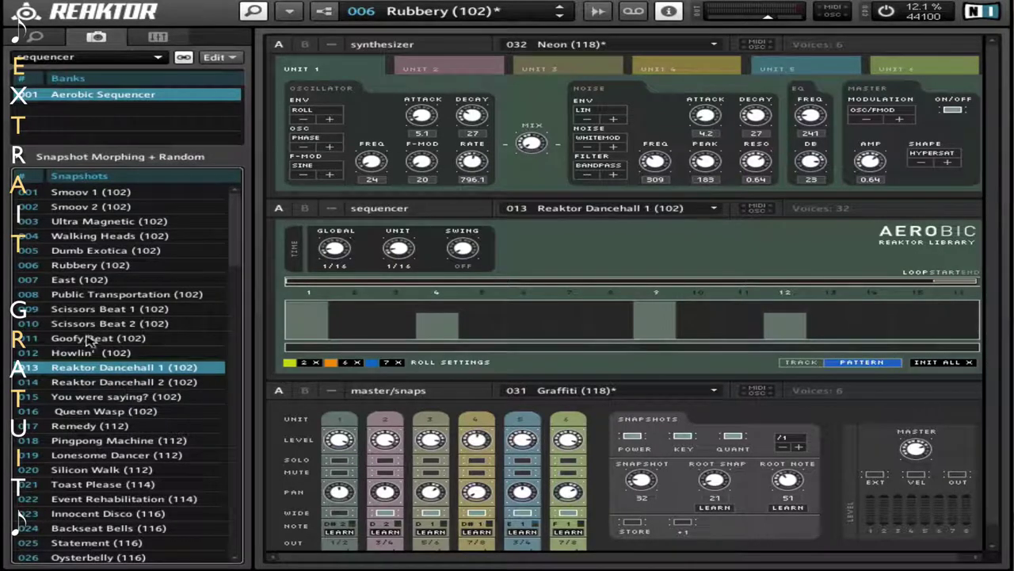
left_click(111, 298)
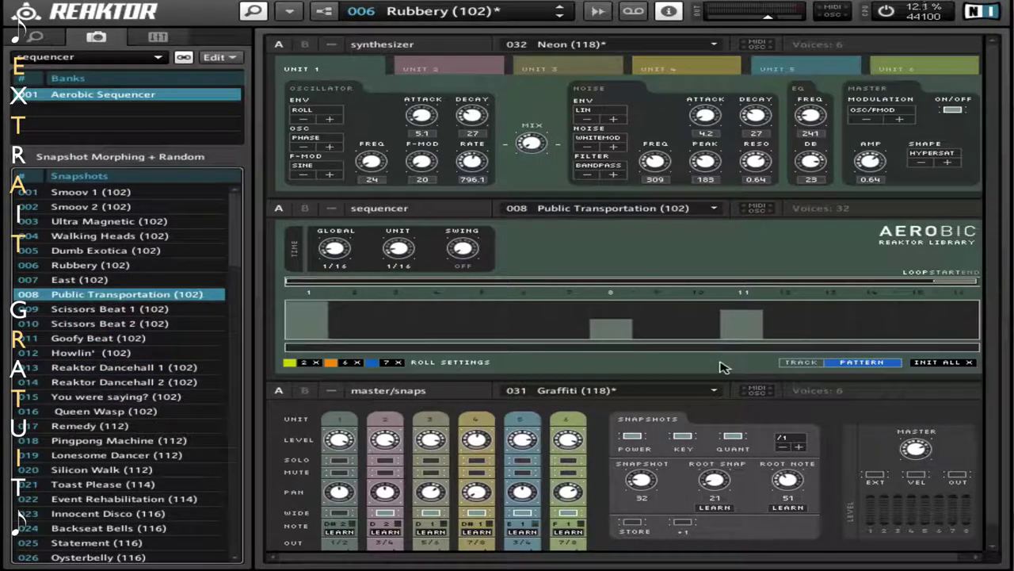
- Try the synthesizer snapshot Lonesome Dancer (112), and load Statement (116) for both the synthesizer and the sequencer
left_click(713, 43)
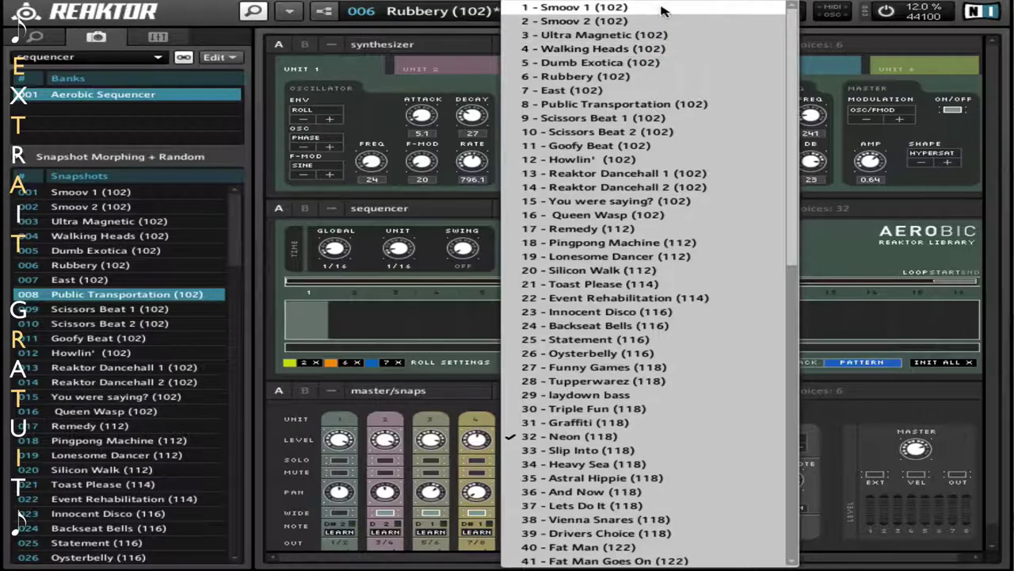
left_click(658, 256)
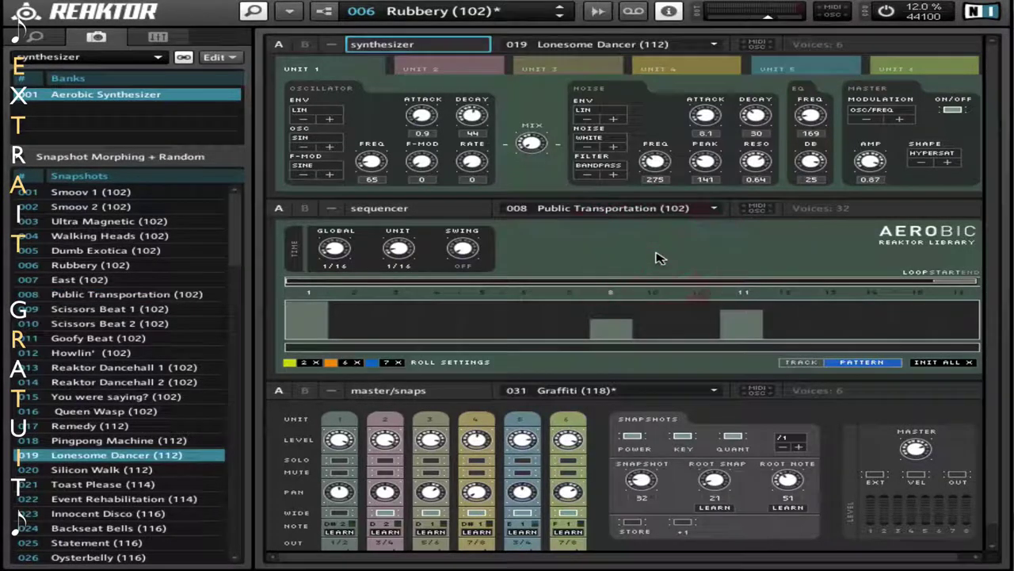
left_click(708, 210)
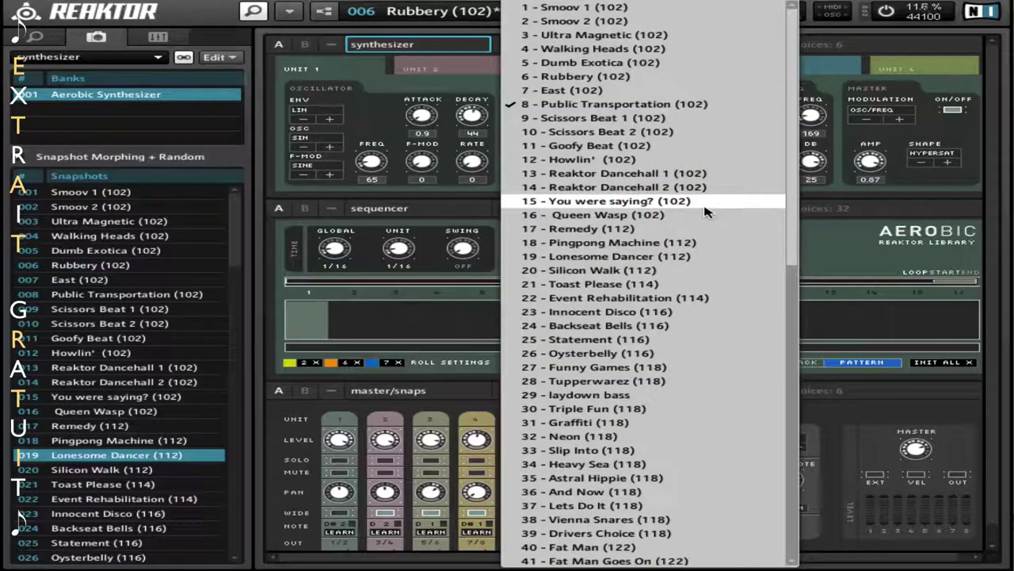
left_click(600, 310)
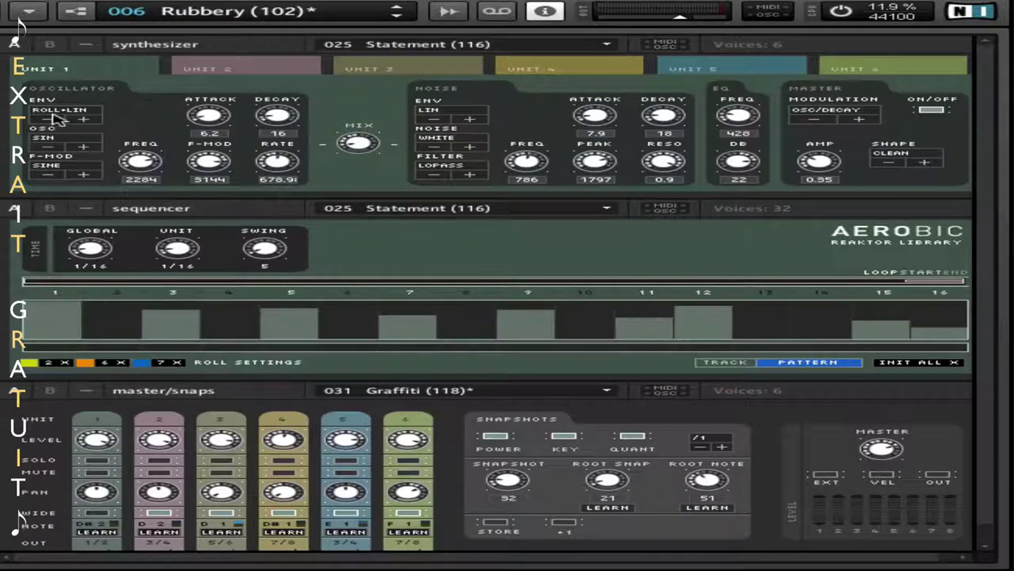
- Set Unit 1's oscillator frequency to about 900 and its EQ frequency to about 1879
mouse_move(54, 118)
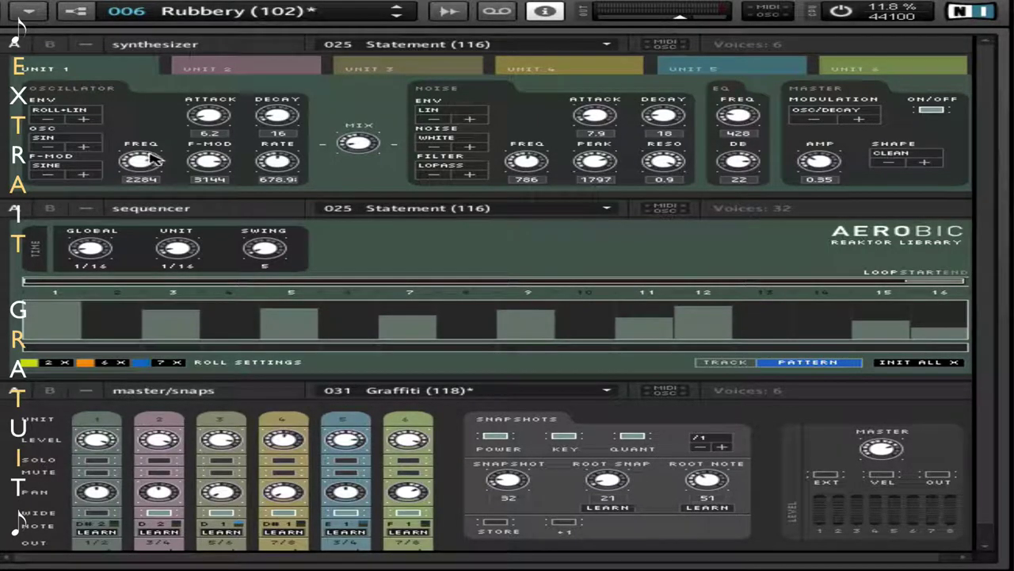
left_click_drag(152, 161, 142, 199)
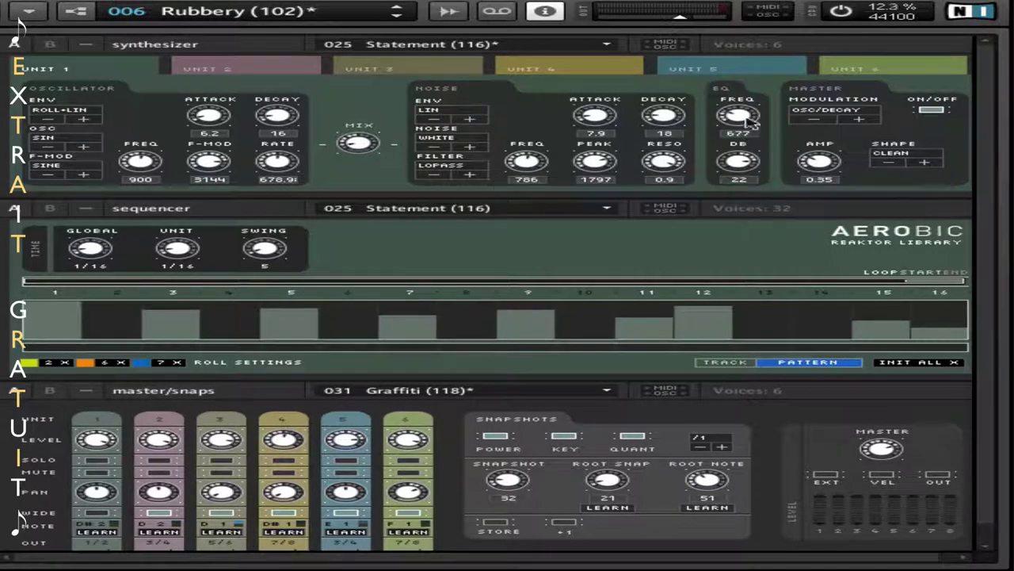
left_click_drag(740, 117, 737, 97)
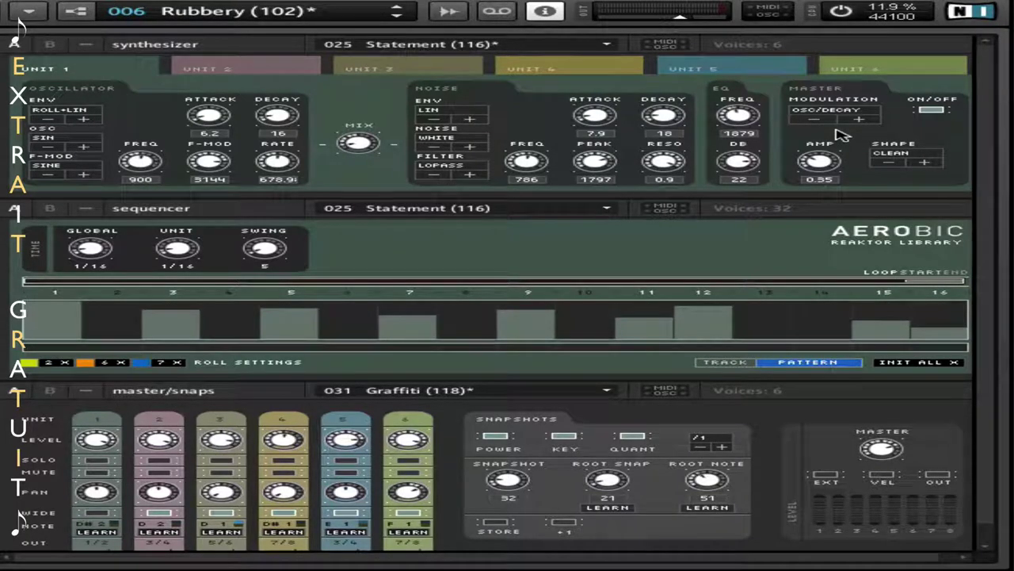
- Look through the oscillator, noise and sequencer settings of Units 1 to 6, and return to Unit 1
left_click(71, 69)
left_click(230, 70)
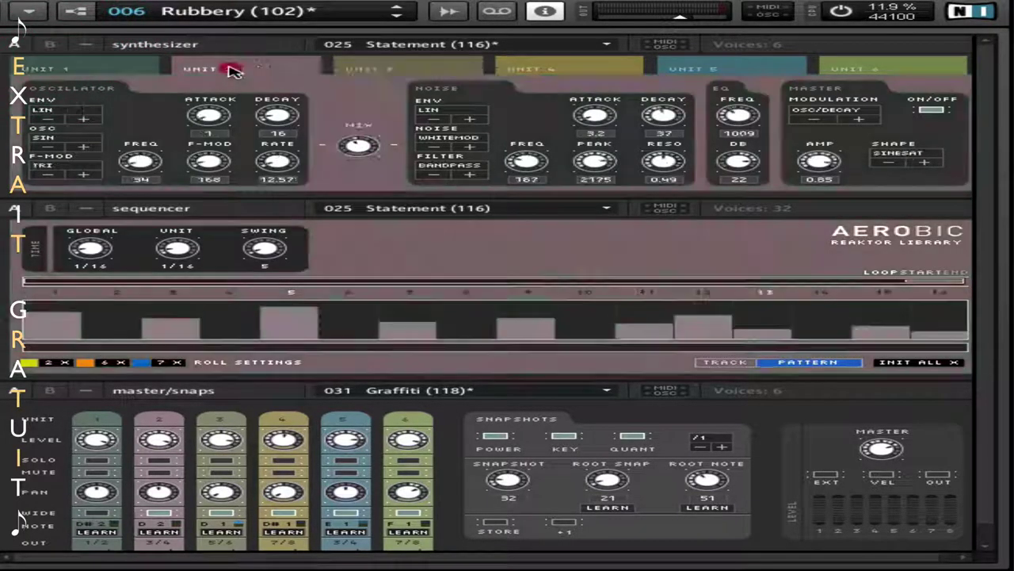
left_click(387, 69)
left_click(555, 69)
left_click(765, 69)
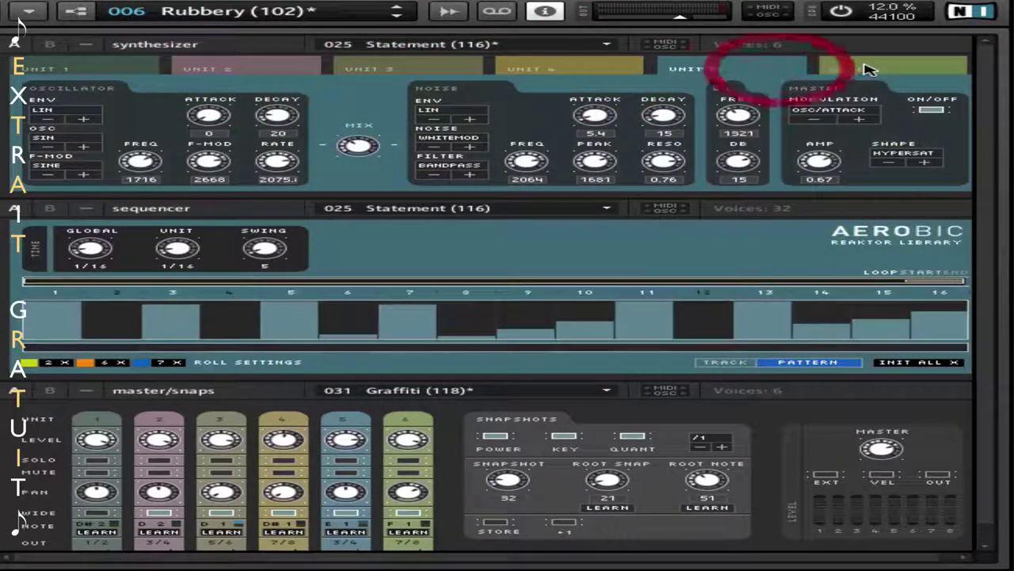
left_click(869, 69)
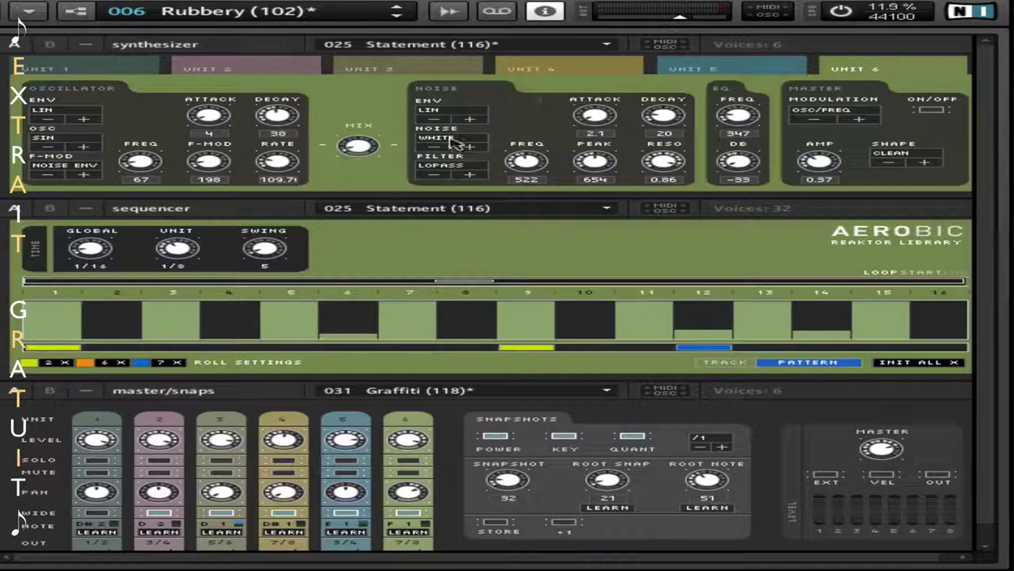
left_click(102, 69)
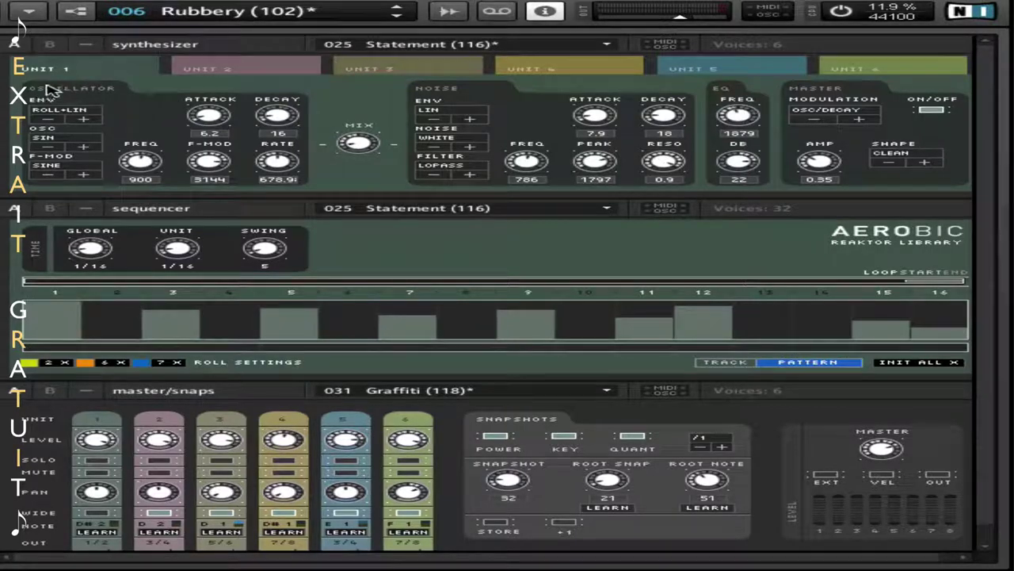
- Set Unit 1's oscillator attack to 0 and decay to about 37, cycling its envelope type through Lin and Roll+Lin
left_click(84, 121)
left_click(84, 120)
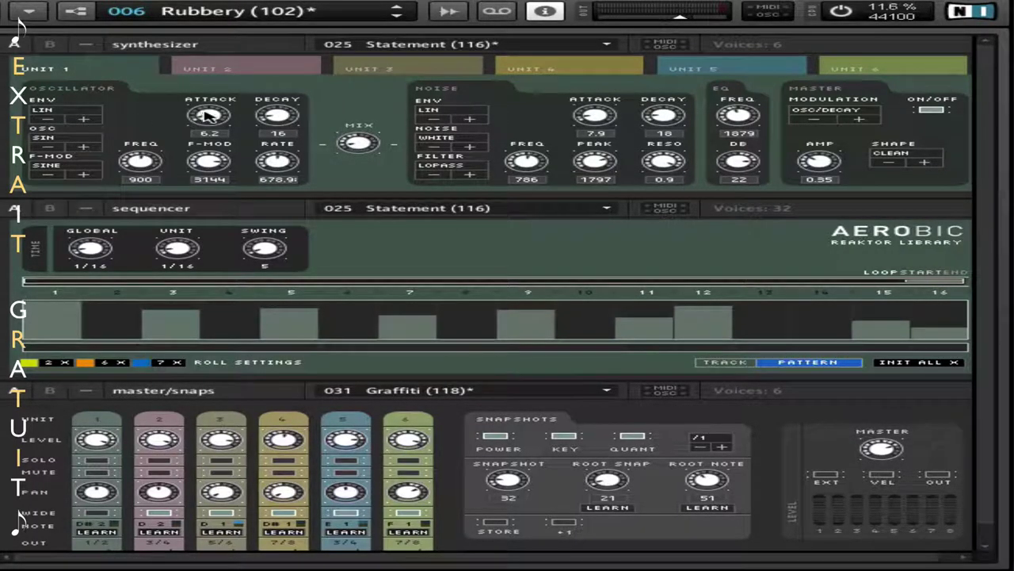
mouse_move(204, 115)
left_mouse_down()
mouse_move(226, 77)
mouse_move(207, 133)
mouse_move(206, 97)
mouse_move(216, 131)
mouse_move(204, 103)
mouse_move(212, 156)
left_mouse_up()
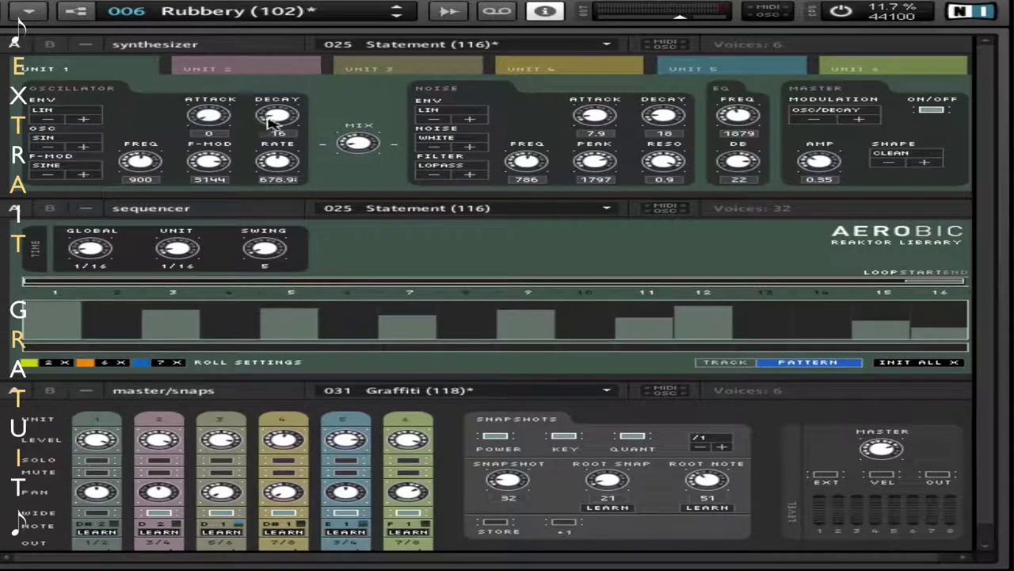
left_click_drag(274, 118, 282, 72)
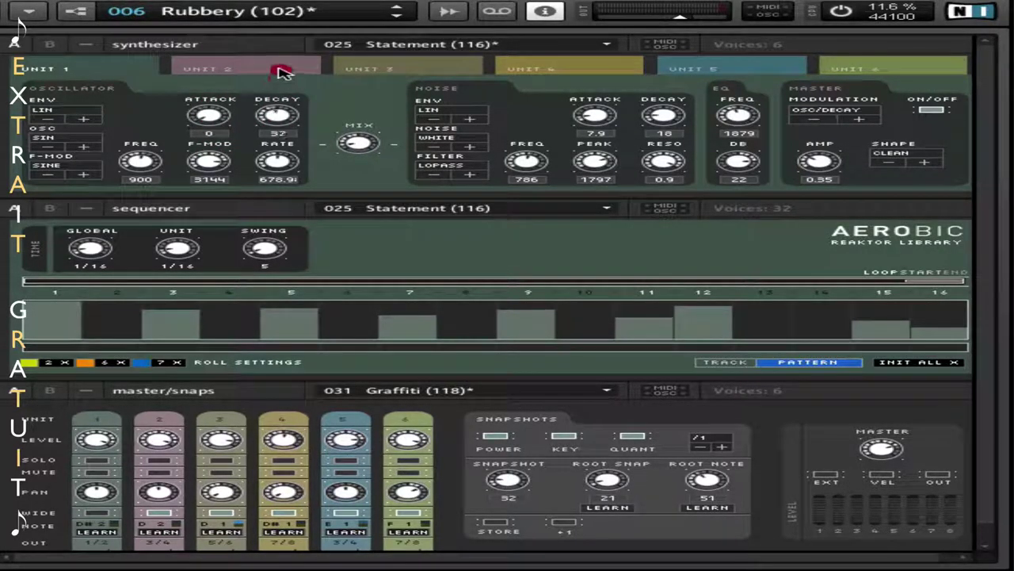
left_click(88, 118)
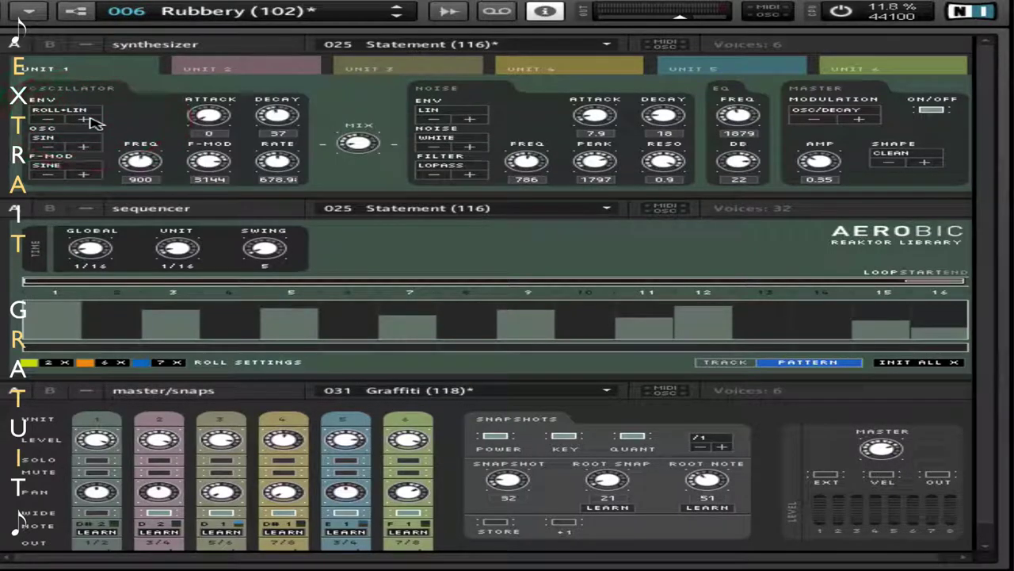
left_click(88, 119)
left_click(90, 119)
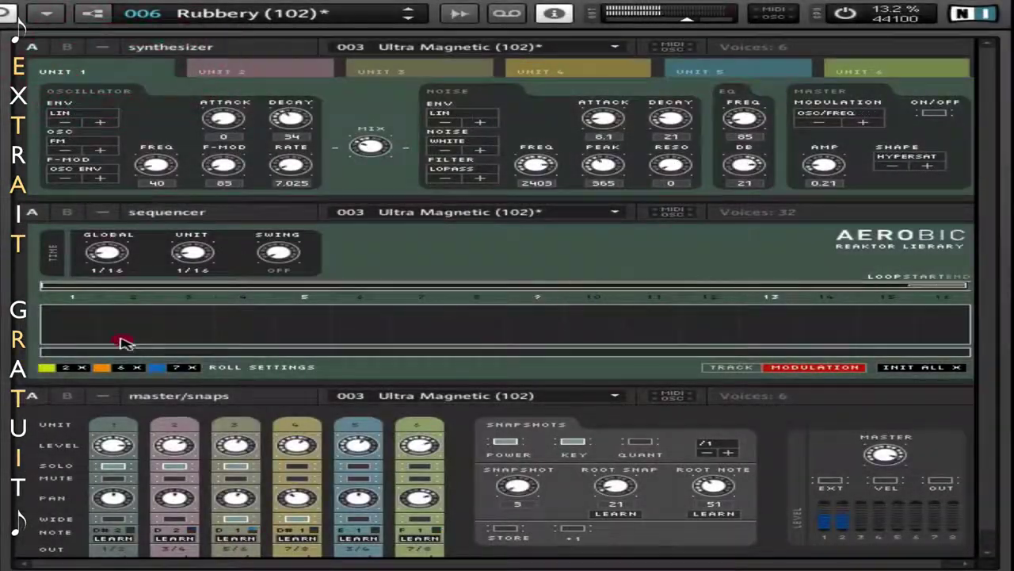
- Draw a rising modulation ramp from step 2 onward for Unit 1 and set its oscillator frequency to about 101
mouse_move(123, 342)
left_mouse_down()
mouse_move(486, 306)
mouse_move(928, 287)
left_mouse_up()
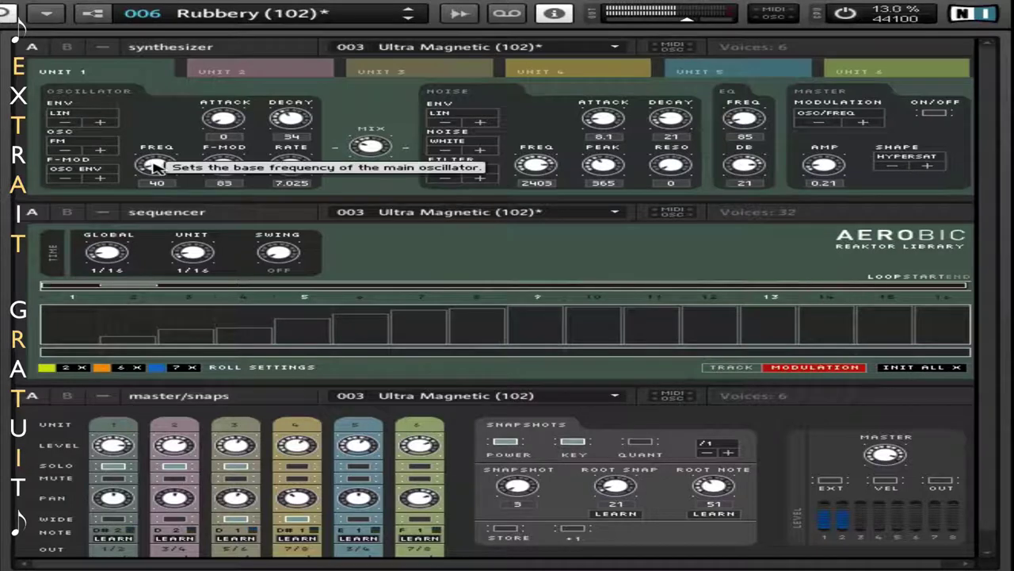
left_click_drag(155, 165, 179, 109)
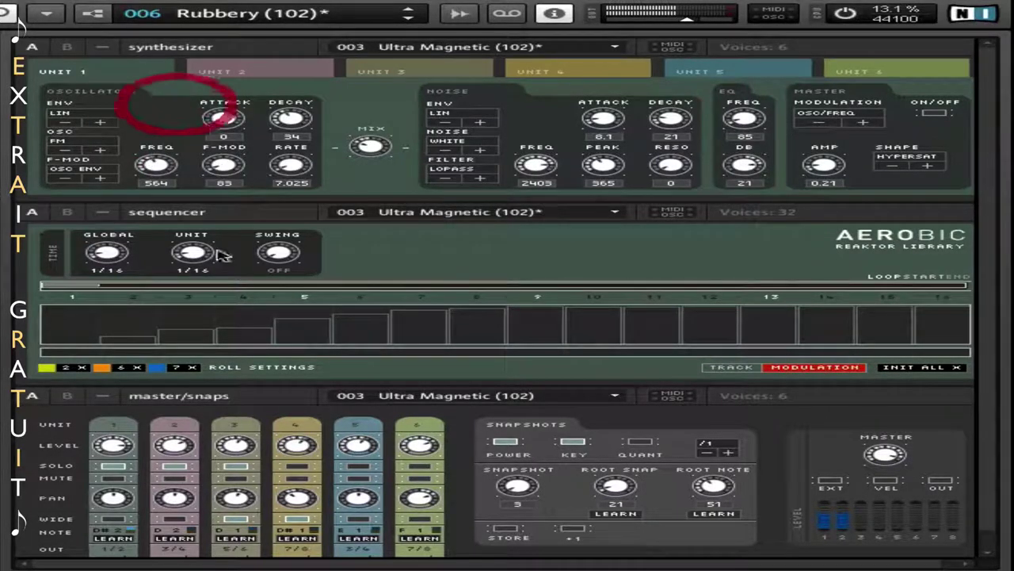
left_click_drag(160, 162, 147, 198)
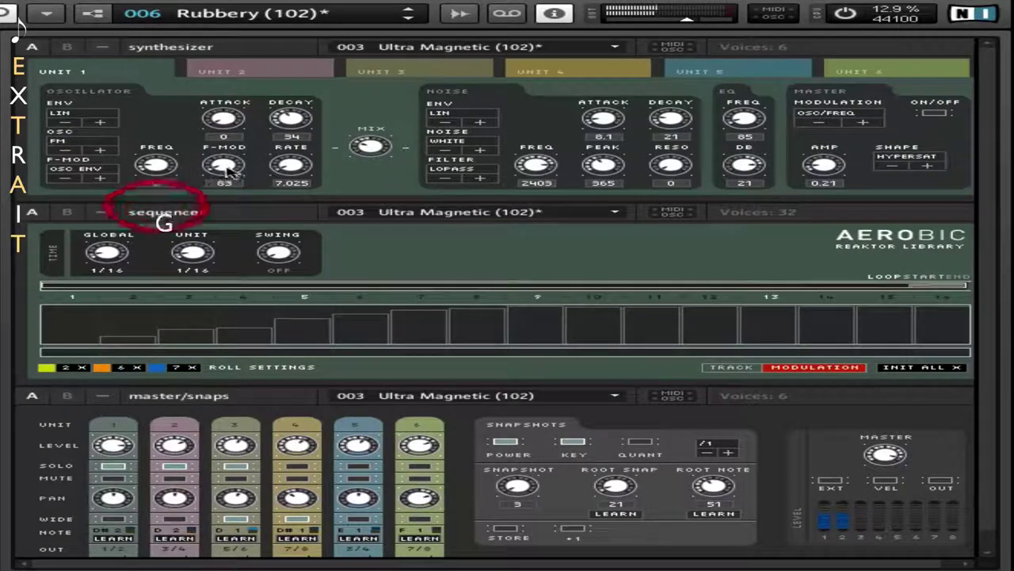
- Set Unit 1's F-Mod to about 591 and rate to about 850, and redraw its modulation steps as a wavy curve
left_click_drag(223, 164, 242, 123)
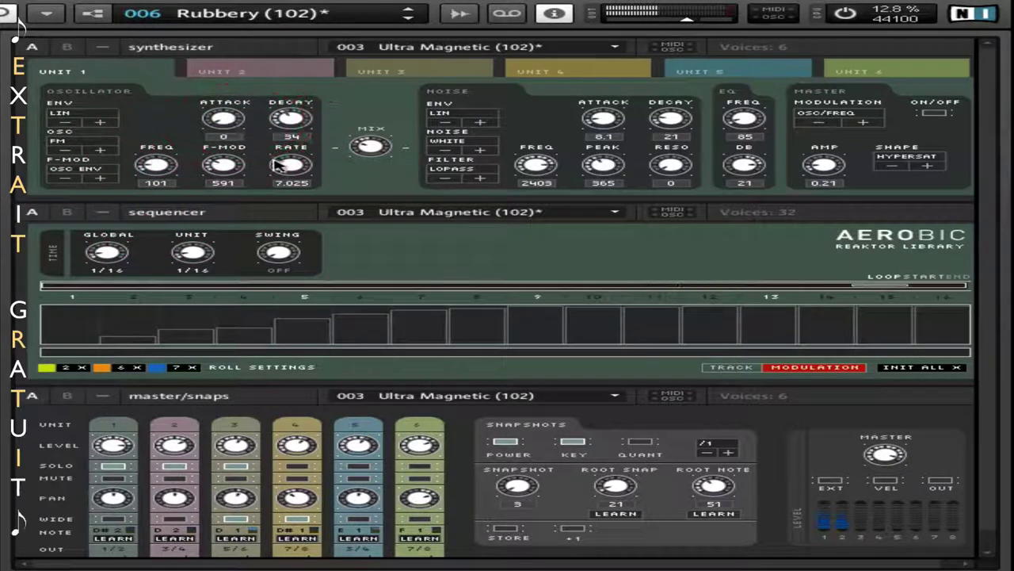
left_click_drag(291, 164, 305, 75)
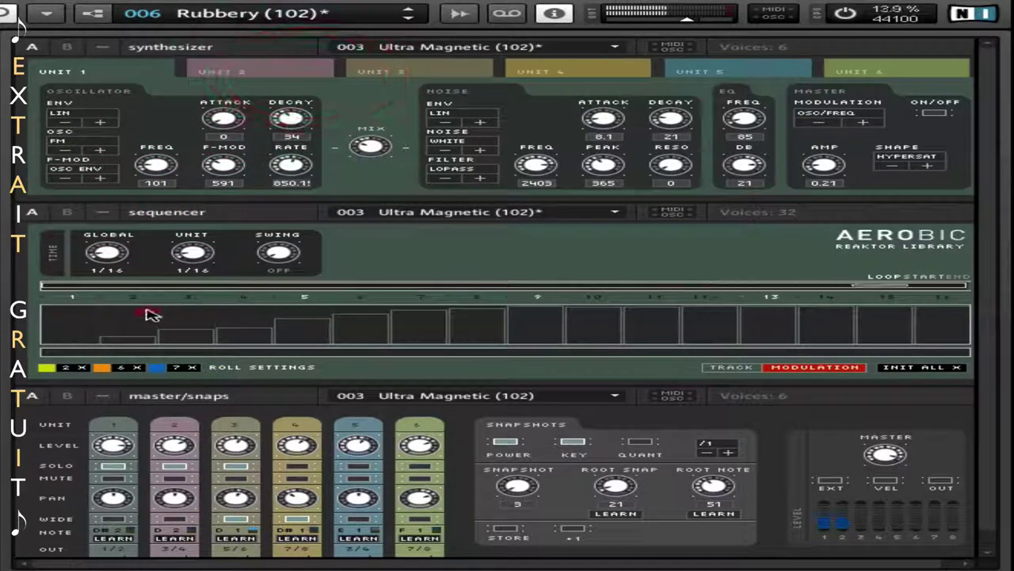
left_click_drag(152, 315, 817, 333)
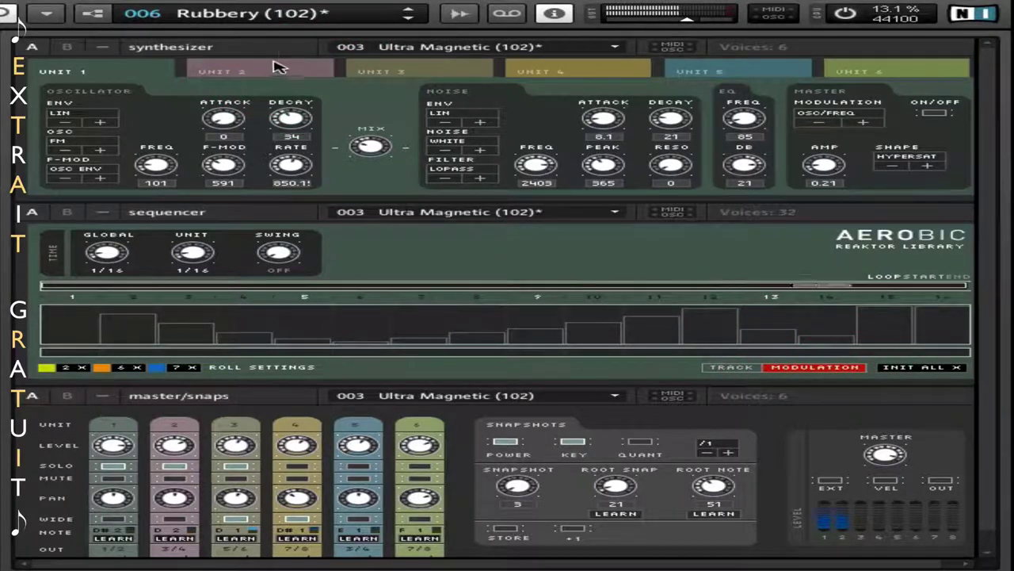
- Adjust Unit 2's oscillator to attack 1, rate about 595.4 and frequency about 247
left_click(274, 70)
left_click_drag(236, 122, 244, 122)
left_click_drag(295, 166, 324, 127)
left_click_drag(190, 159, 180, 131)
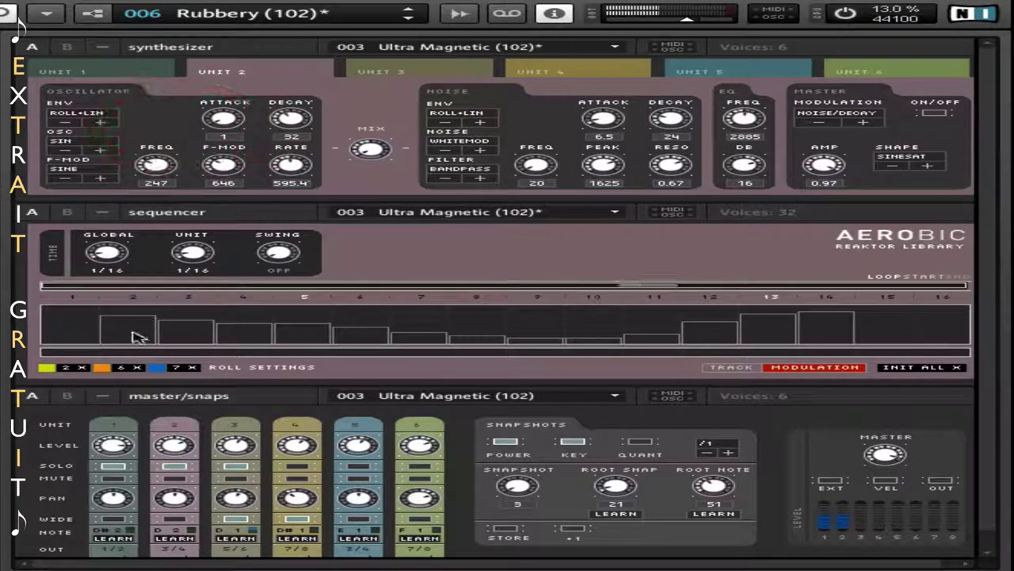
- Redraw Unit 2's modulation steps with a hump around steps 6 and 7, and add the orange roll on step 6 and blue roll on step 14
mouse_move(135, 335)
left_mouse_down()
mouse_move(362, 312)
mouse_move(634, 344)
mouse_move(911, 320)
left_mouse_up()
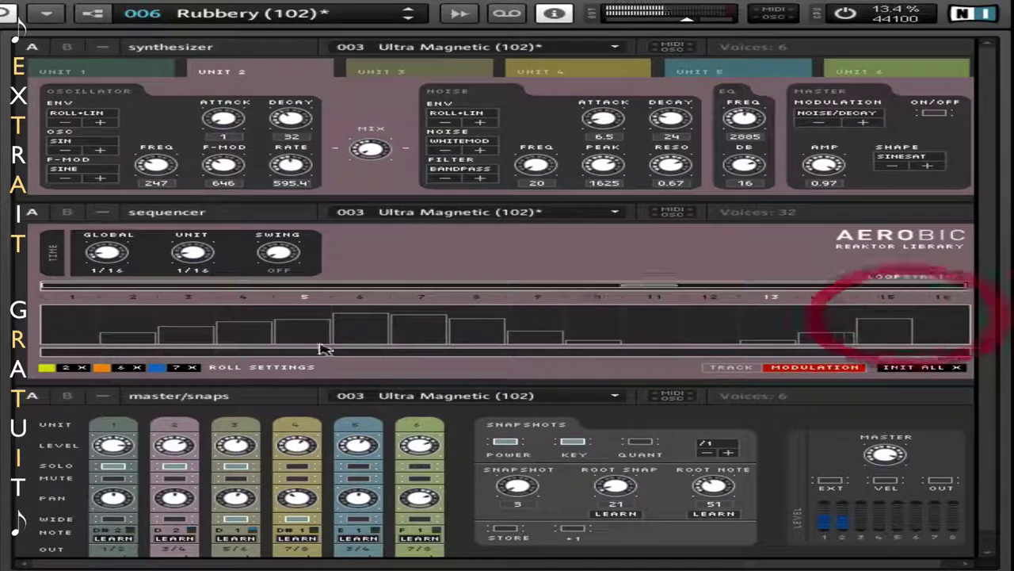
left_click(360, 352)
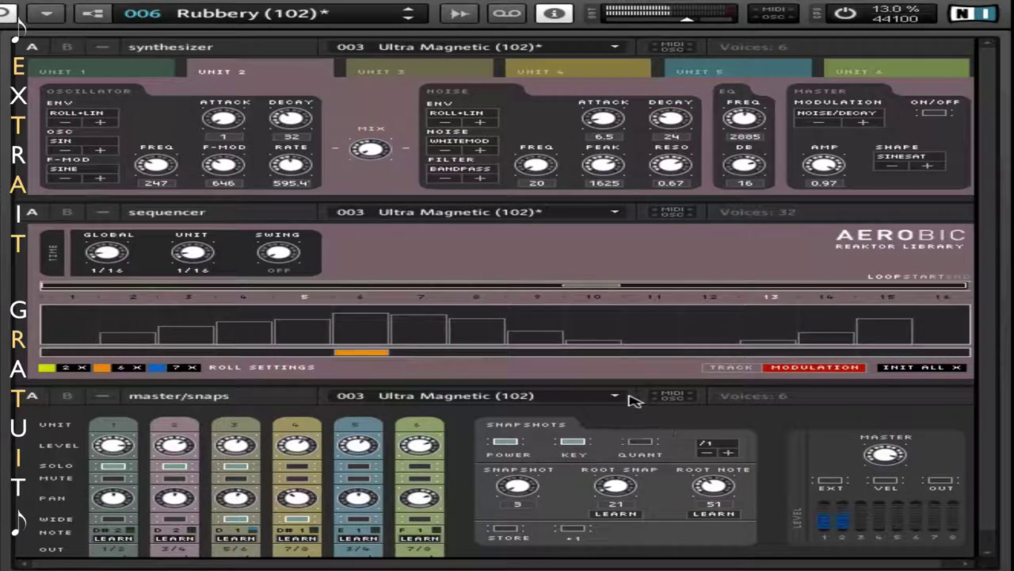
left_click(828, 351)
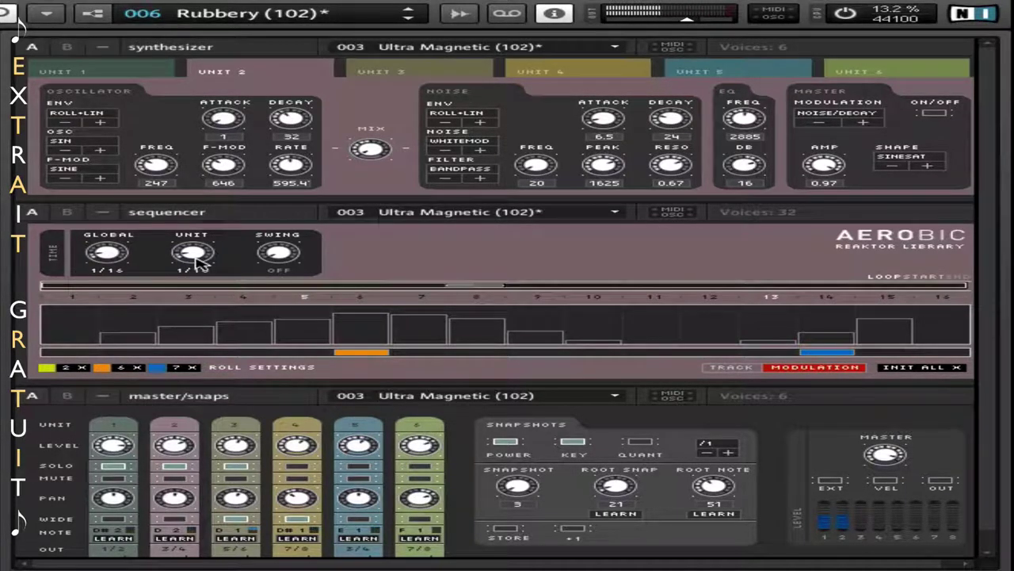
- Set the sequencer swing to 26 and Unit 3's unit time to 1/16
left_click_drag(275, 257, 299, 125)
left_click(394, 70)
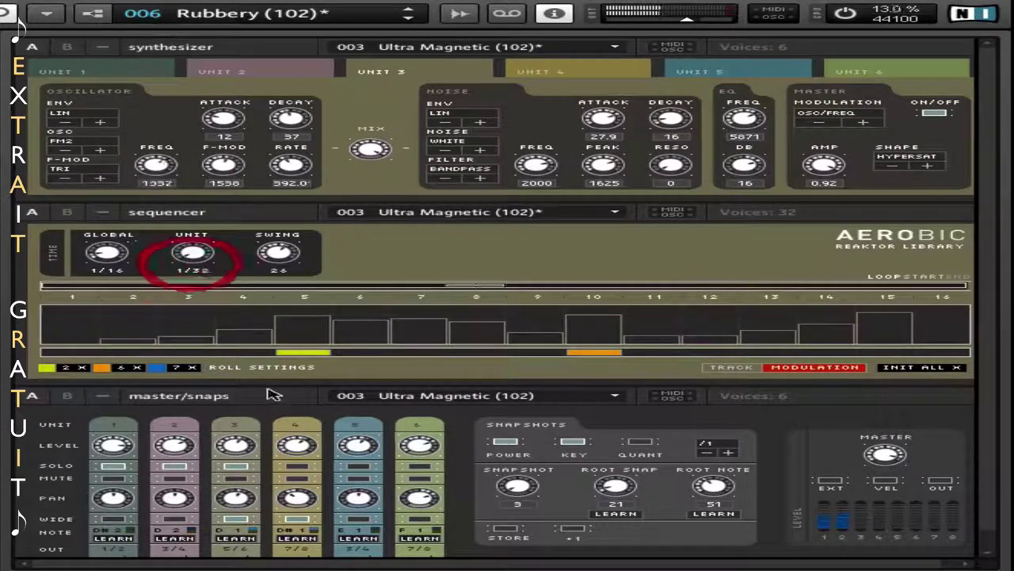
left_click_drag(203, 258, 199, 236)
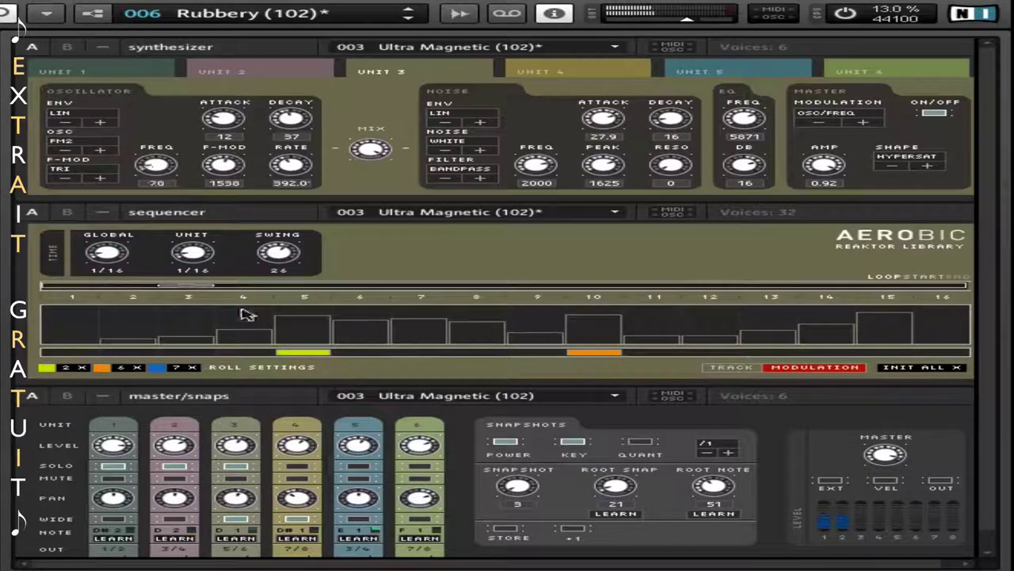
- Set Unit 2's oscillator envelope to Roll and waveform to FM2, with decay at about 43 and rate at about 165
left_click(225, 71)
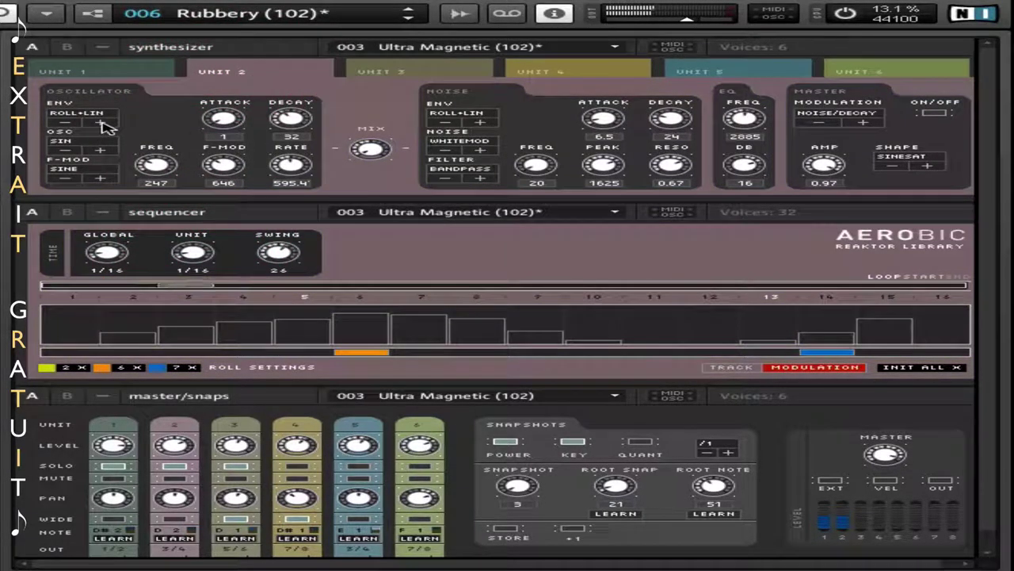
left_click(101, 123)
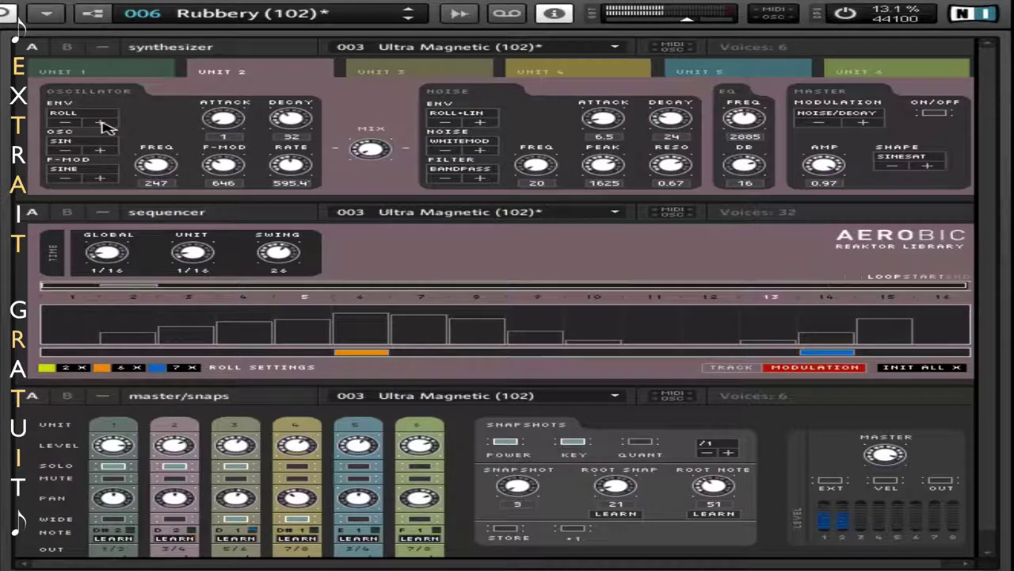
left_click(104, 150)
left_click(104, 151)
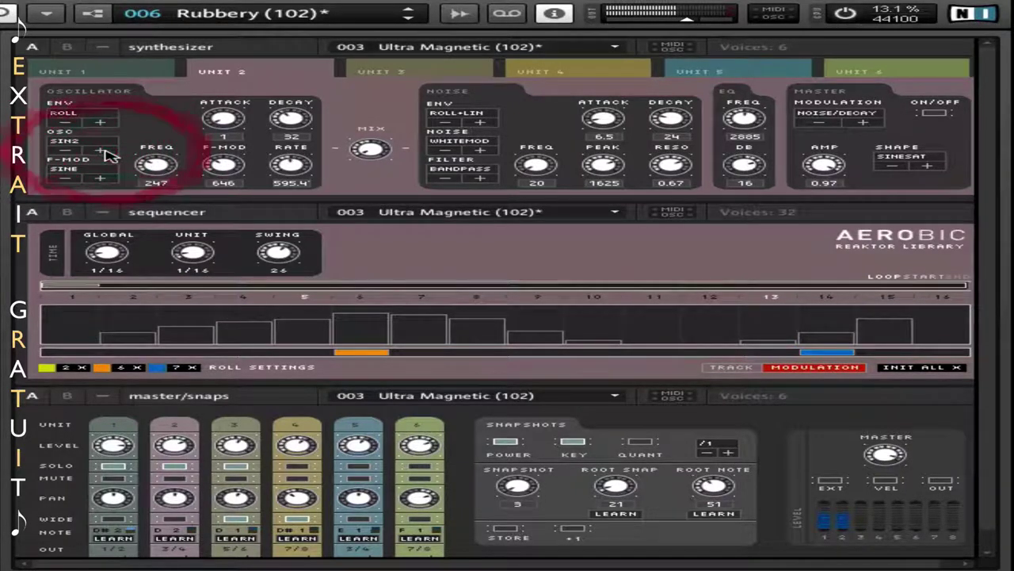
left_click(104, 151)
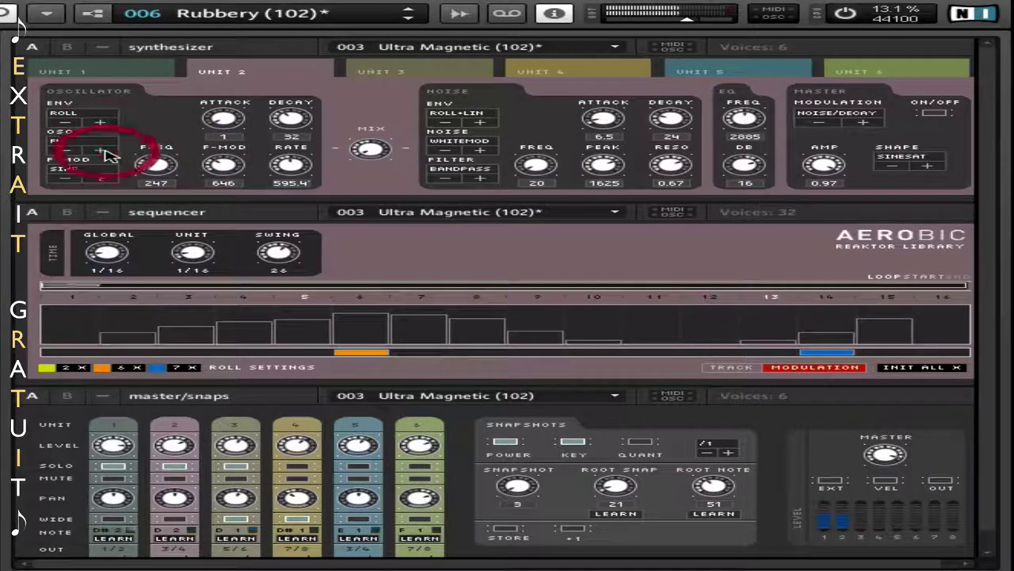
left_click(104, 150)
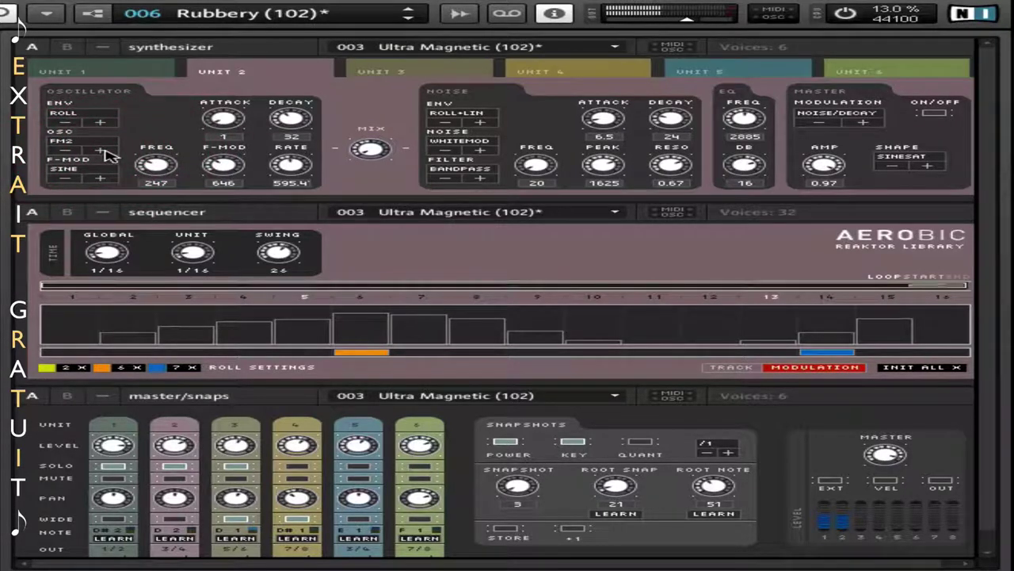
left_click_drag(285, 116, 285, 70)
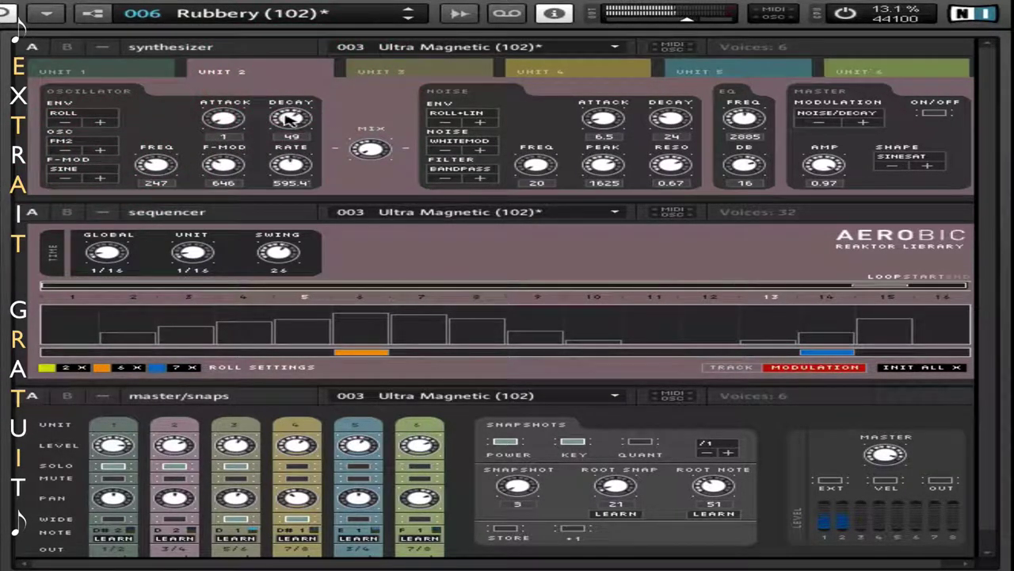
left_click_drag(290, 119, 284, 208)
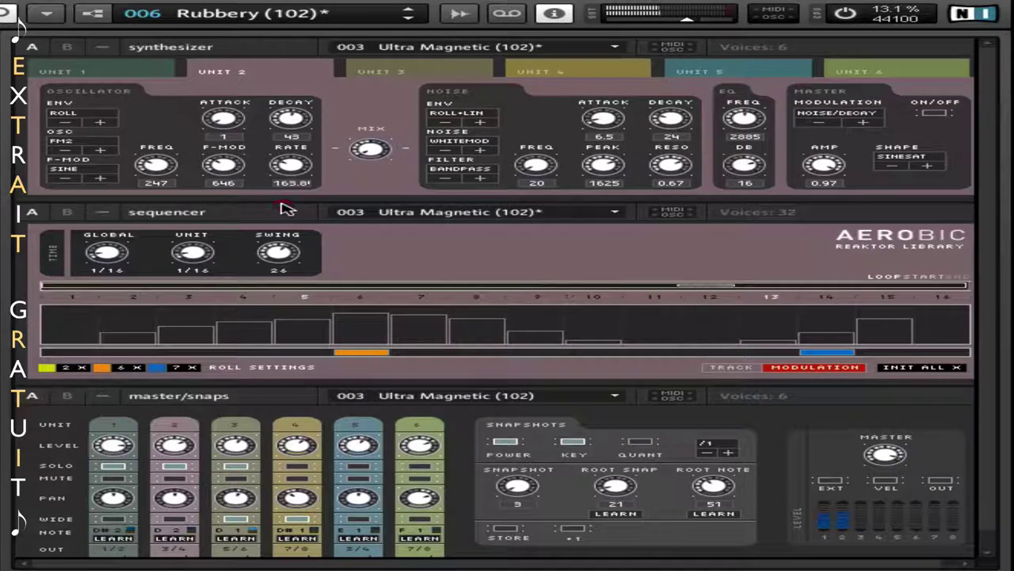
- Set Unit 2's oscillator frequency to 880 and F-Mod to about 1211, and clear the sequencer data with Init All
left_click_drag(165, 163, 172, 135)
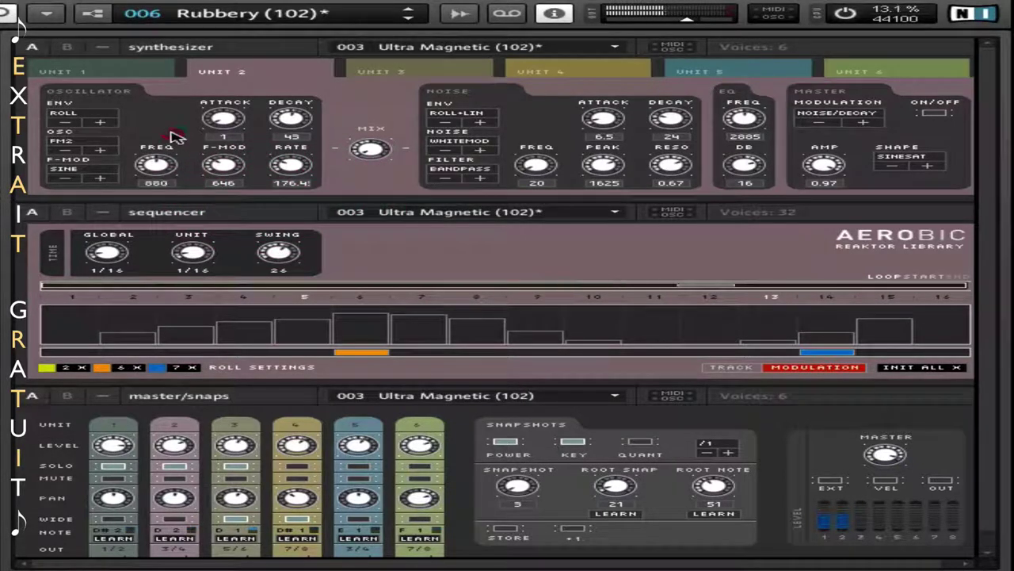
left_click_drag(223, 164, 301, 150)
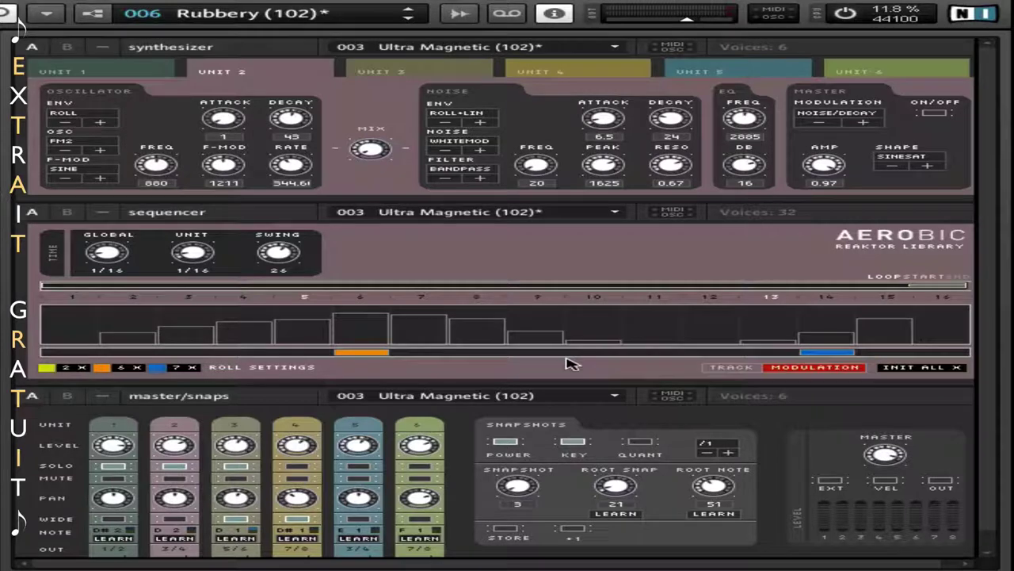
left_click(911, 373)
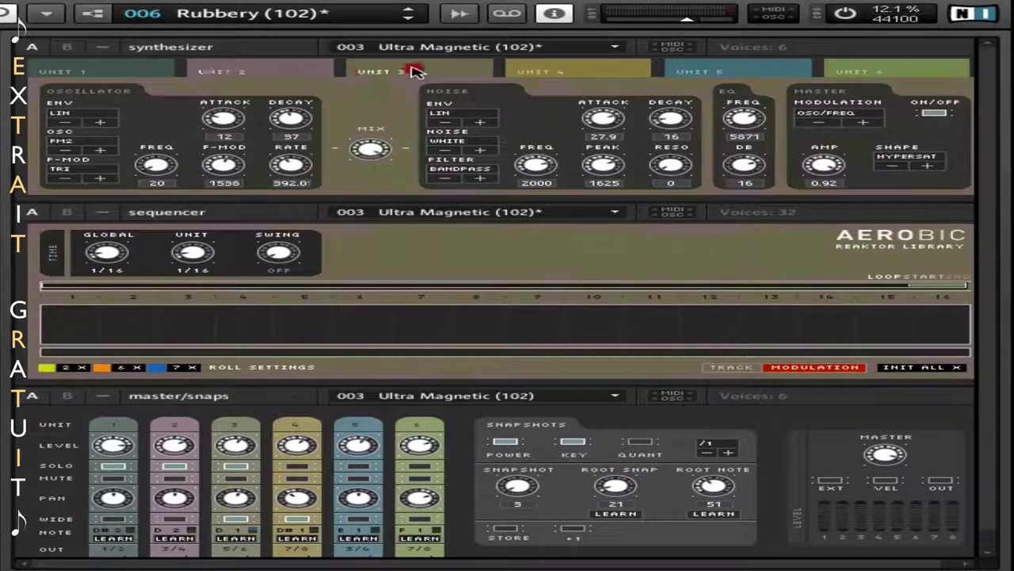
- Show Unit 1's settings and turn off solo for Units 1, 2 and 3
left_click(150, 67)
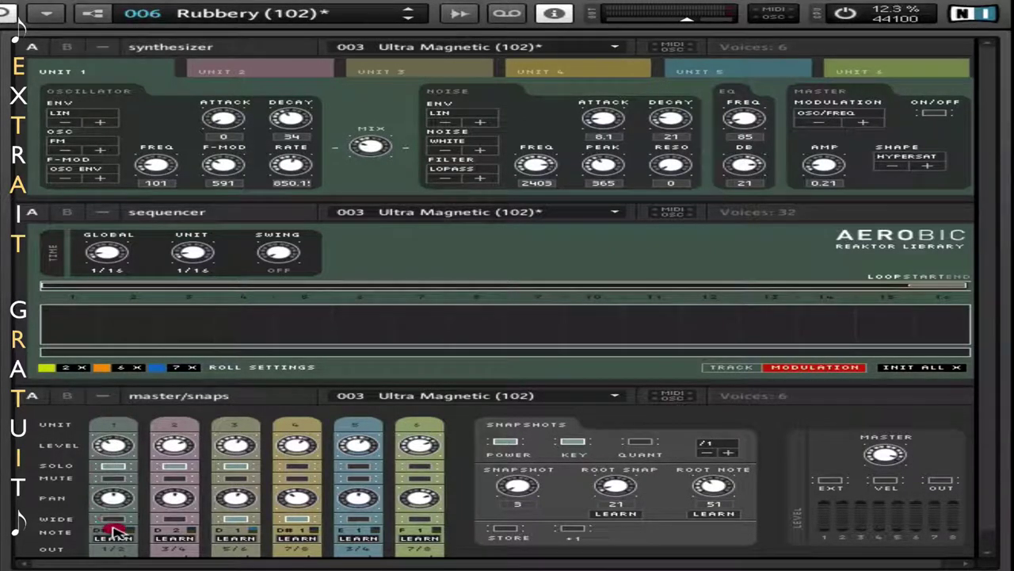
left_click(175, 467)
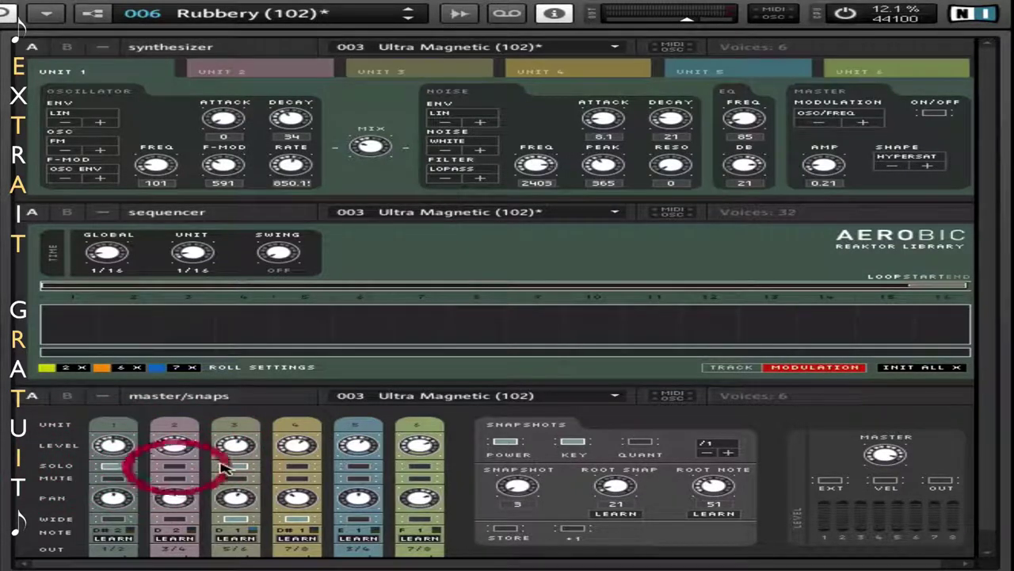
left_click(235, 468)
left_click(110, 466)
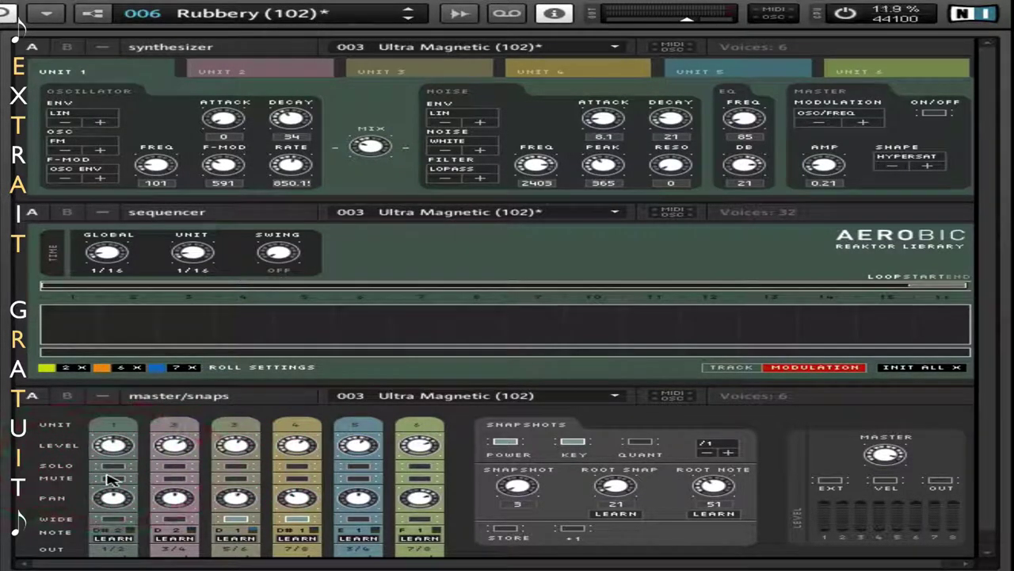
- Try the mixer's mute, solo and wide switches, along with the note learn function of Unit 1
left_click(111, 478)
left_click(109, 478)
left_click(183, 469)
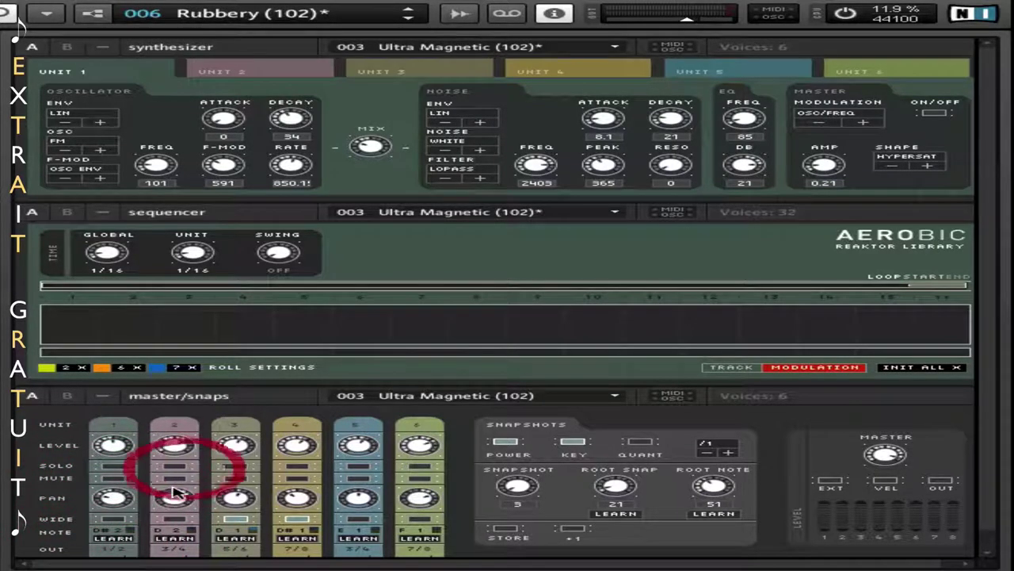
left_click(115, 518)
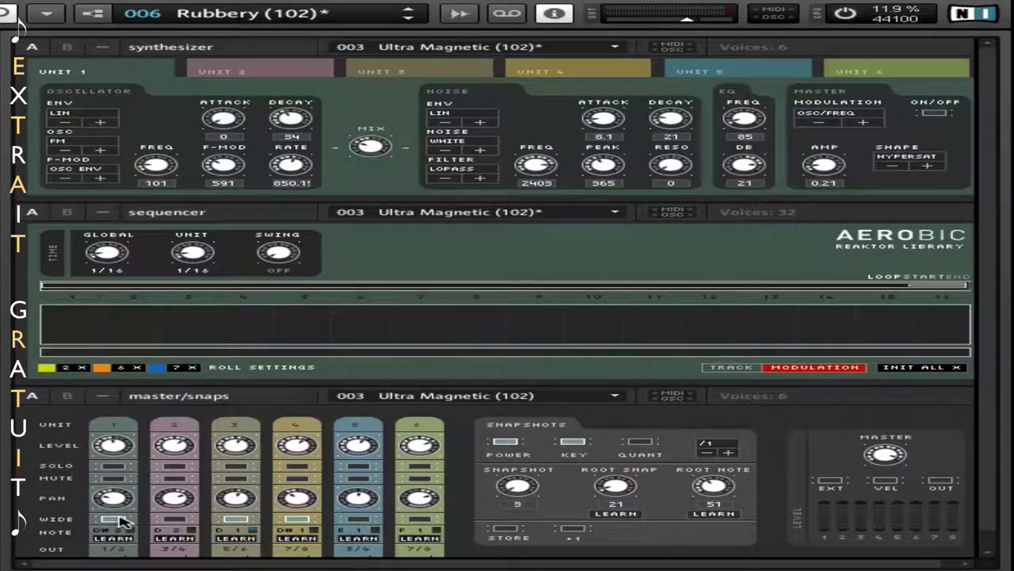
left_click(119, 519)
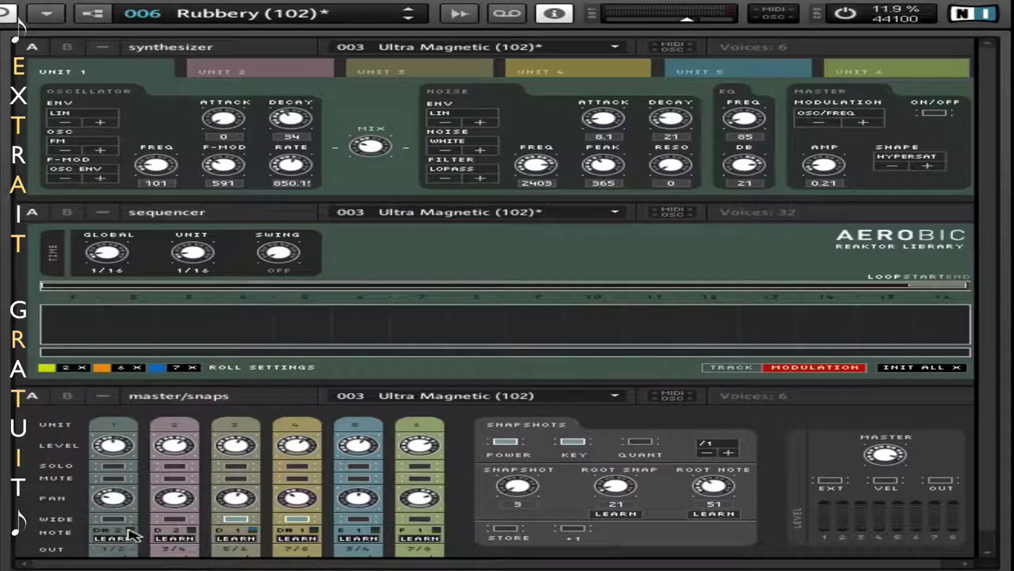
left_click(128, 538)
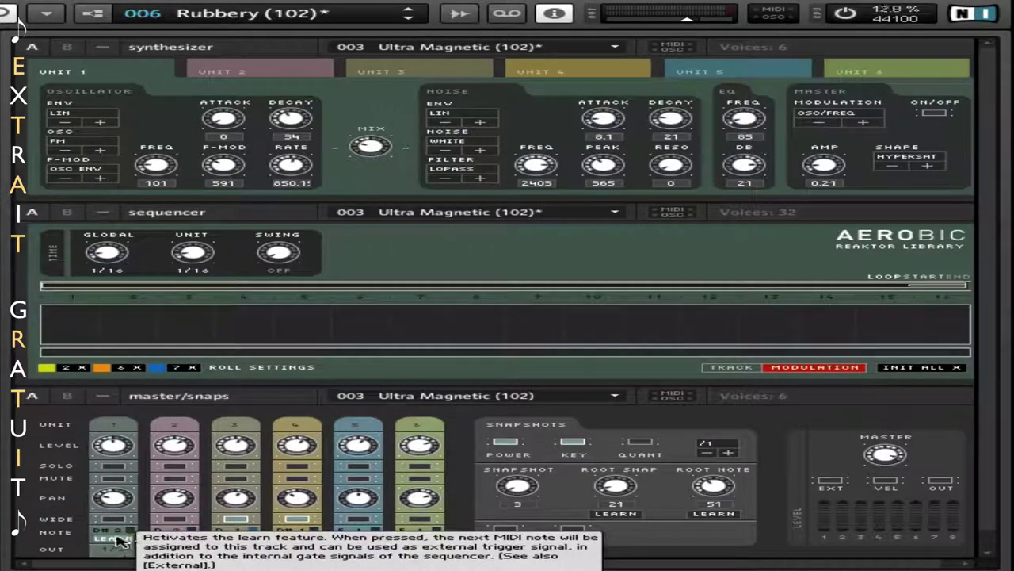
left_click(113, 539)
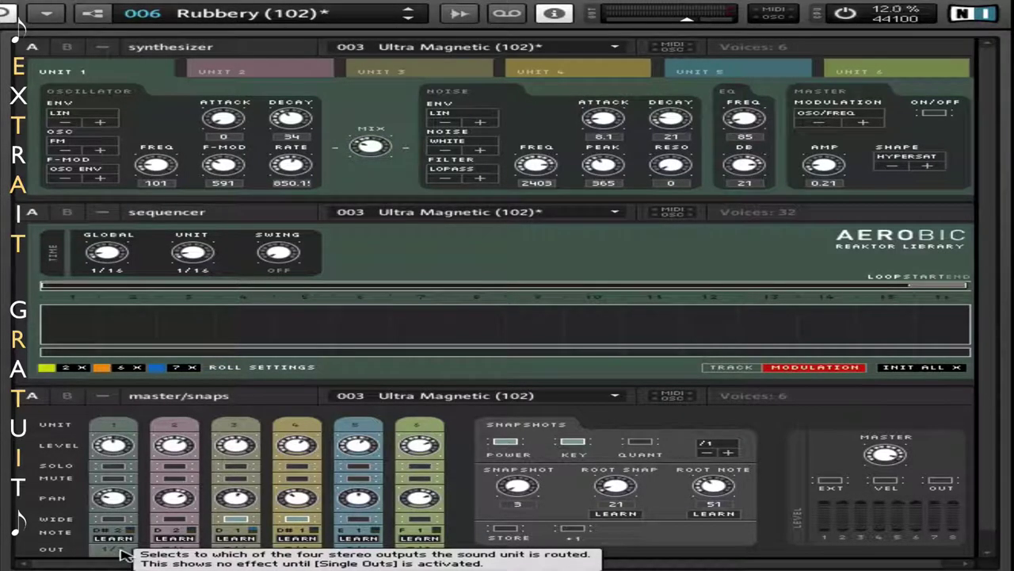
- Cycle Unit 1's output routing through the stereo output pairs
left_click(123, 553)
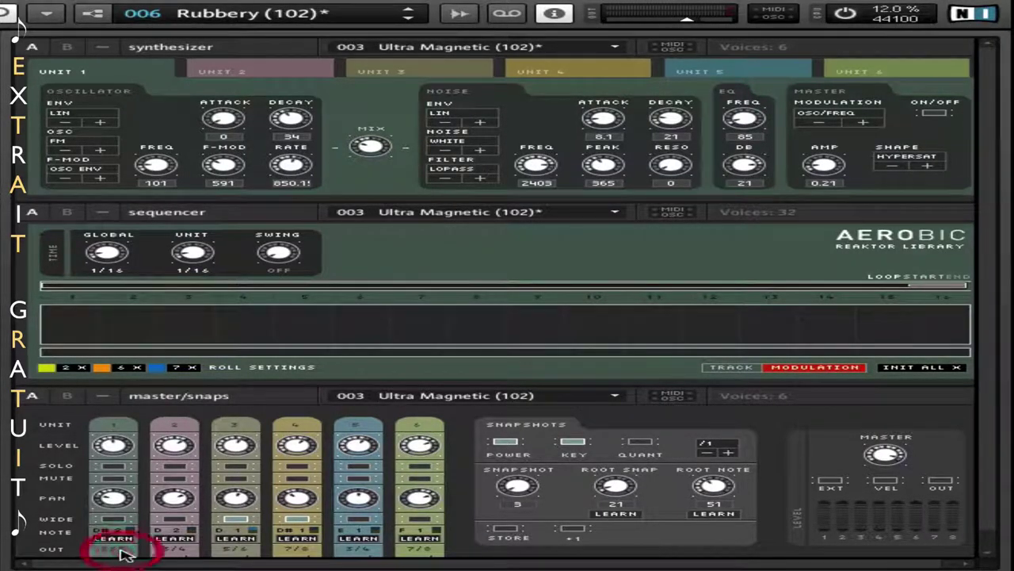
left_click(134, 557)
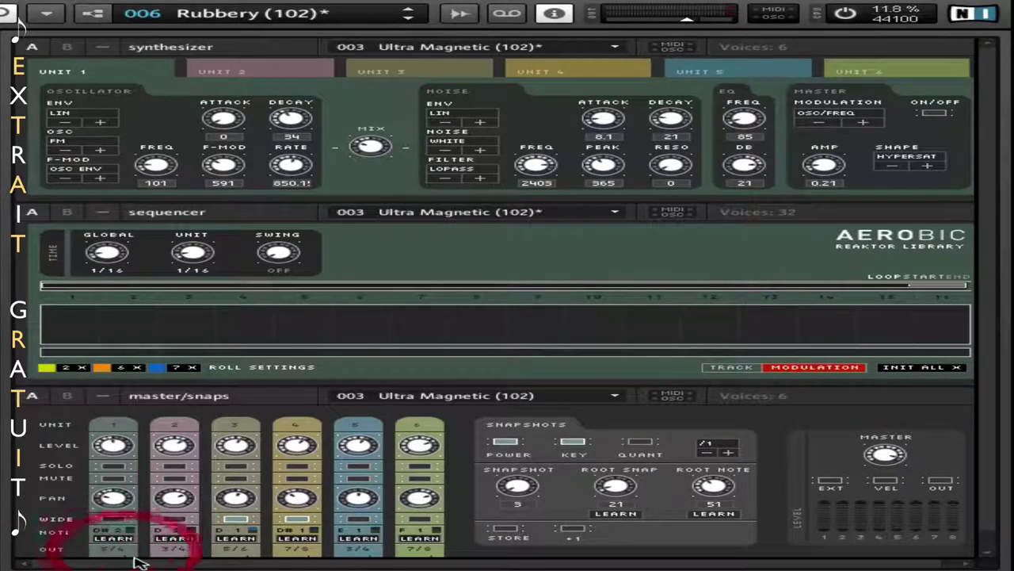
left_click(129, 555)
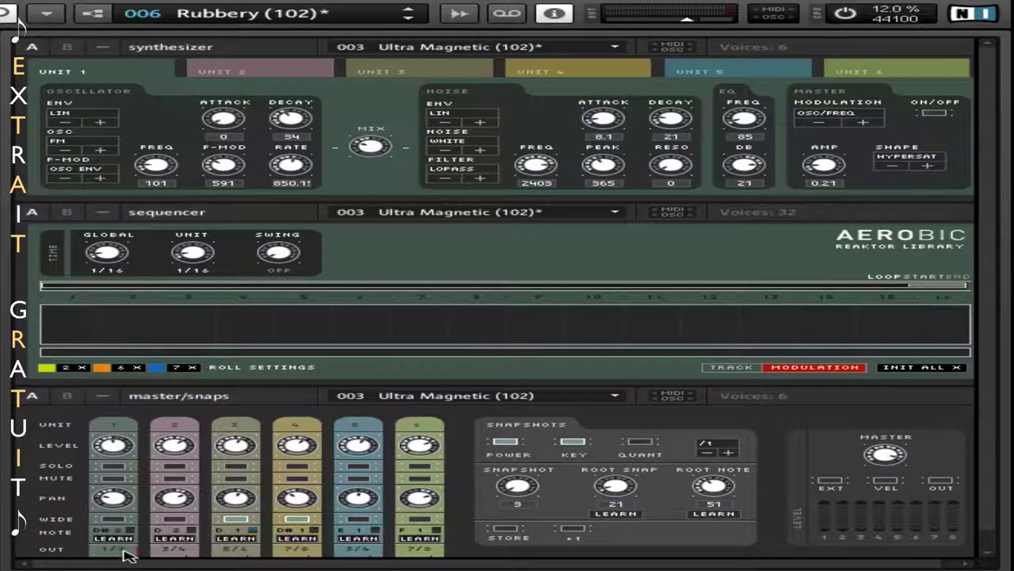
left_click(131, 556)
left_click(131, 557)
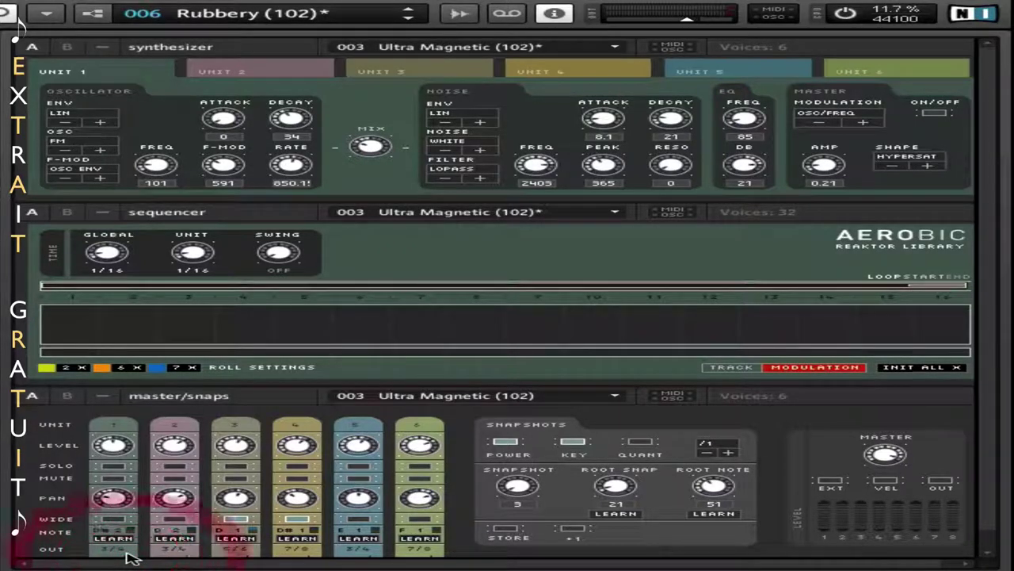
left_click(131, 556)
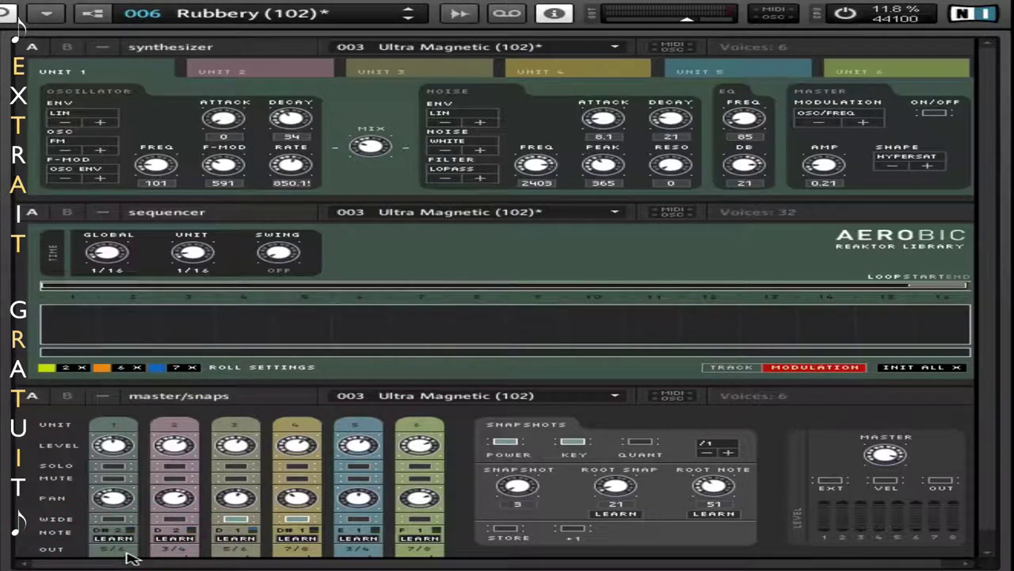
left_click(130, 557)
left_click(131, 556)
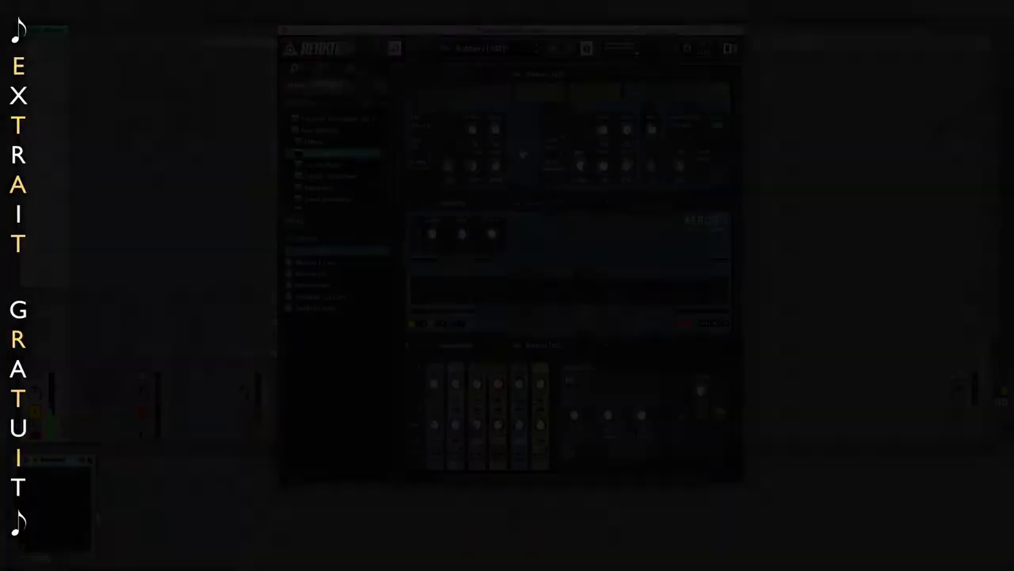
- In the Rubbery (102) snapshot, set Unit 5's noise envelope to Roll+Lin and its noise attack to 5
left_click(560, 129)
left_click_drag(604, 131, 605, 160)
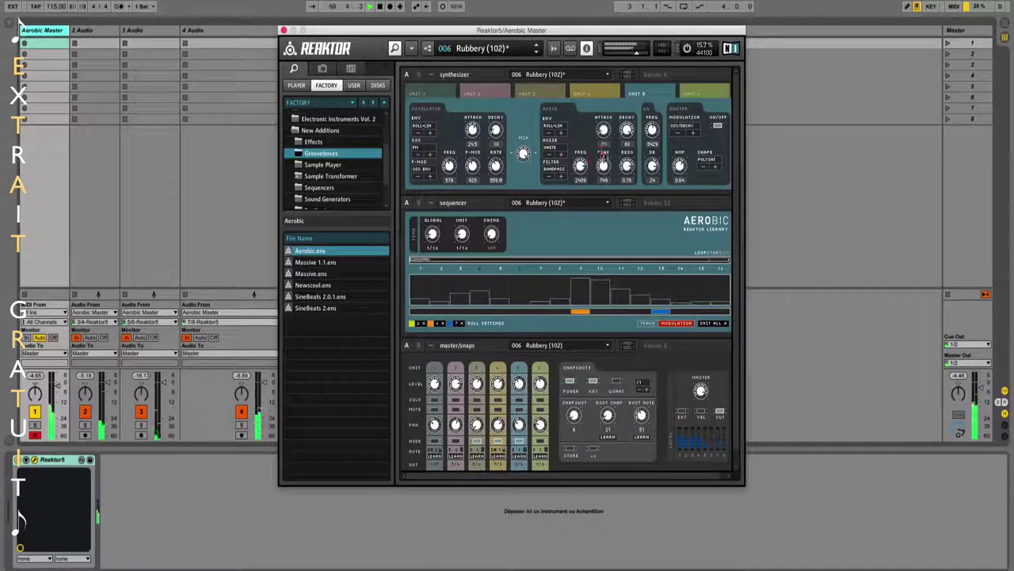
left_click(623, 219)
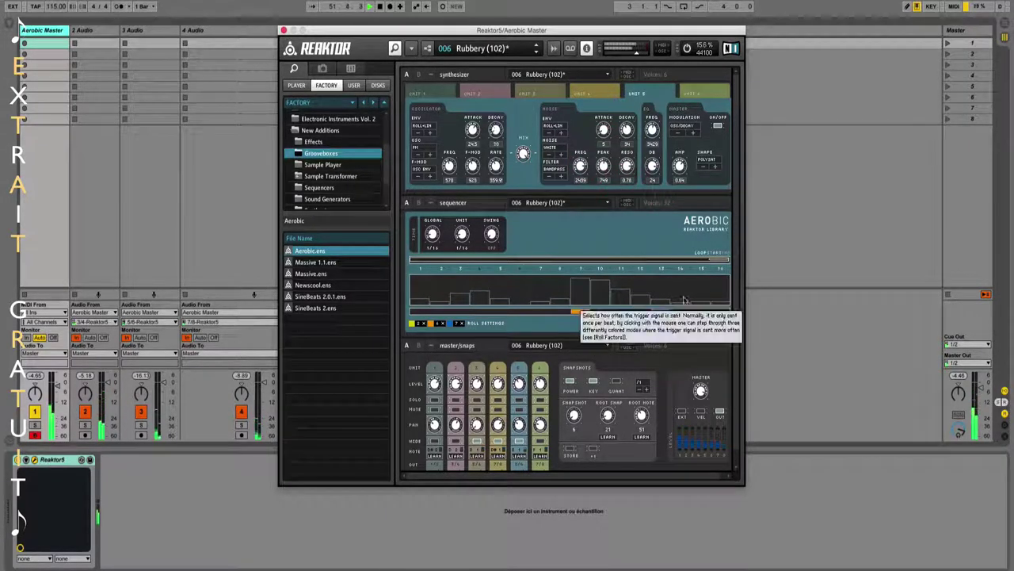
- Limit Unit 5's sequencer loop to steps 8 through 10 and redraw the modulation levels around steps 9 and 10
left_click_drag(716, 258, 591, 250)
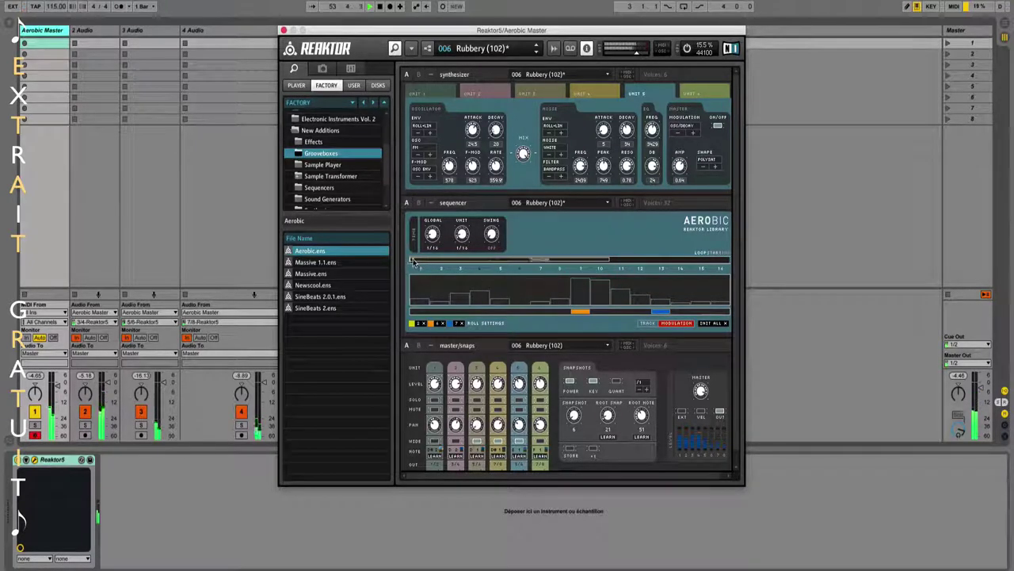
mouse_move(414, 260)
left_mouse_down()
mouse_move(555, 263)
mouse_move(606, 279)
mouse_move(612, 293)
left_mouse_up()
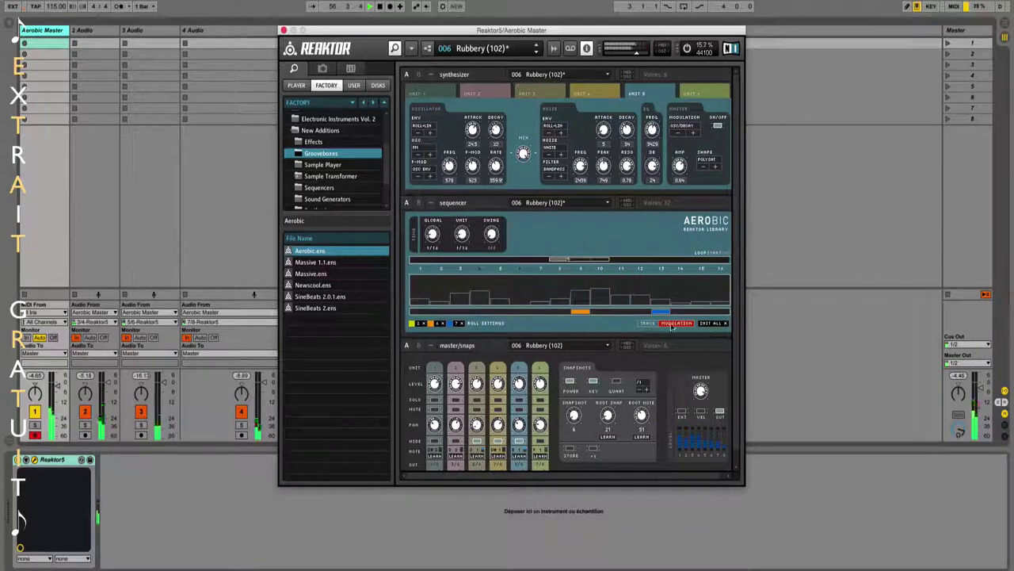
- Show Unit 5's pattern and lower the levels of steps 8 to 10, leaving step 9 the highest of the three
left_click(668, 323)
left_click(596, 300)
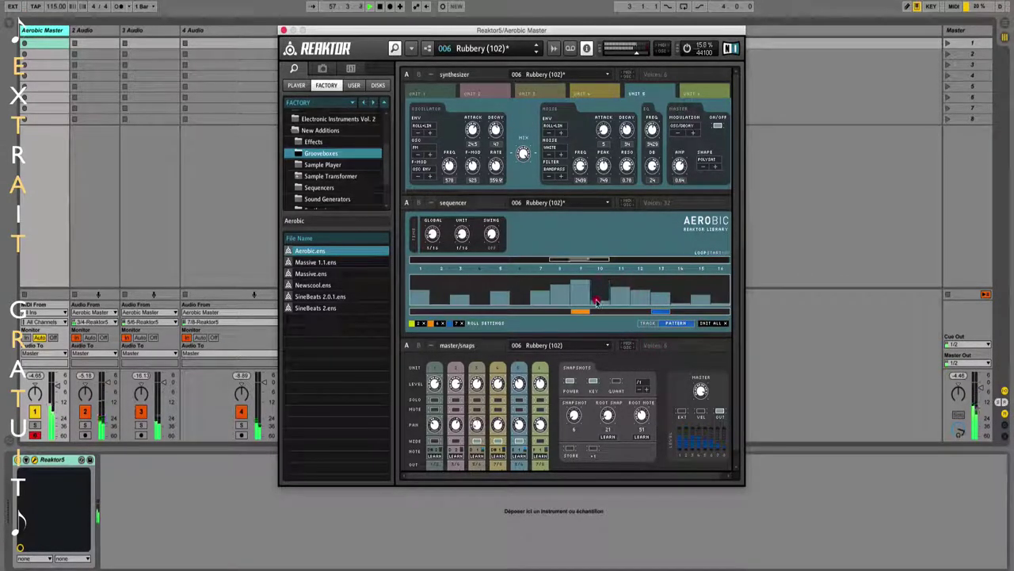
left_click_drag(579, 284, 529, 303)
left_click(559, 295)
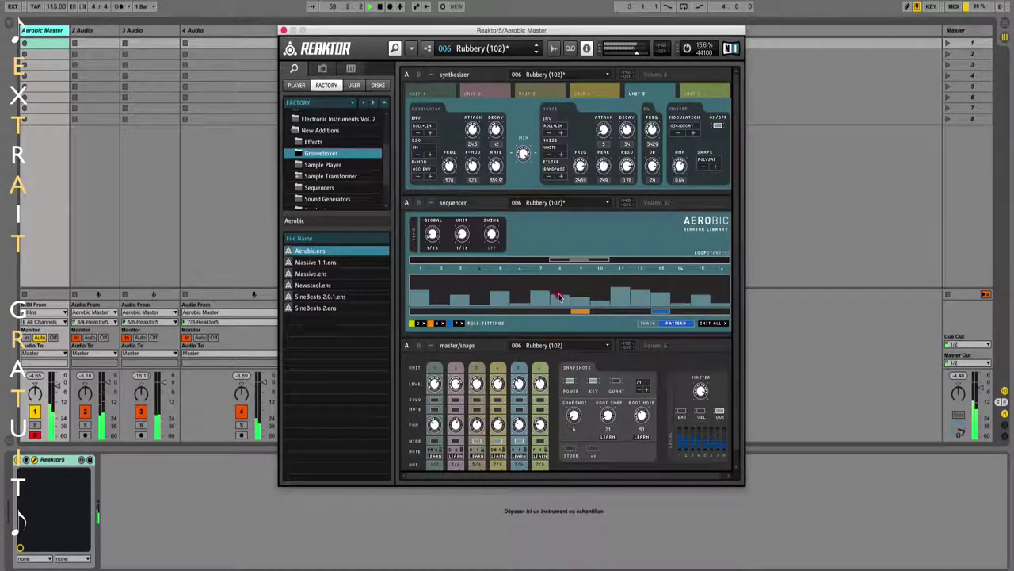
left_click(578, 290)
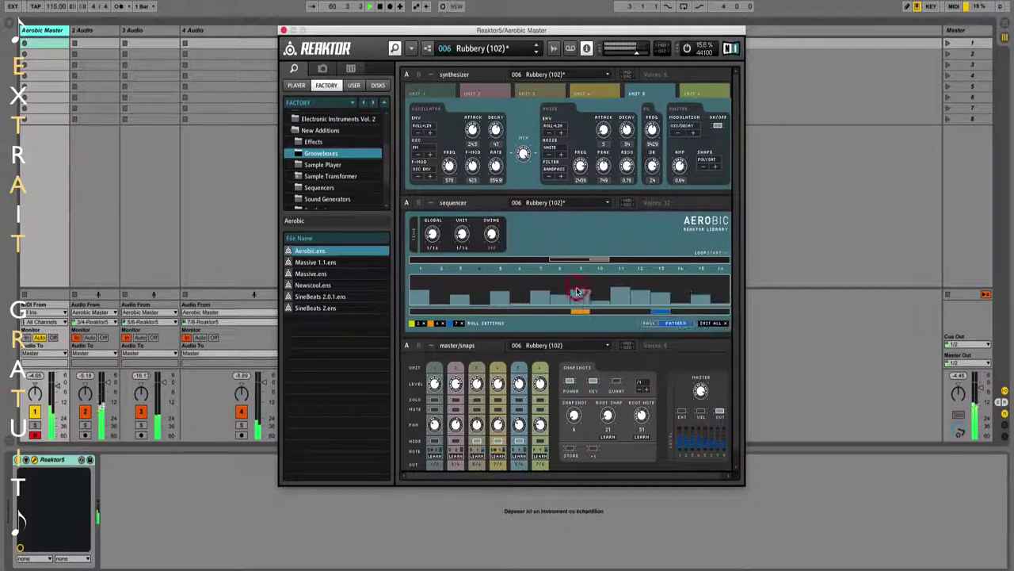
- Add an orange roll to step 16 of Unit 6 and raise that step's modulation level
left_click(691, 92)
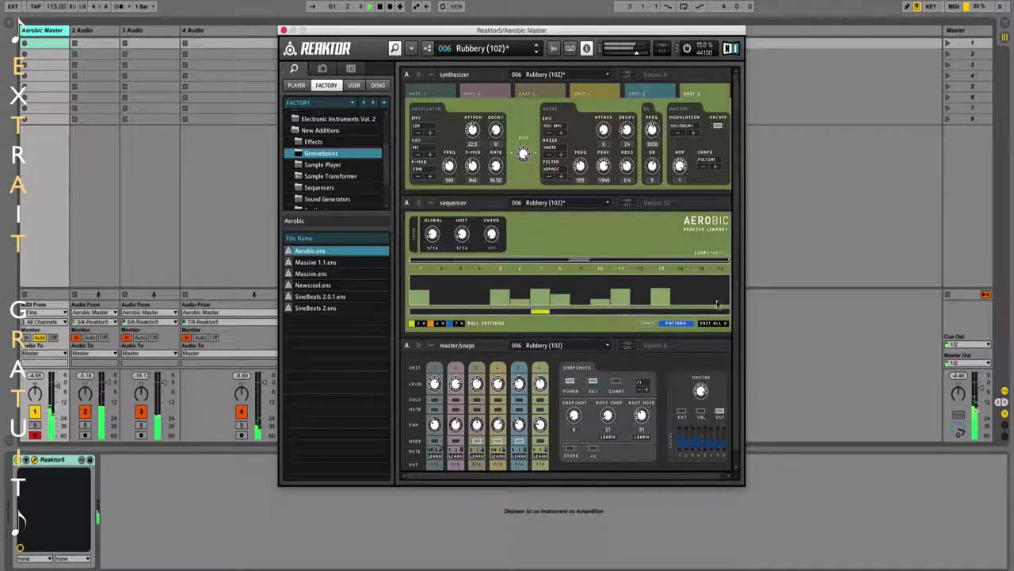
left_click(731, 258)
left_click(675, 323)
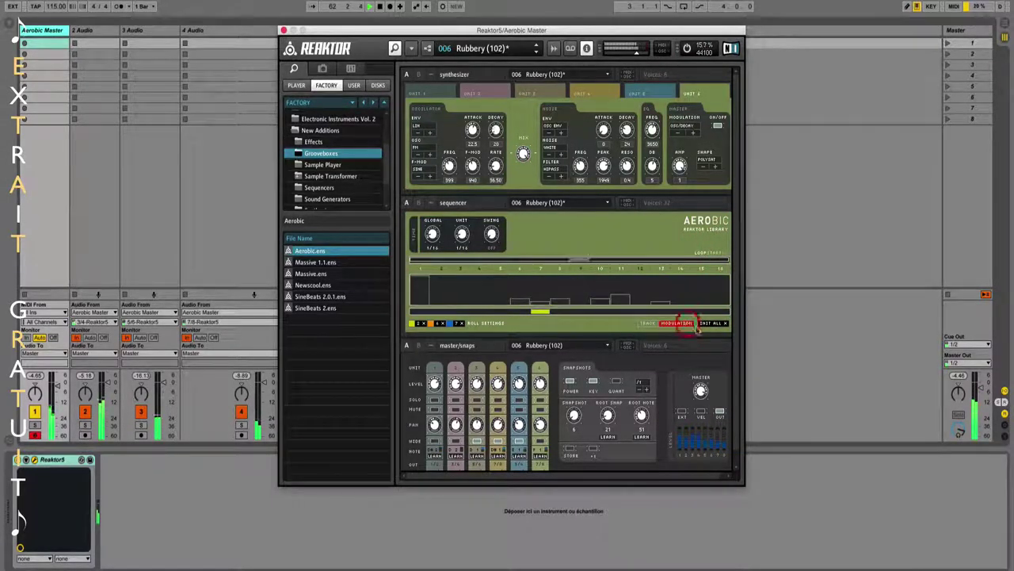
left_click(717, 310)
left_click(722, 286)
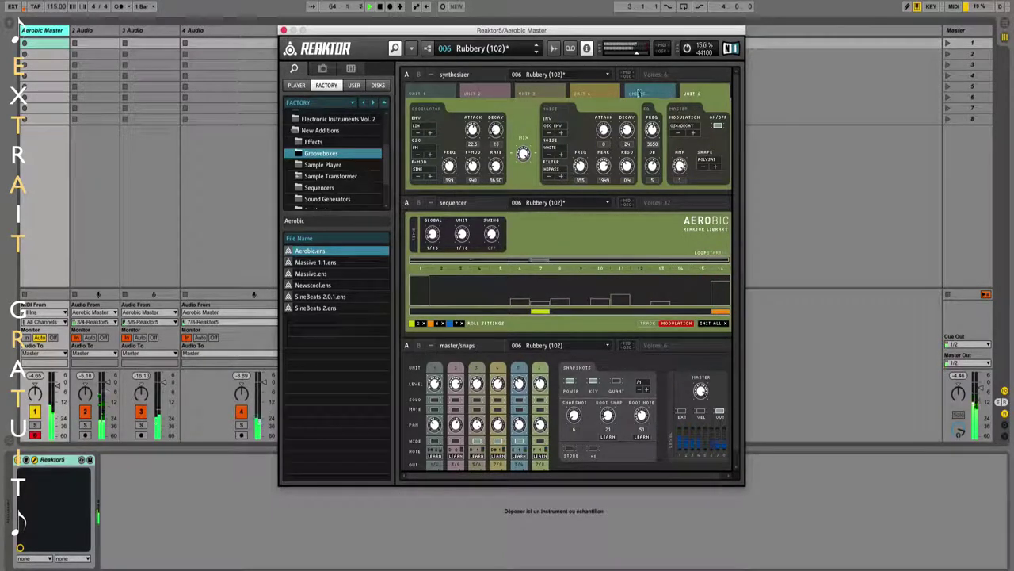
- Raise Unit 1's modulation on step 4, and rework its pattern with a lower step 7 and a new step 10
left_click(416, 94)
left_click(480, 293)
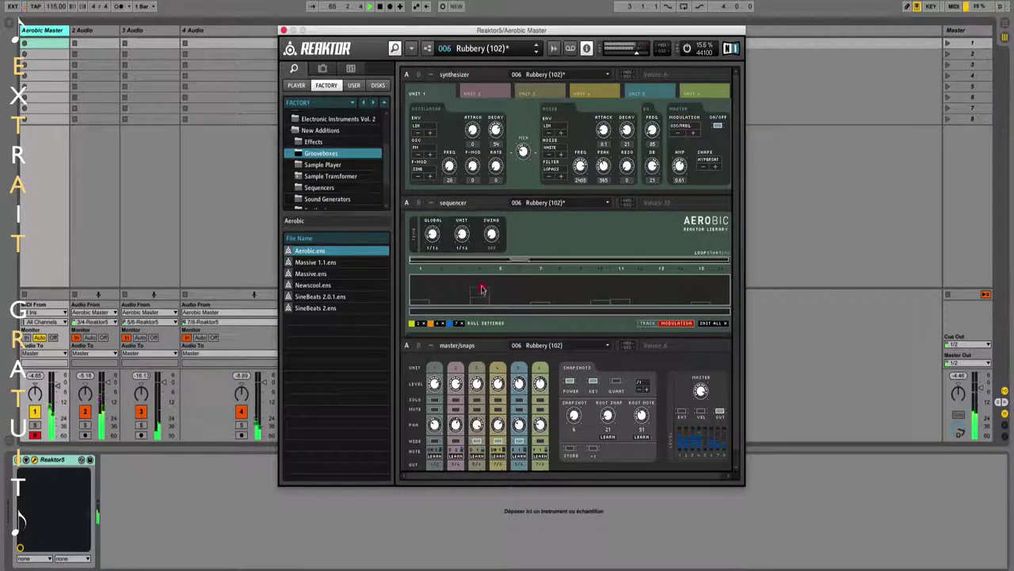
left_click(678, 323)
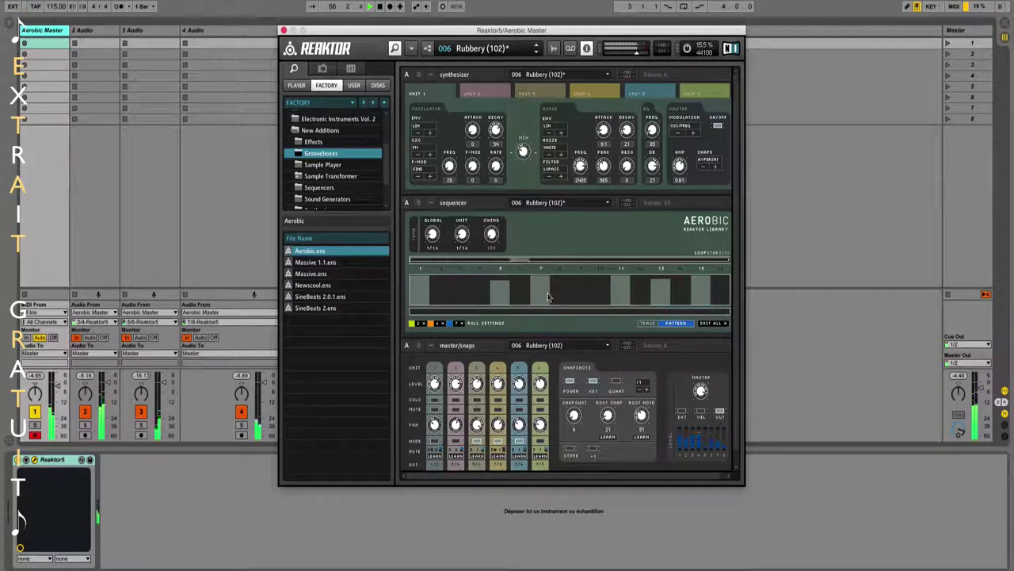
left_click_drag(533, 286, 533, 296)
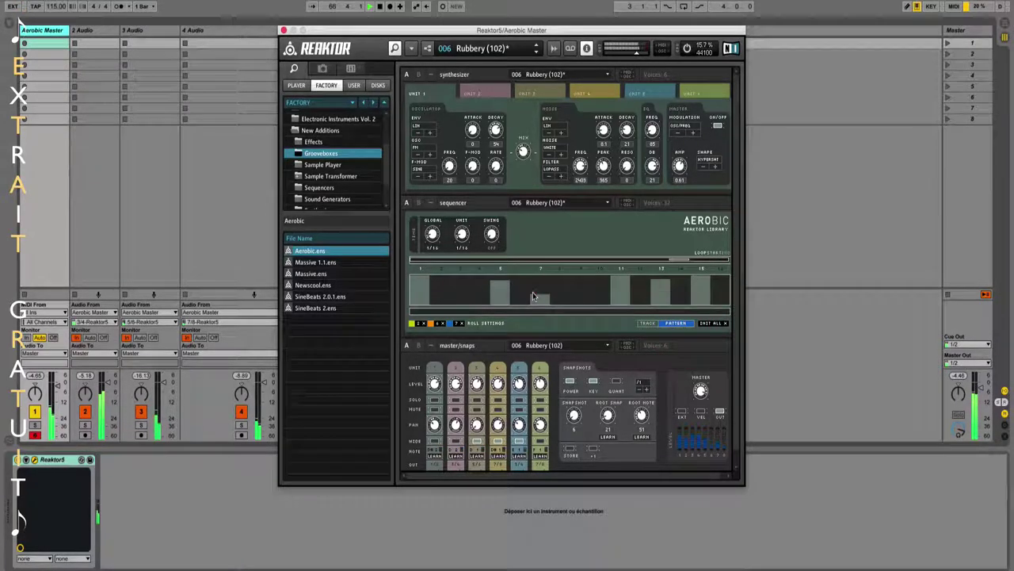
left_click(601, 281)
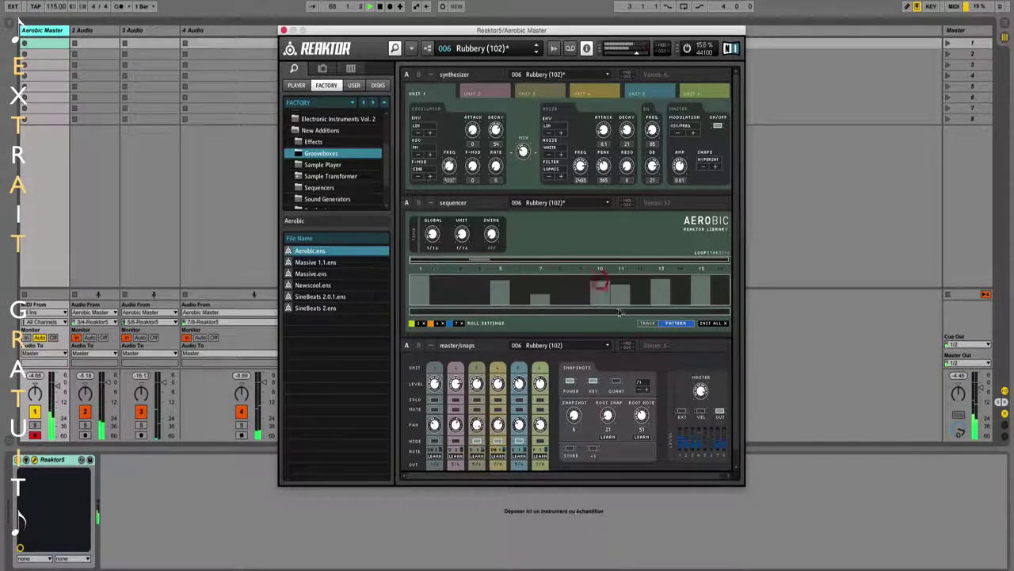
- Add an orange roll to Unit 1's step 10 and raise the modulation levels of steps 10 and 15
left_click(672, 323)
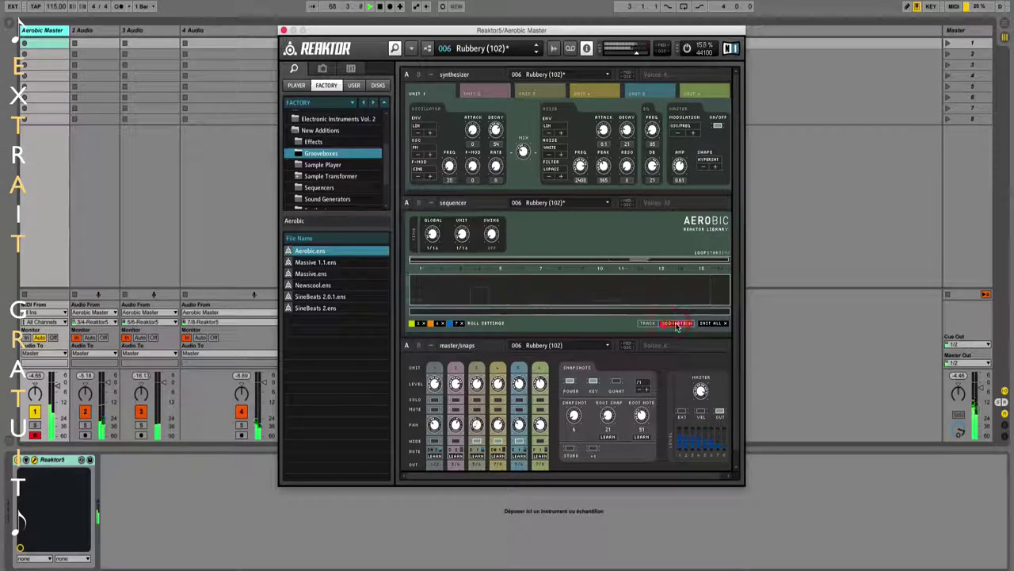
left_click(601, 301)
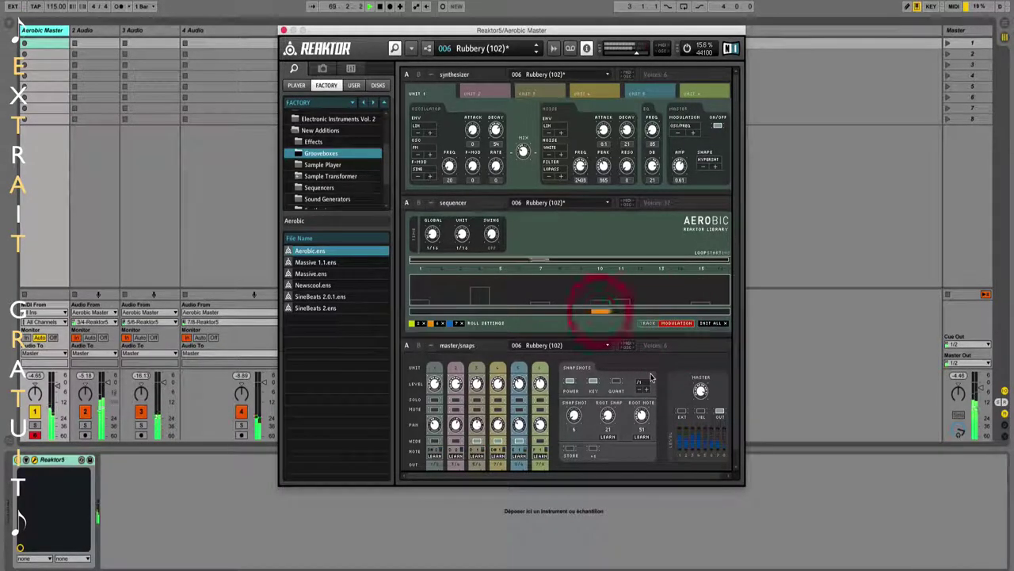
left_click(600, 286)
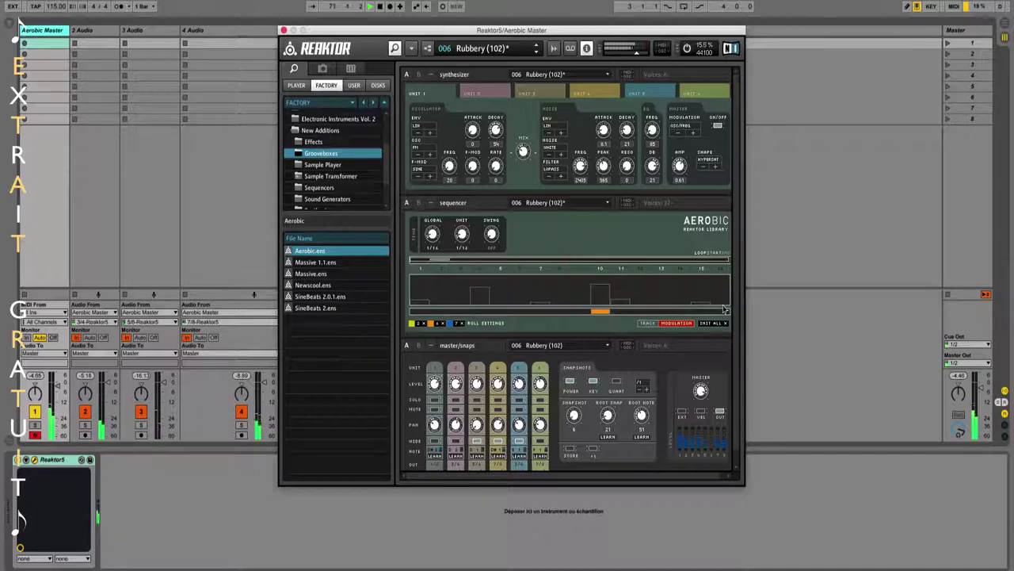
left_click(701, 289)
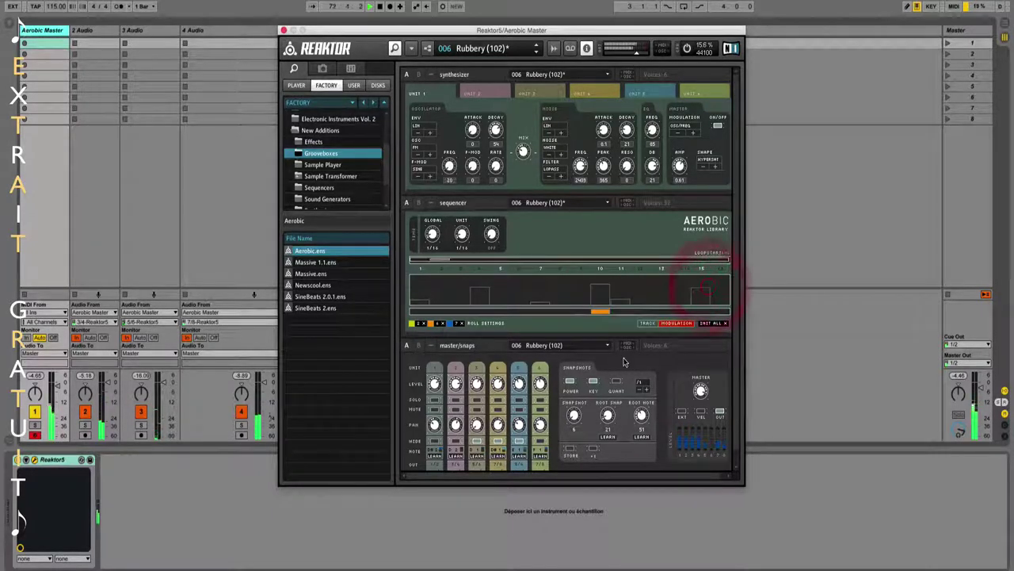
- Add a blue roll to Unit 1's step 15, and set the unit rate to 1/8 and the swing to 31
left_click(704, 313)
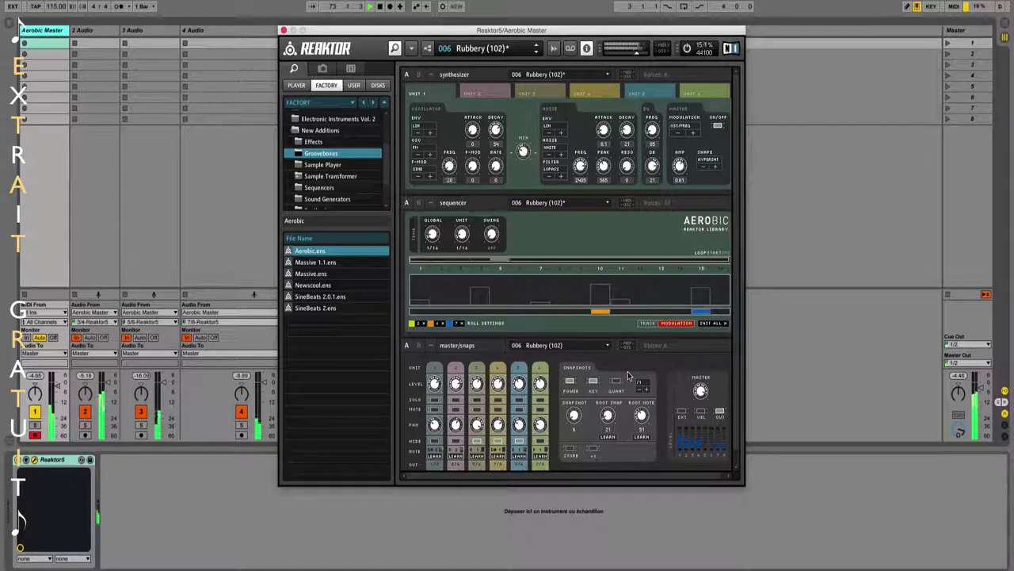
left_click(492, 234)
left_click_drag(493, 183, 492, 136)
left_click(465, 226)
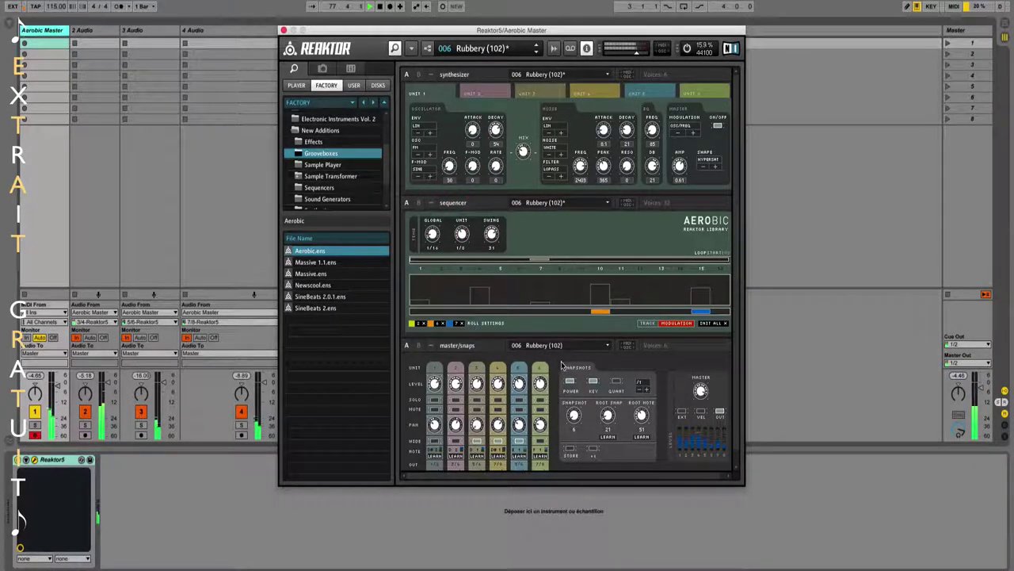
- Show Unit 2 and set its sequencer rate to 1/32 and the swing to 19
left_click(474, 92)
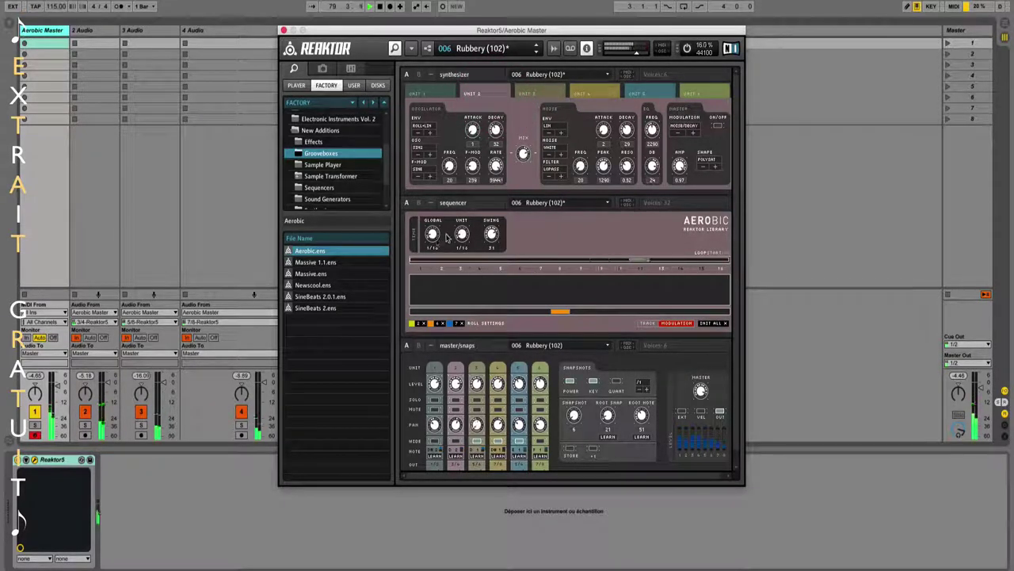
left_click(491, 266)
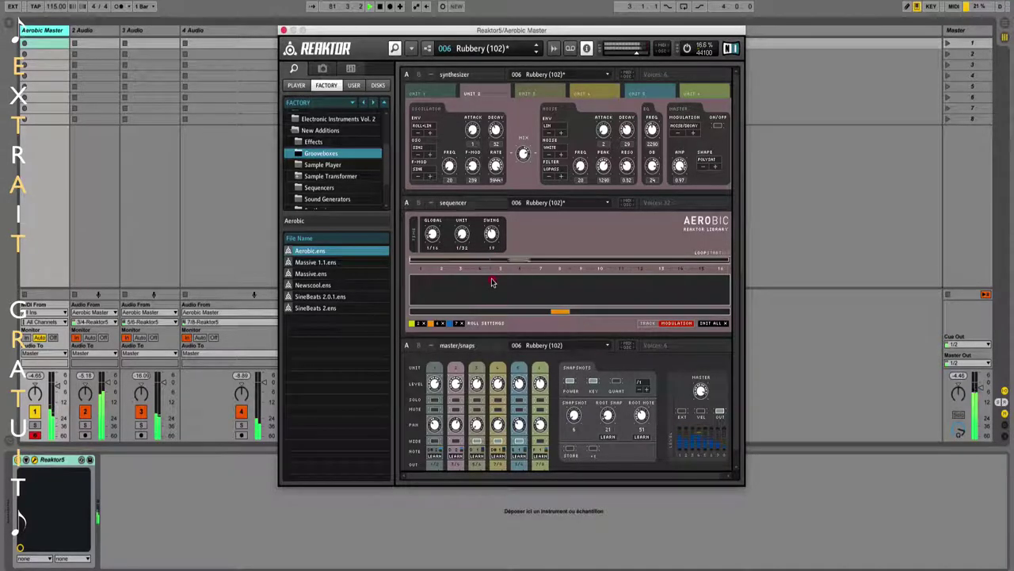
left_click(491, 283)
- Show Unit 2's pattern and redraw steps 5 to 14 as a gradually rising contour with a peak on step 7
left_click(675, 322)
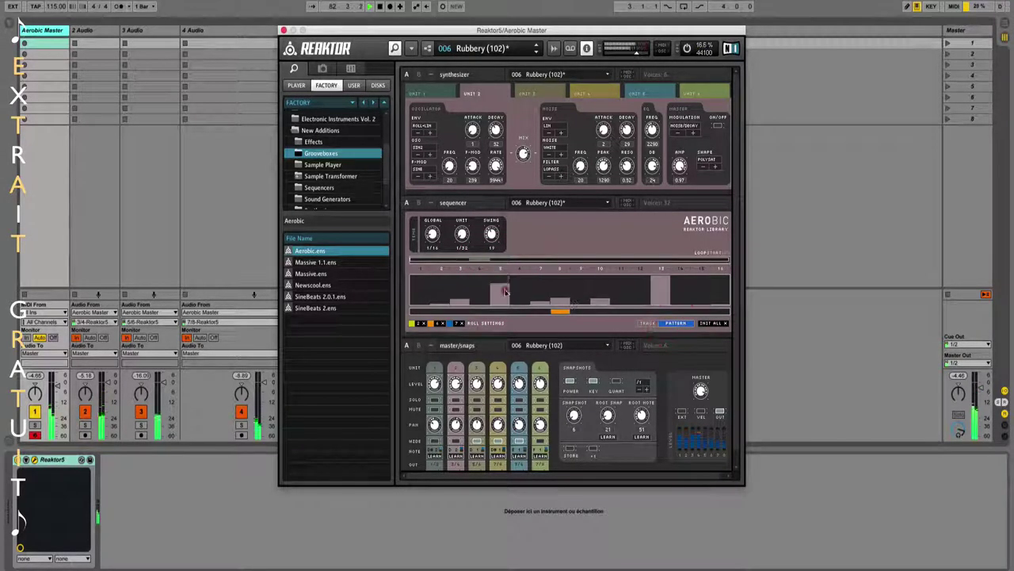
mouse_move(505, 292)
left_mouse_down()
mouse_move(707, 293)
mouse_move(695, 306)
left_mouse_up()
left_click(640, 286)
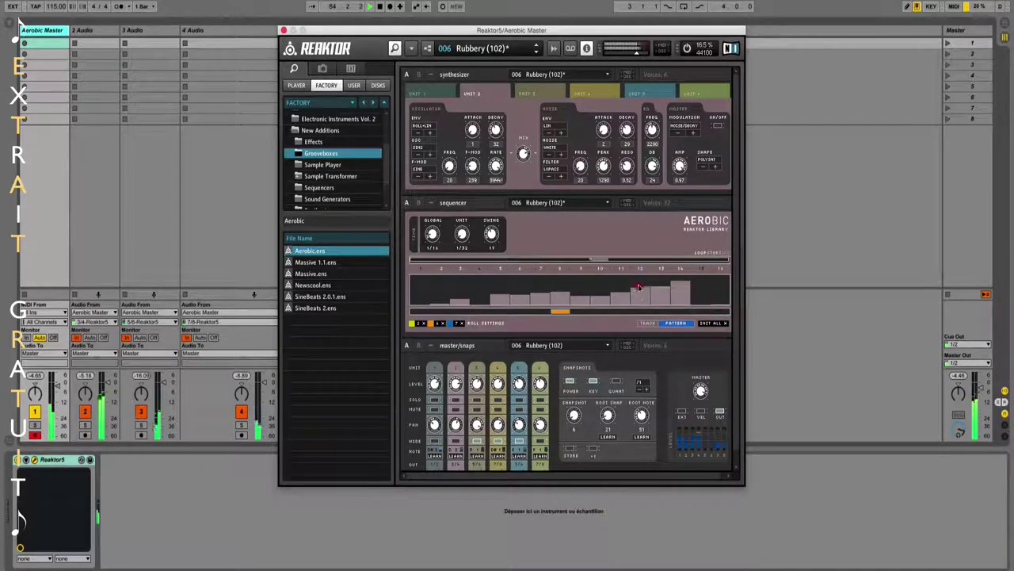
left_click(544, 280)
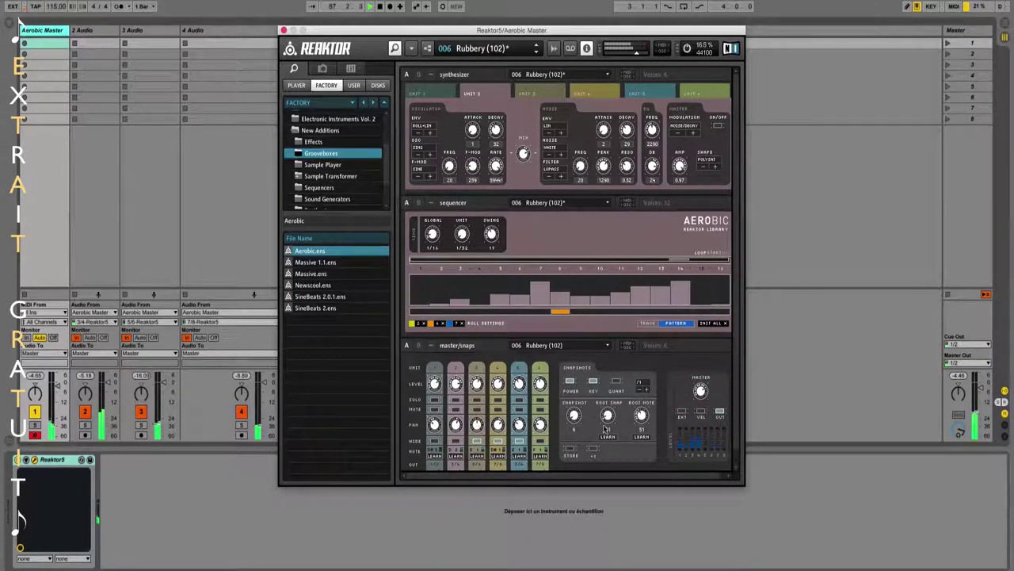
- Go through the Aerobic snapshots to 013 Reaktor Dancehall 1 (102) and stop Live's playback
left_click_drag(608, 387, 642, 394)
left_click_drag(577, 417, 577, 404)
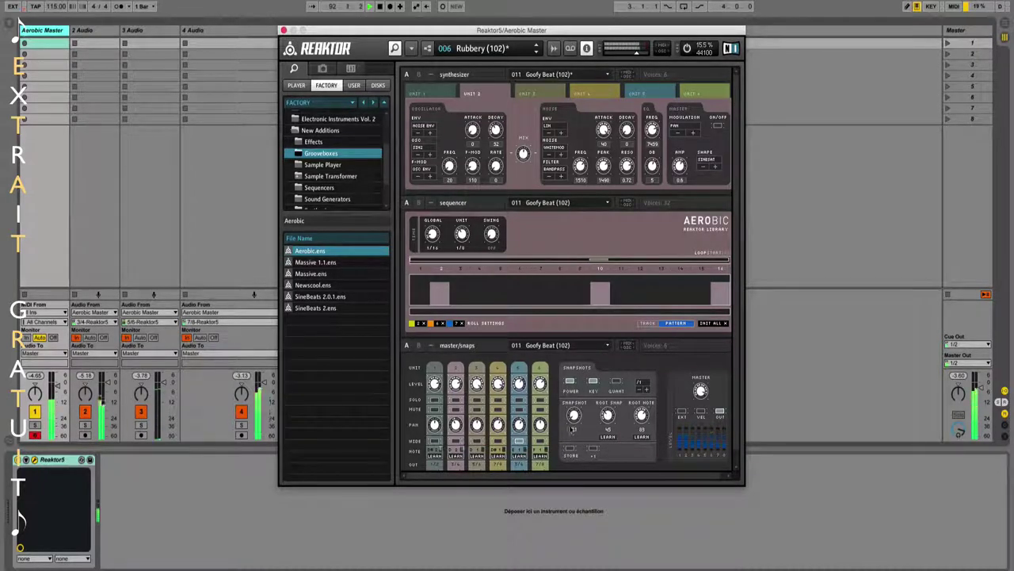
left_click_drag(573, 429, 576, 407)
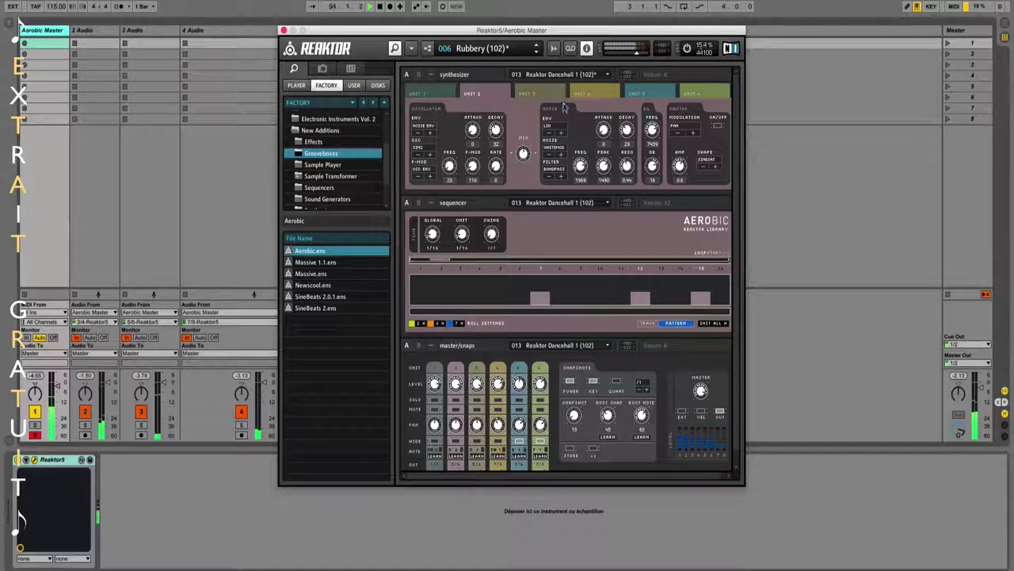
left_click(381, 7)
left_click(381, 7)
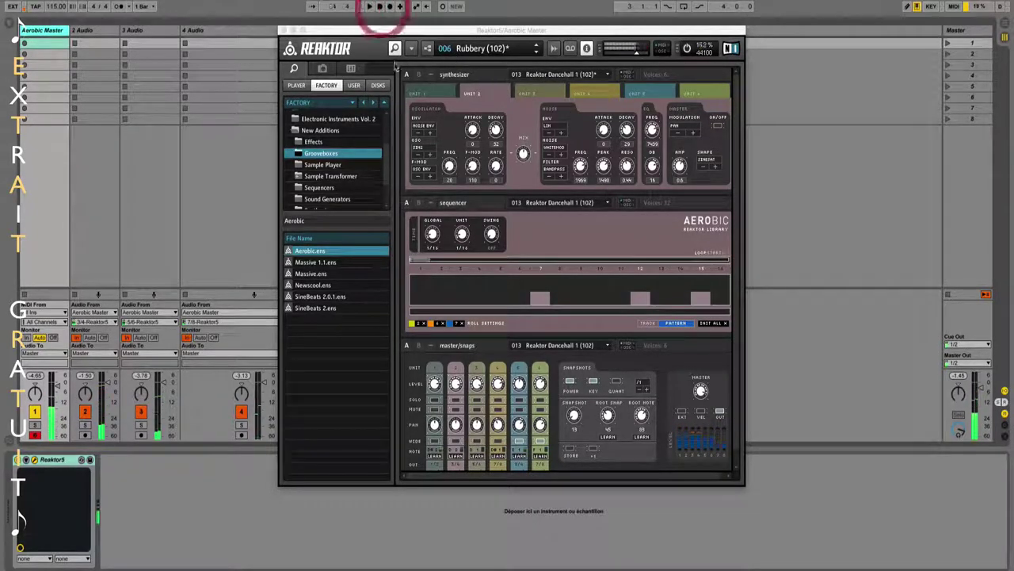
- Open and play the Aerobic Master clip's ascending notes to switch snapshots, and adjust the snapshot quantization
double_click(41, 47)
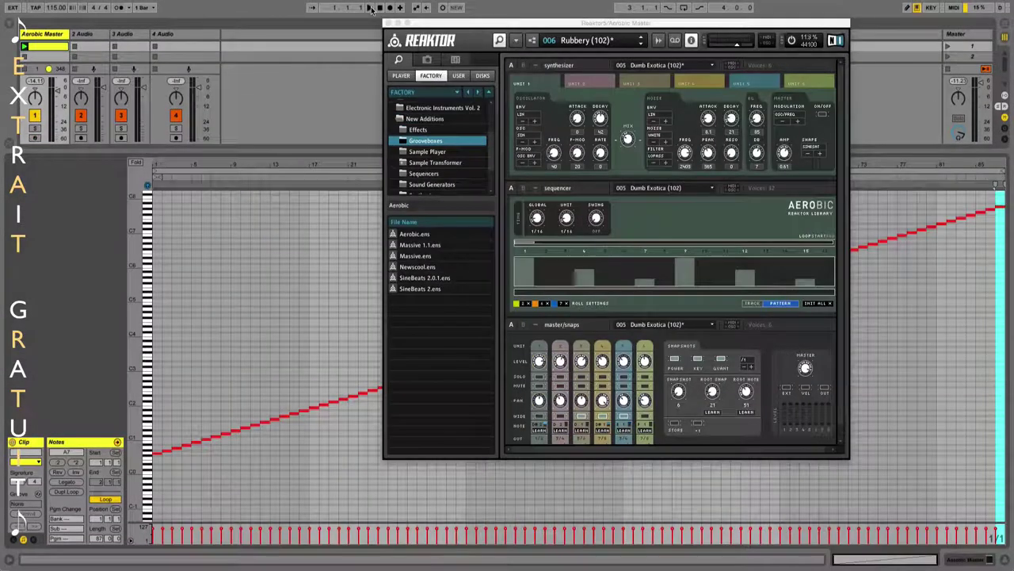
left_click(370, 8)
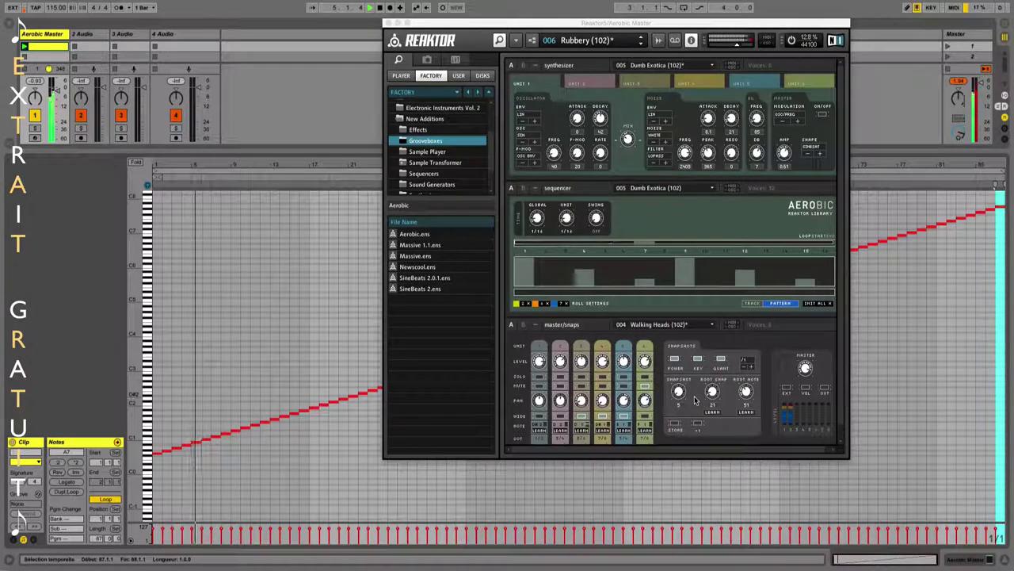
left_click(750, 367)
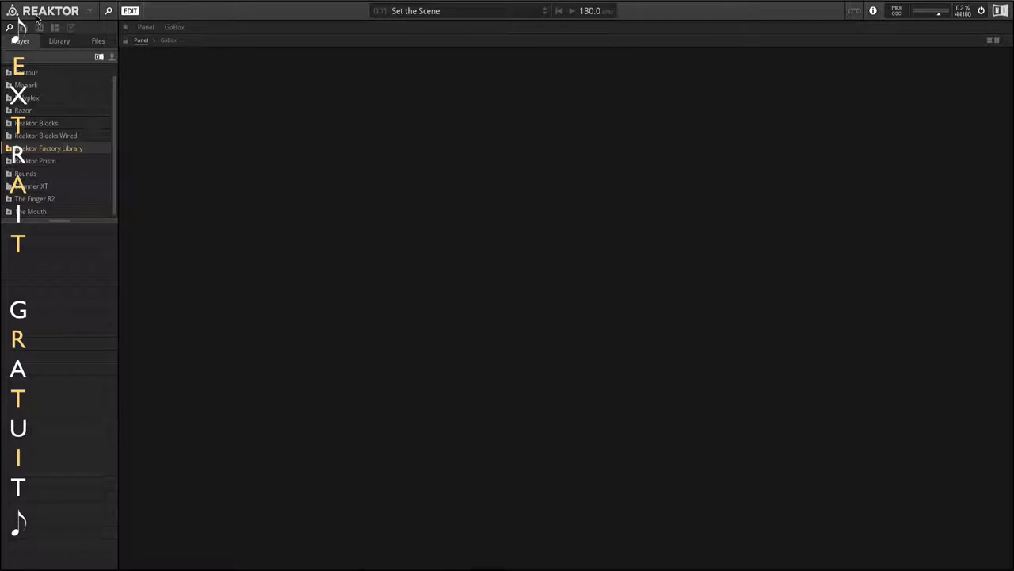
- In Reaktor 6, load GoBox.ens from the Factory Library's Grooveboxes without saving changes, and choose snapshot 020 Nervous Rabbit
left_click(26, 41)
left_click(43, 149)
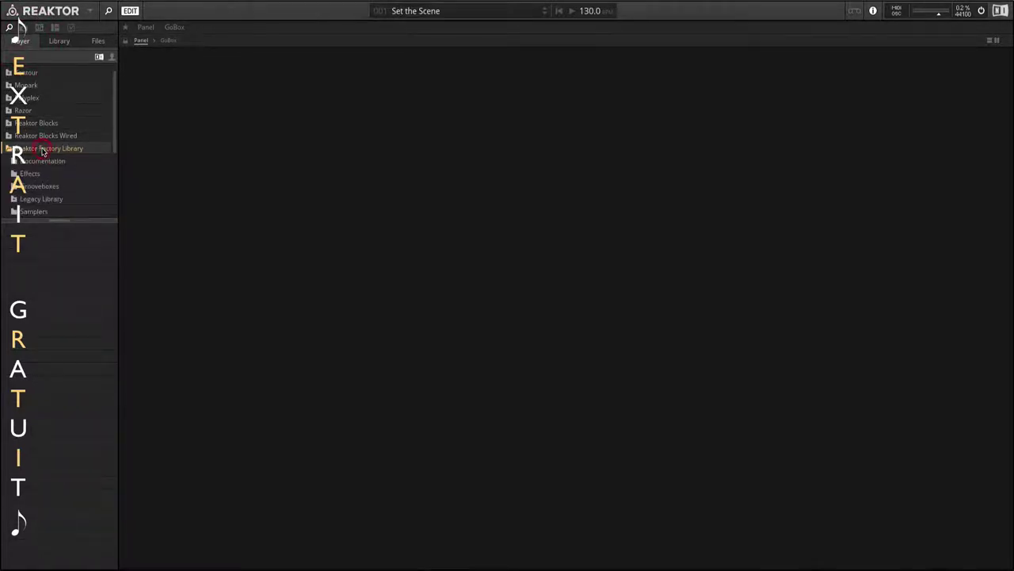
left_click(39, 186)
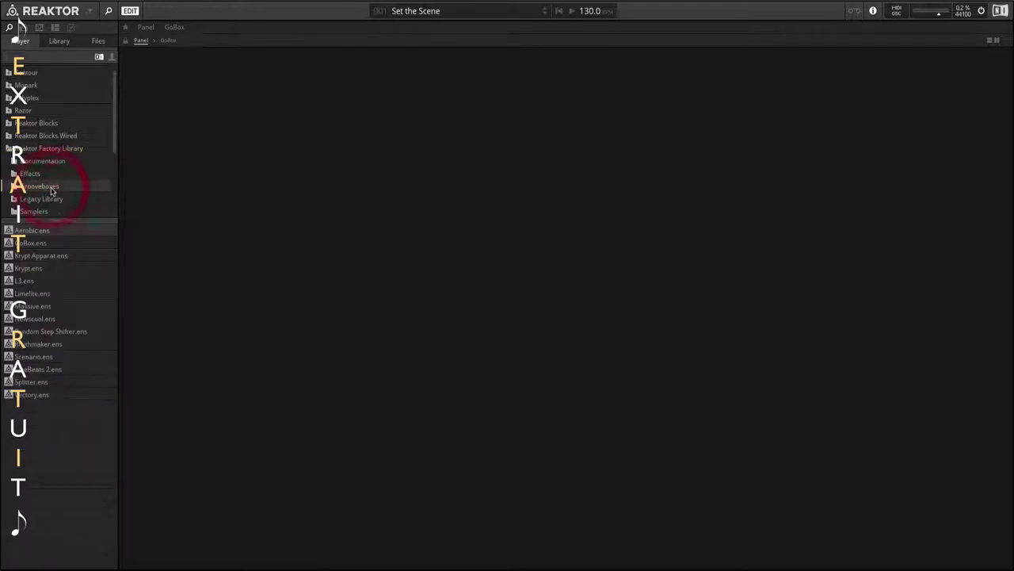
double_click(27, 245)
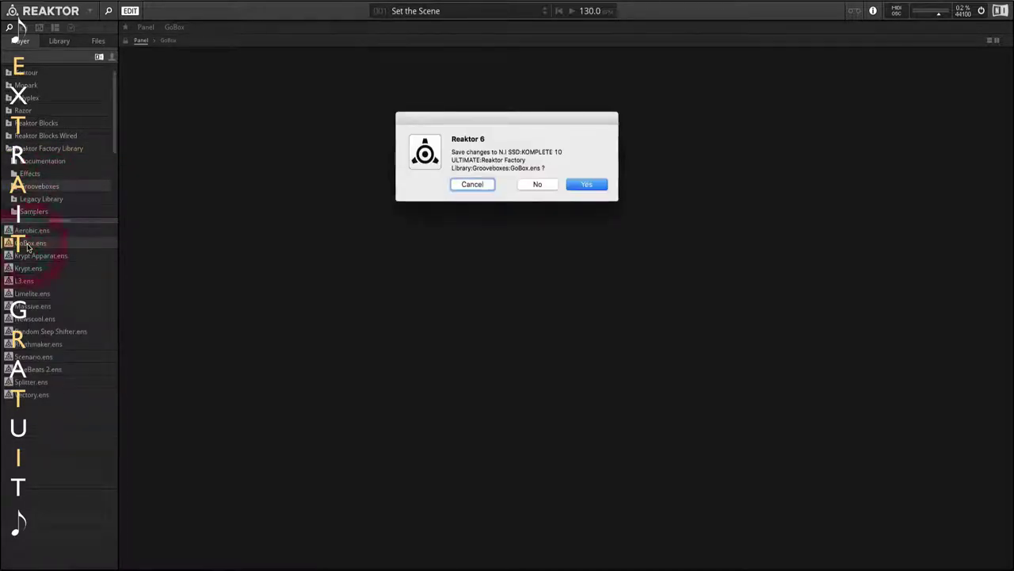
left_click(537, 184)
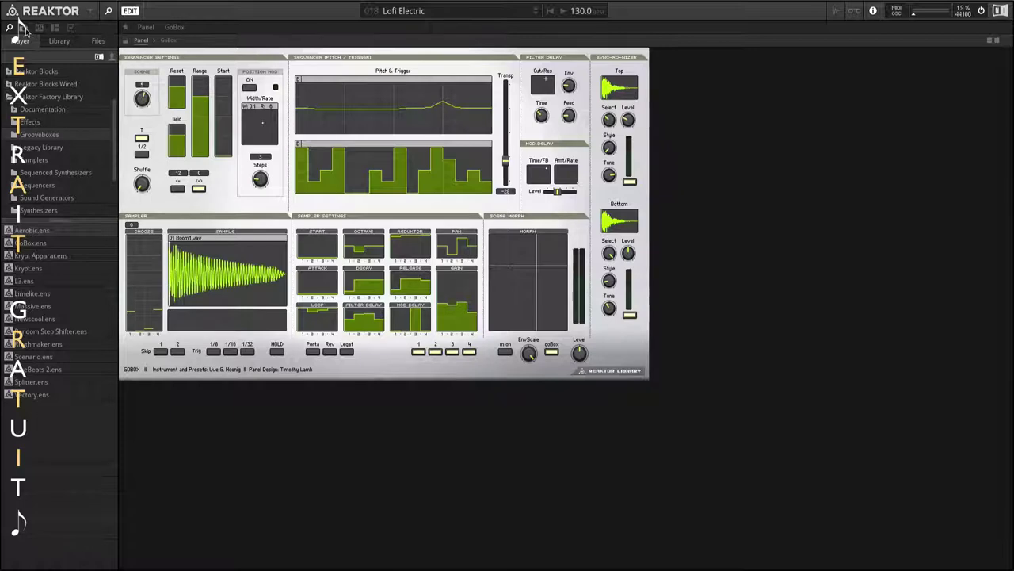
left_click(24, 28)
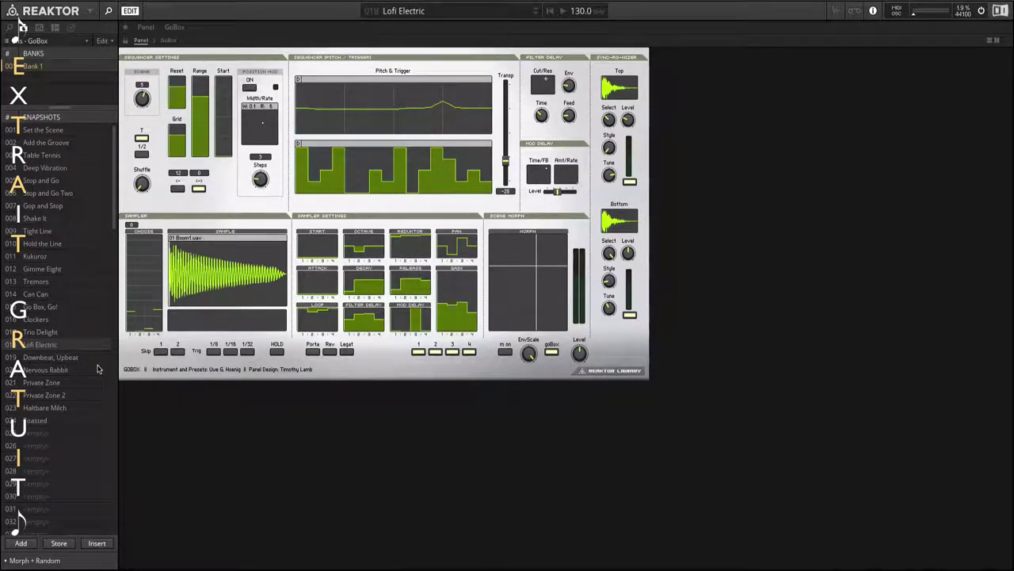
left_click(48, 369)
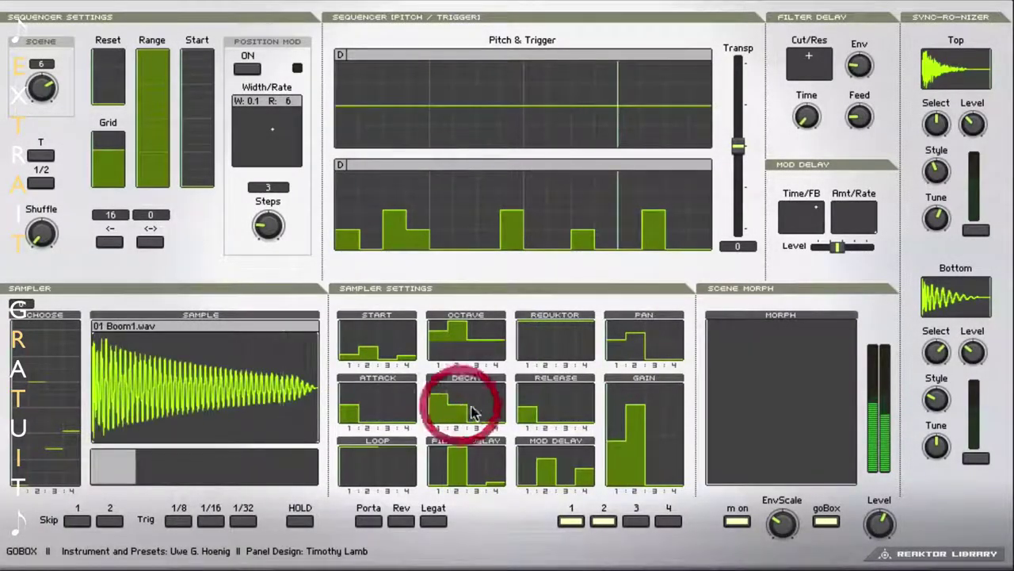
- For GoBox sample 2, raise the release, reduce the gain and lower the pan and octave values
left_click_drag(554, 415, 551, 409)
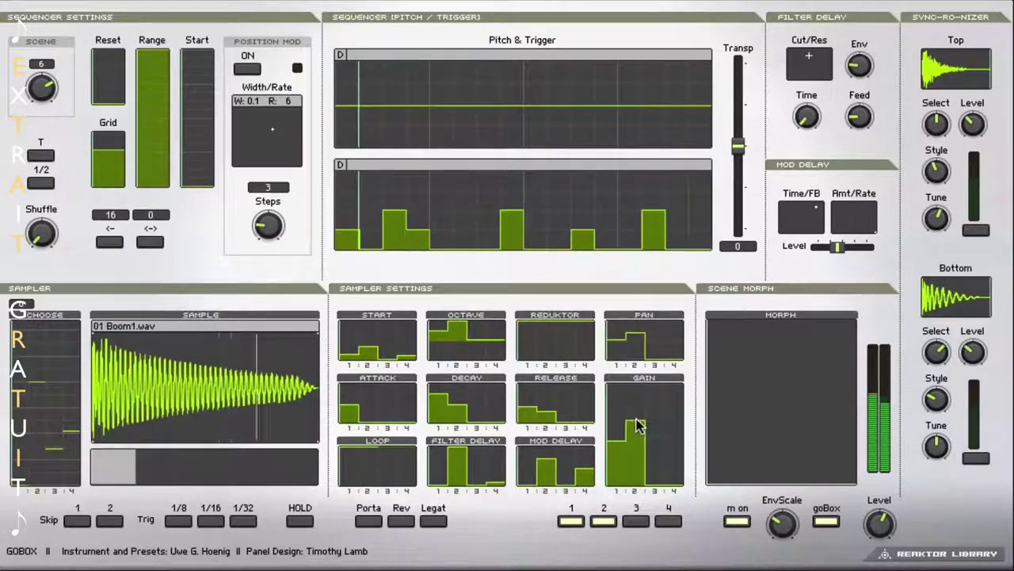
left_click(635, 347)
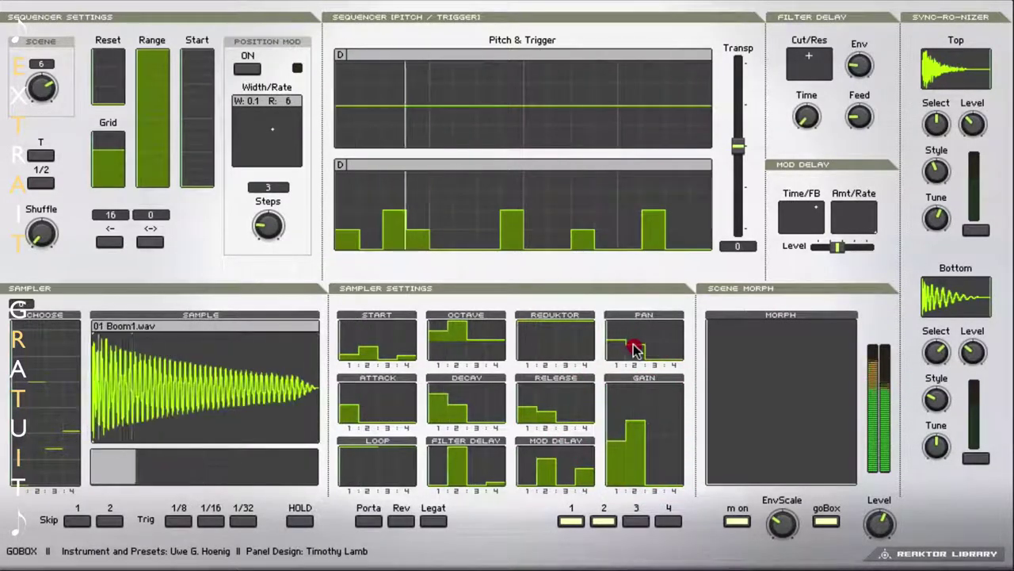
left_click(458, 332)
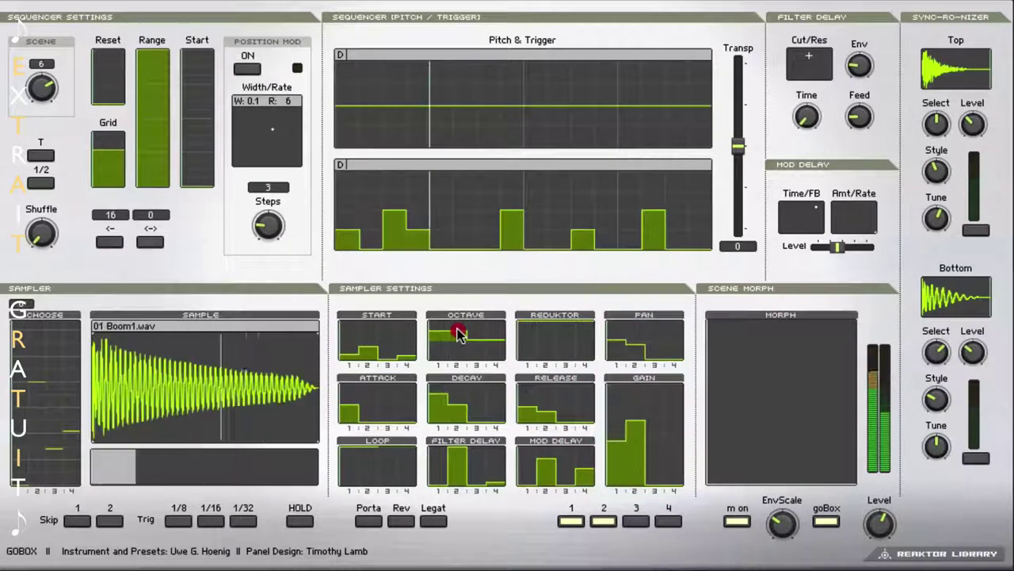
left_click_drag(458, 333, 457, 346)
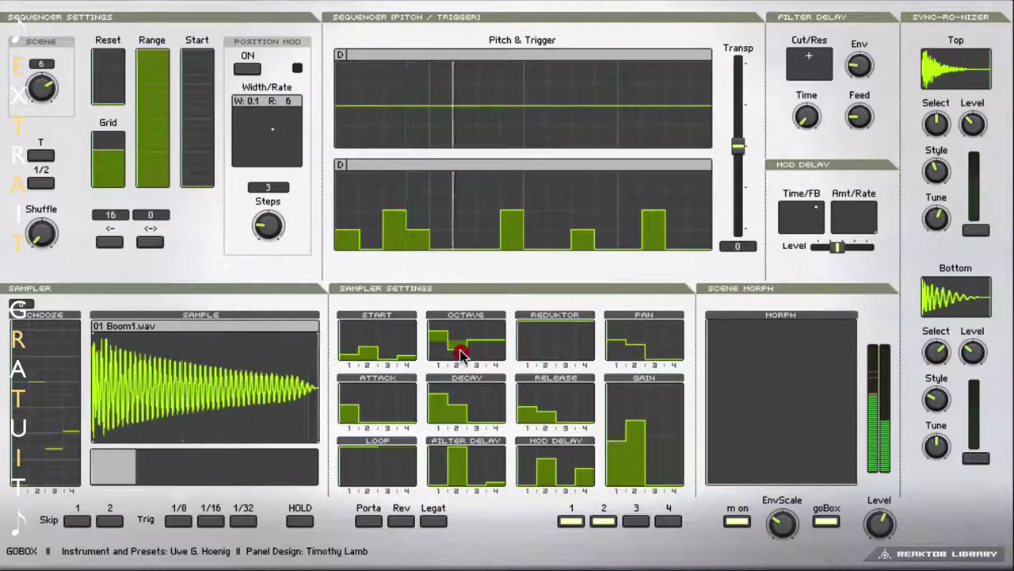
- Raise sample 2's attack to almost the same level as sample 1's
left_click(365, 417)
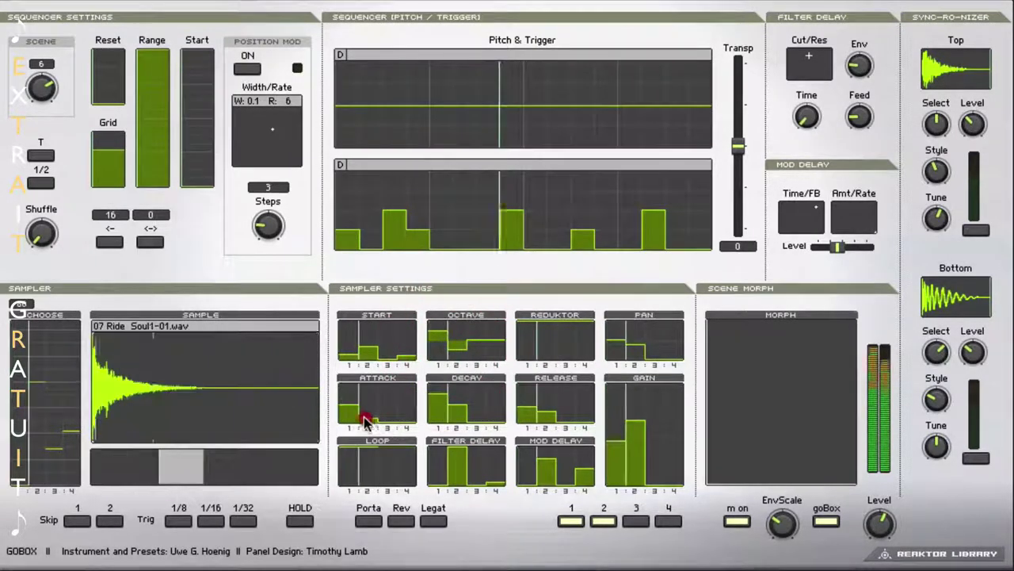
mouse_move(364, 420)
left_mouse_down()
mouse_move(362, 389)
mouse_move(372, 411)
left_mouse_up()
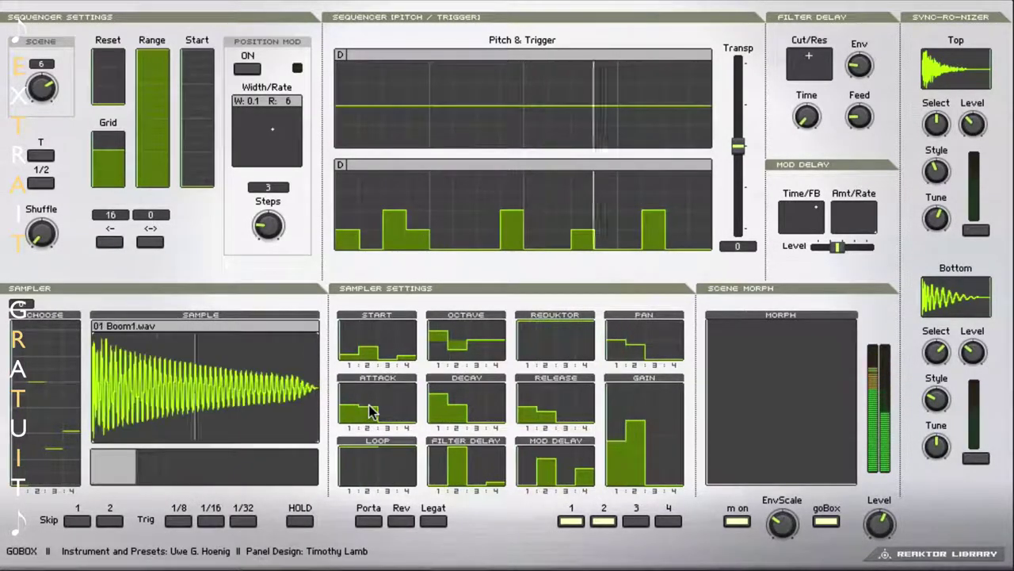
left_click(369, 405)
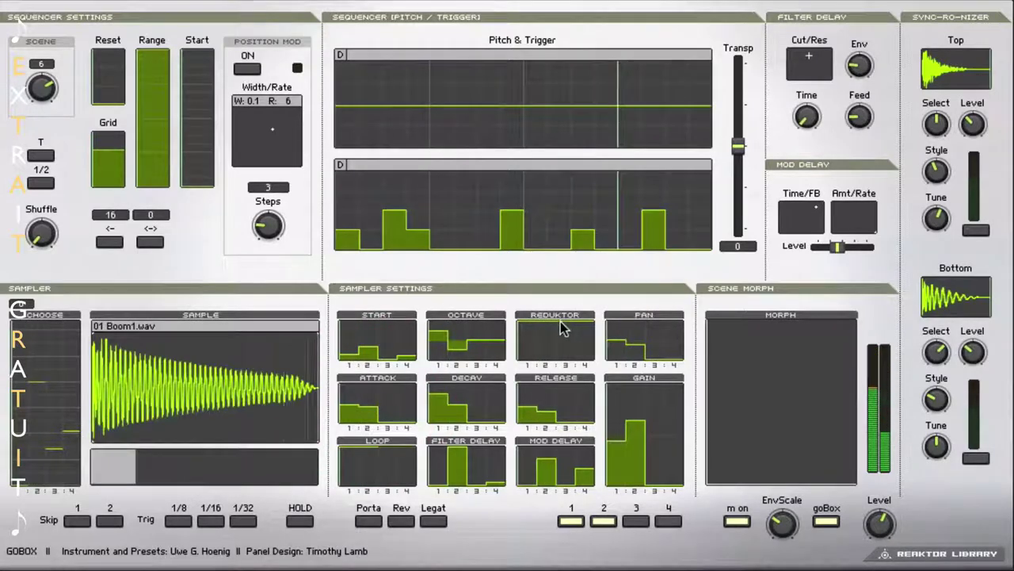
- Try lower Reduktor values on samples 1 and 2, leaving sample 1 at maximum and sample 2 at about half
left_click(526, 355)
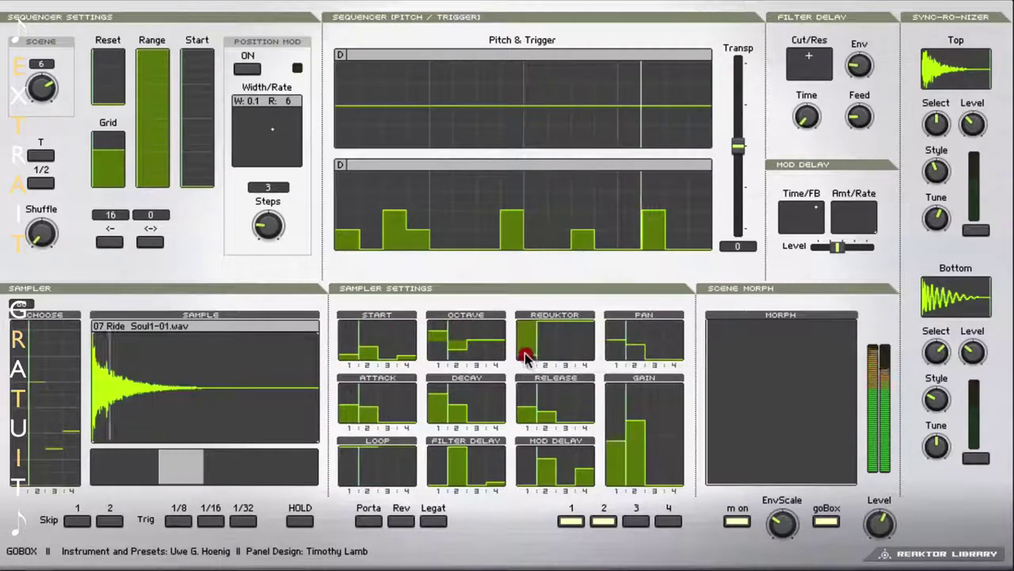
mouse_move(525, 354)
left_mouse_down()
mouse_move(529, 335)
mouse_move(529, 345)
mouse_move(547, 334)
mouse_move(548, 353)
mouse_move(550, 324)
left_mouse_up()
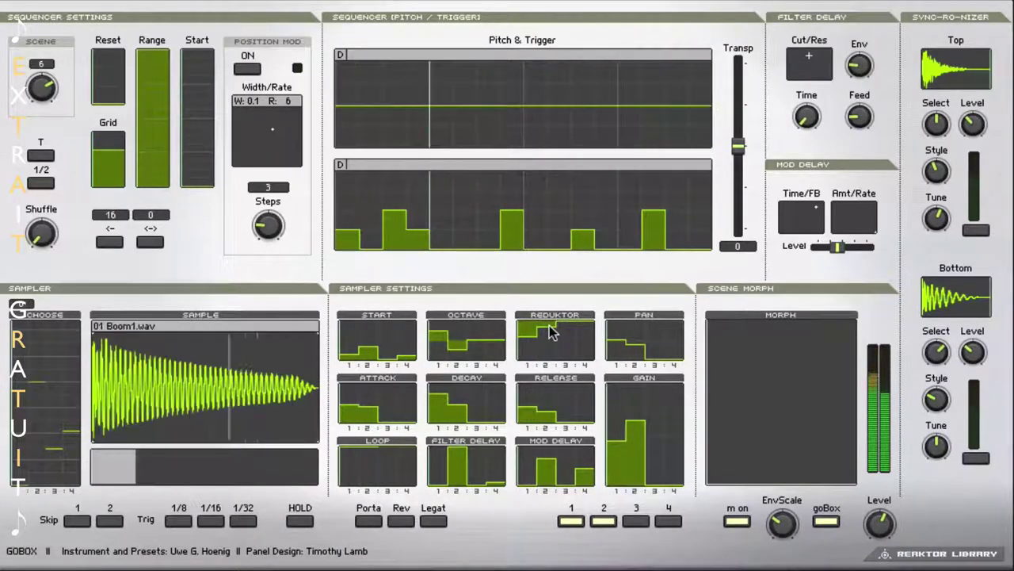
left_click(550, 327)
left_click(527, 340)
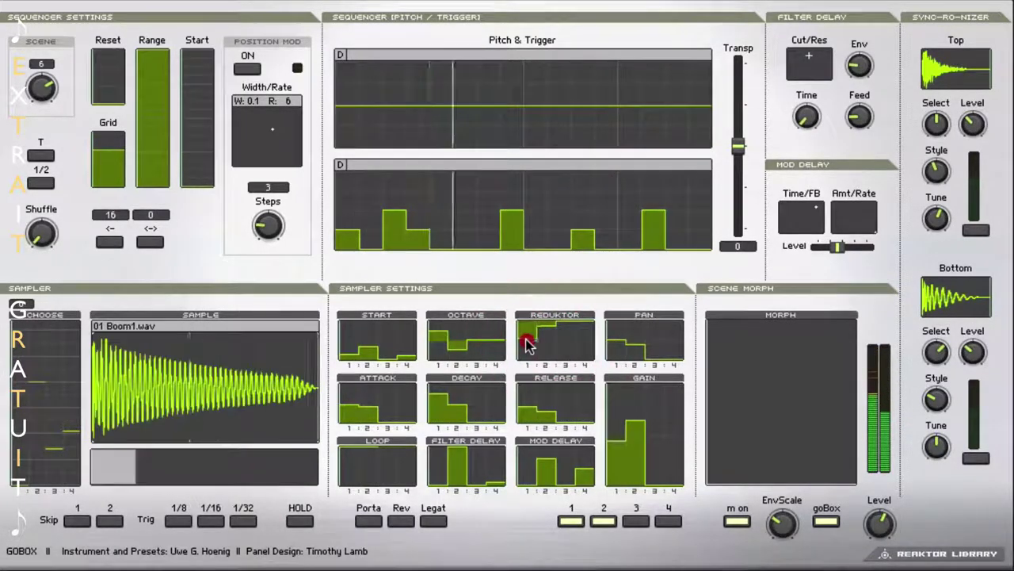
mouse_move(527, 343)
left_mouse_down()
mouse_move(543, 328)
mouse_move(550, 343)
left_mouse_up()
left_click(552, 340)
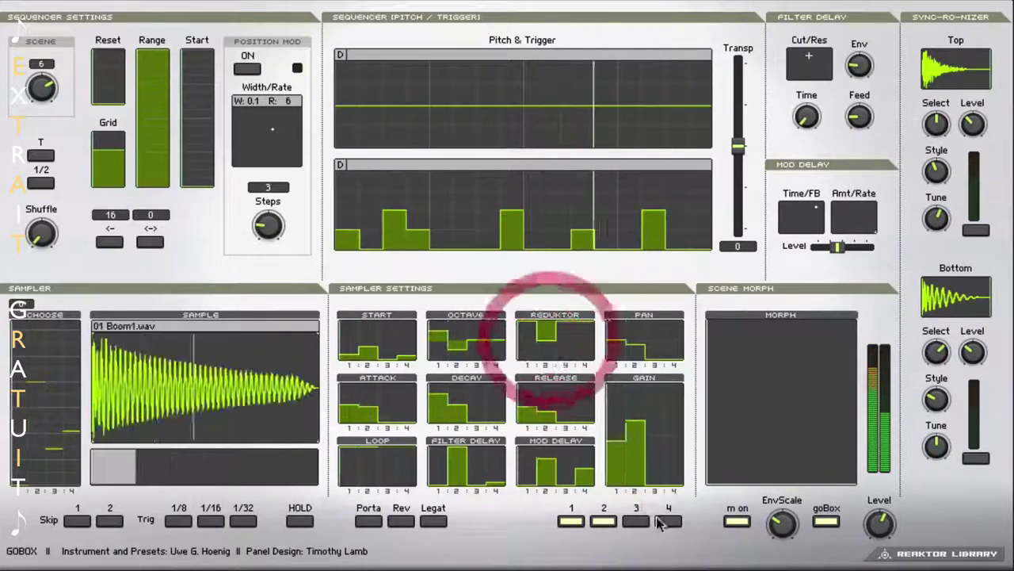
- Enable sample 3, trigger it on sequencer steps 6 and 16, and raise its gain and decay
left_click(640, 519)
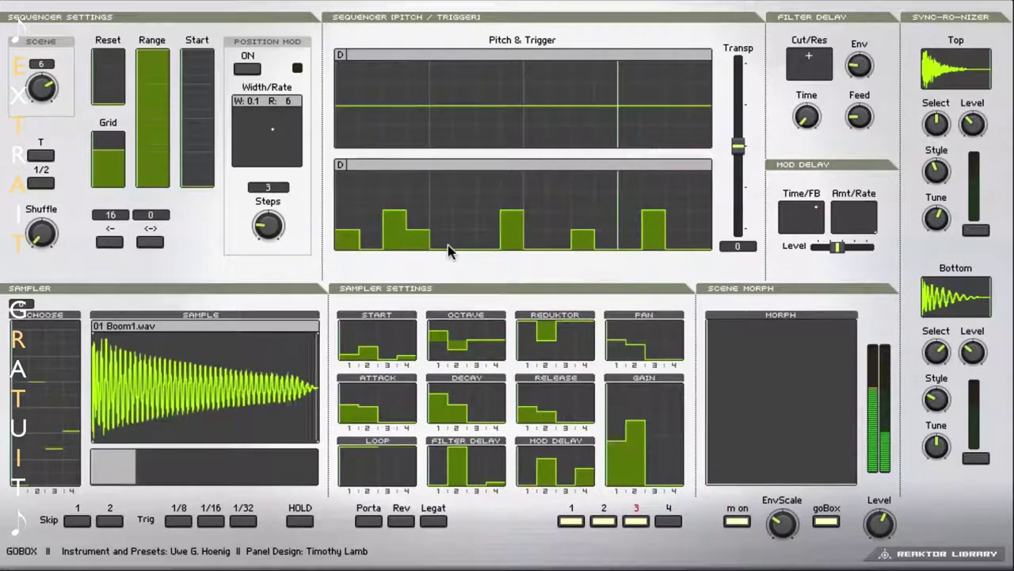
left_click_drag(465, 233, 468, 192)
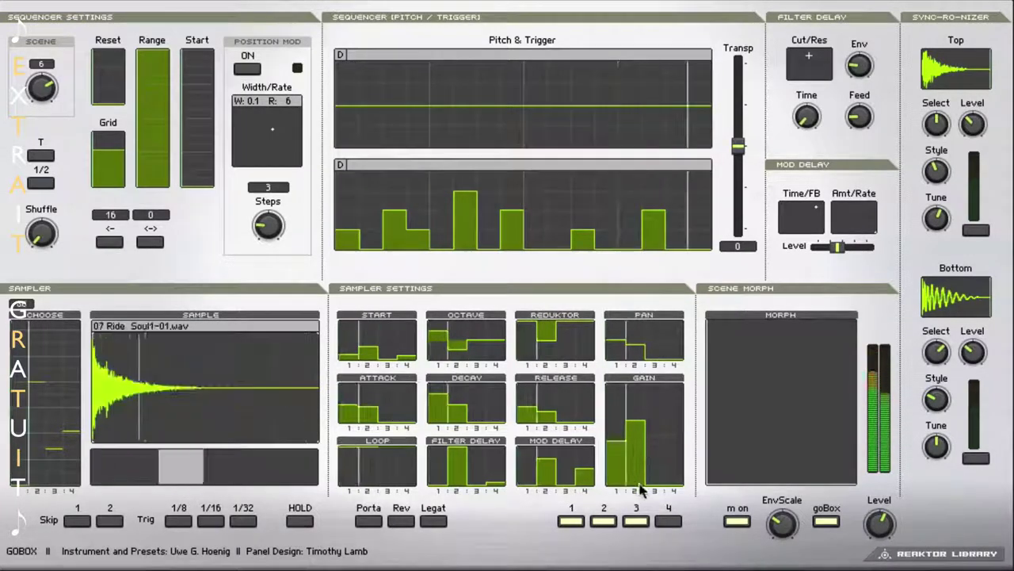
left_click_drag(656, 479, 657, 407)
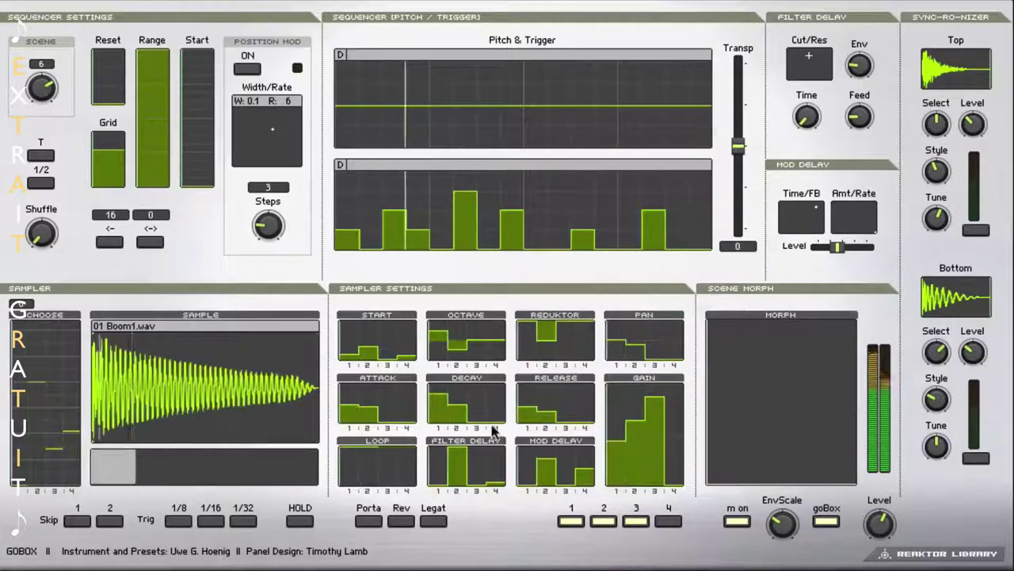
left_click_drag(478, 419, 482, 392)
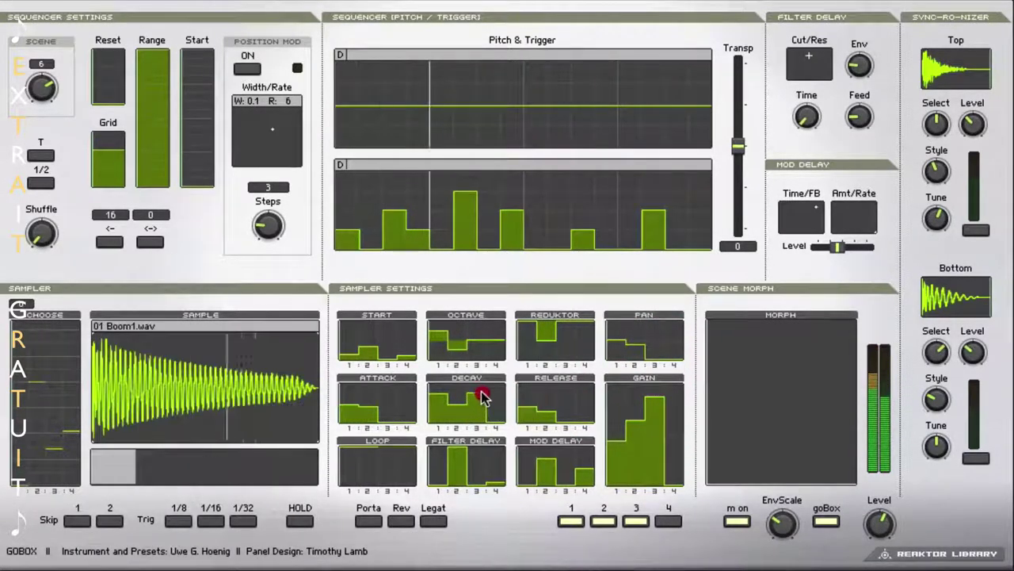
left_click_drag(700, 248, 707, 196)
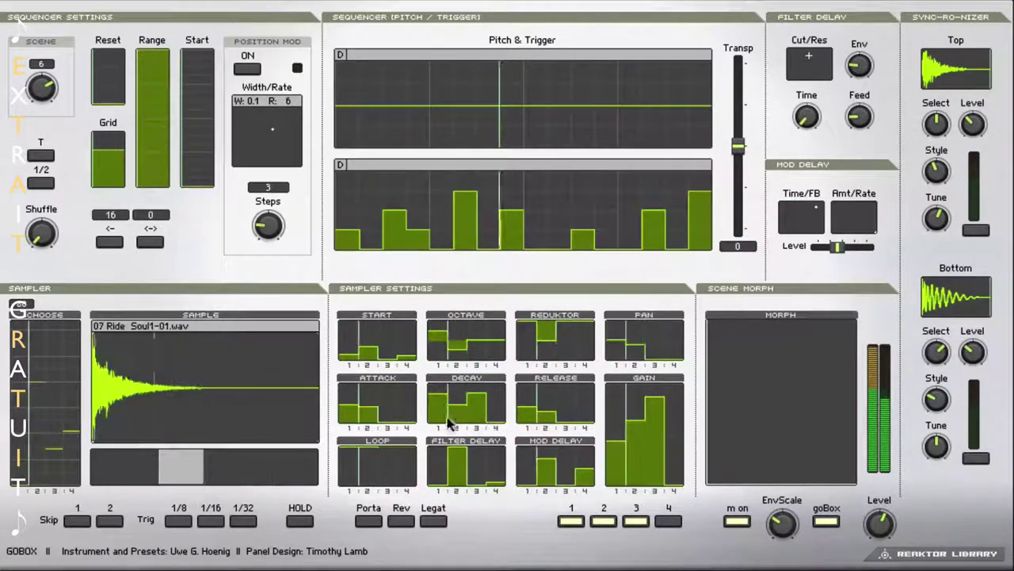
- Raise sample 3's attack, octave and release, lower its gain slightly, and raise sample 2's Reduktor a little
left_click_drag(390, 417, 393, 404)
left_click_drag(475, 341, 478, 329)
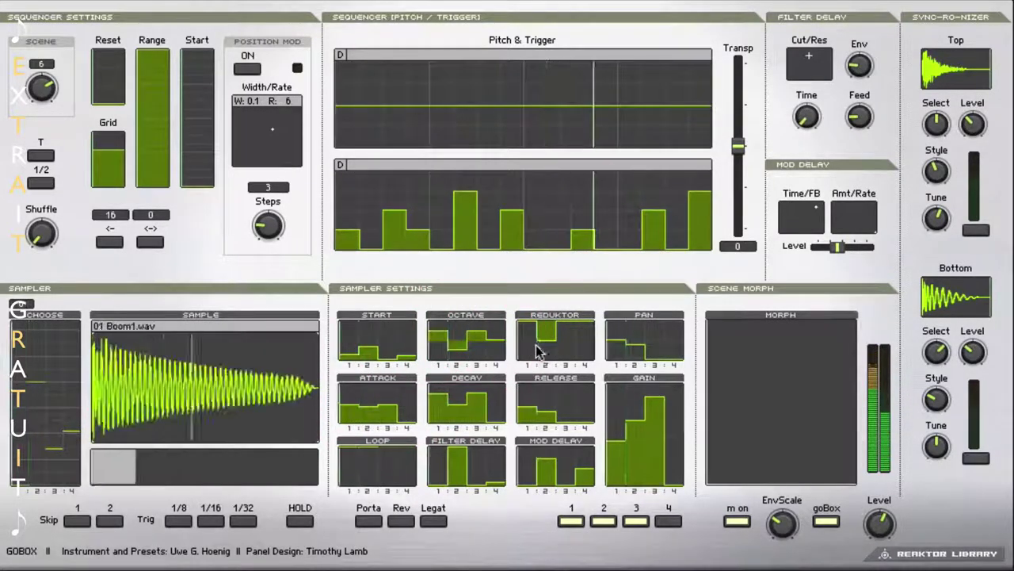
left_click_drag(544, 342, 546, 333)
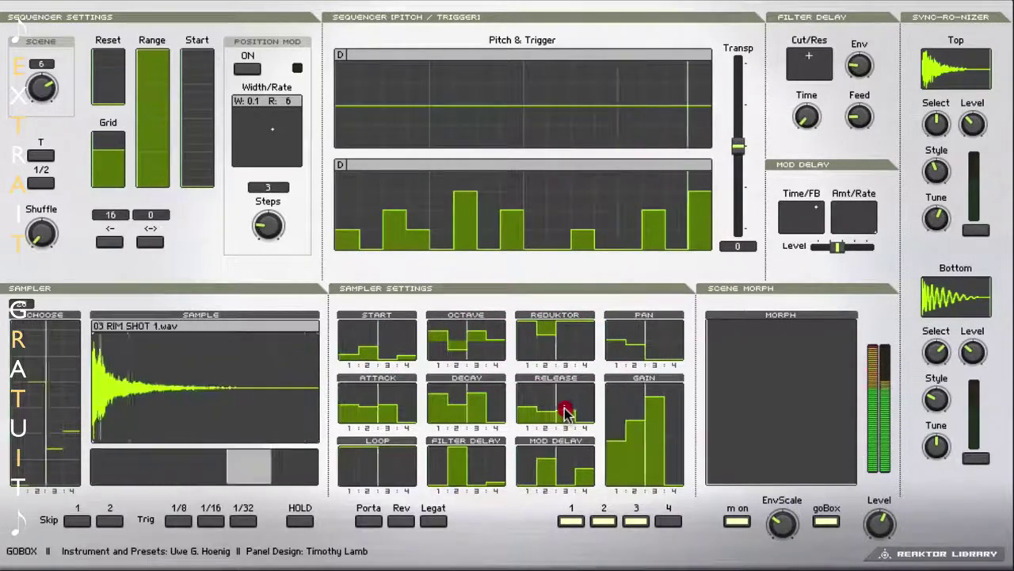
left_click_drag(564, 409, 564, 404)
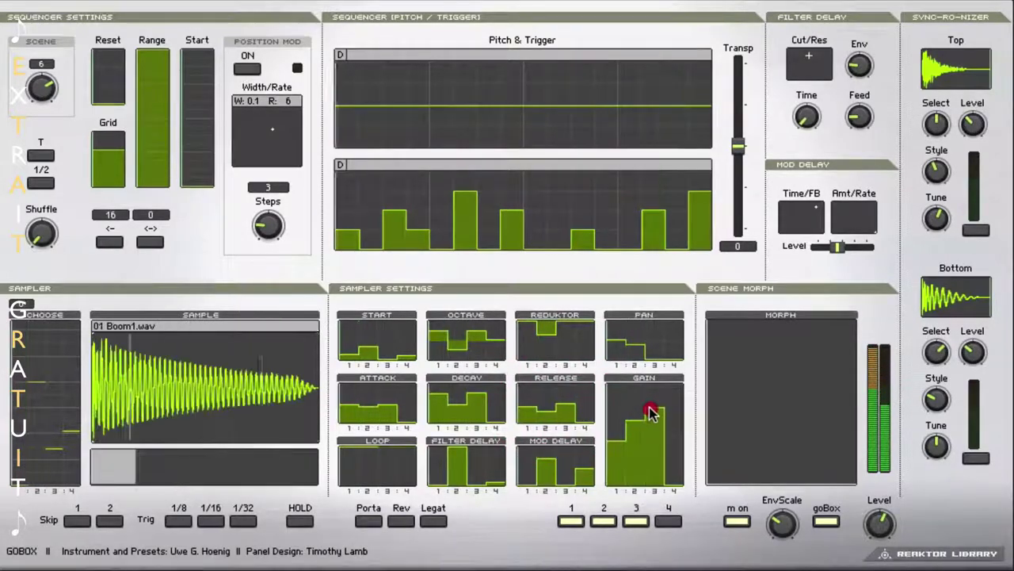
left_click_drag(650, 408, 651, 407)
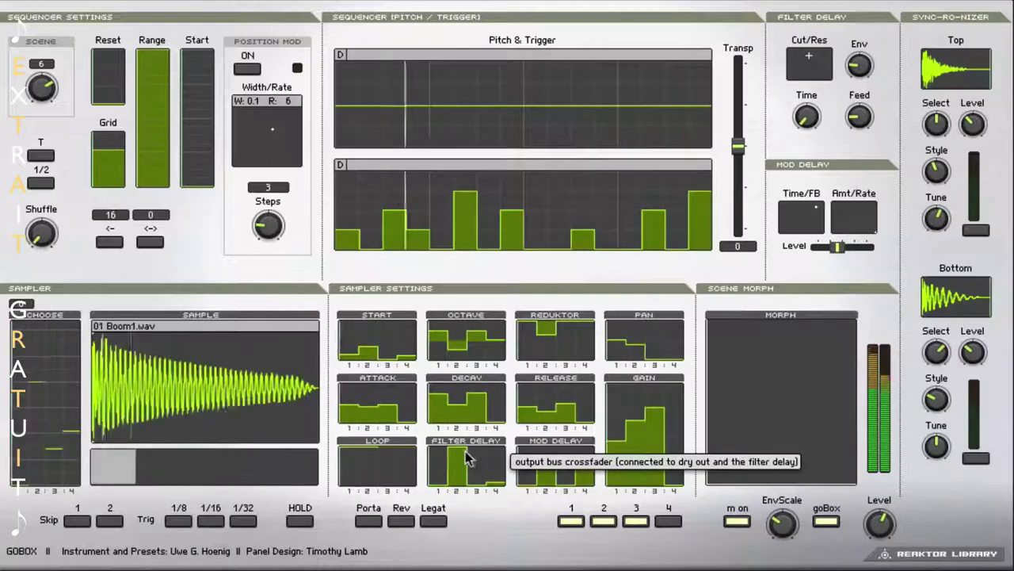
- Reduce sample 2's filter delay and the mod delay of samples 2 and 4 to zero
left_click_drag(463, 451, 462, 513)
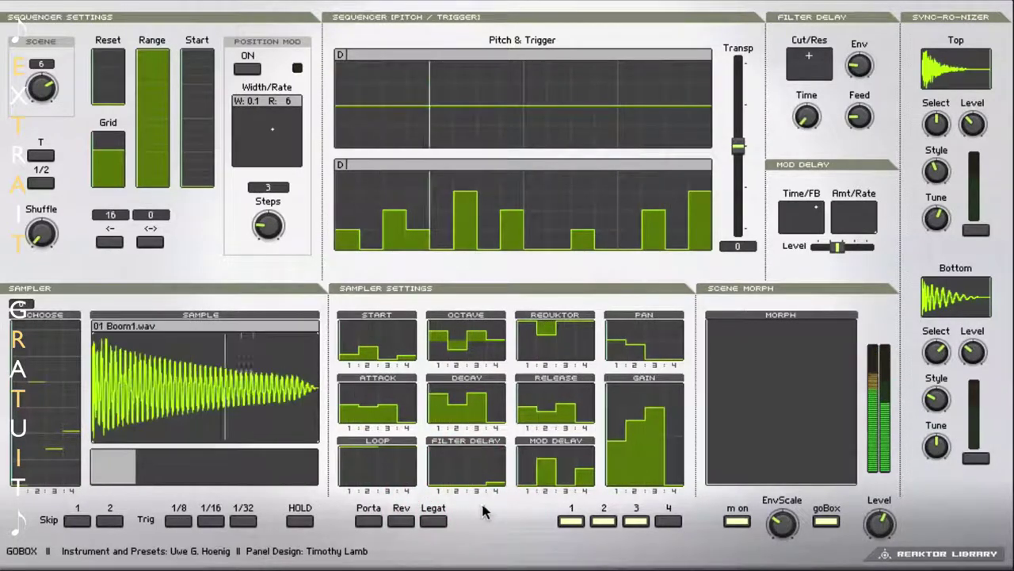
left_click_drag(545, 463, 548, 525)
left_click_drag(584, 474, 588, 492)
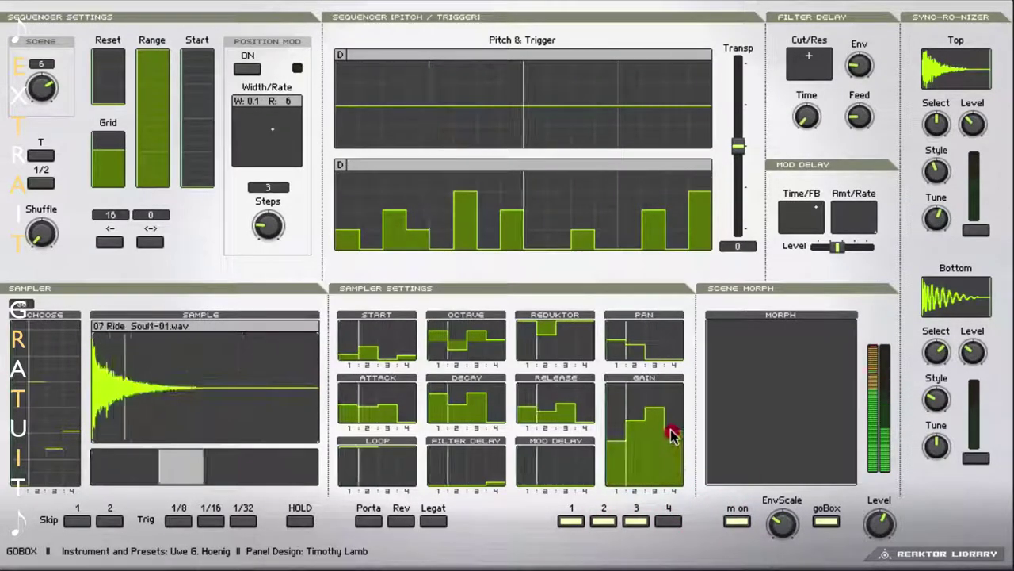
- Raise sample 4's gain and decay, trigger it on sequencer steps 10 and 13, and enable it
left_click(497, 397)
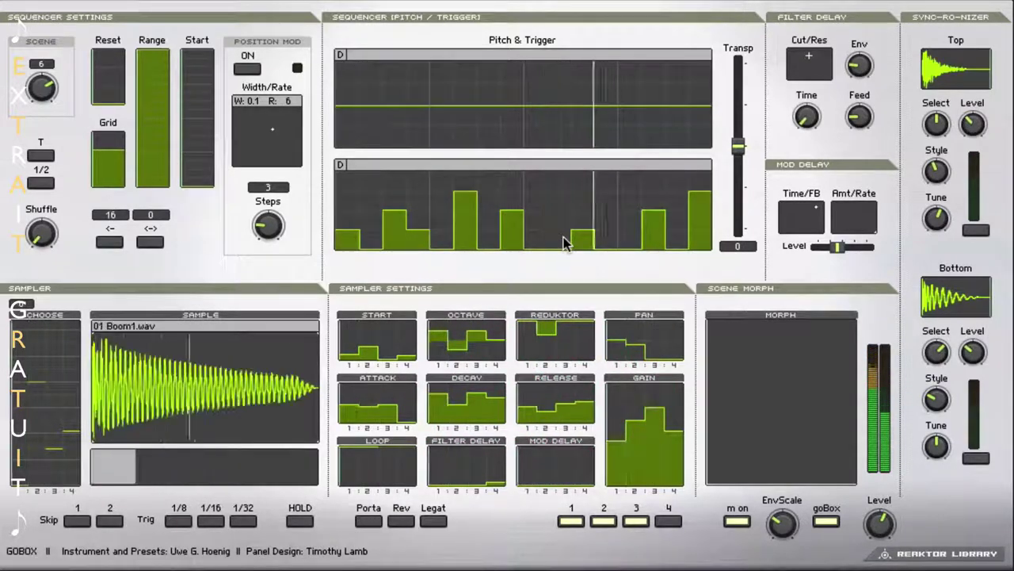
left_click_drag(566, 227, 564, 170)
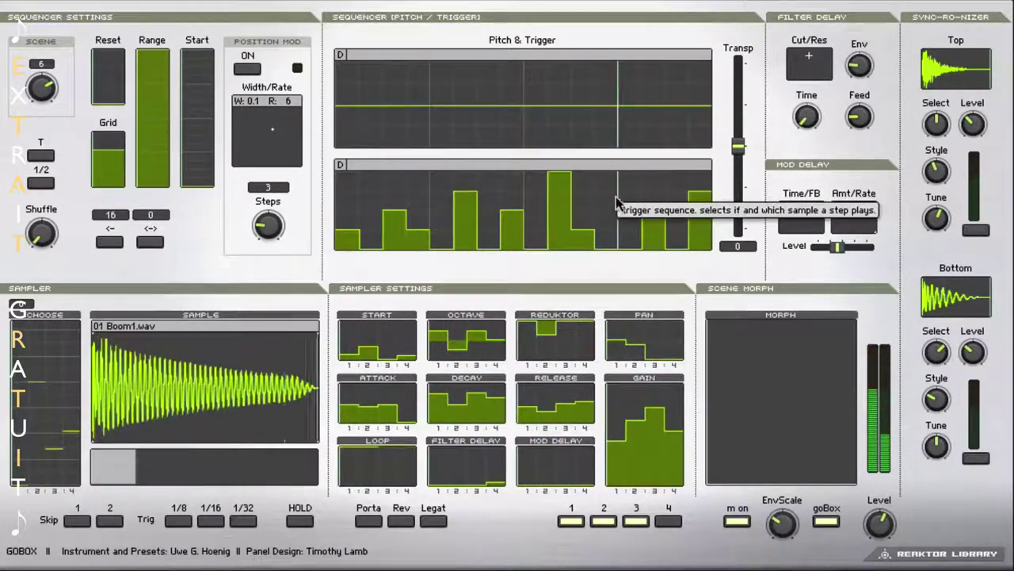
left_click_drag(624, 222, 623, 154)
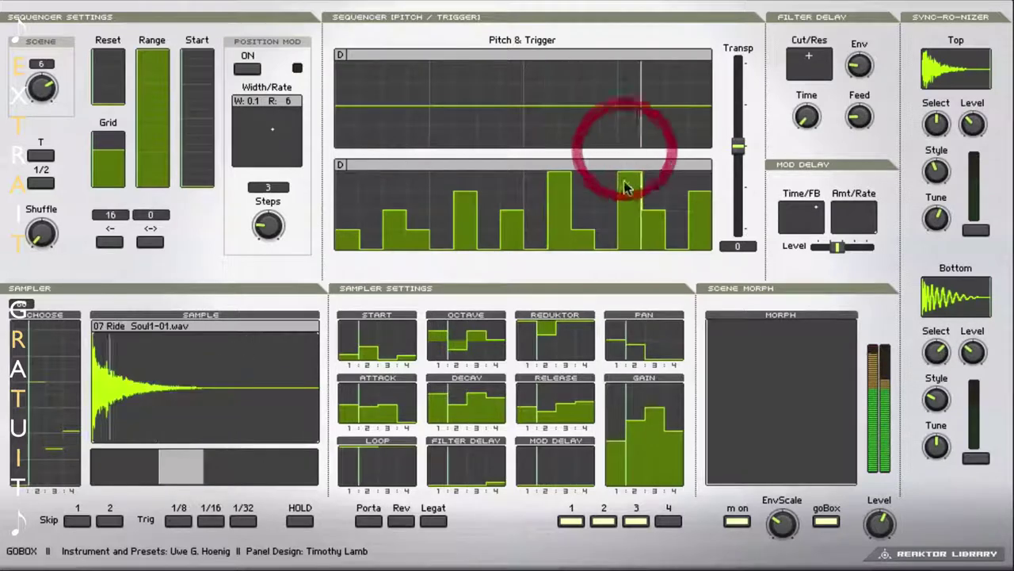
left_click(668, 521)
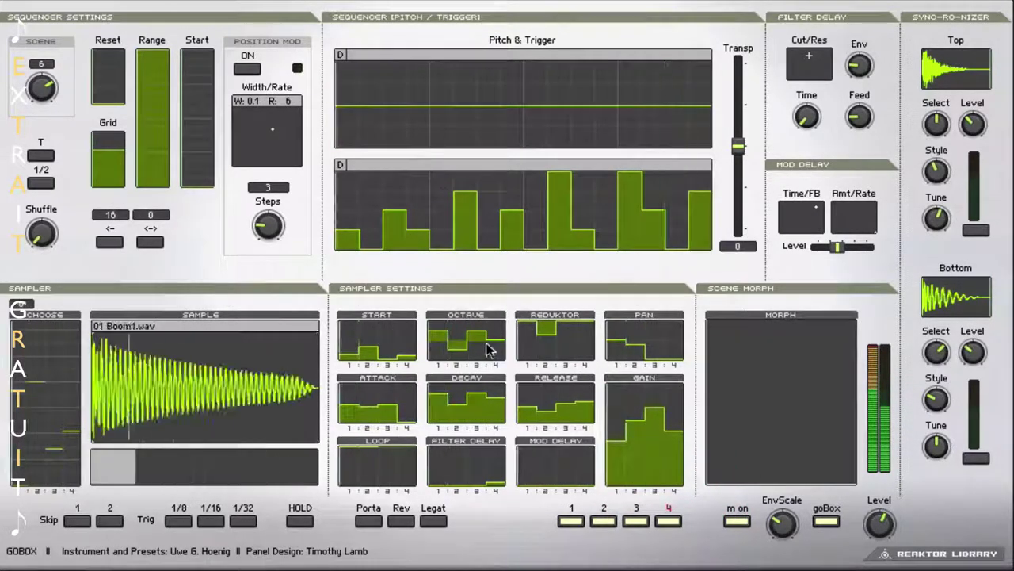
- For sample 4, lower the octave and Reduktor values and raise the start, attack and release
left_click_drag(497, 342, 495, 351)
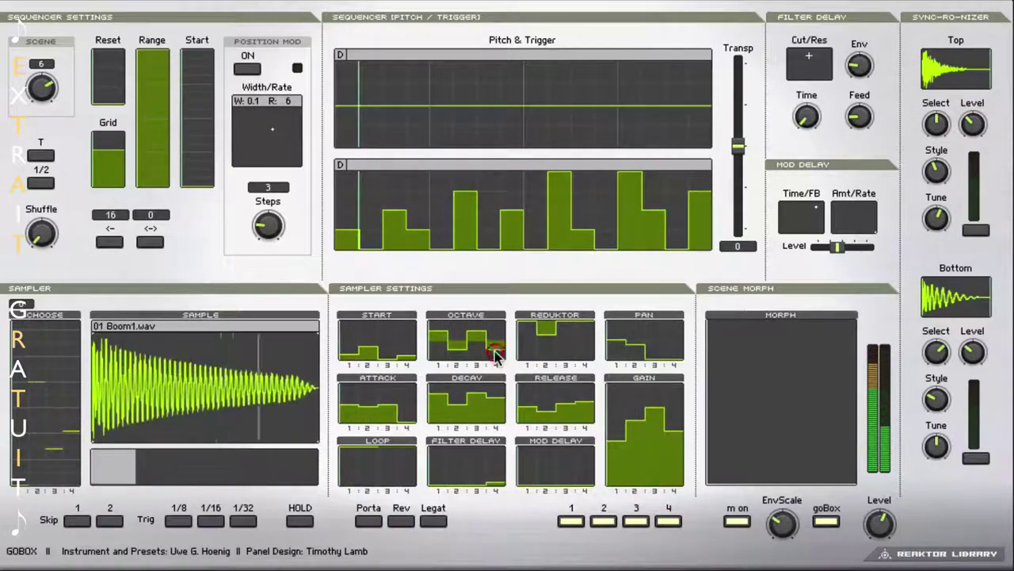
left_click_drag(403, 346, 399, 366)
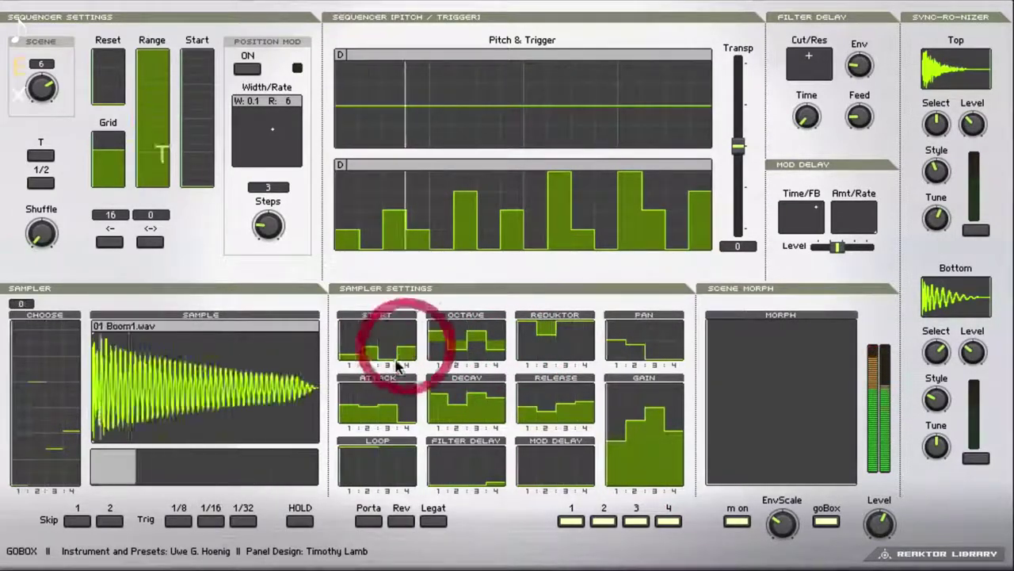
left_click(409, 408)
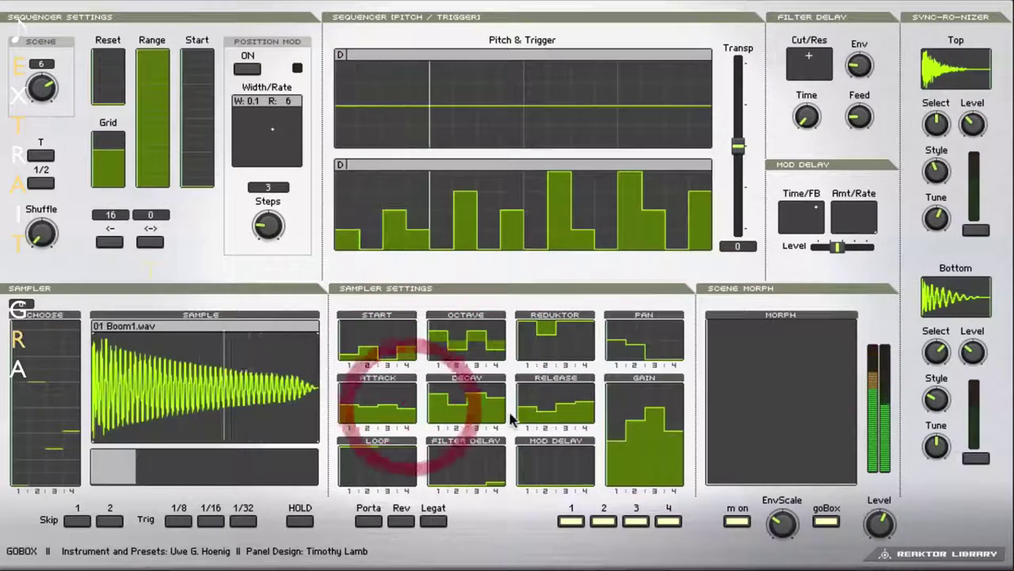
left_click(584, 400)
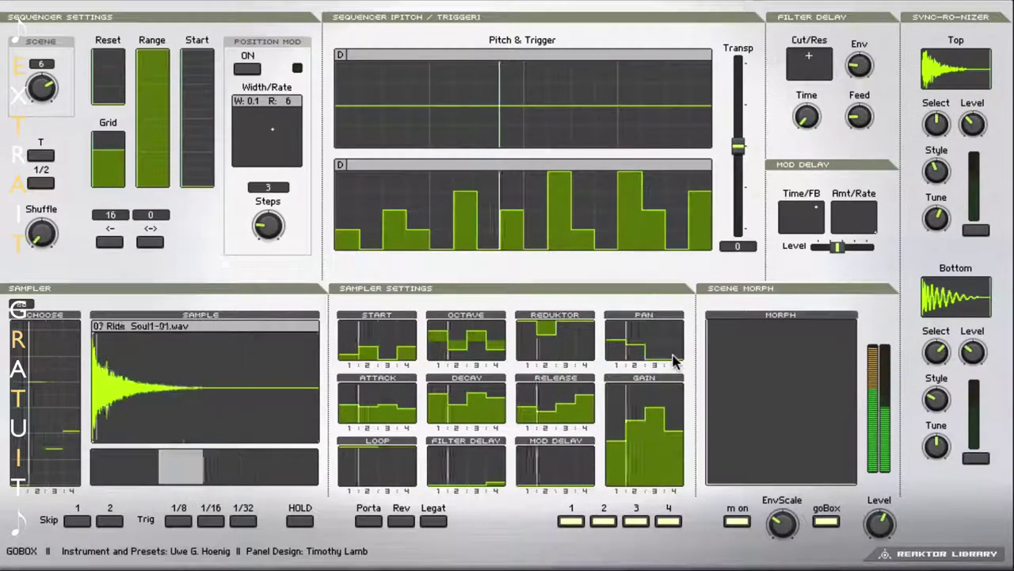
left_click(588, 340)
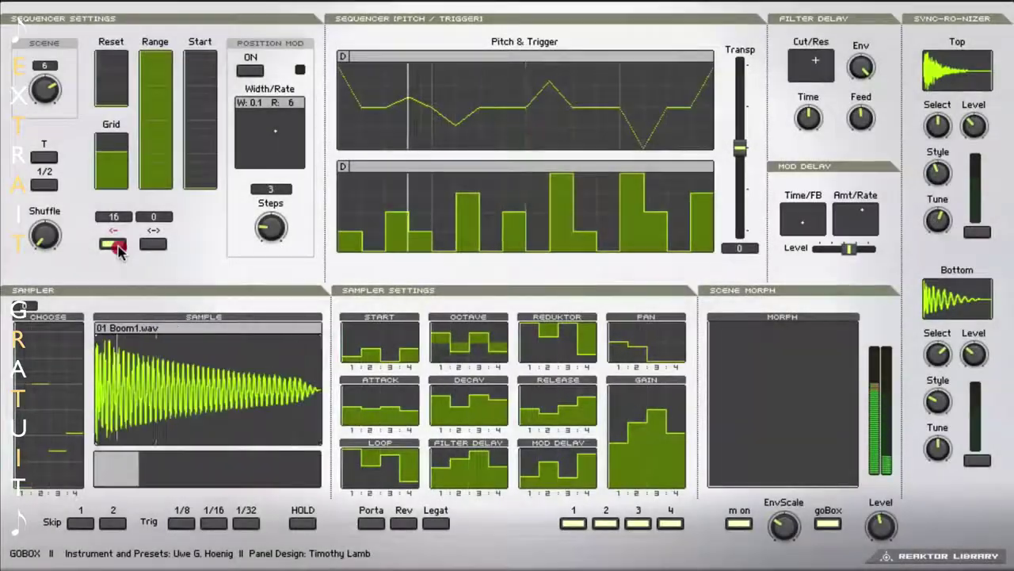
- Try the sequencer's backward playback and its T and 1/2 timing options, leaving all of them off
left_click(116, 246)
left_click(116, 246)
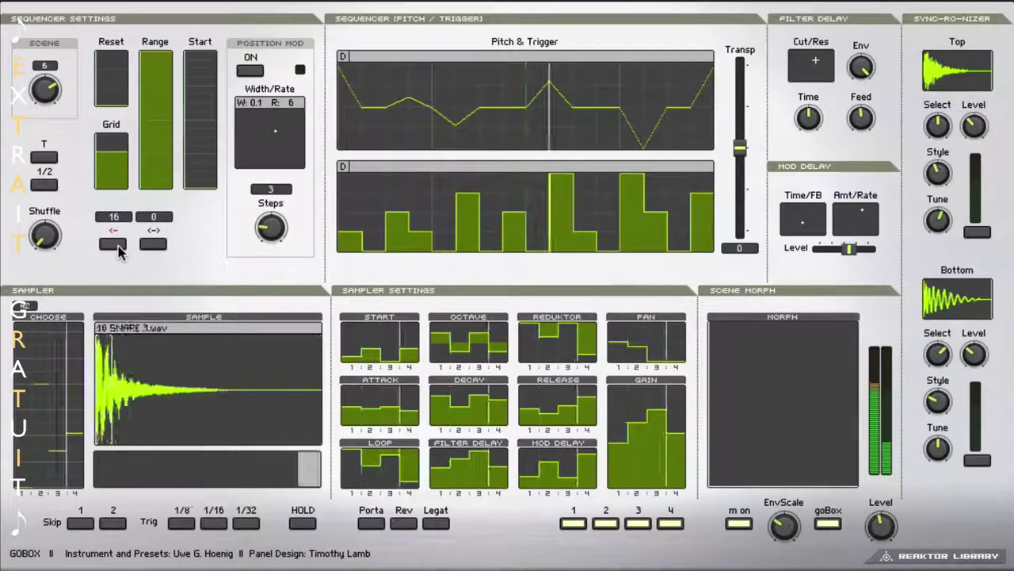
left_click(45, 158)
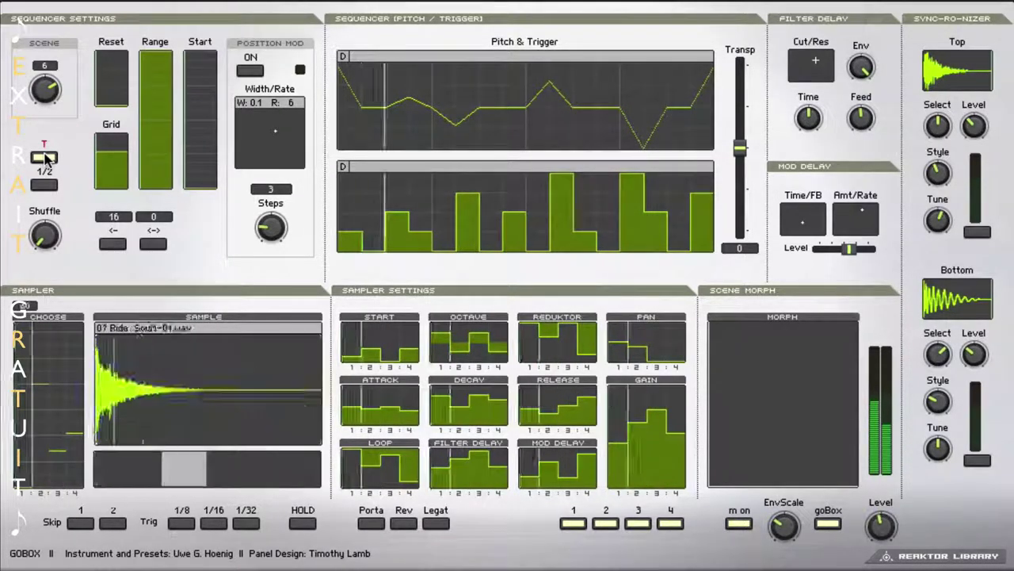
left_click(47, 185)
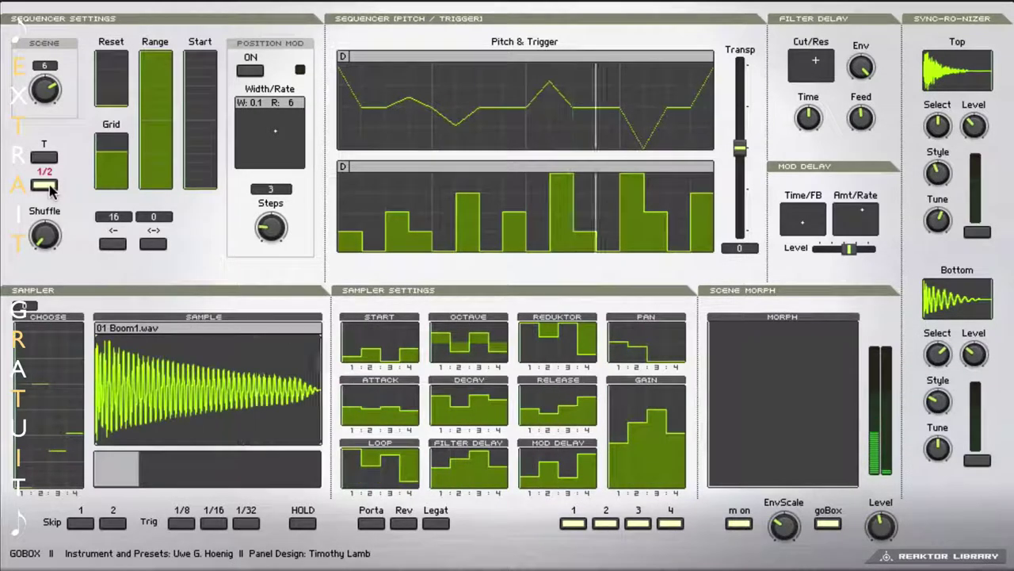
left_click(45, 159)
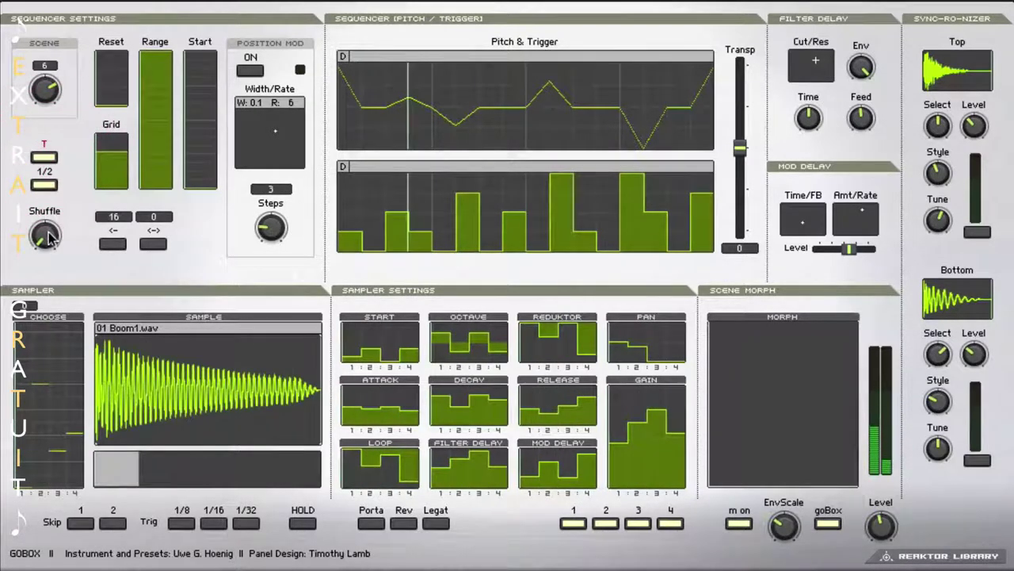
left_click(47, 157)
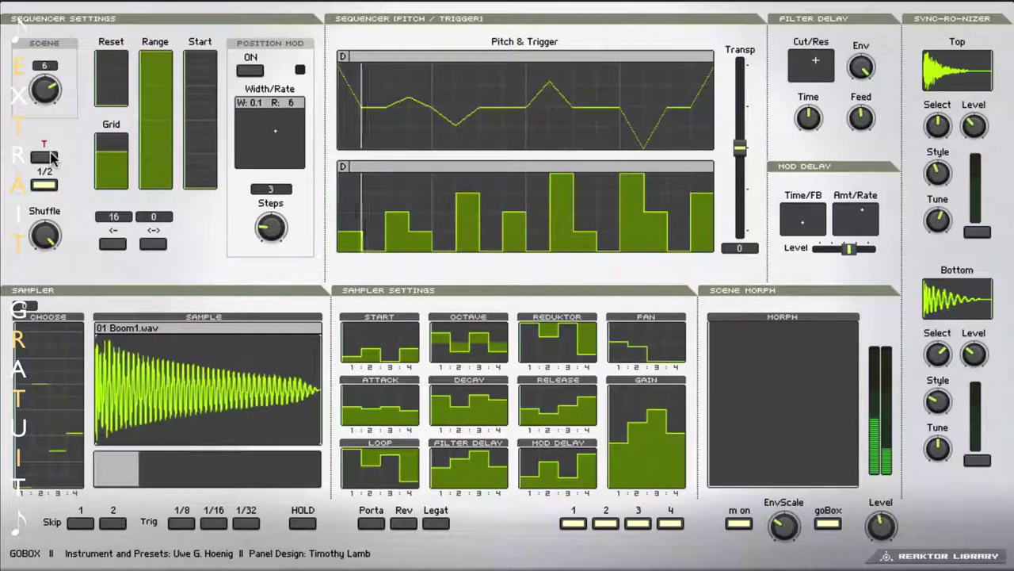
left_click(48, 192)
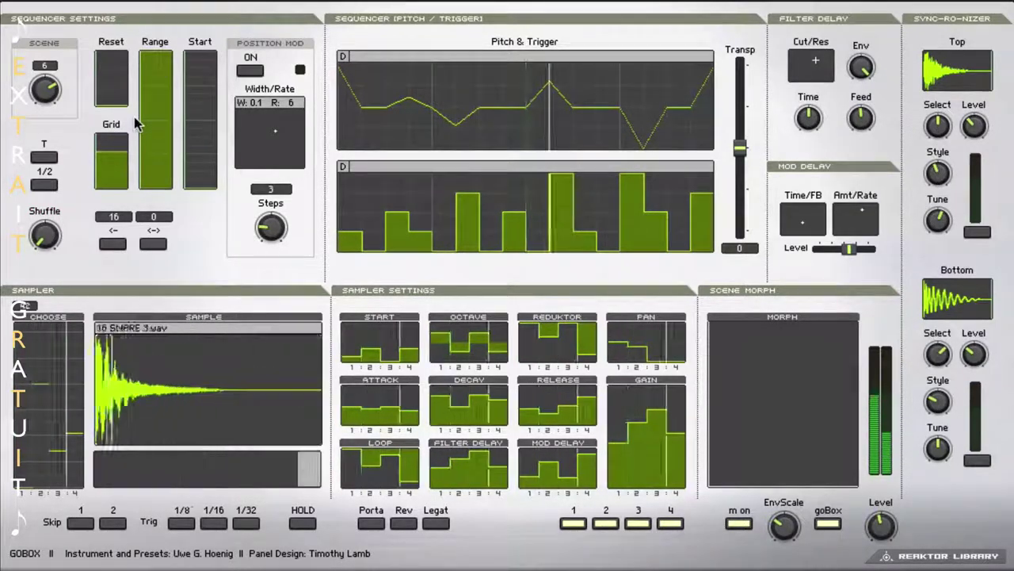
- Shorten the sequencer's range to 13 steps
left_click(116, 228)
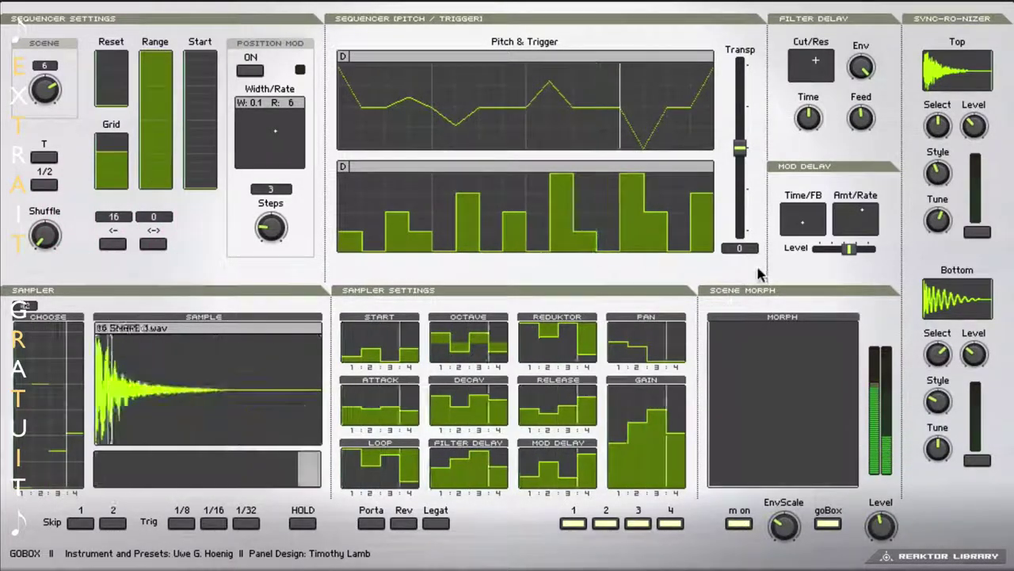
left_click(161, 66)
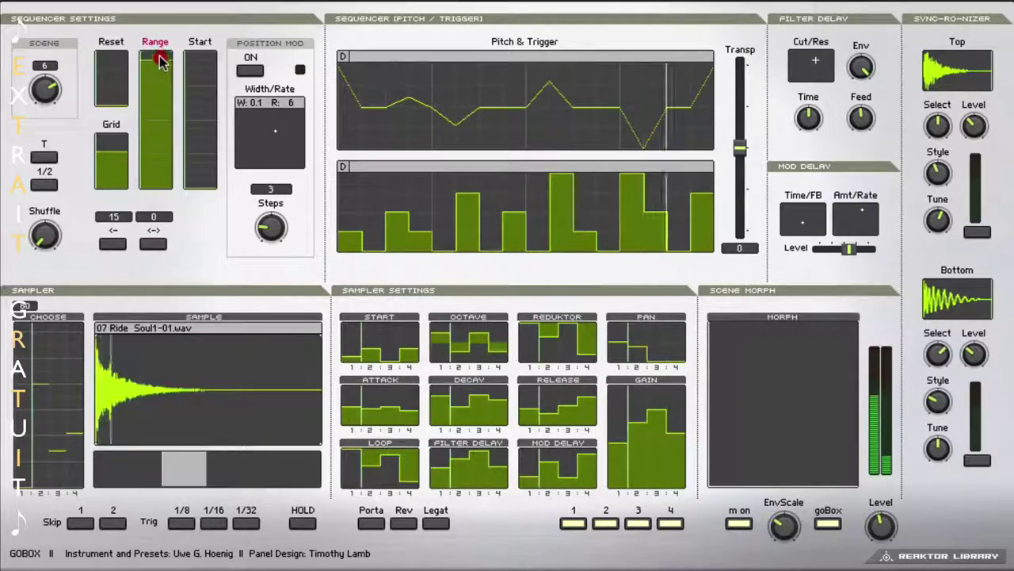
mouse_move(162, 68)
left_mouse_down()
mouse_move(169, 198)
mouse_move(173, 166)
mouse_move(165, 219)
mouse_move(154, 100)
mouse_move(150, 163)
mouse_move(150, 117)
mouse_move(146, 127)
mouse_move(150, 144)
mouse_move(154, 76)
mouse_move(159, 84)
left_mouse_up()
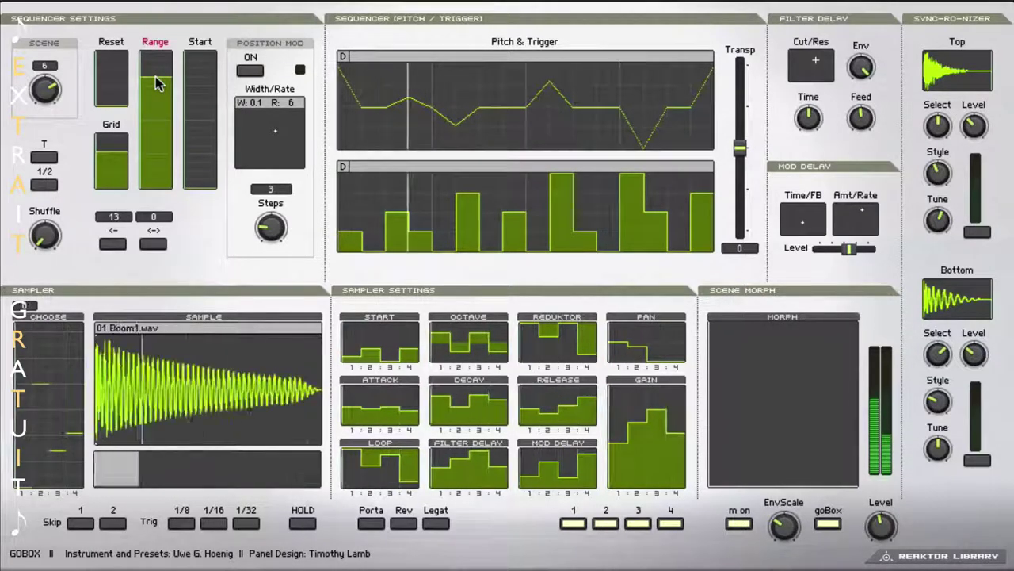
left_click(156, 78)
- Try the sequencer grid at all its levels from lowest to highest, returning it to the third level
mouse_move(114, 158)
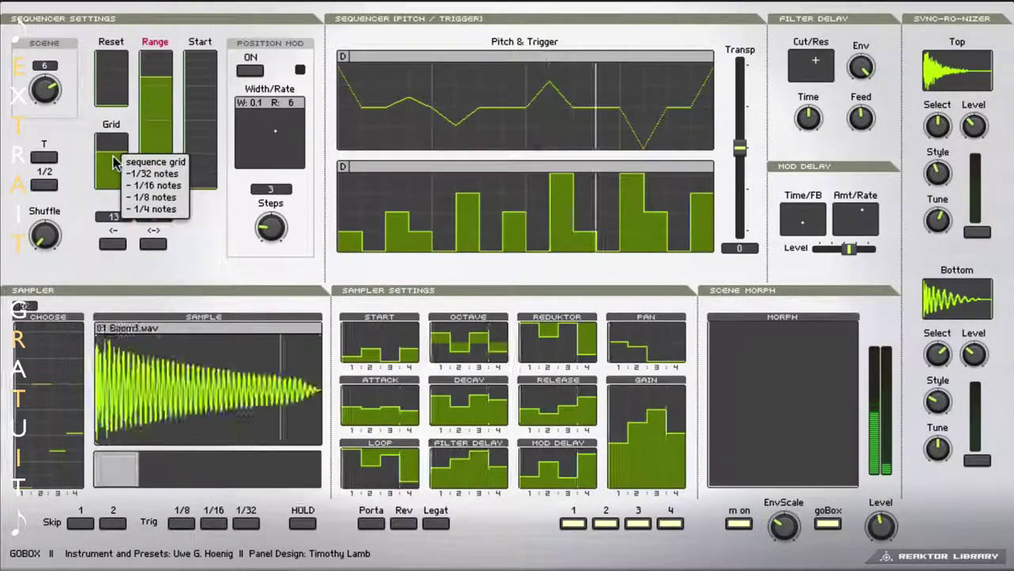
left_click_drag(115, 163, 115, 200)
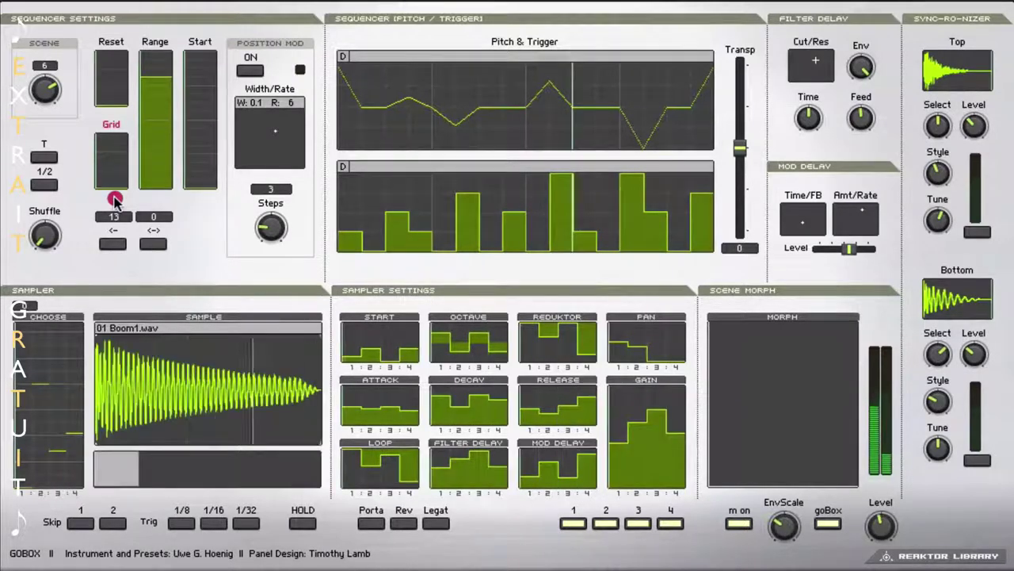
left_click_drag(115, 199, 116, 179)
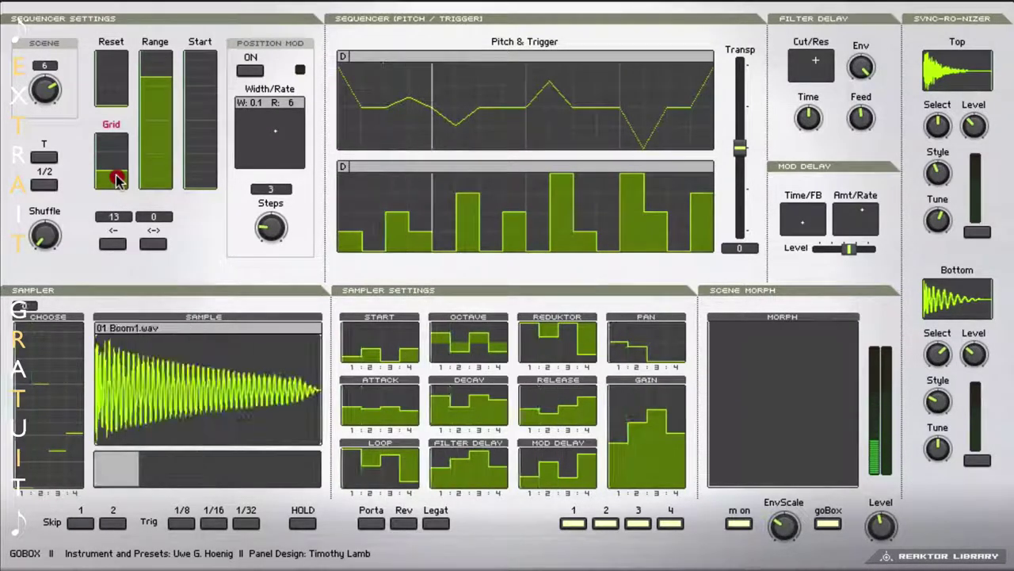
left_click_drag(116, 179, 115, 159)
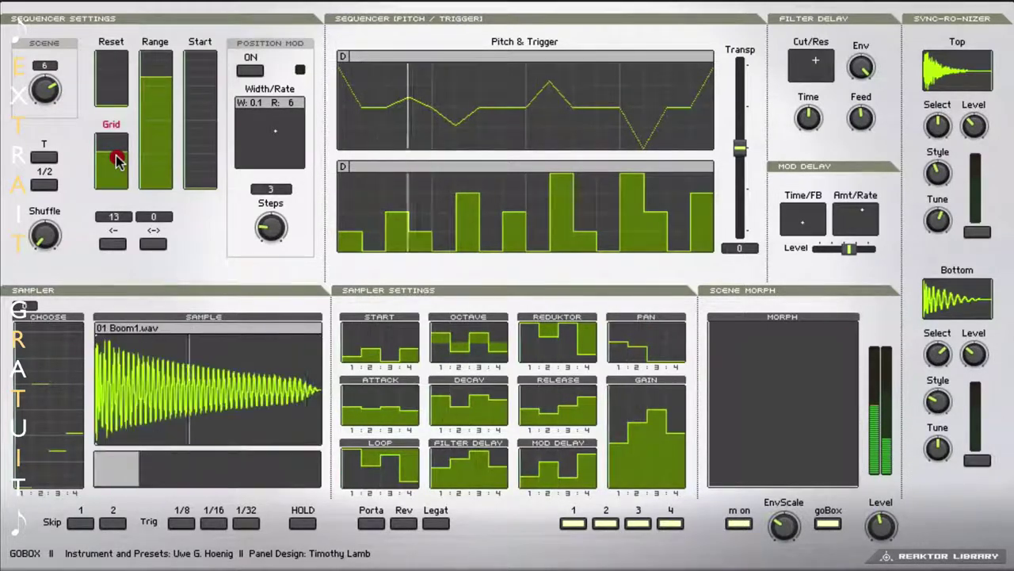
left_click_drag(115, 158, 116, 130)
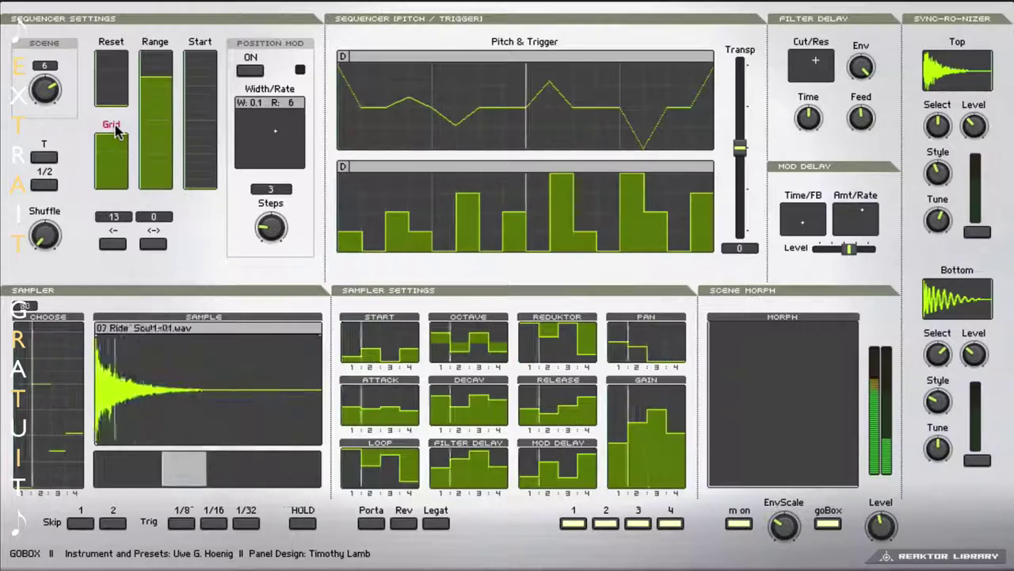
left_click_drag(116, 131, 115, 152)
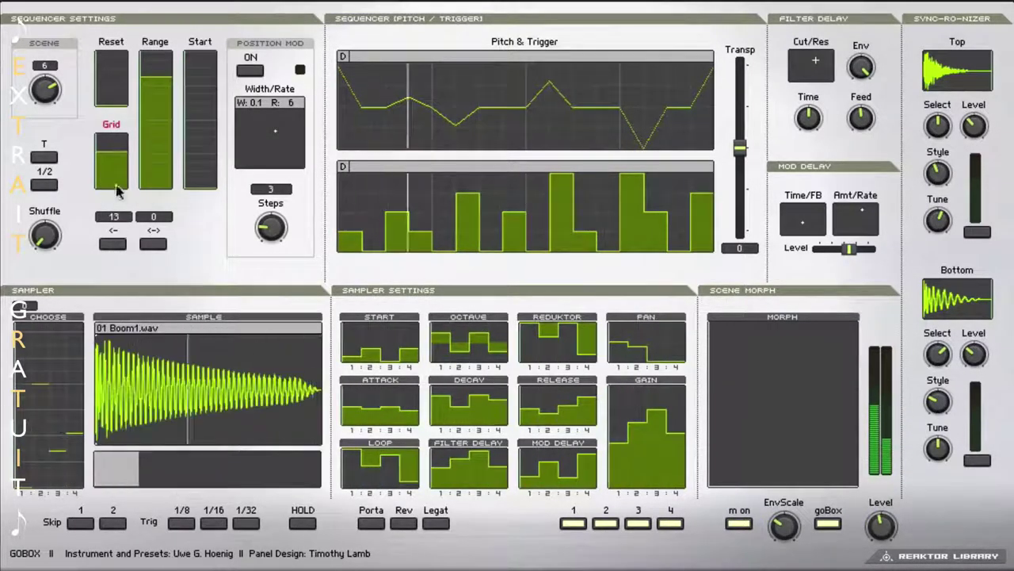
- Raise the sequencer's reset value to maximum and set the range to 15 steps, keeping the grid at its third level
left_click_drag(115, 101, 117, 93)
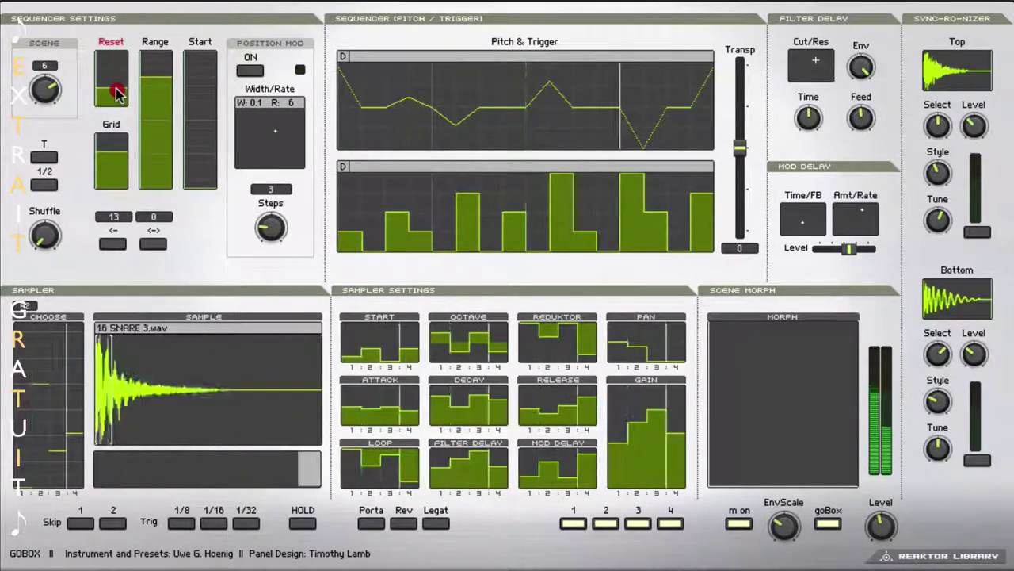
left_click_drag(116, 92, 112, 82)
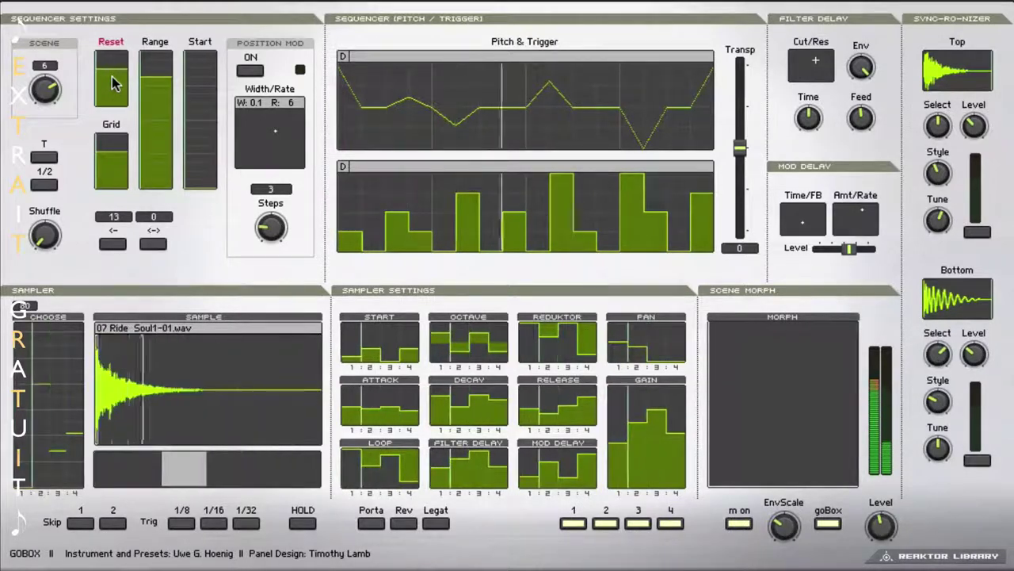
left_click_drag(112, 82, 108, 30)
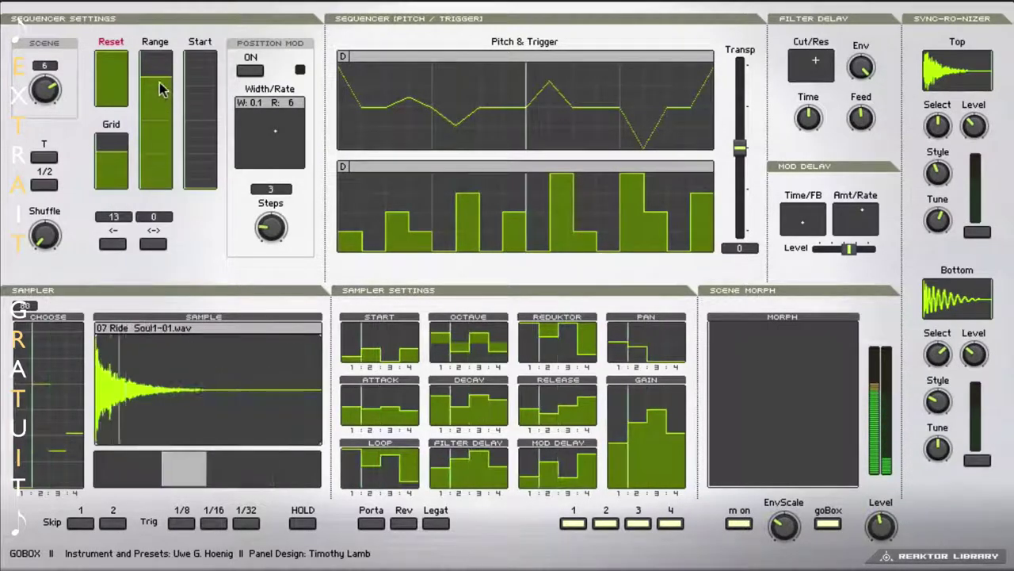
left_click_drag(160, 87, 158, 65)
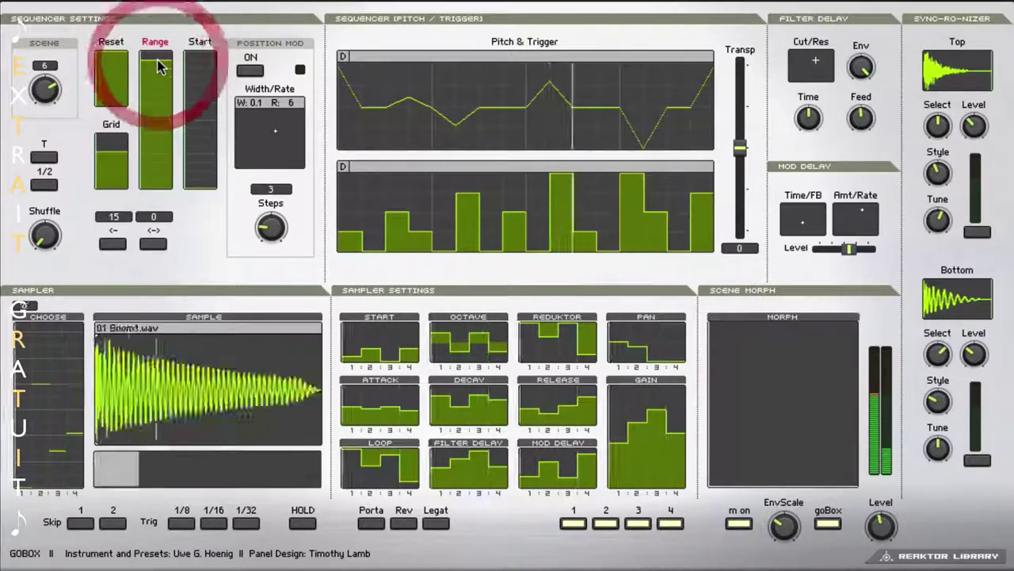
mouse_move(103, 155)
left_mouse_down()
mouse_move(104, 137)
mouse_move(105, 152)
left_mouse_up()
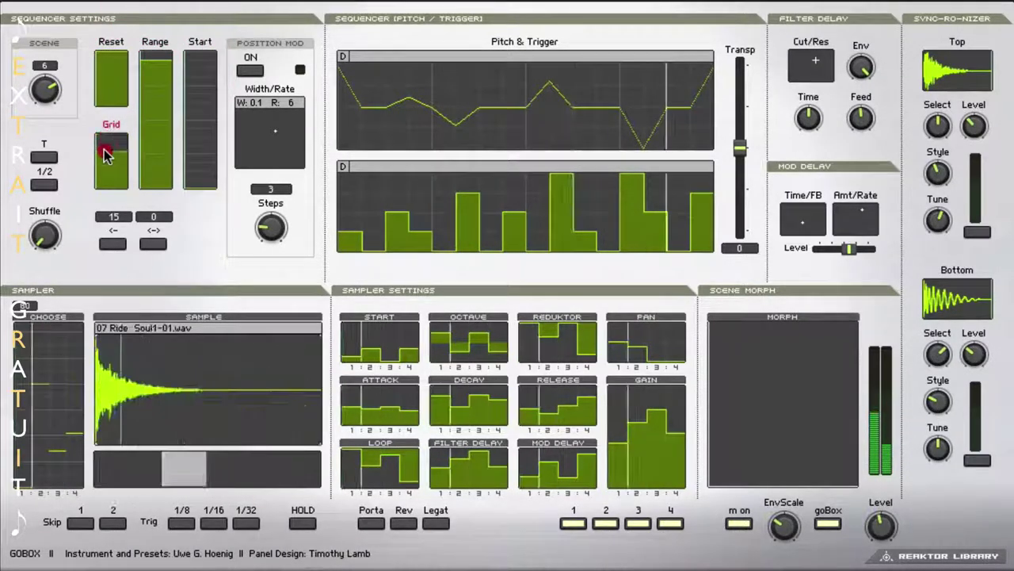
- Lower the sequencer's reset to about one third and turn on position modulation with width 0 and rate 9
left_click(108, 73)
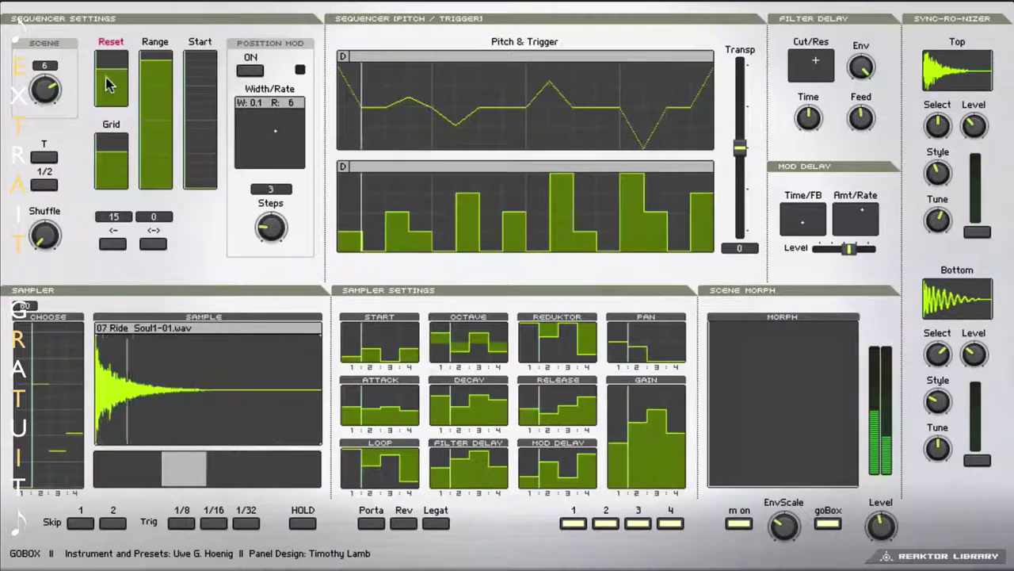
left_click_drag(109, 77, 103, 90)
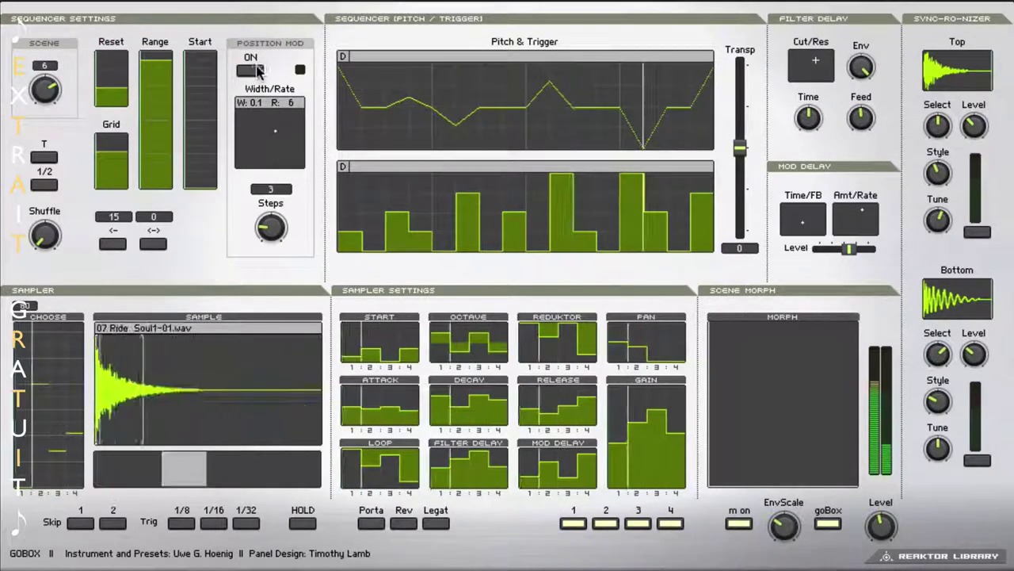
left_click(251, 70)
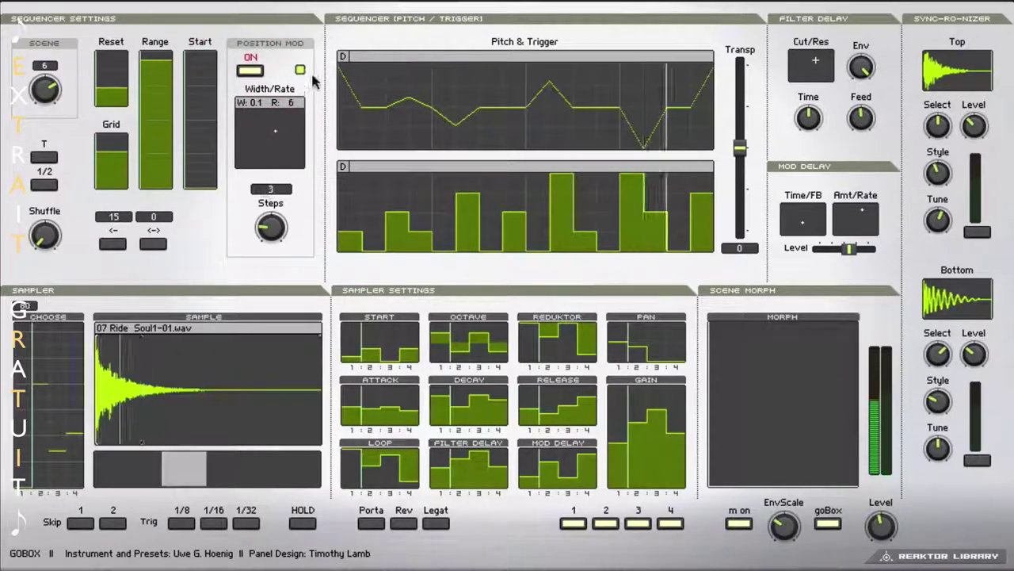
left_click(275, 133)
mouse_move(276, 133)
left_mouse_down()
mouse_move(245, 129)
mouse_move(272, 131)
mouse_move(282, 117)
left_mouse_up()
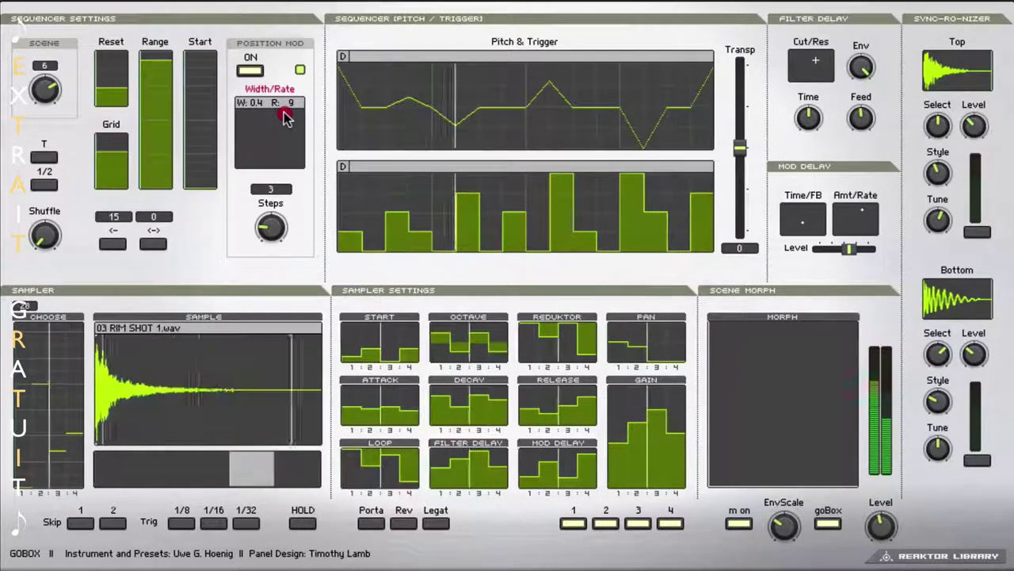
left_click_drag(287, 118, 269, 138)
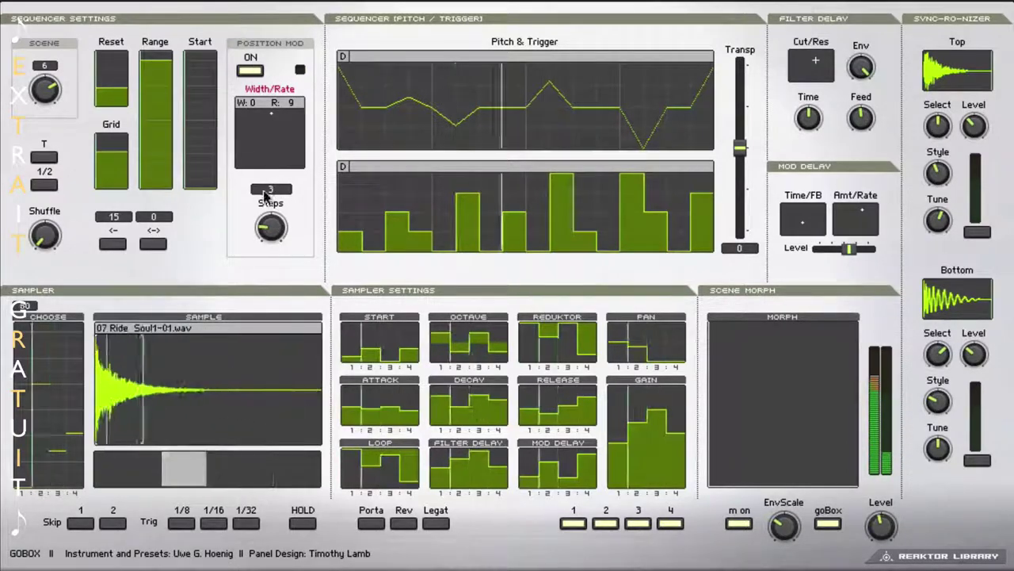
- Try position modulation with 15 steps, width 0.8 and rate 3, comparing it off and on, and with 0 steps, width 0.3 and rate 8
left_click_drag(267, 230, 271, 217)
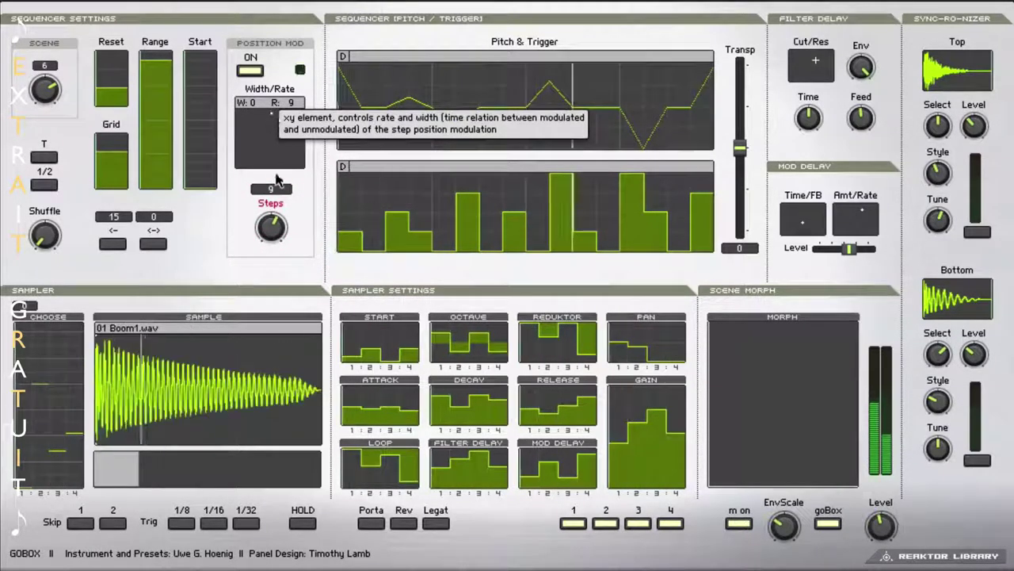
left_click_drag(273, 225, 302, 152)
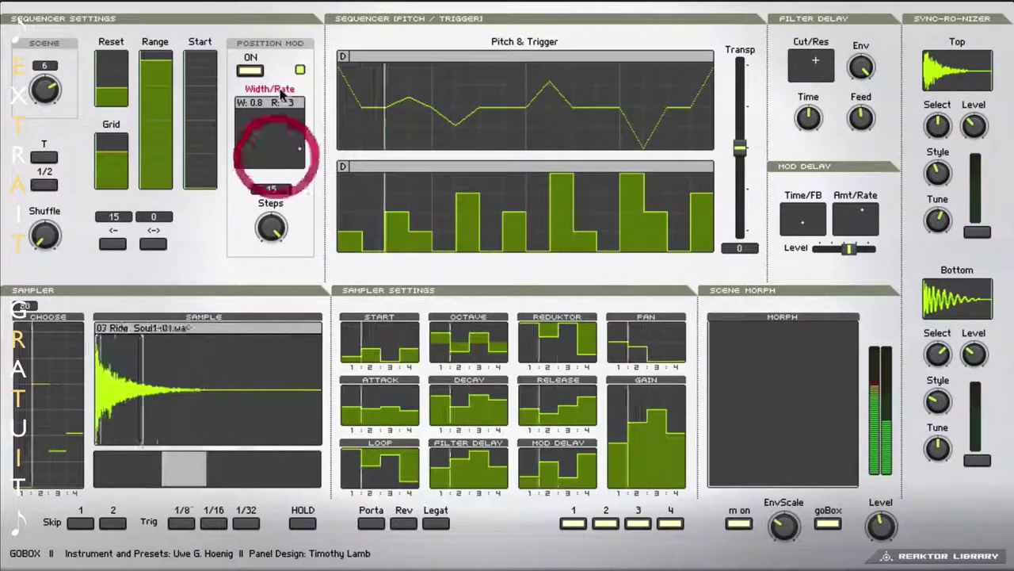
left_click(250, 70)
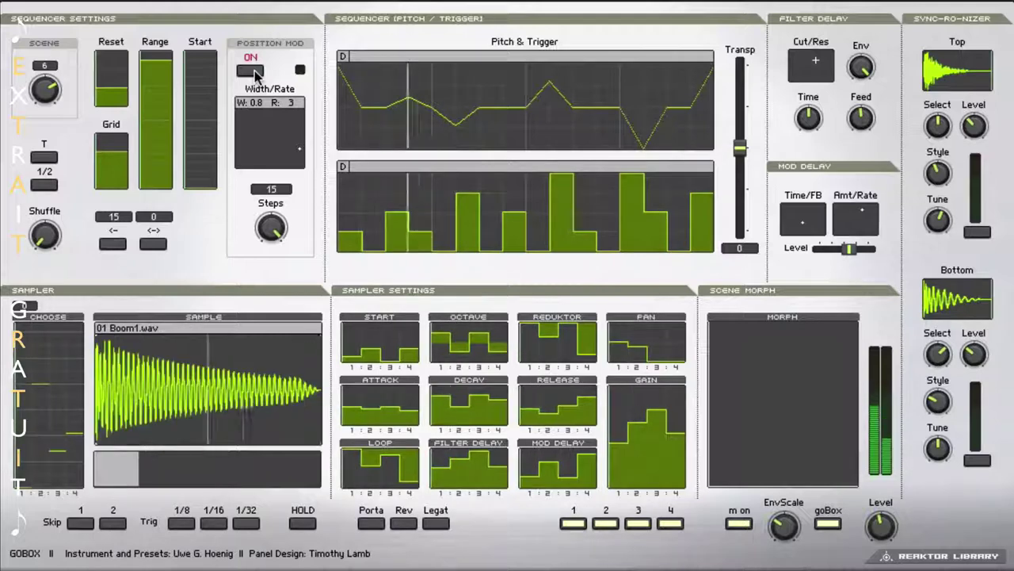
left_click(251, 71)
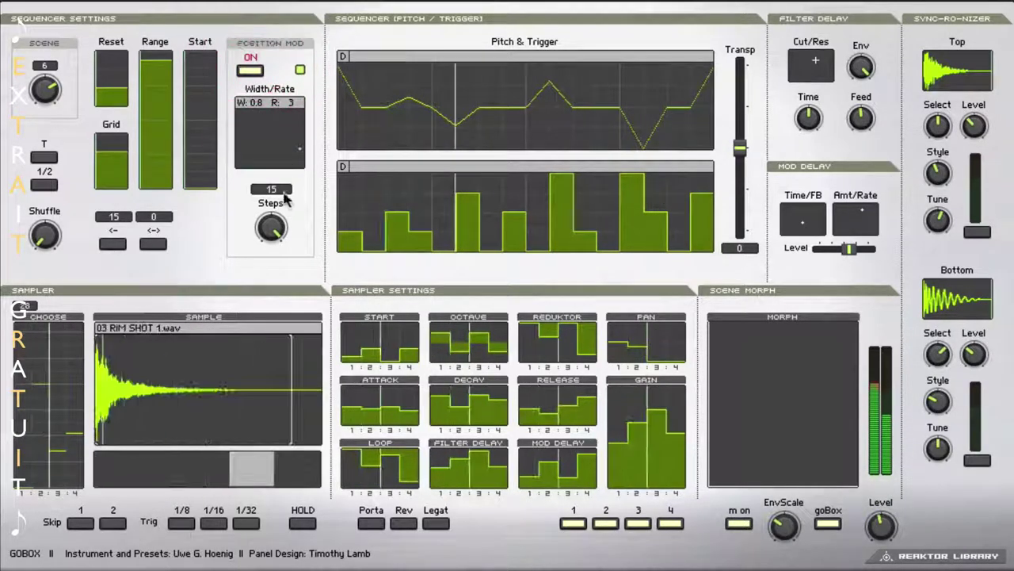
left_click_drag(278, 225, 298, 369)
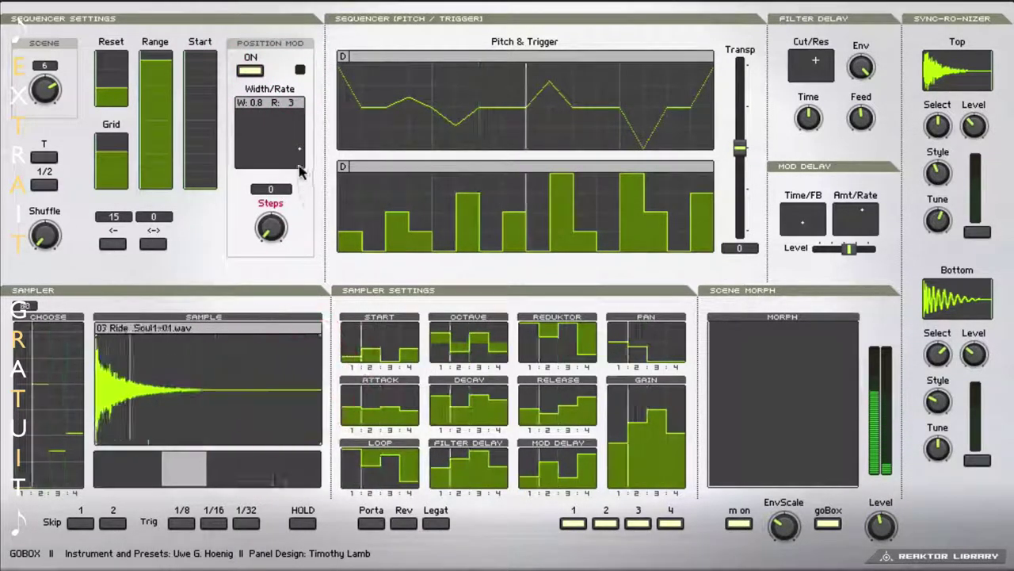
left_click_drag(299, 149, 282, 127)
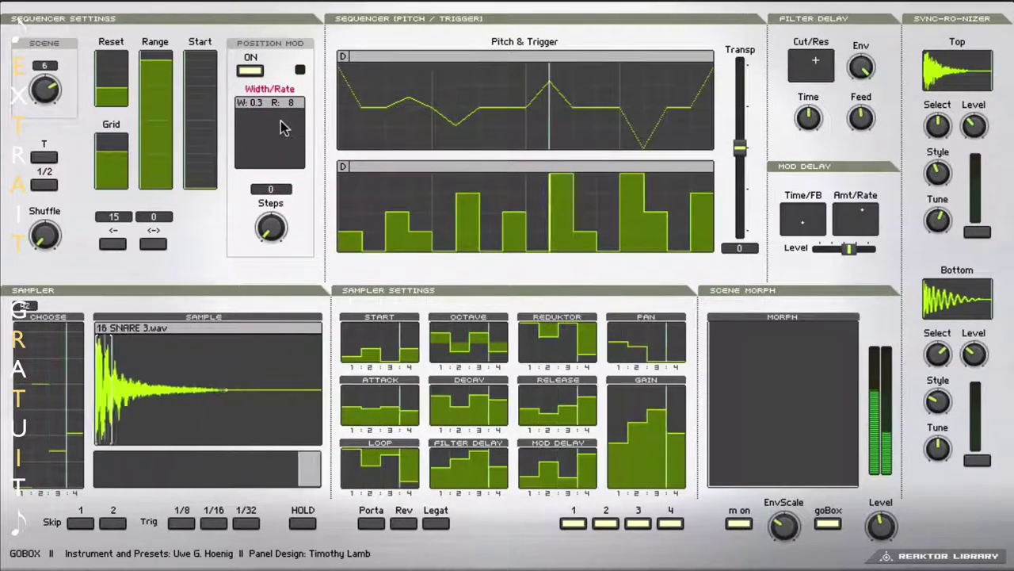
- Extend the sequencer's range to 16 steps and lower its reset value to minimum
left_click_drag(155, 72, 154, 38)
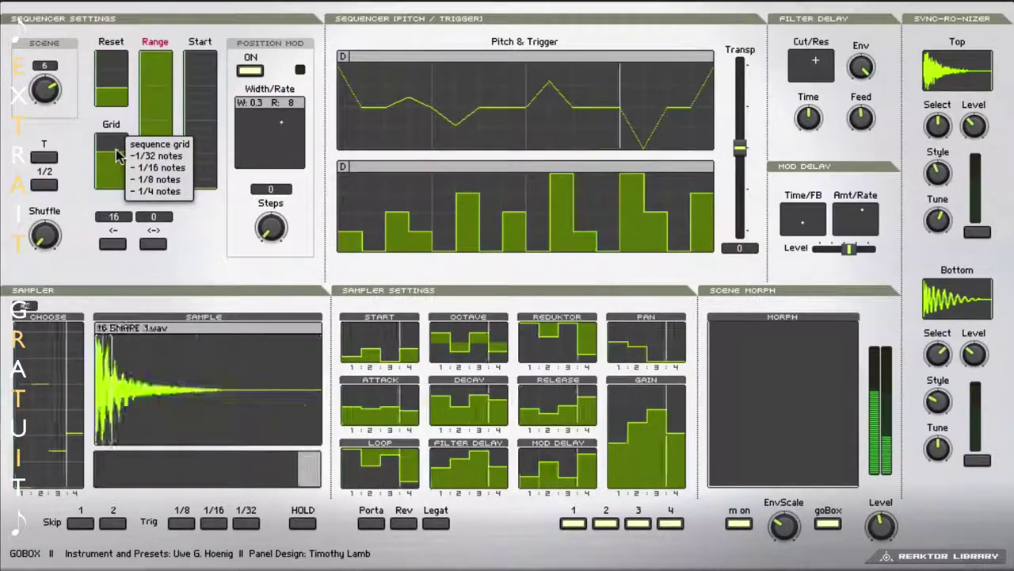
left_click_drag(118, 90, 119, 132)
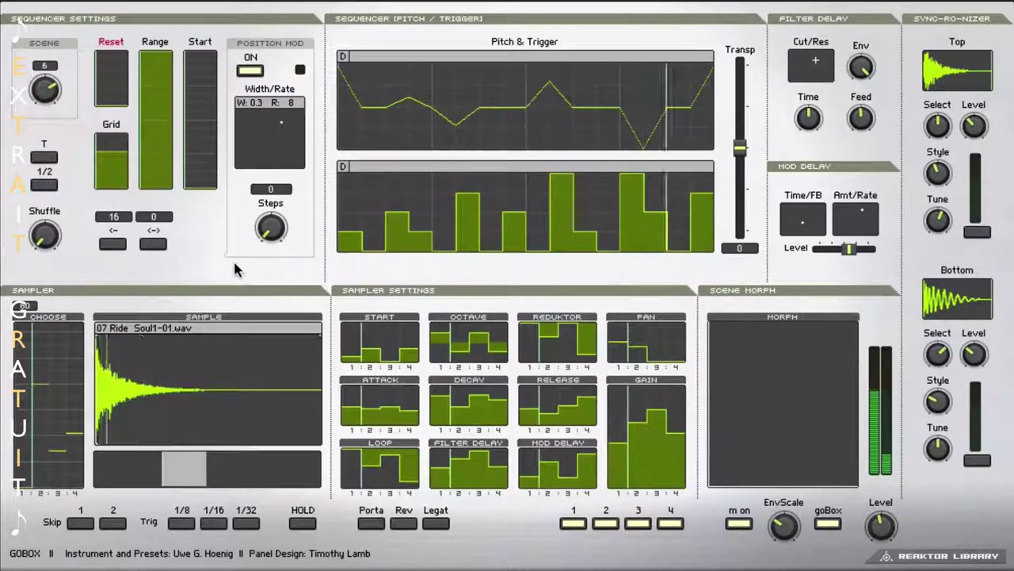
- Turn position modulation off, with its width at -0.4, rate at 8 and steps at 7
left_click_drag(284, 229, 269, 183)
left_click(252, 71)
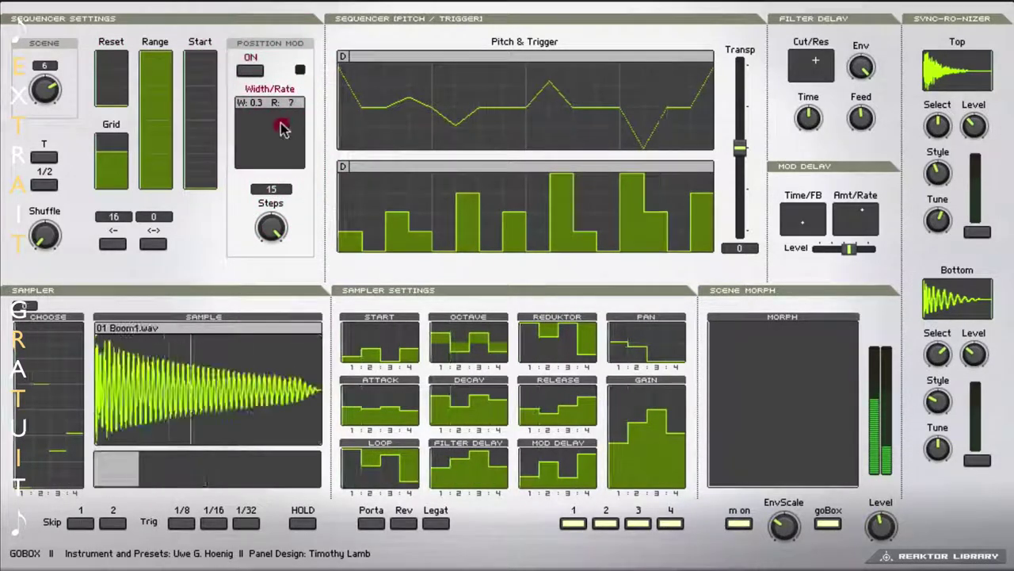
left_click_drag(283, 124, 261, 124)
left_click(273, 229)
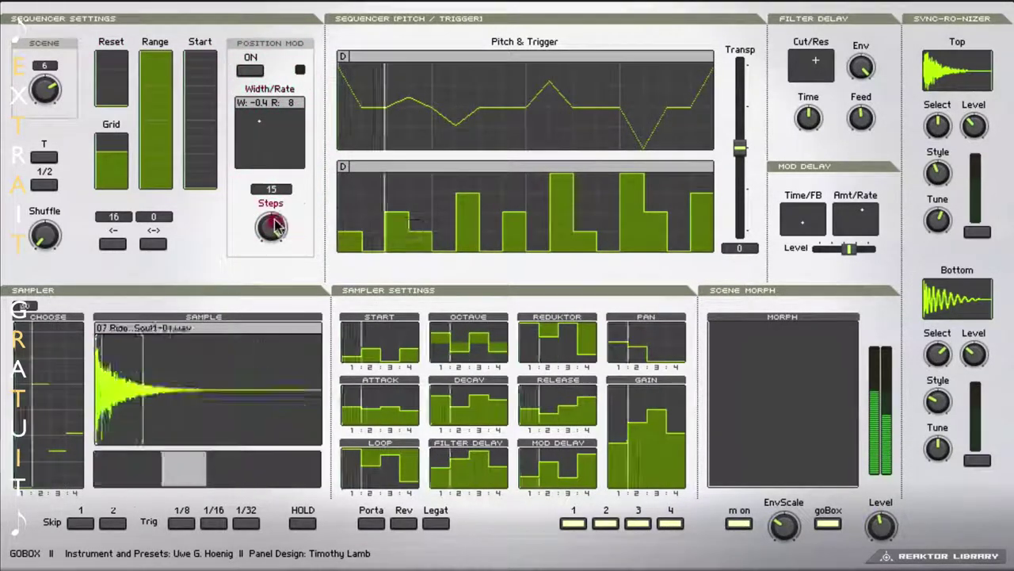
left_click_drag(275, 224, 288, 270)
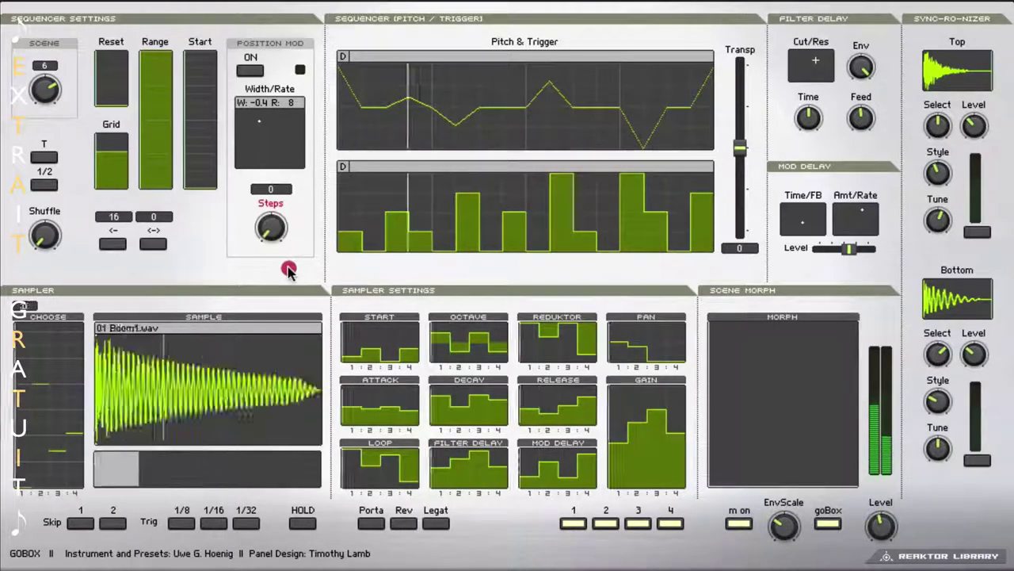
left_click_drag(289, 267, 287, 255)
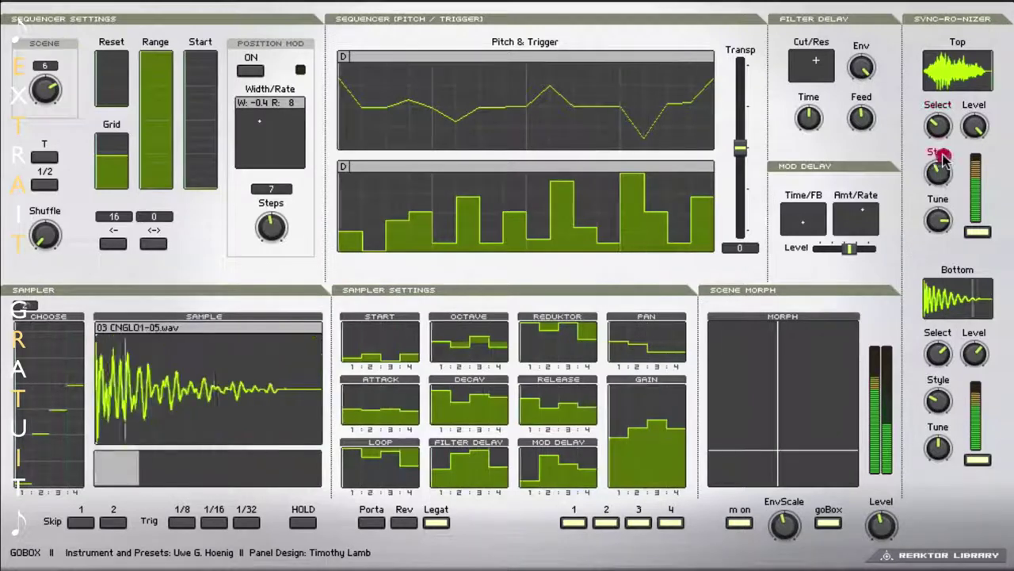
- Raise the top Sync-Ro-Nizer's tune to maximum and slightly increase the bottom one's level
left_click_drag(945, 160, 949, 141)
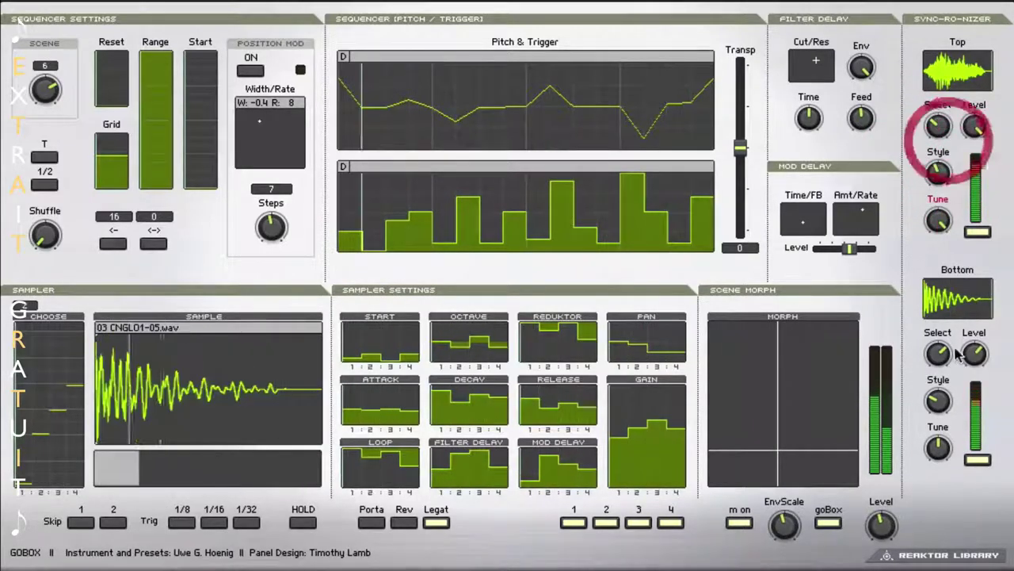
left_click_drag(974, 356, 970, 351)
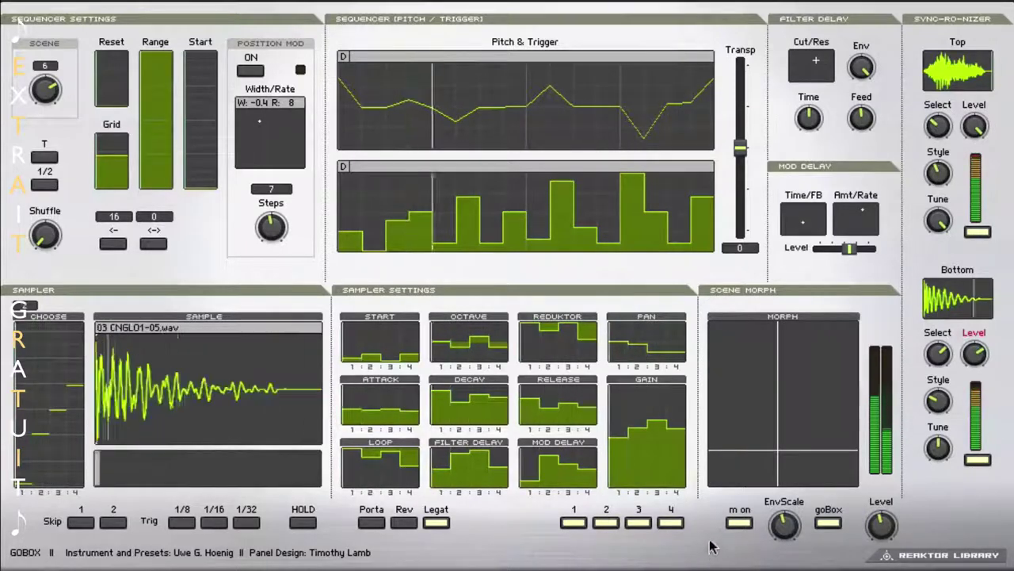
- Reshape the trigger sequence by raising steps 1, 12 and 16 and lowering steps 10 and 13 slightly
left_click(351, 179)
left_click(565, 198)
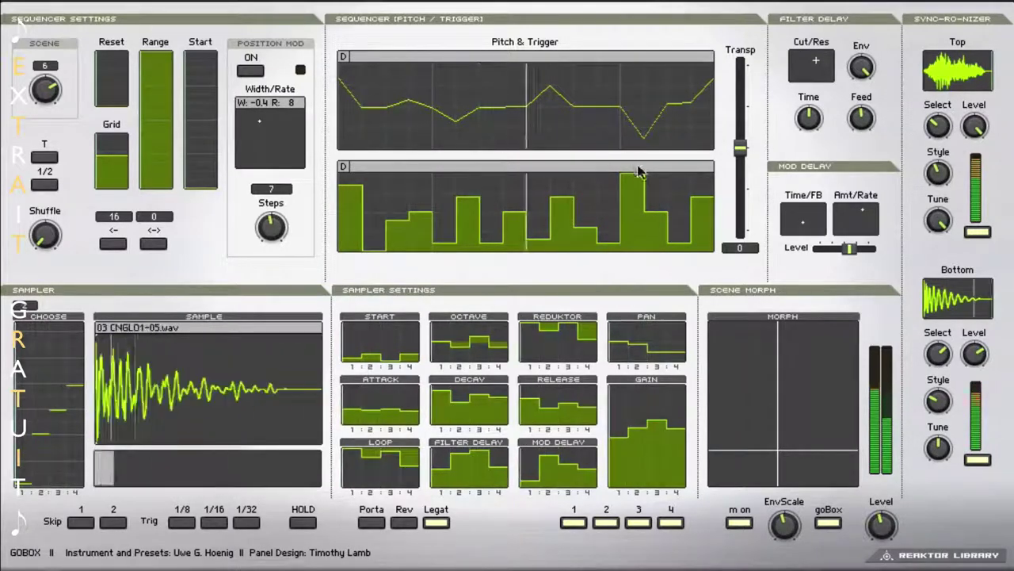
mouse_move(638, 168)
left_mouse_down()
mouse_move(638, 189)
mouse_move(626, 182)
left_mouse_up()
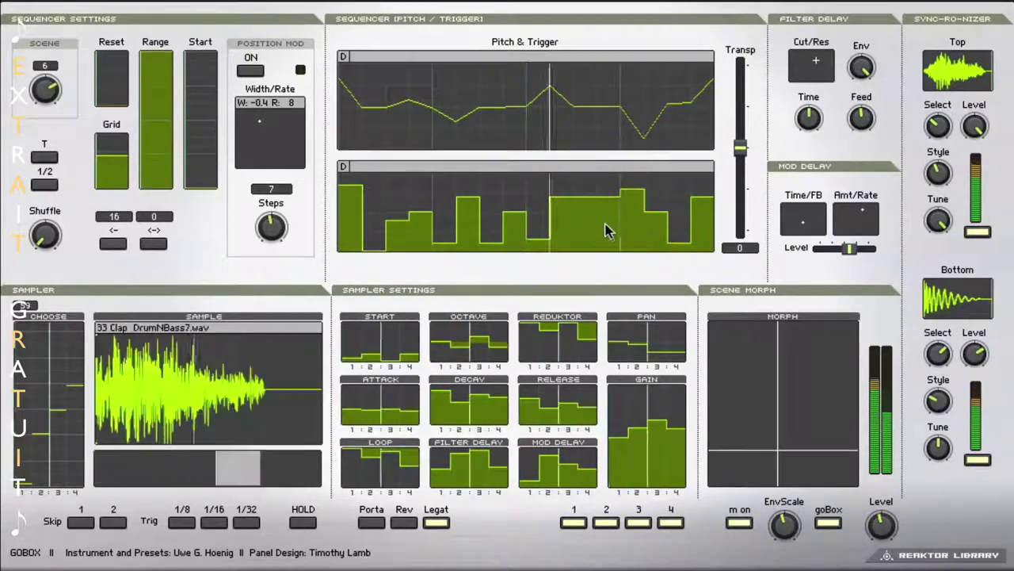
left_click_drag(595, 212, 593, 228)
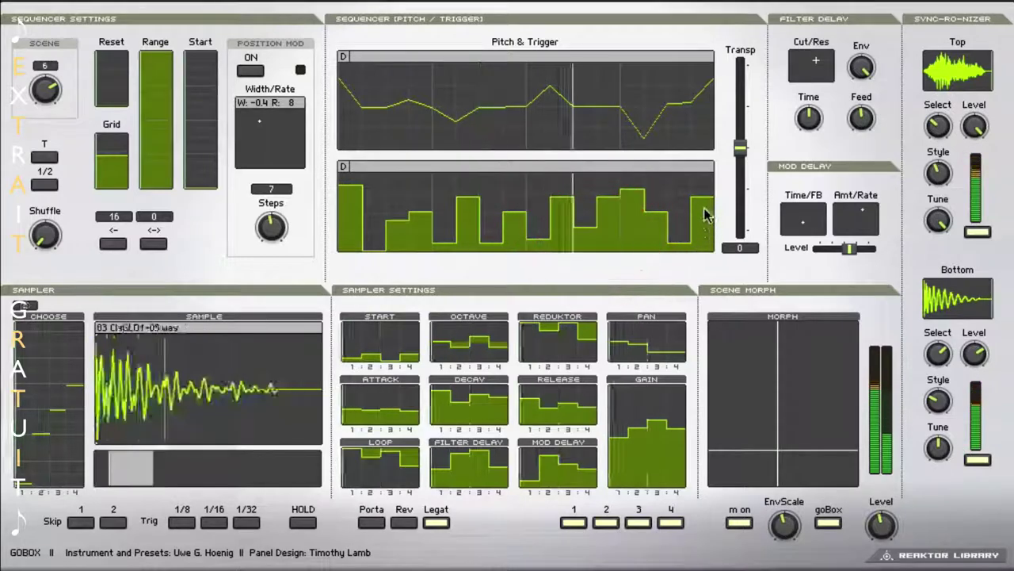
left_click_drag(707, 215, 702, 163)
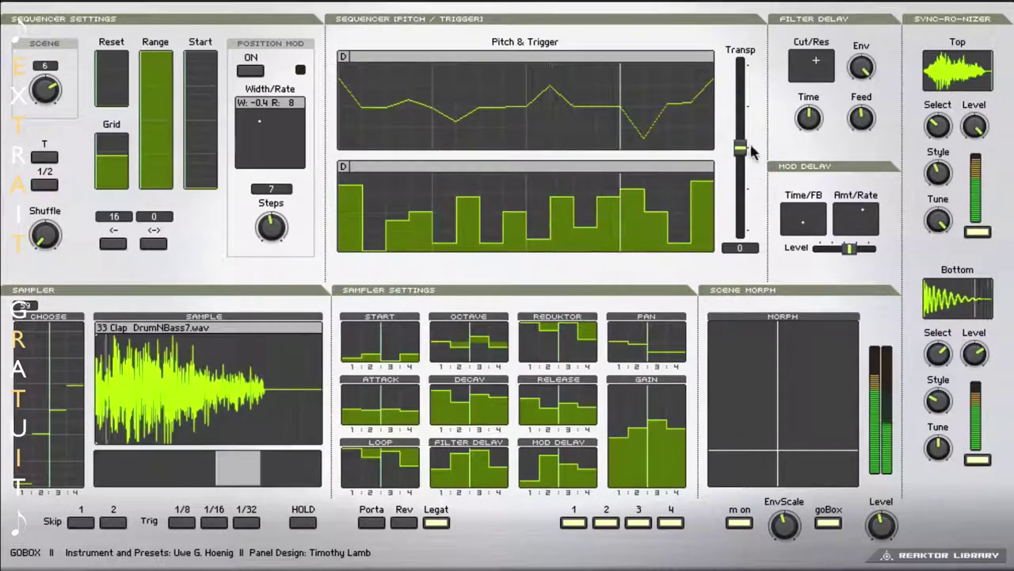
- Set the sequencer's transposition to 12 and switch off sampler slots 2, 3 and 4
left_click_drag(743, 143, 742, 129)
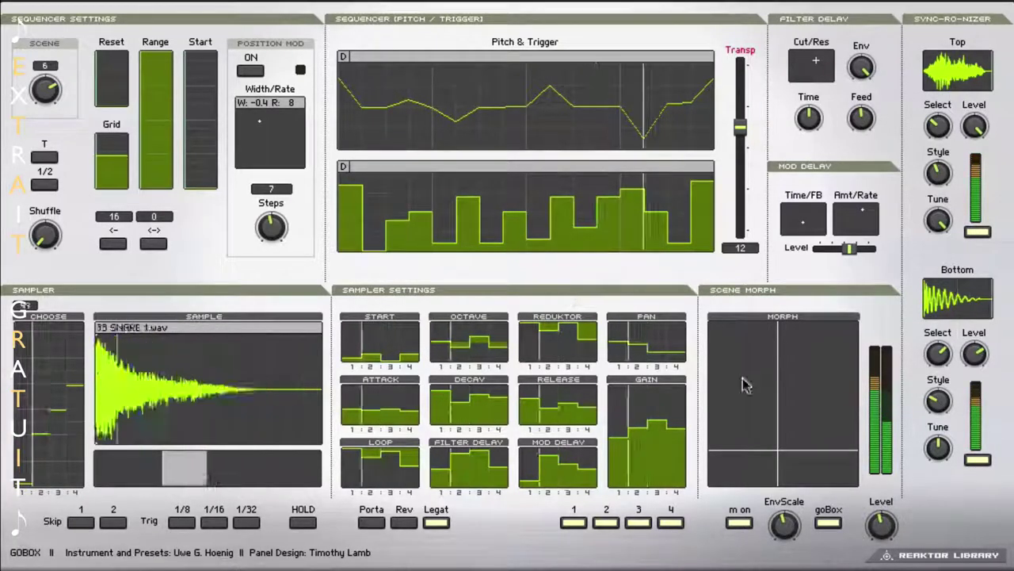
left_click(670, 522)
left_click(638, 522)
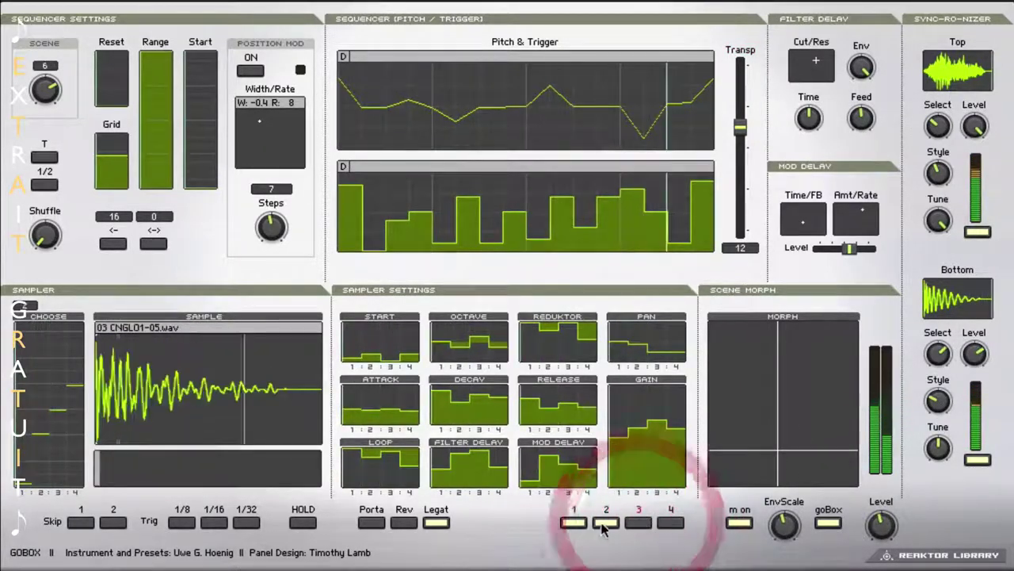
left_click(603, 522)
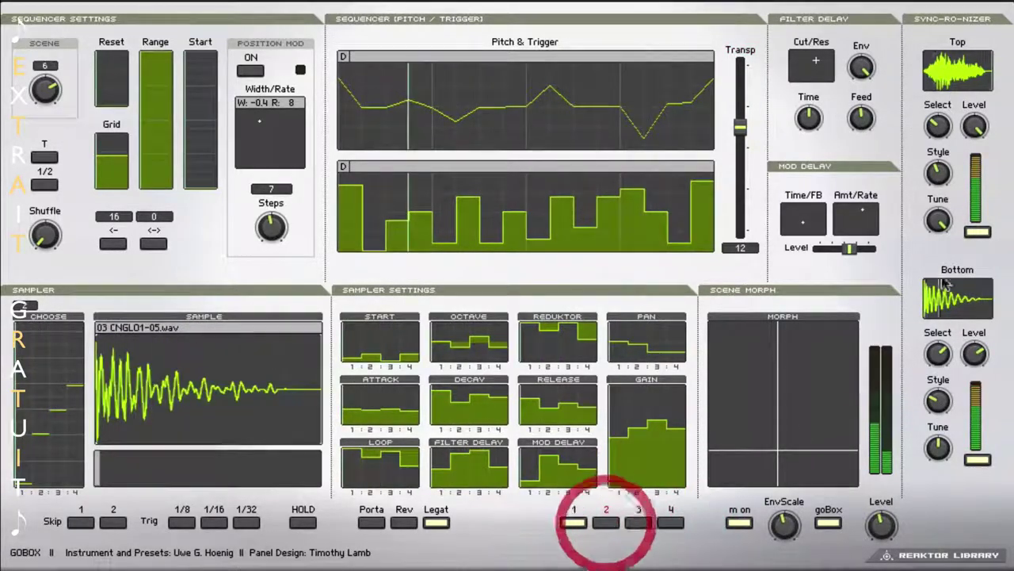
- Adjust the trigger sequence by raising step 5 slightly, lowering steps 1 and 8, and bringing step 13 to minimum
left_click(349, 184)
left_click(351, 124)
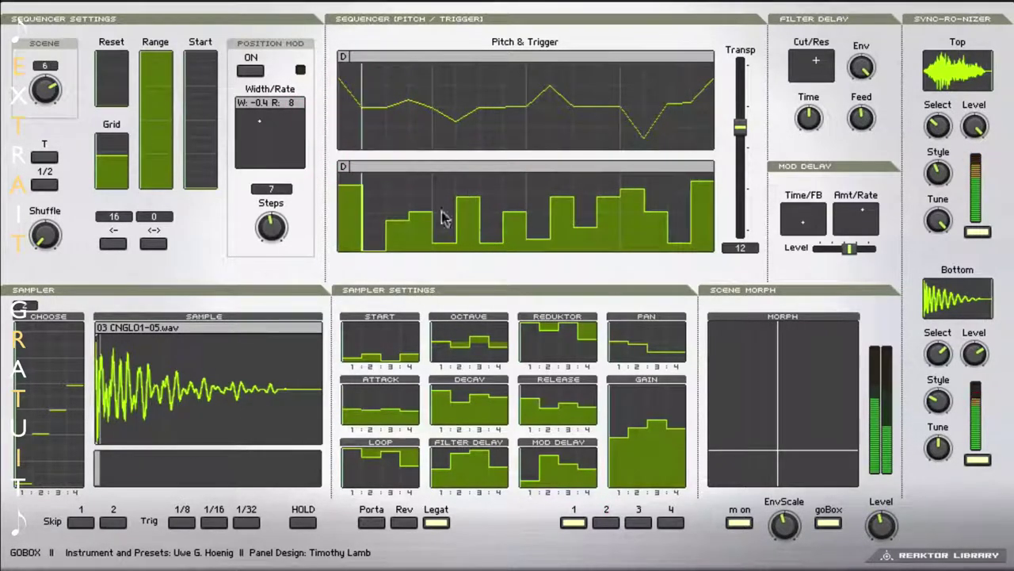
left_click_drag(443, 220, 452, 140)
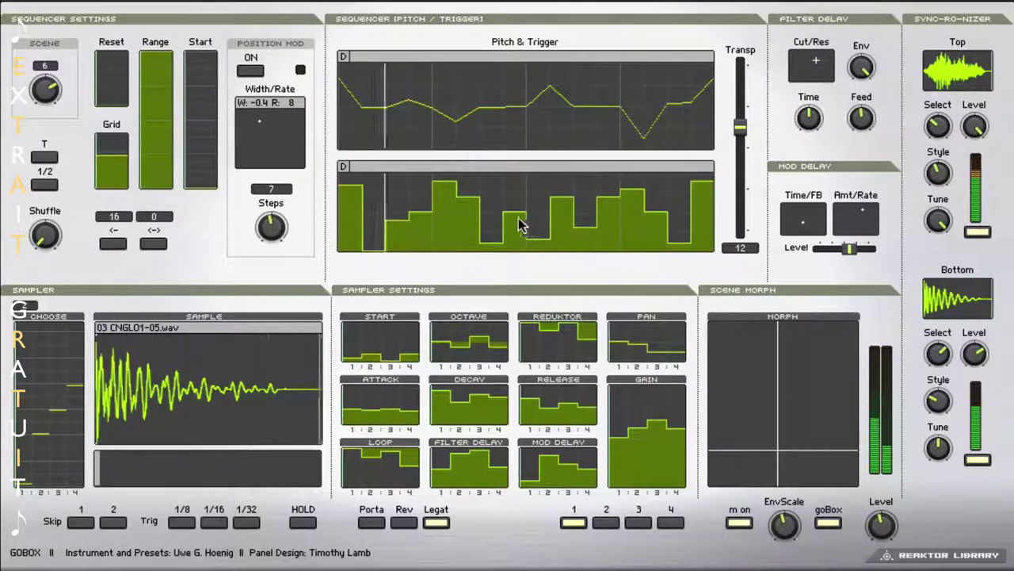
left_click(441, 226)
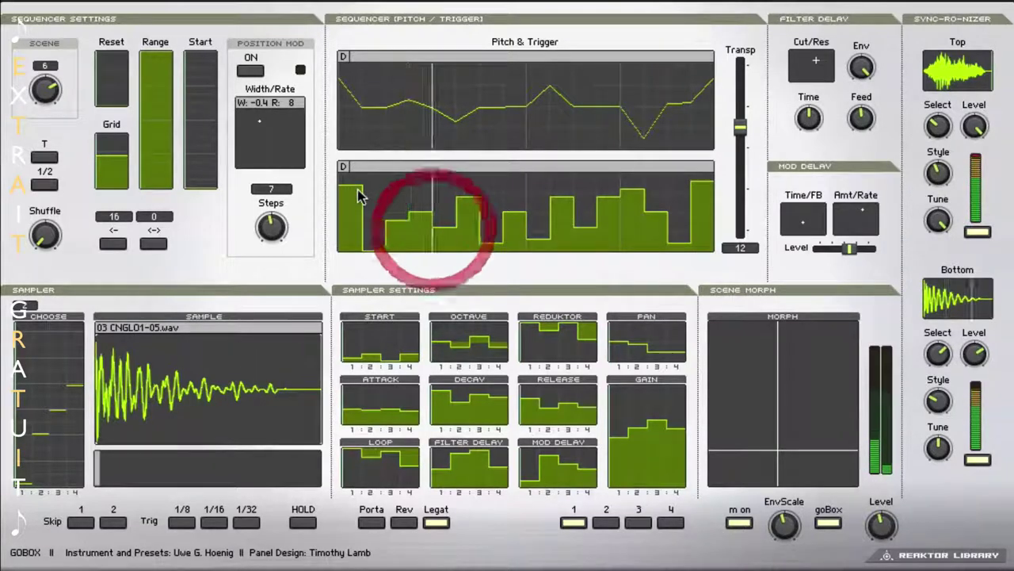
left_click_drag(359, 196, 360, 230)
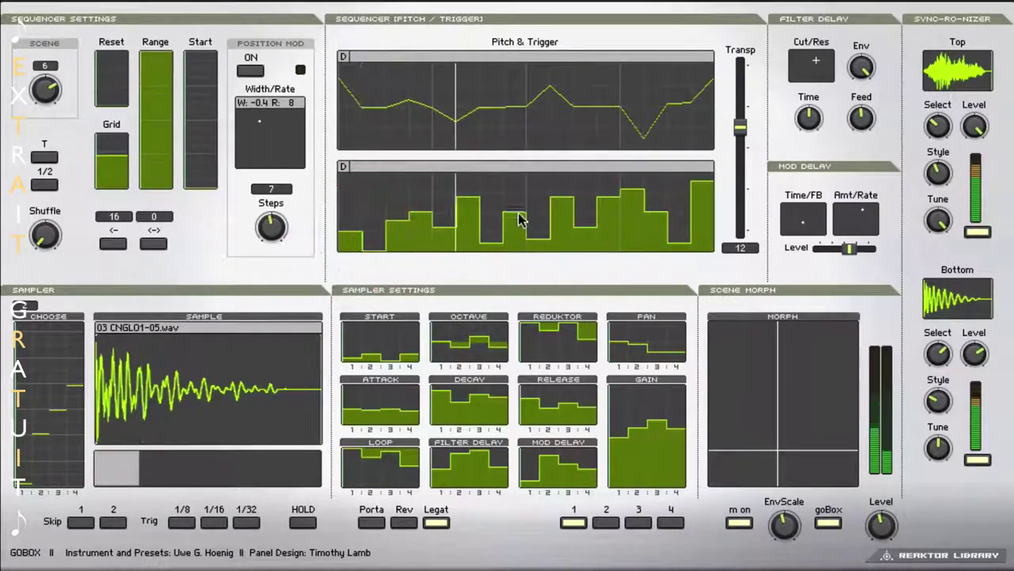
left_click_drag(520, 220, 522, 230)
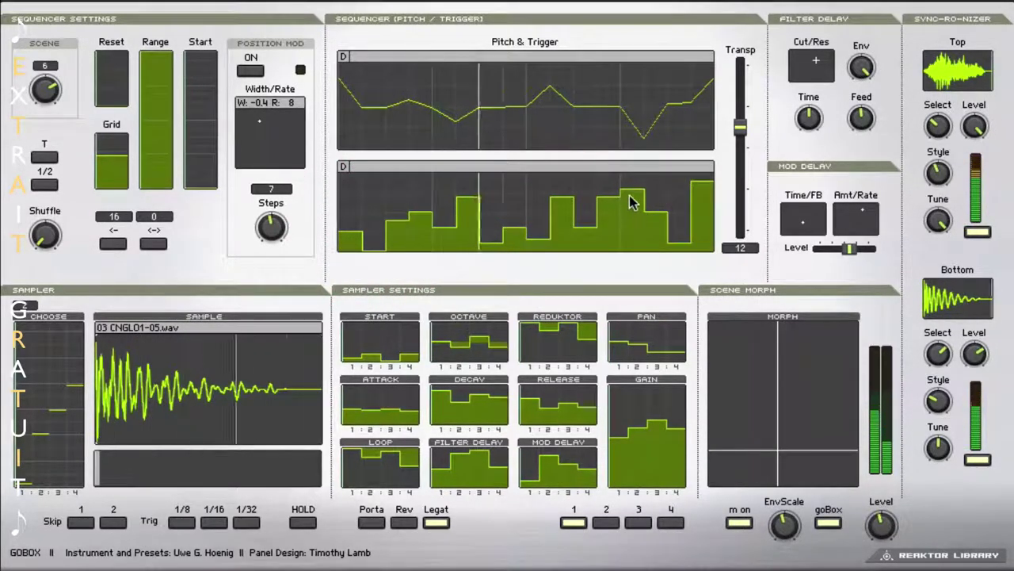
left_click_drag(632, 201, 634, 249)
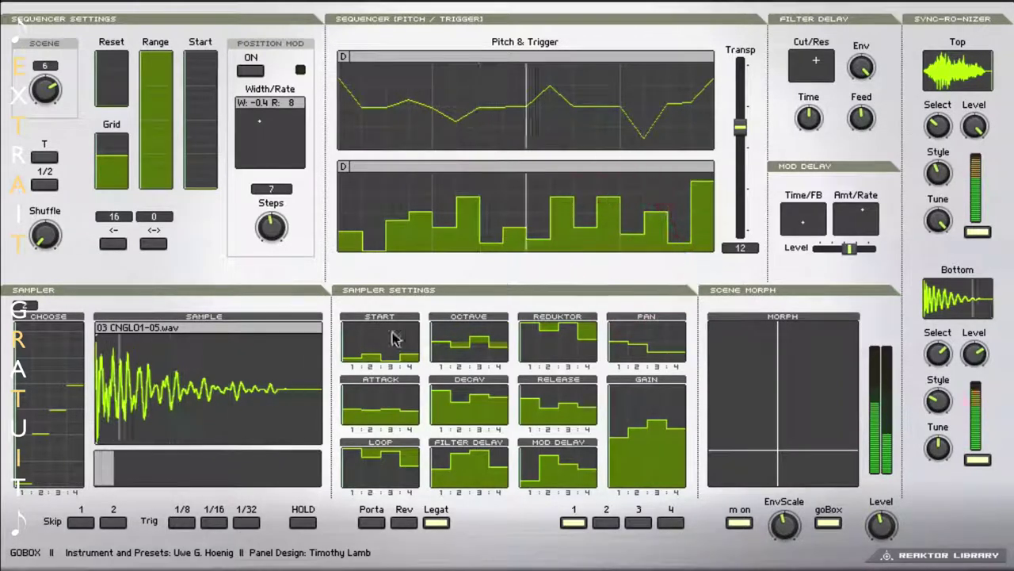
- Raise the first sampler slot's start and octave values
left_click_drag(348, 350, 345, 350)
left_click_drag(438, 342, 442, 309)
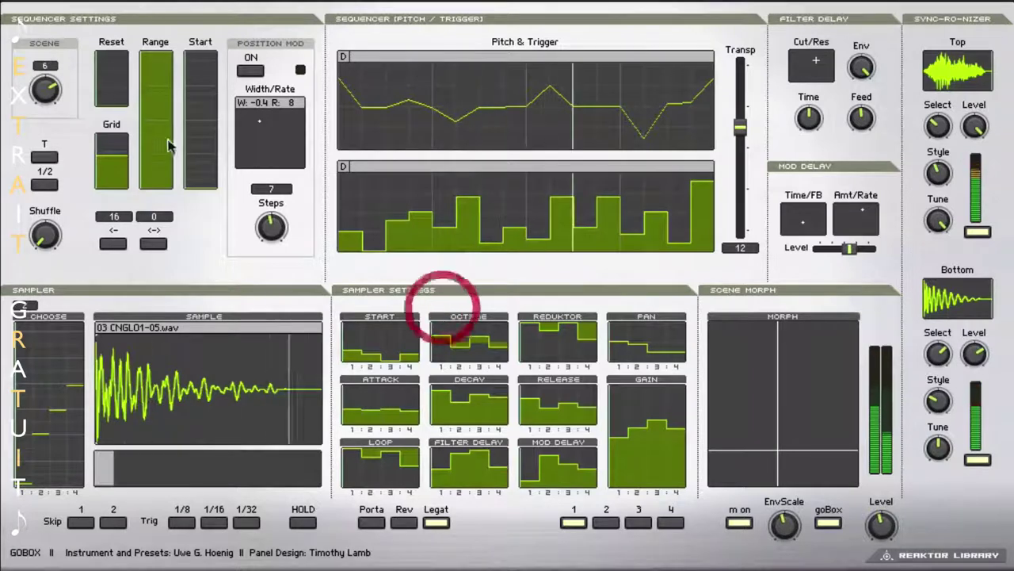
- Lower the sequencer grid value and reduce the attack, decay and release of the first sample slot
left_click_drag(109, 158, 107, 163)
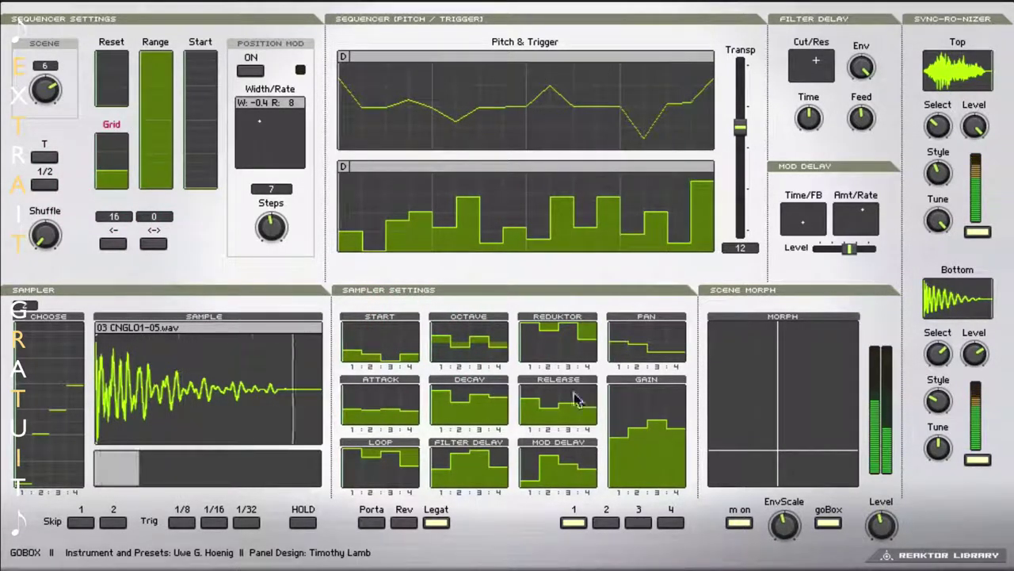
left_click(351, 416)
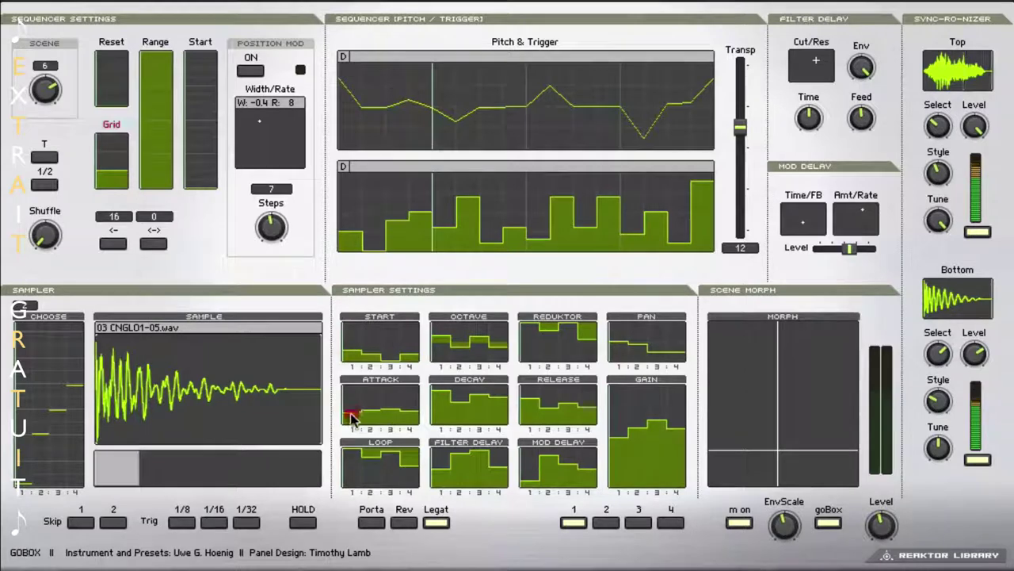
left_click(446, 407)
left_click(527, 412)
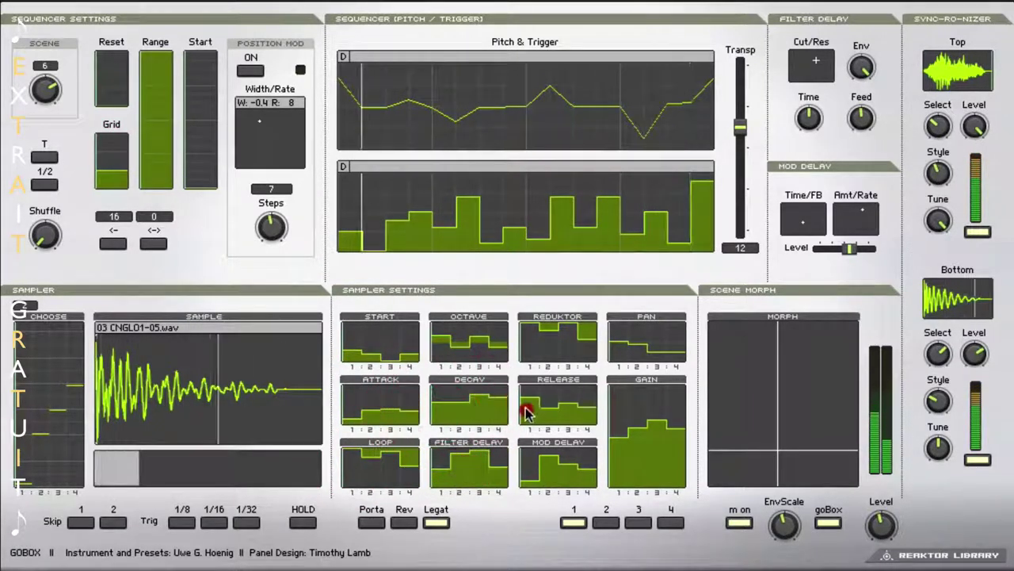
- Shift the first sample slot's loop value down and readjust its gain to about the second slot's level
left_click(611, 418)
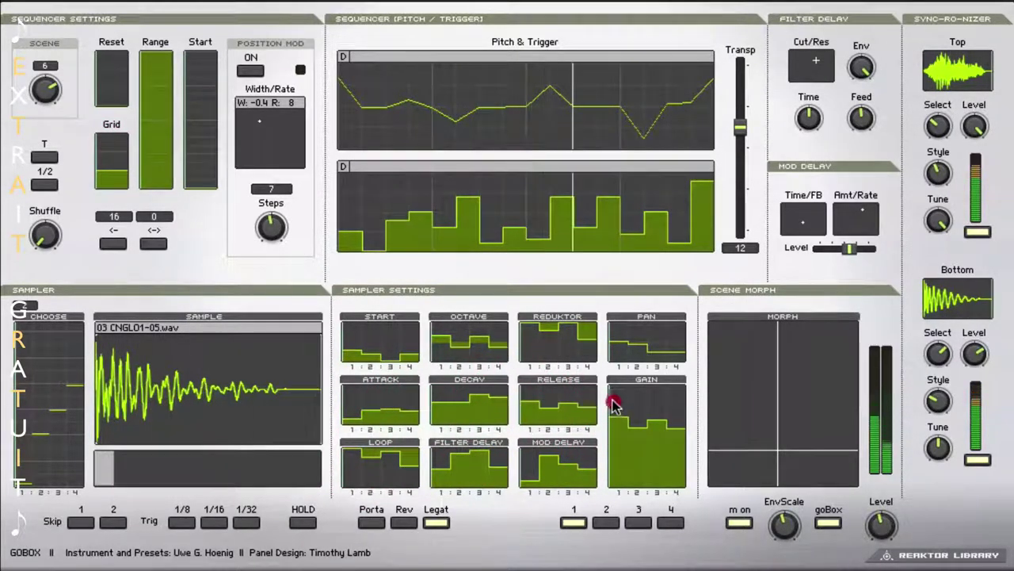
left_click_drag(615, 404, 607, 385)
left_click(349, 458)
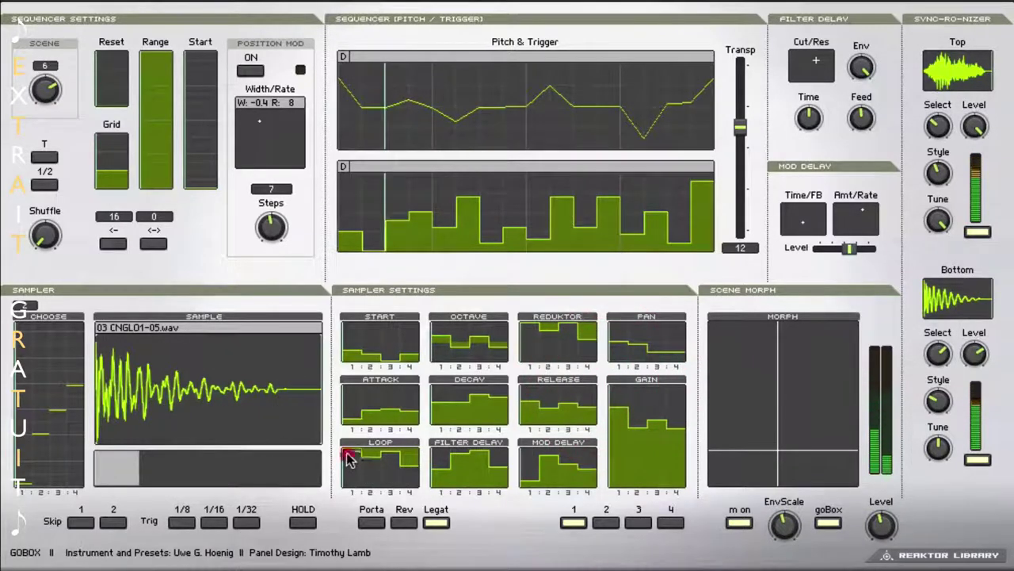
left_click_drag(349, 458, 346, 478)
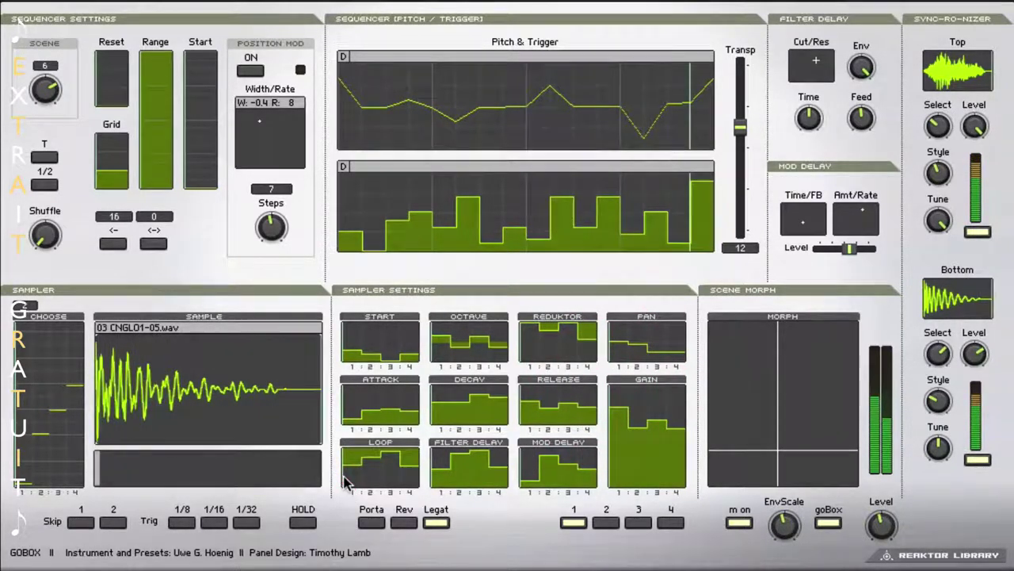
left_click(617, 425)
left_click(621, 429)
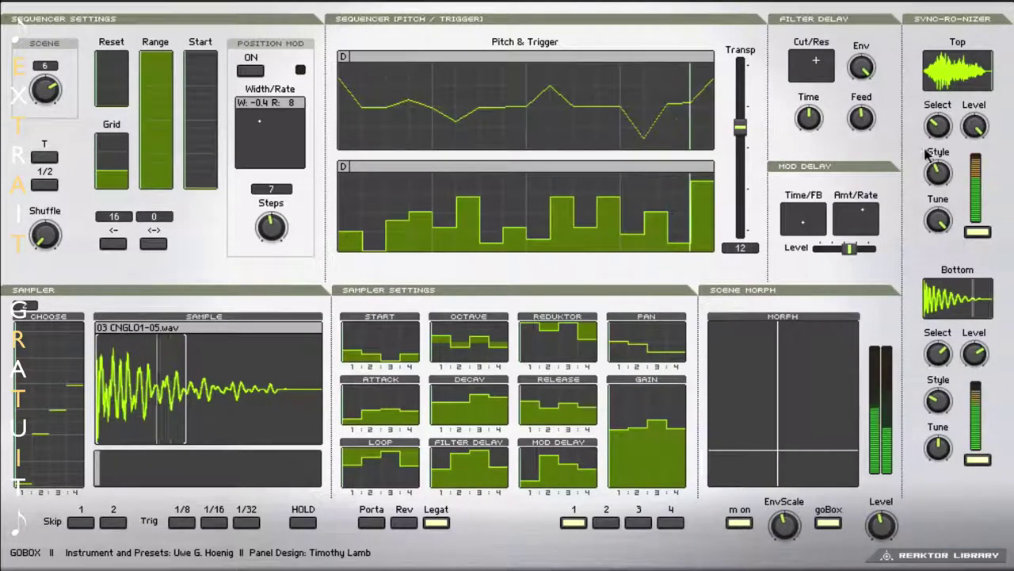
- Raise the second step of the trigger sequence to the third step's height, and increase the second sample slot's gain and decay
left_click(376, 220)
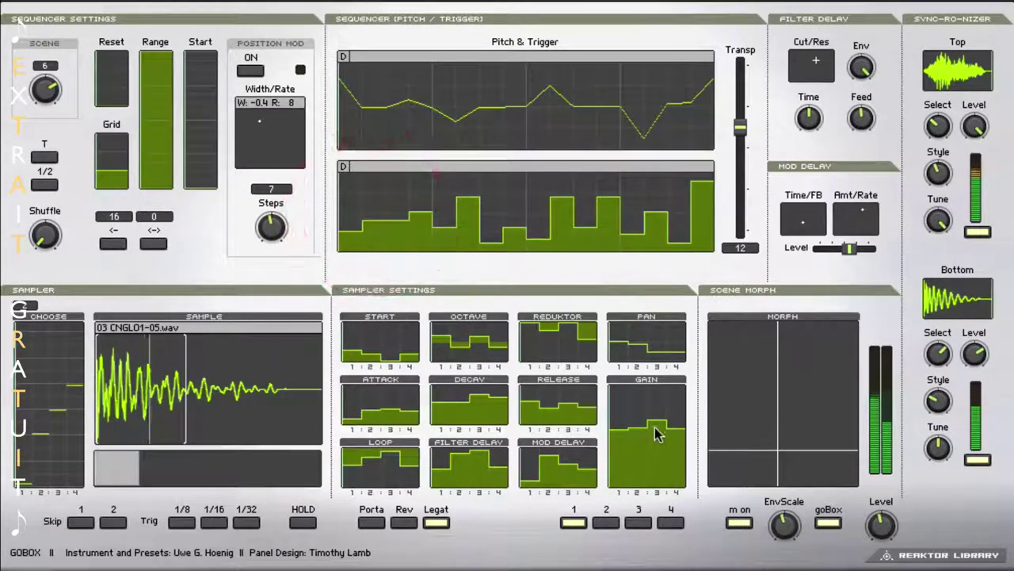
left_click_drag(636, 412, 634, 385)
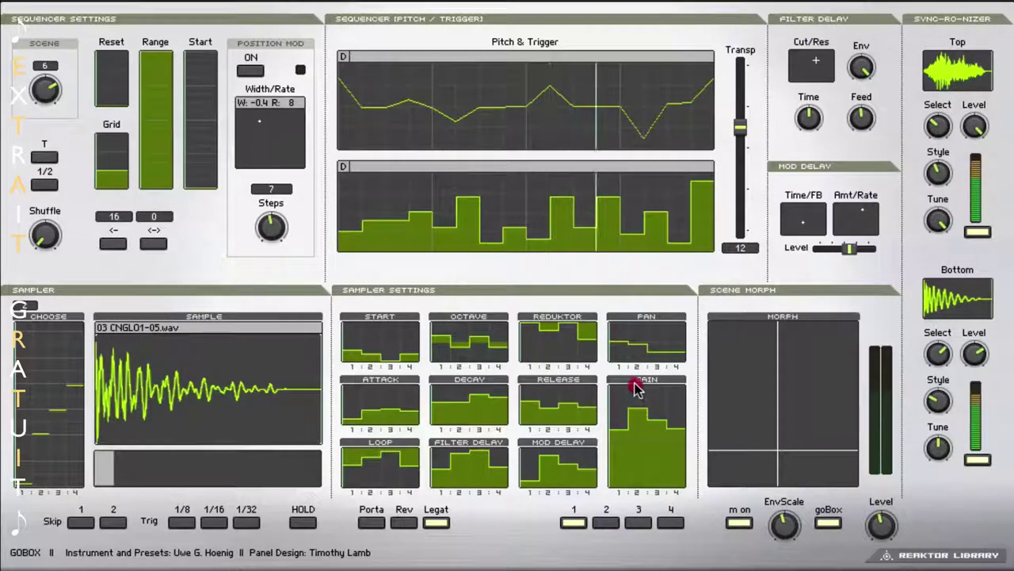
left_click(456, 393)
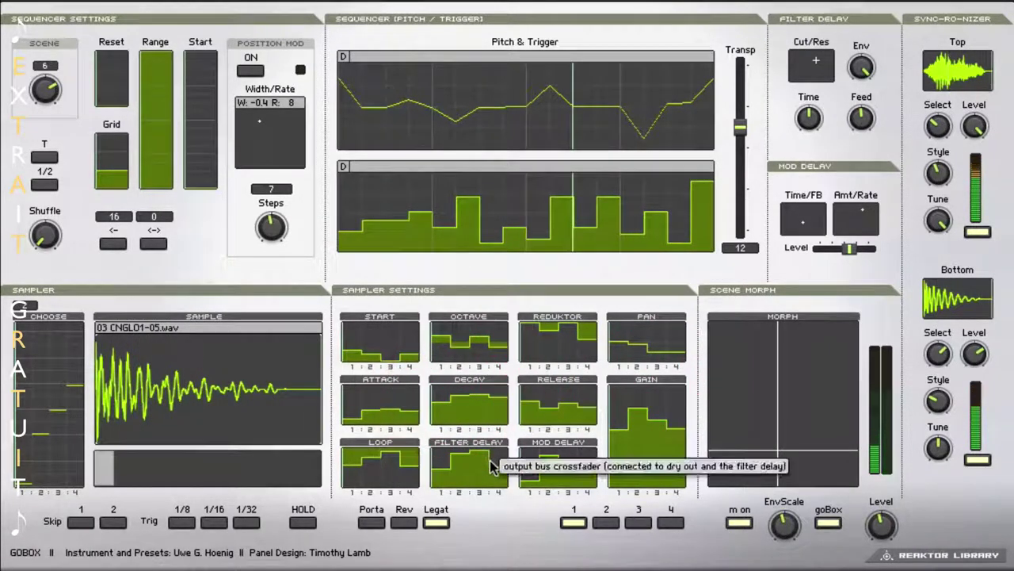
left_click(546, 448)
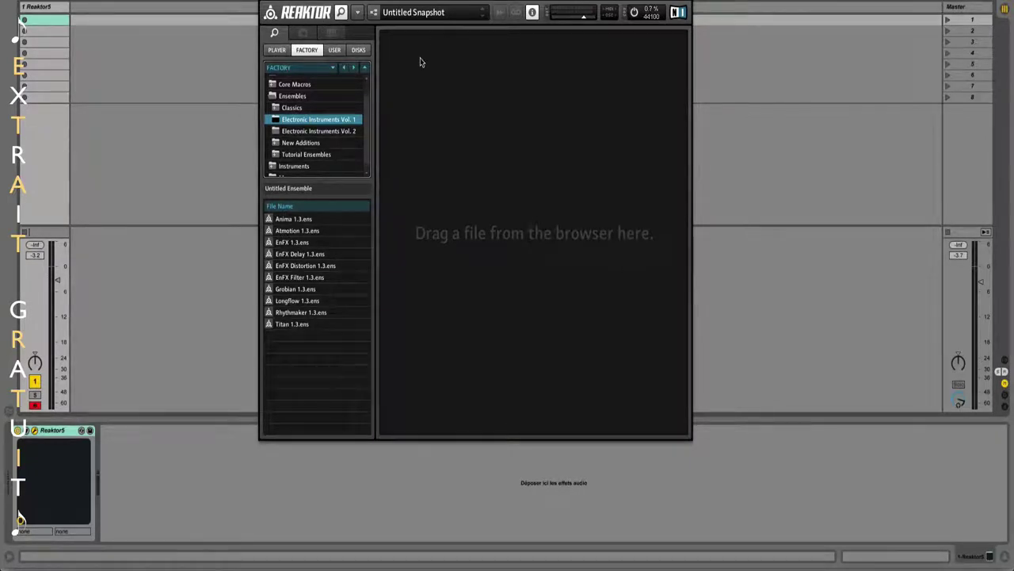
- Create a new ensemble and hide the side pane
left_click(358, 13)
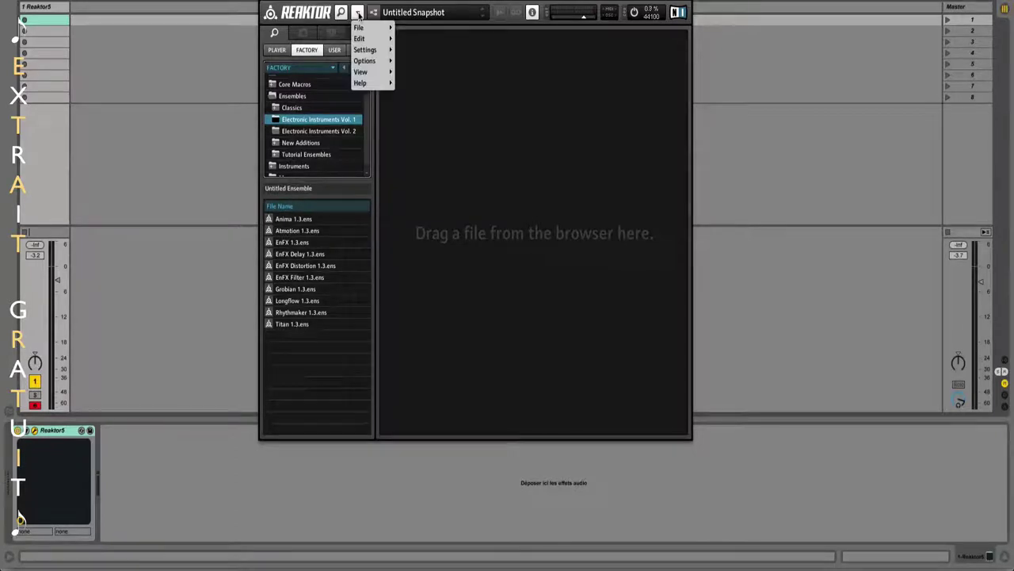
mouse_move(359, 28)
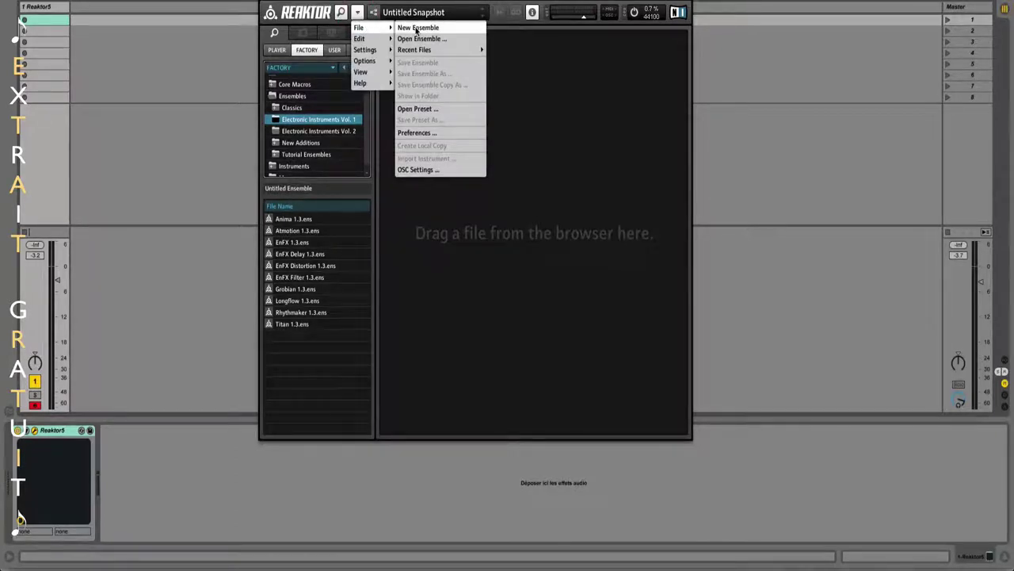
left_click(416, 28)
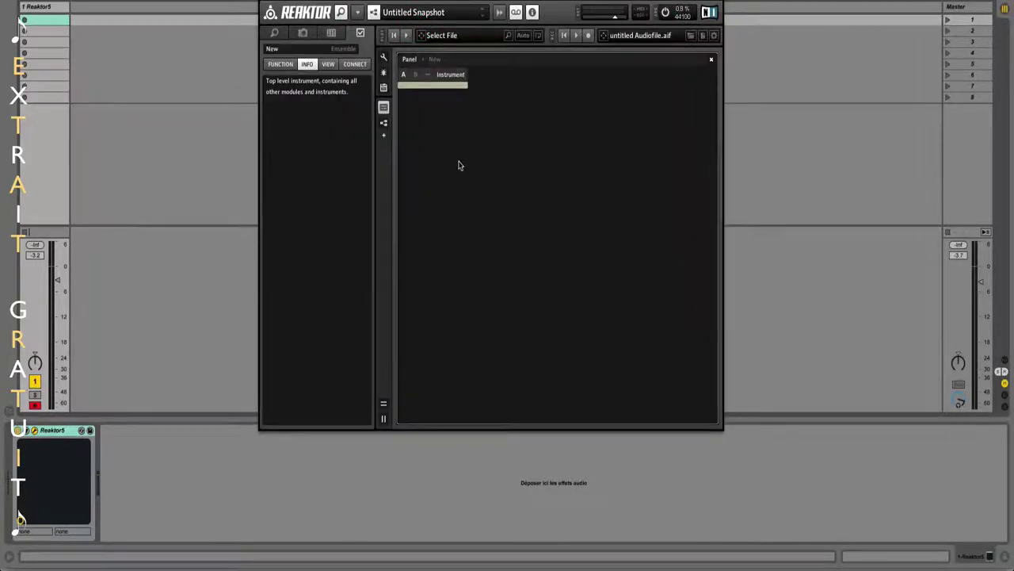
left_click(341, 11)
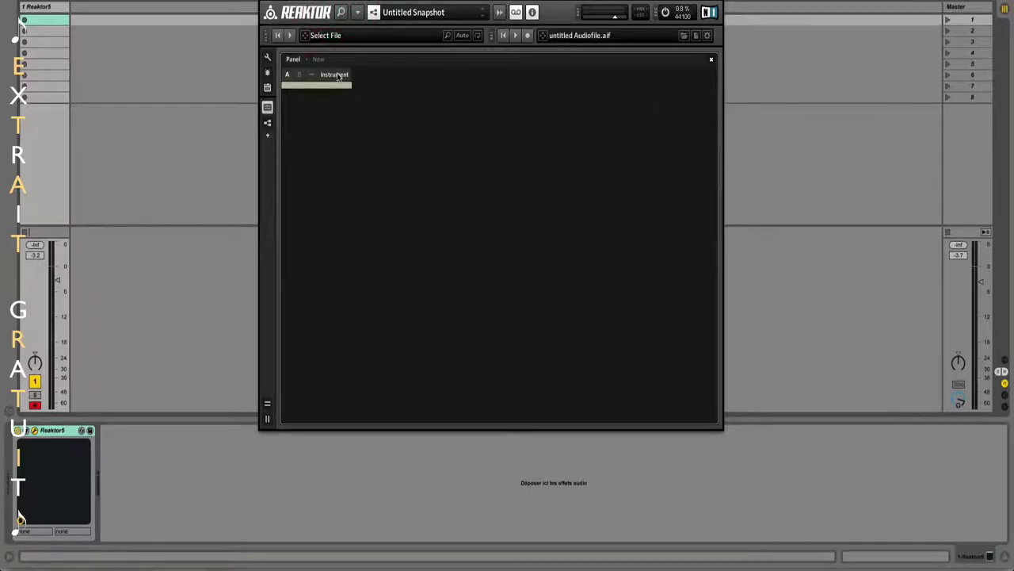
- Open the new ensemble's structure and enter the internal structure of its Instrument
mouse_move(337, 76)
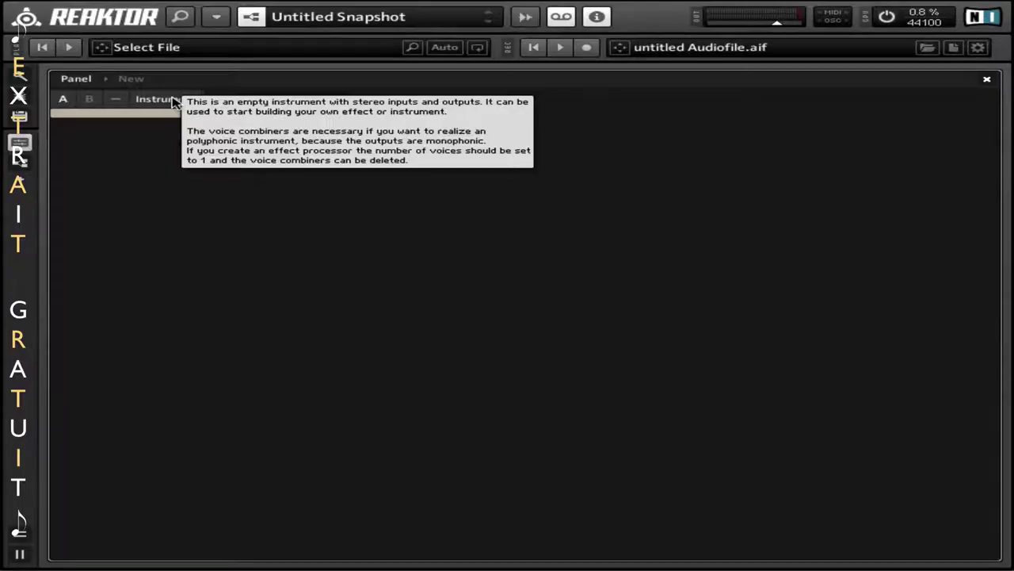
left_click(132, 78)
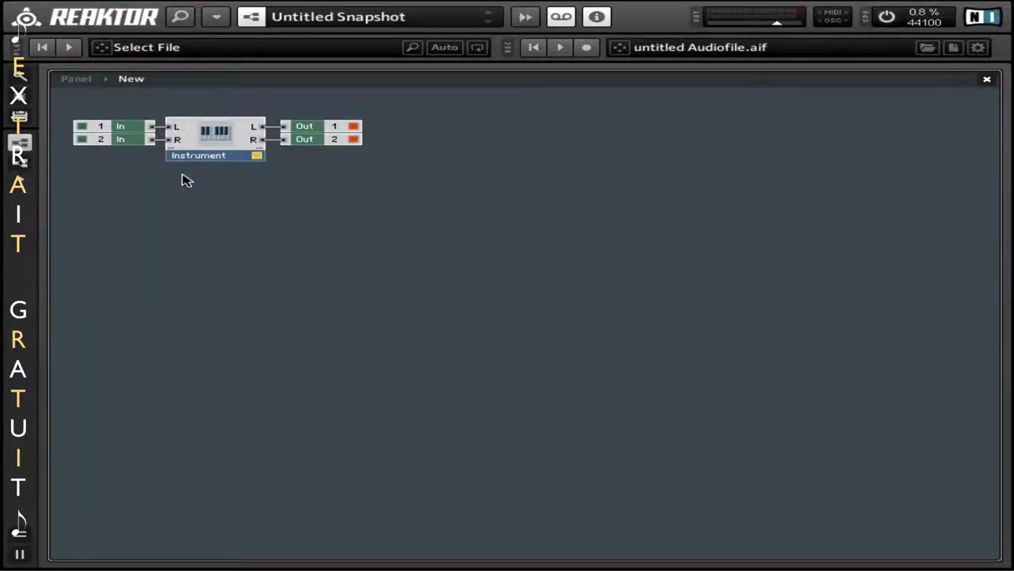
double_click(221, 136)
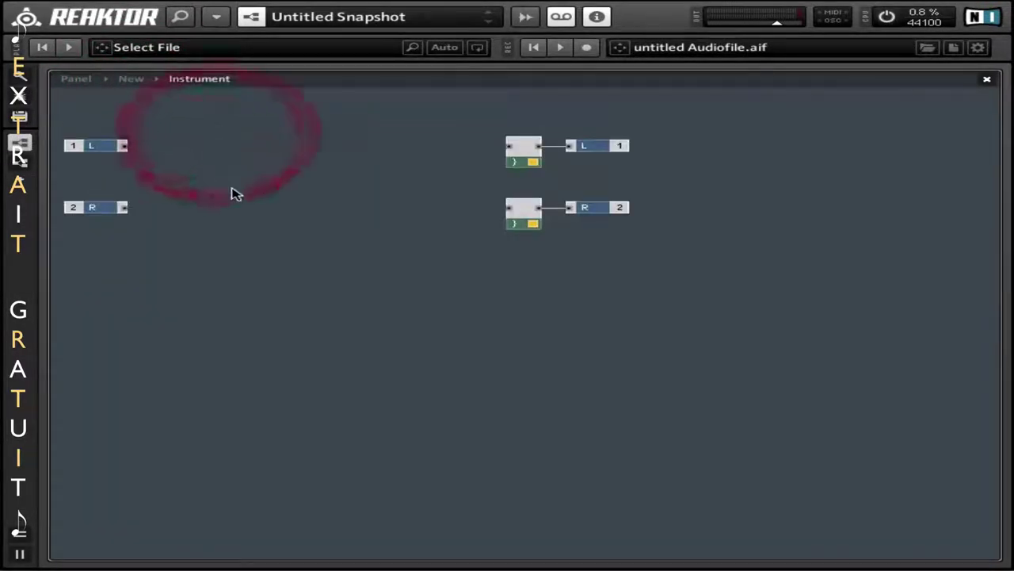
- Move both voice combiners and the L and R outputs to the far right of the structure, and create a local copy
left_click_drag(448, 129, 640, 288)
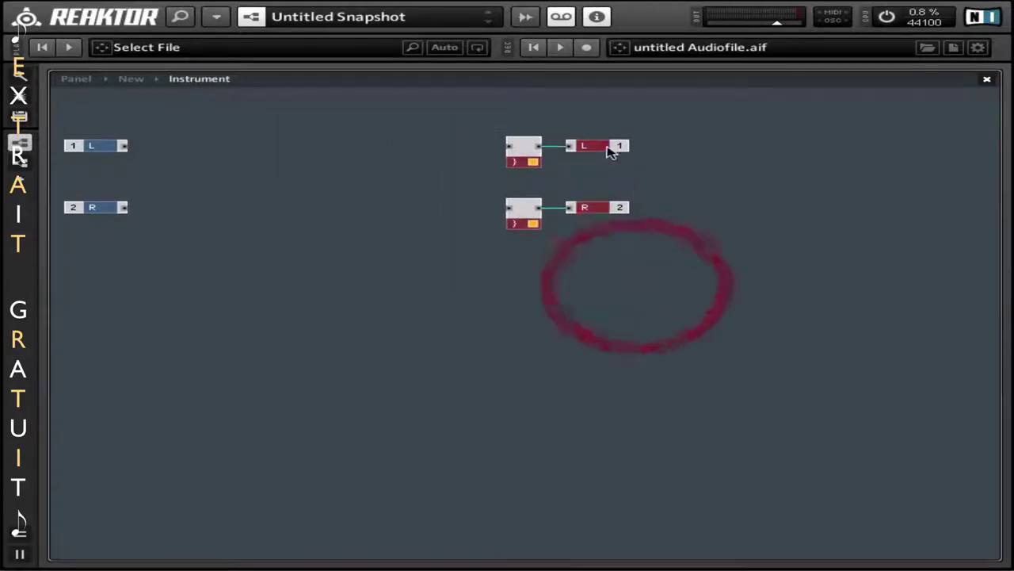
left_click_drag(613, 150, 934, 155)
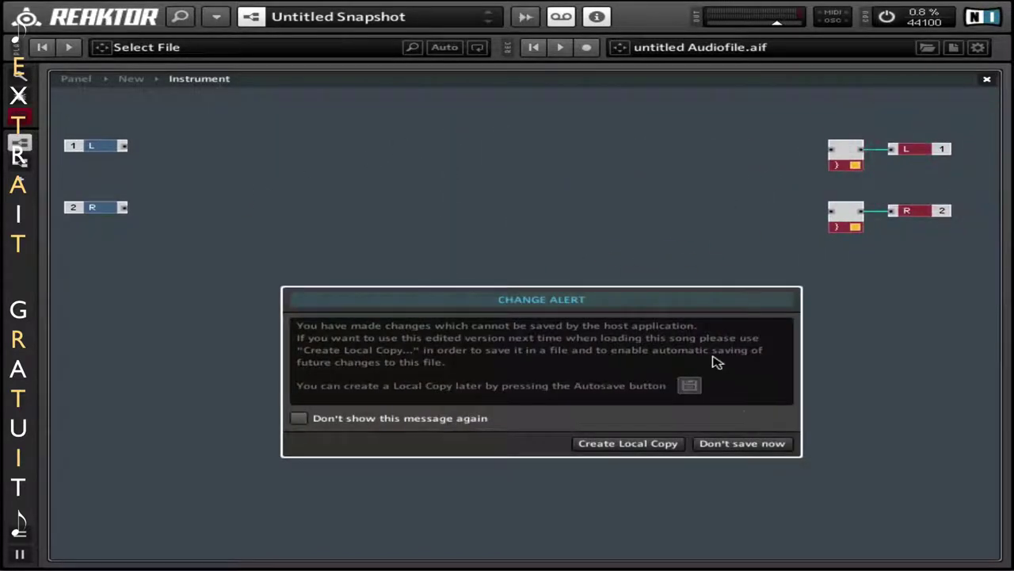
left_click(657, 443)
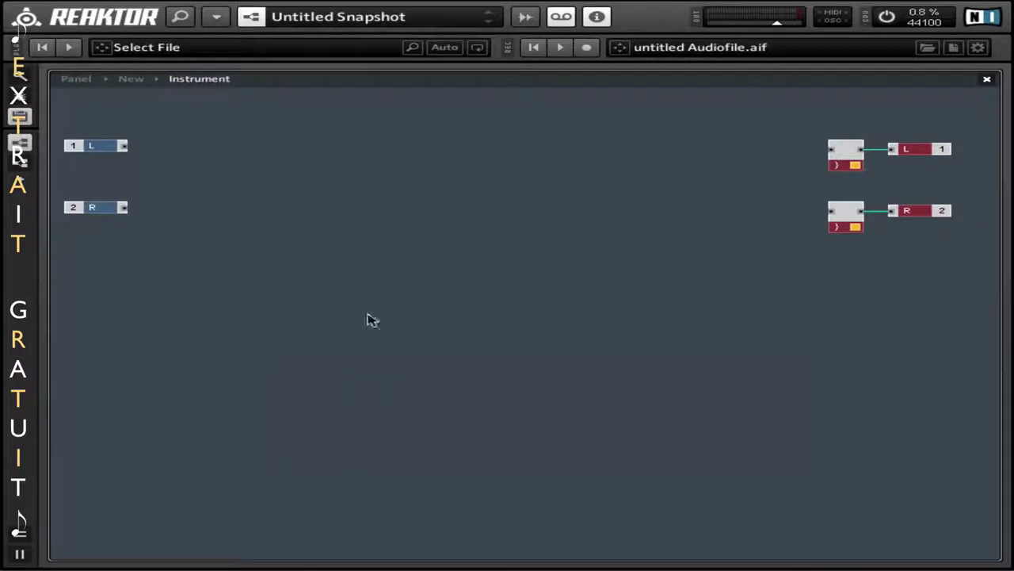
right_click(296, 156)
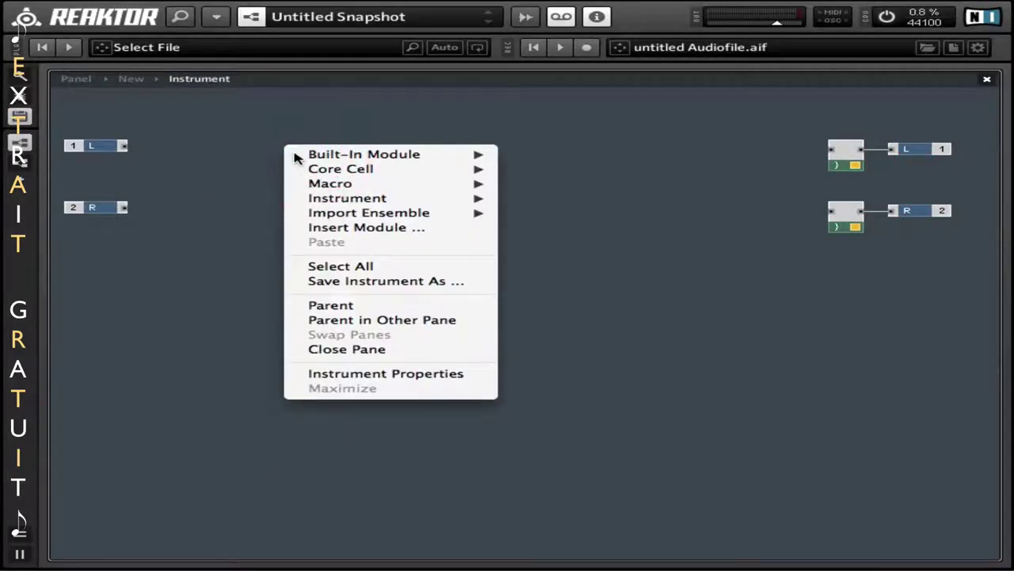
mouse_move(331, 155)
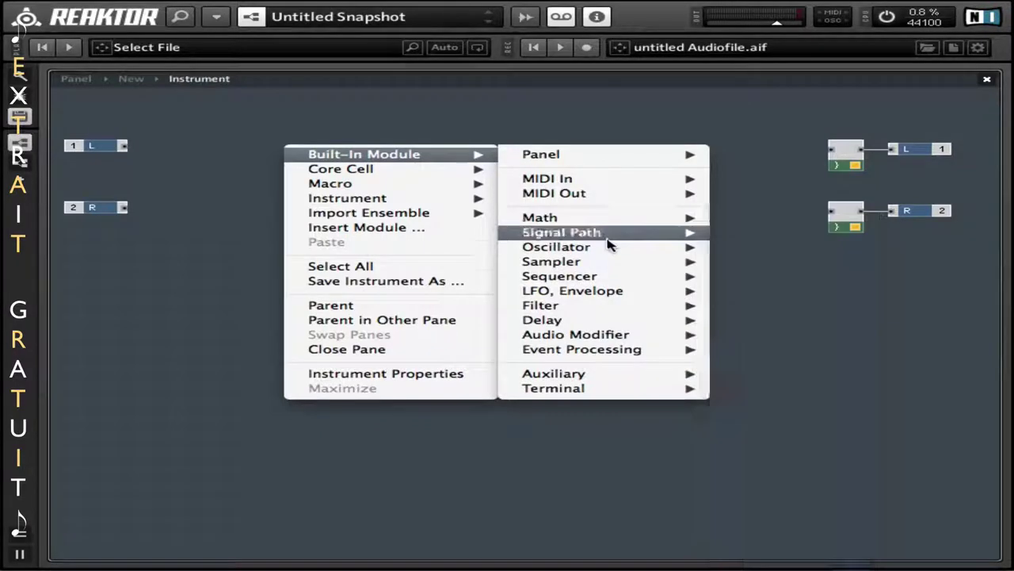
mouse_move(606, 263)
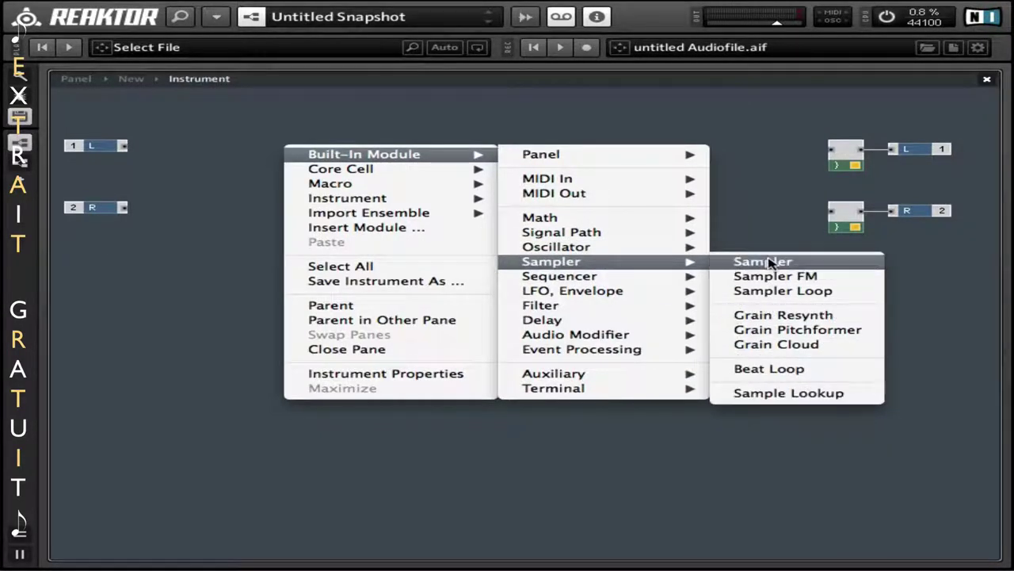
left_click(256, 224)
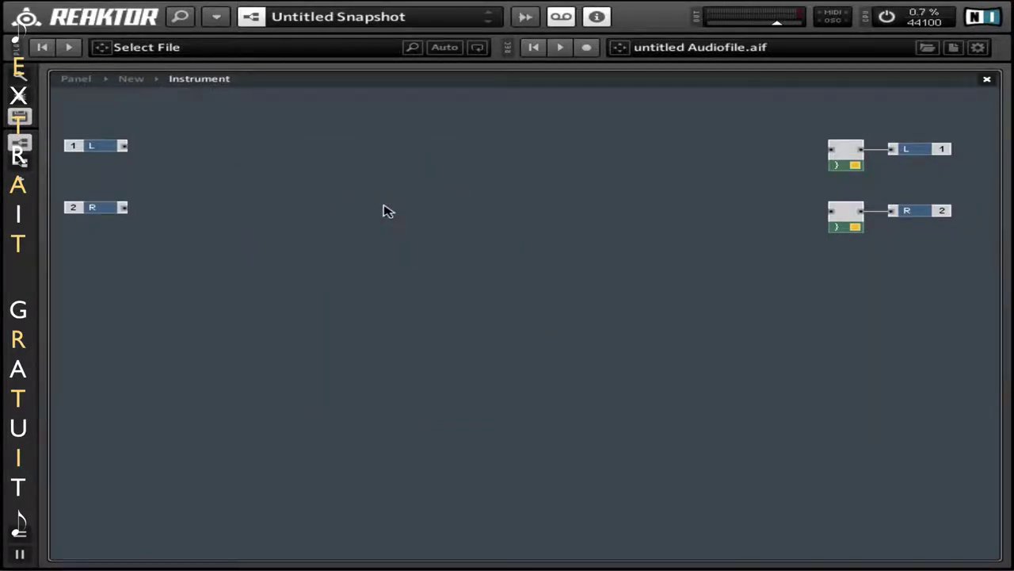
- Search the modules for SAMPLER, add the plain Sampler module and place it level with the L input and output
double_click(385, 206)
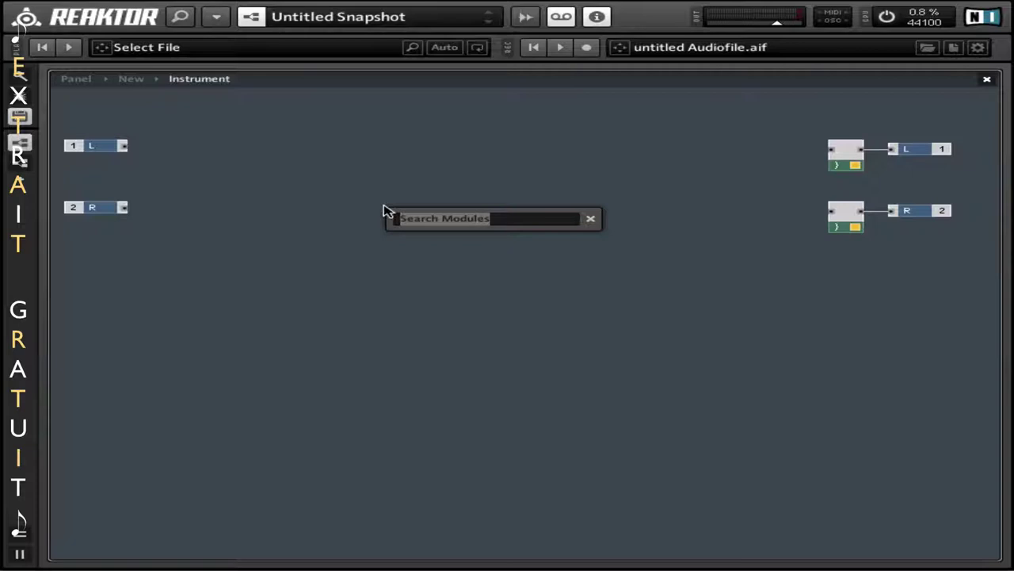
type("SAM")
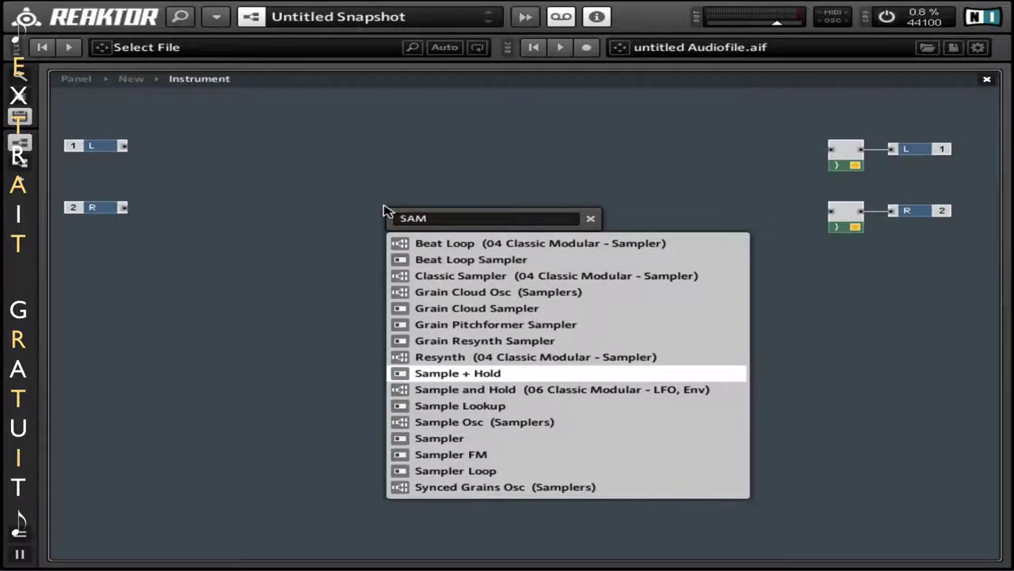
type("PLER")
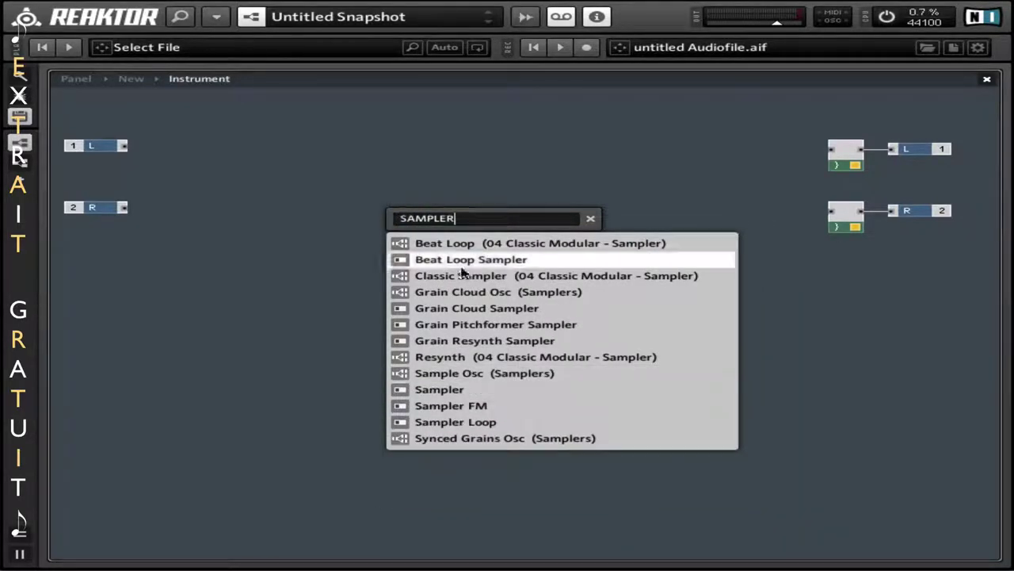
left_click(467, 389)
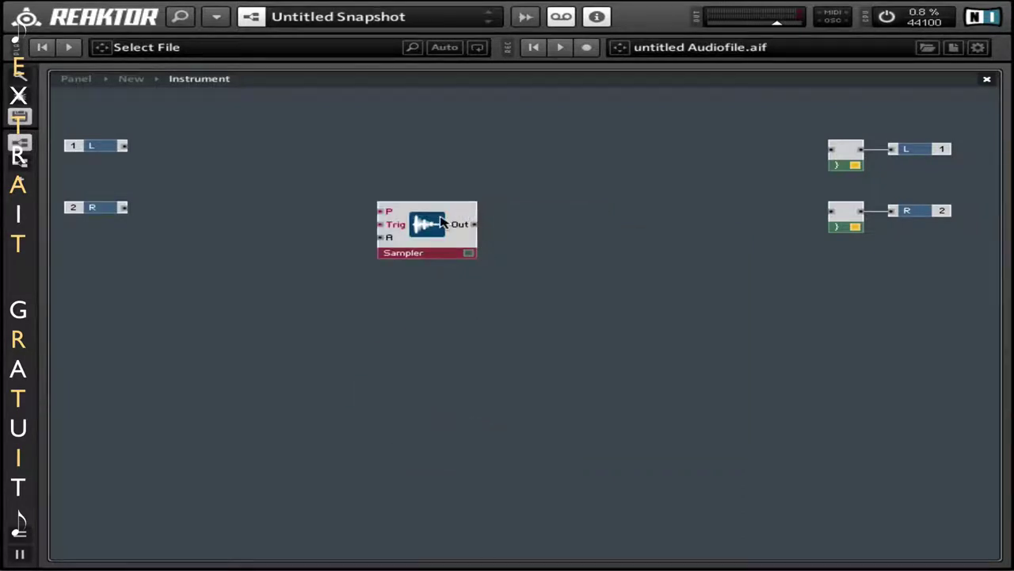
left_click_drag(441, 223, 497, 156)
left_click(355, 244)
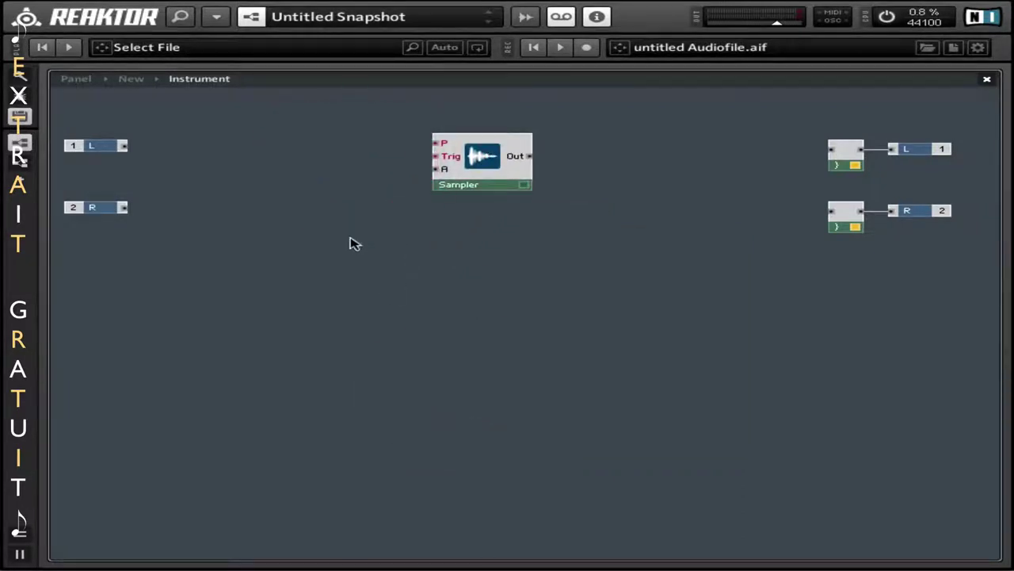
- Add an ADSR Envelope module beside the inputs and shift the Sampler farther right to leave space between them
double_click(325, 287)
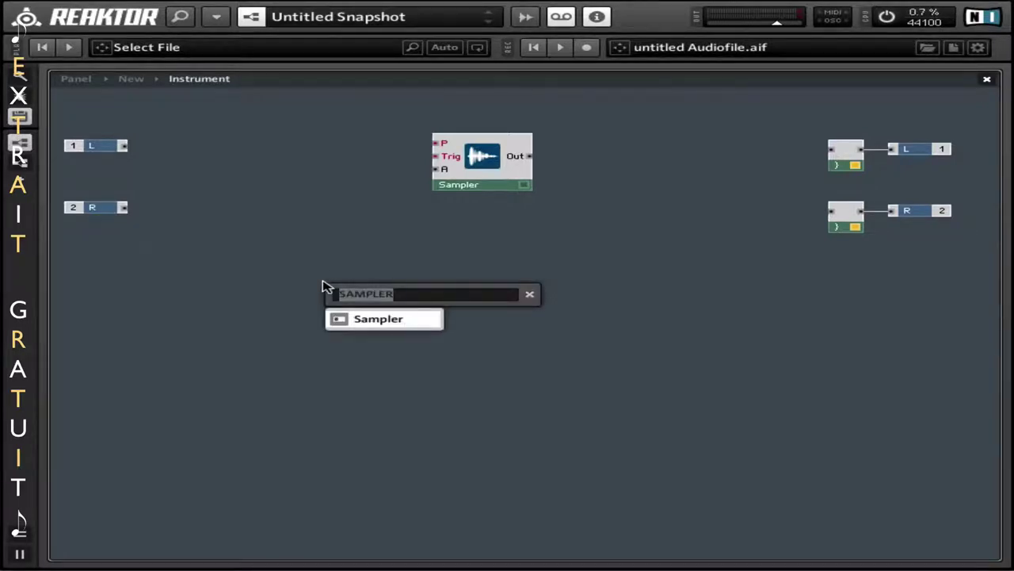
type("ADSR")
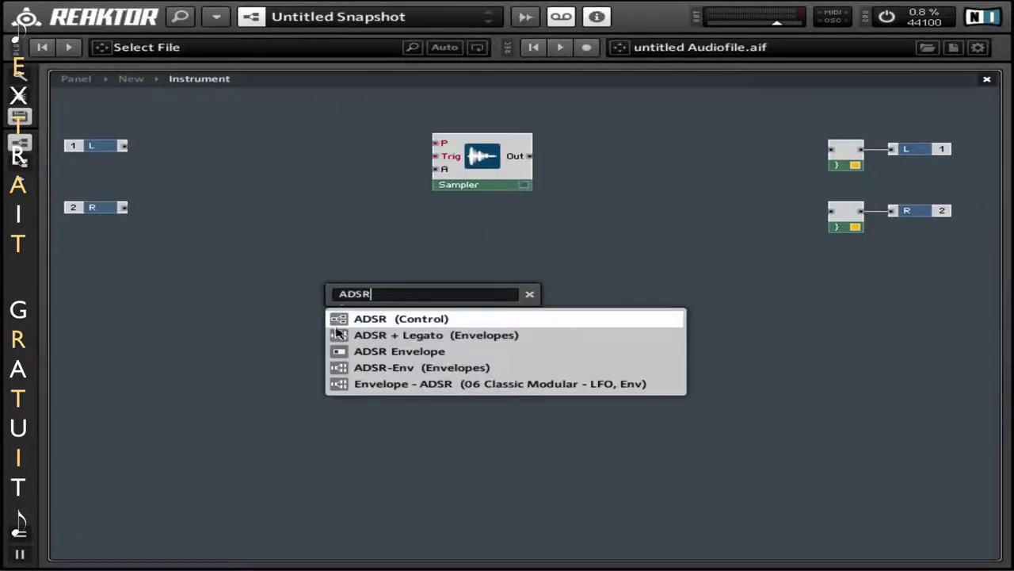
left_click(389, 355)
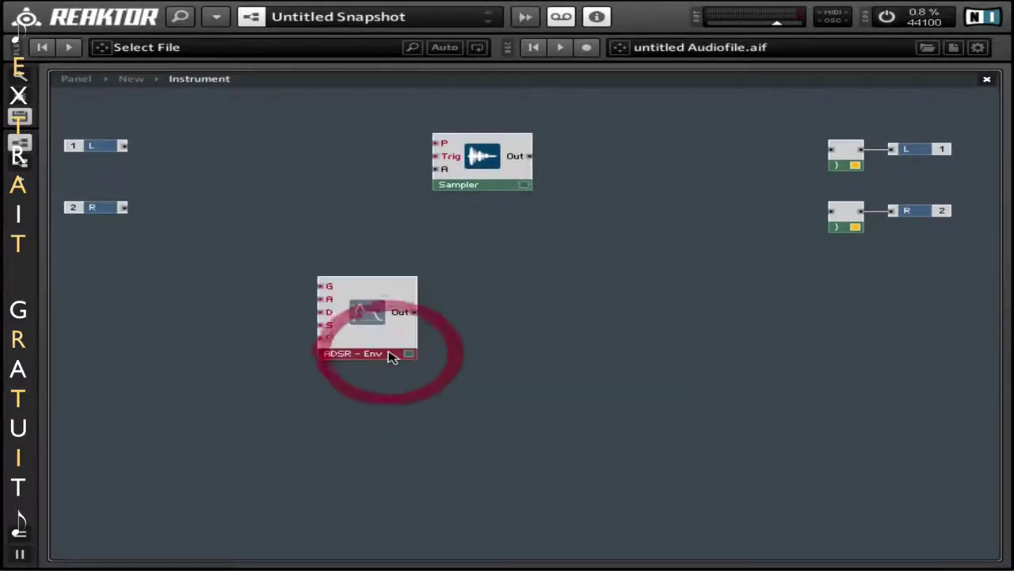
left_click_drag(389, 356, 293, 215)
left_click_drag(481, 150, 541, 173)
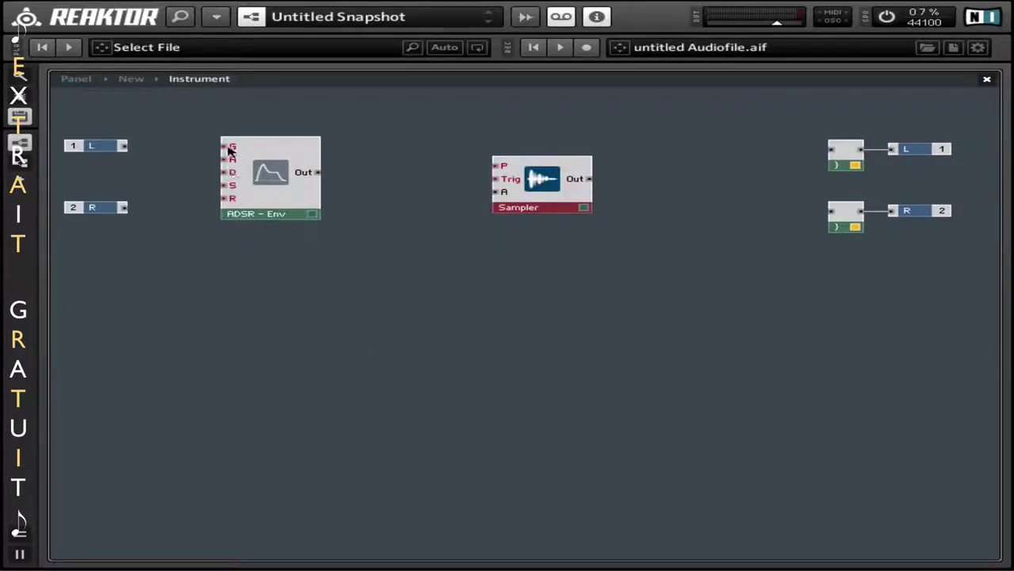
mouse_move(225, 186)
mouse_move(316, 177)
left_click(516, 322)
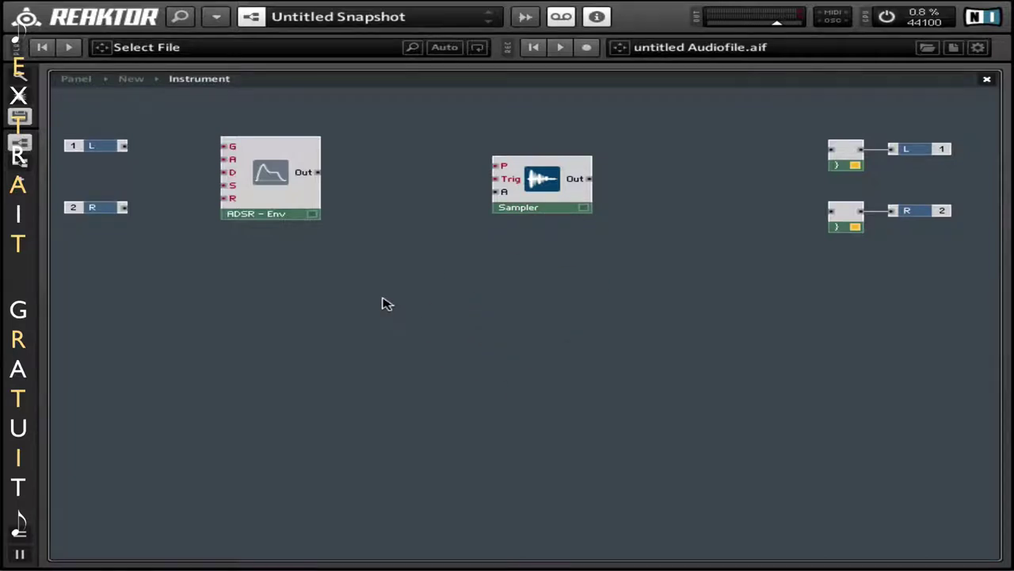
- Add a Multiply module and place it between the Sampler and the voice combiners
double_click(383, 304)
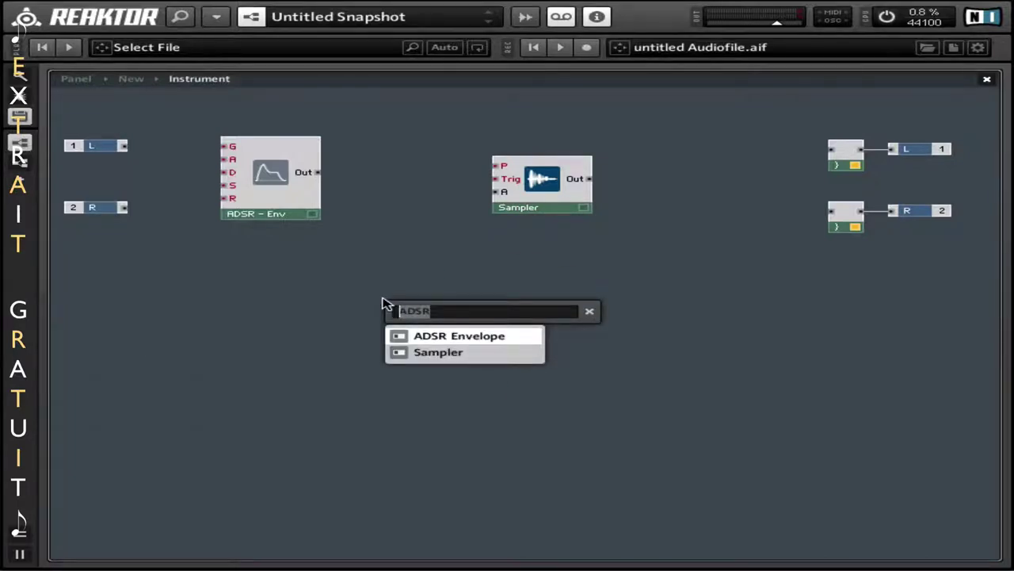
type("m")
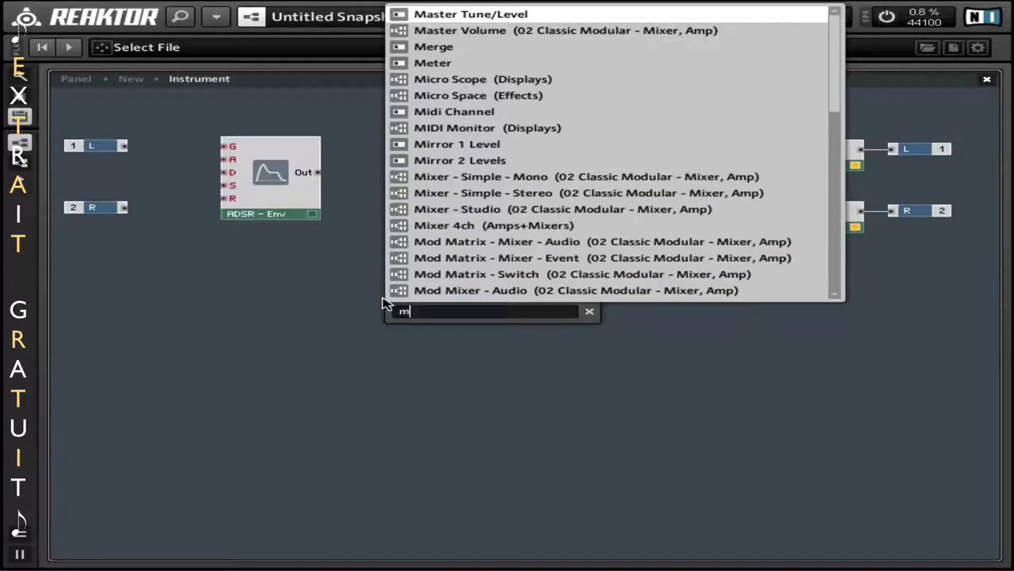
type("ul")
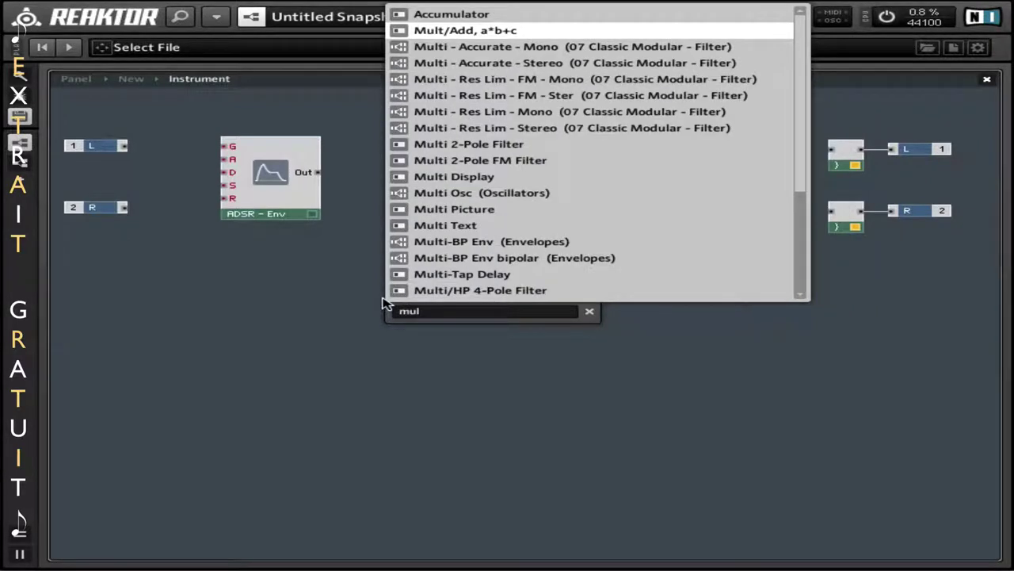
type("tiply")
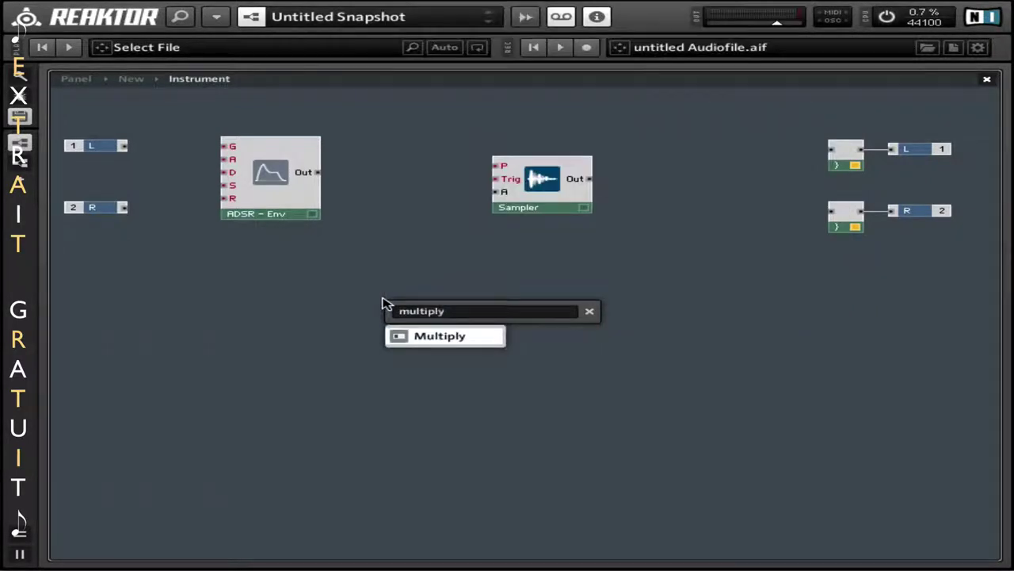
left_click(420, 338)
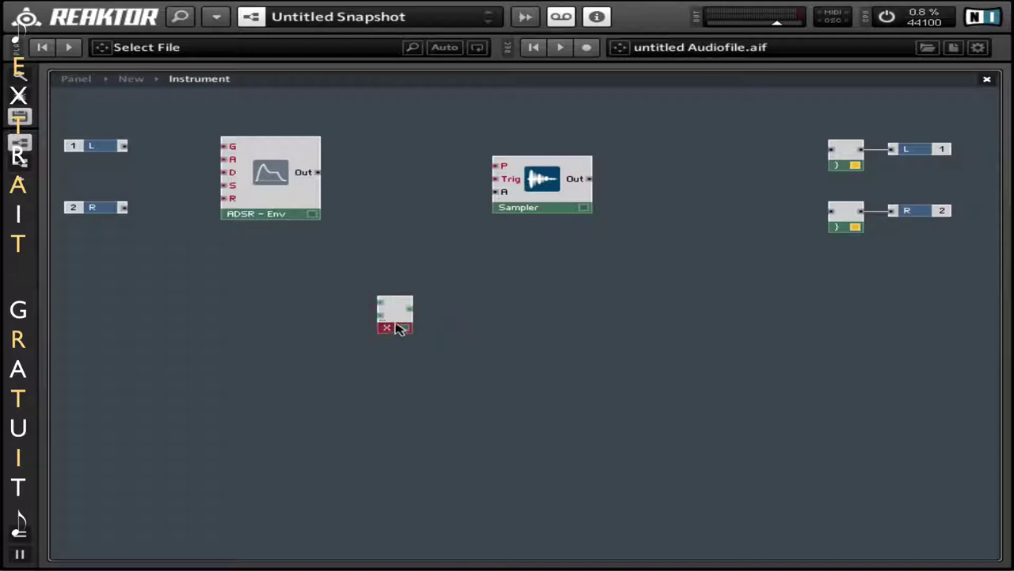
left_click_drag(401, 328, 712, 194)
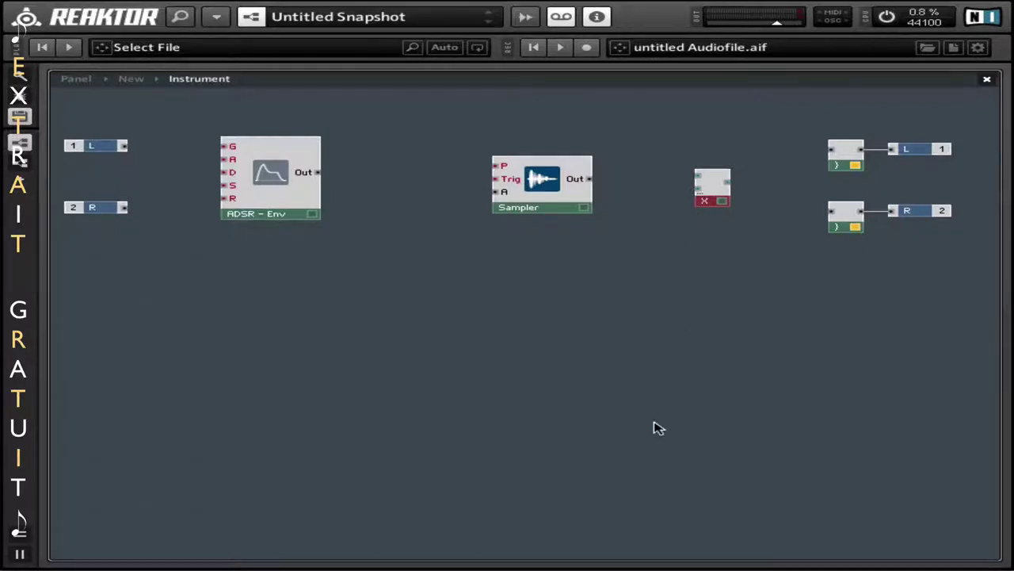
- Stack the Sampler above the ADSR envelope beside the inputs and wire both outputs into the Multiply module's two inputs
left_click_drag(539, 188, 410, 146)
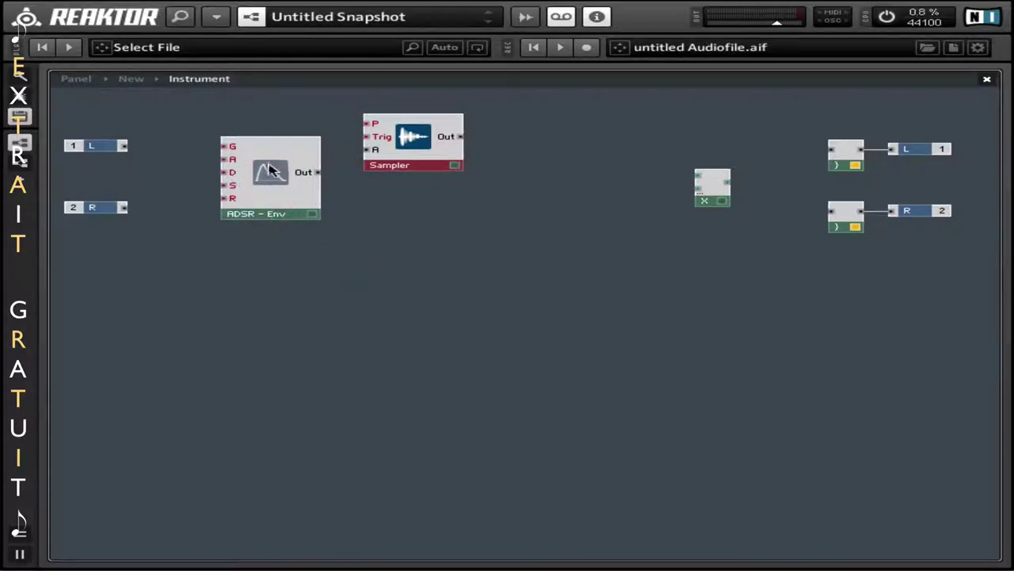
left_click_drag(269, 170, 307, 264)
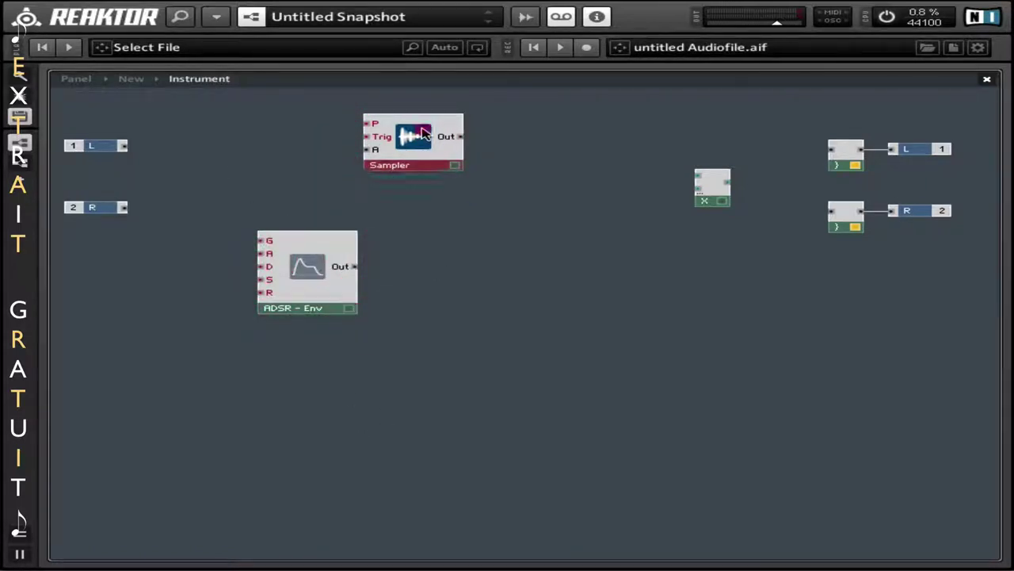
left_click_drag(423, 132, 321, 159)
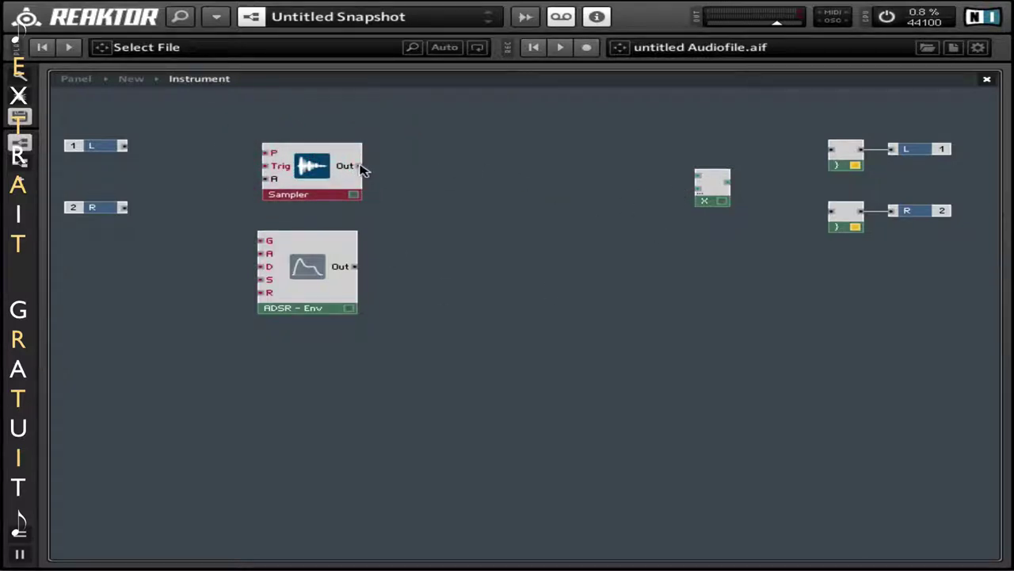
left_click_drag(361, 169, 695, 181)
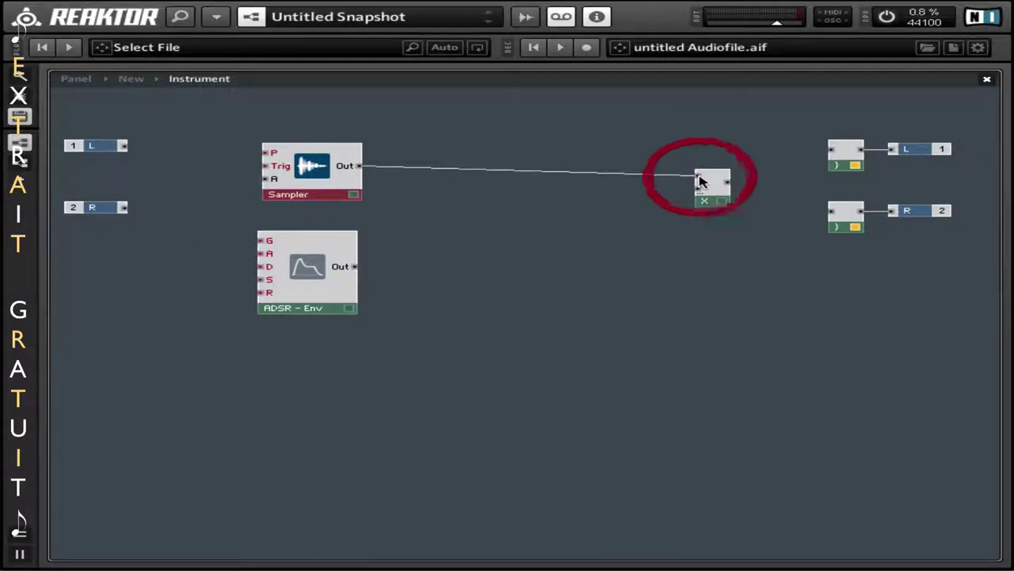
left_click_drag(355, 267, 698, 193)
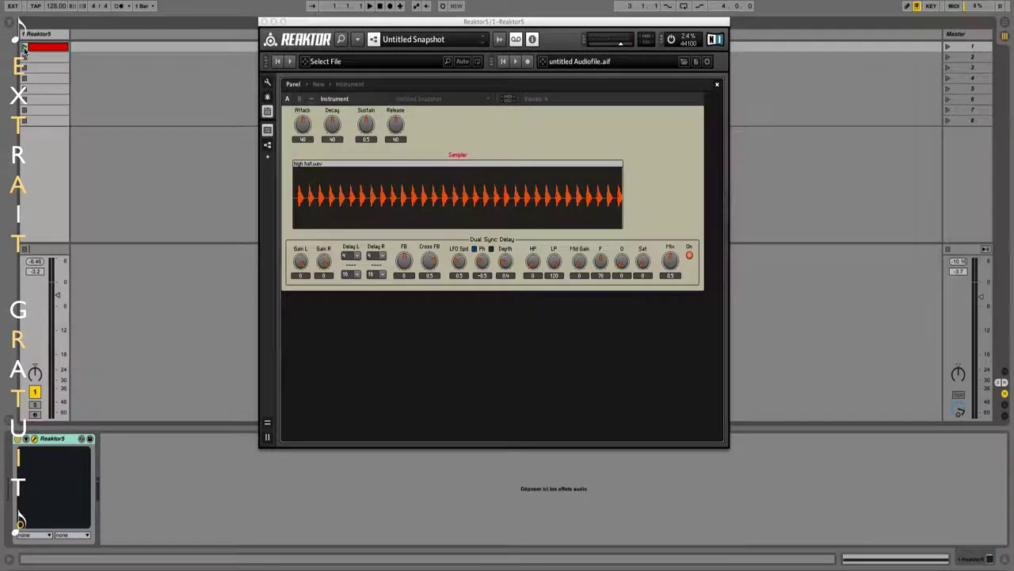
- Launch the Reaktor5 track's clip and switch the Dual Sync Delay off and on again to compare the sound
left_click(24, 48)
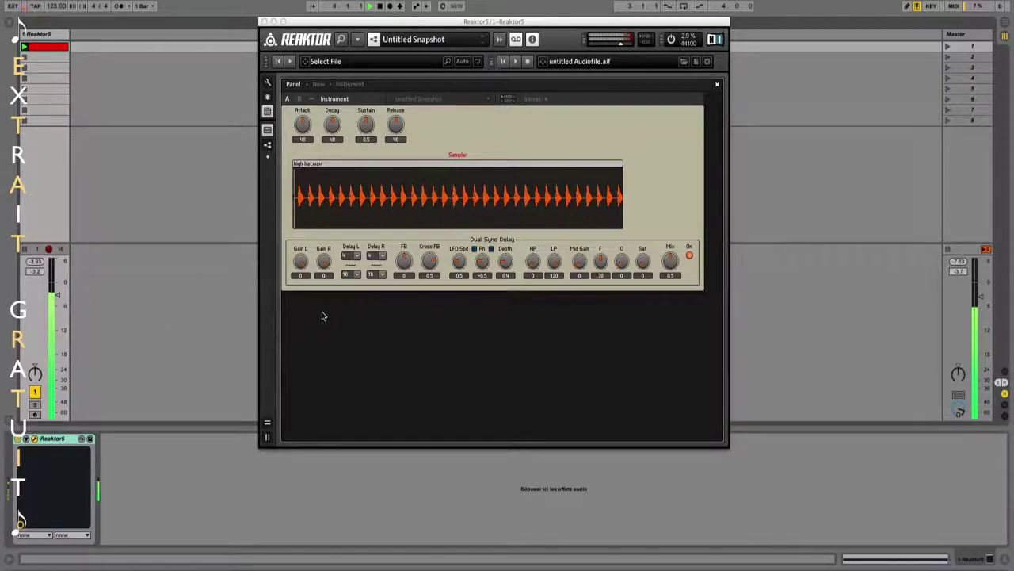
left_click(621, 42)
left_click(690, 255)
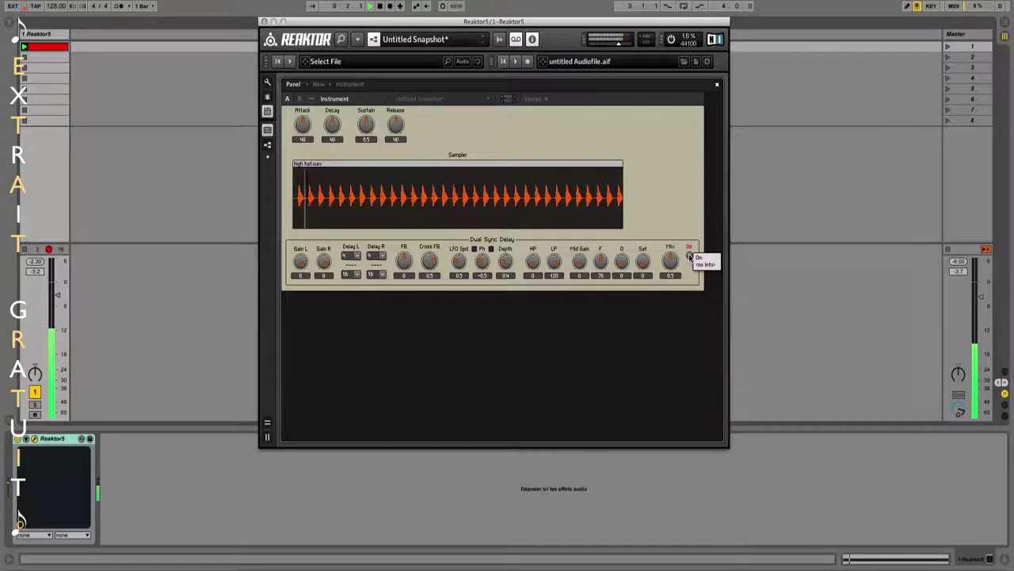
left_click(690, 255)
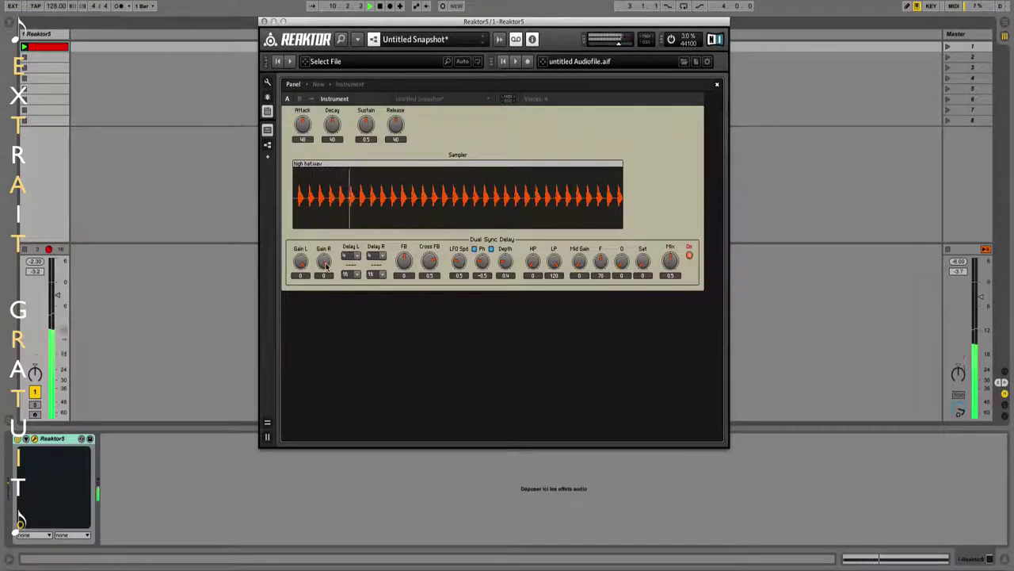
- Set the Dual Sync Delay's Gain L and Gain R to -26, Delay L to 2, FB to -0.34 and Cross FB to 0.14
left_click_drag(325, 265, 295, 293)
left_click(350, 255)
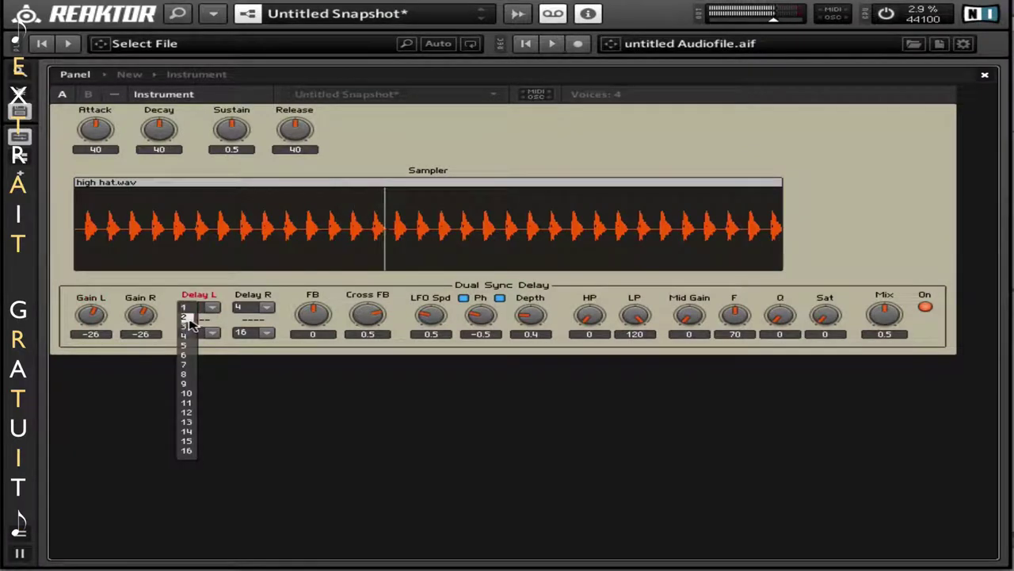
left_click(188, 316)
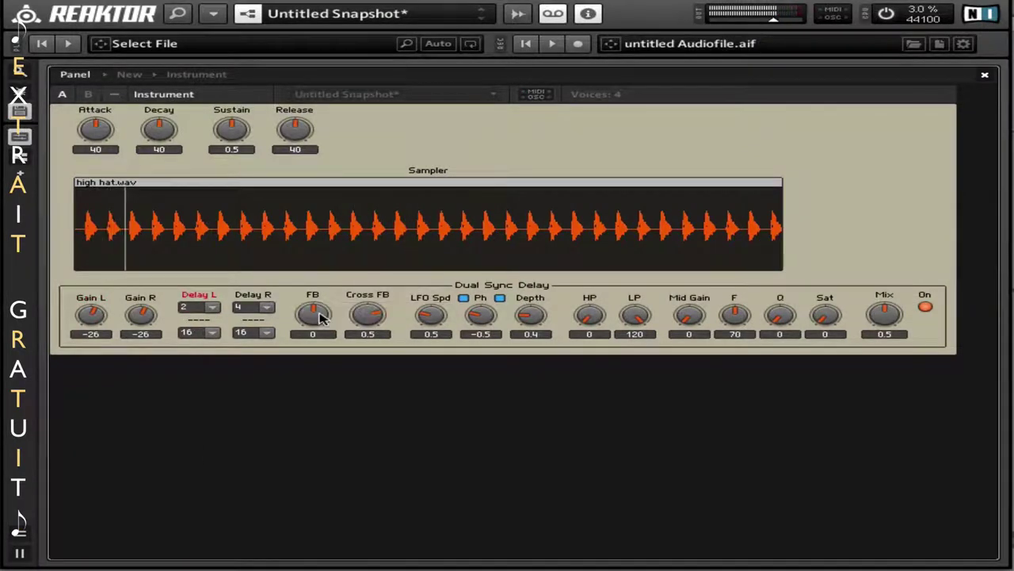
left_click_drag(321, 317, 312, 330)
left_click(354, 327)
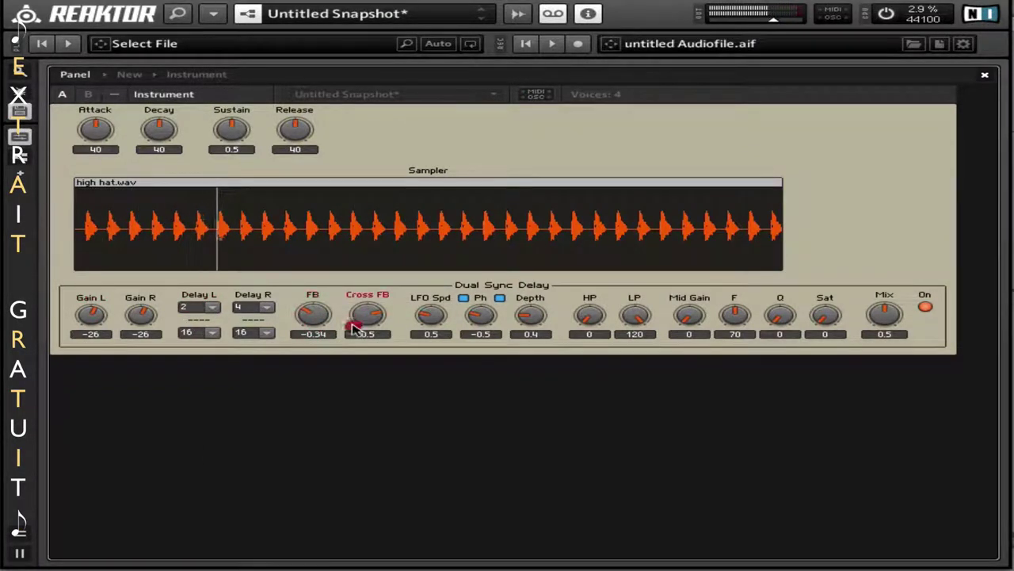
- Shape the sampler's envelope with Attack 21, Decay 54, Sustain 0.58 and Release 31
left_click(294, 141)
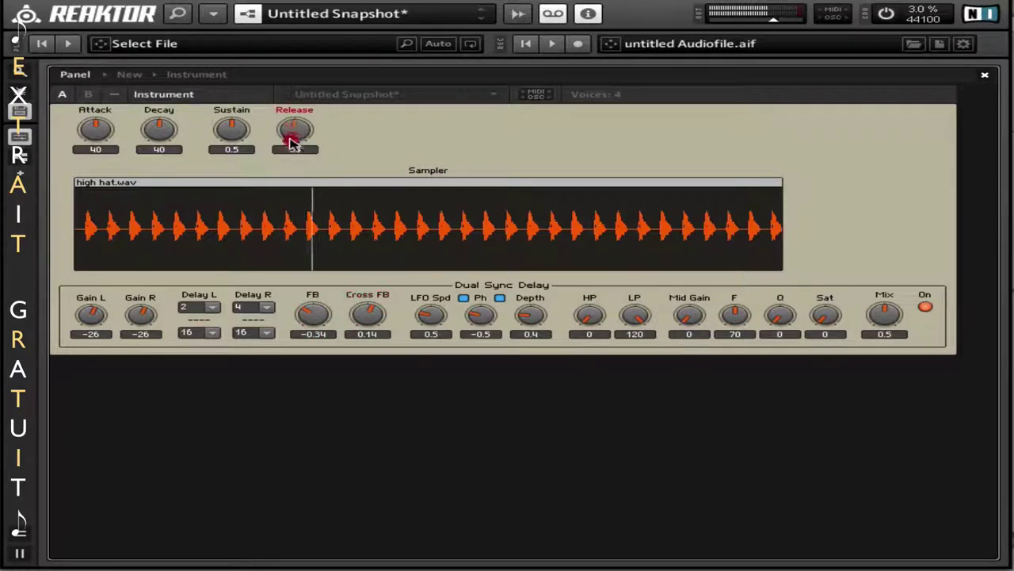
left_click_drag(291, 141, 293, 156)
left_click(235, 140)
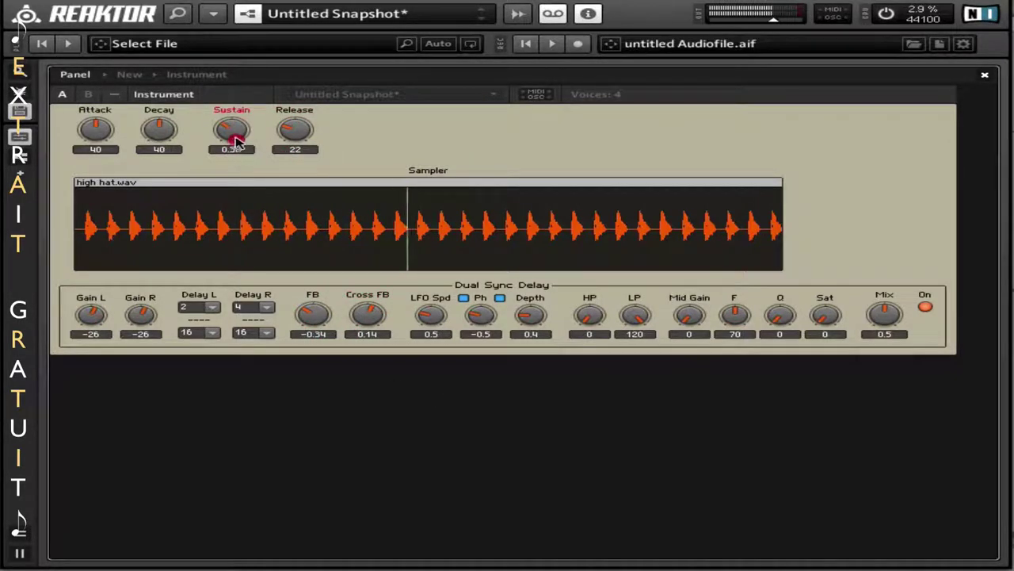
left_click_drag(235, 140, 237, 114)
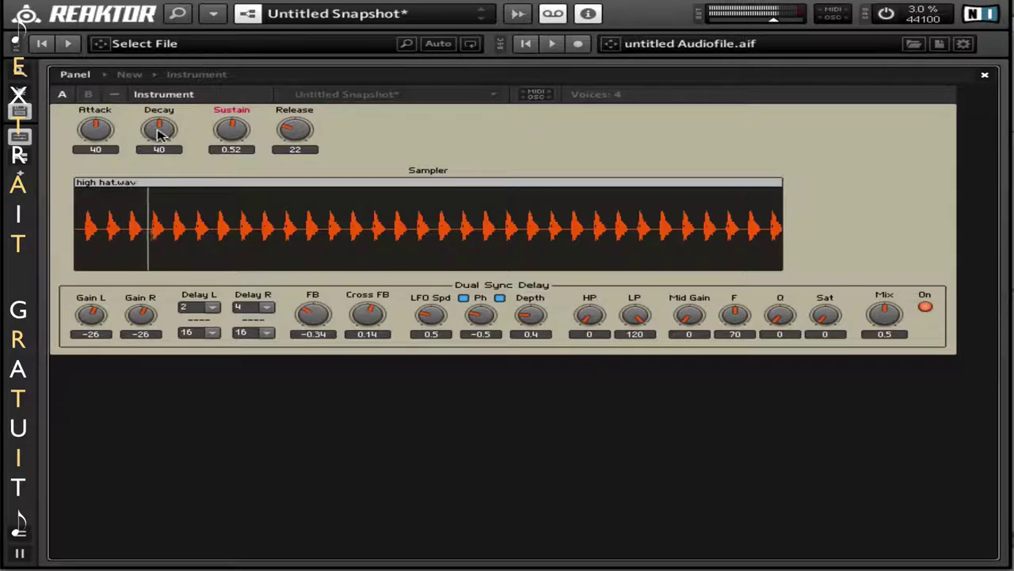
left_click_drag(159, 133, 162, 121)
left_click_drag(96, 131, 113, 199)
left_click_drag(161, 134, 225, 127)
left_click_drag(296, 132, 294, 125)
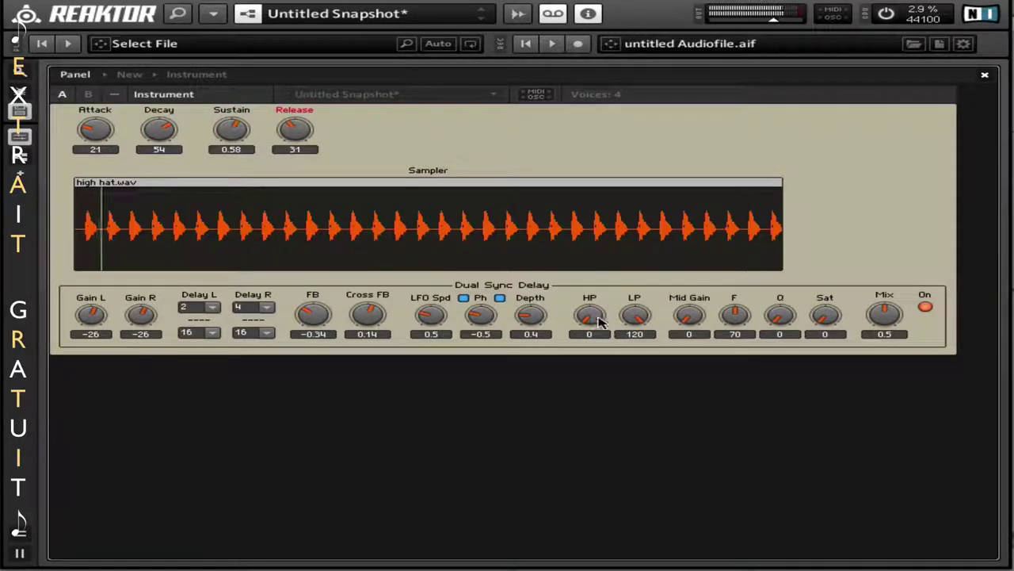
- Set the delay's Sat to -12, Cross FB to 0.26, FB to -0.04 and both Gain L and Gain R to -19.5
left_click_drag(841, 315, 822, 289)
left_click_drag(378, 311, 375, 326)
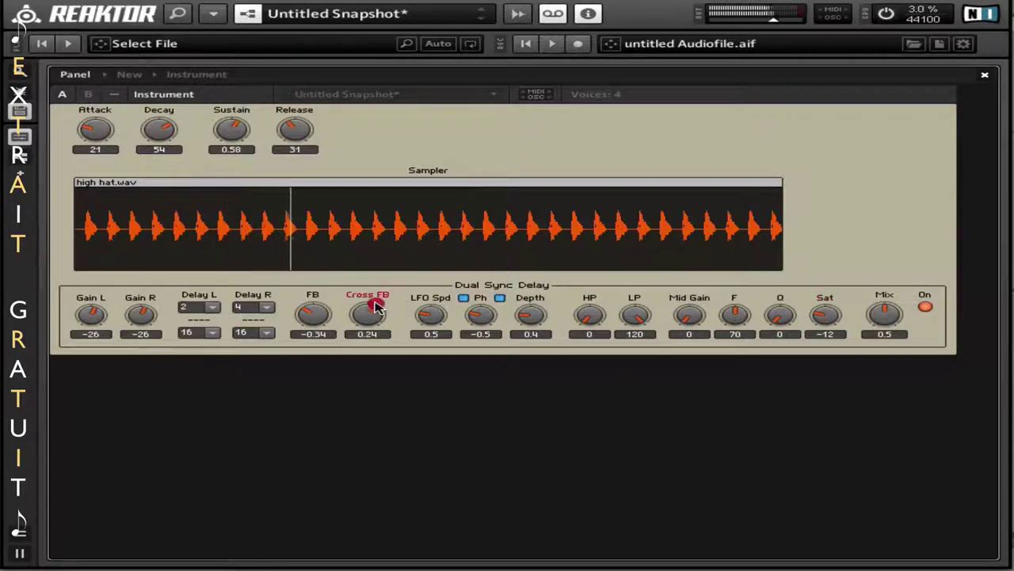
left_click_drag(313, 315, 314, 294)
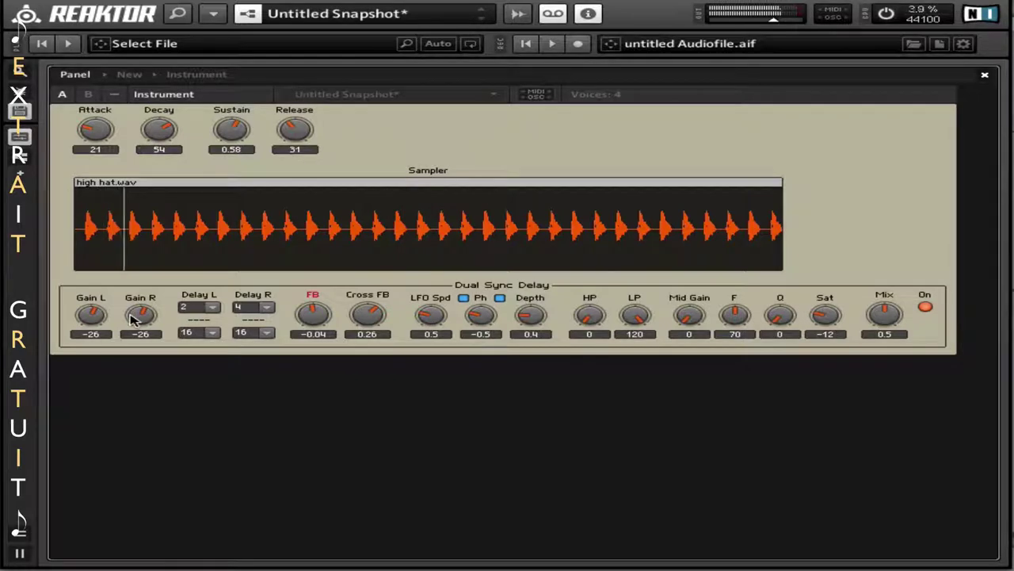
left_click_drag(95, 317, 92, 302)
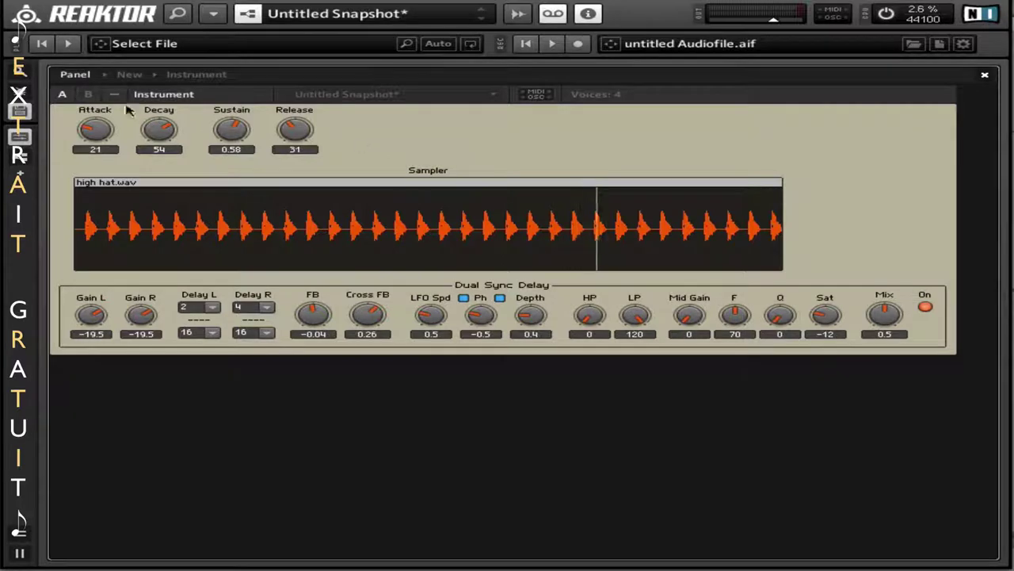
- Recolour the instrument's Panel item orange (RGB 205, 124, 51) in its view properties and hide the sidebar
left_click(177, 14)
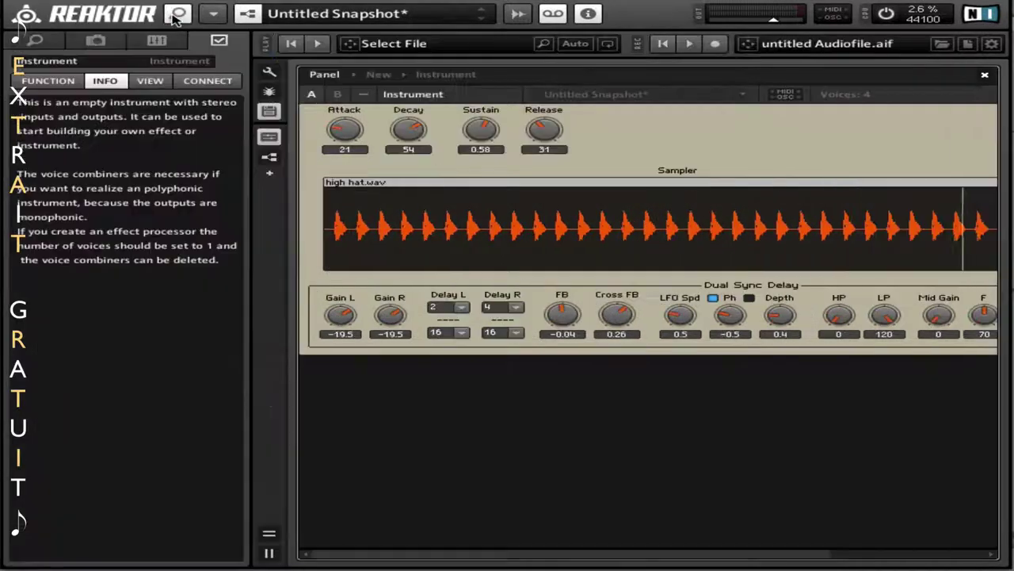
left_click(151, 81)
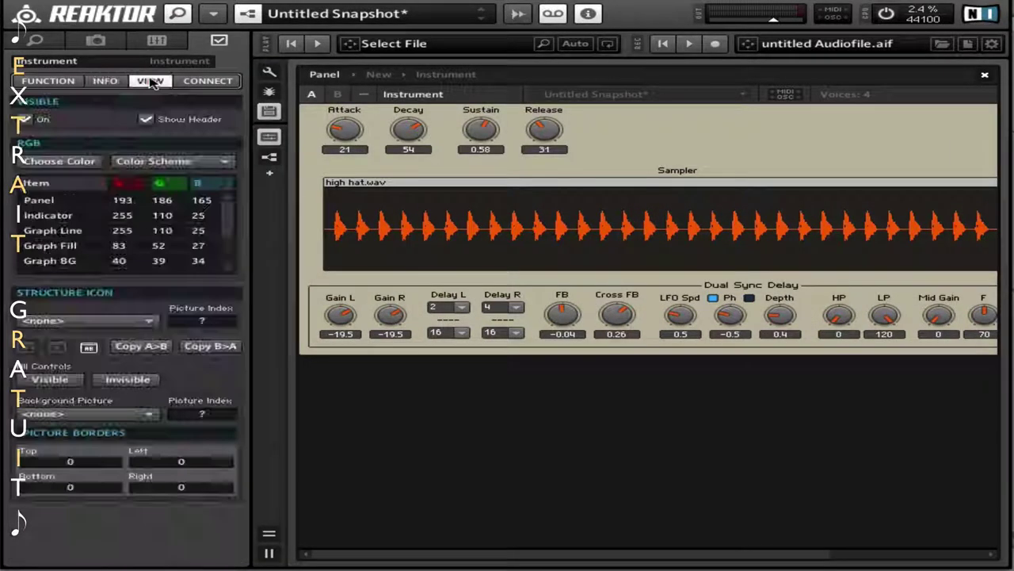
left_click(68, 201)
left_click(79, 163)
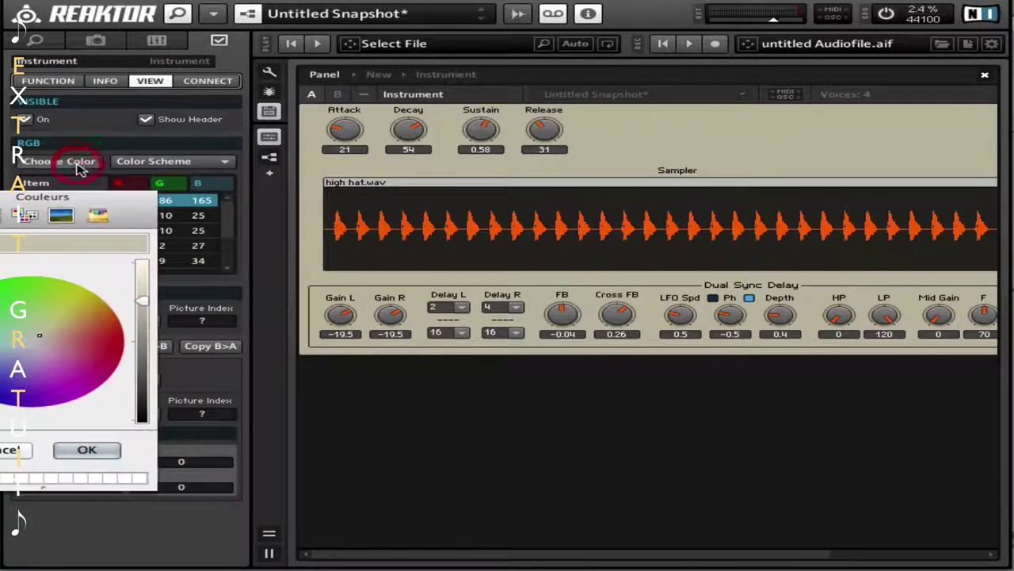
mouse_move(40, 339)
left_mouse_down()
mouse_move(87, 342)
mouse_move(111, 317)
left_mouse_up()
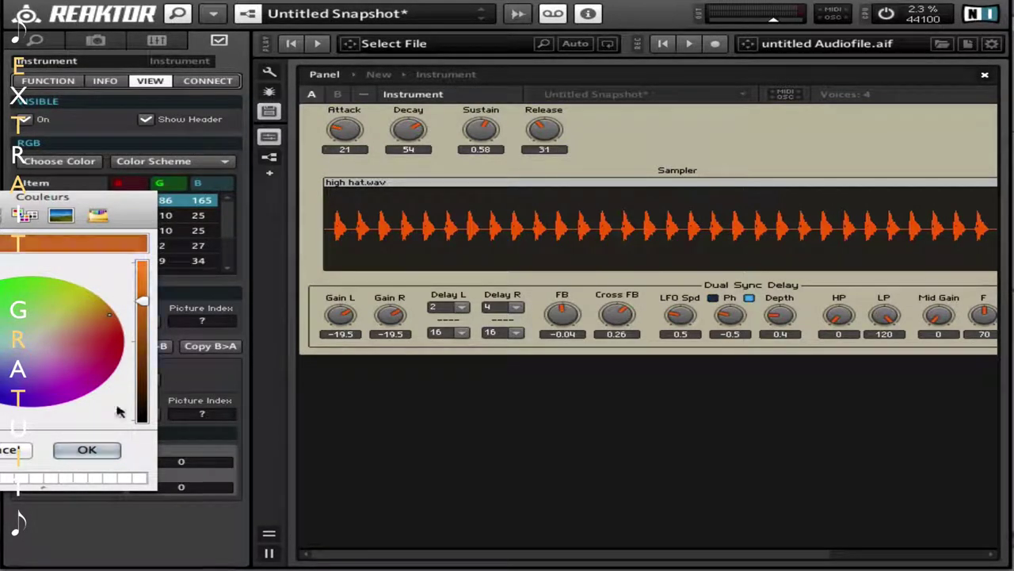
left_click(89, 449)
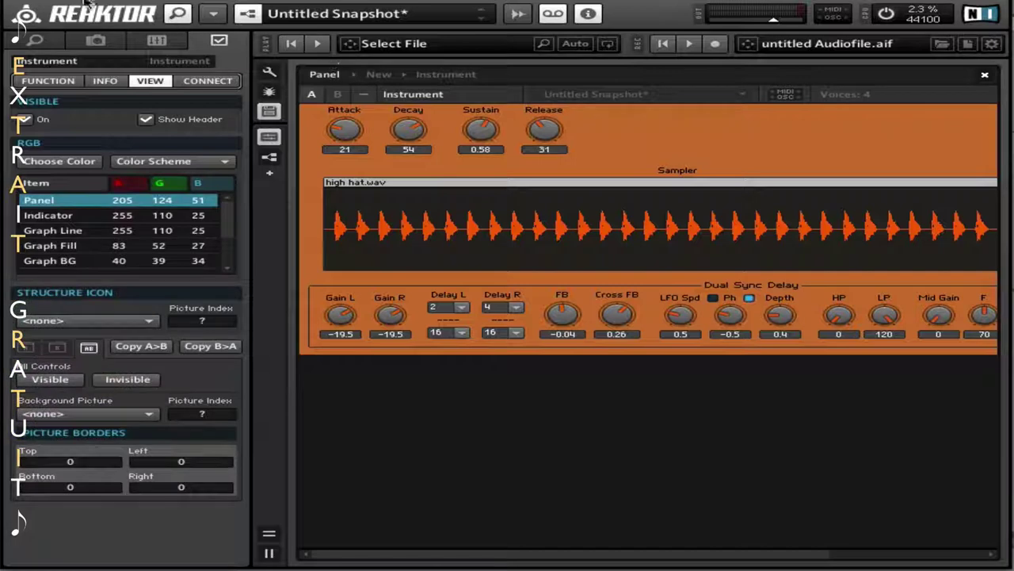
left_click(34, 40)
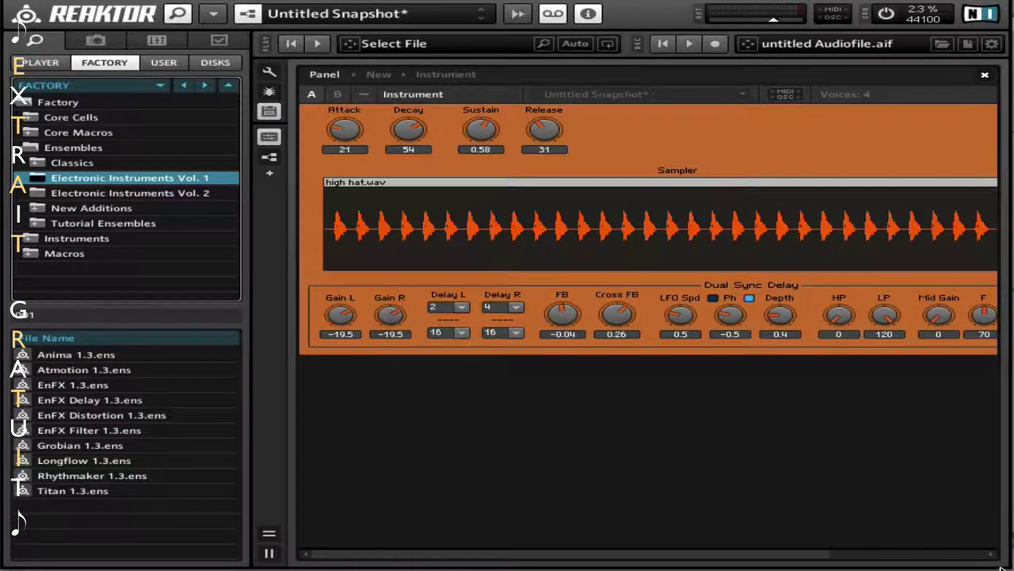
left_click(177, 14)
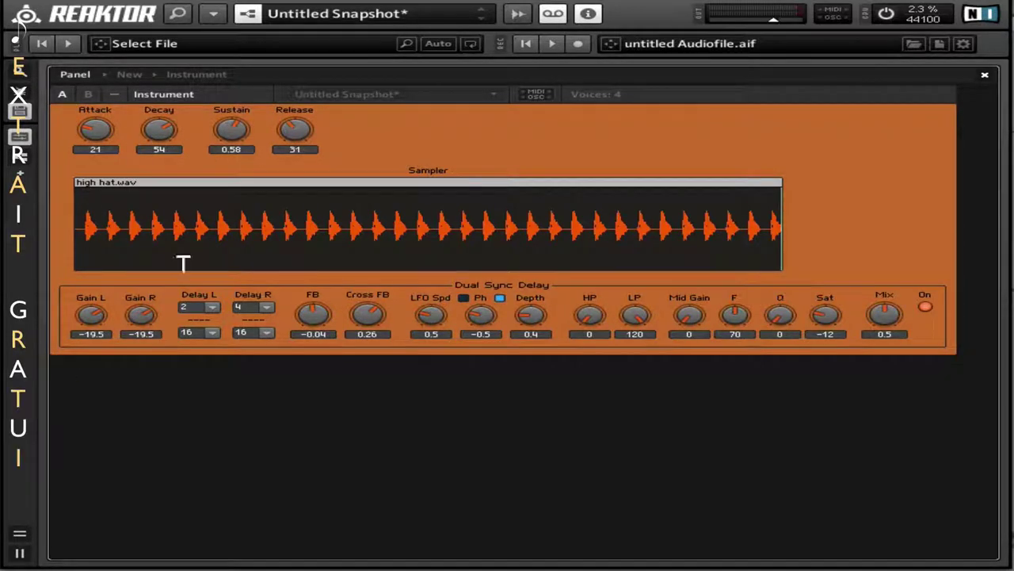
- Save the ensemble on the desktop under the file name sampler1 and dismiss the autosave notice
left_click(212, 15)
mouse_move(216, 36)
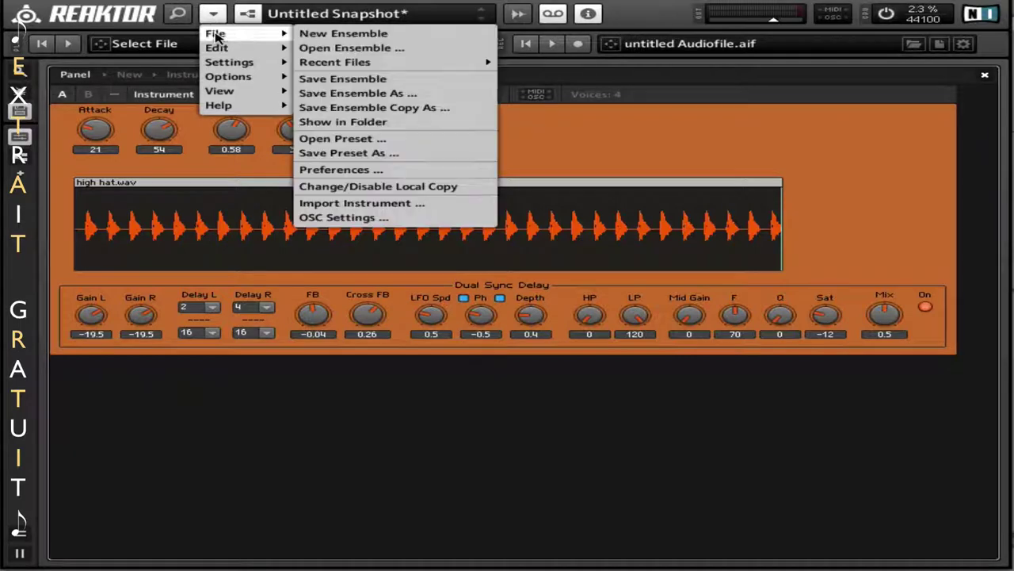
left_click(382, 93)
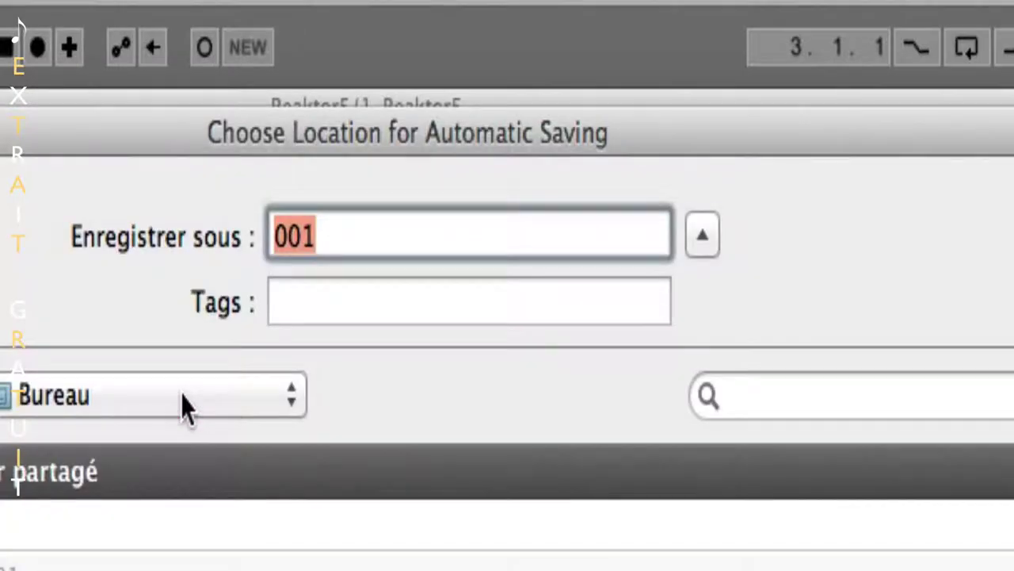
type("s")
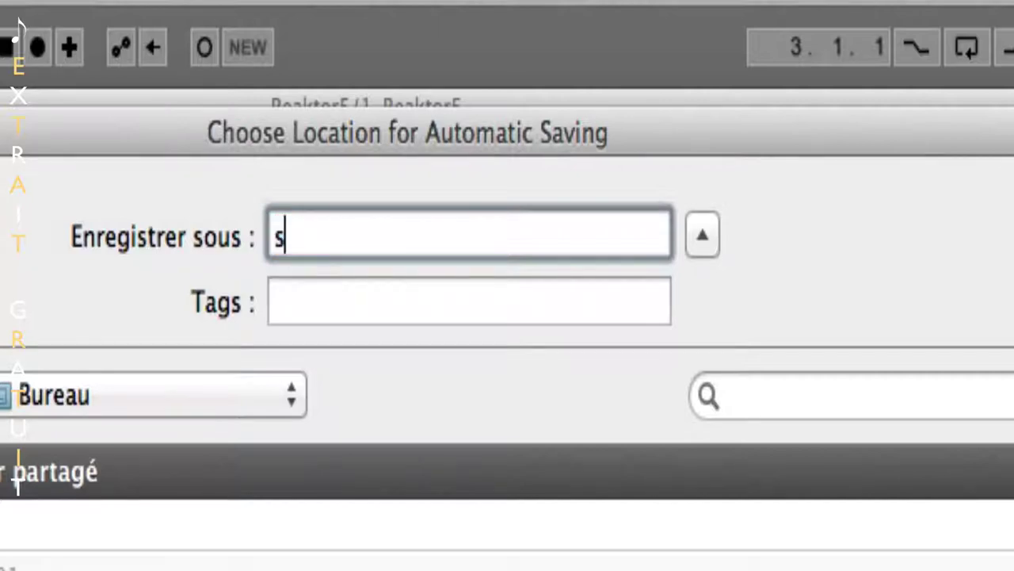
type("ampler1")
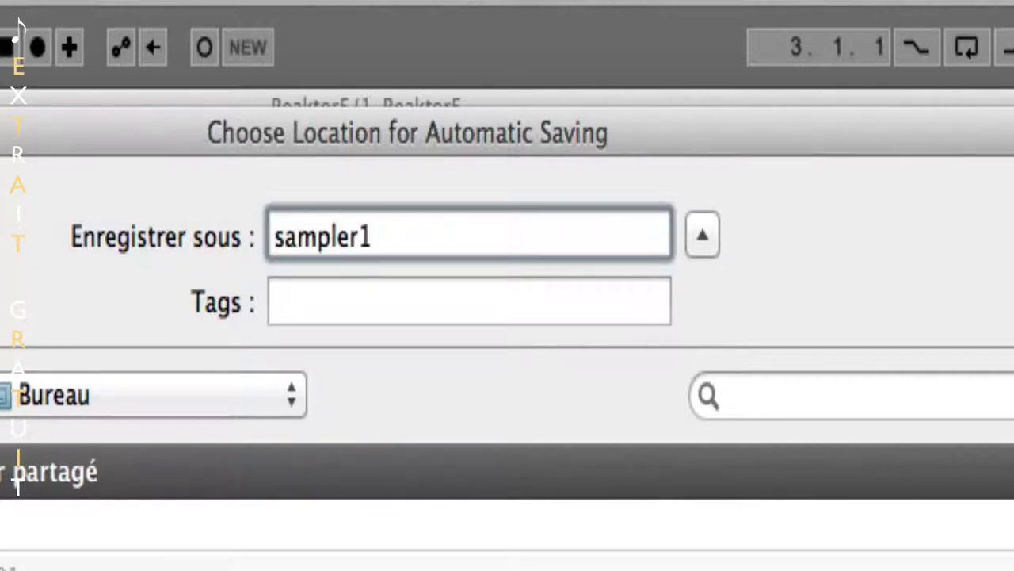
key("Return")
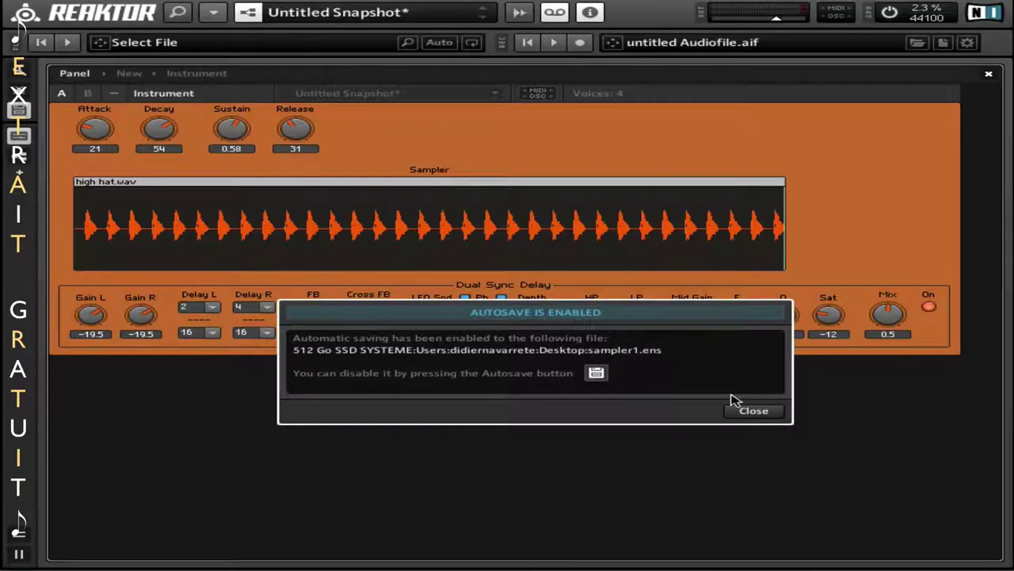
left_click(749, 411)
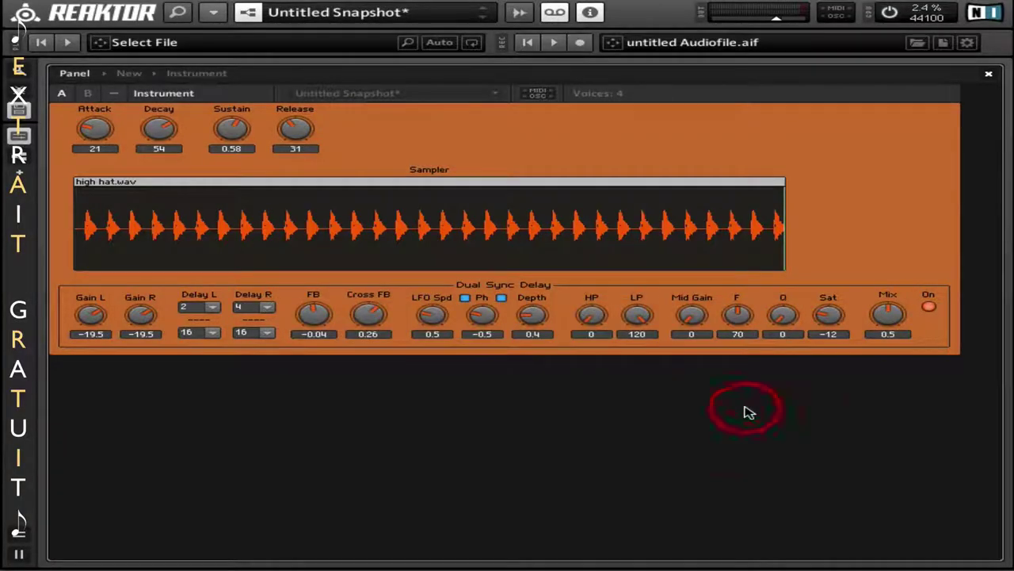
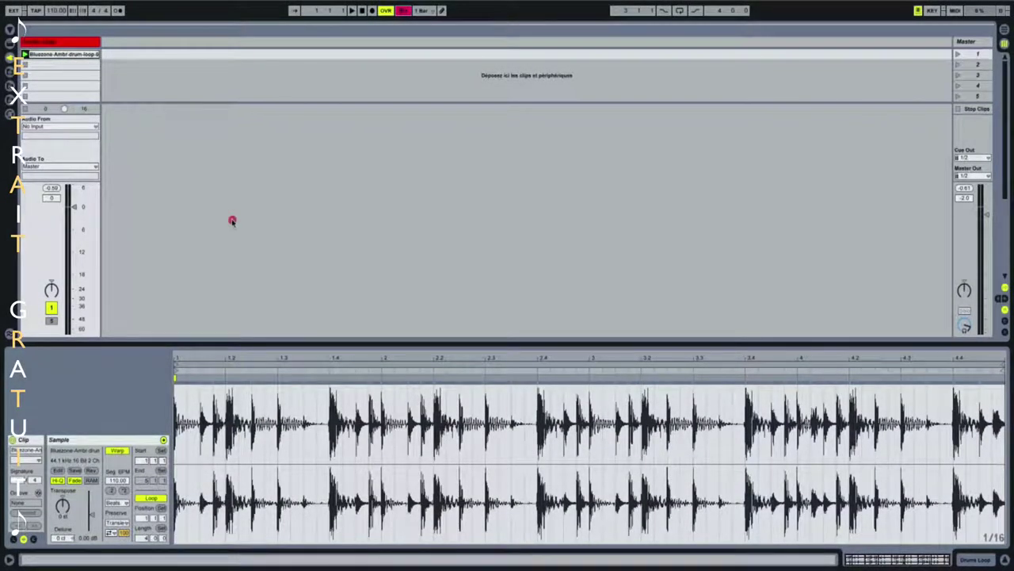
- Switch to the Ableton Live session with the drum loop, play its first scene and stop playback
left_click(957, 54)
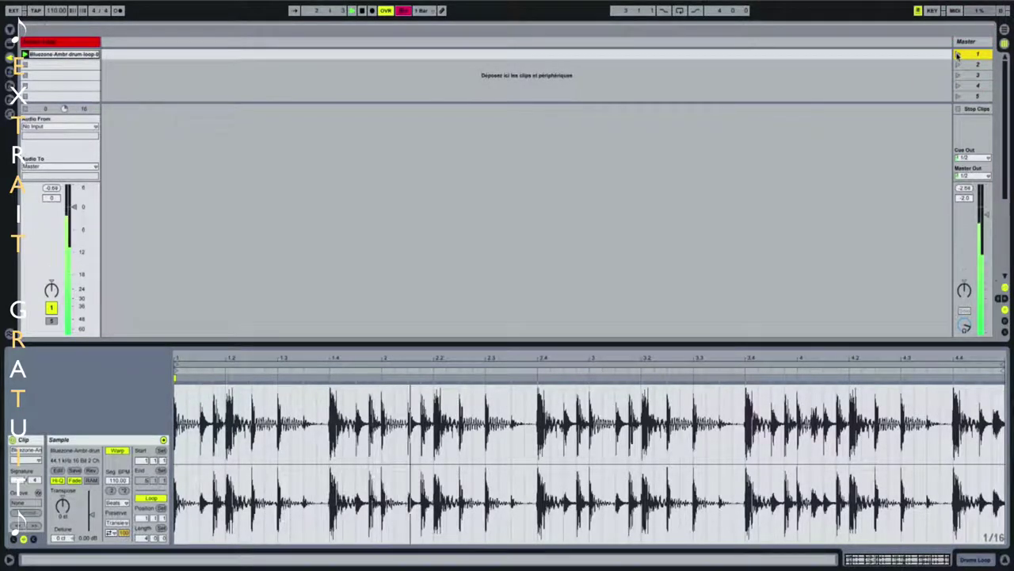
left_click(362, 10)
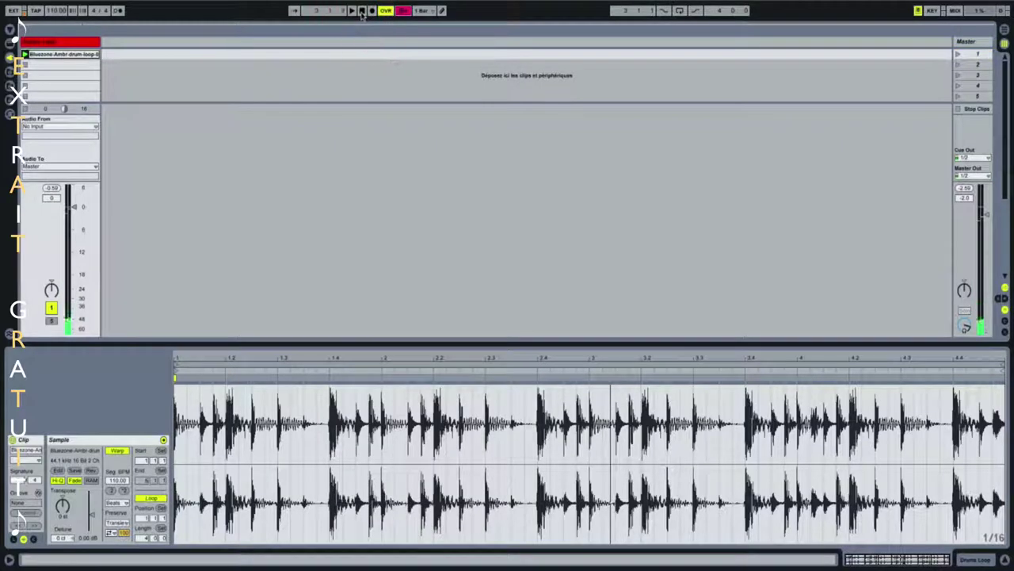
- Insert a yellow MIDI track named The Finger beside the drum loop track
right_click(132, 44)
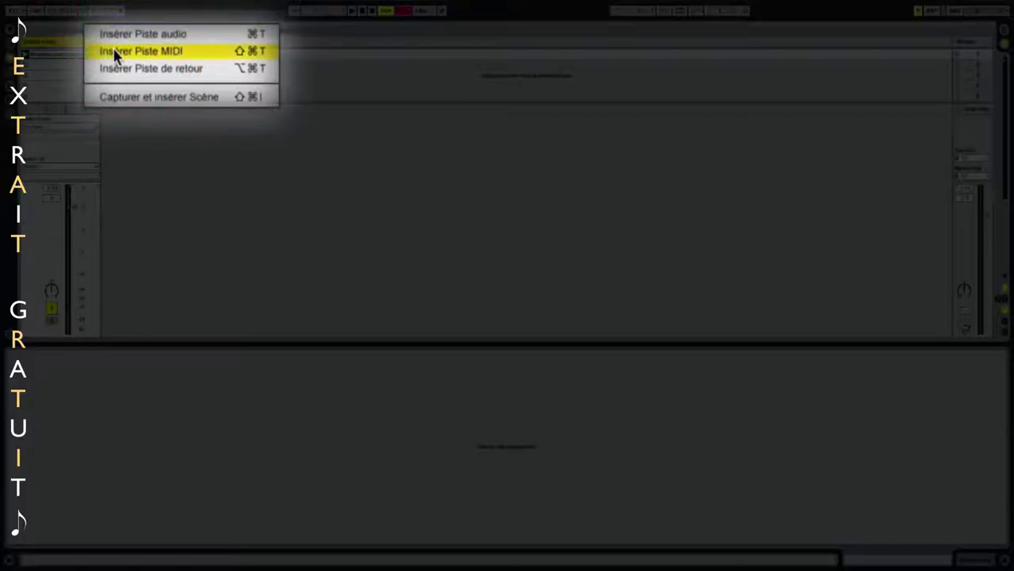
left_click(115, 51)
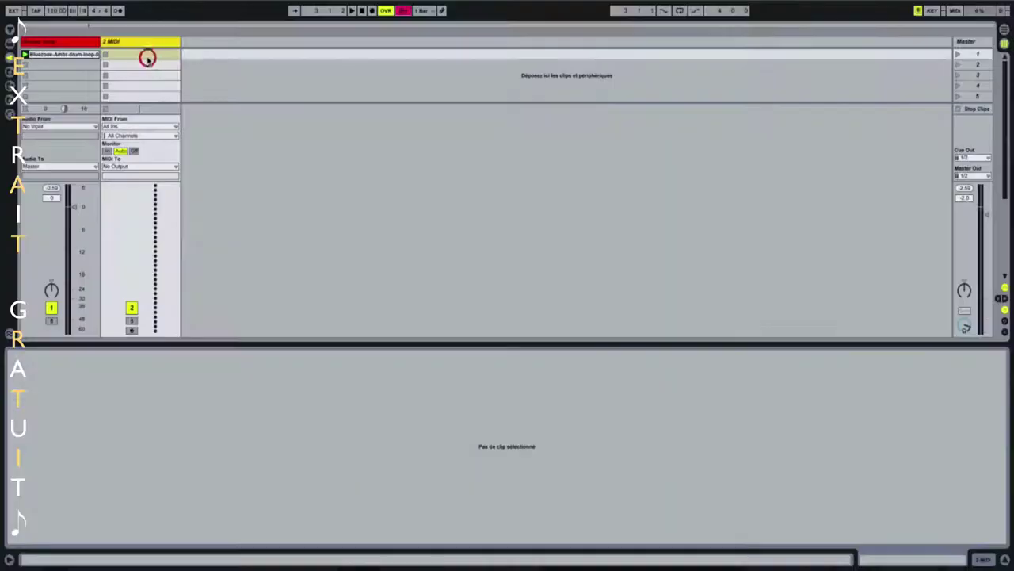
right_click(127, 43)
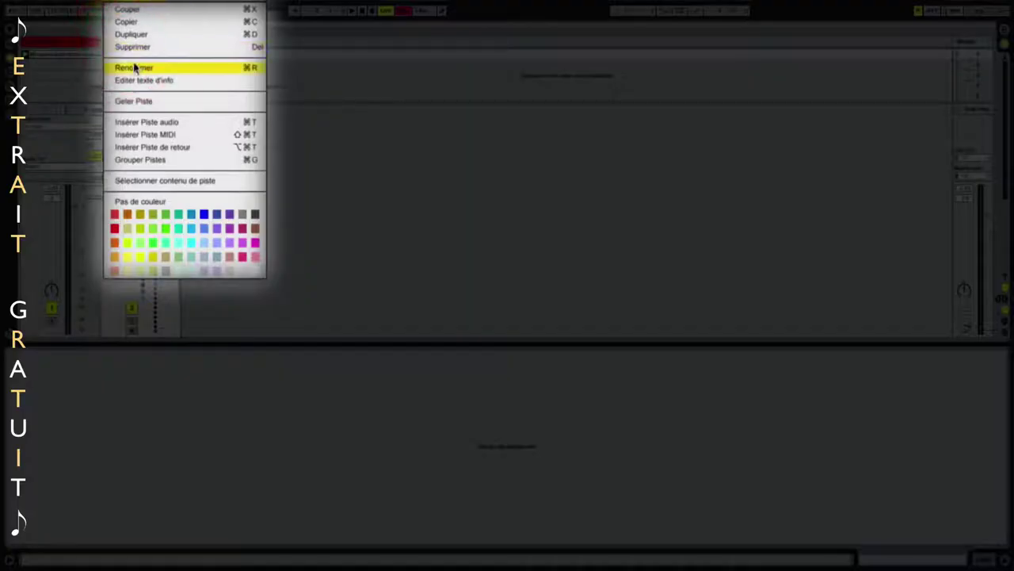
left_click(146, 89)
type("The Fi")
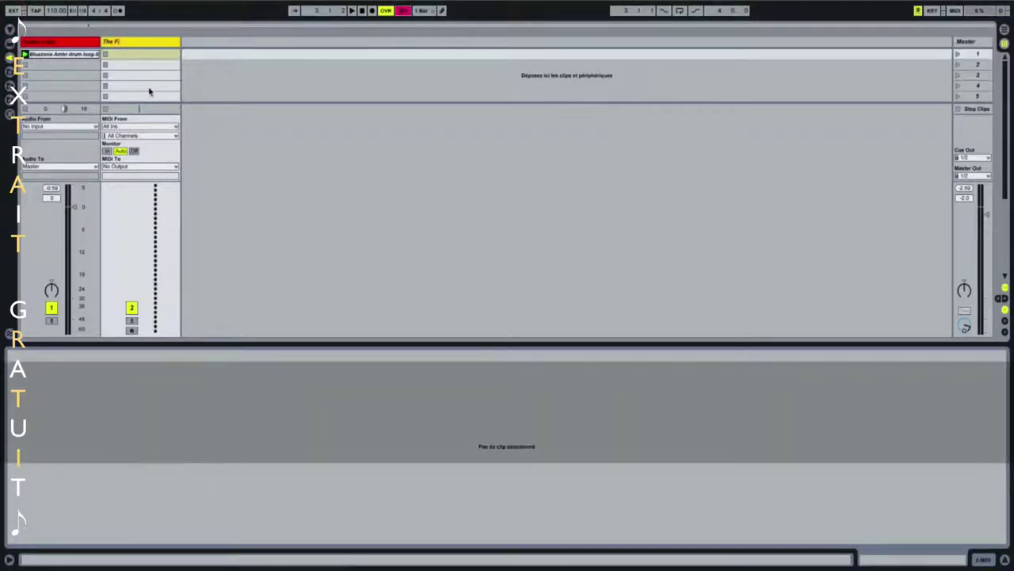
type("nger")
key("Return")
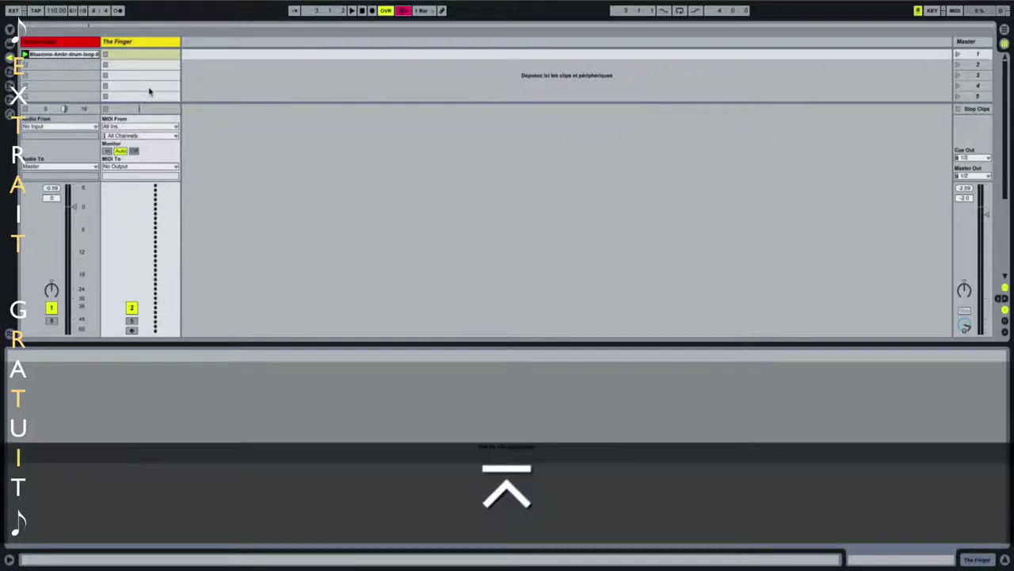
right_click(135, 45)
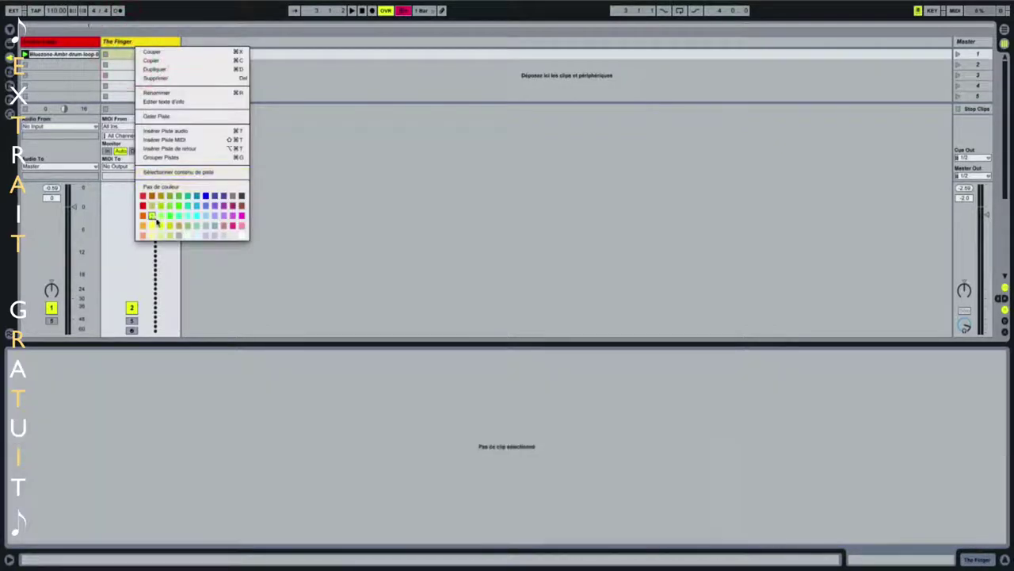
left_click(152, 226)
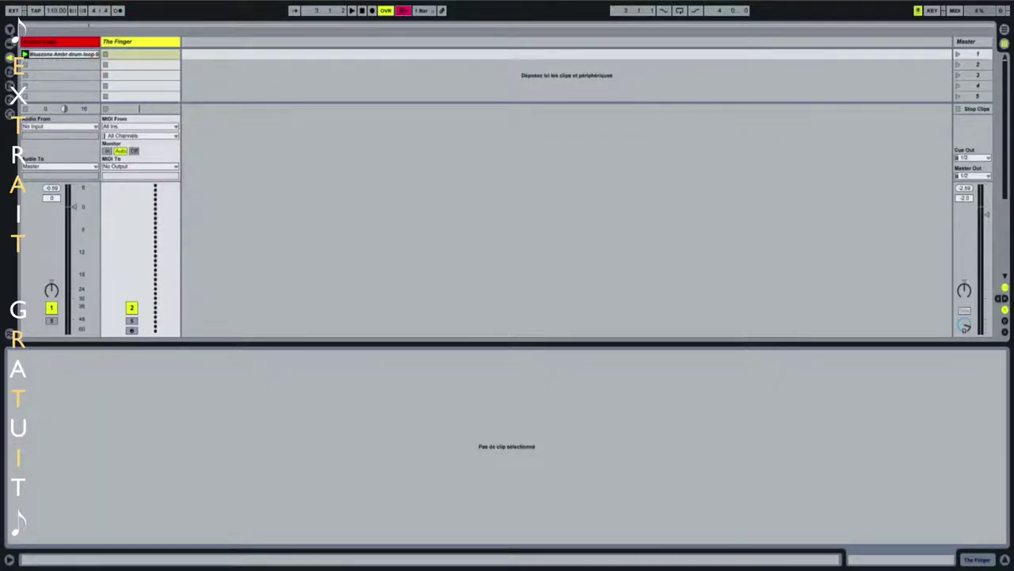
- Load the Reaktor5 Audio Unit instrument onto The Finger track and hide Live's plug-in browser
left_click(11, 30)
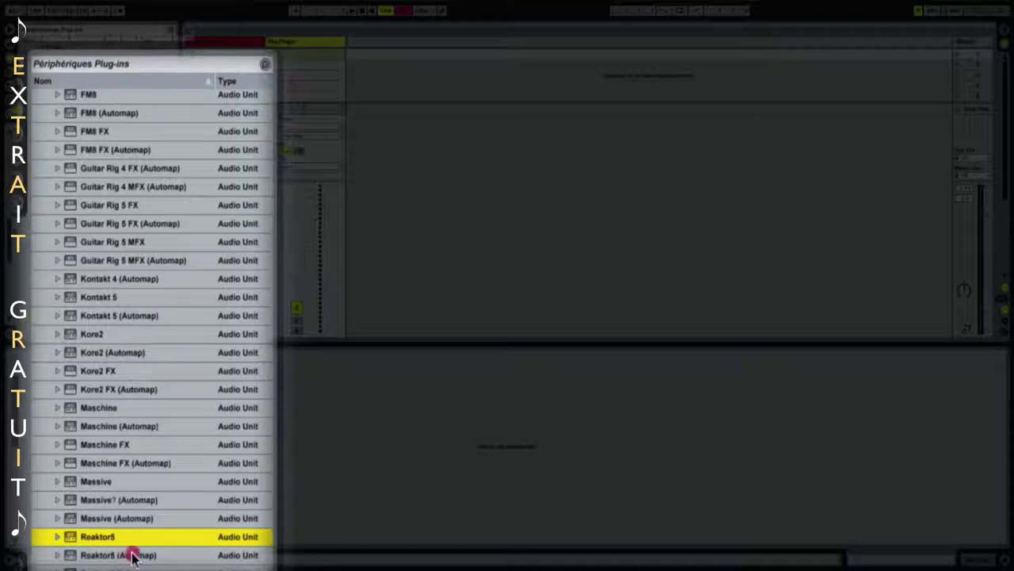
left_click_drag(133, 554, 289, 43)
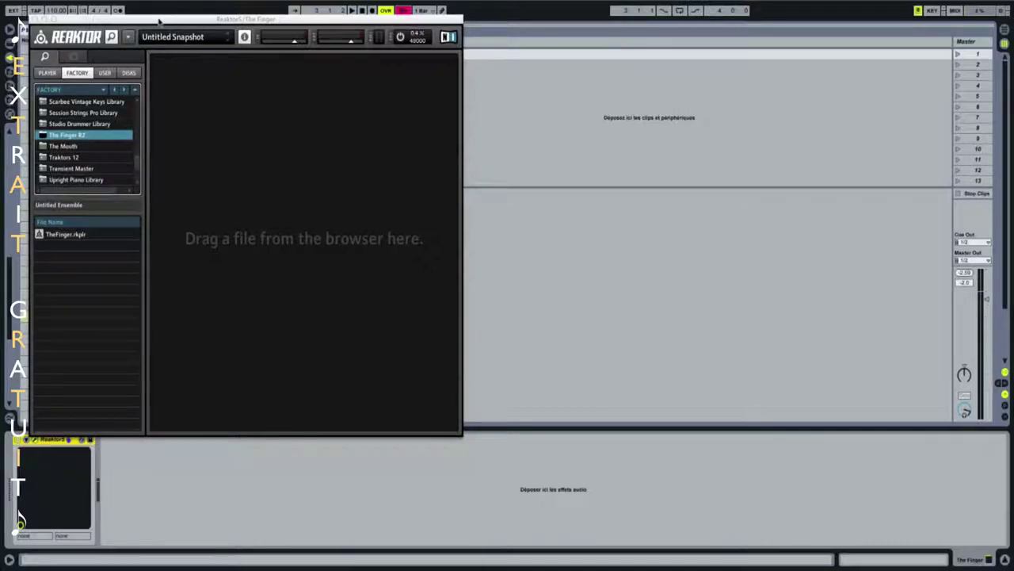
left_click_drag(159, 19, 477, 42)
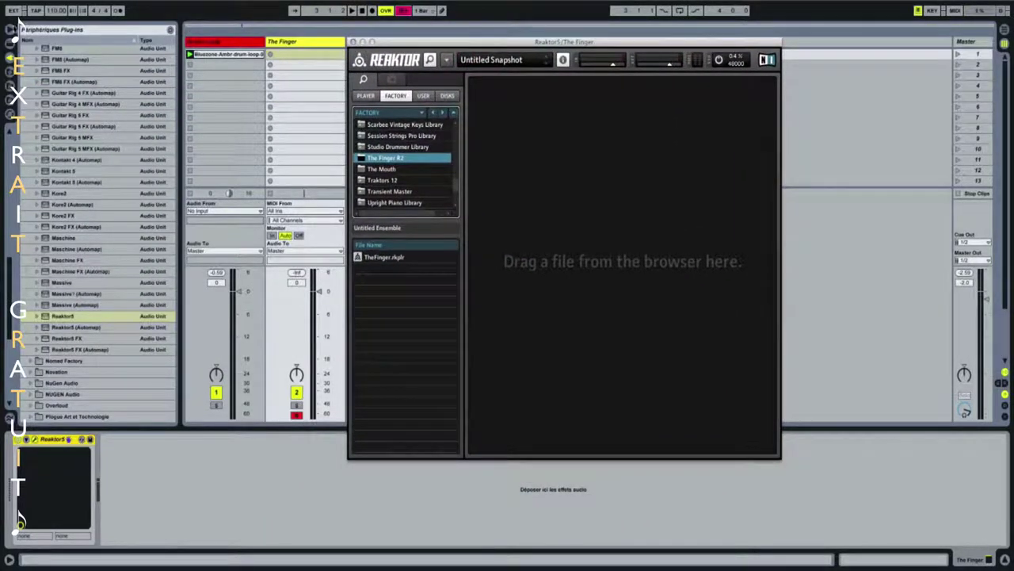
left_click(19, 24)
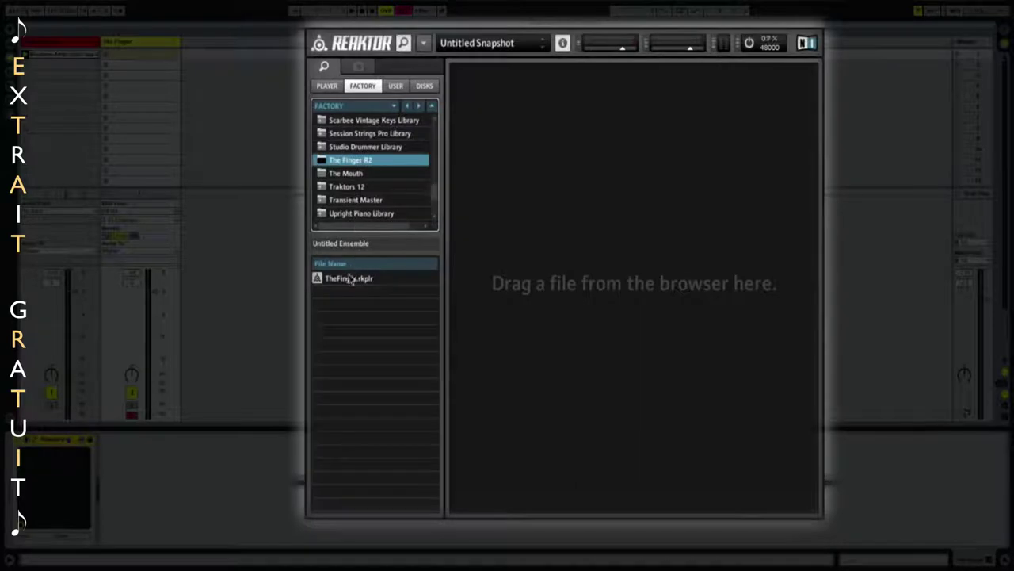
- Load TheFinger.rkplr from the factory folder The Finger R2 into Reaktor and hide the sidebar
left_click_drag(346, 283, 557, 181)
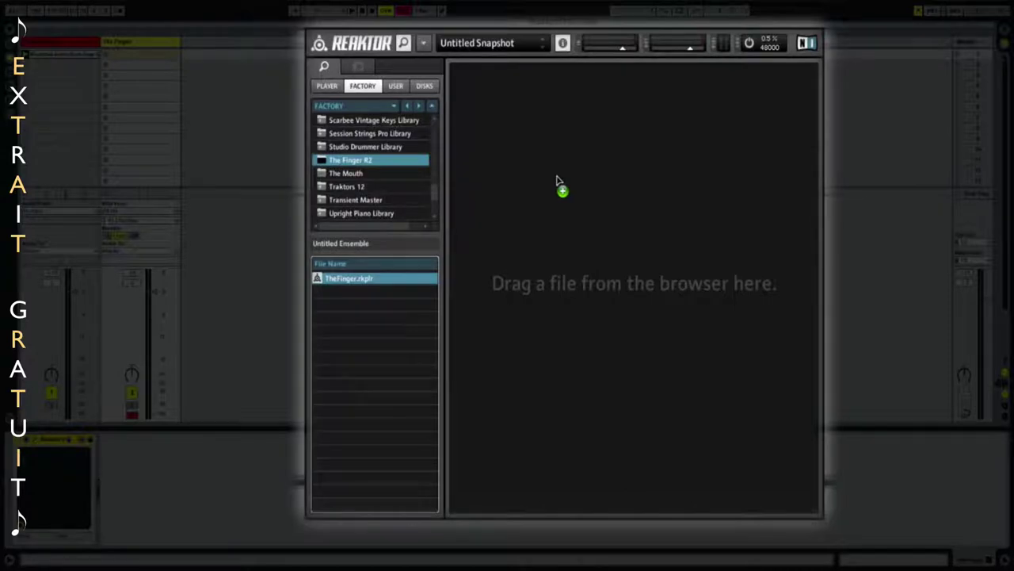
left_click_drag(557, 181, 557, 181)
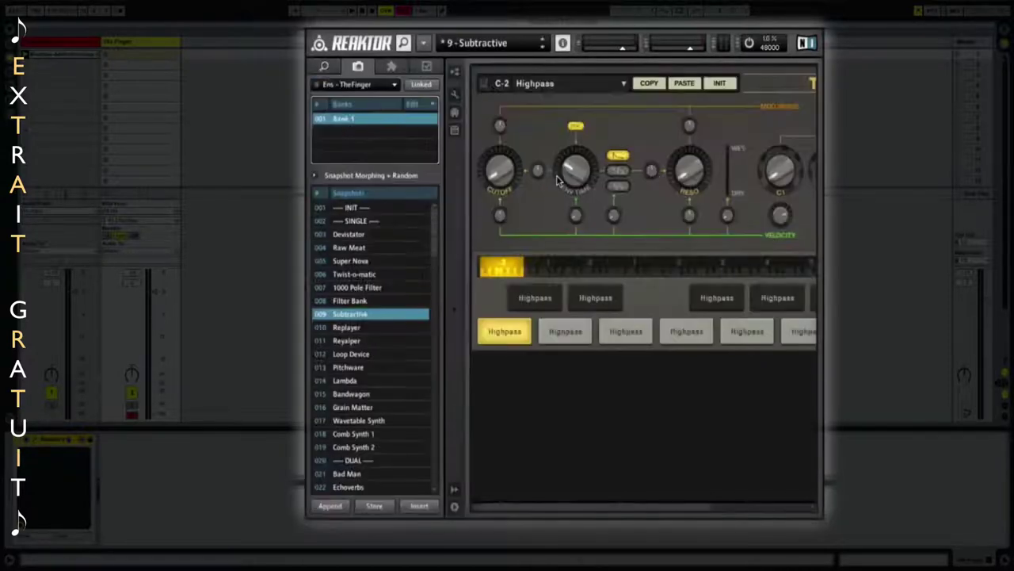
left_click(404, 43)
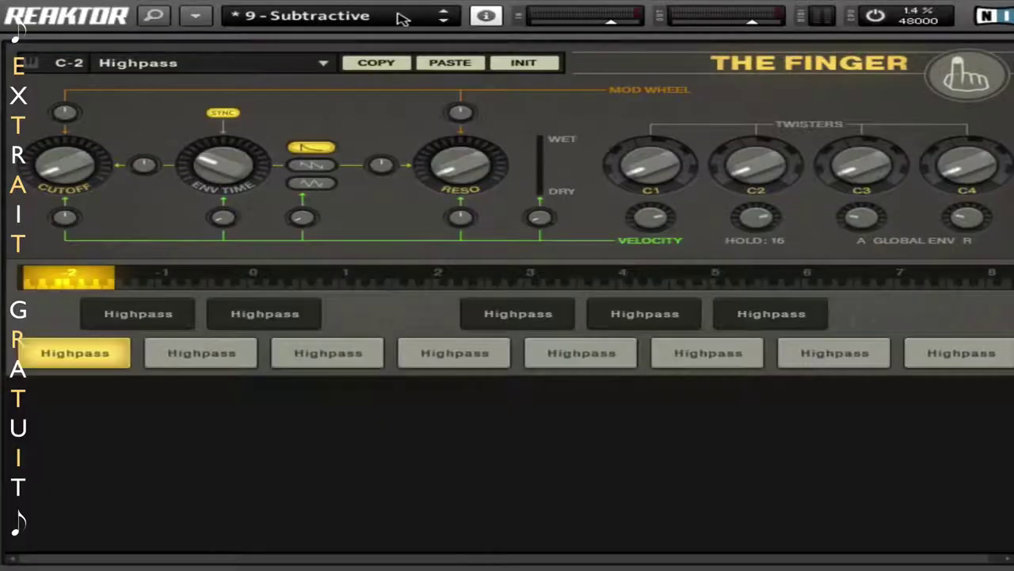
- Look through The Finger's snapshot list and the effects available for a key without changing either selection
left_click(398, 31)
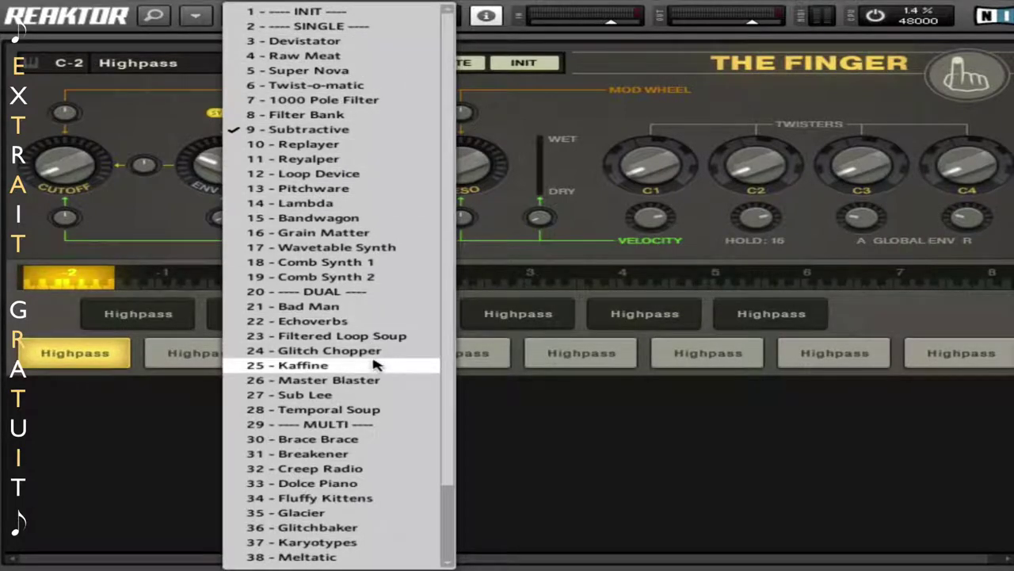
left_click_drag(446, 271, 459, 151)
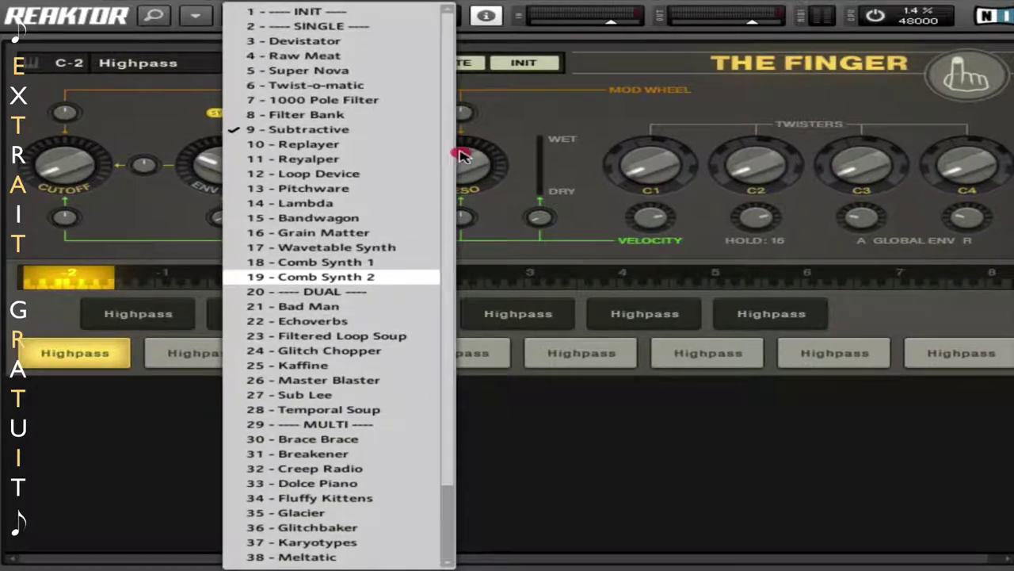
left_click(578, 107)
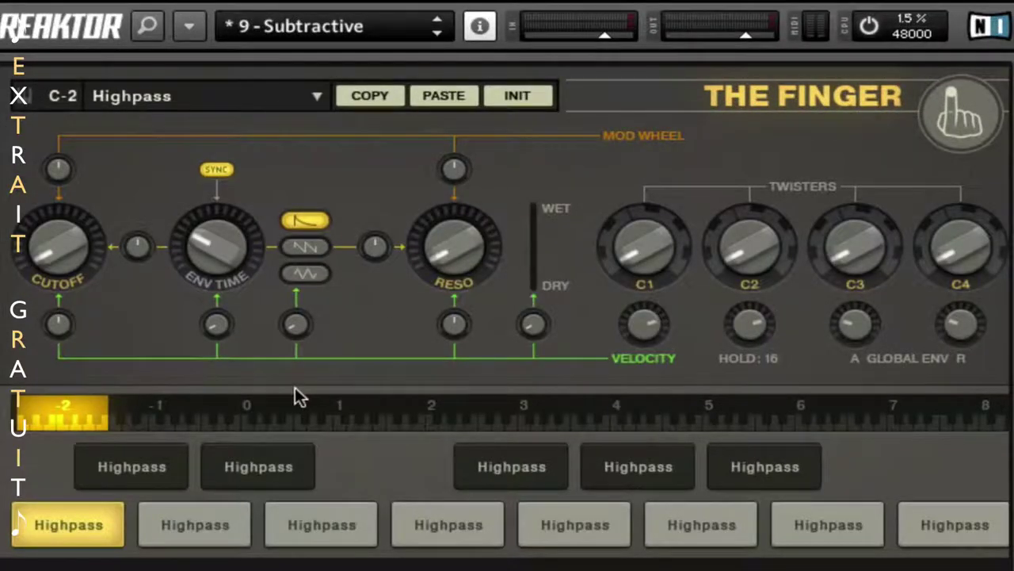
left_click(314, 97)
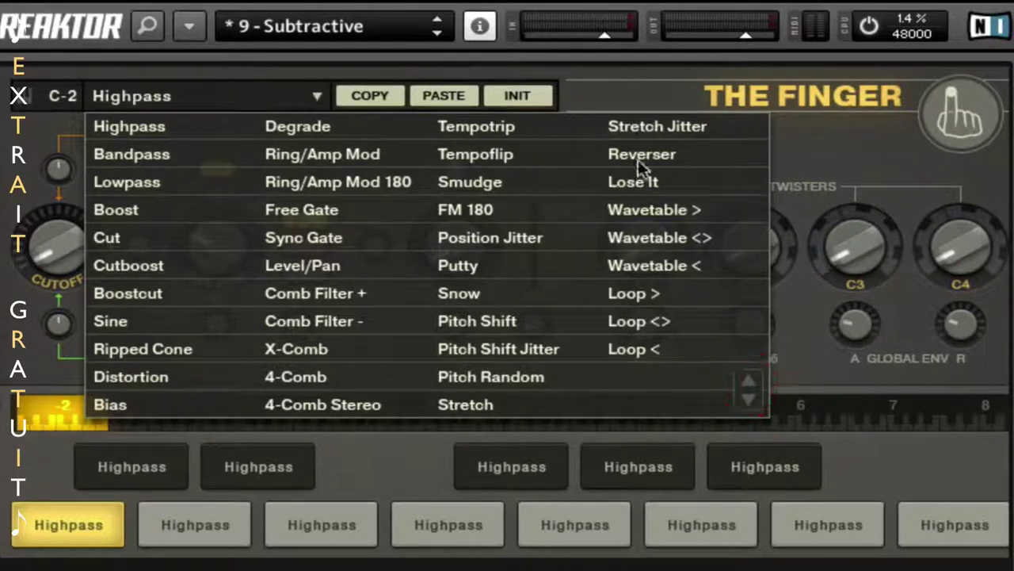
left_click(810, 155)
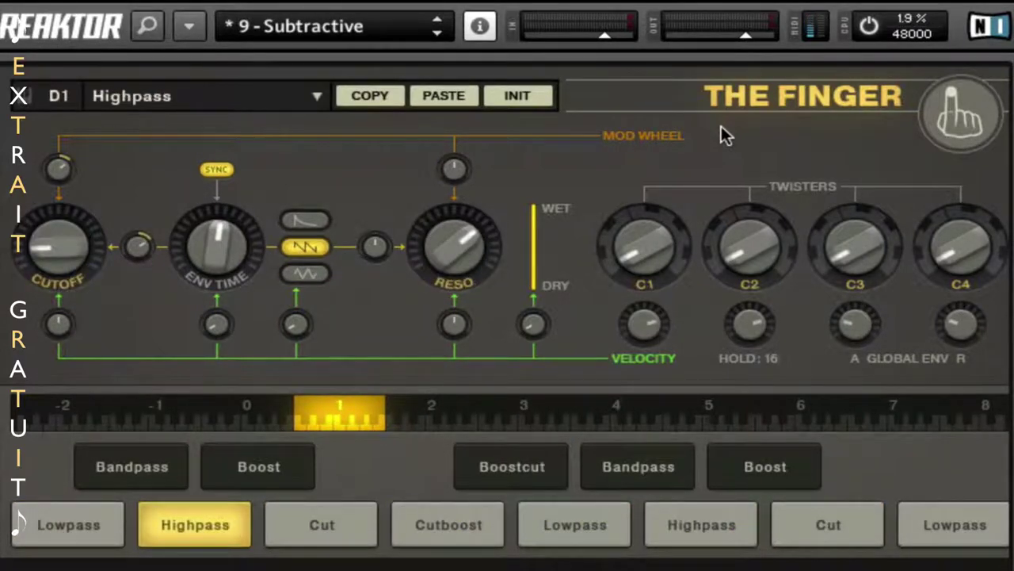
- Shift The Finger's displayed keyboard range to octave 2 and inspect the effects assigned to its keys
left_click(38, 422)
left_click_drag(133, 426, 401, 426)
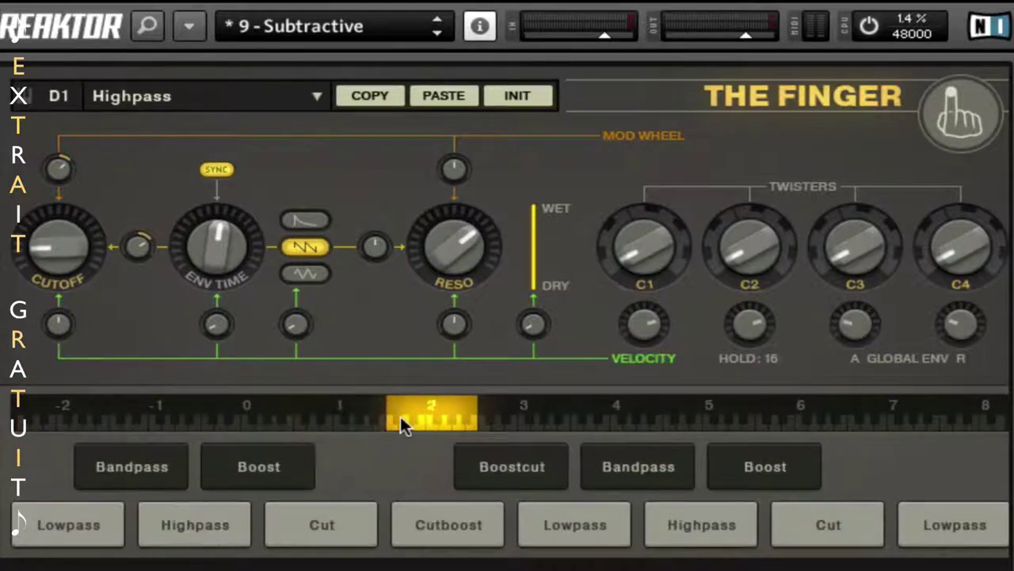
left_click(437, 523)
left_click(513, 466)
left_click(560, 526)
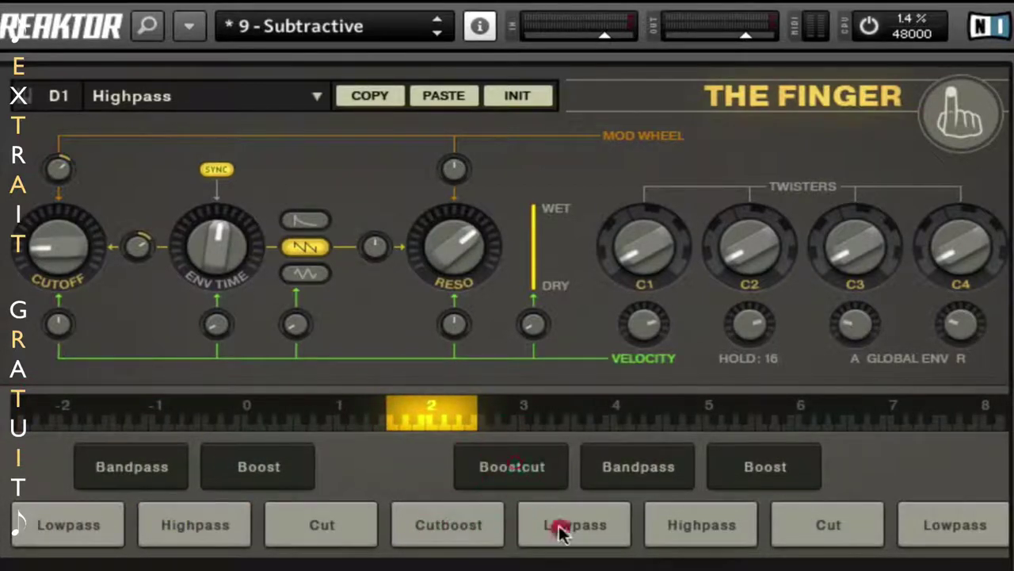
left_click(692, 524)
left_click(660, 467)
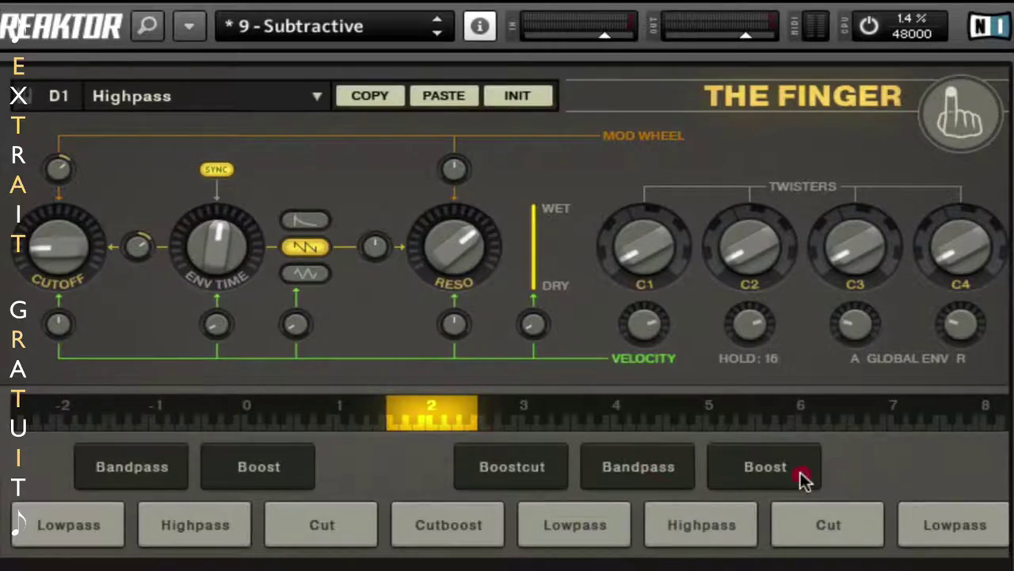
- Move between neighbouring octaves from the outer effect keys, up to octave 8, to check their assigned effects
left_click(944, 542)
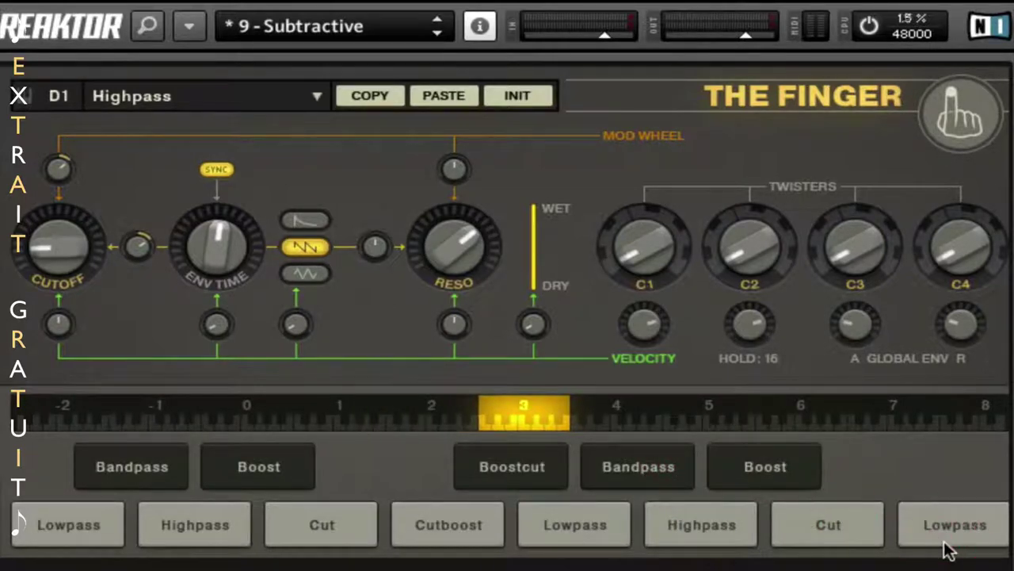
left_click(944, 527)
left_click(945, 533)
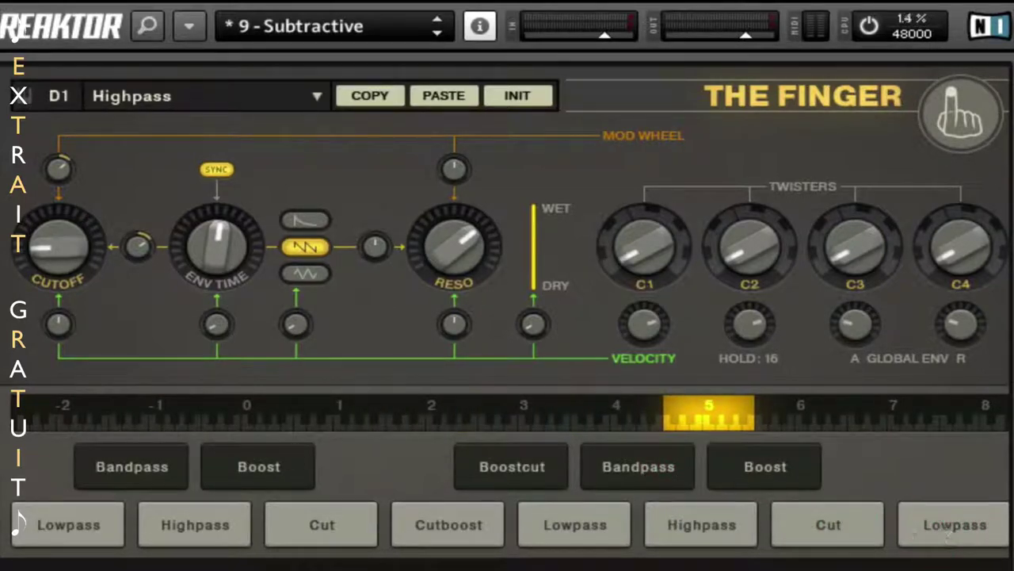
left_click(57, 536)
left_click(57, 537)
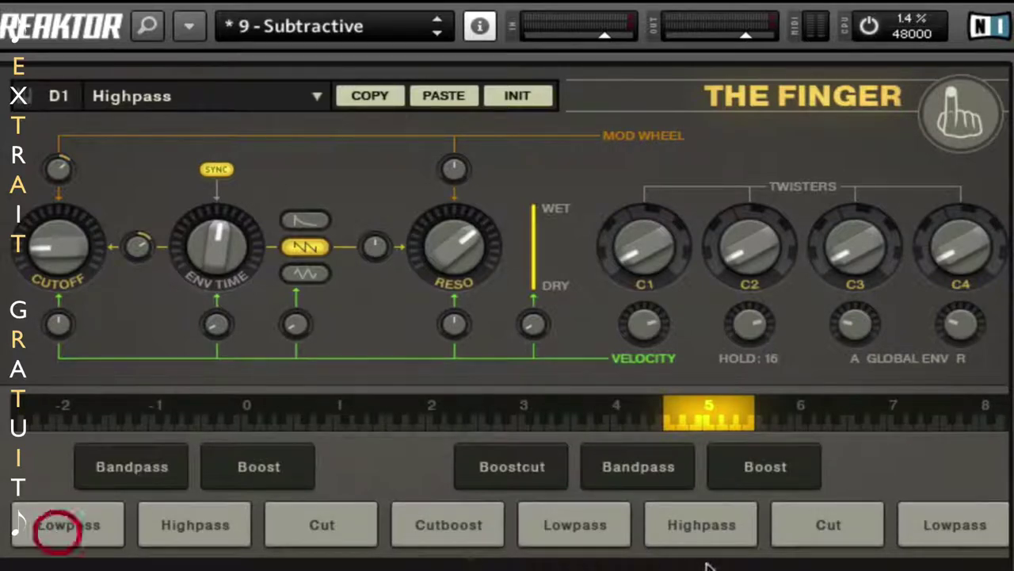
left_click(957, 527)
left_click(957, 529)
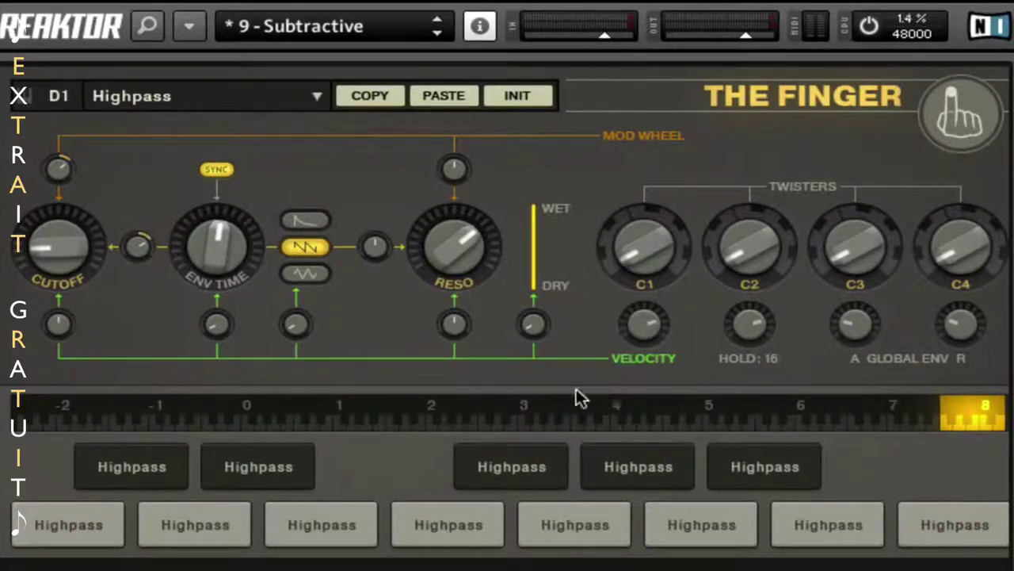
- Show octave 3 of The Finger's keyboard and trigger its Lowpass, Boostcut and Bandpass effect keys
left_click(528, 412)
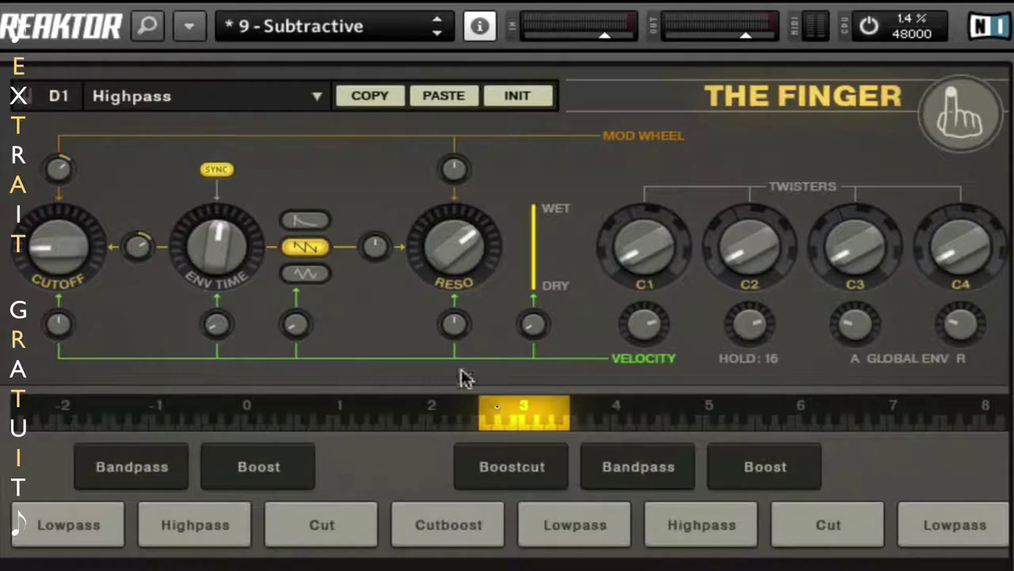
left_click_drag(641, 262, 636, 298)
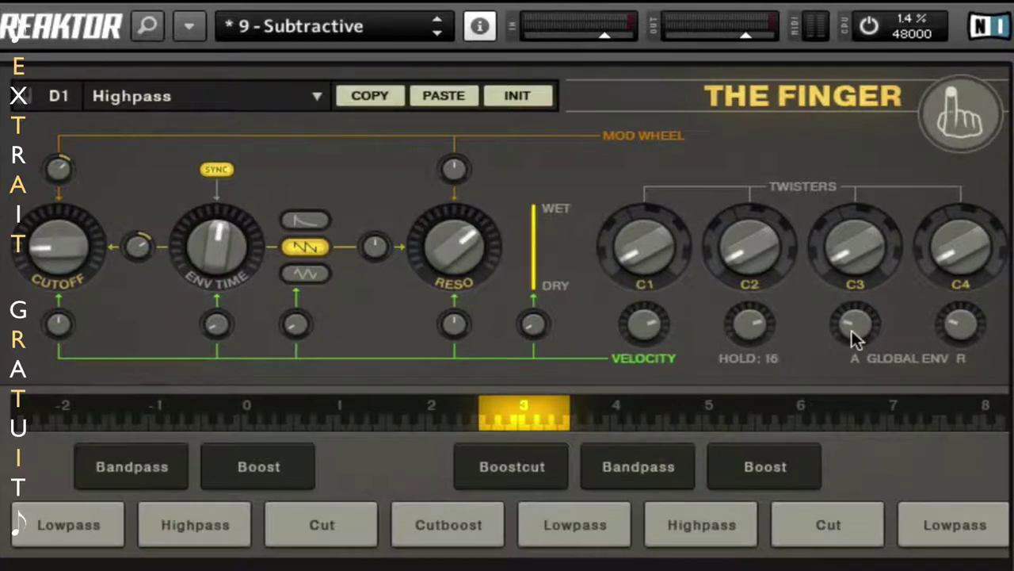
left_click_drag(849, 329, 849, 432)
left_click_drag(957, 326, 937, 416)
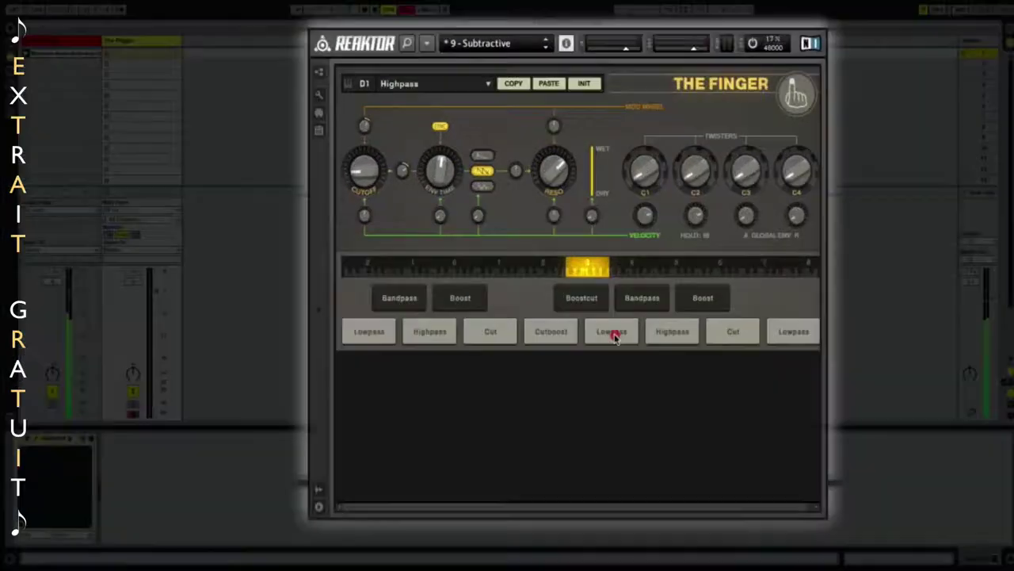
left_click(607, 304)
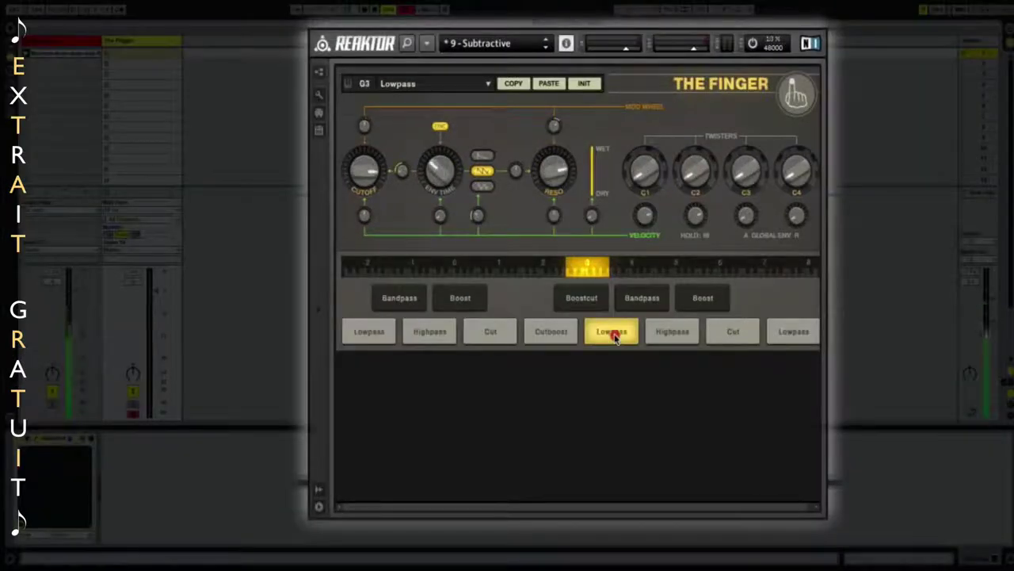
left_click(583, 299)
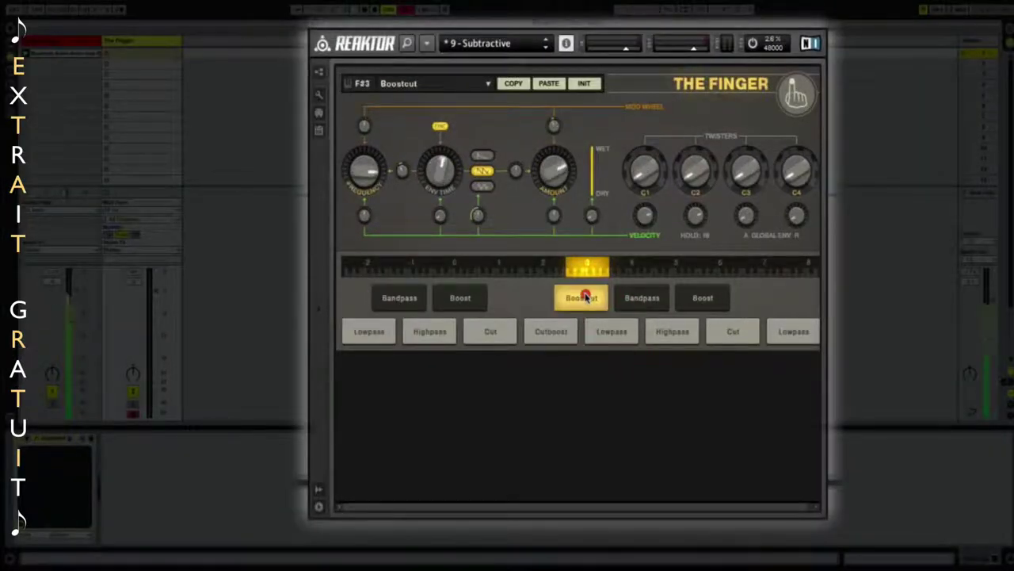
left_click(644, 300)
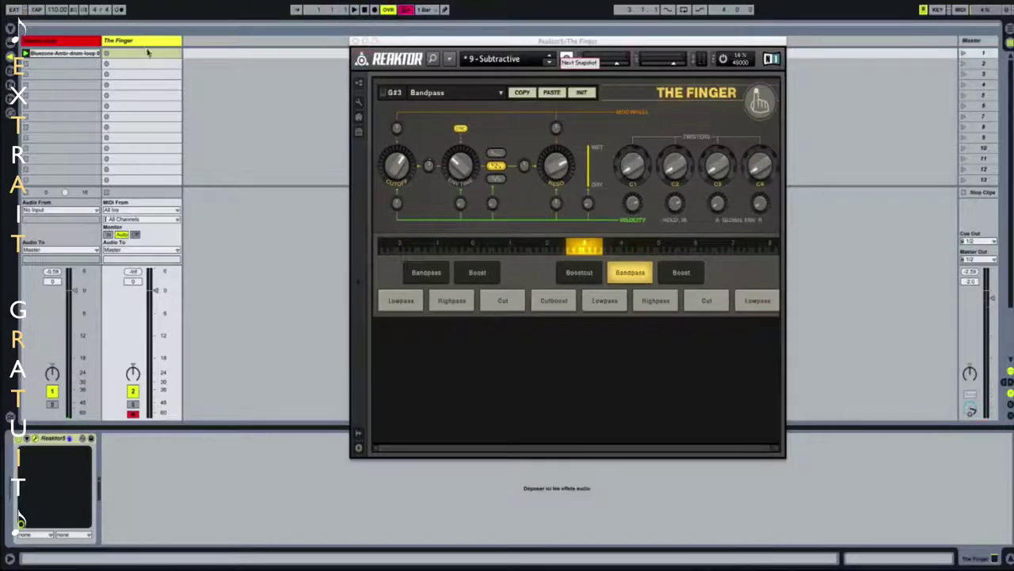
- Route the drum loop track's audio output to The Finger track, using the 1/2-Reaktor5 input
left_click(143, 42)
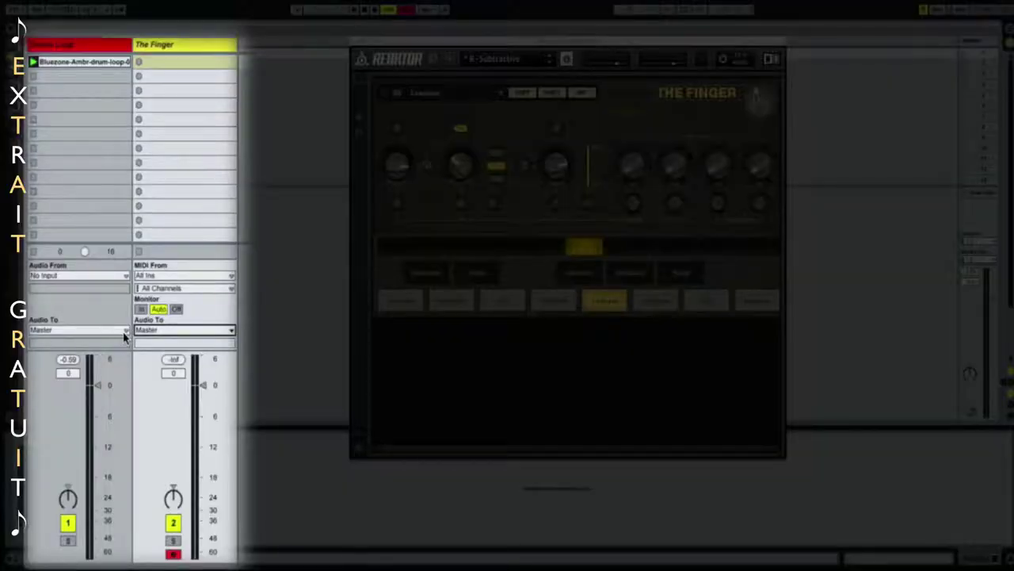
left_click(124, 332)
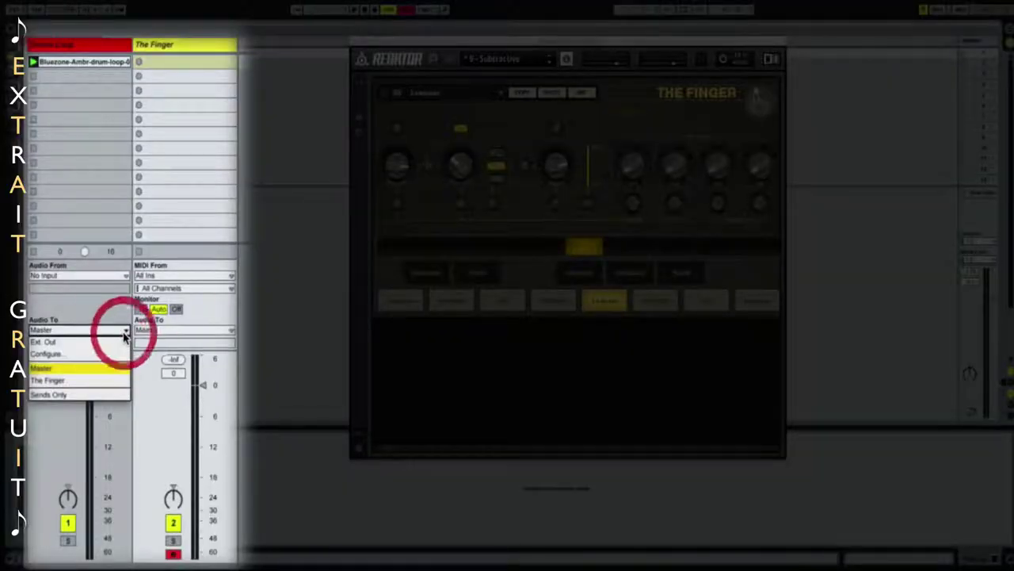
left_click(99, 383)
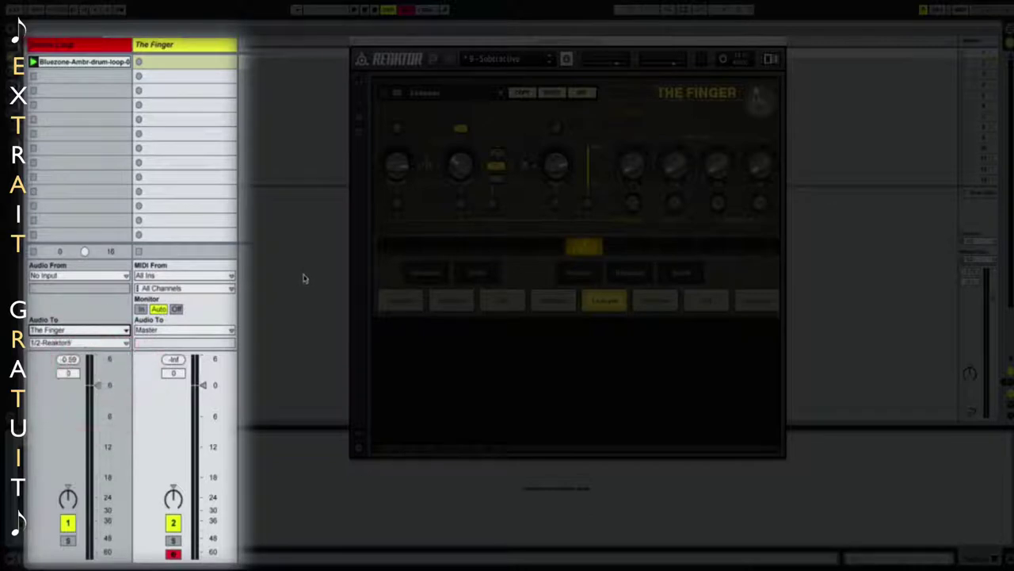
left_click(114, 345)
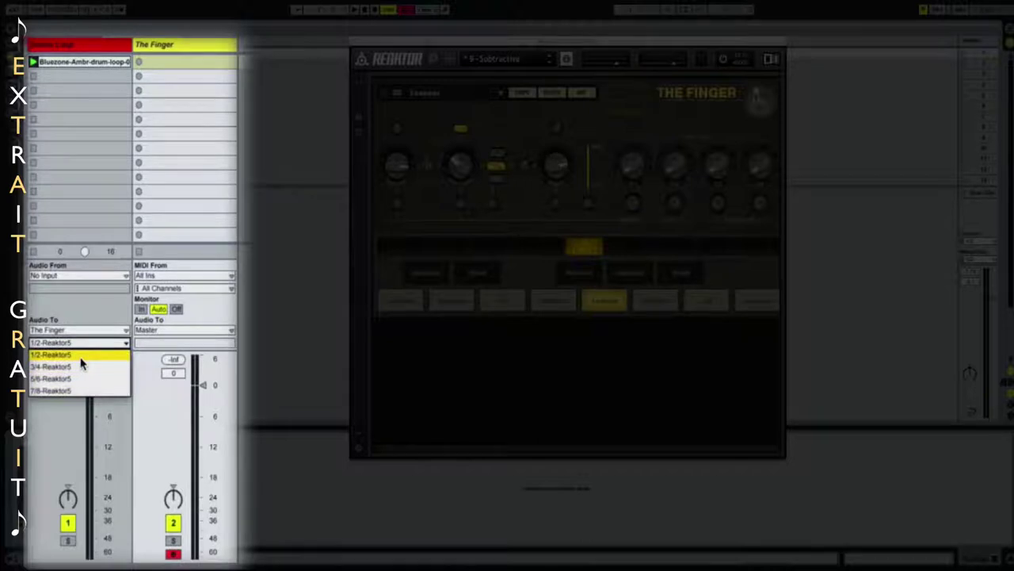
left_click(81, 358)
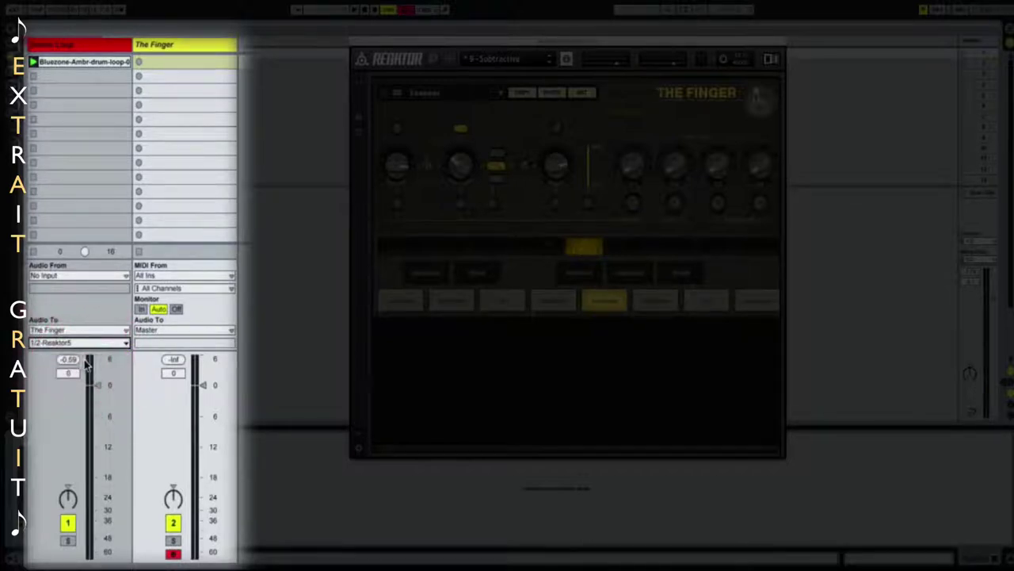
left_click(173, 554)
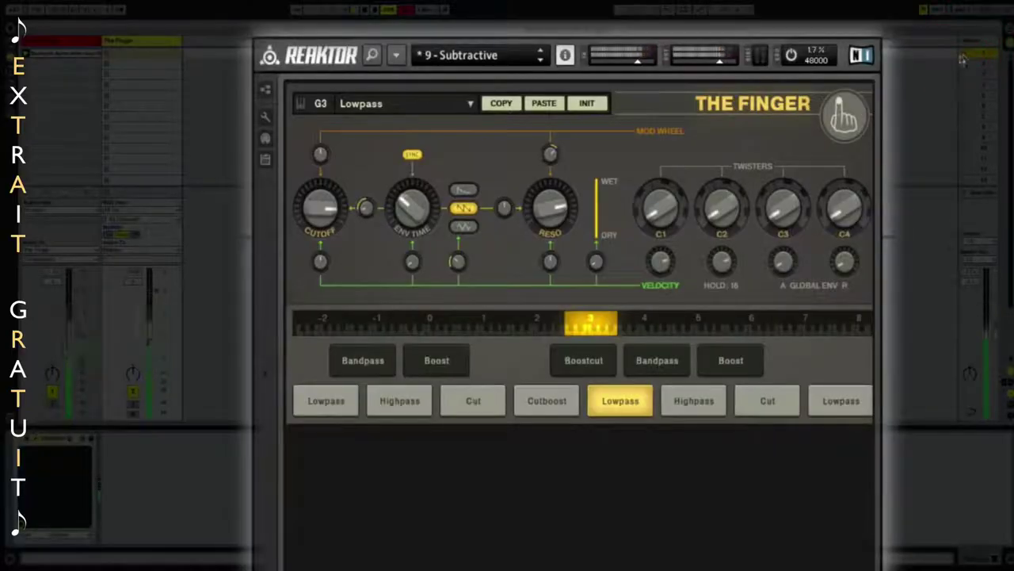
- Audition the octave 3 effects Cutboost, Cut, Highpass, Lowpass, Boostcut and Boost on the drum loop
left_click(542, 406)
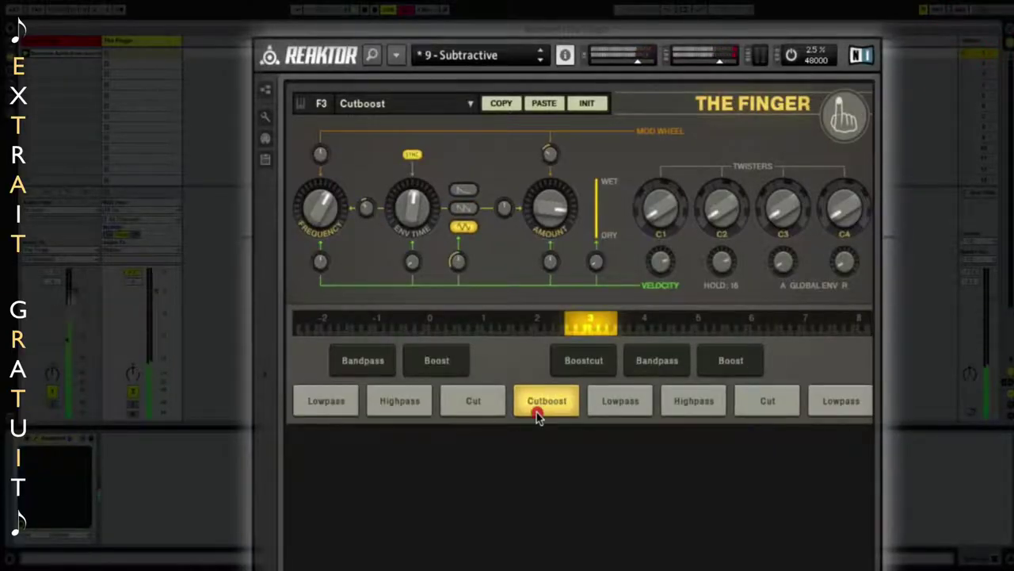
left_click(480, 412)
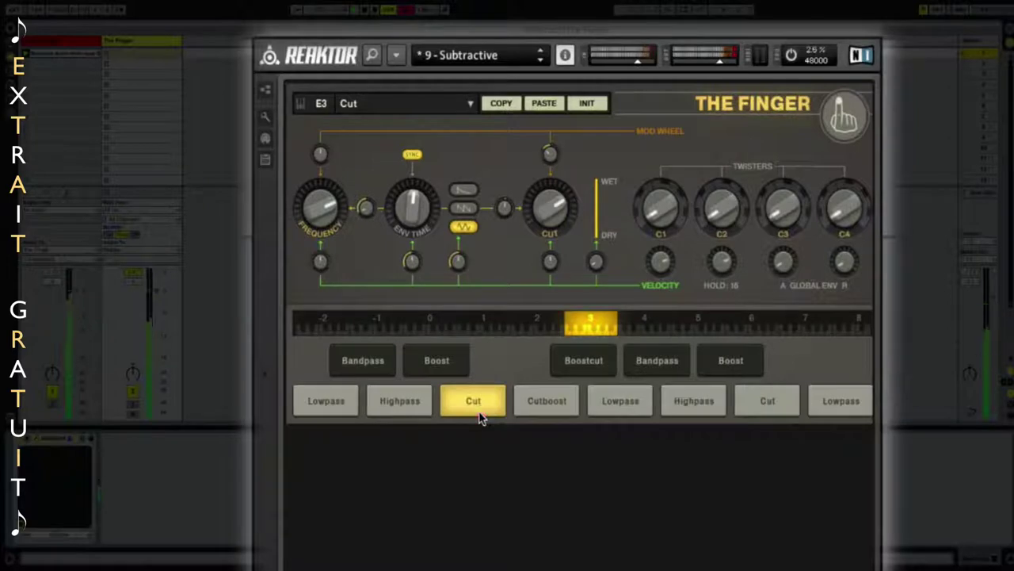
left_click(688, 403)
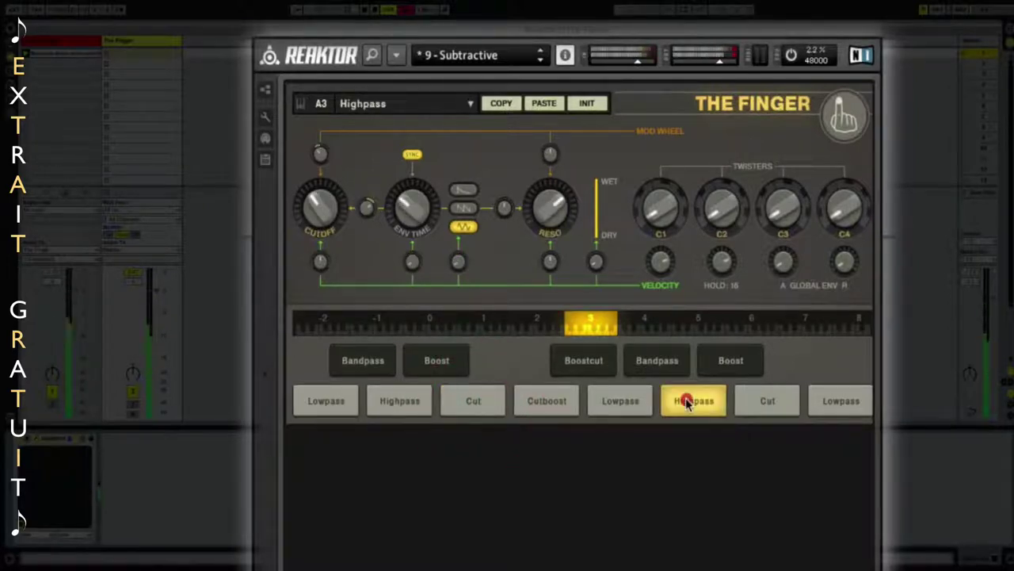
left_click(623, 411)
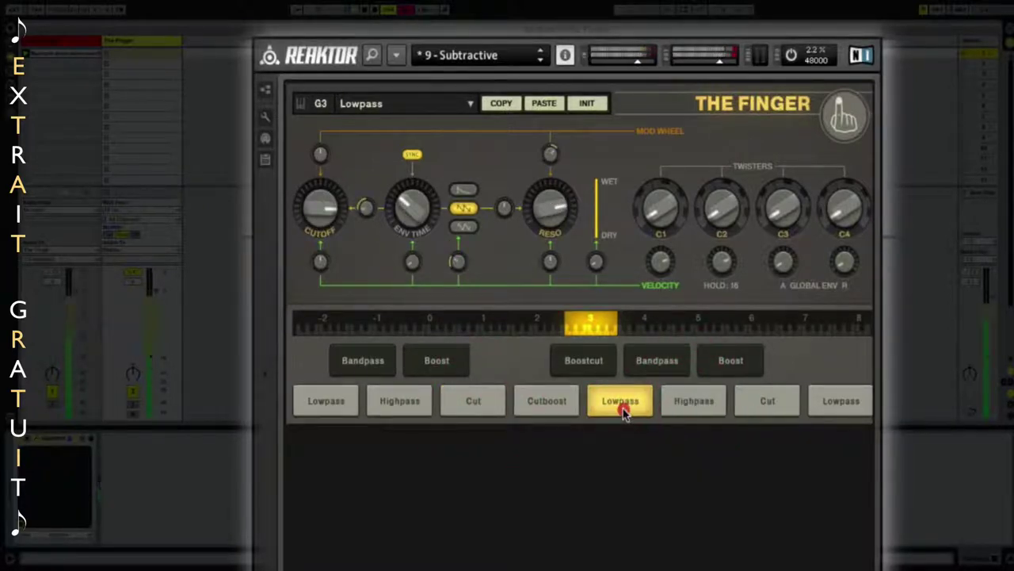
left_click(589, 371)
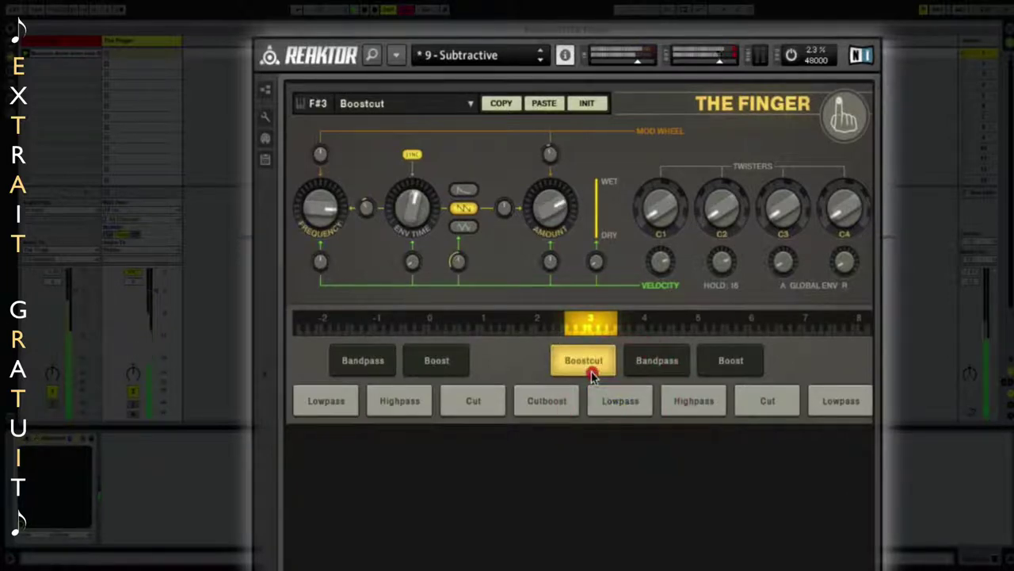
left_click(727, 362)
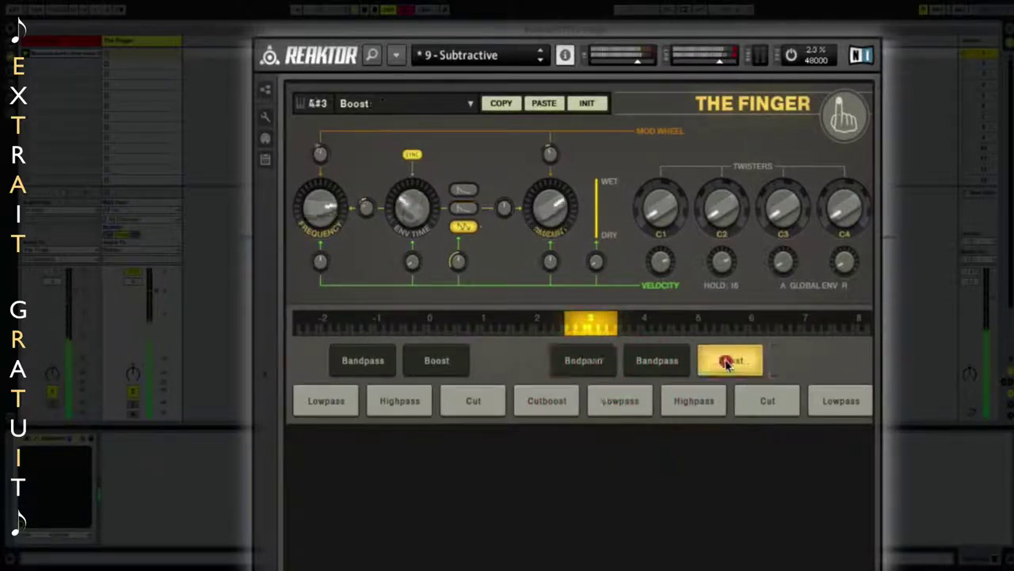
- Audition Lowpass in octave 4, and Cut, Boost, Boostcut and Lowpass in octave 1, on the drum loop
left_click(646, 321)
left_click(623, 404)
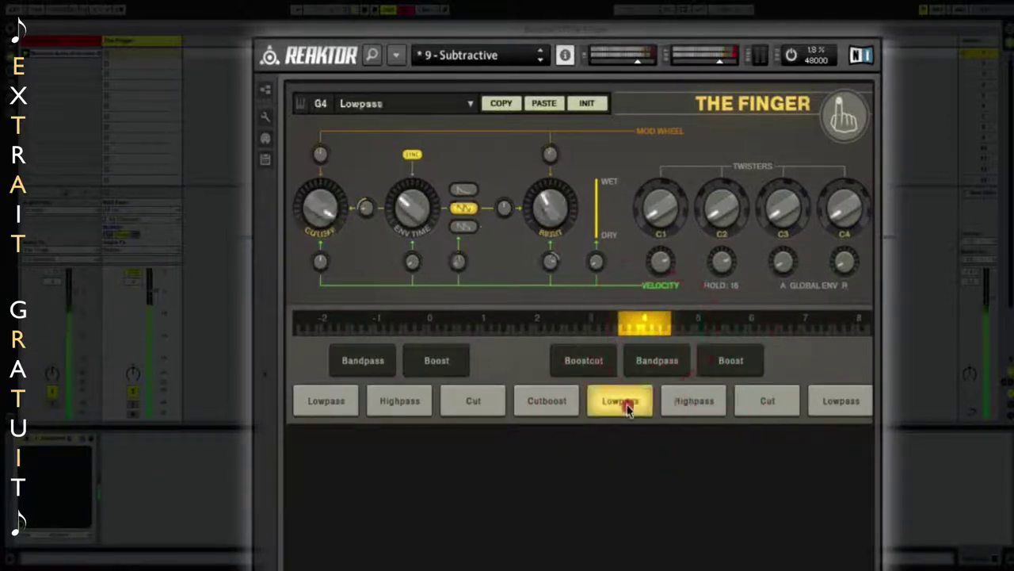
left_click(486, 320)
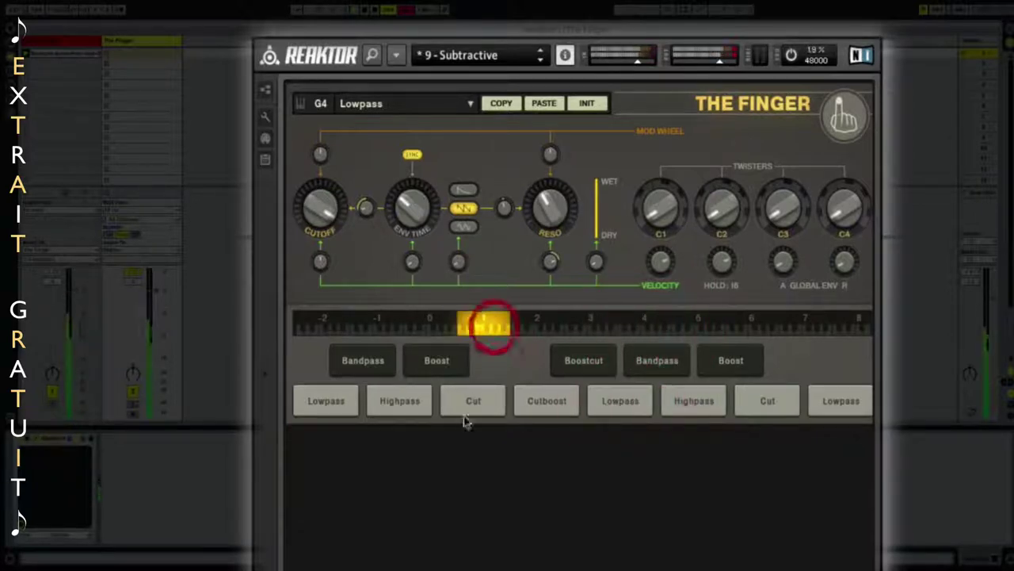
left_click(468, 416)
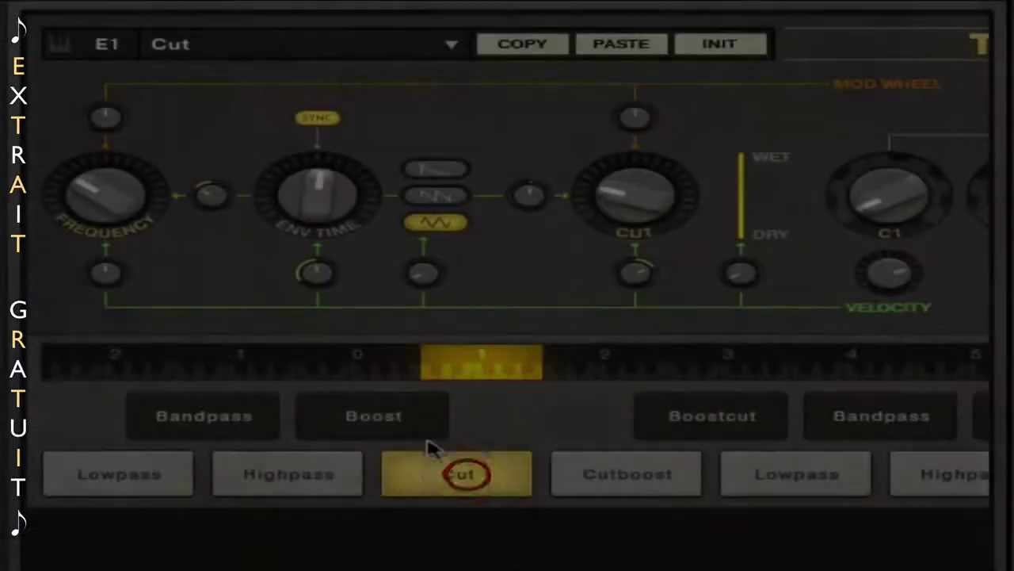
left_click(453, 369)
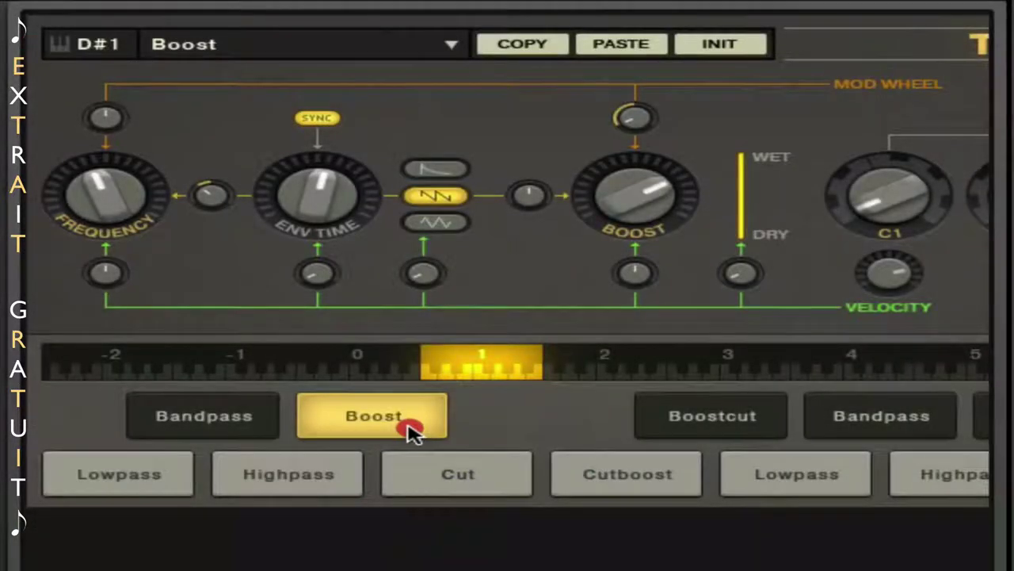
left_click(710, 428)
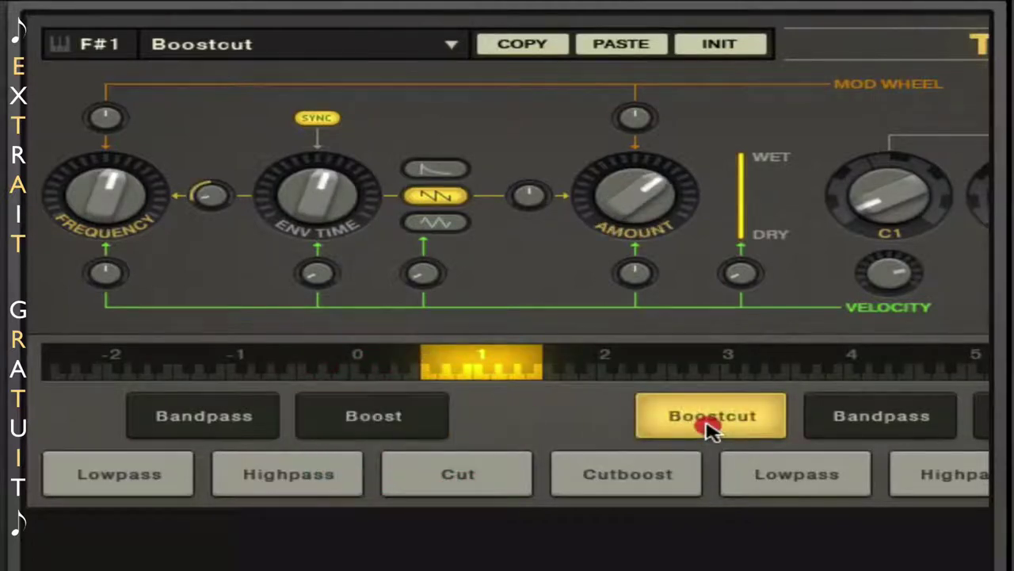
left_click(796, 476)
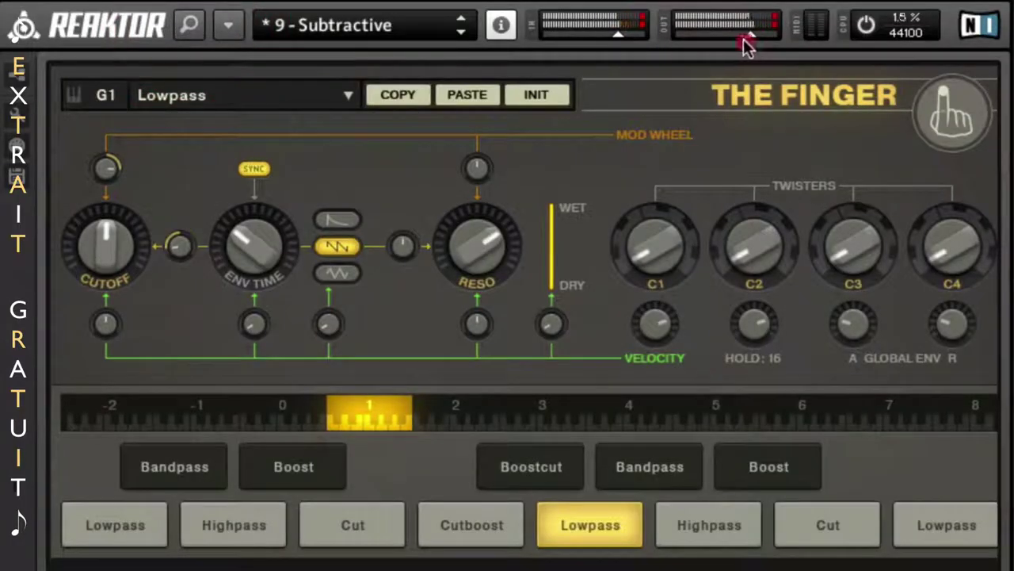
- Lower Reaktor's input and output levels slightly and load the snapshot 23 - Filtered Loop Soup
left_click_drag(751, 35, 744, 37)
left_click(461, 25)
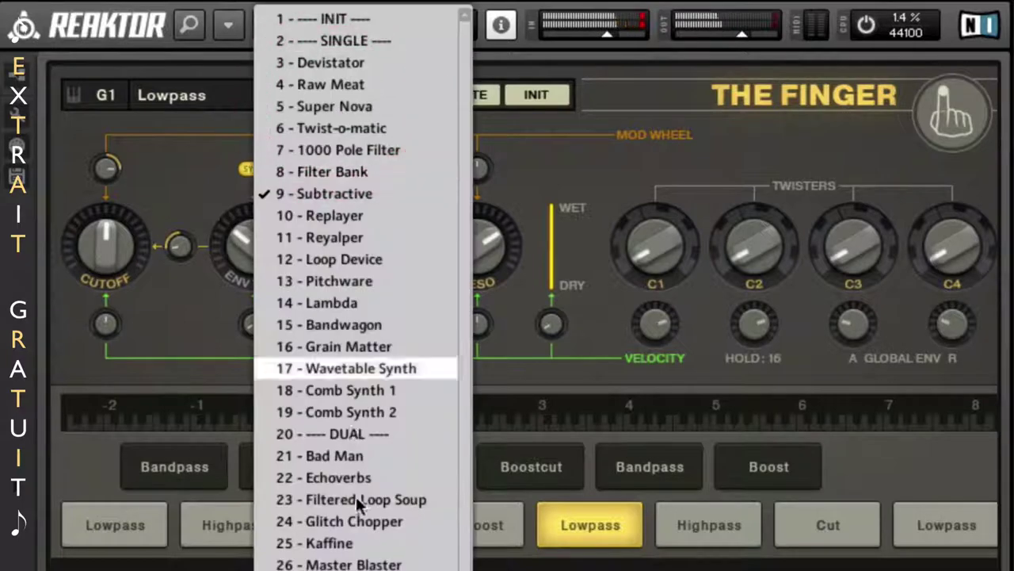
left_click(442, 496)
- Audition Bandpass in octave 1, and Bandpass, Loop <, Highpass and Loop > in octave 3
left_click(541, 469)
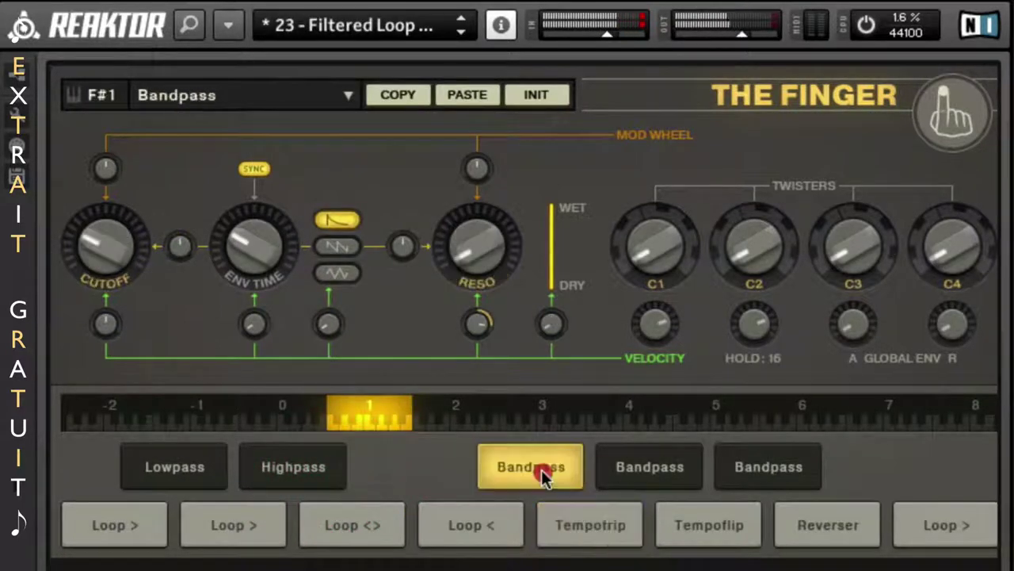
left_click(537, 410)
left_click(539, 469)
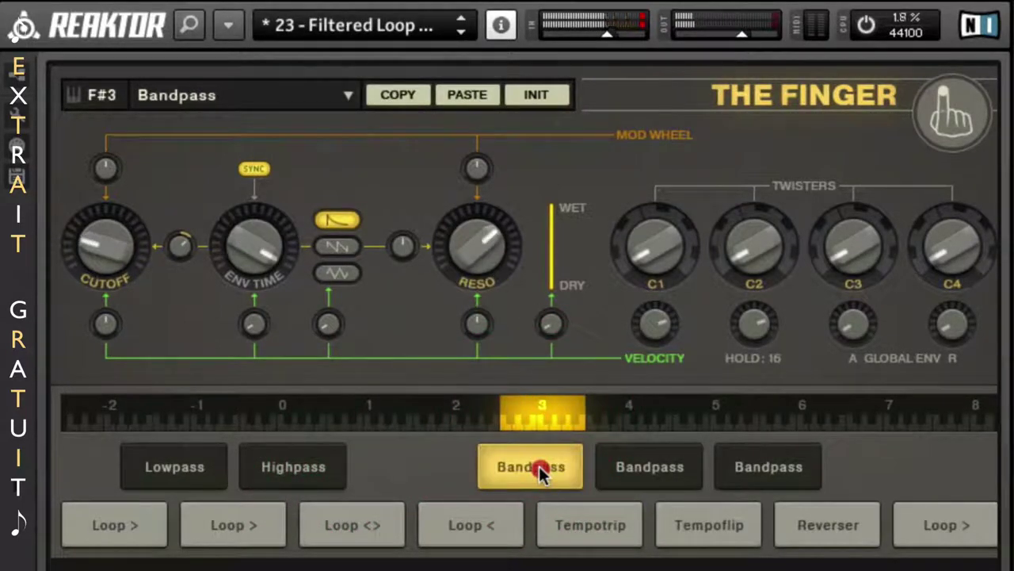
left_click(477, 531)
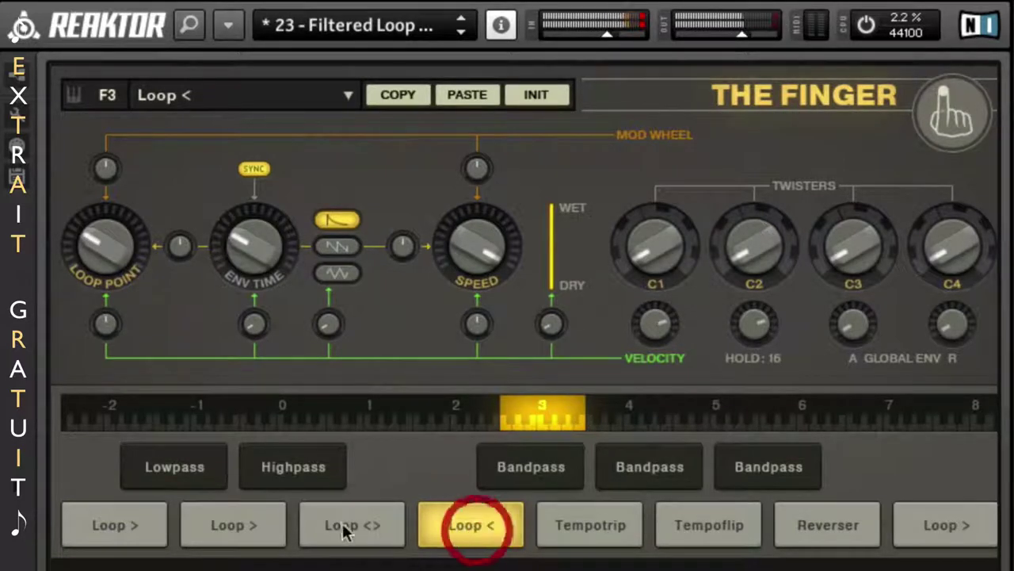
left_click(318, 467)
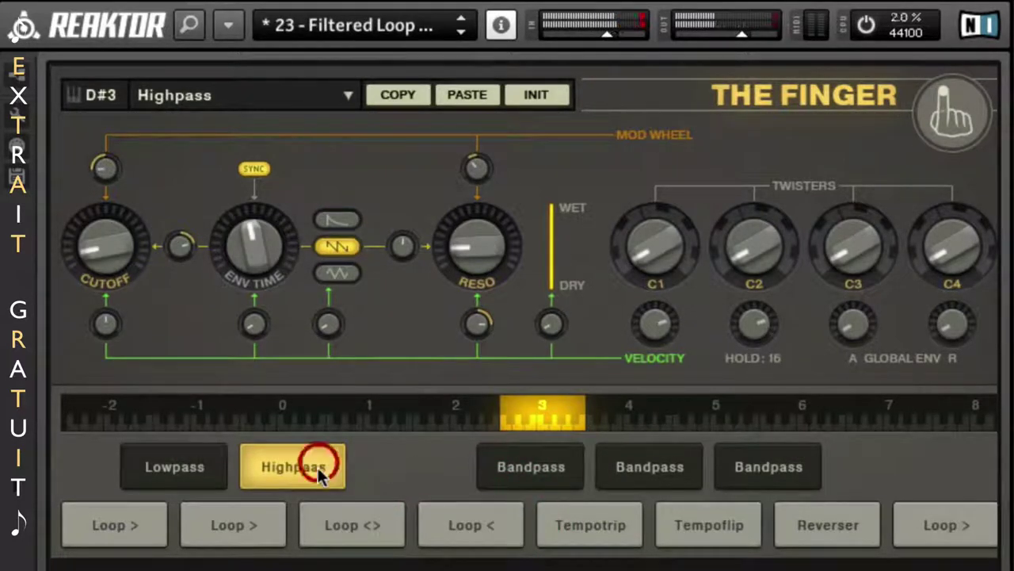
left_click(256, 521)
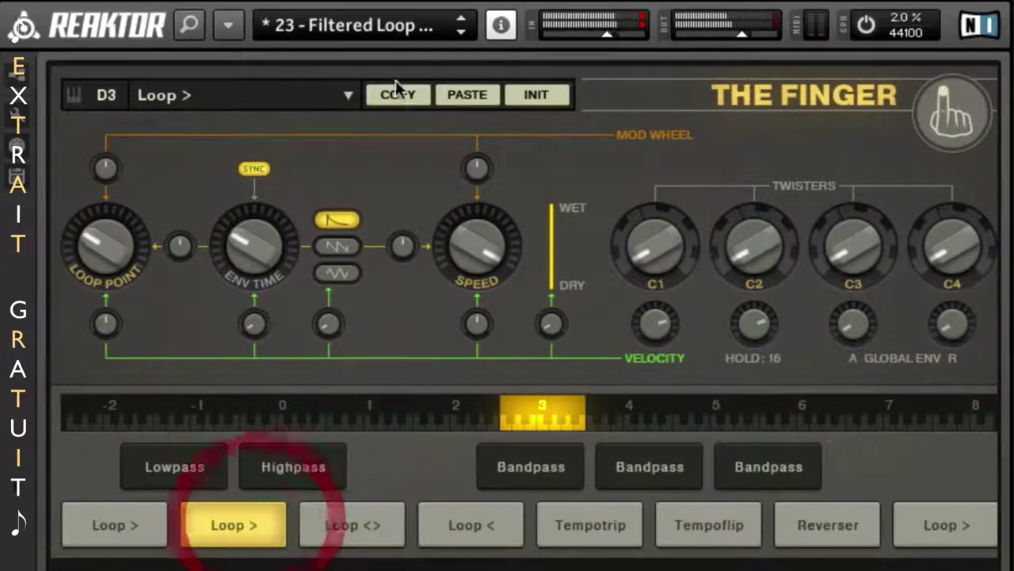
- Load the snapshot 33 - Dolce Piano and audition its effects in octaves 3 and 2, including Highpass, Degrade and Cutboost
left_click(401, 25)
scroll(349, 481, "down", 2)
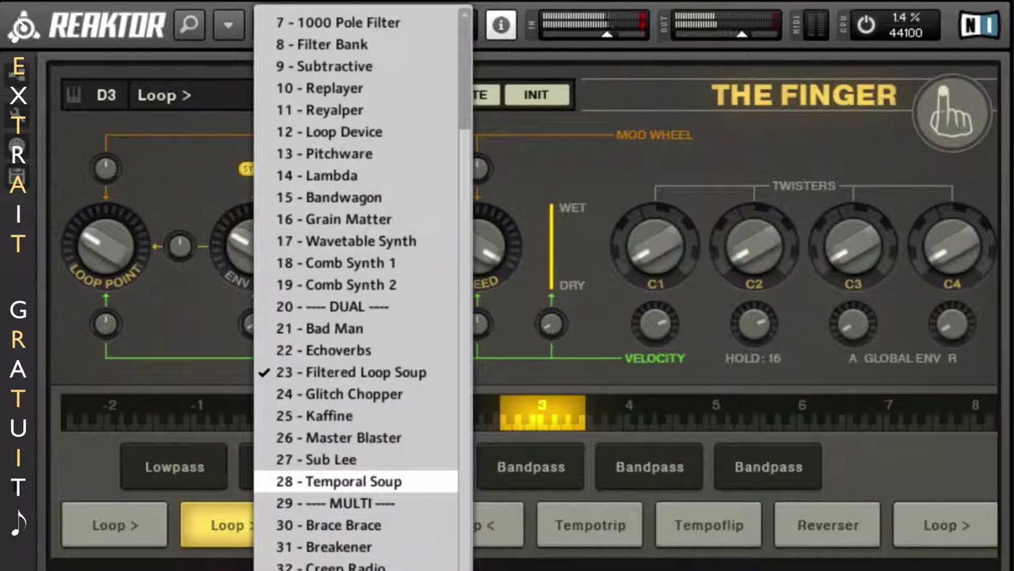
left_click(348, 516)
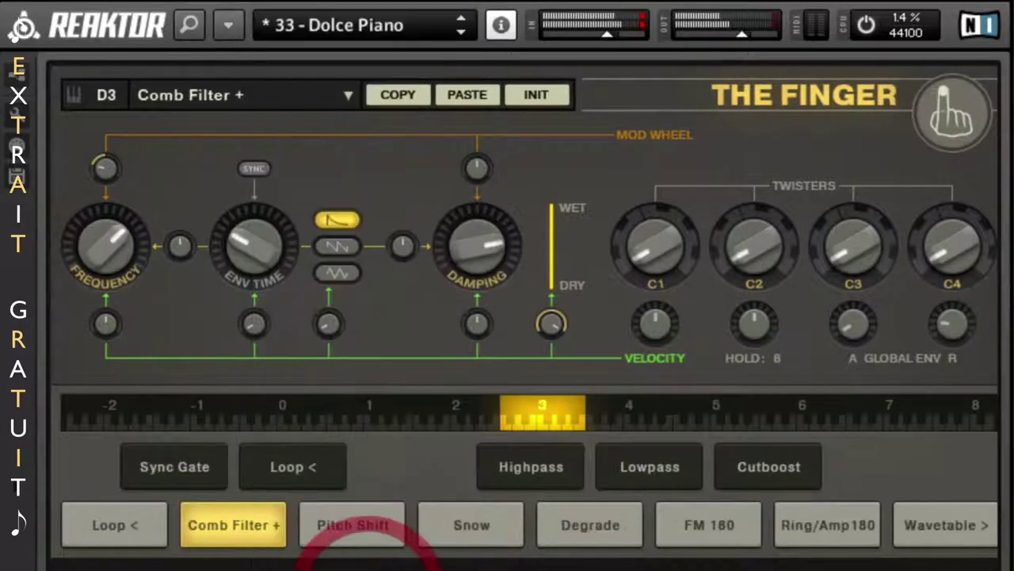
left_click(538, 474)
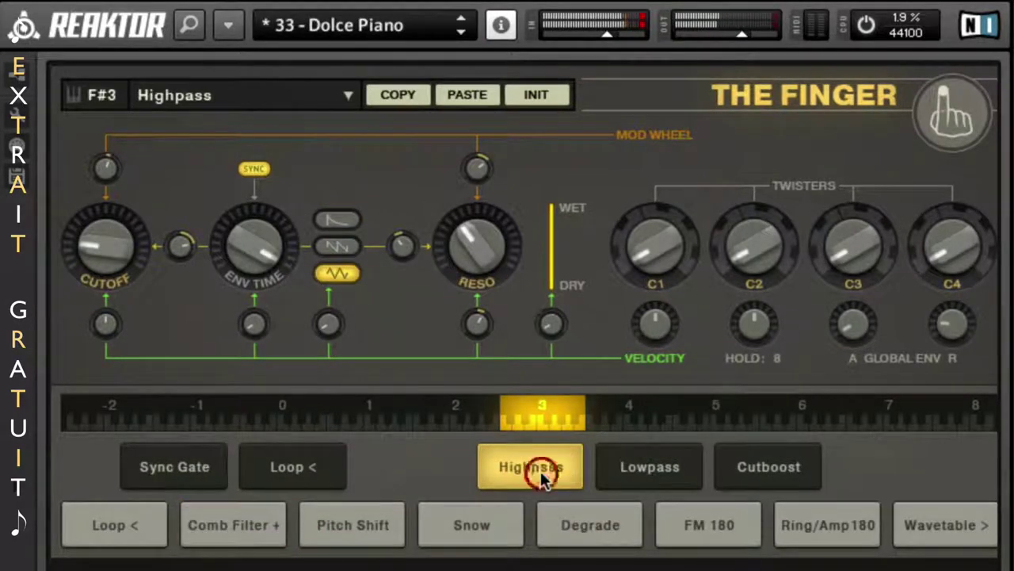
left_click(582, 525)
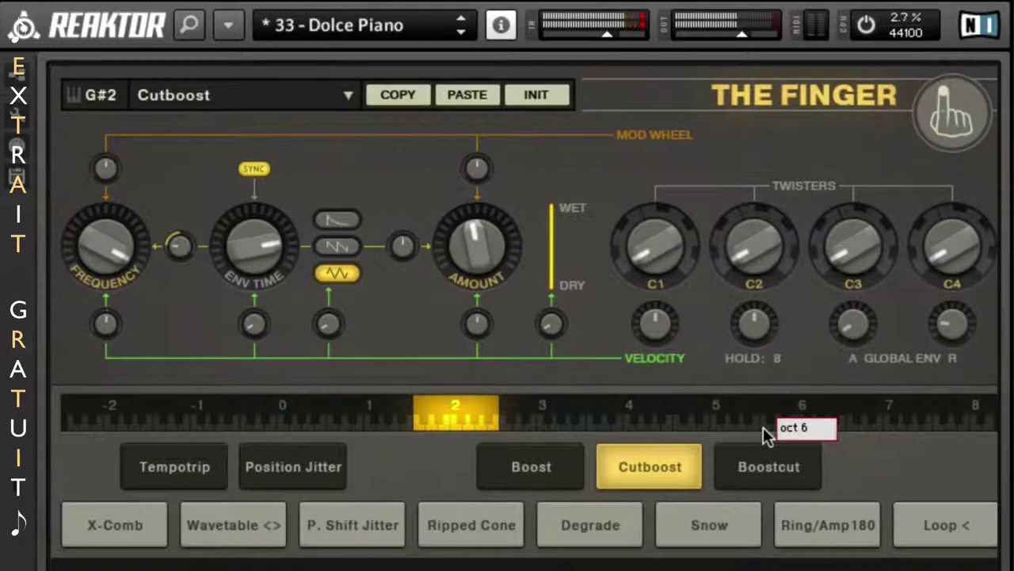
- Load the snapshot 38 - Meltatic in The Finger
left_click(376, 36)
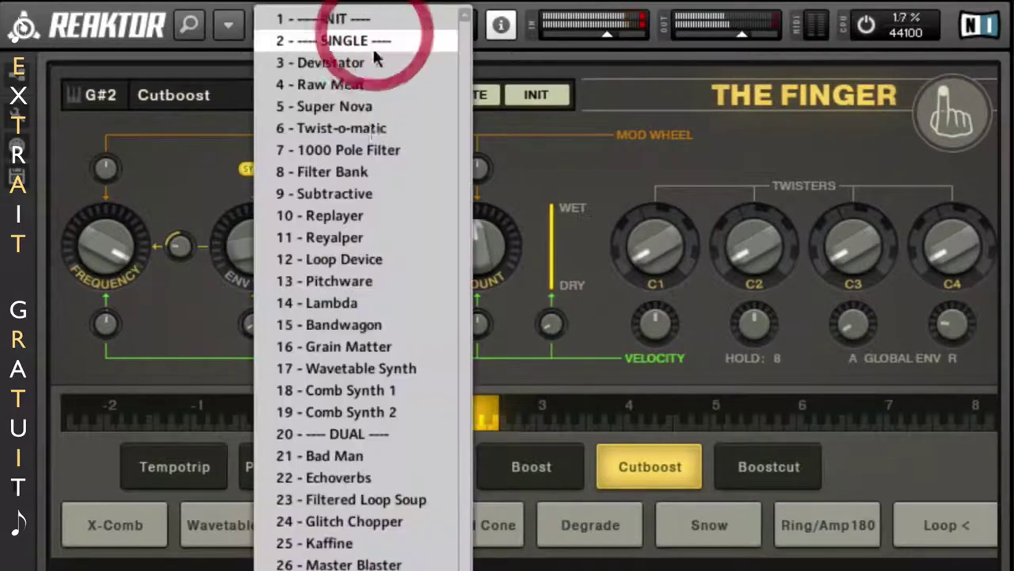
scroll(357, 475, "down", 2)
left_click(341, 568)
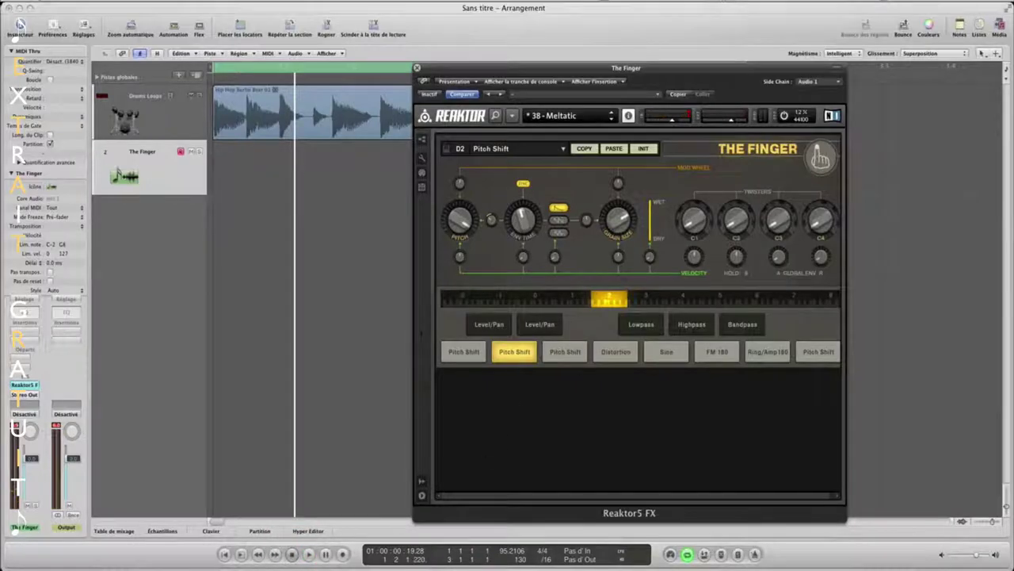
- Close The Finger's window, create an empty MIDI region on The Finger track and extend it to the drum loop's length
left_click(220, 164)
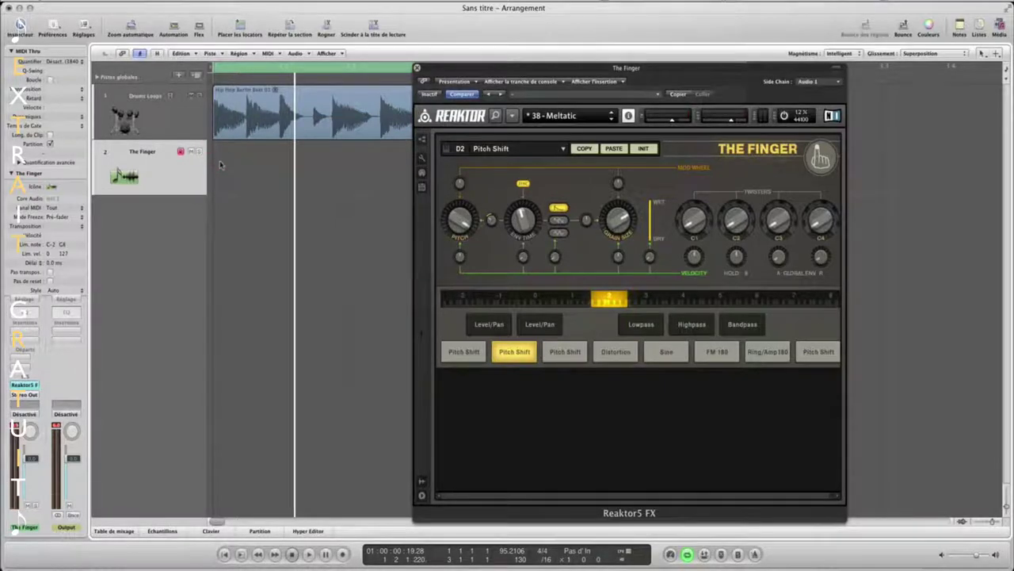
left_click(417, 69)
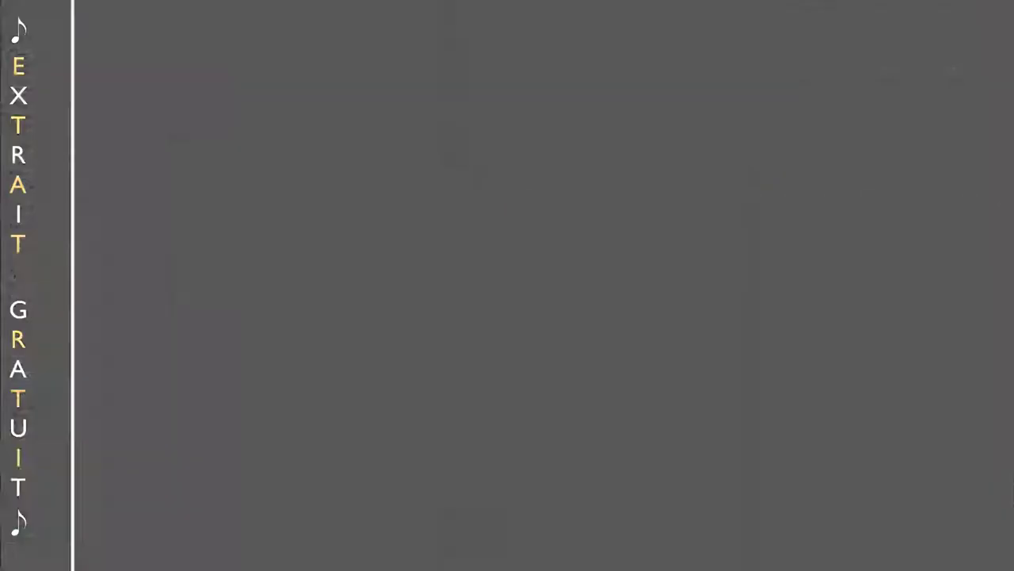
right_click(225, 169)
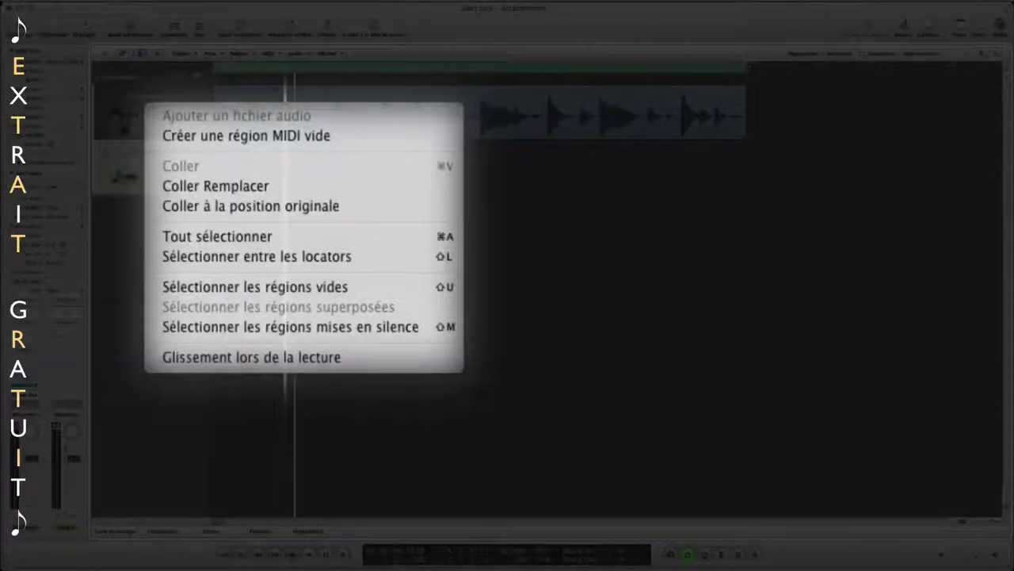
left_click(189, 133)
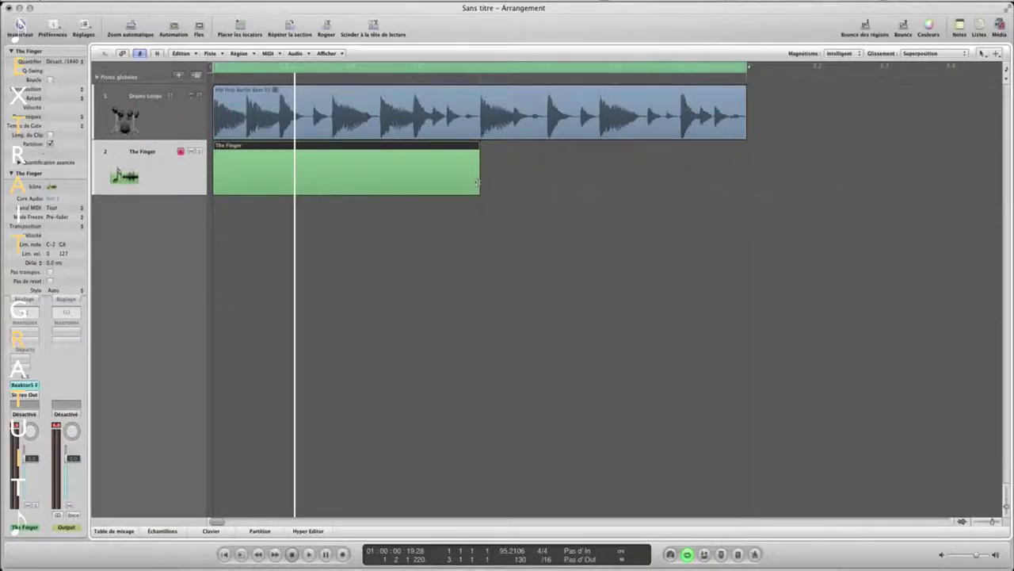
left_click_drag(477, 183, 686, 181)
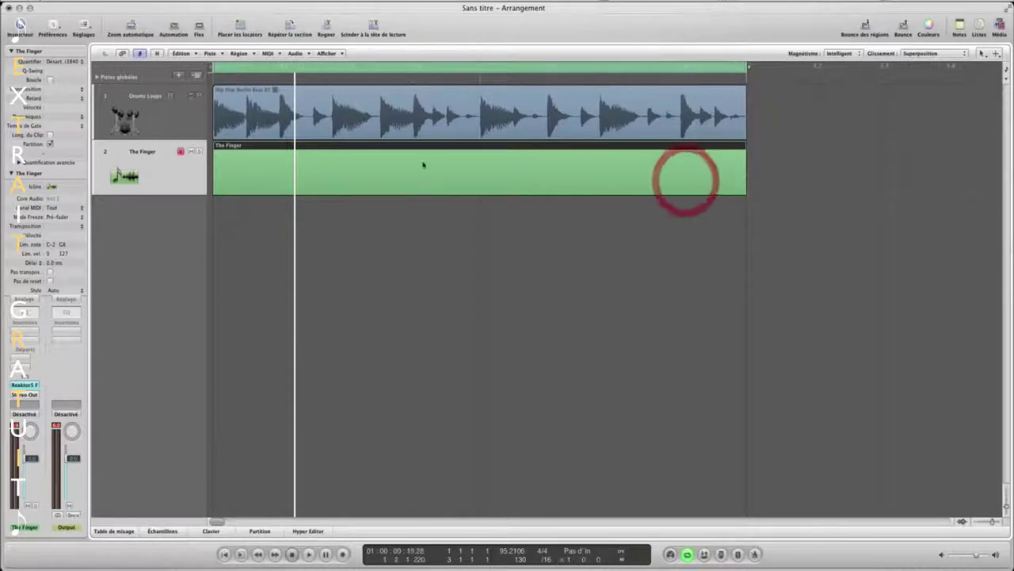
- Open the new MIDI region in an enlarged piano roll and choose the Pencil tool
double_click(331, 166)
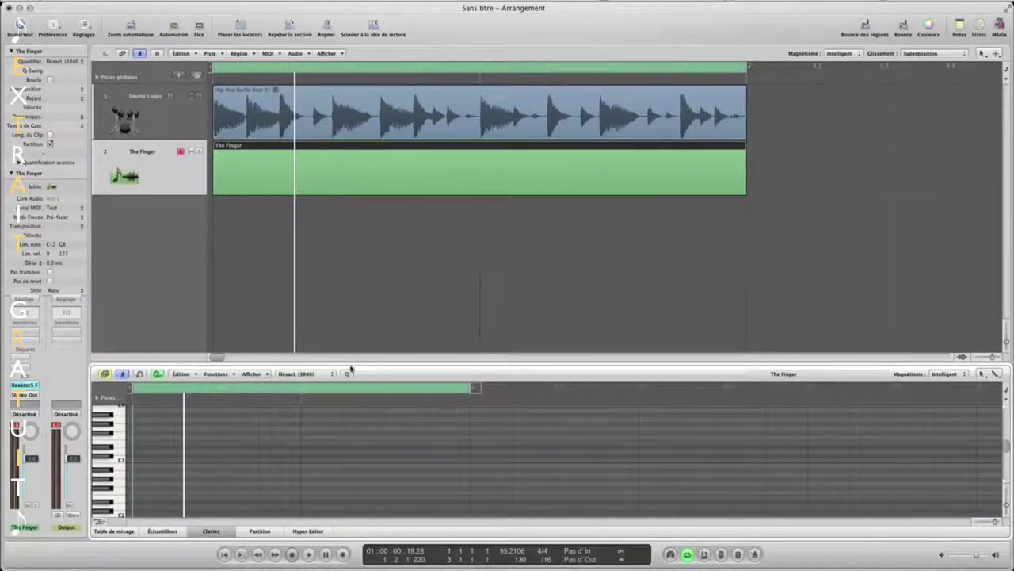
left_click_drag(351, 369, 357, 270)
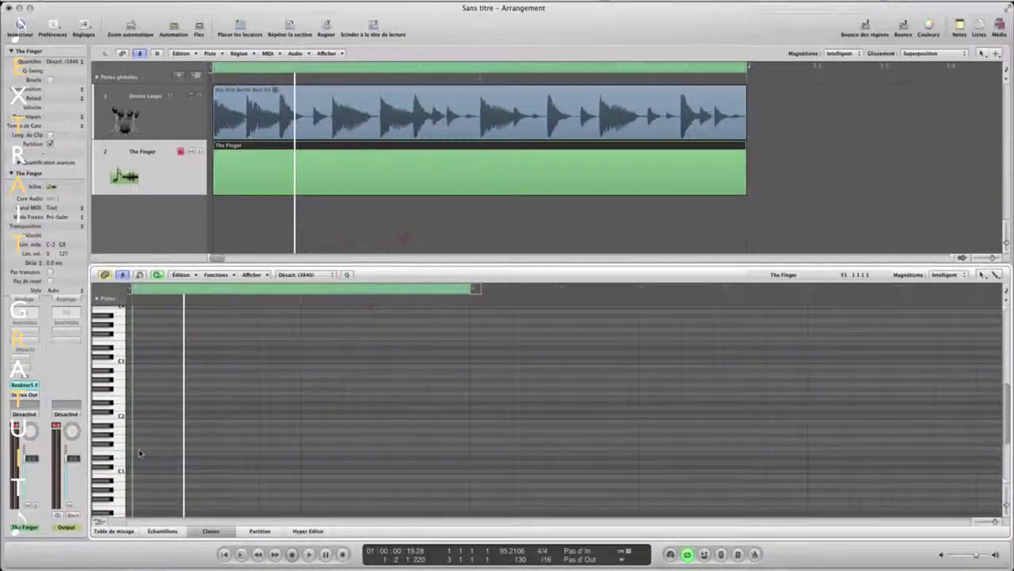
scroll(140, 454, "down", 2)
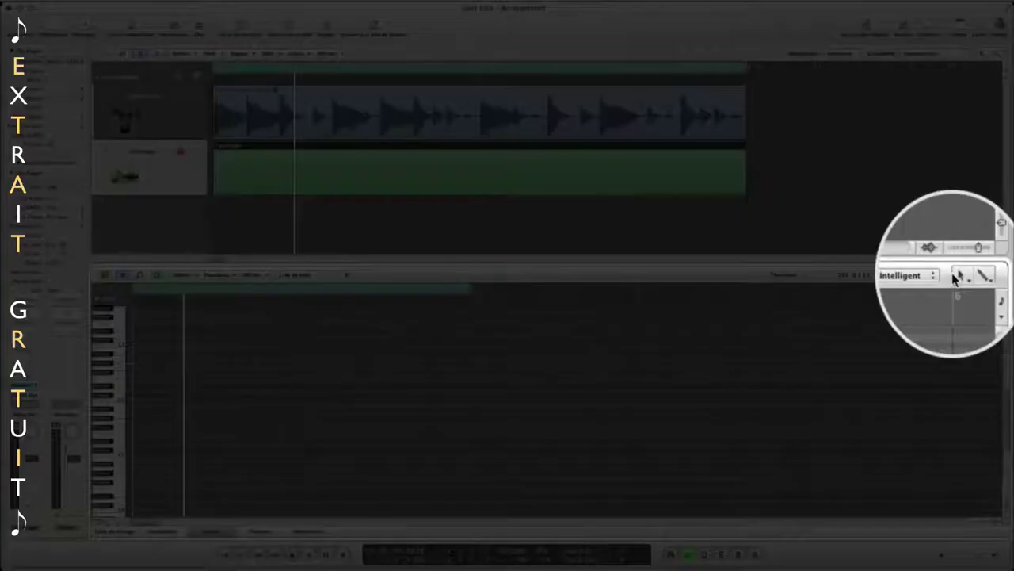
left_click(982, 274)
left_click(938, 298)
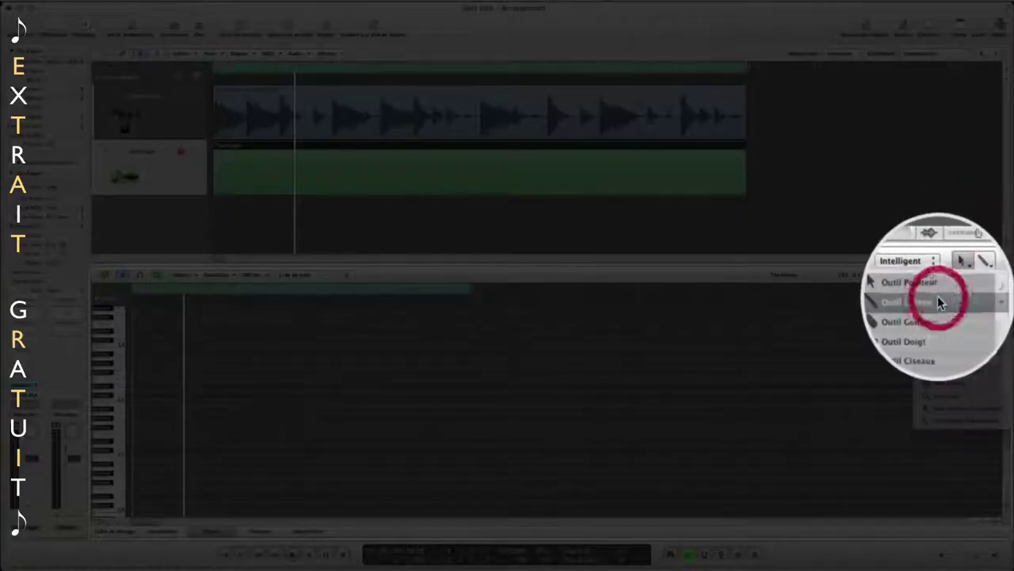
- Draw a pattern of ten short notes spread over octaves 1 and 2 across the two bars, starting with C1 at the beginning
left_click(137, 454)
left_click(166, 418)
left_click(211, 432)
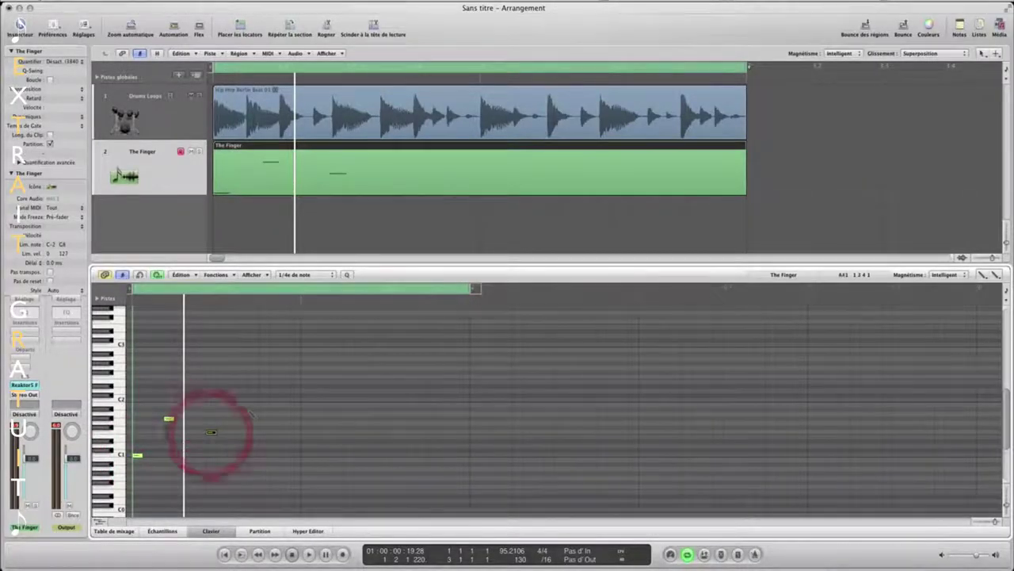
left_click(253, 409)
left_click(285, 368)
left_click(317, 385)
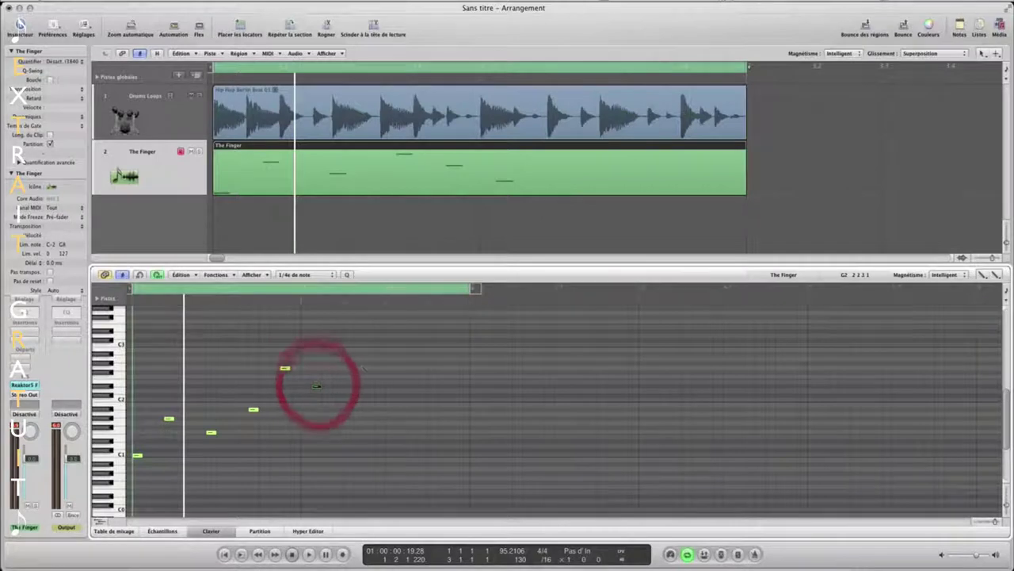
left_click(370, 363)
left_click(370, 424)
left_click(422, 432)
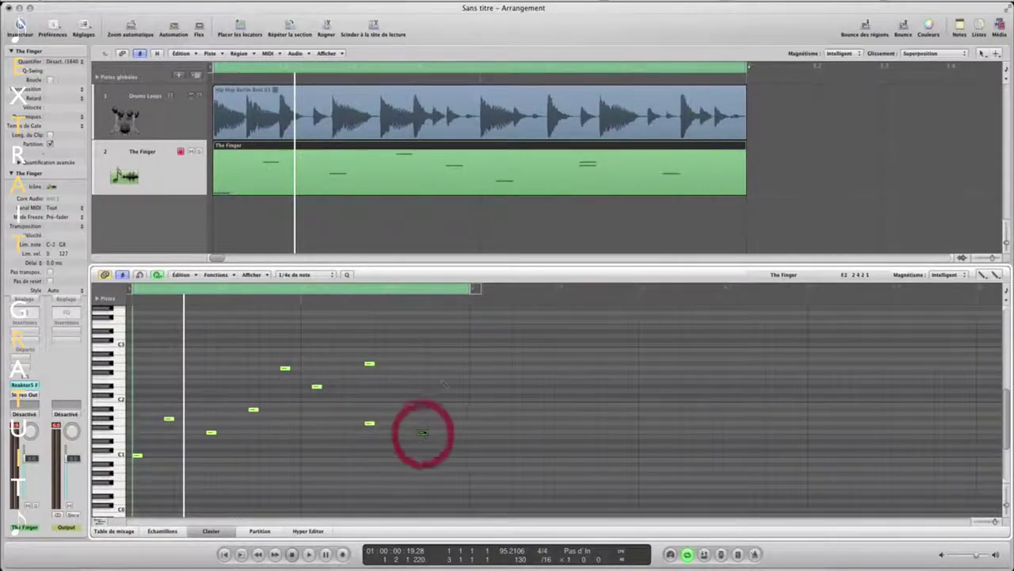
left_click(443, 381)
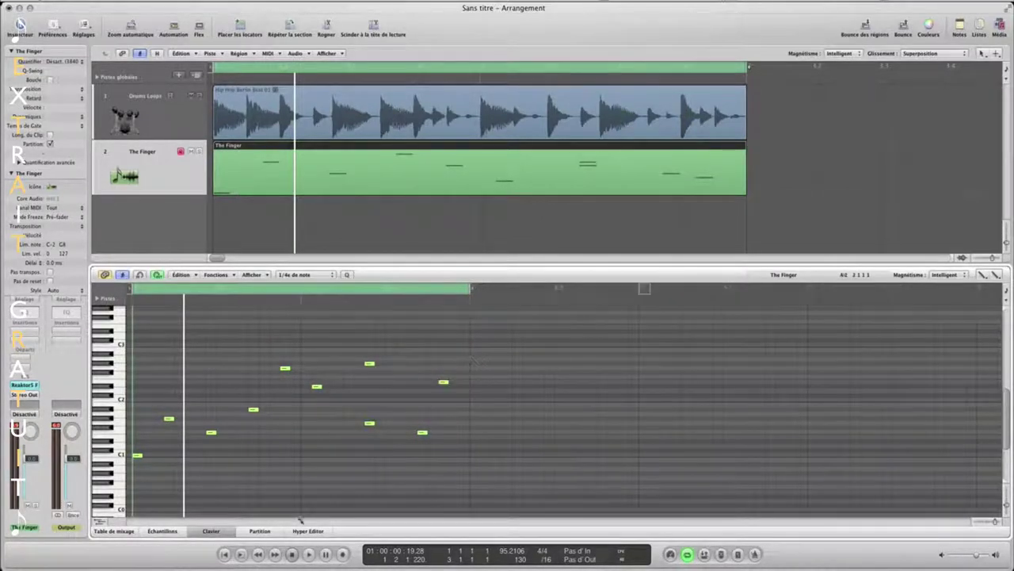
- Play the arrangement from the beginning and reopen the Reaktor window of The Finger
left_click(242, 554)
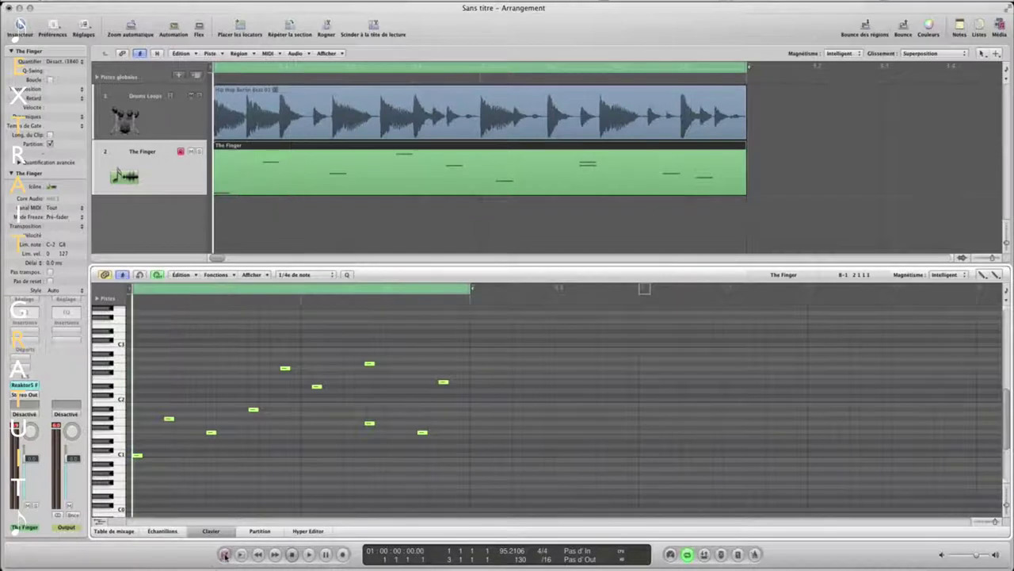
left_click(309, 554)
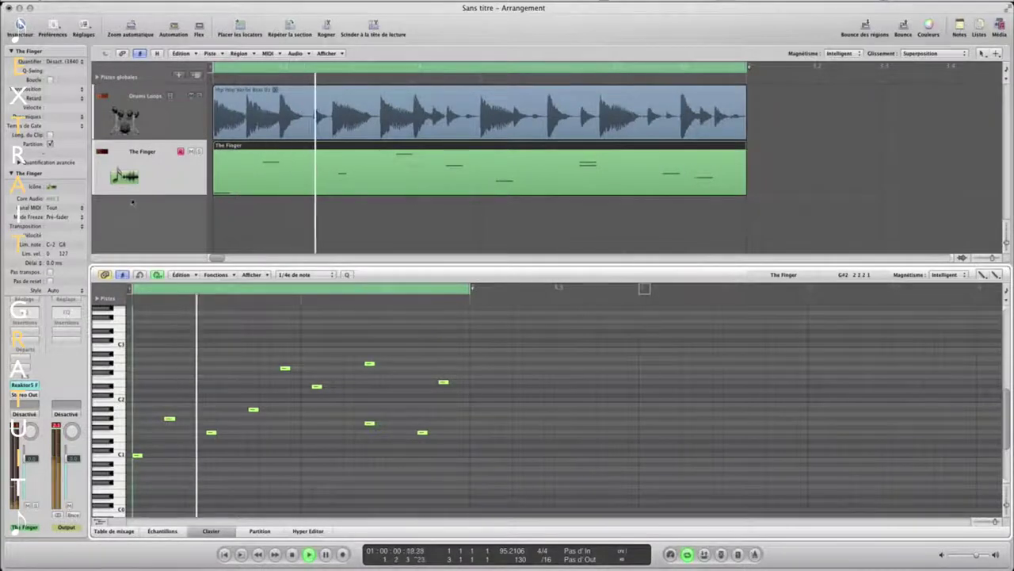
double_click(28, 386)
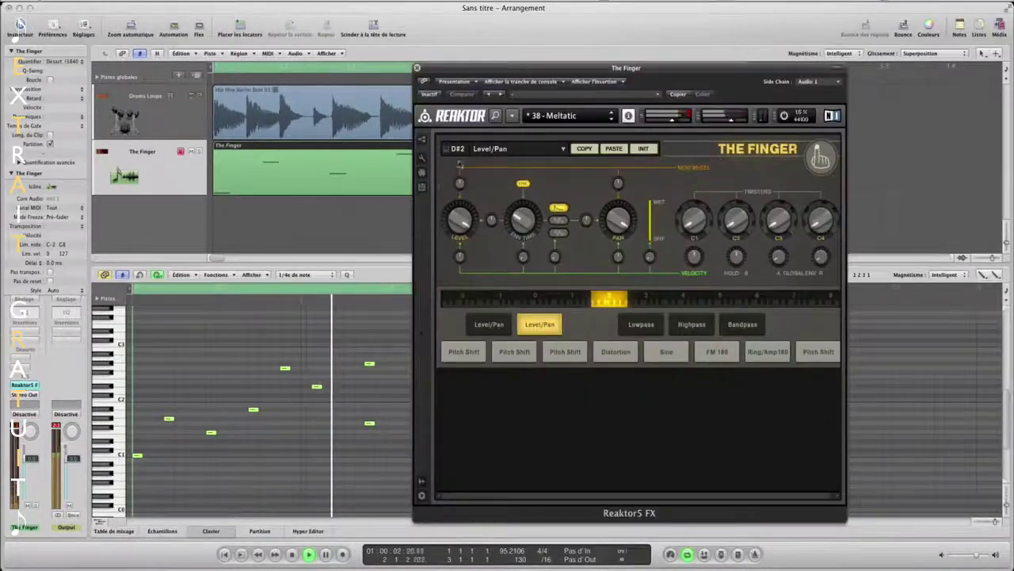
- Audition the note pattern with the snapshots 42 - Technoscience, 43 - The Boss and the one following it
left_click(554, 115)
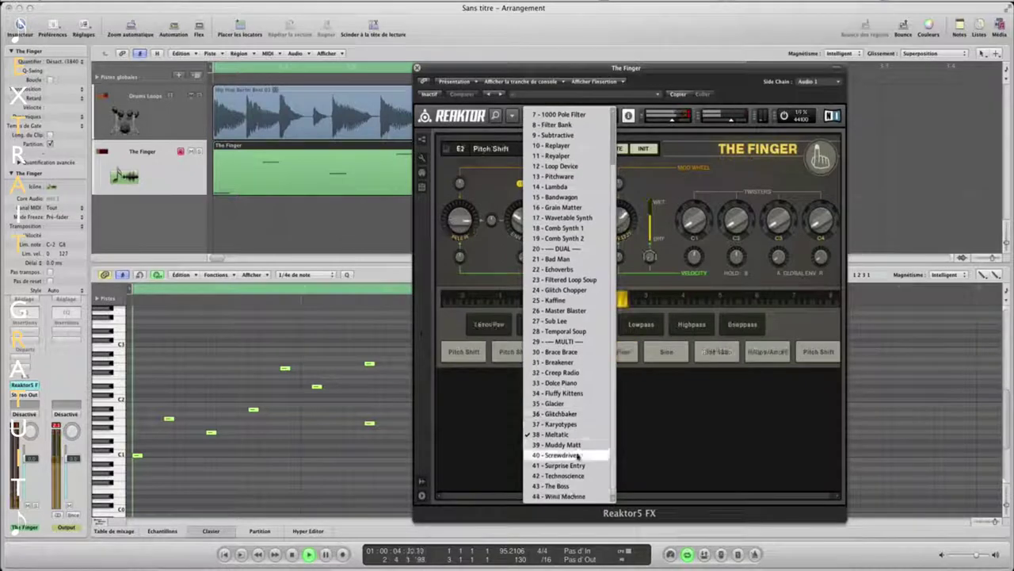
left_click(573, 476)
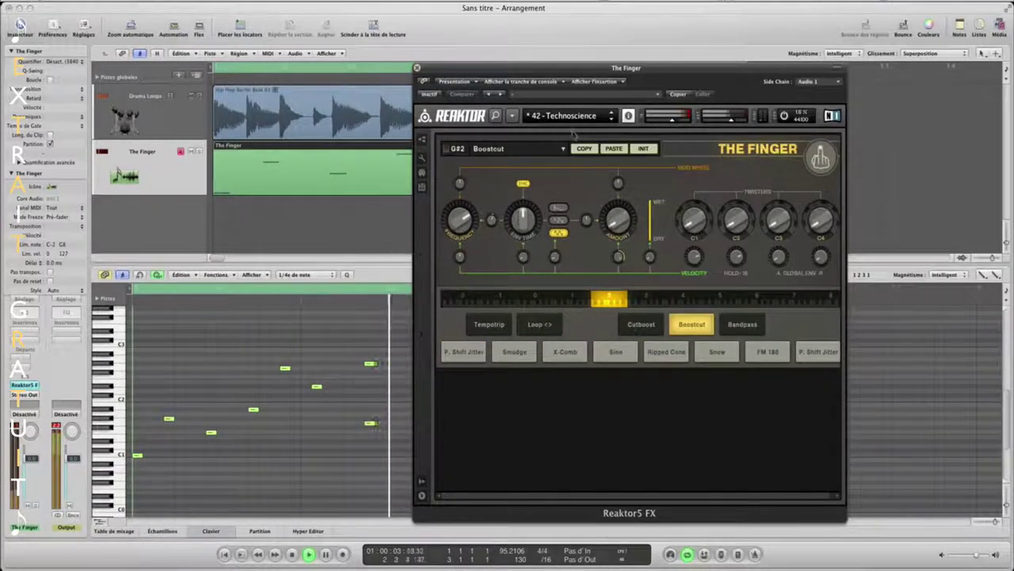
left_click(611, 118)
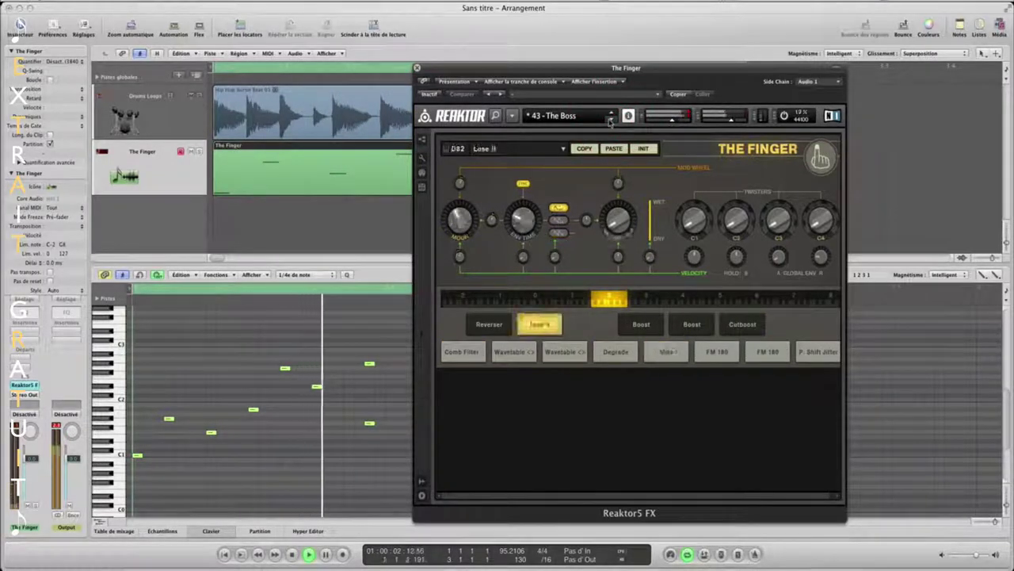
left_click(611, 119)
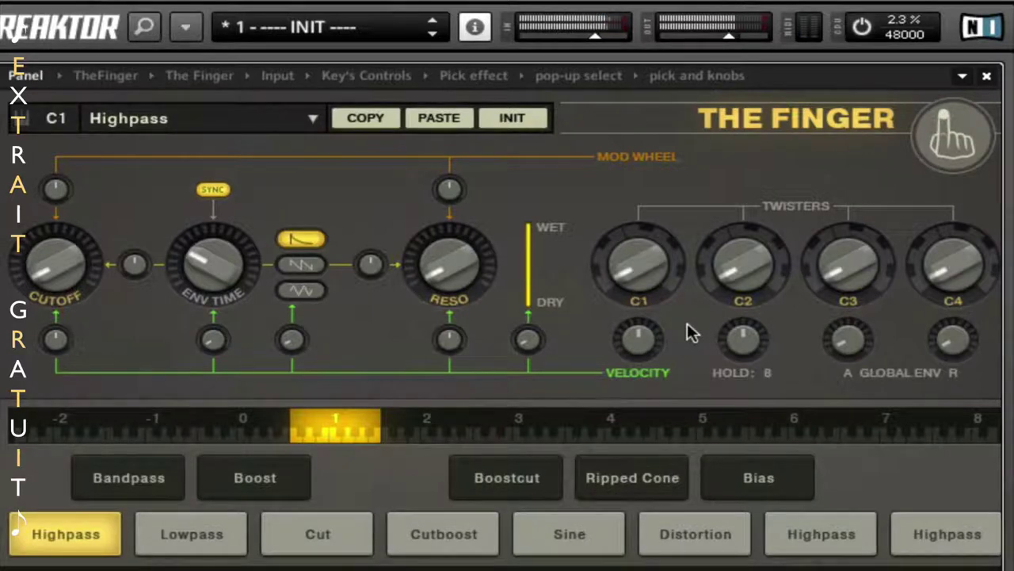
- In octave 2 of the INIT snapshot, assign Degrade to C2 and Ring/Amp Mod to C#2
mouse_move(733, 271)
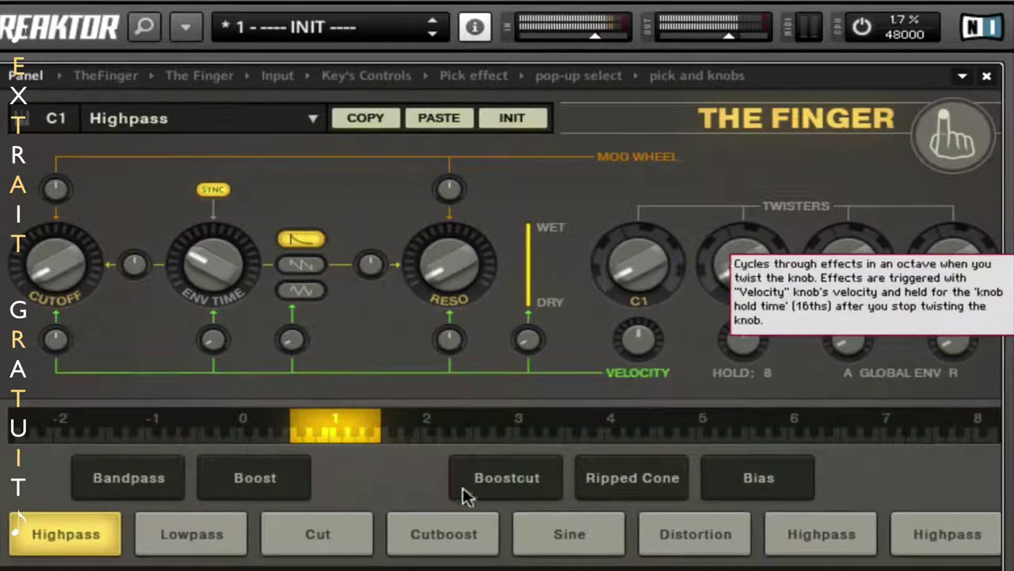
left_click(442, 440)
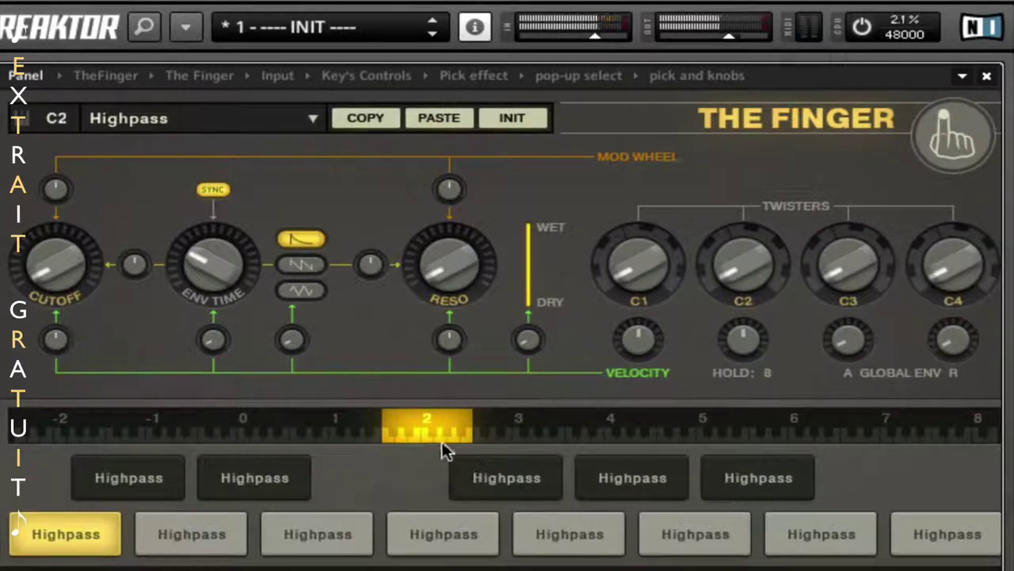
left_click(124, 120)
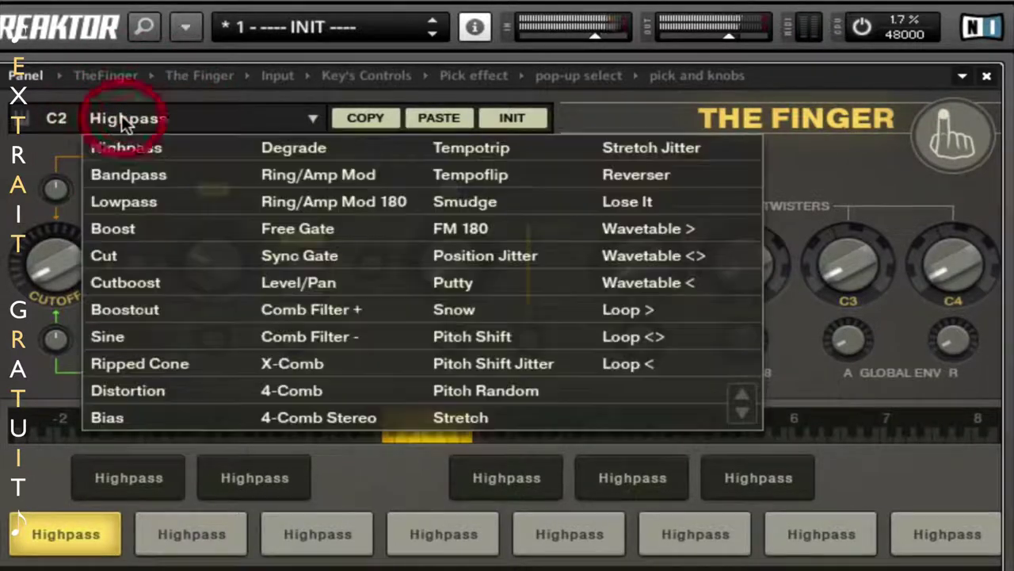
left_click(278, 149)
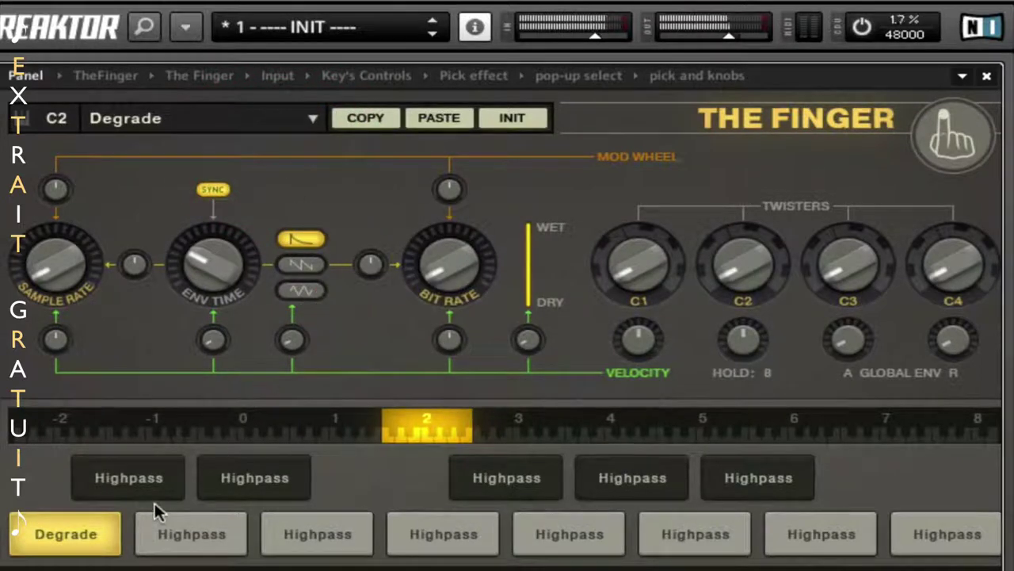
left_click(129, 478)
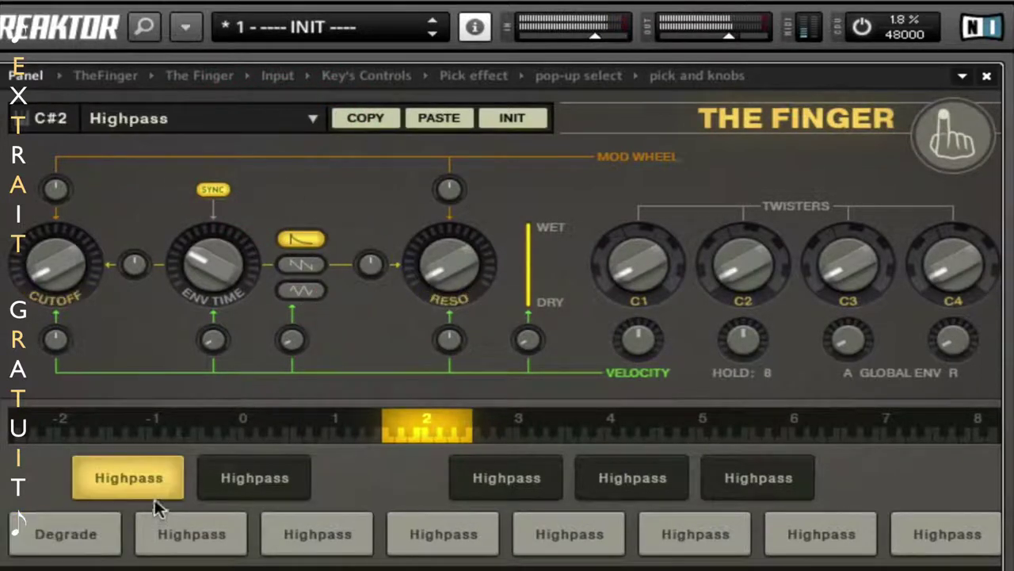
left_click(146, 116)
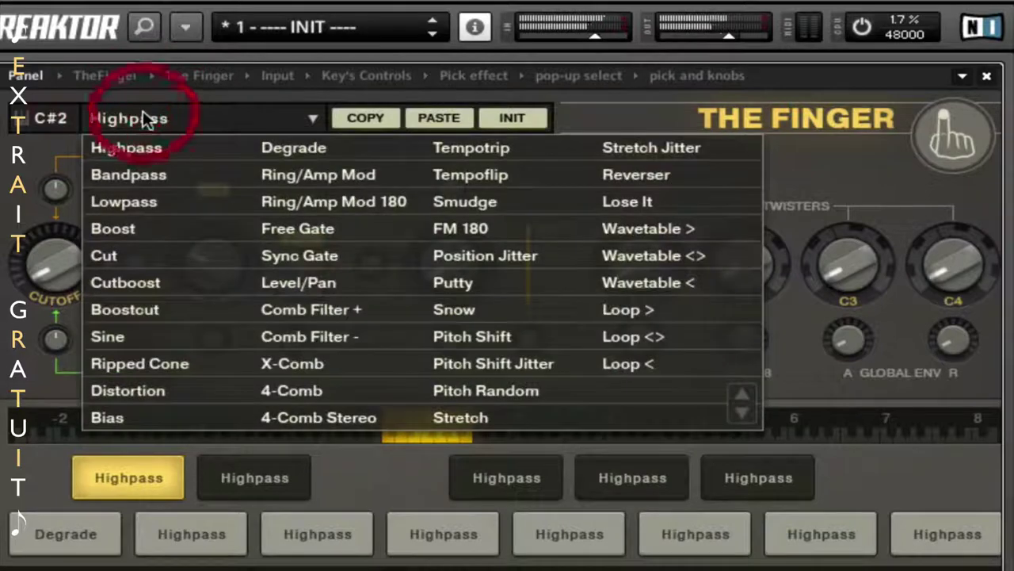
left_click(291, 176)
- Assign Ring/Amp Mod 180 to D2, Free Gate to D#2 and Sync Gate to E2
left_click(235, 524)
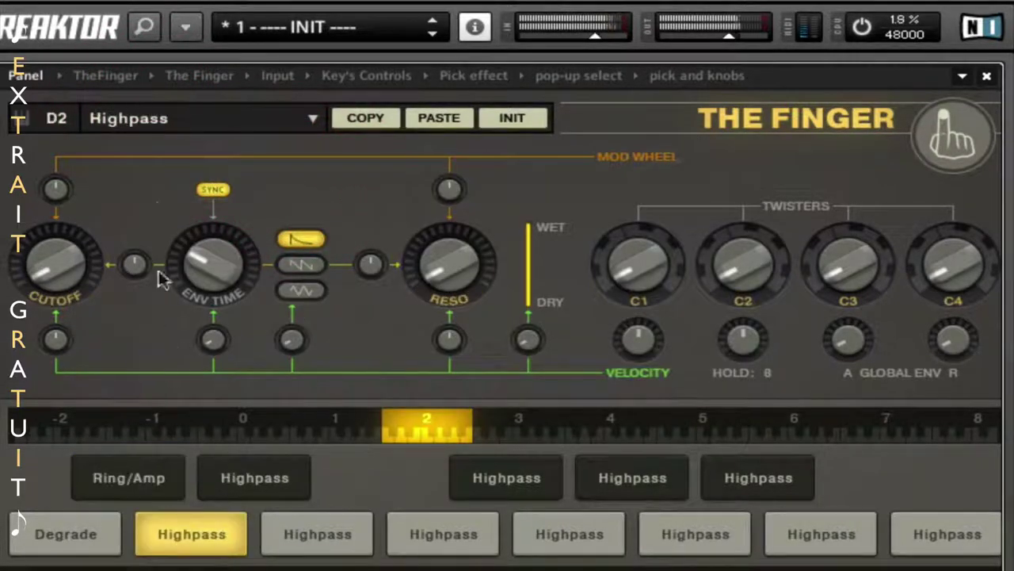
left_click(147, 132)
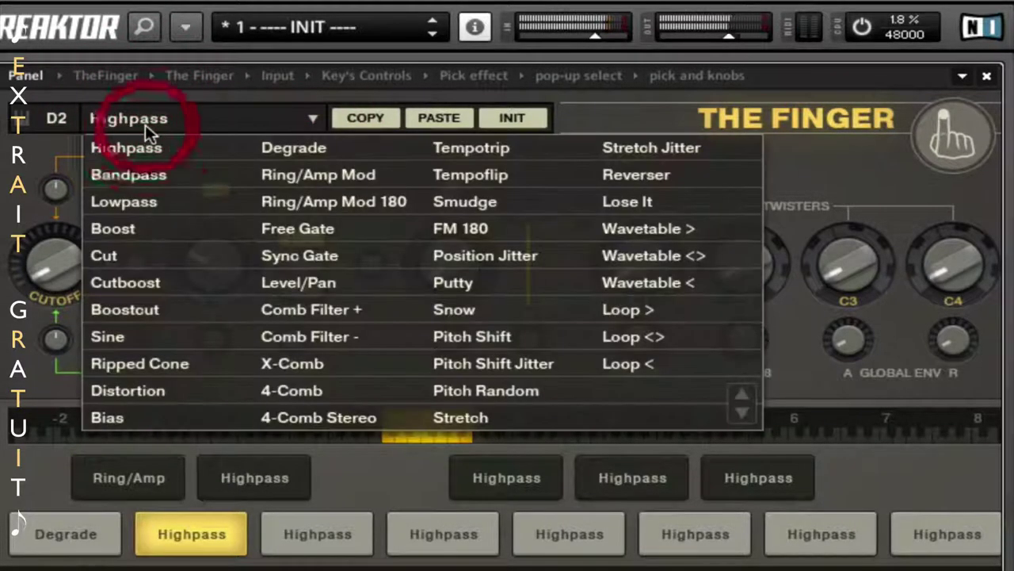
left_click(325, 203)
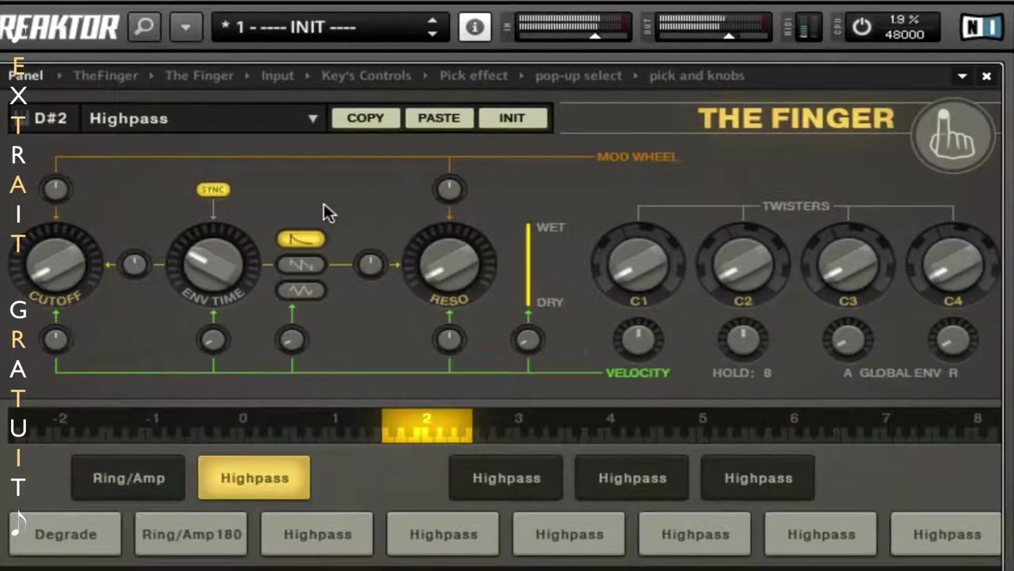
left_click(159, 123)
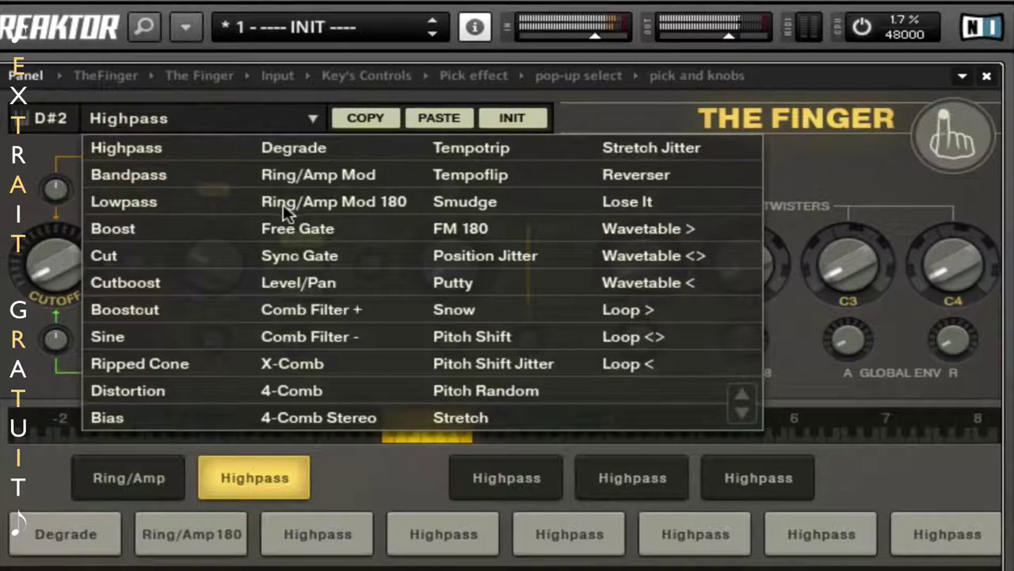
left_click(287, 232)
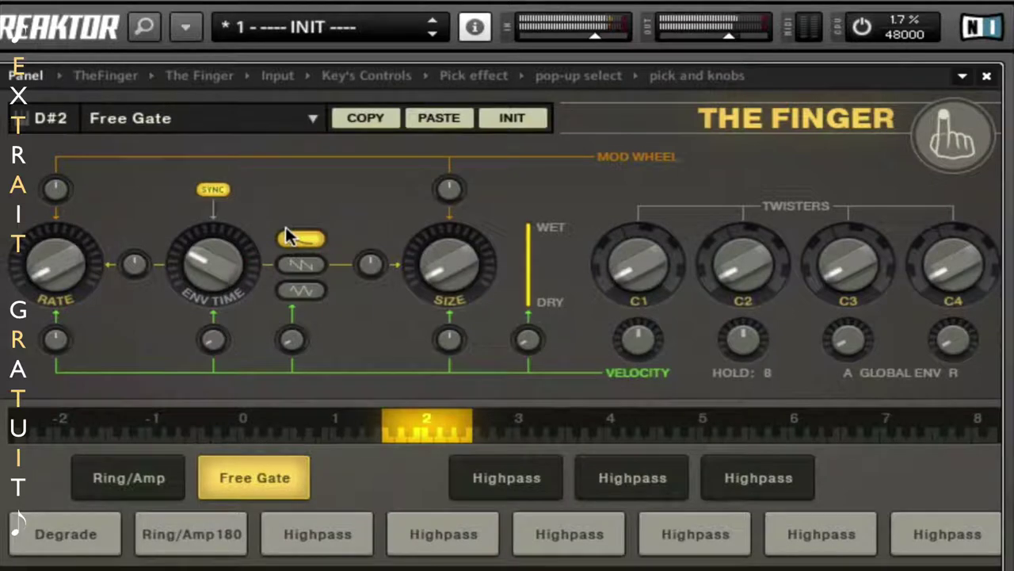
left_click(199, 118)
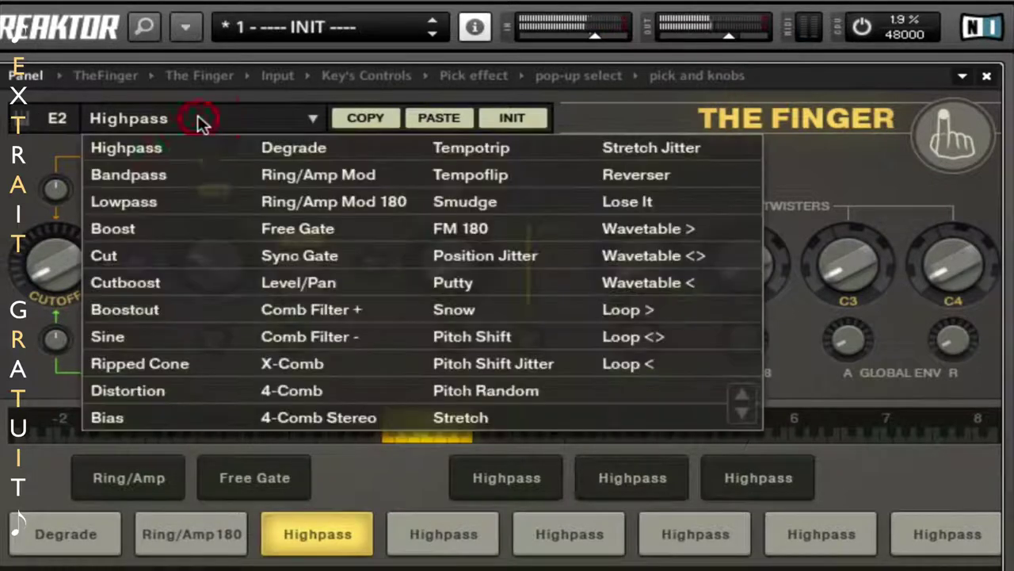
left_click(320, 262)
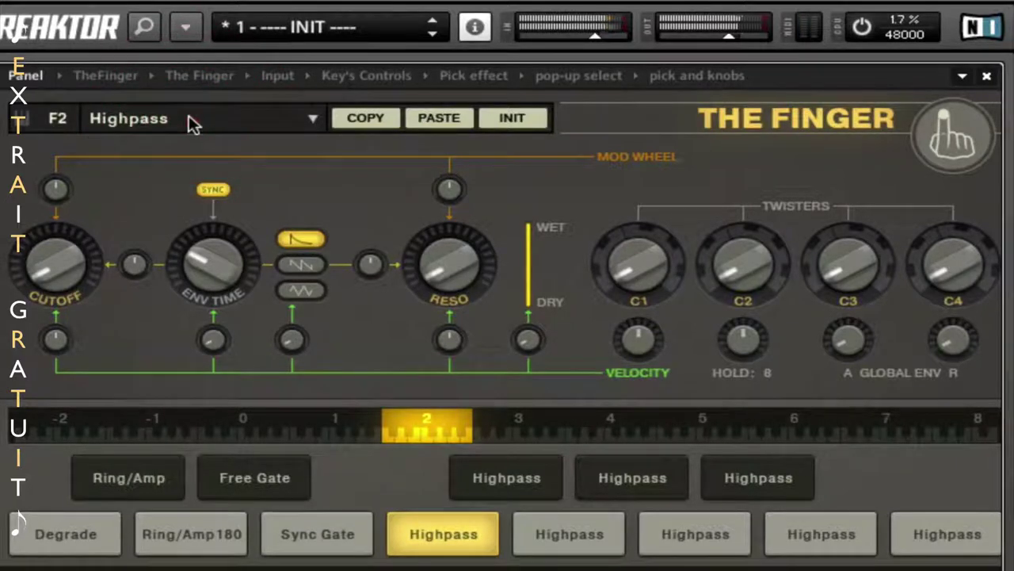
- Assign Level/Pan to F2, Comb Filter + to F#2 and Comb Filter - to G2
left_click(189, 116)
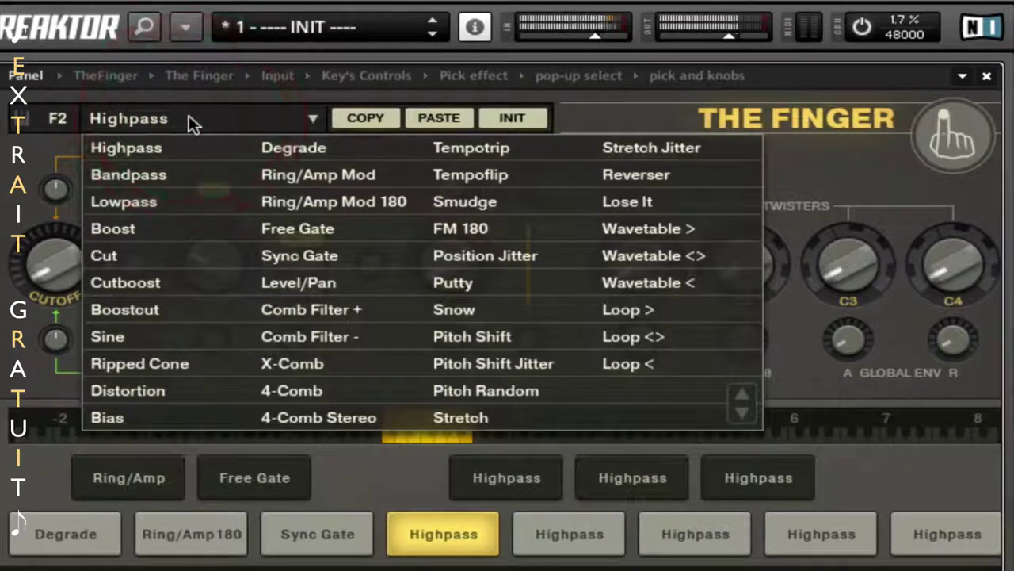
left_click(316, 283)
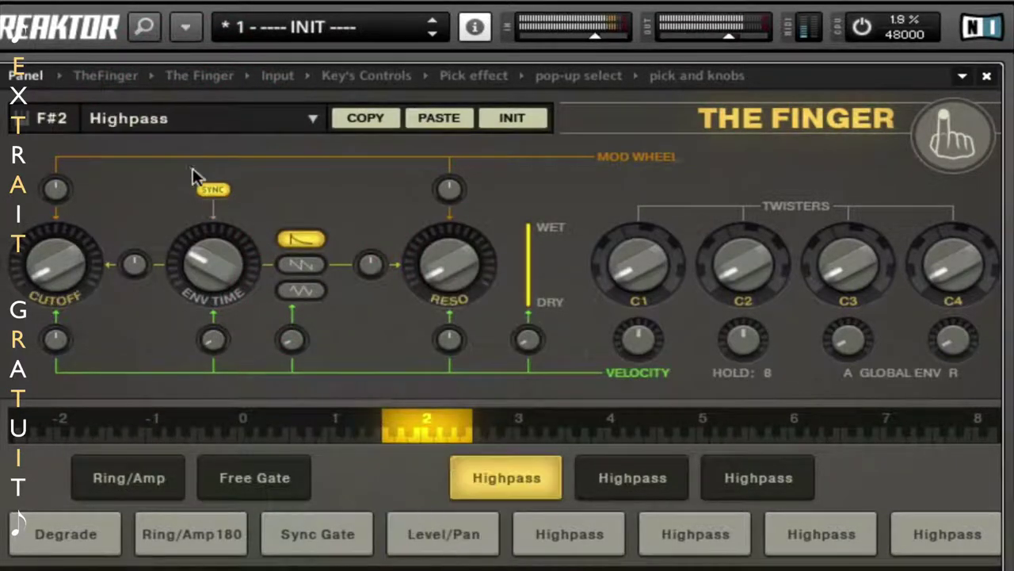
left_click(176, 120)
left_click(305, 312)
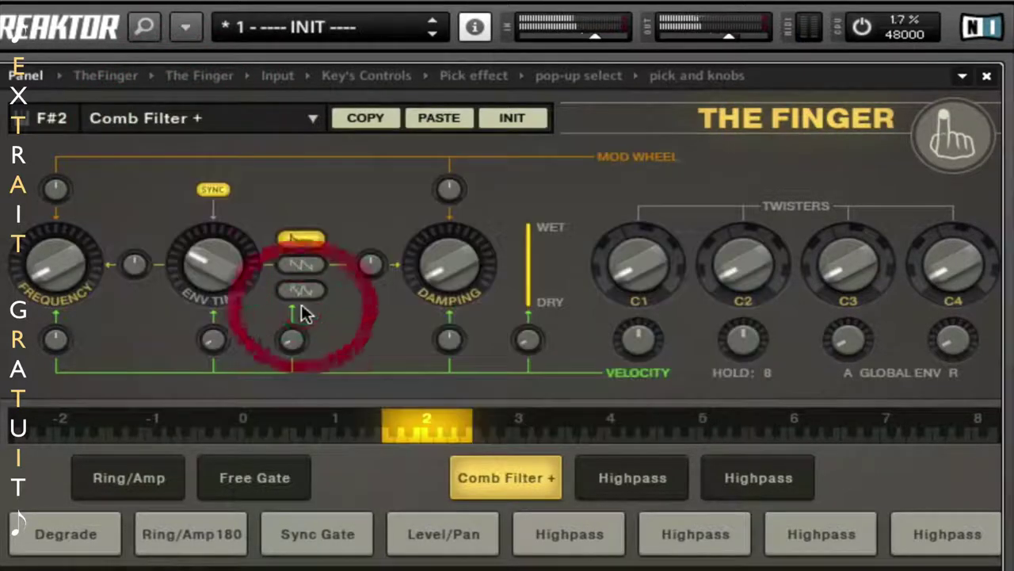
left_click(209, 131)
left_click(309, 337)
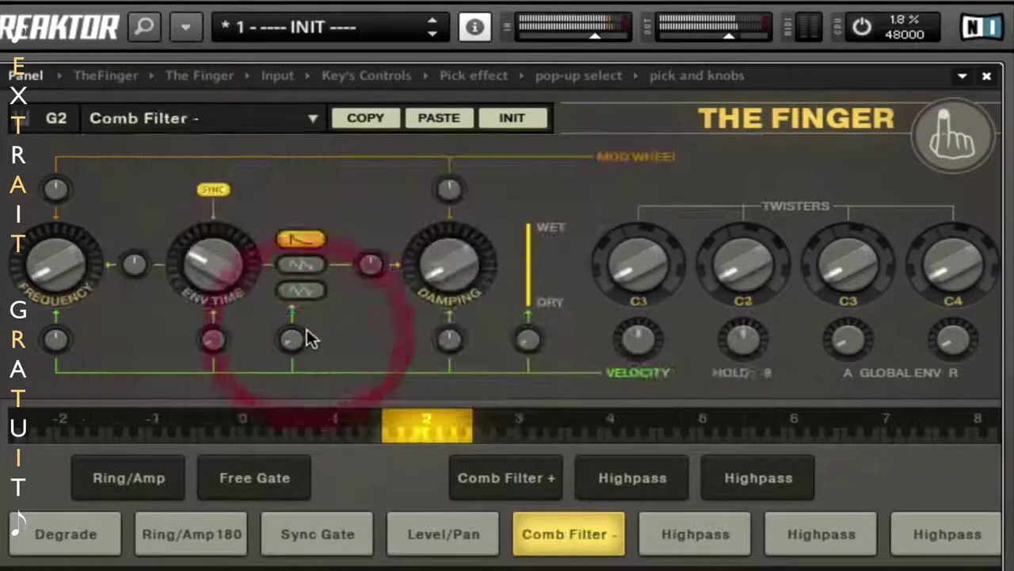
- Assign X-Comb to G#2, 4-Comb to A2 and 4-Comb Stereo to A#2
left_click(187, 122)
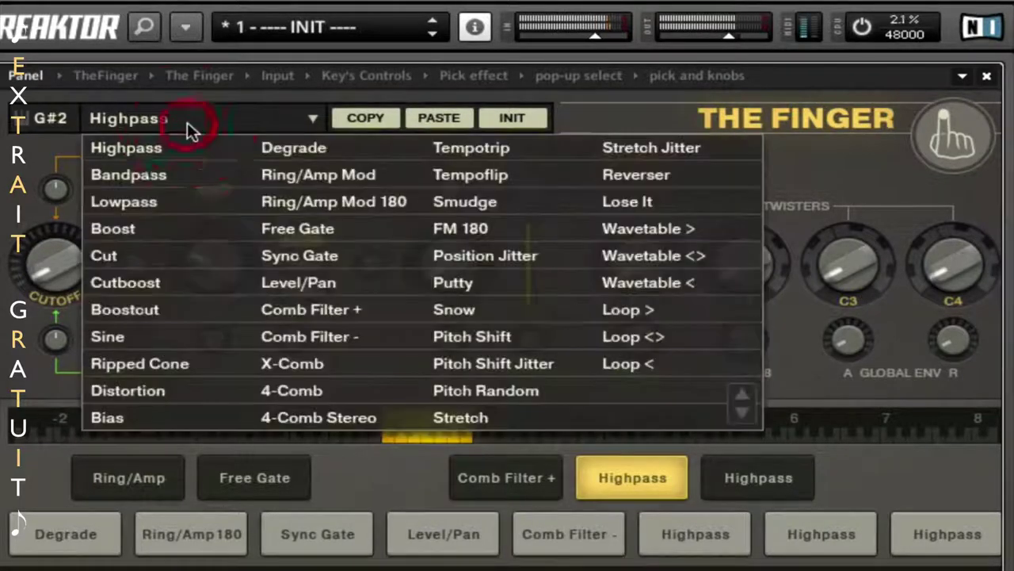
left_click(294, 363)
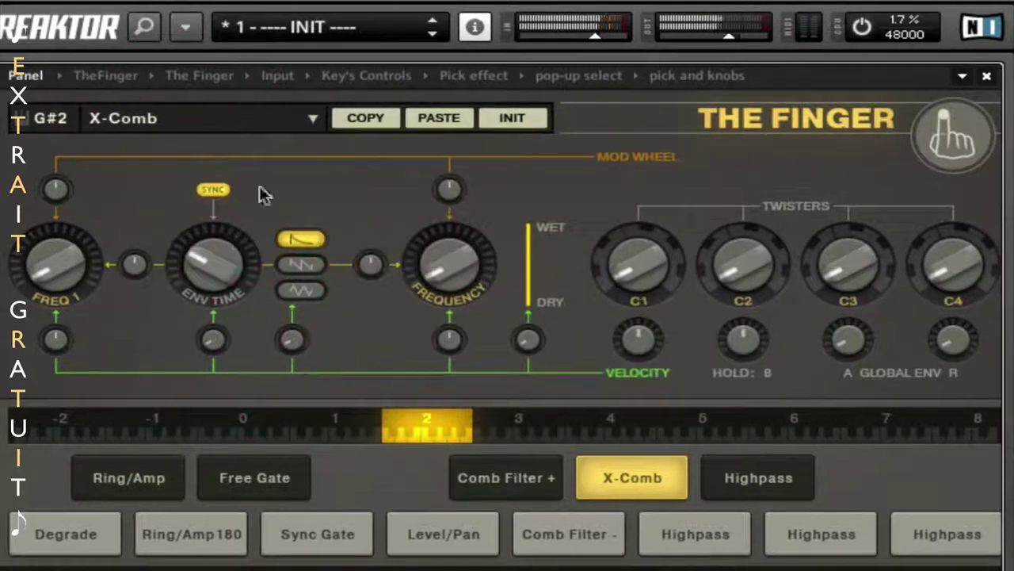
left_click(202, 119)
left_click(316, 388)
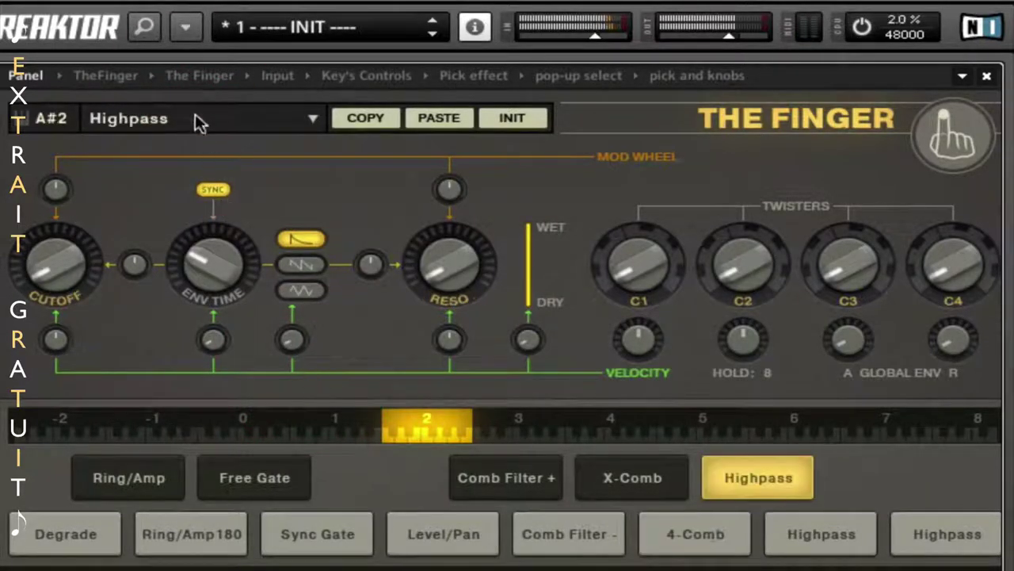
left_click(196, 117)
left_click(327, 418)
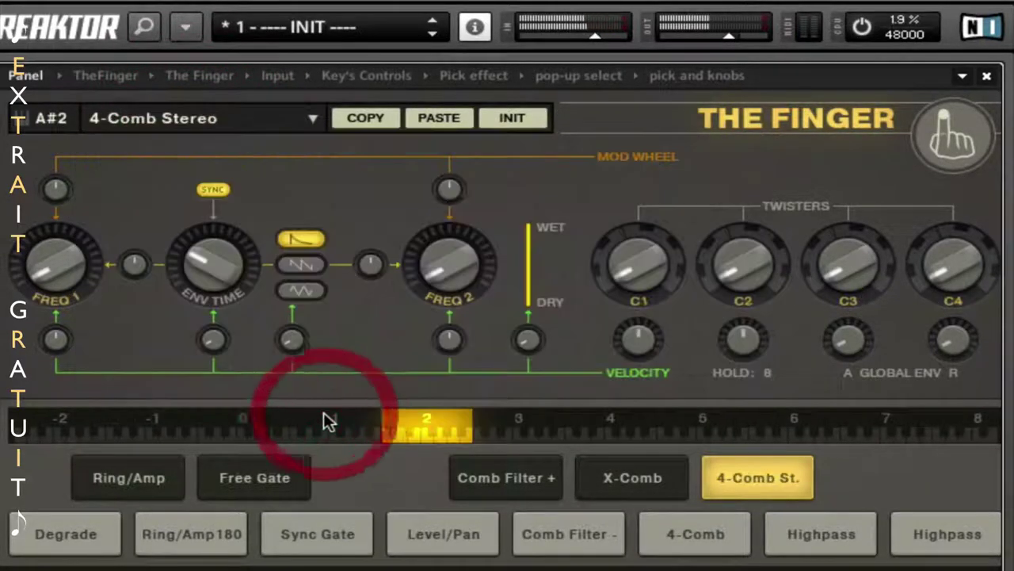
- Try the twisters as effect triggers, turning the first one to D1 and the second one to D#2
left_click_drag(736, 268, 757, 258)
left_click_drag(641, 267, 641, 231)
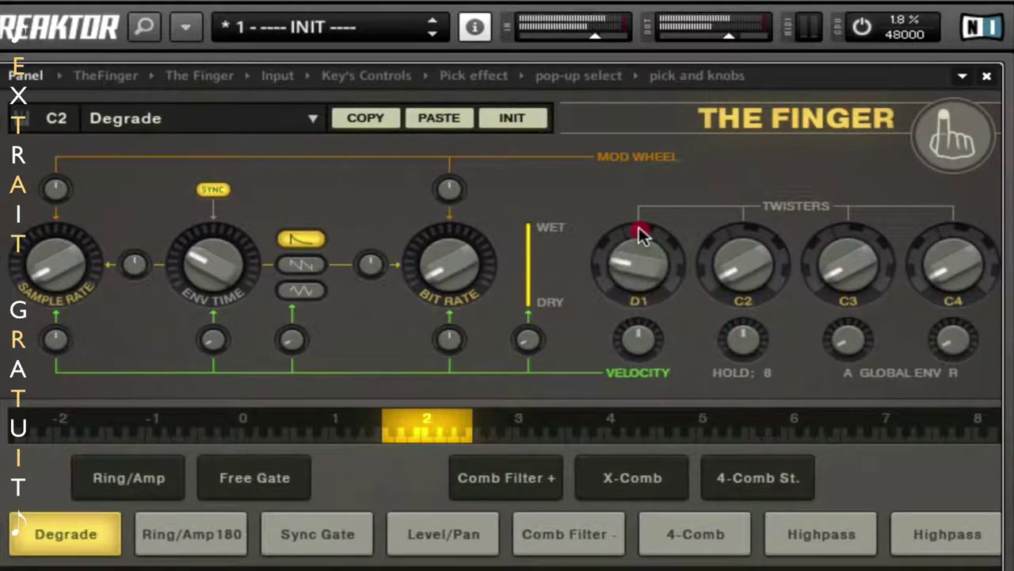
left_click_drag(729, 272, 736, 242)
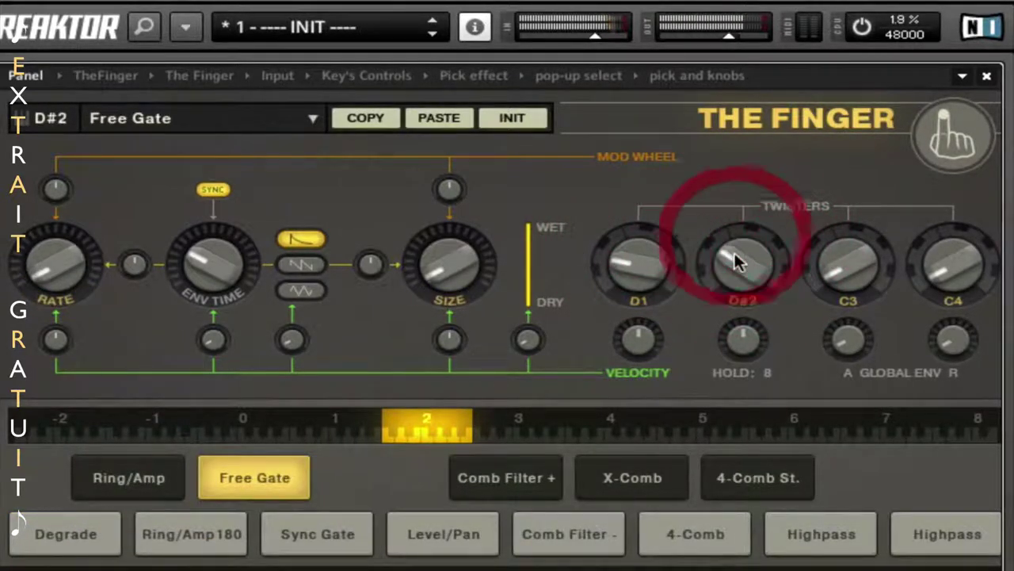
right_click(735, 252)
left_click(767, 283)
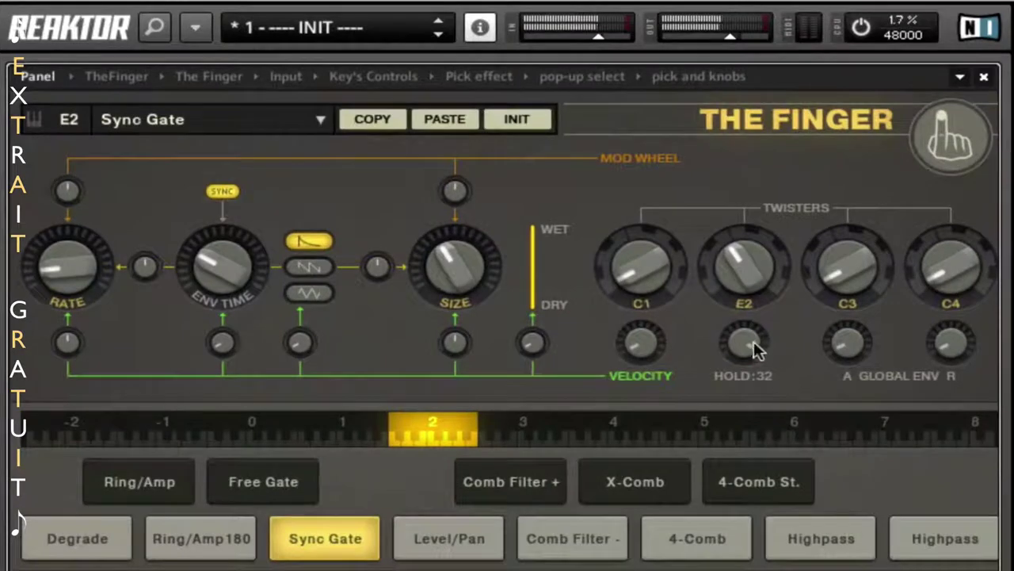
- Set the twisters' hold length to 16 and audition Sync Gate by triggering E2 with the second twister
left_click_drag(745, 346, 741, 264)
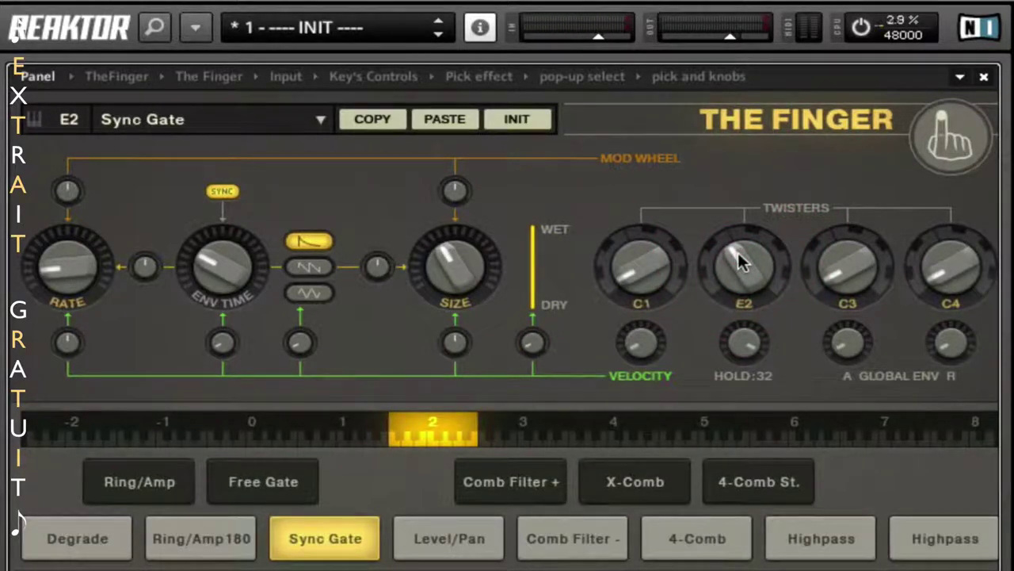
mouse_move(760, 332)
left_mouse_down()
mouse_move(716, 385)
mouse_move(717, 374)
left_mouse_up()
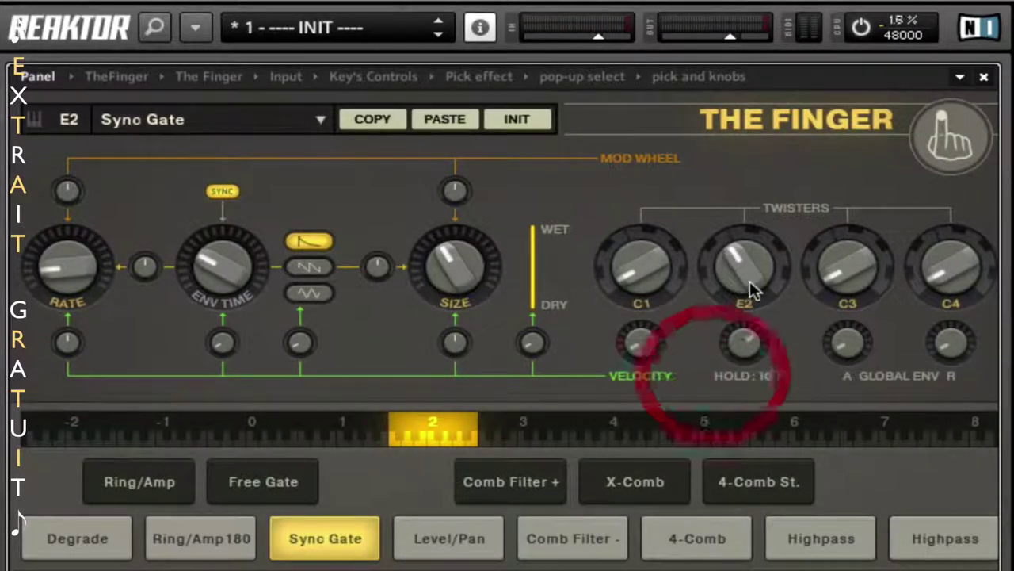
mouse_move(735, 258)
left_mouse_down()
mouse_move(733, 272)
mouse_move(734, 262)
left_mouse_up()
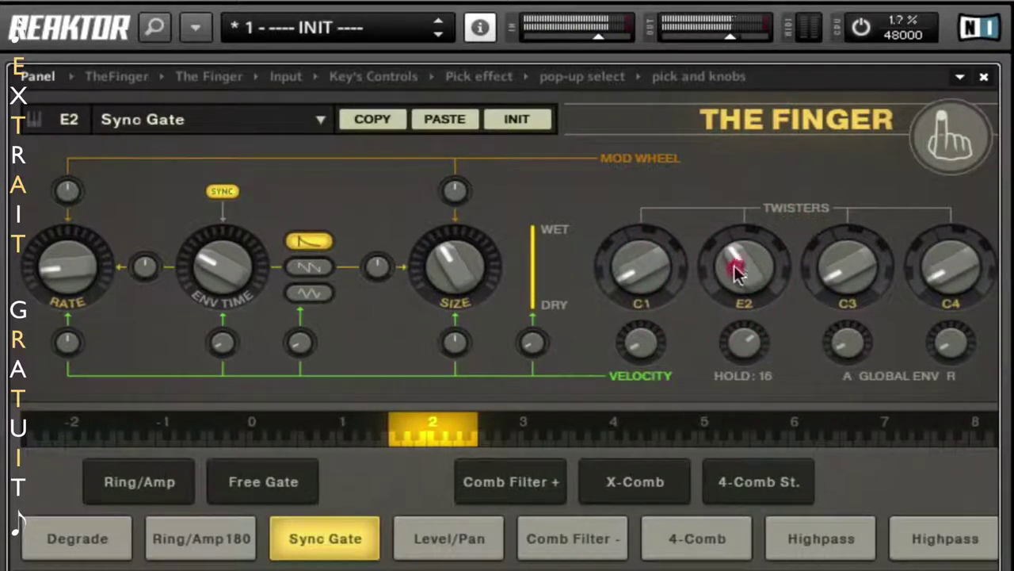
left_click_drag(736, 269, 737, 271)
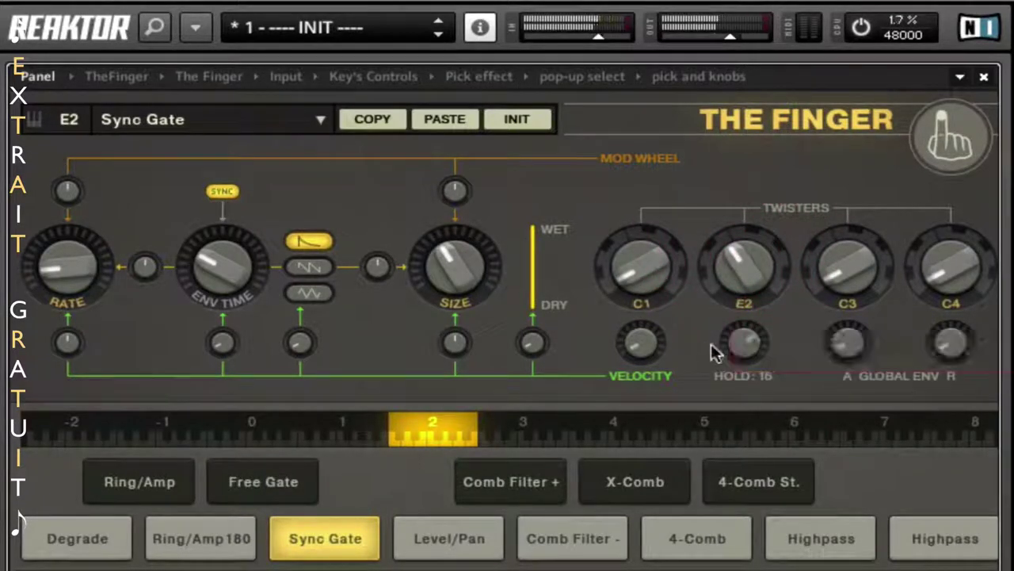
- Audition the E2 twister with the hold length at 1, and raise the hold length to 4
left_click_drag(739, 344, 656, 493)
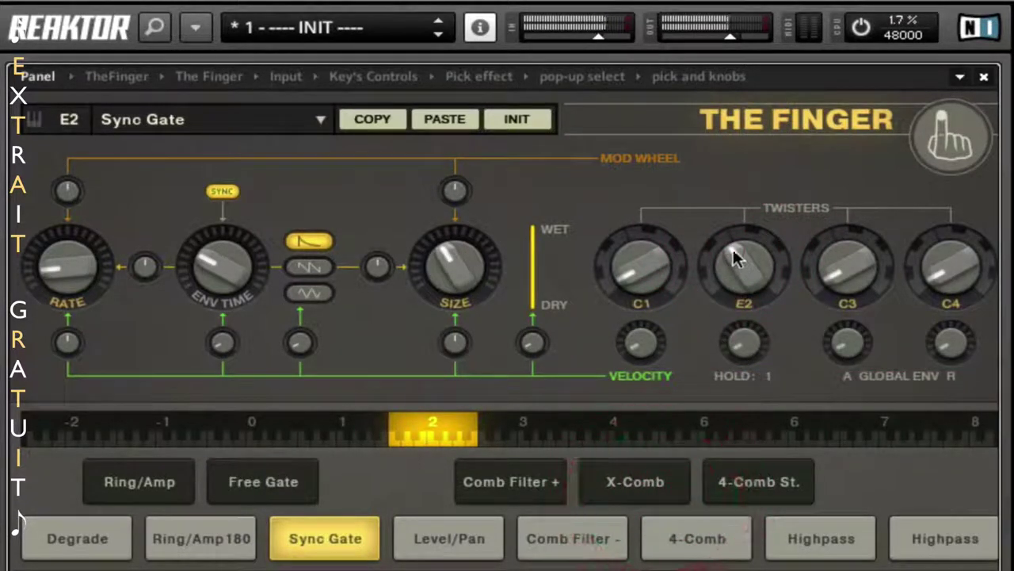
left_click_drag(732, 260, 737, 252)
left_click_drag(745, 337, 732, 250)
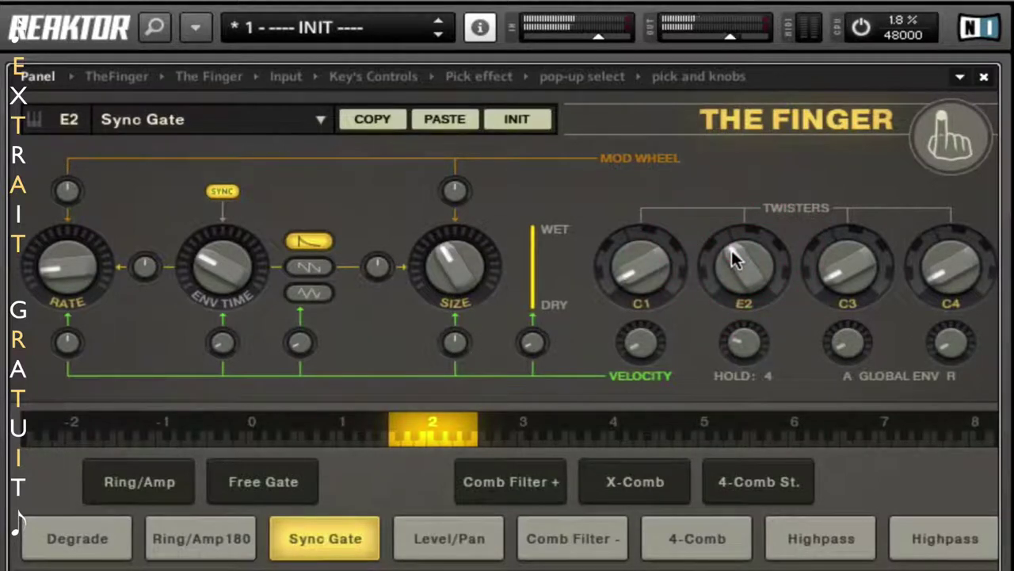
- Retrigger E2 with the second twister at different hold lengths and set the hold length to 32
right_click(741, 340)
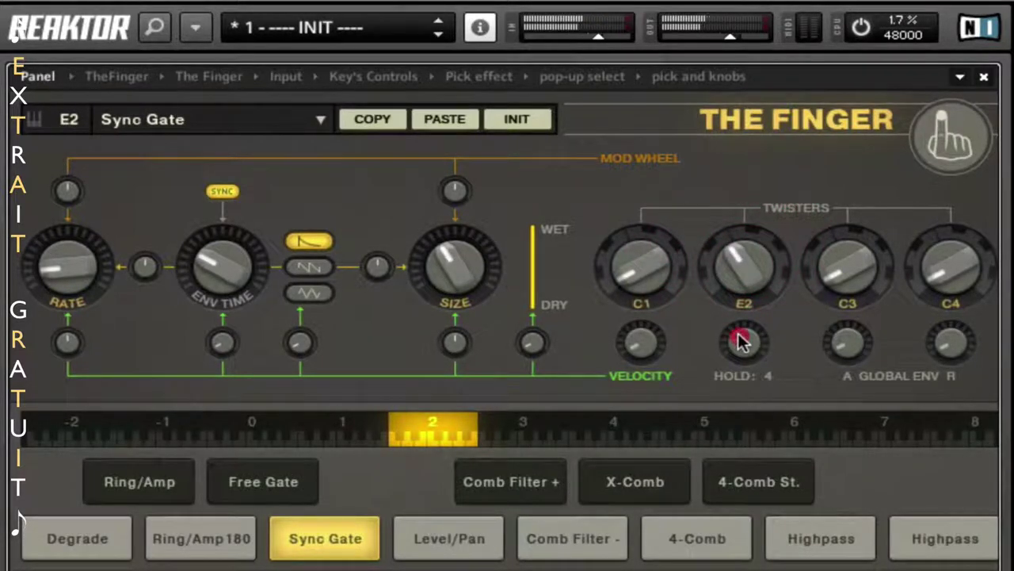
left_click(775, 366)
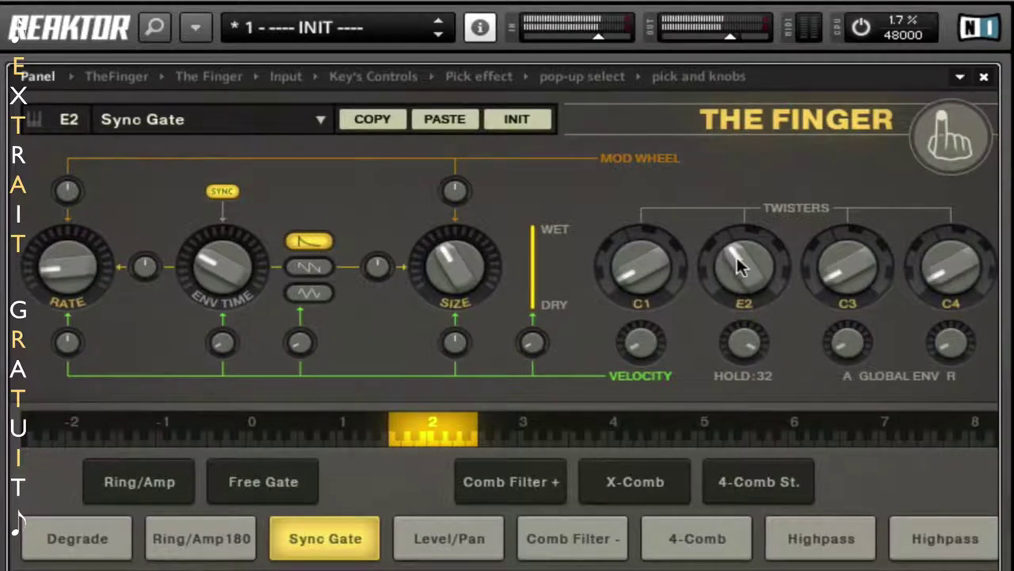
mouse_move(737, 256)
left_mouse_down()
mouse_move(730, 269)
mouse_move(730, 244)
mouse_move(731, 258)
left_mouse_up()
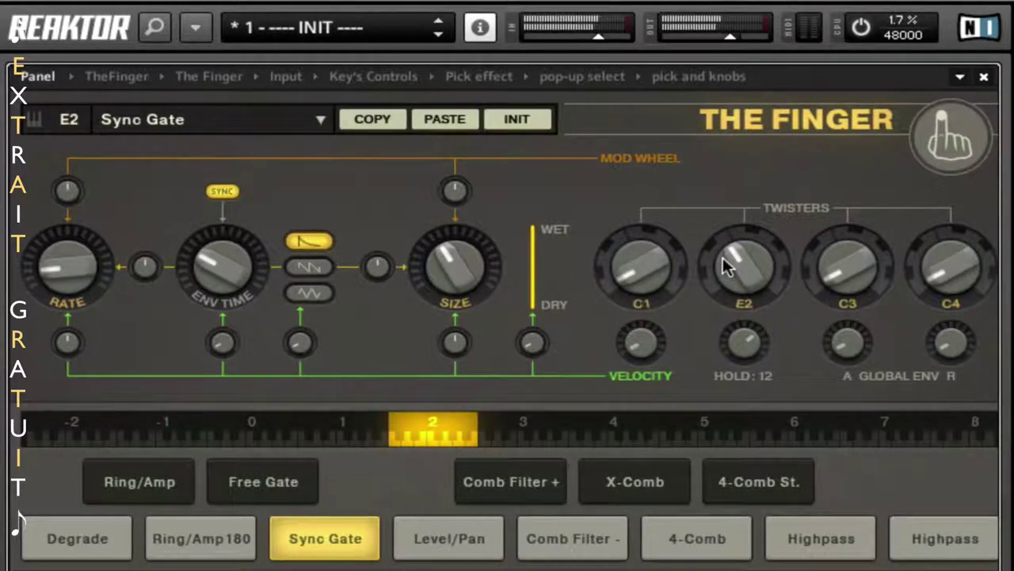
left_click_drag(741, 341, 738, 239)
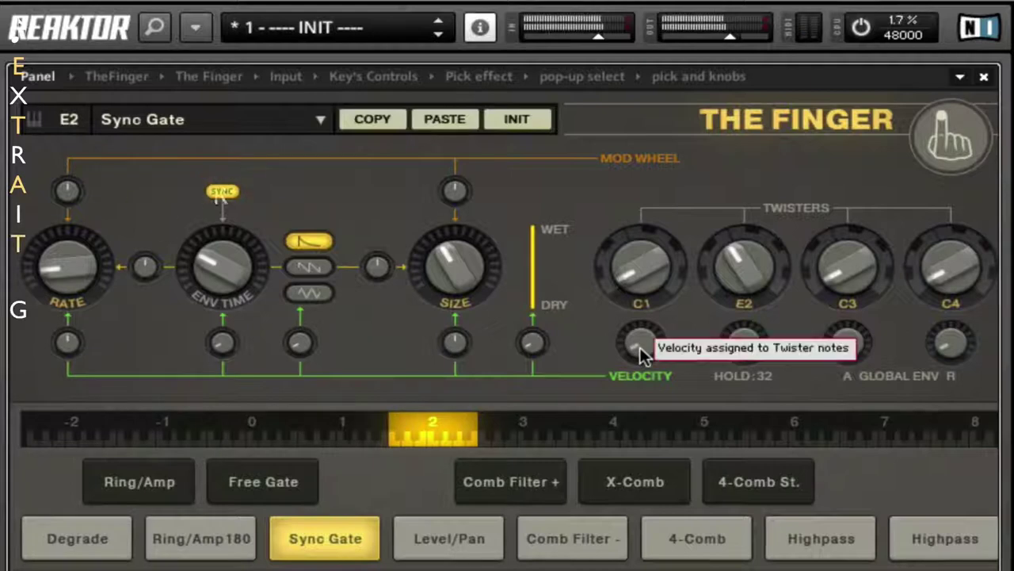
- Raise the twister note velocity to maximum and give the Sync Gate rate on E2 a negative velocity modulation
mouse_move(640, 346)
left_mouse_down()
mouse_move(637, 312)
mouse_move(670, 137)
left_mouse_up()
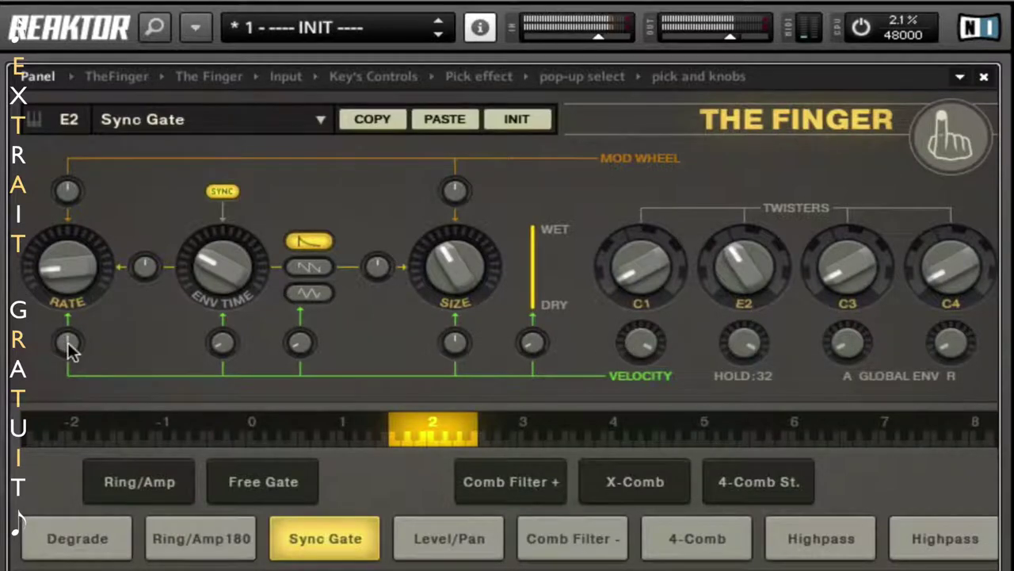
left_click_drag(68, 347, 80, 388)
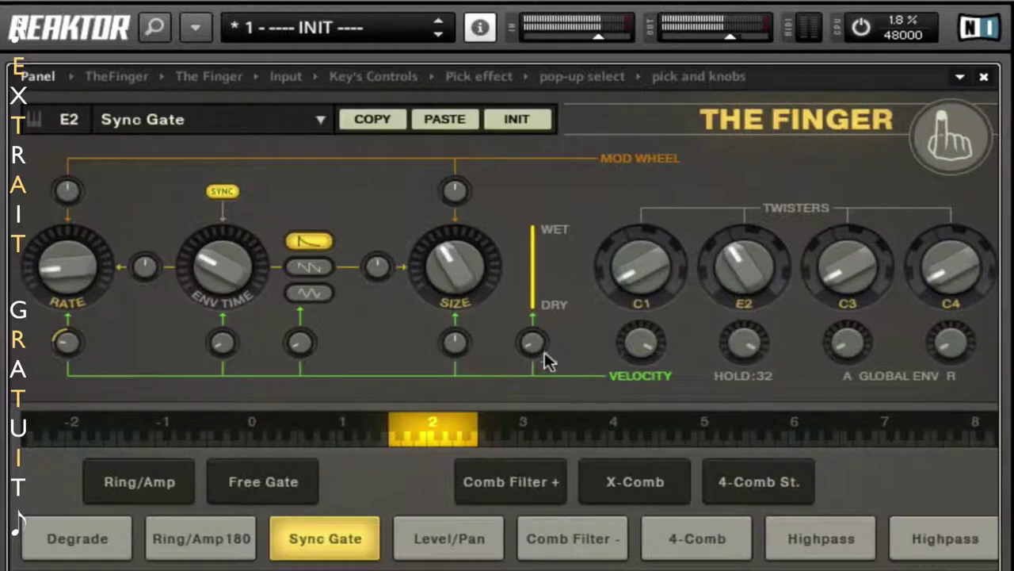
- Try several velocity modulation amounts on Sync Gate's wet/dry mix, including zero, and leave it at a high amount
left_click_drag(535, 353, 550, 253)
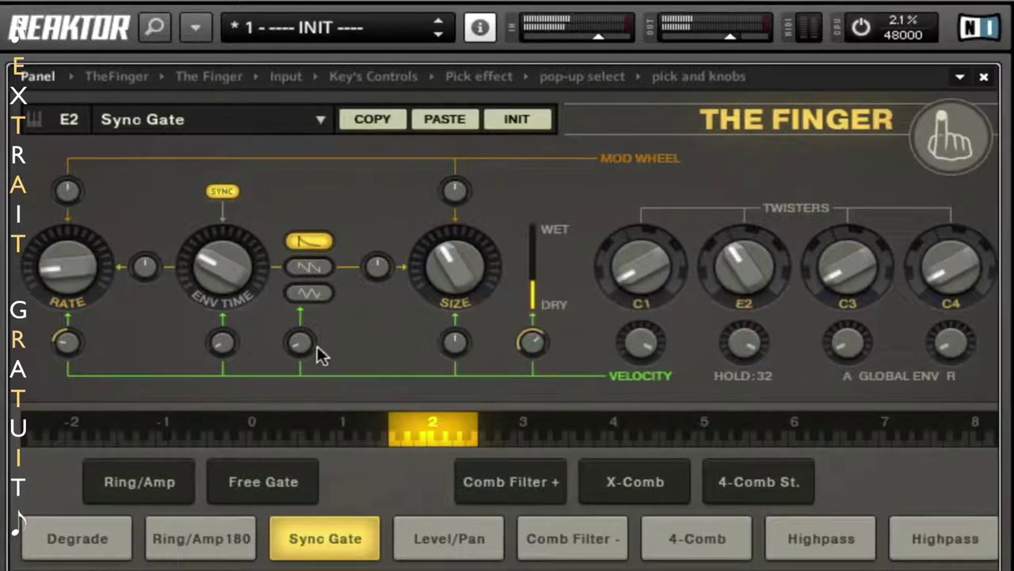
mouse_move(320, 354)
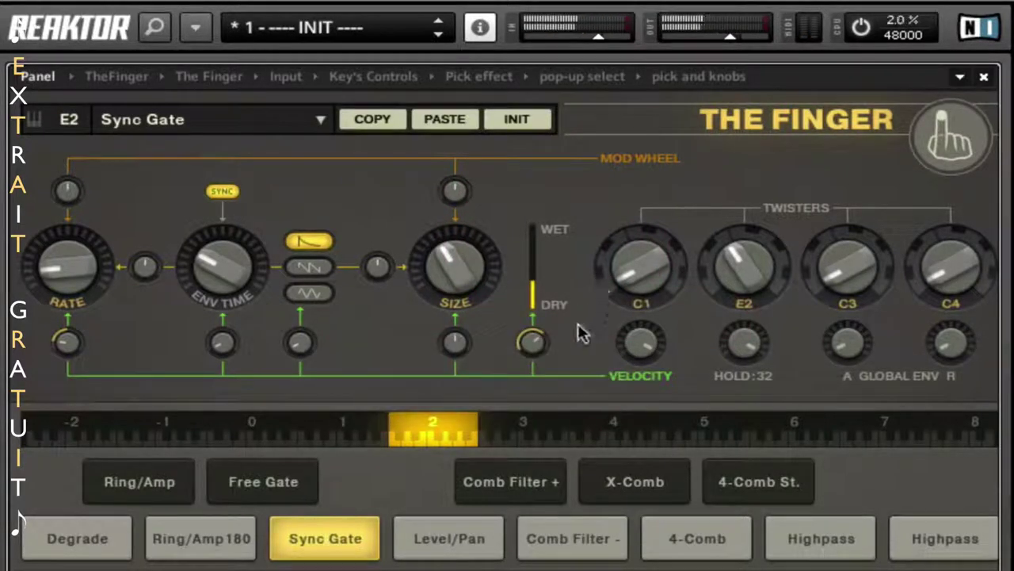
left_click(552, 232)
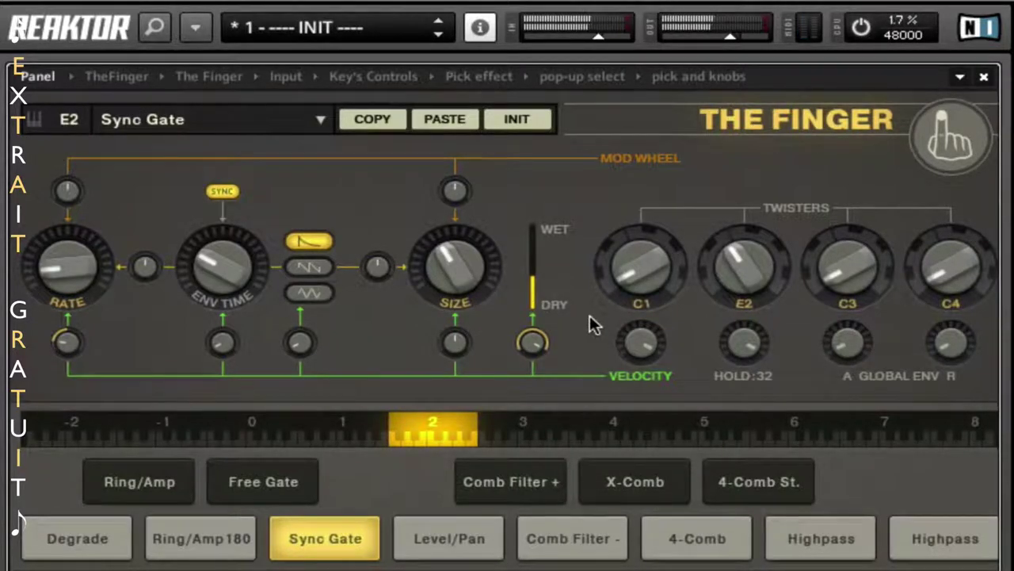
left_click_drag(500, 409, 496, 429)
left_click_drag(533, 349, 534, 431)
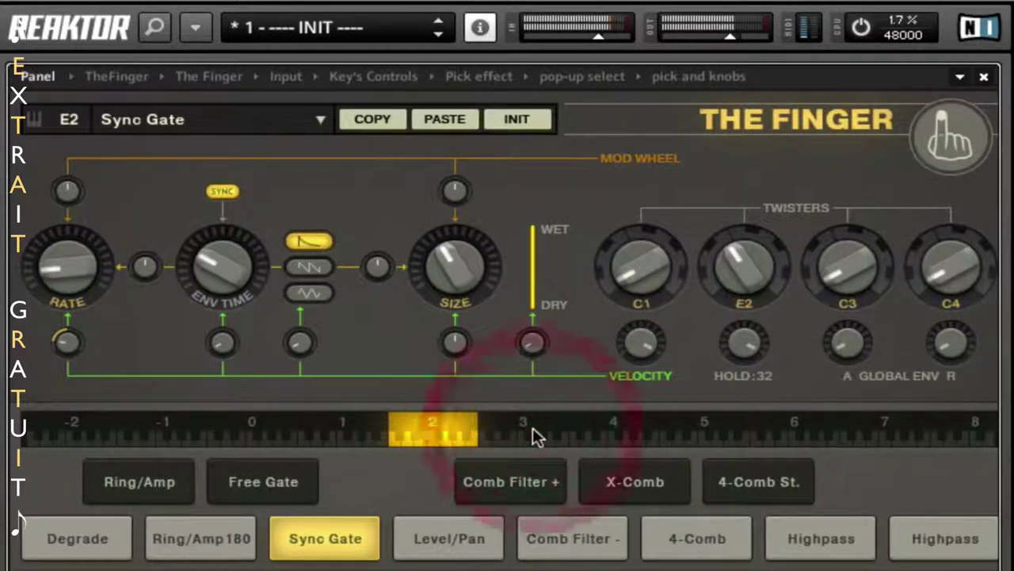
left_click_drag(538, 344, 543, 312)
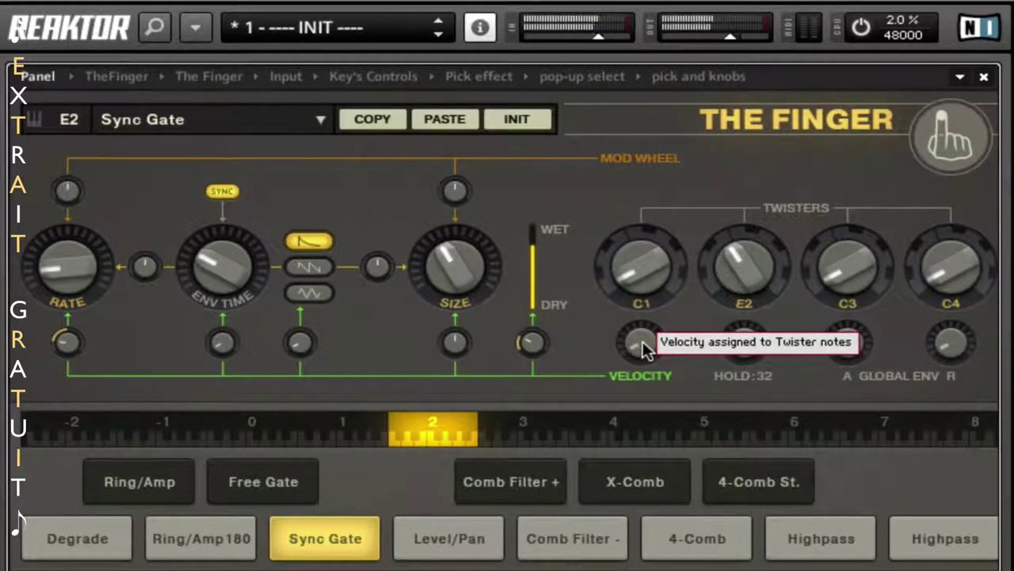
left_click_drag(531, 343, 536, 257)
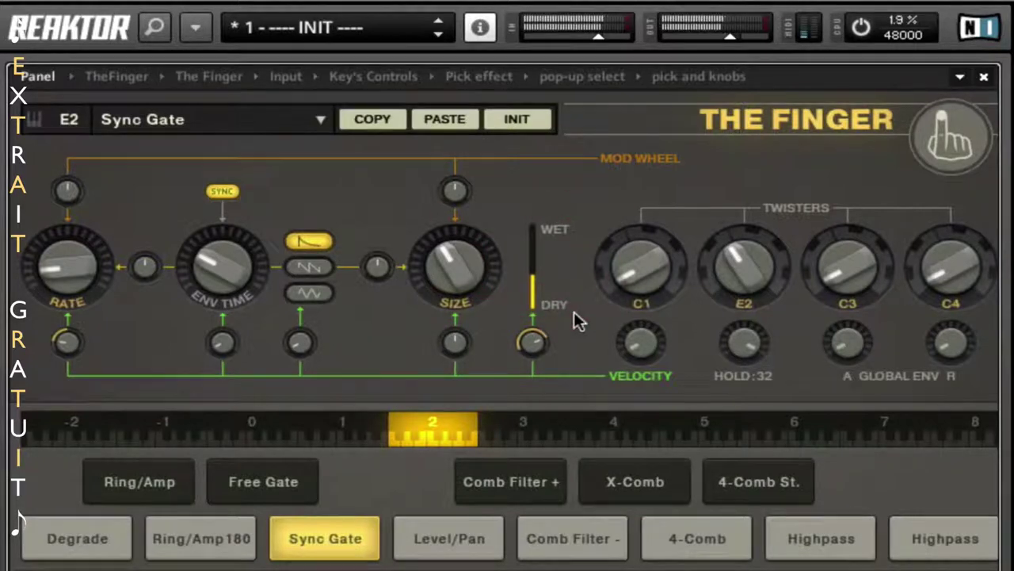
- Select Free Gate on D#2 and trigger the E2 note with the second twister
left_click(297, 491)
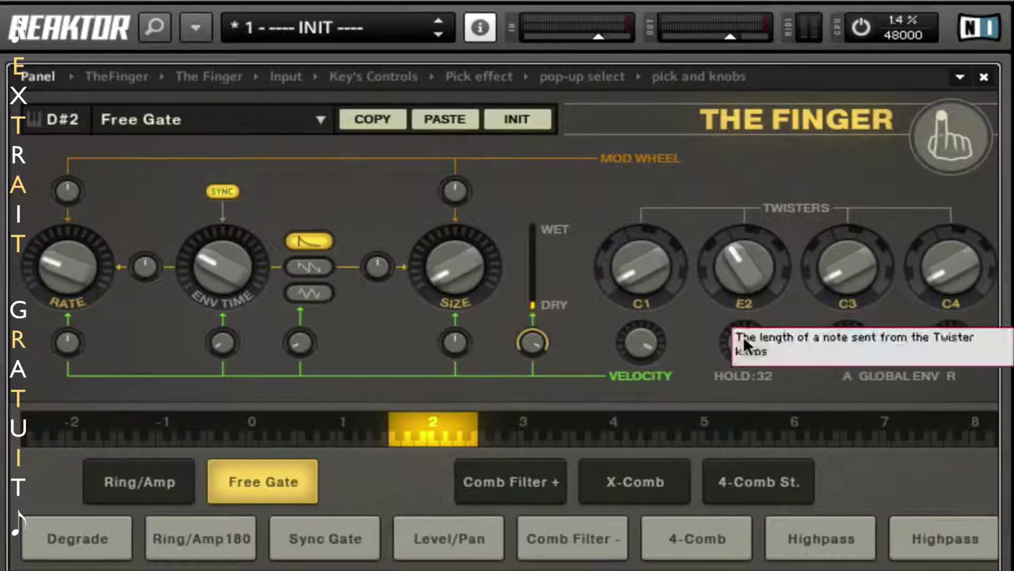
left_click(737, 268)
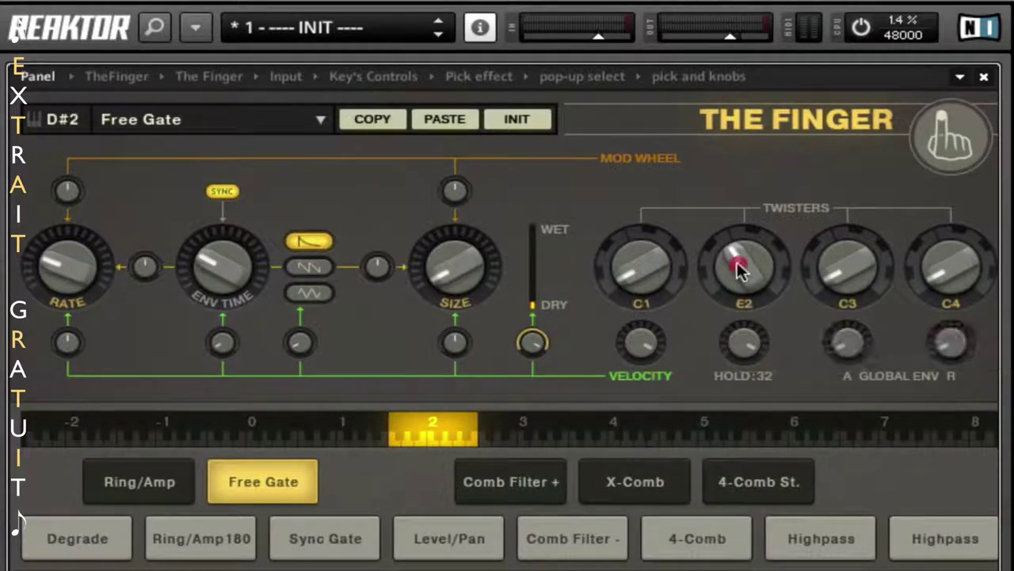
mouse_move(737, 263)
left_mouse_down()
mouse_move(728, 271)
mouse_move(735, 262)
left_mouse_up()
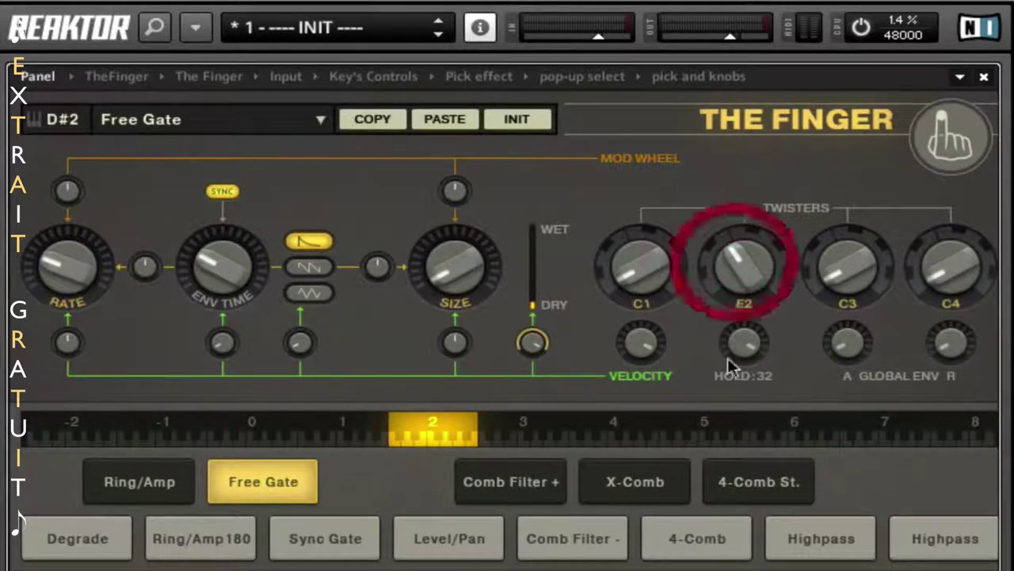
left_click_drag(726, 350, 721, 331)
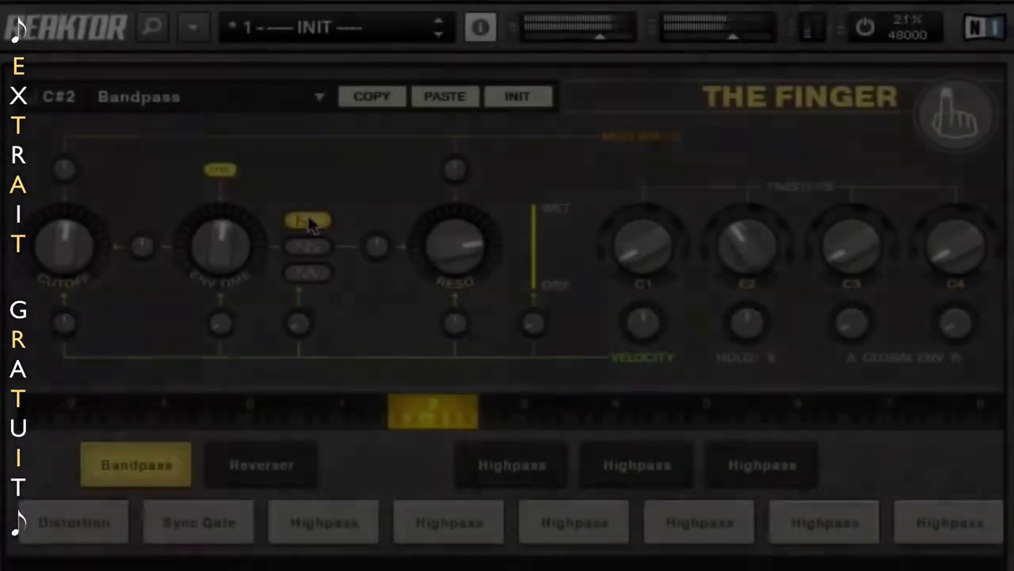
- Set the Bandpass envelope on C#2 to trigger once and give its cutoff a negative envelope amount
left_click(305, 222)
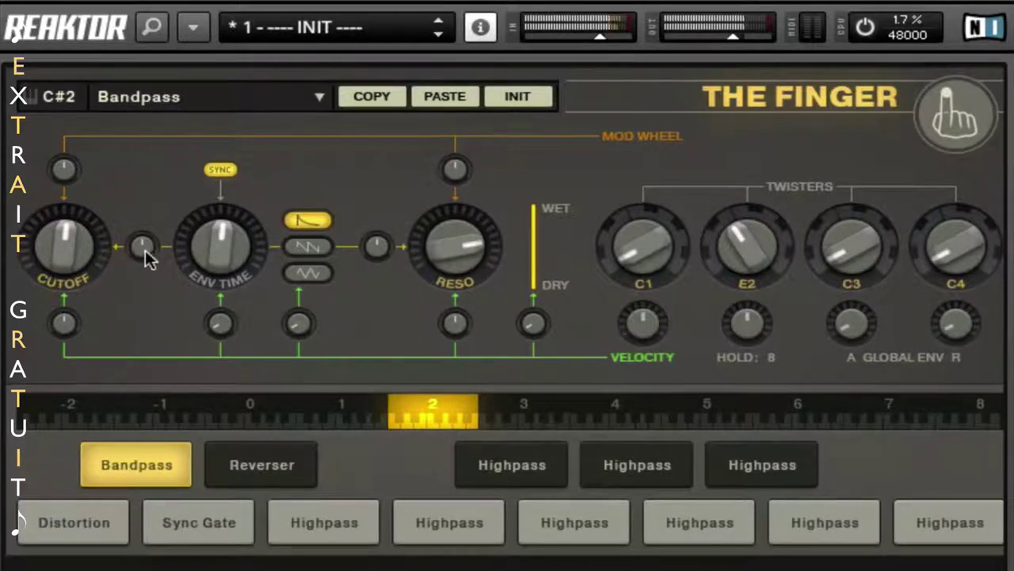
left_click_drag(143, 249, 142, 347)
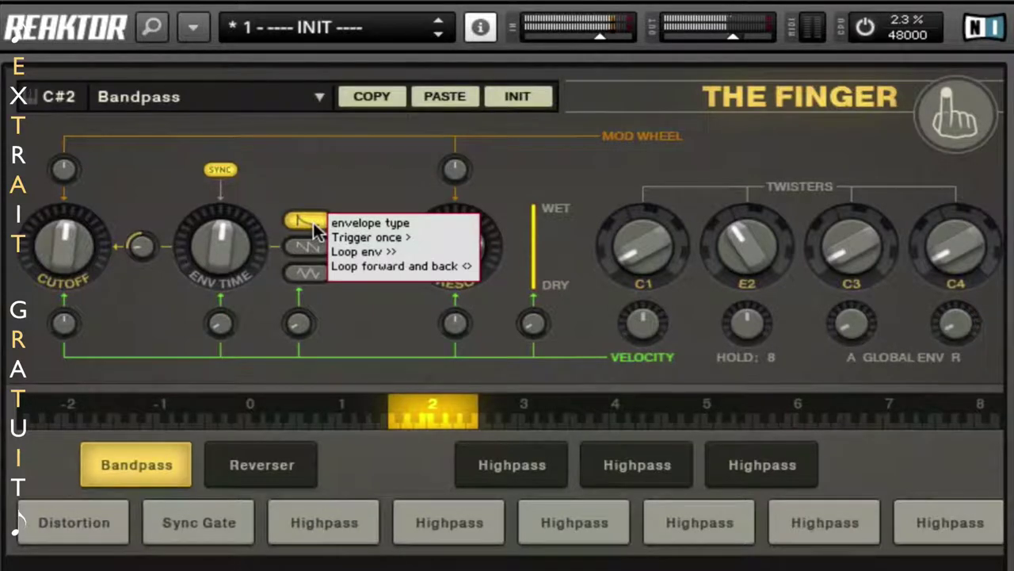
- Try Loop env on the Bandpass envelope, switch it to Loop forward and back, and give the cutoff a positive envelope amount
left_click(311, 247)
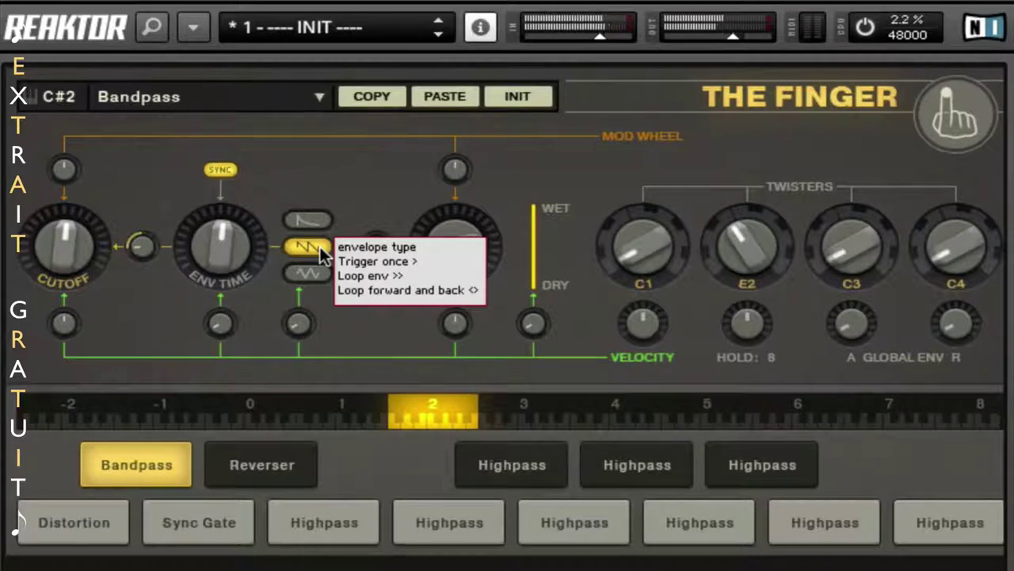
left_click(308, 272)
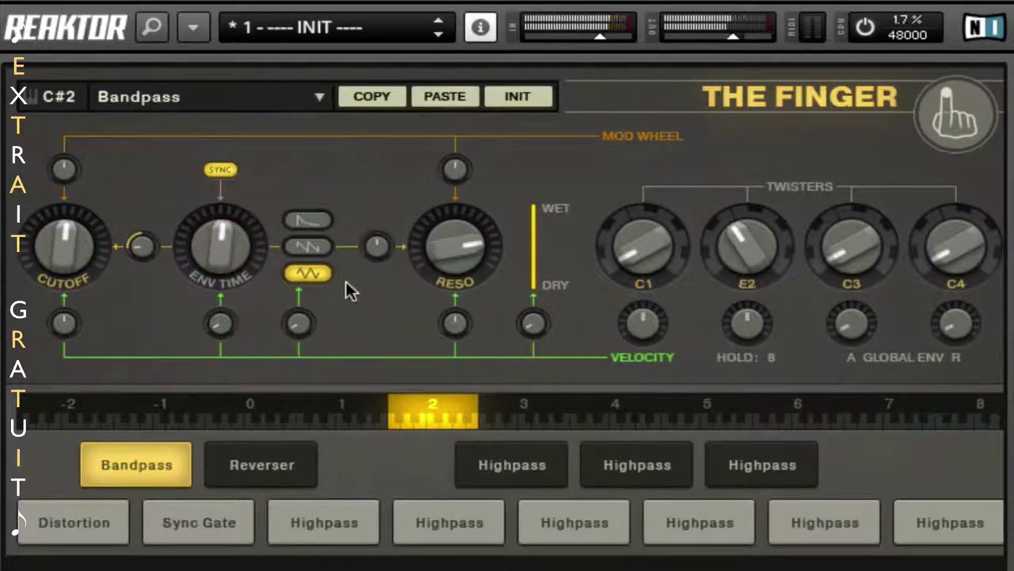
mouse_move(317, 285)
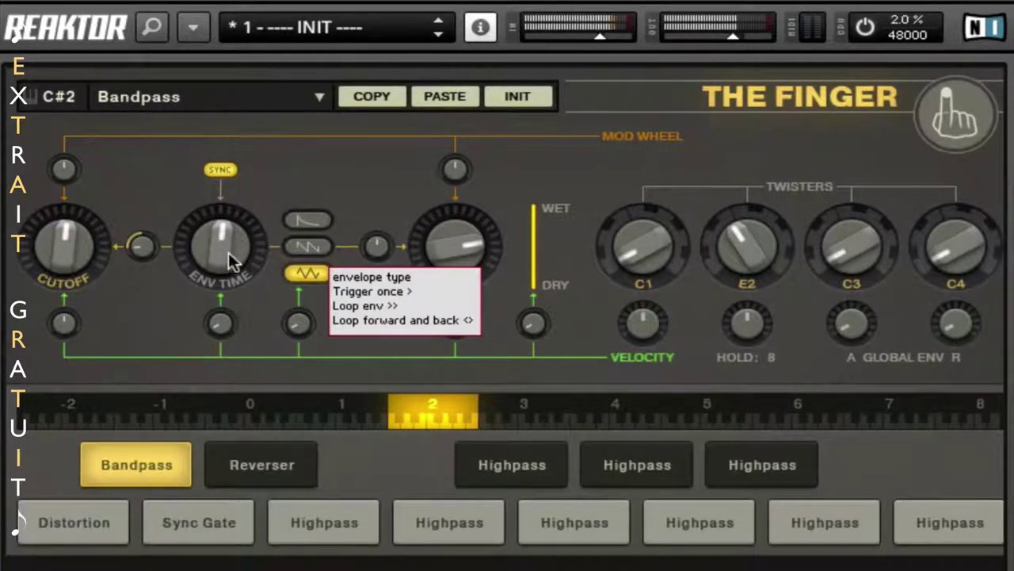
mouse_move(142, 251)
left_mouse_down()
mouse_move(177, 111)
mouse_move(176, 71)
left_mouse_up()
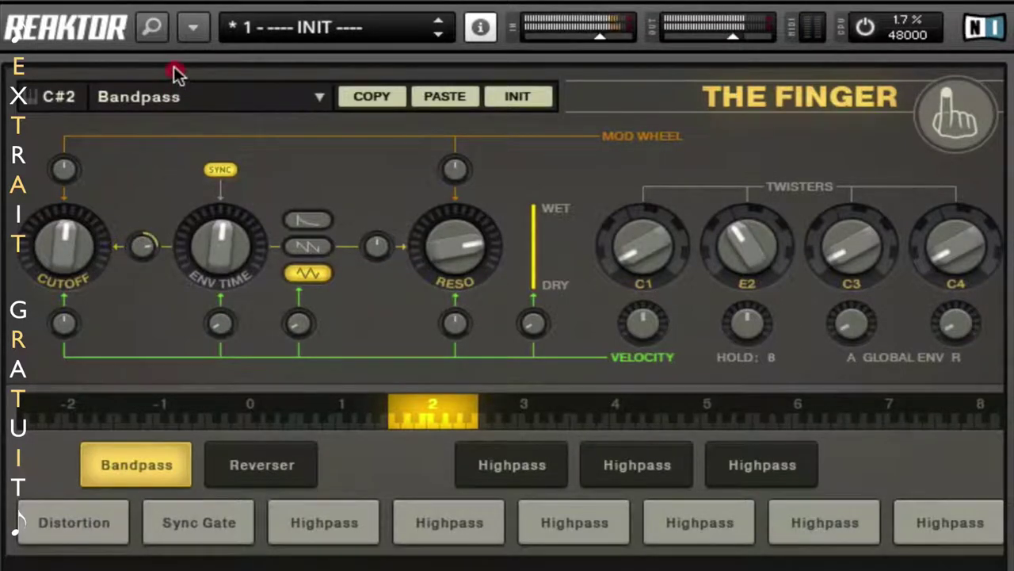
- Compare the three Bandpass envelope types with the envelope time raised to maximum, ending on Loop forward and back
left_click(312, 248)
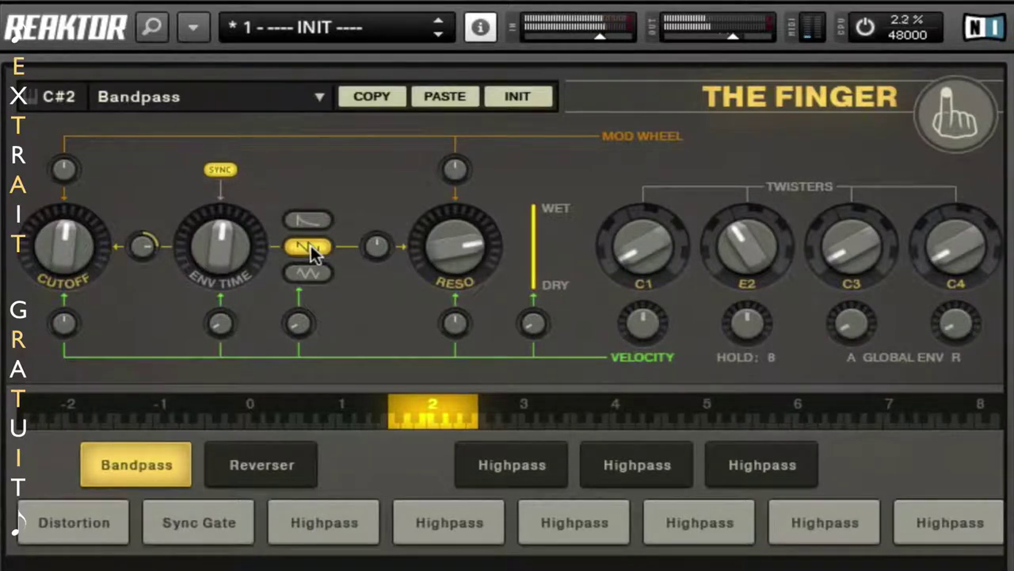
left_click(309, 221)
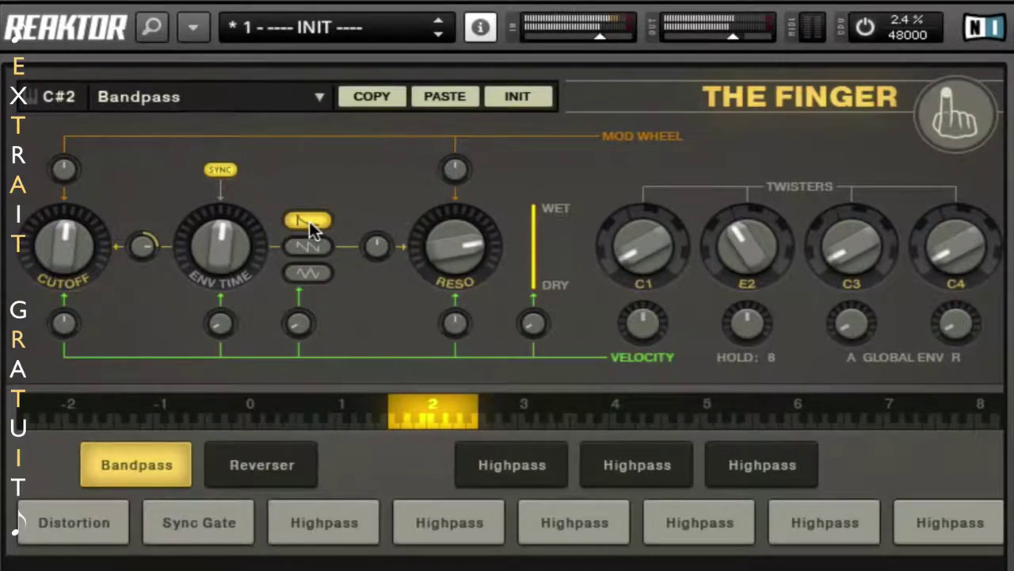
left_click_drag(220, 262, 222, 147)
left_click(306, 247)
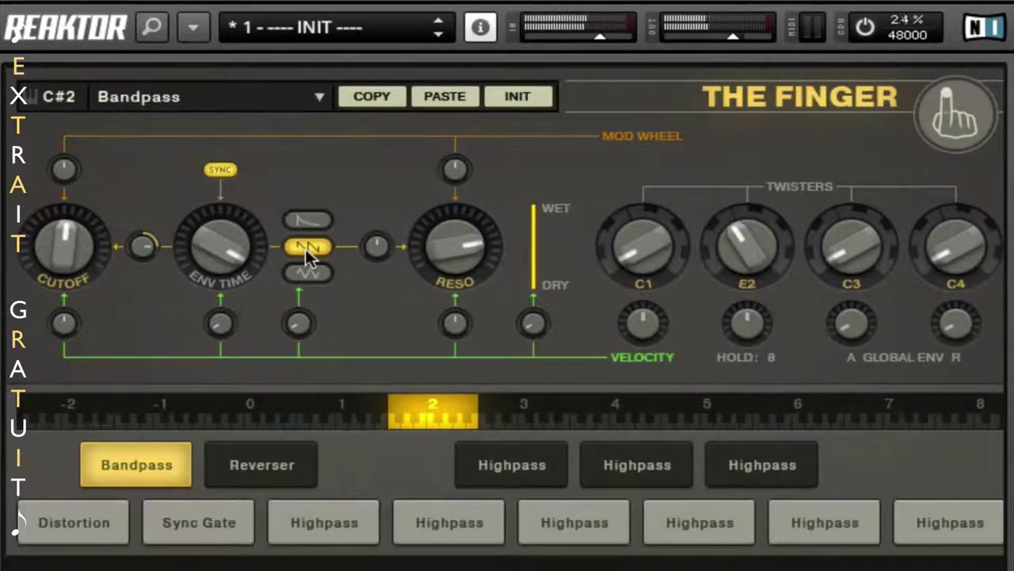
left_click(303, 275)
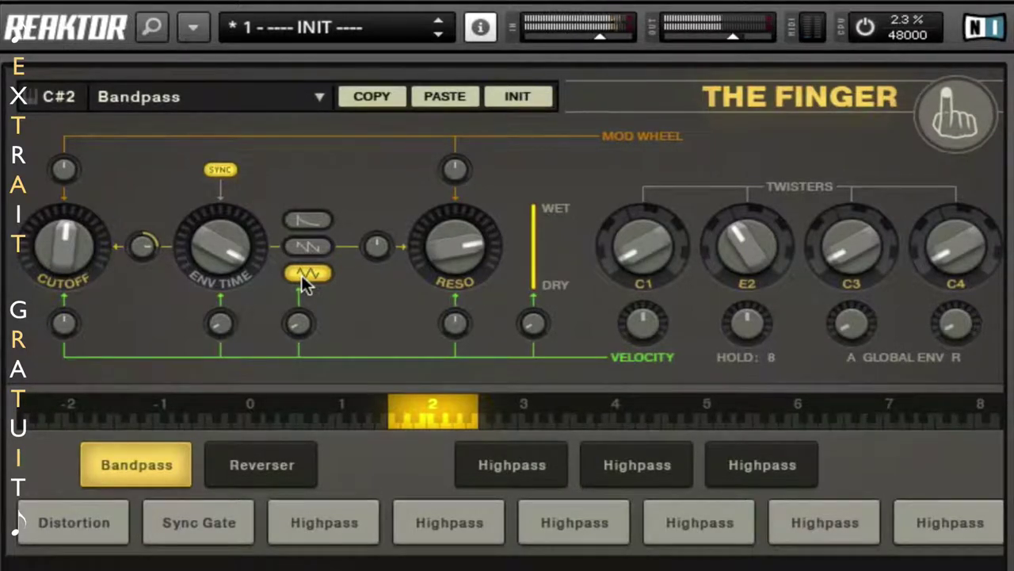
- Reduce the Bandpass cutoff envelope amount, shorten the envelope time, and give the resonance a positive envelope amount
left_click_drag(144, 246, 131, 289)
left_click_drag(210, 235, 188, 319)
left_click_drag(378, 247, 386, 160)
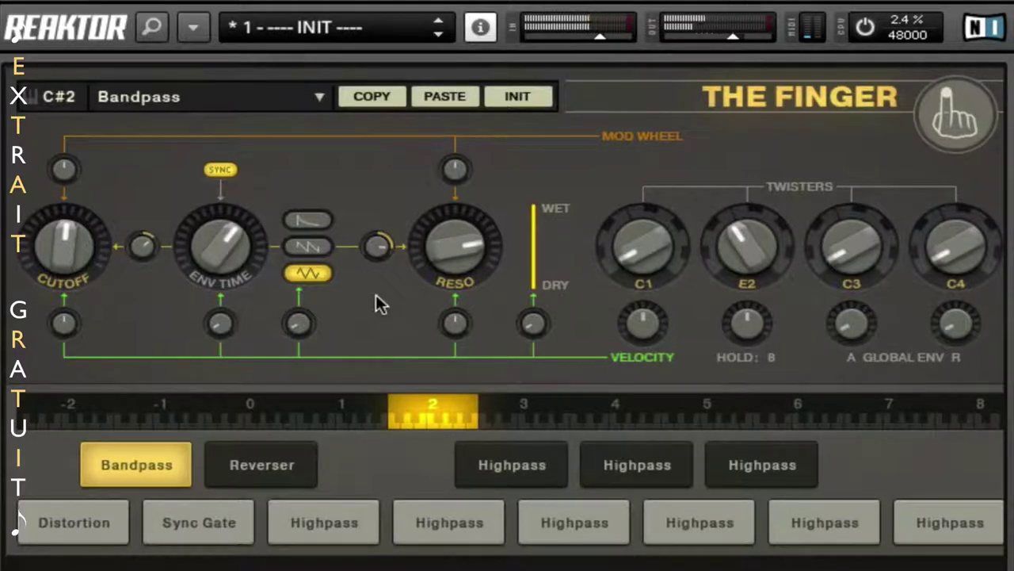
- Set the Bandpass envelope to Loop env and lower the resonance and envelope time to around their middle positions
left_click(323, 248)
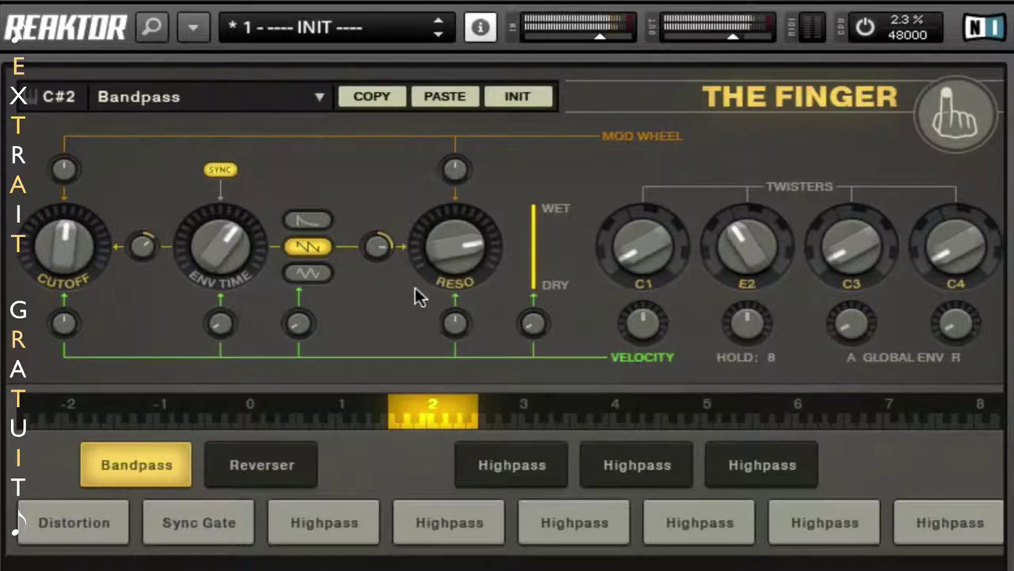
left_click_drag(456, 252, 407, 312)
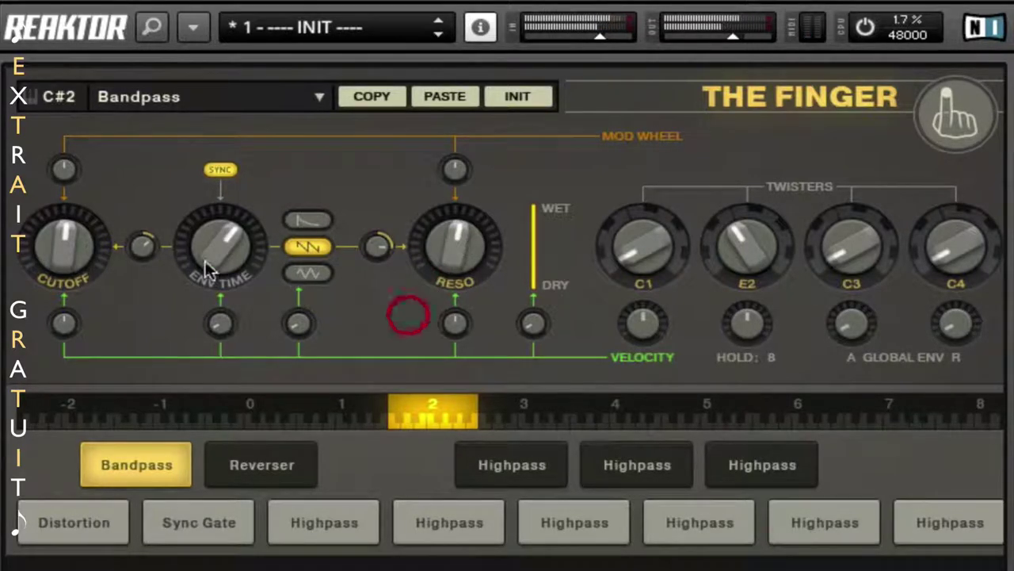
left_click(220, 262)
left_click_drag(220, 261, 199, 285)
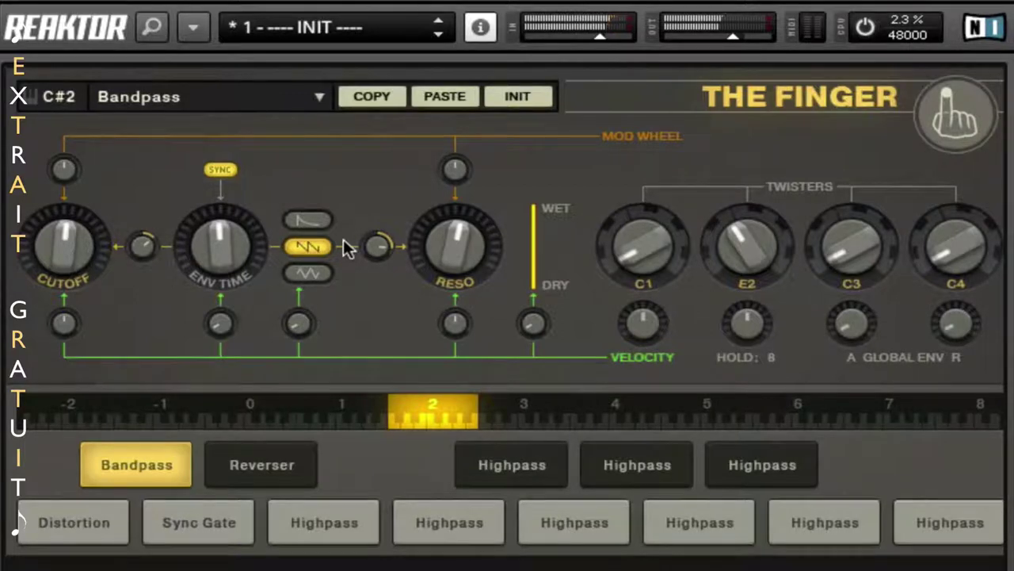
- Turn off envelope sync, lengthen the Bandpass envelope time slightly, and give both cutoff and resonance negative envelope amounts
left_click(216, 170)
left_click_drag(219, 238, 241, 199)
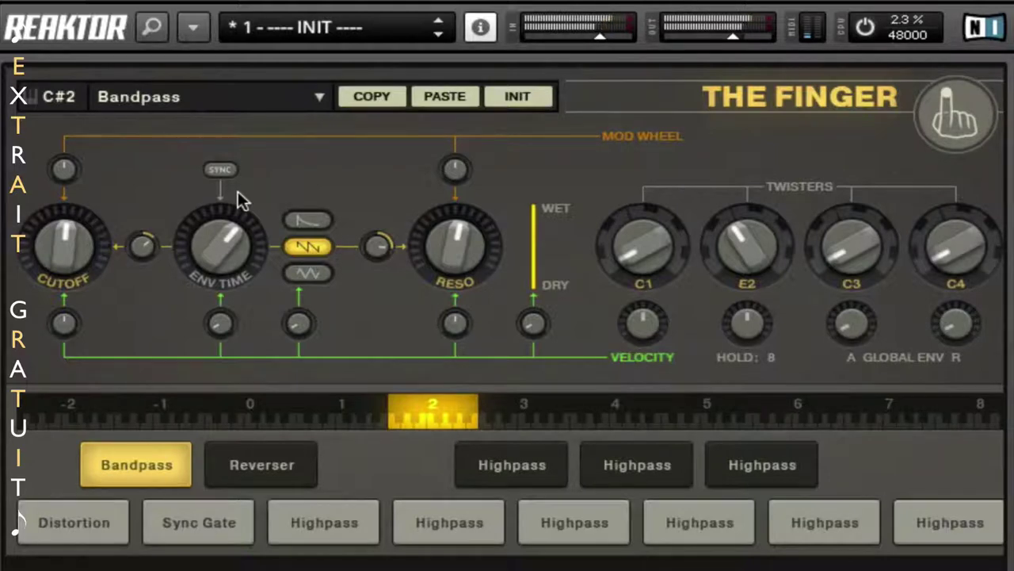
left_click_drag(143, 246, 125, 378)
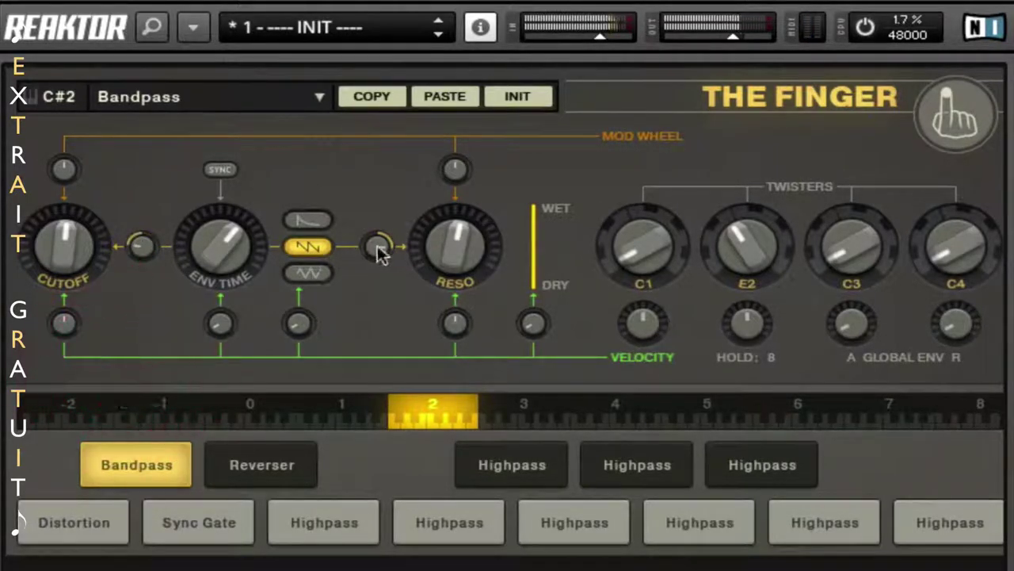
left_click_drag(380, 248, 341, 471)
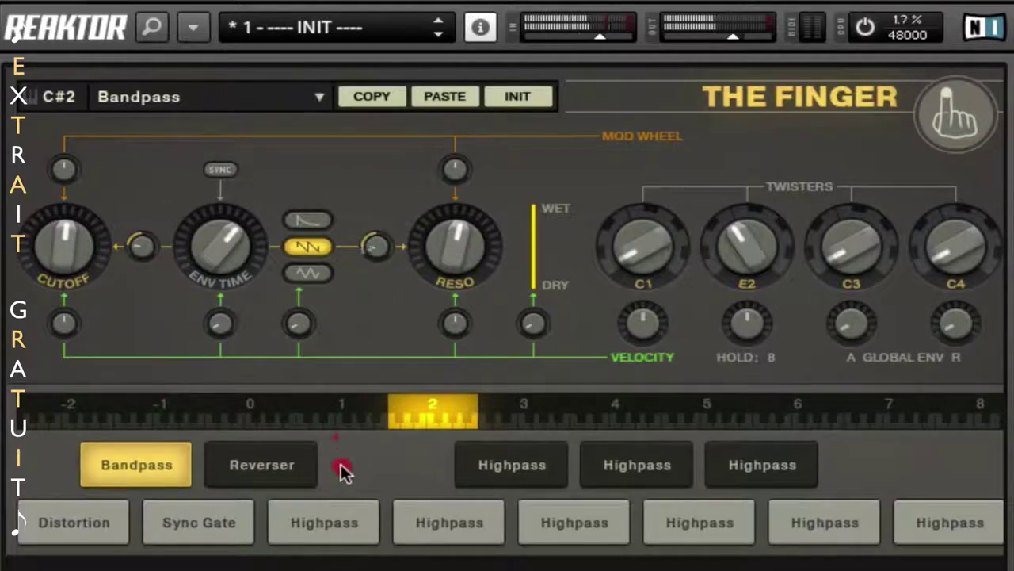
- Set the Bandpass envelope to Loop forward and back with lower resonance and cutoff, a more negative cutoff envelope amount and a shorter envelope time
left_click(319, 274)
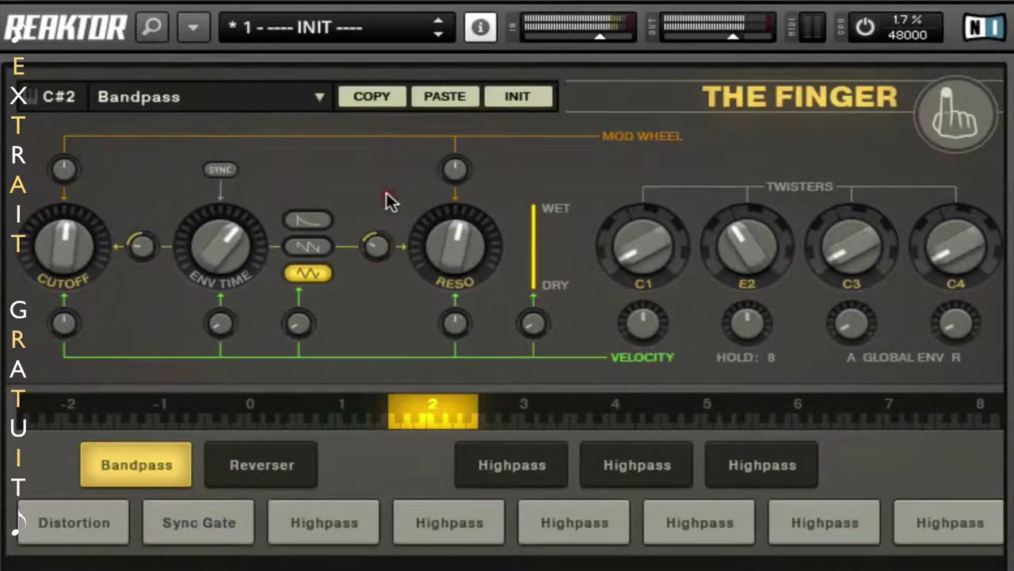
left_click(450, 247)
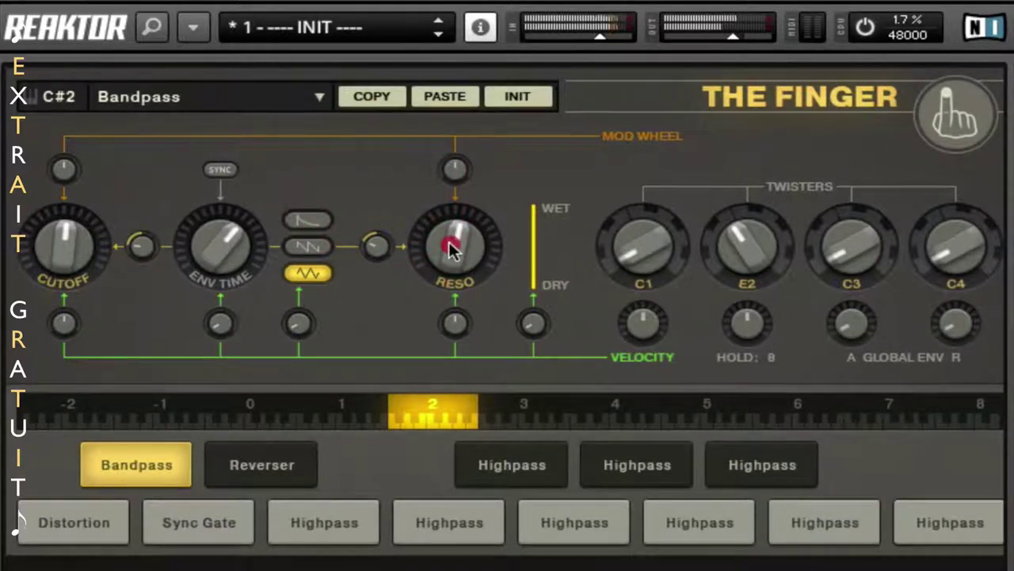
left_click_drag(450, 248, 420, 312)
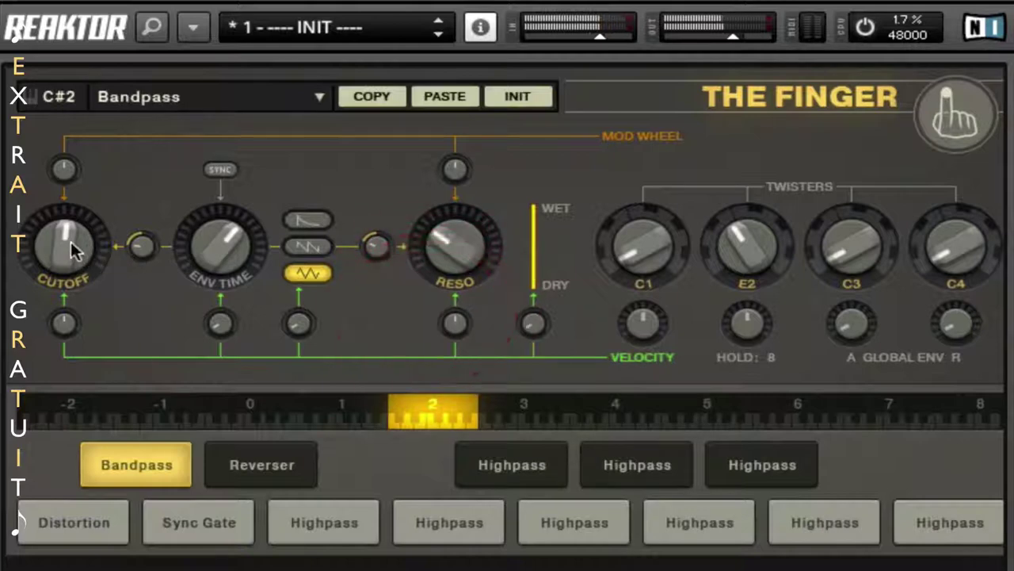
left_click_drag(71, 250, 56, 294)
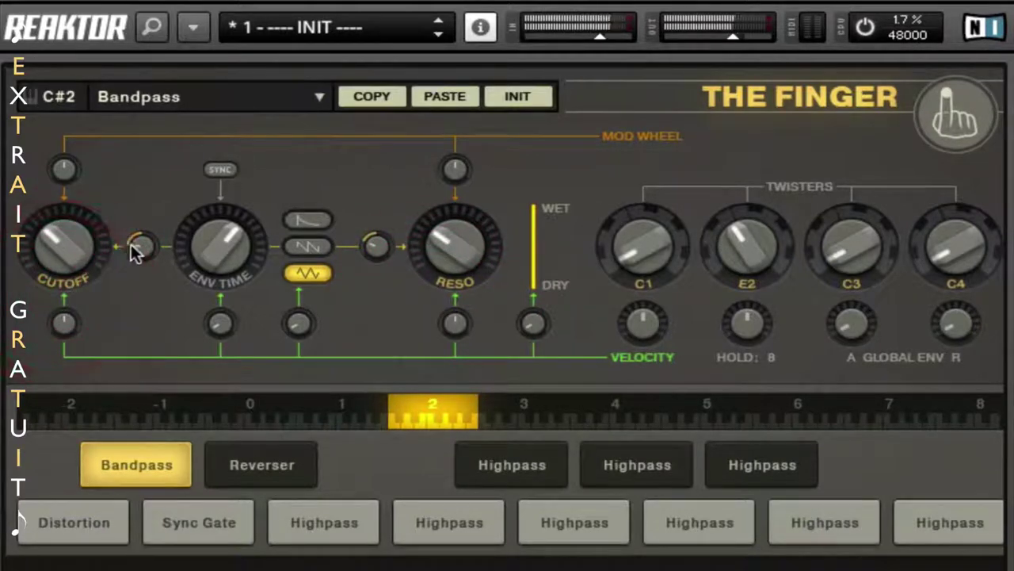
left_click_drag(133, 247, 134, 267)
left_click_drag(211, 236, 199, 316)
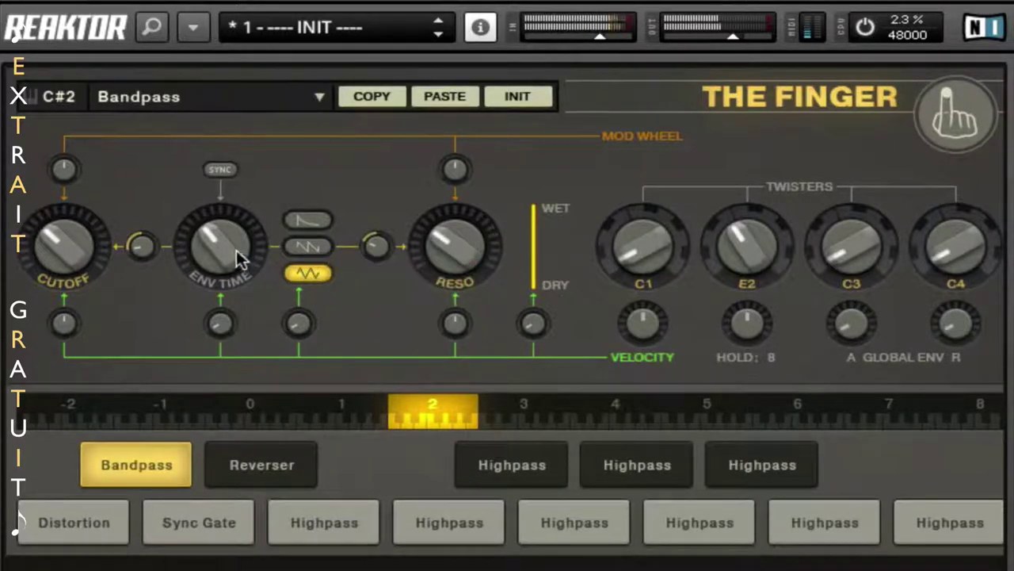
- Turn envelope sync on with a longer Bandpass envelope time and raise the resonance to maximum
left_click(221, 169)
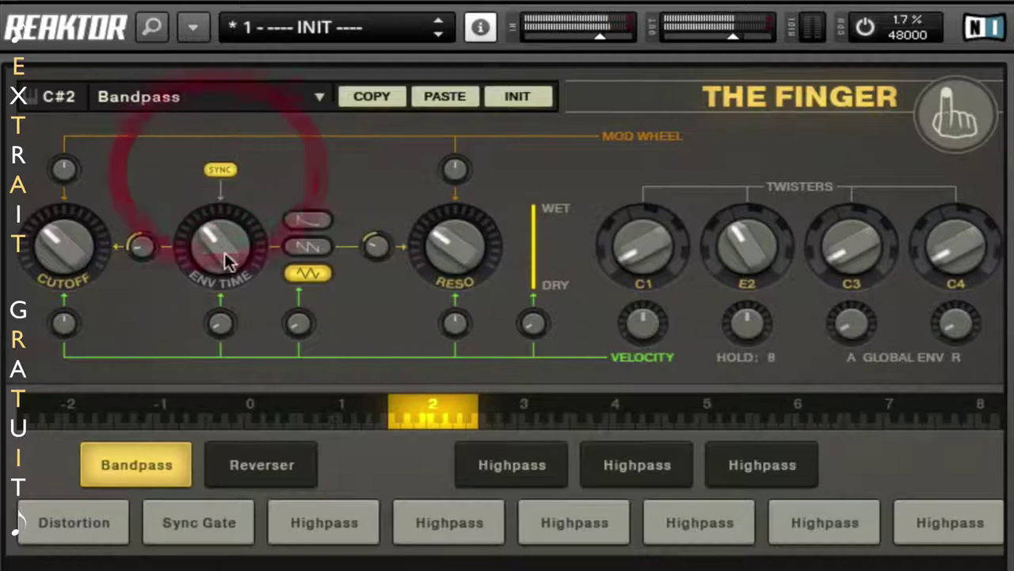
left_click(233, 167)
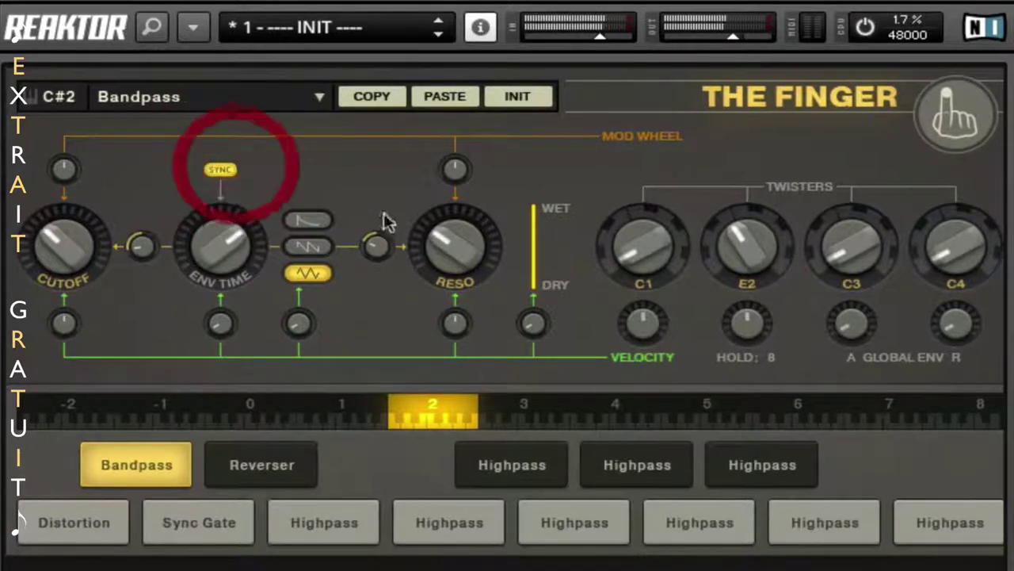
left_click_drag(446, 246, 524, 25)
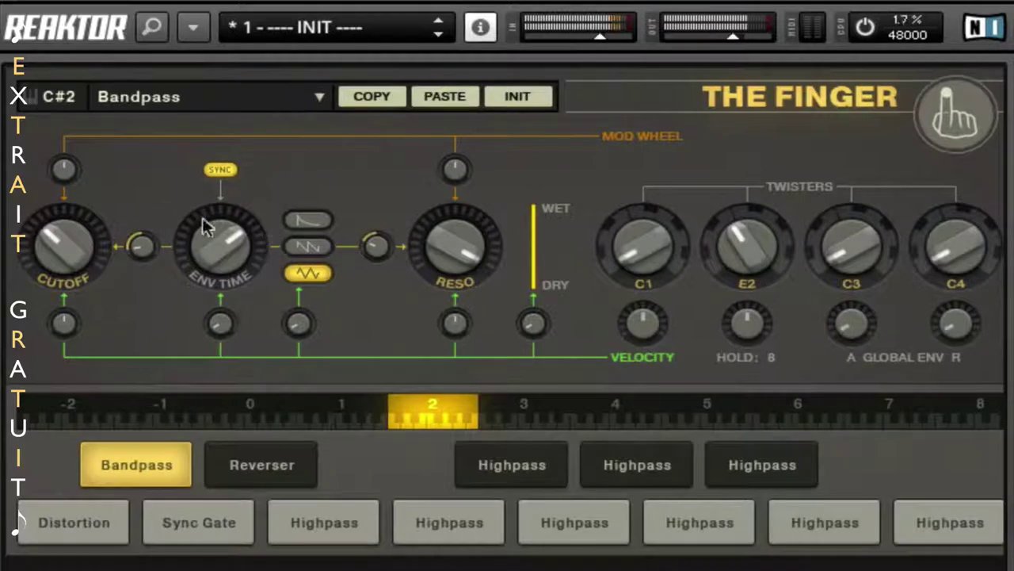
- Set the Reverser envelope on D#2 to Loop forward and back with a negative grain size amount and a longer envelope time
left_click(261, 458)
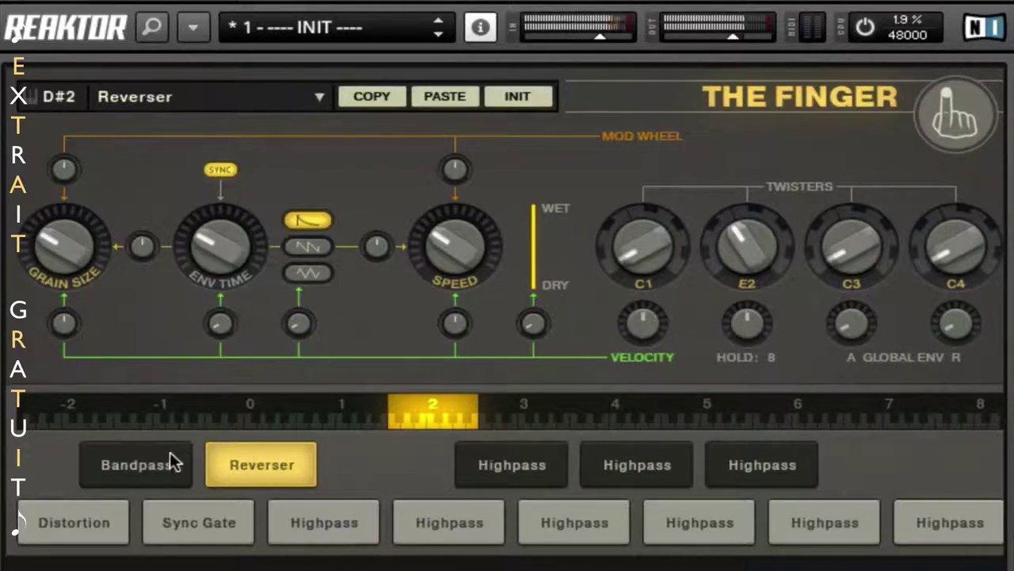
left_click(170, 458)
left_click(236, 464)
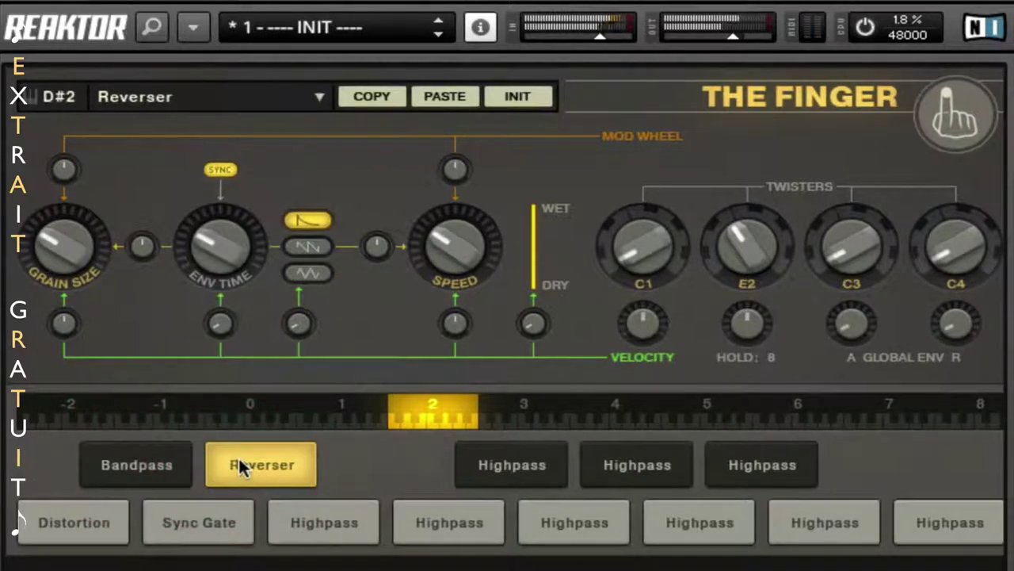
left_click(311, 274)
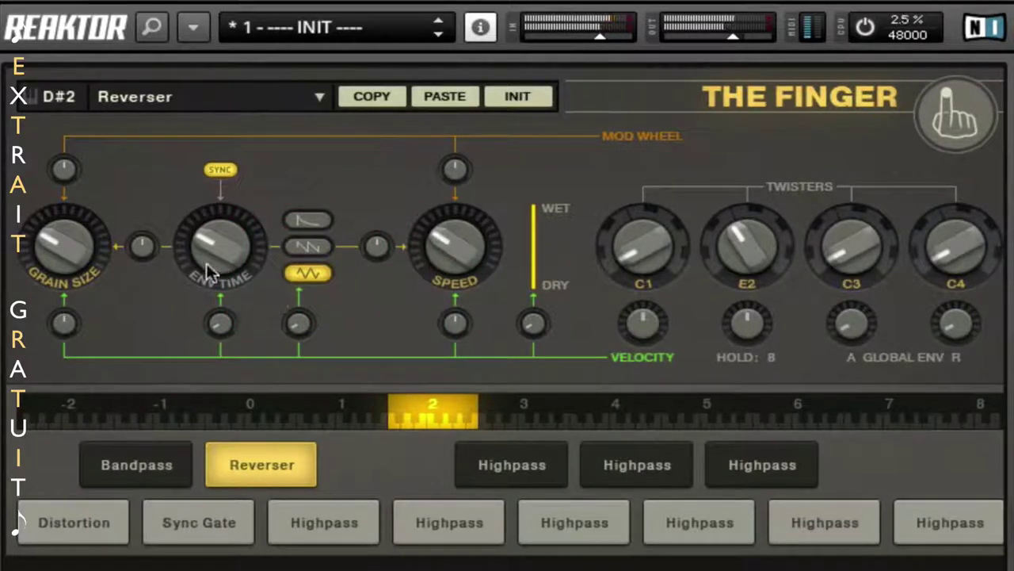
left_click_drag(144, 248, 140, 349)
left_click_drag(212, 252, 245, 165)
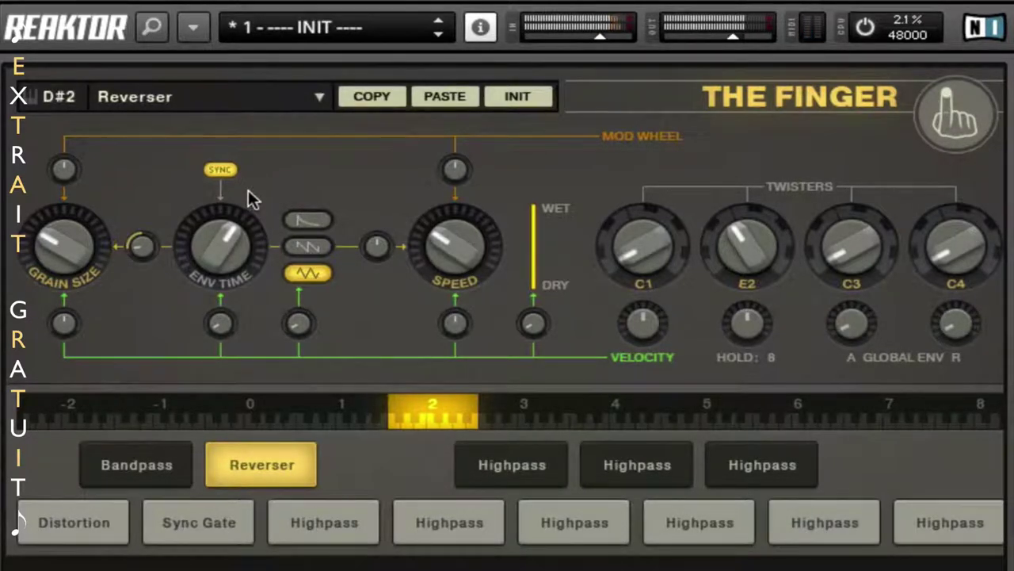
- Set the Reverser envelope to Loop env, then raise its speed to a high value with a positive envelope amount
left_click(310, 247)
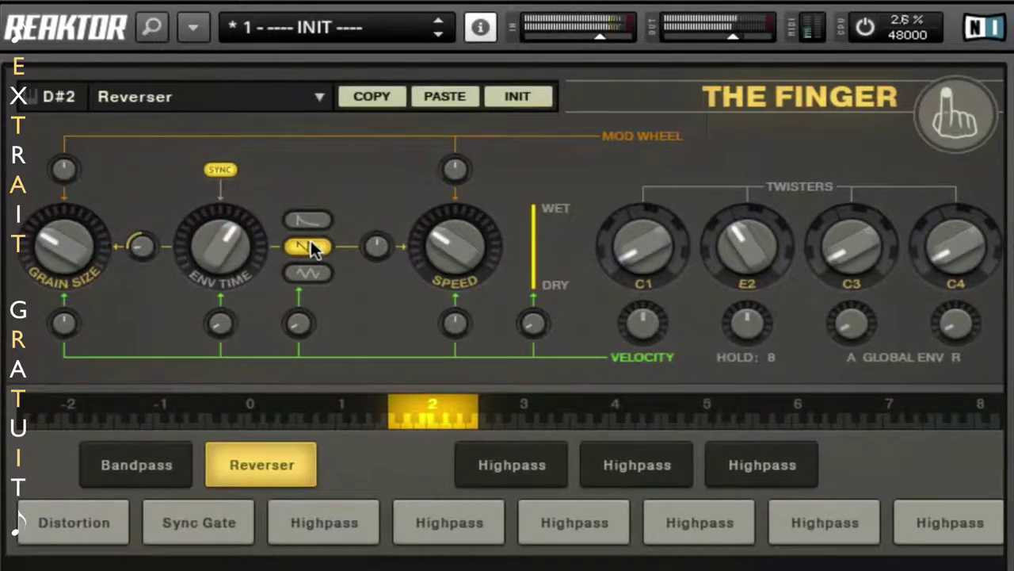
mouse_move(379, 258)
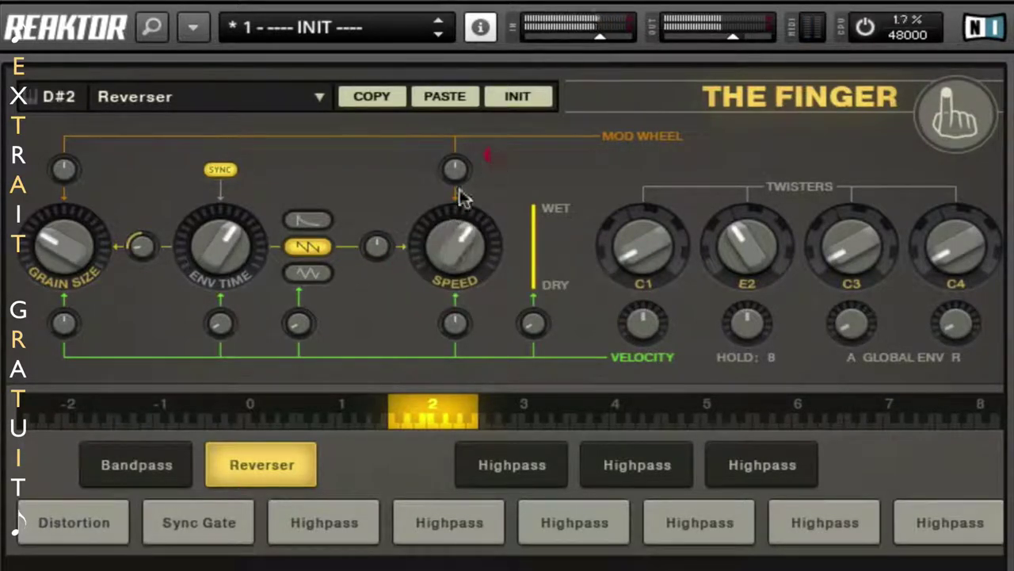
left_click_drag(382, 254, 384, 159)
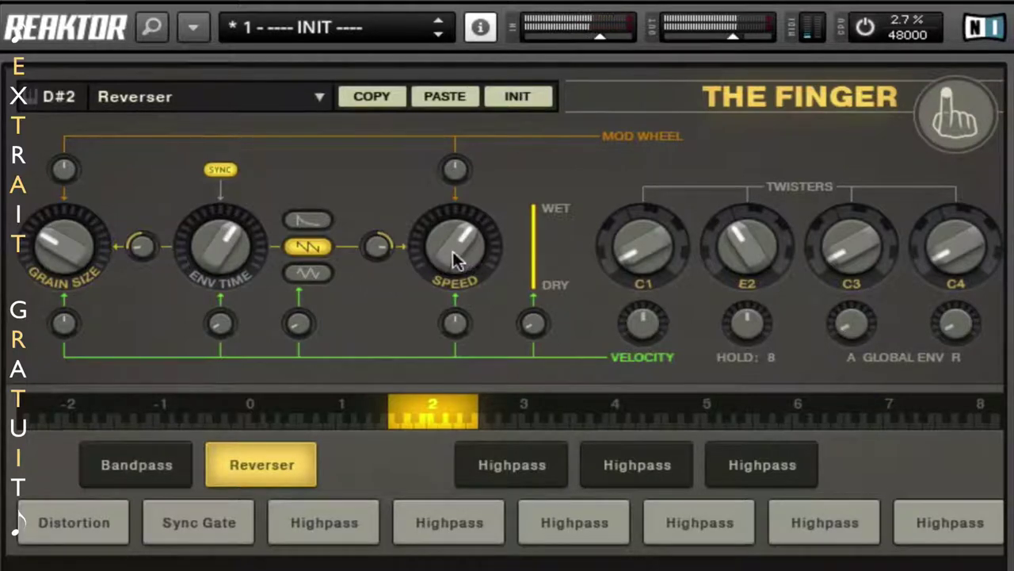
left_click_drag(453, 250, 444, 206)
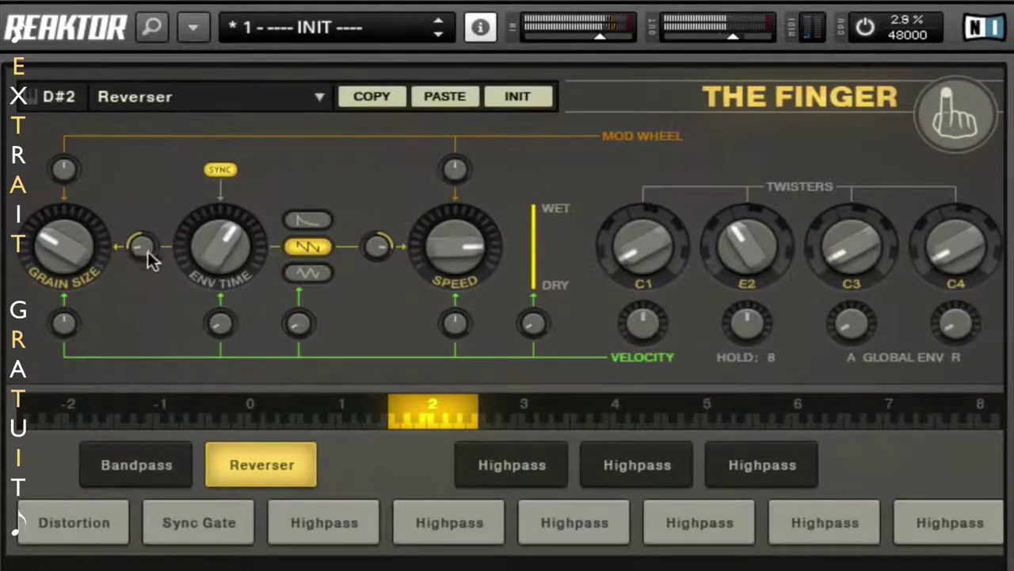
- Give the Reverser grain size a positive envelope amount and lengthen the envelope time
left_click_drag(147, 251, 190, 74)
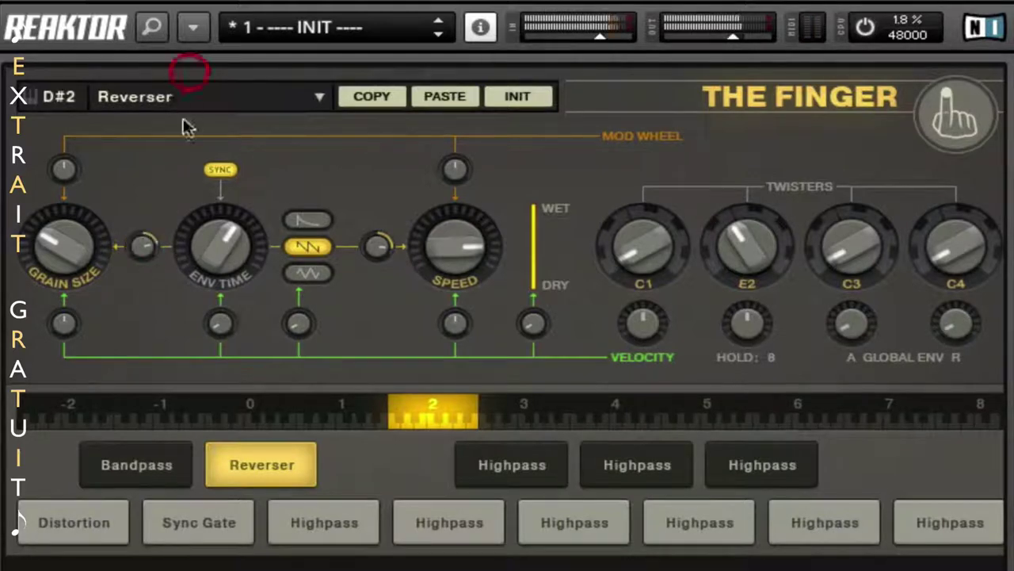
double_click(146, 238)
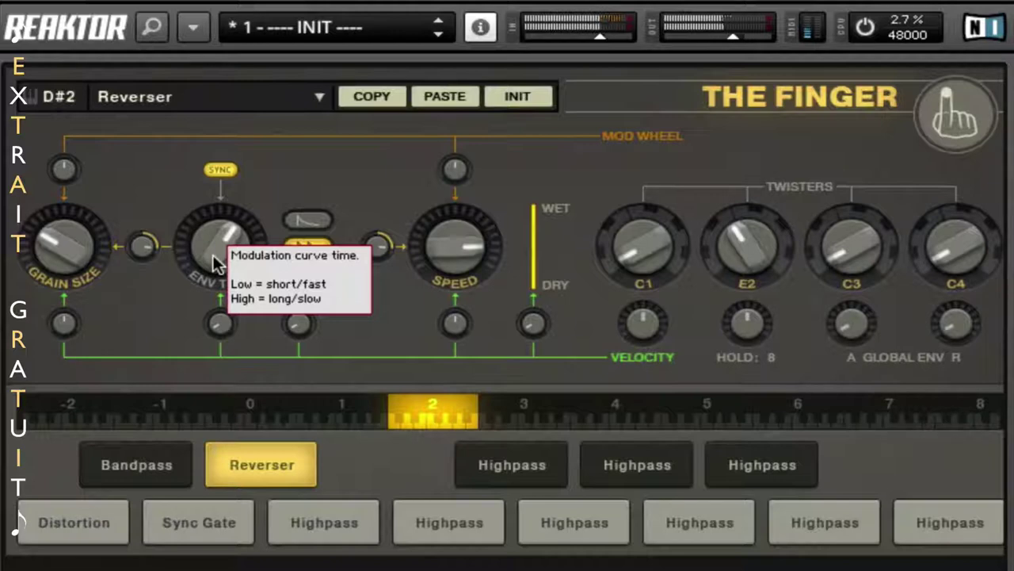
left_click_drag(209, 260, 219, 199)
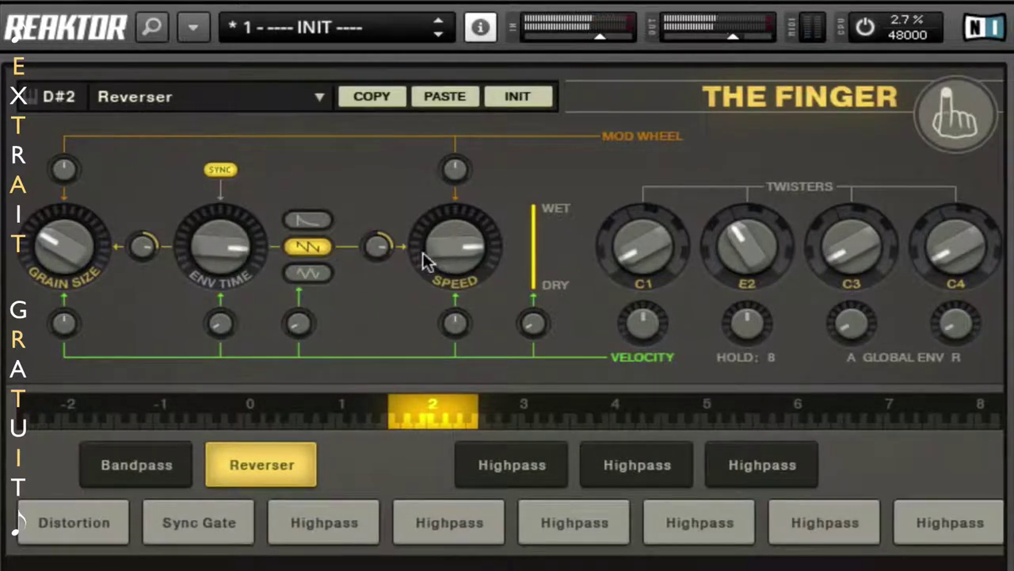
- Give the Reverser speed a negative envelope amount and lower the speed to a low value
left_click(369, 259)
left_click_drag(369, 260, 343, 441)
left_click_drag(467, 246, 414, 418)
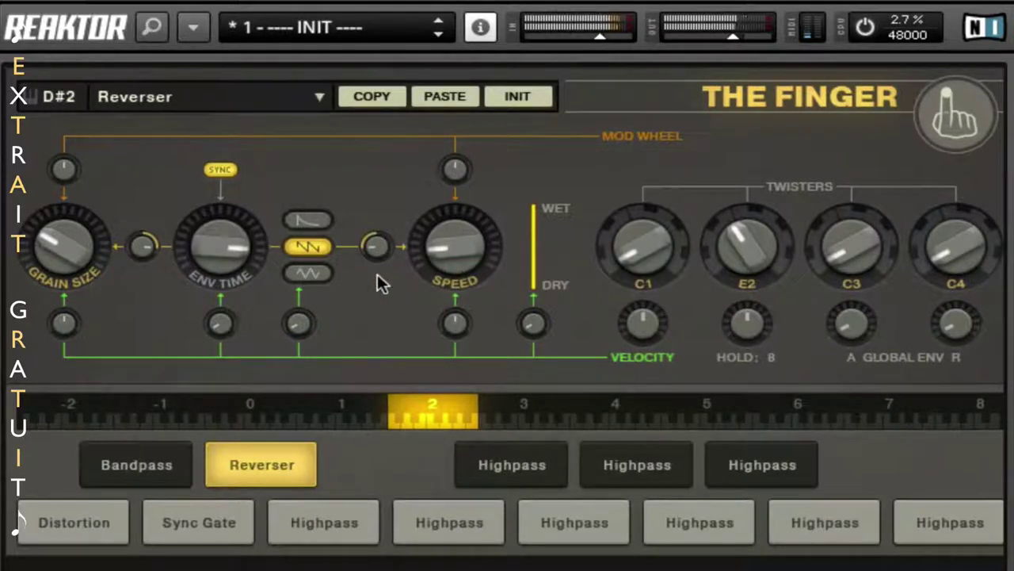
- Shorten the Reverser envelope time, give its grain size a negative envelope amount and raise the grain size to a high value
left_click_drag(230, 258, 199, 362)
left_click_drag(147, 243, 140, 423)
left_click_drag(61, 230, 80, 158)
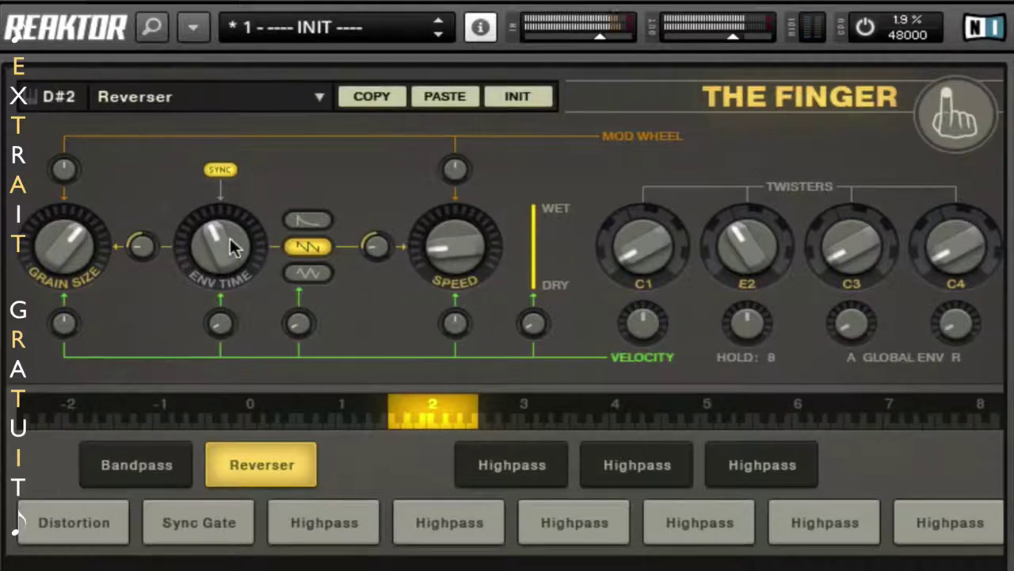
- Sweep the Reverser envelope time down to a very short value and back up to a long one
left_click_drag(233, 245, 202, 321)
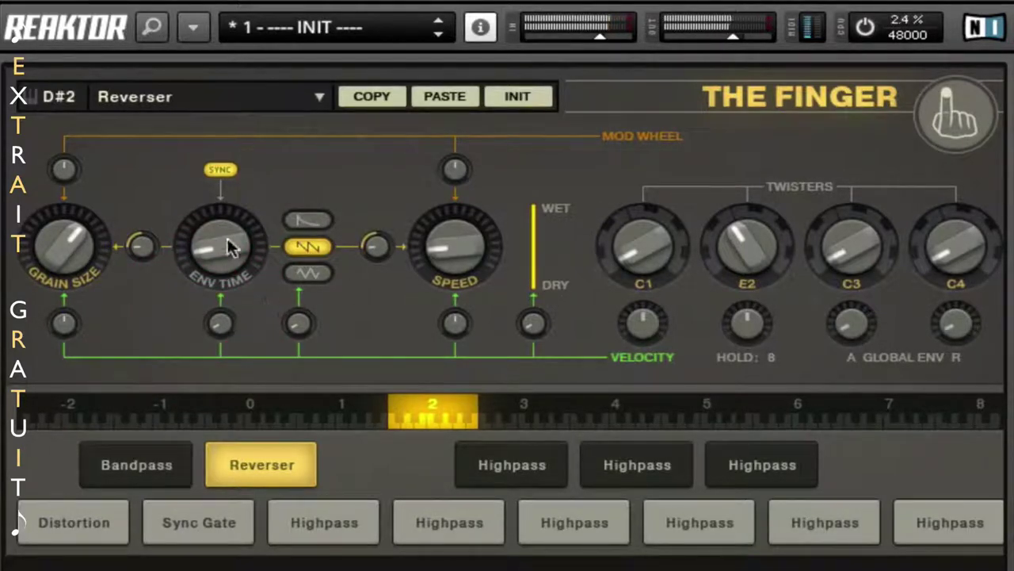
left_click_drag(241, 201, 249, 41)
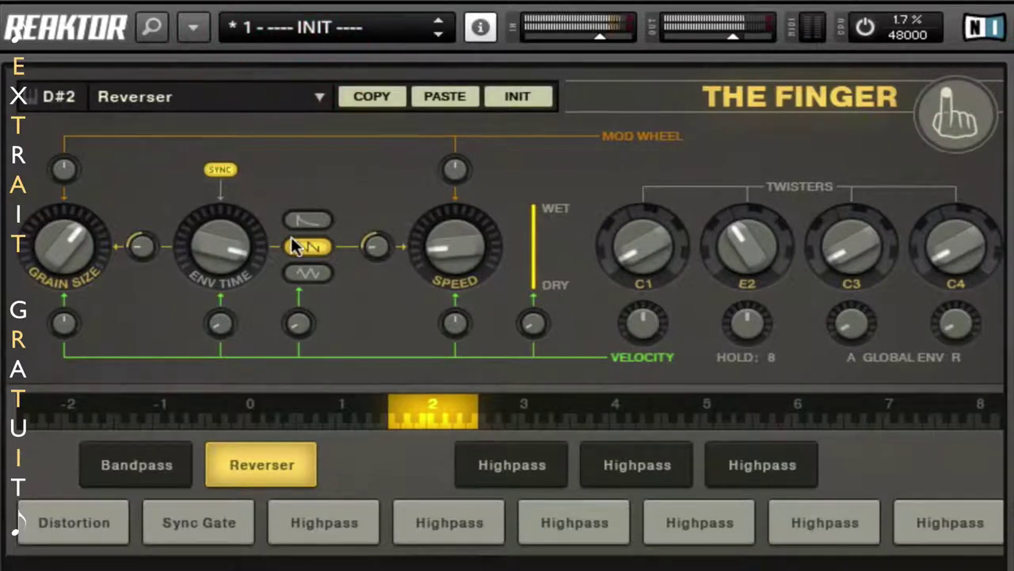
mouse_move(293, 245)
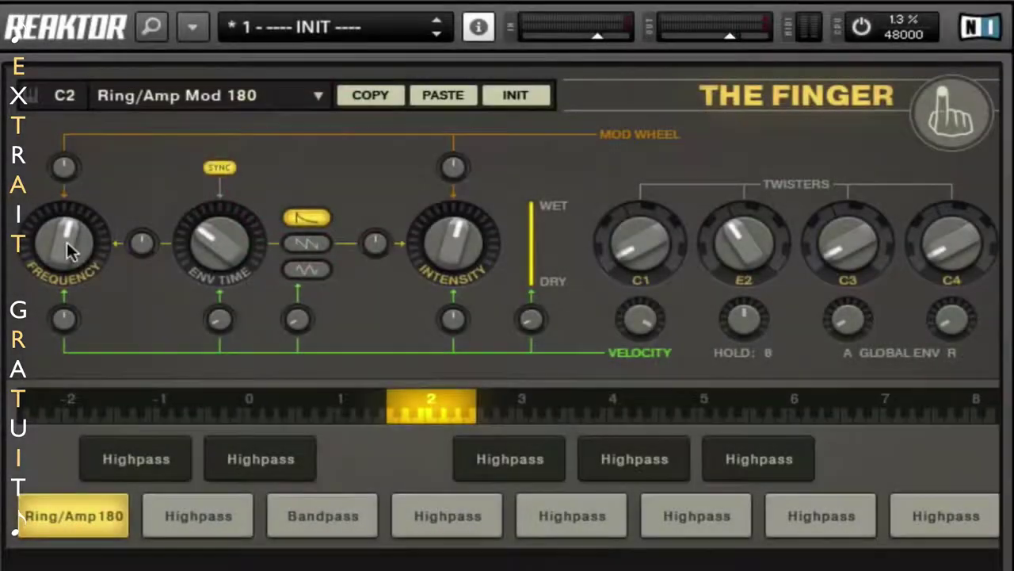
- Lower the frequency and intensity of Ring/Amp Mod 180 on C2, and change the effect to Comb Filter +
left_click_drag(63, 227, 95, 285)
mouse_move(444, 238)
left_mouse_down()
mouse_move(426, 328)
mouse_move(448, 213)
mouse_move(434, 259)
left_mouse_up()
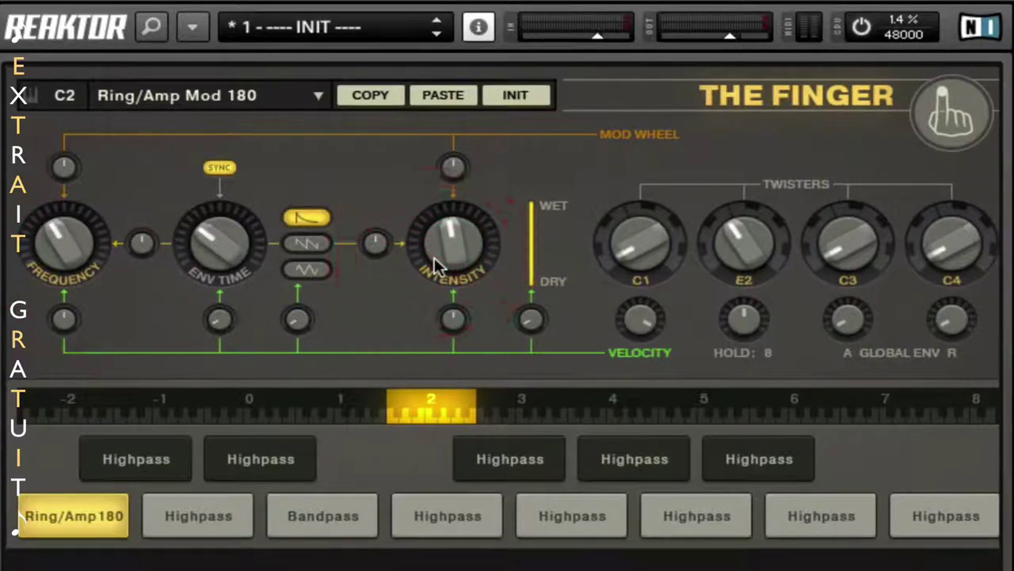
left_click(178, 96)
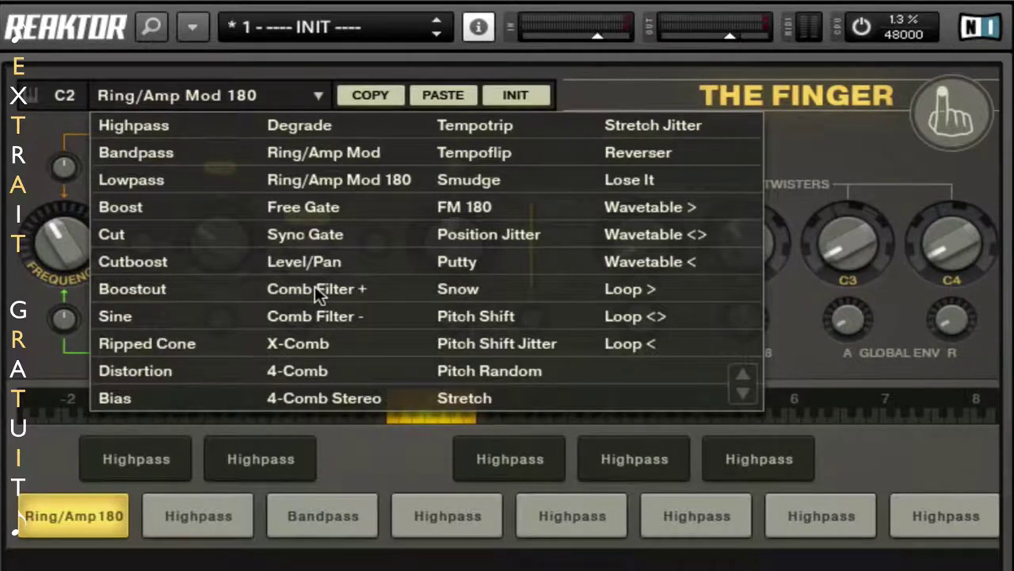
left_click(314, 288)
- Try Comb Filter - on C2, followed by X-Comb
left_click(193, 96)
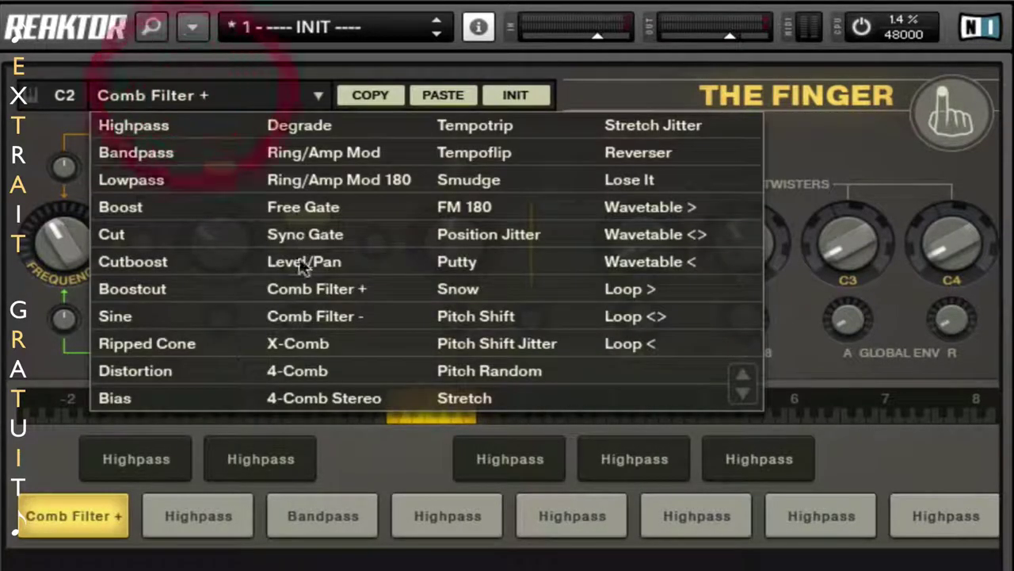
left_click(300, 316)
left_click(169, 96)
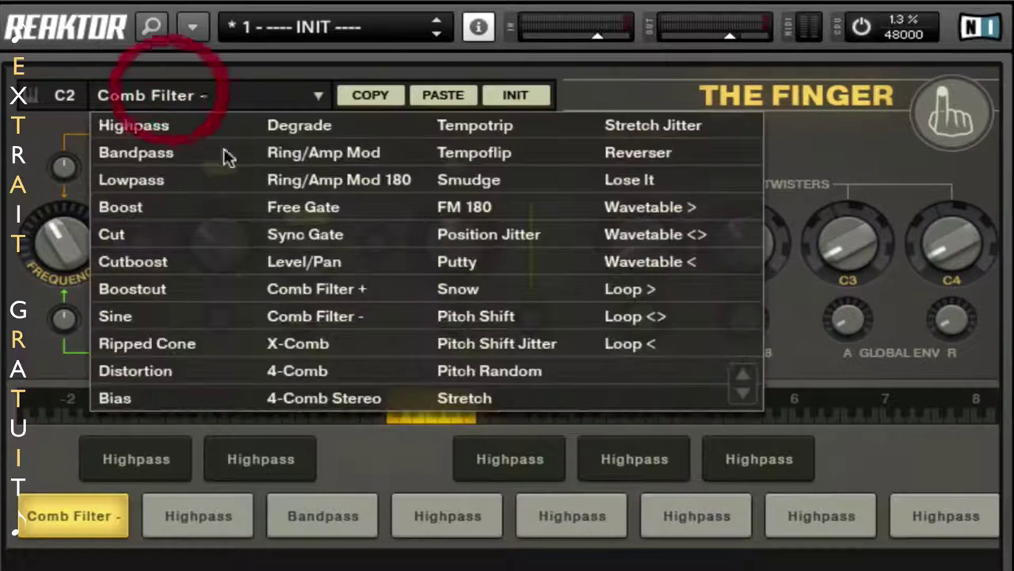
left_click(292, 343)
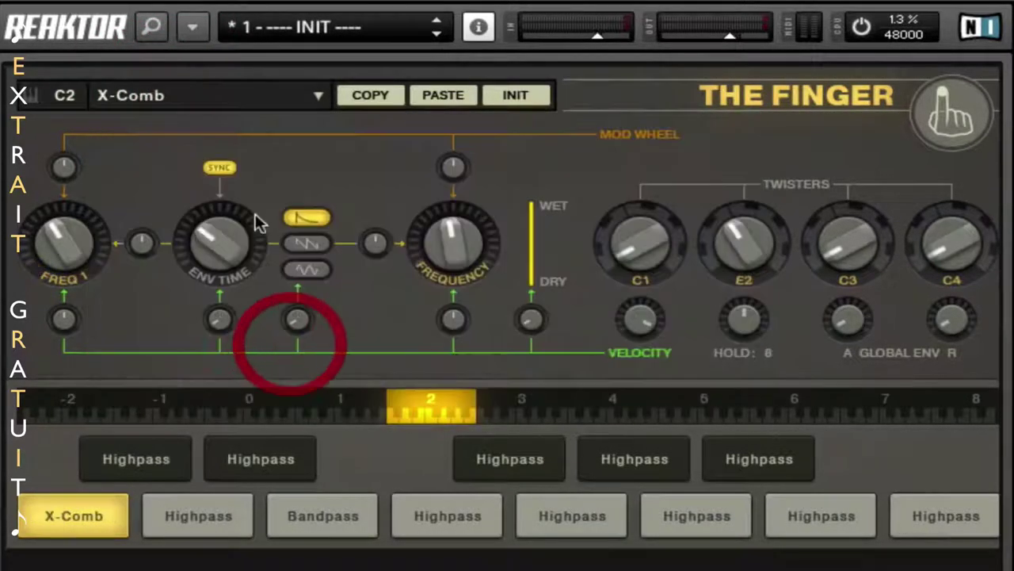
- Try the 4-Comb effect on C2, followed by its 4-Comb Stereo version
left_click(161, 103)
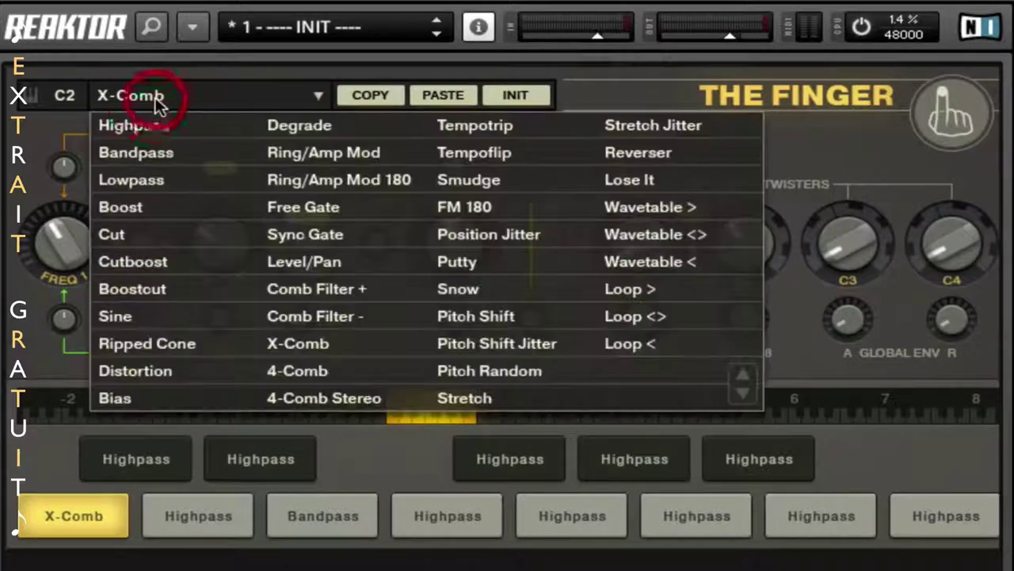
left_click(288, 369)
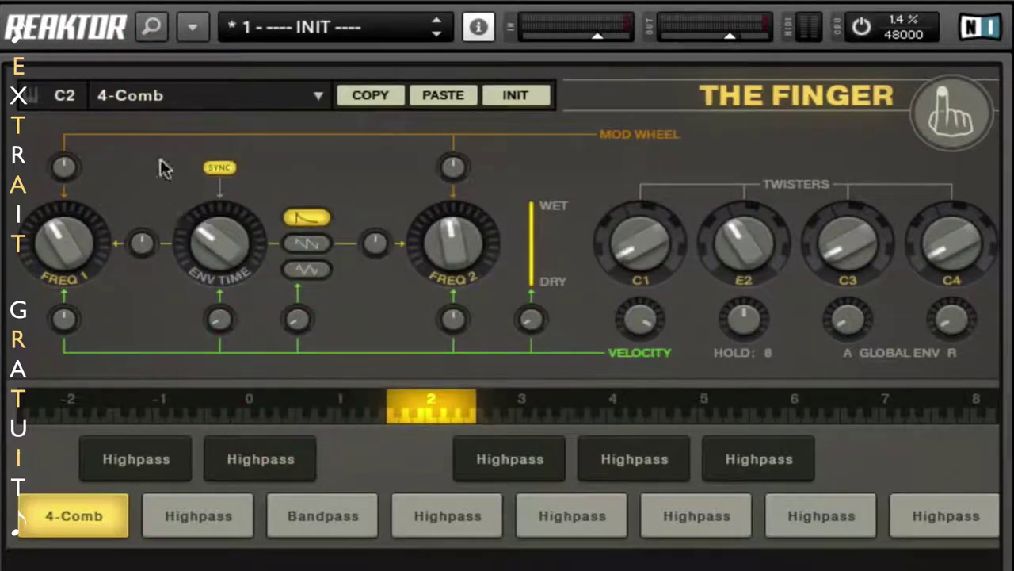
left_click(158, 98)
left_click(325, 396)
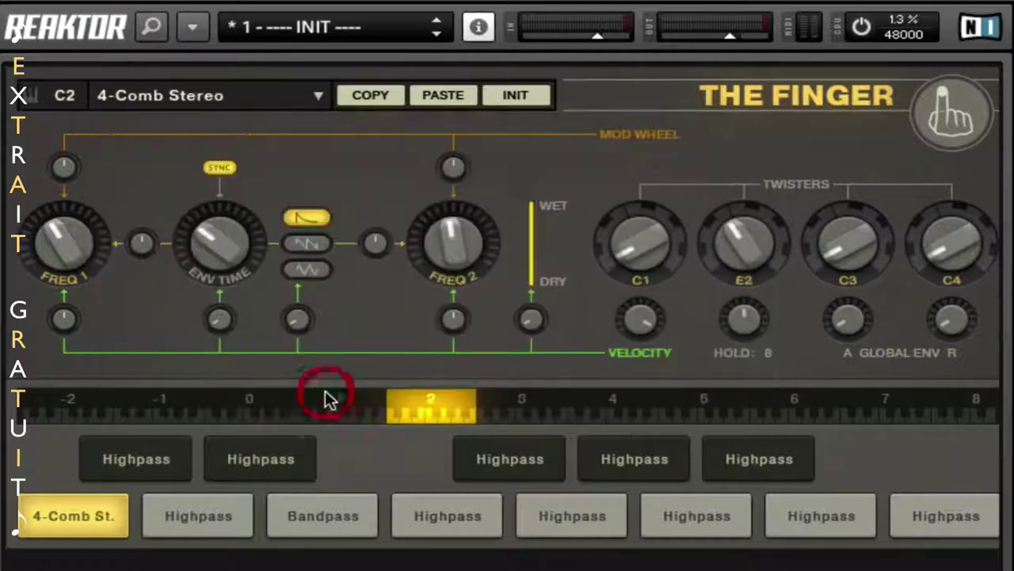
- Cycle the C2 effect through Tempotrip, Tempoflip and Smudge
left_click(194, 101)
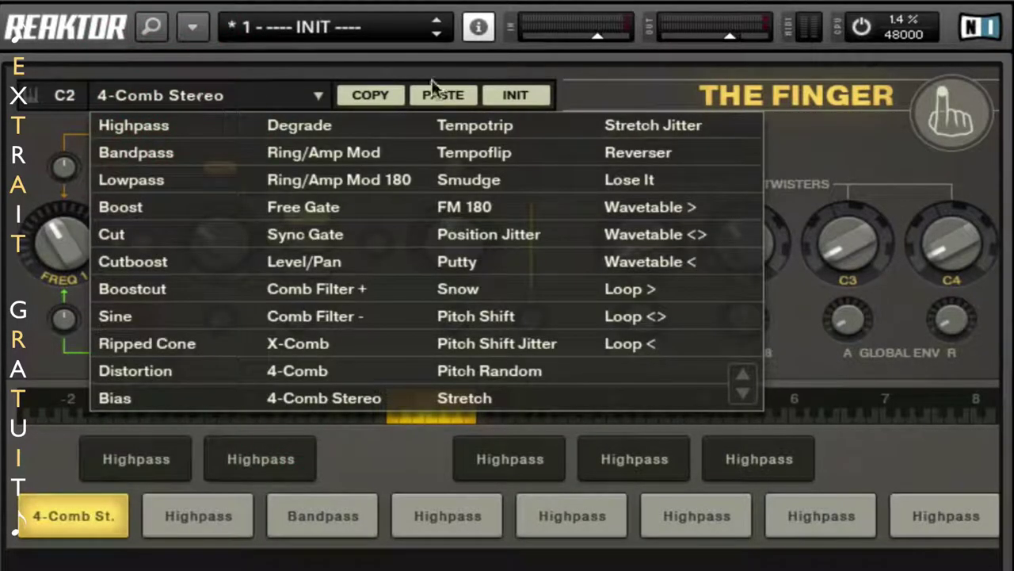
left_click(490, 129)
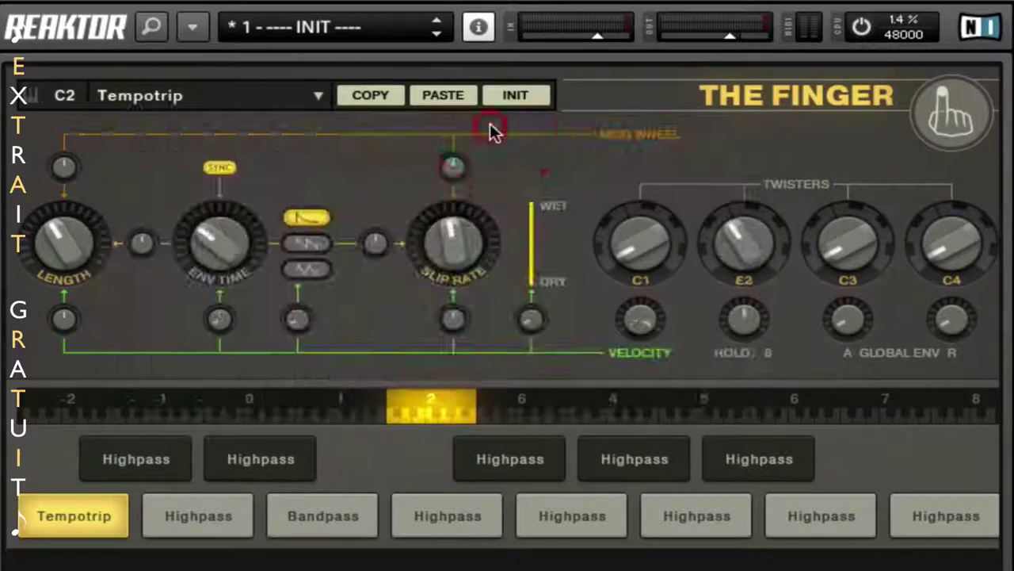
left_click(153, 102)
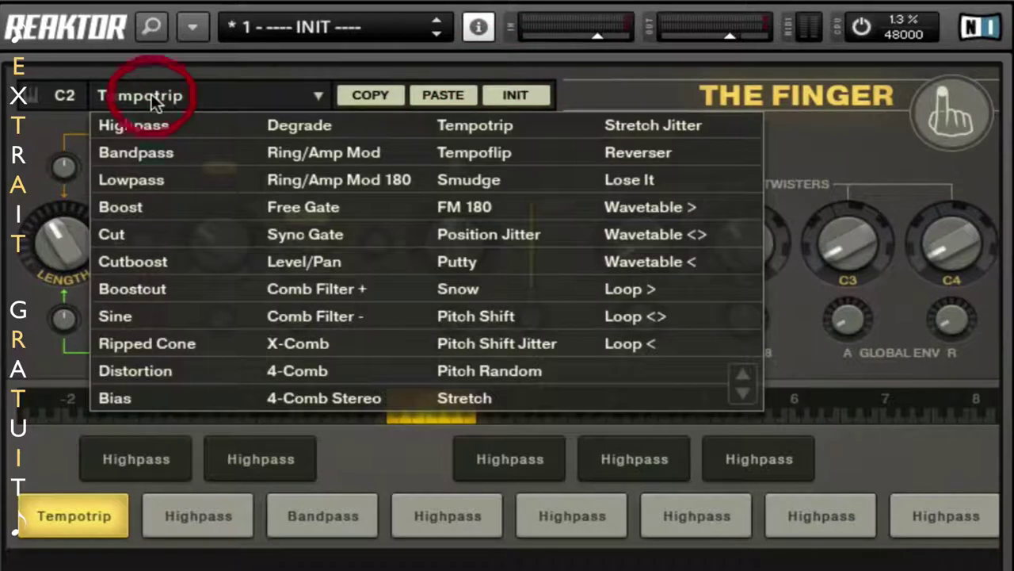
left_click(445, 153)
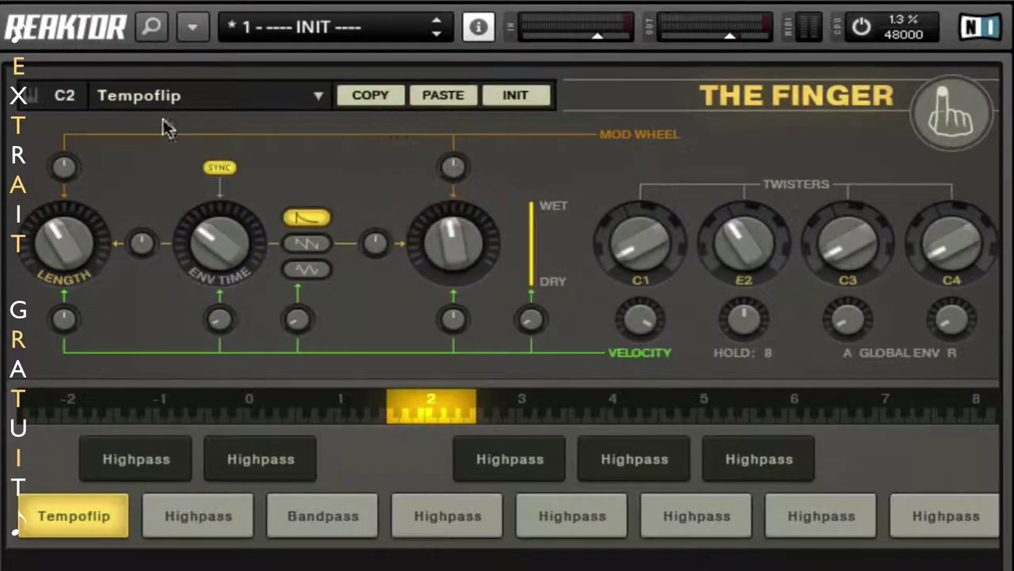
left_click(154, 96)
left_click(474, 178)
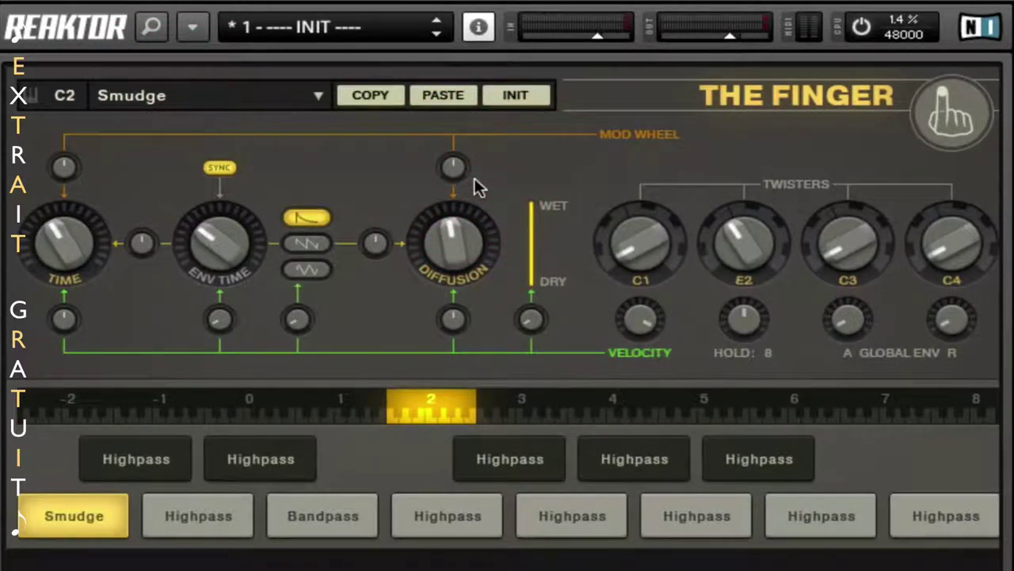
- Change the C2 effect to FM 180, raise its frequency to the middle of the range and lower its amount slightly
left_click(166, 95)
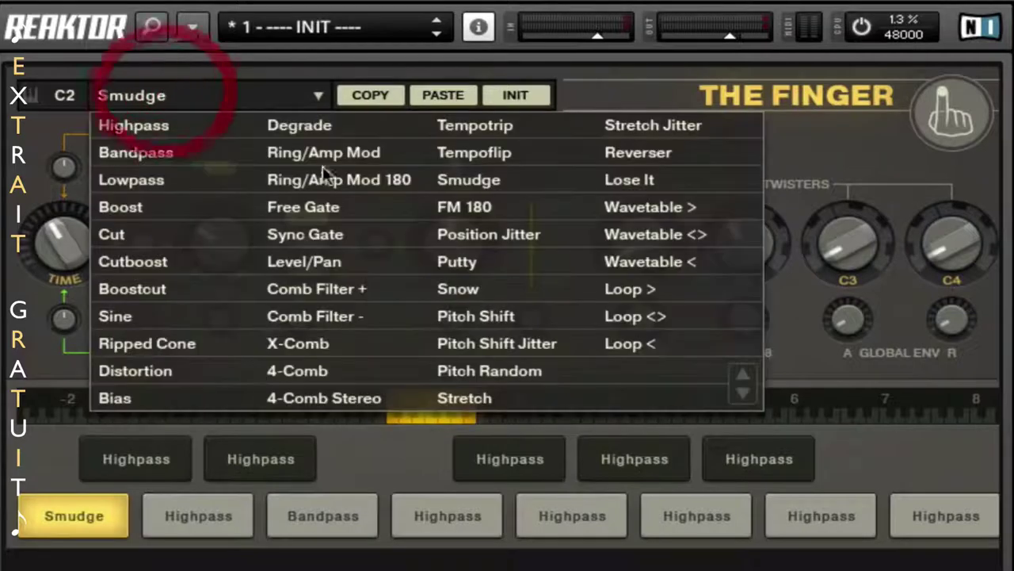
left_click(491, 206)
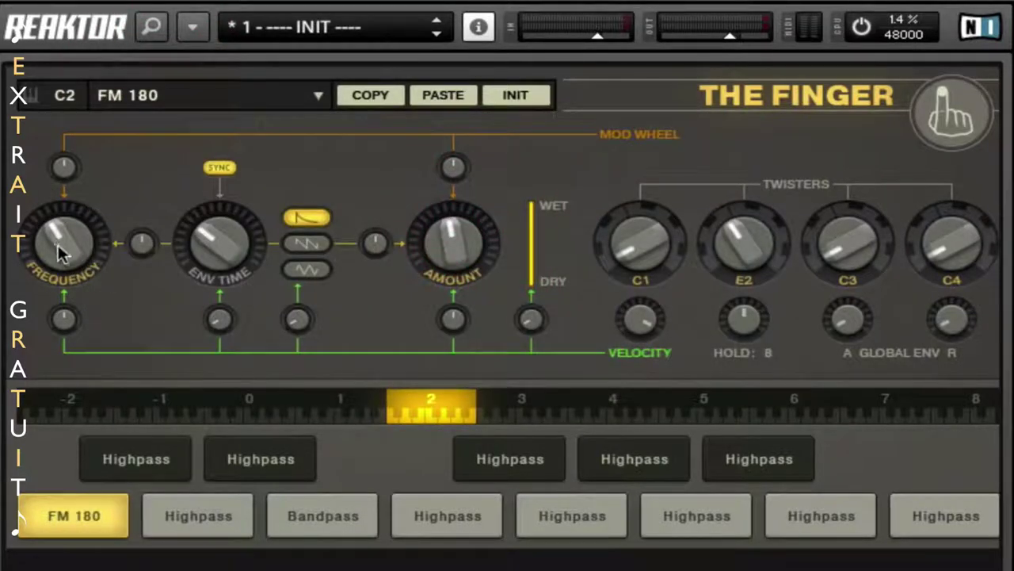
left_click_drag(59, 244, 89, 214)
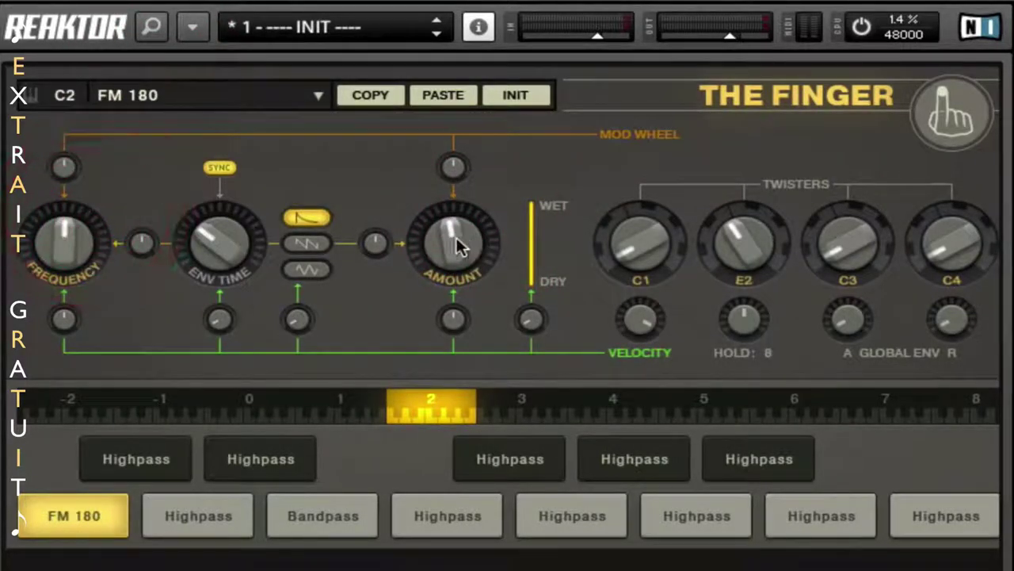
mouse_move(446, 246)
left_mouse_down()
mouse_move(451, 284)
mouse_move(470, 214)
mouse_move(462, 253)
left_mouse_up()
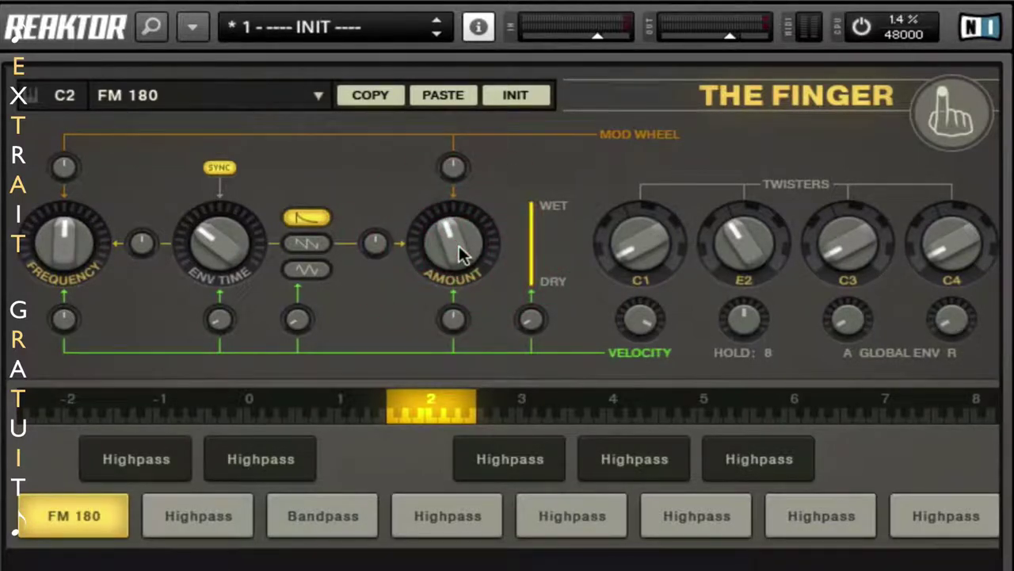
- Return the C2 effect to Comb Filter +, and lower its frequency and damping
left_click(258, 104)
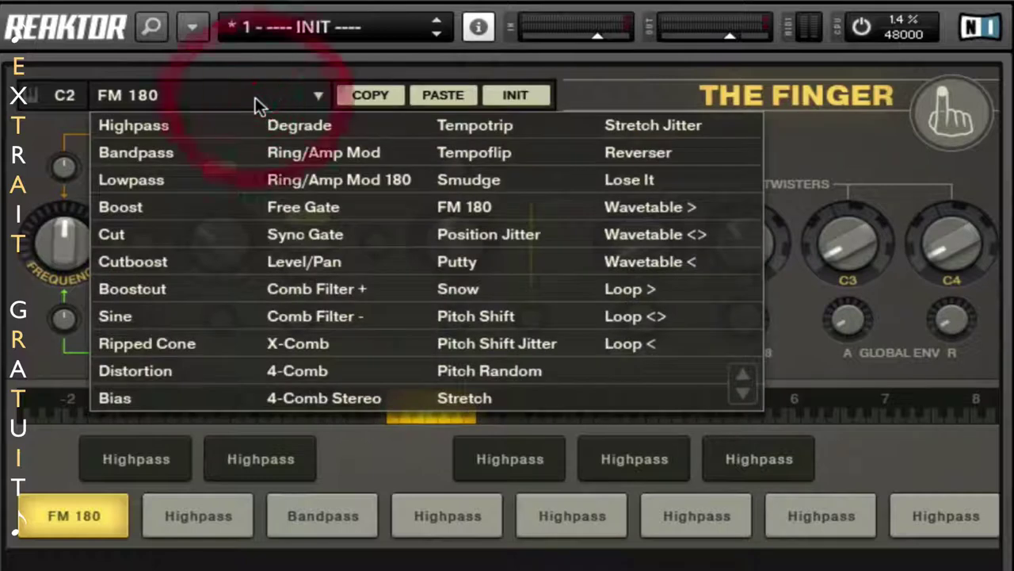
left_click(327, 294)
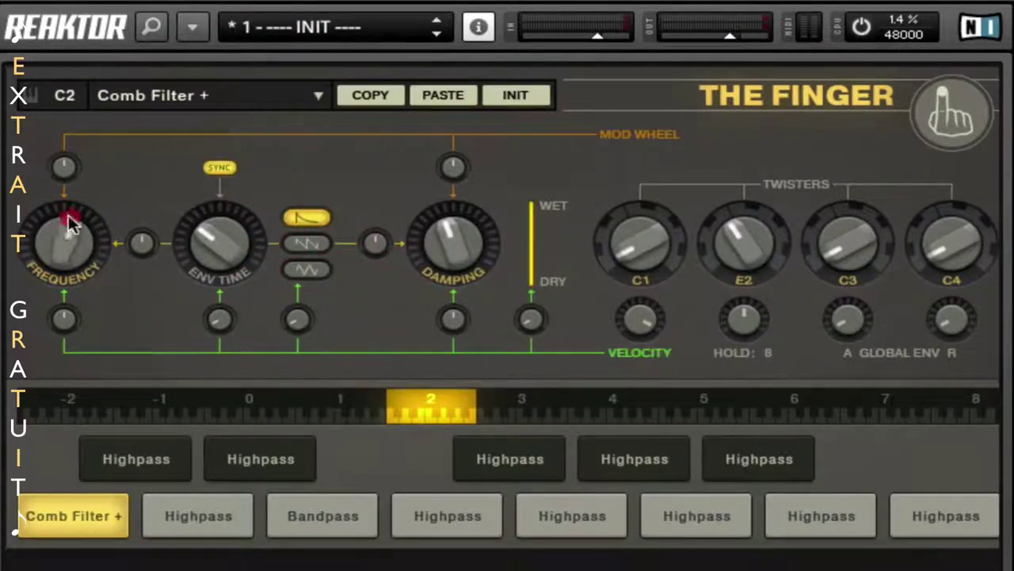
left_click_drag(69, 222, 83, 271)
left_click_drag(89, 300, 87, 305)
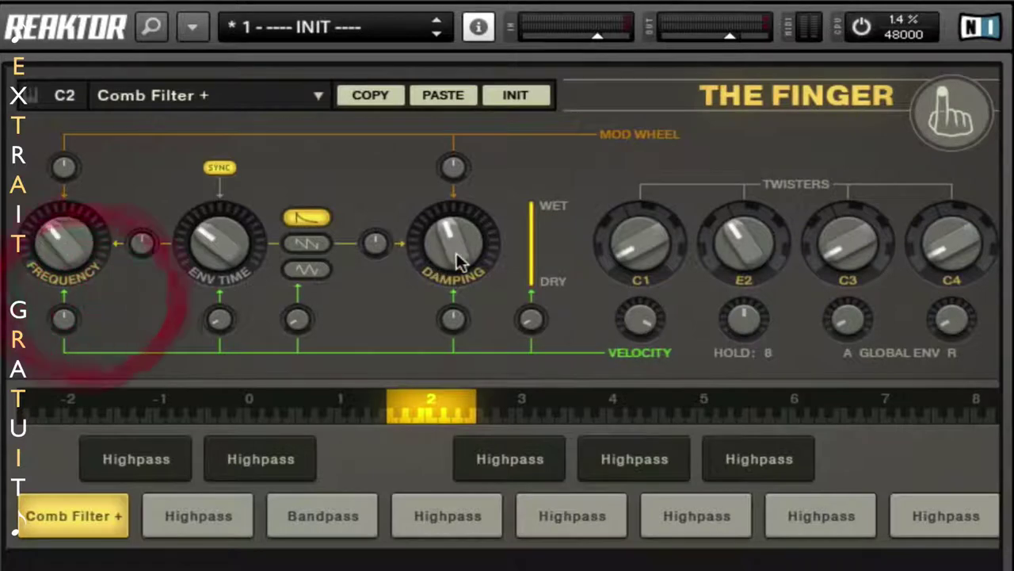
mouse_move(459, 261)
left_mouse_down()
mouse_move(471, 317)
mouse_move(459, 186)
mouse_move(466, 270)
left_mouse_up()
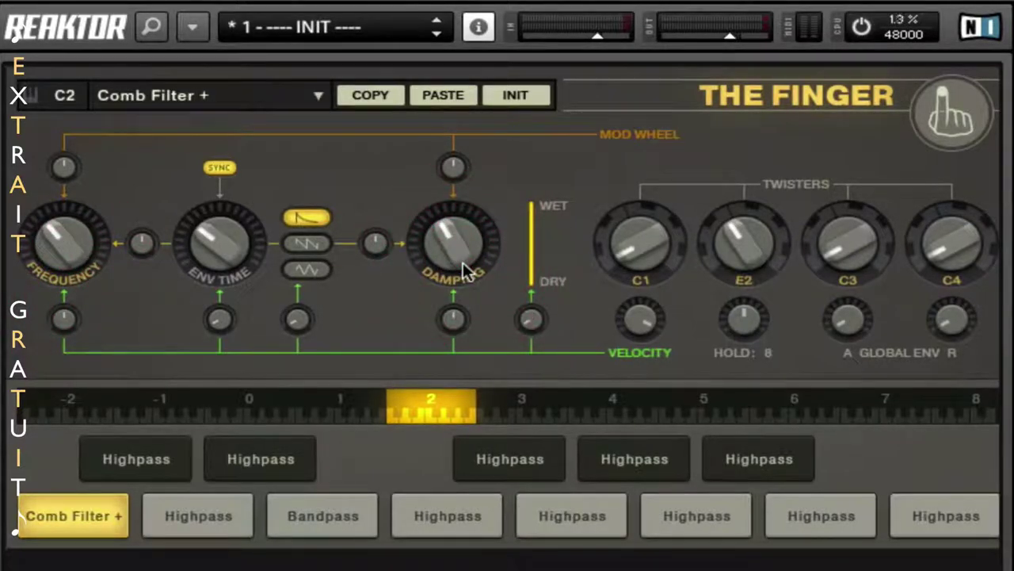
- Try Position Jitter on C2, followed by Putty
left_click(204, 102)
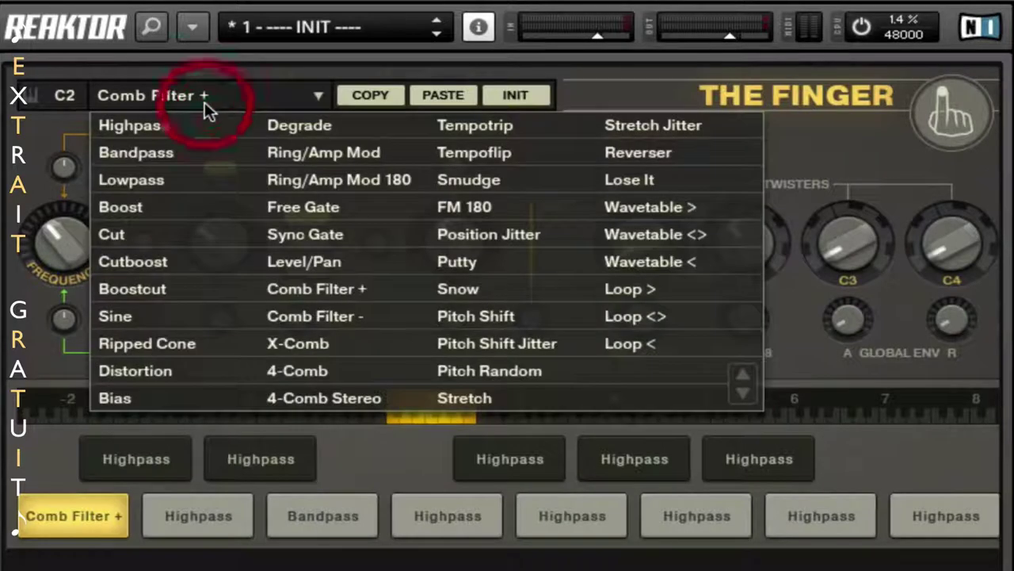
left_click(455, 236)
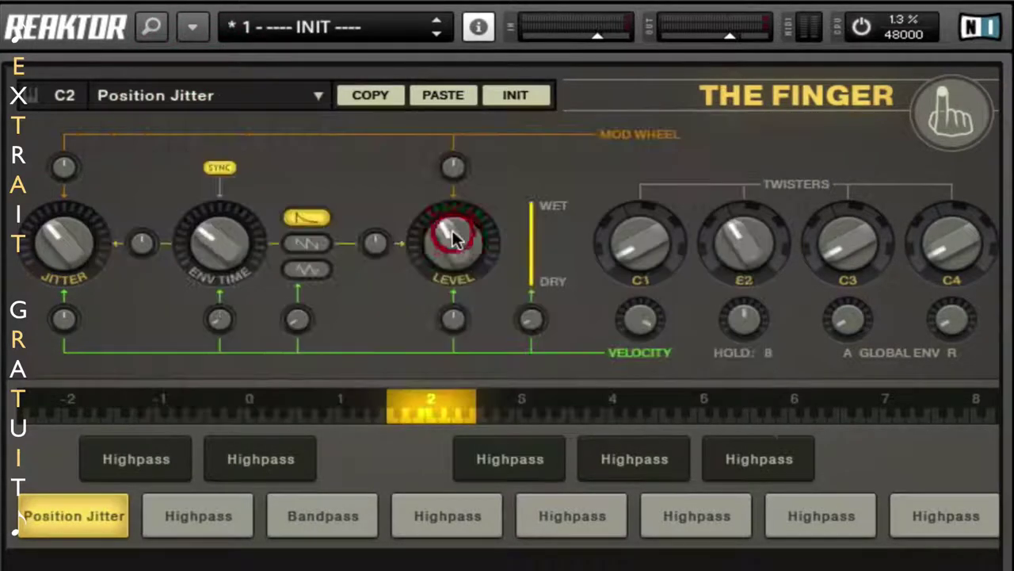
left_click(159, 97)
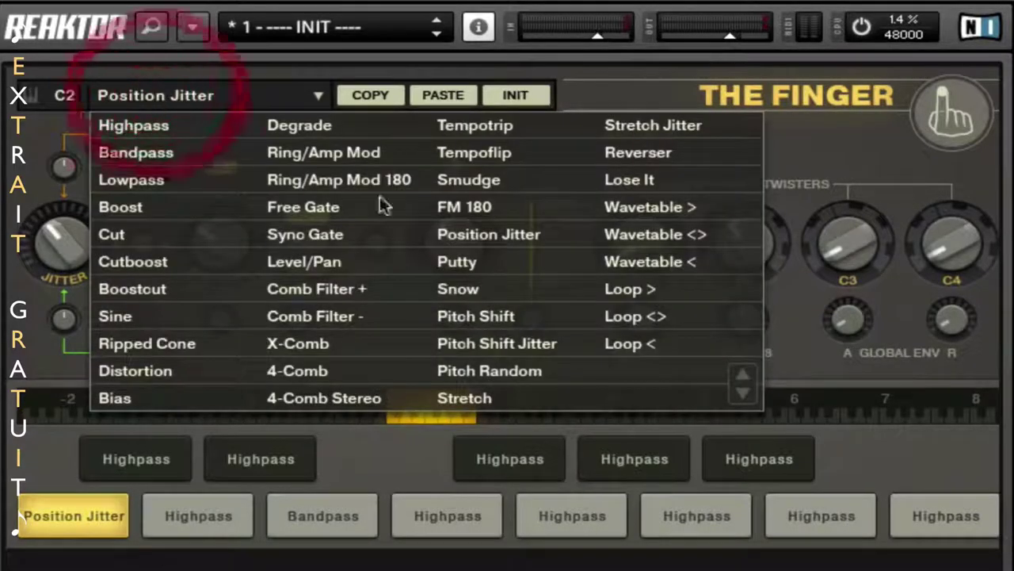
left_click(469, 267)
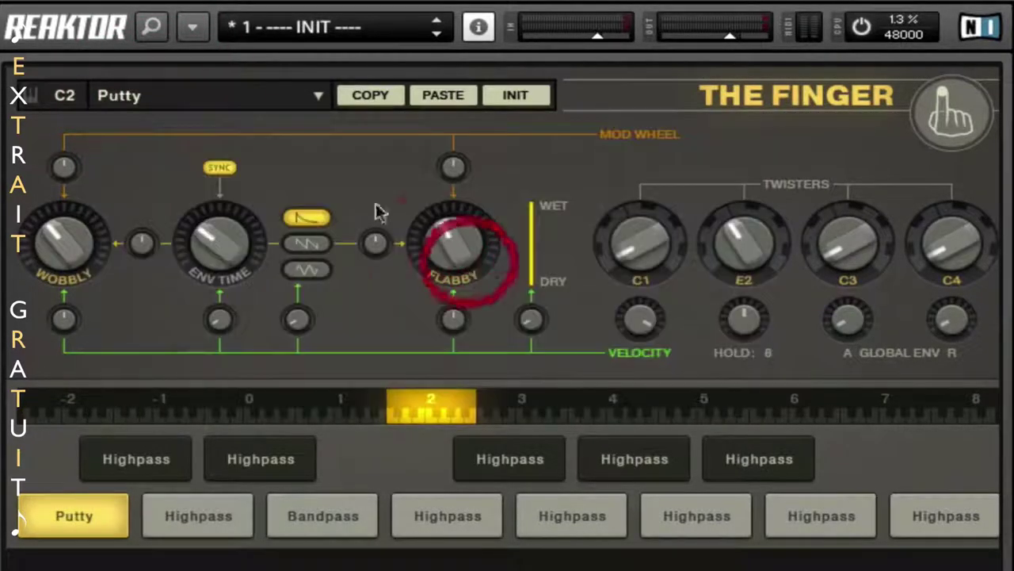
- Try the Snow effect on C2, followed by Pitch Shift
left_click(170, 94)
left_click(484, 287)
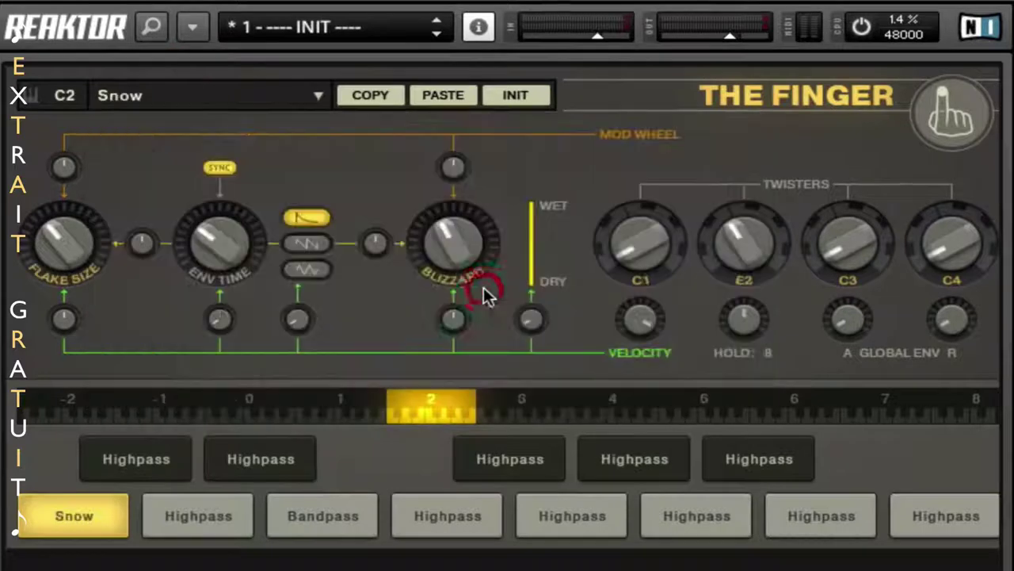
left_click(158, 94)
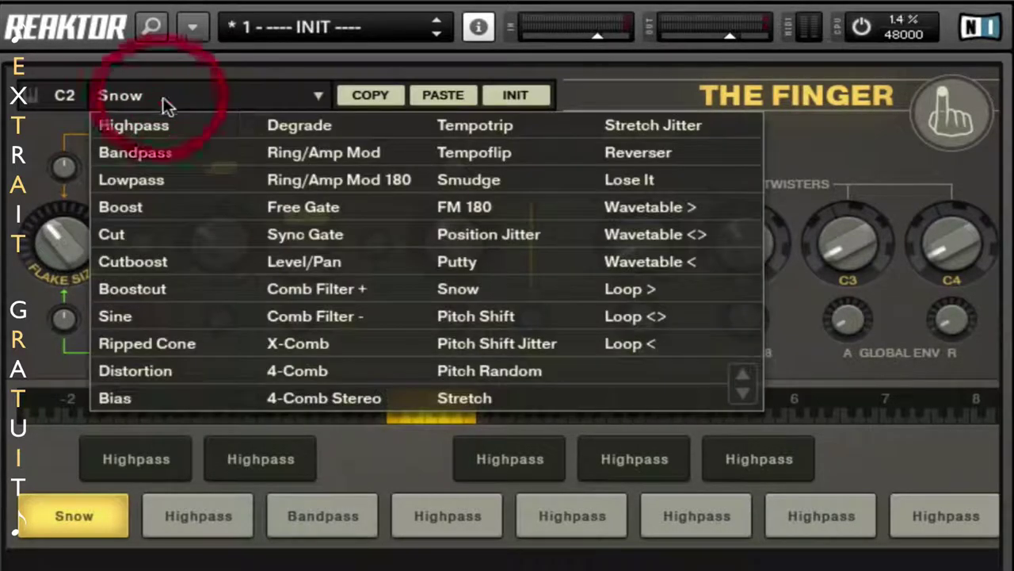
left_click(485, 316)
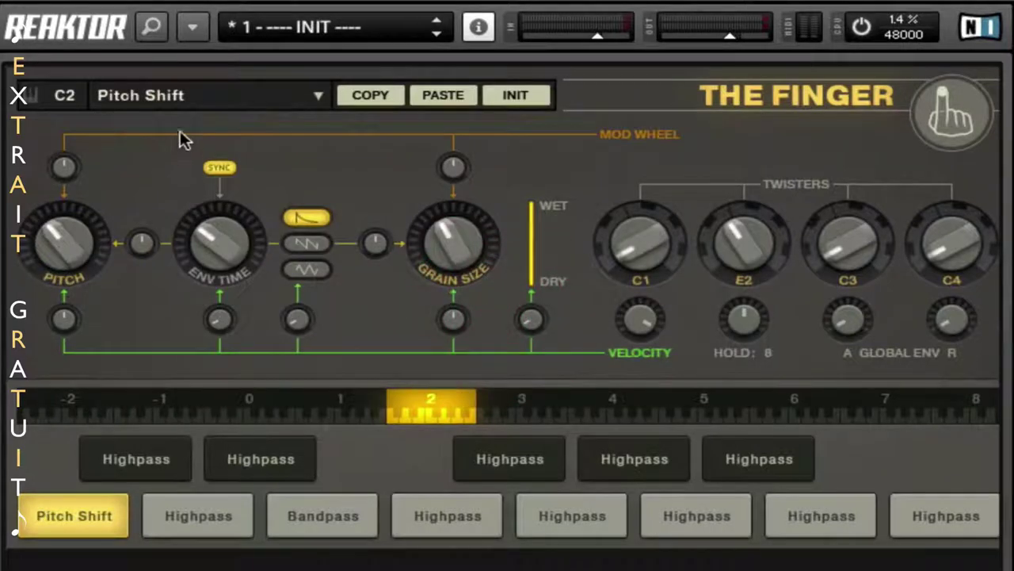
- Switch the C2 effect to Pitch Shift Jitter, followed by Pitch Random
left_click(174, 96)
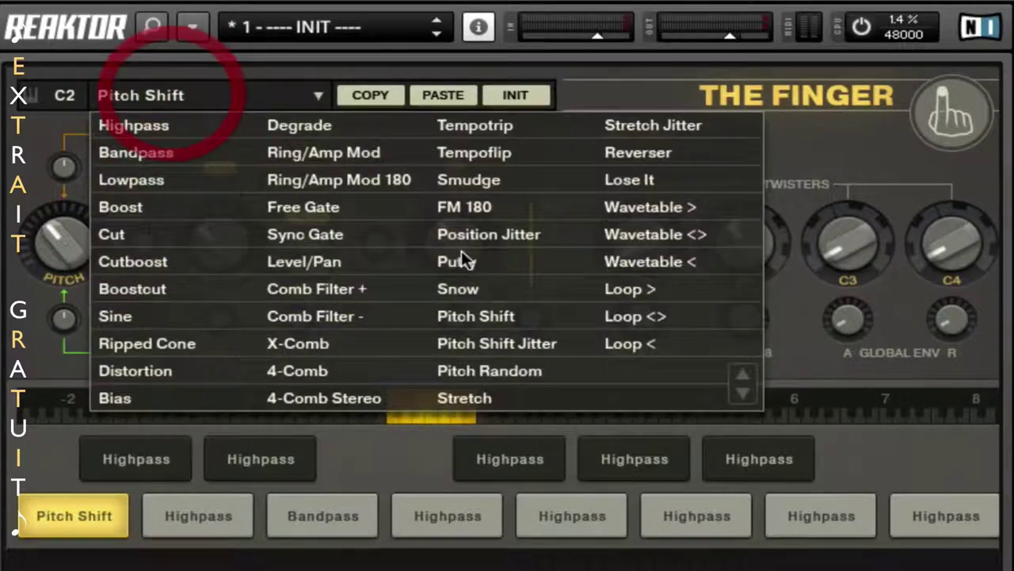
left_click(499, 343)
left_click(194, 96)
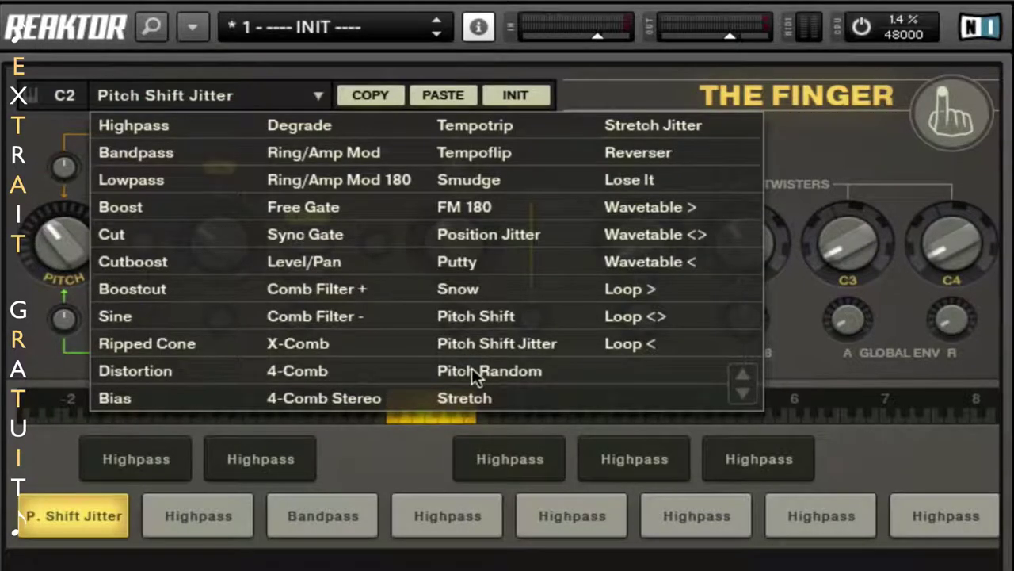
left_click(474, 370)
- Try the Stretch and Stretch Jitter effects on C2, followed by Reverser
left_click(179, 103)
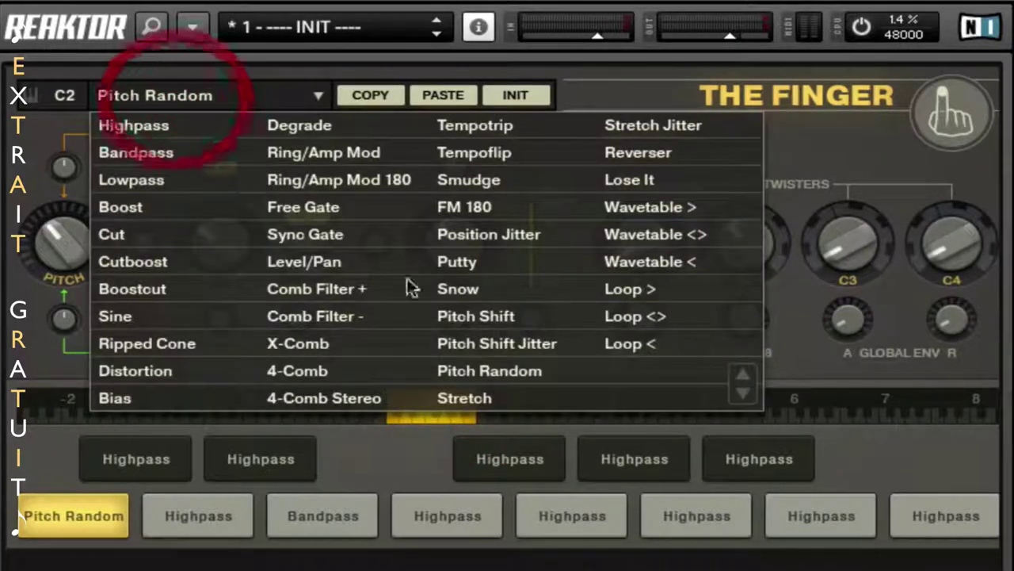
left_click(476, 397)
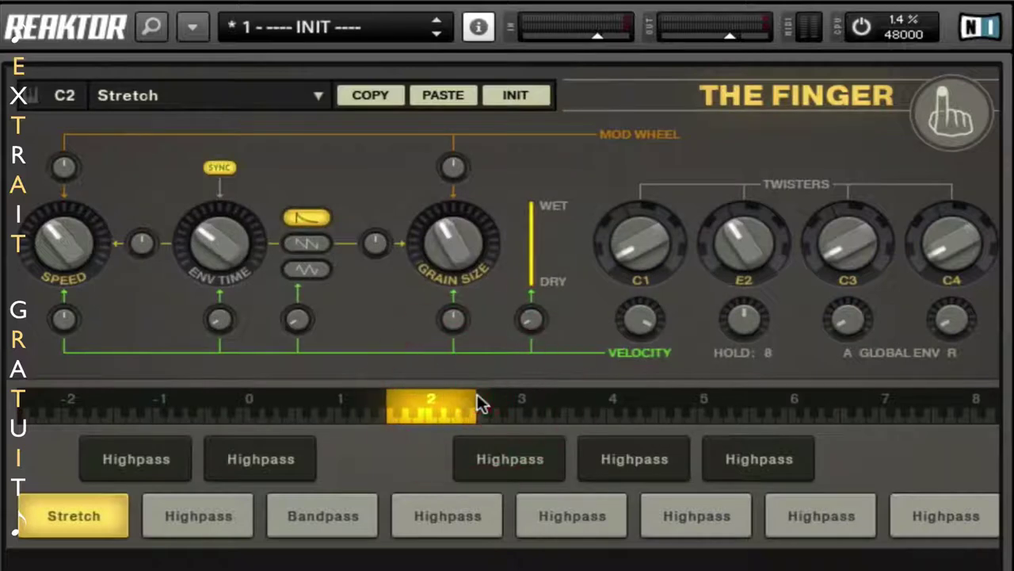
left_click(207, 103)
left_click(622, 127)
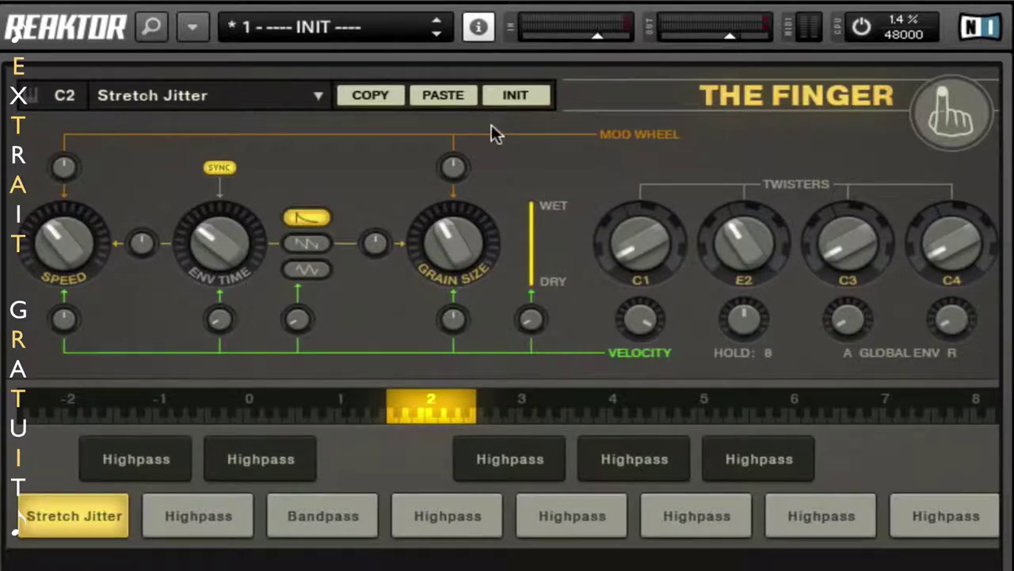
left_click(204, 99)
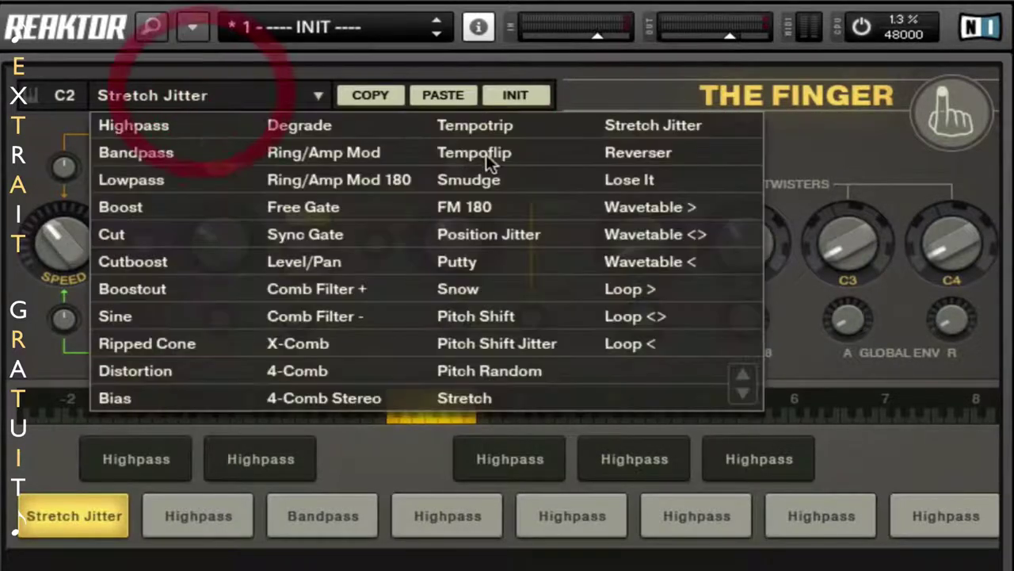
left_click(626, 153)
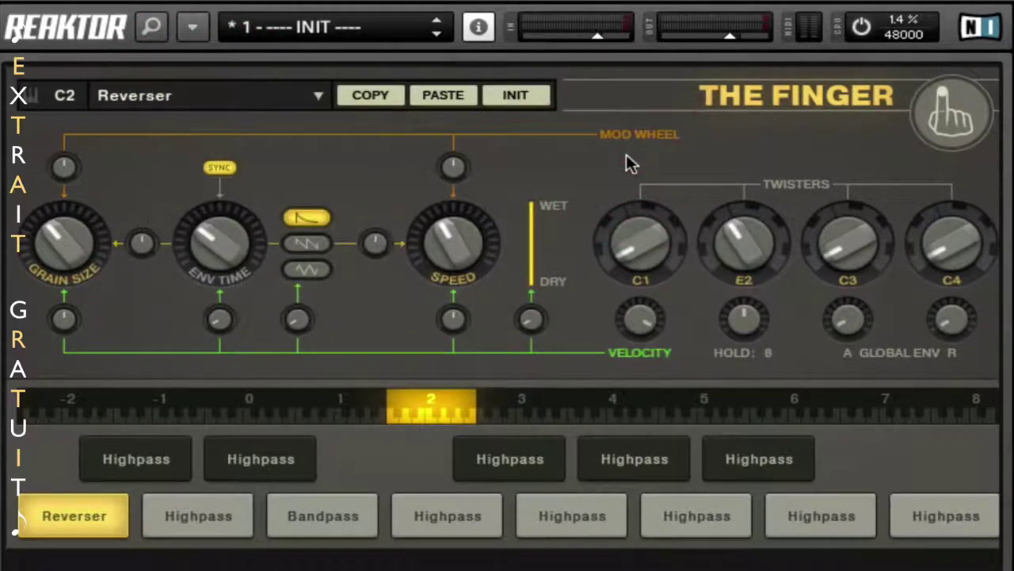
- Try the Lose It effect on C2, raising its dose and adjusting its metabolism
left_click(184, 106)
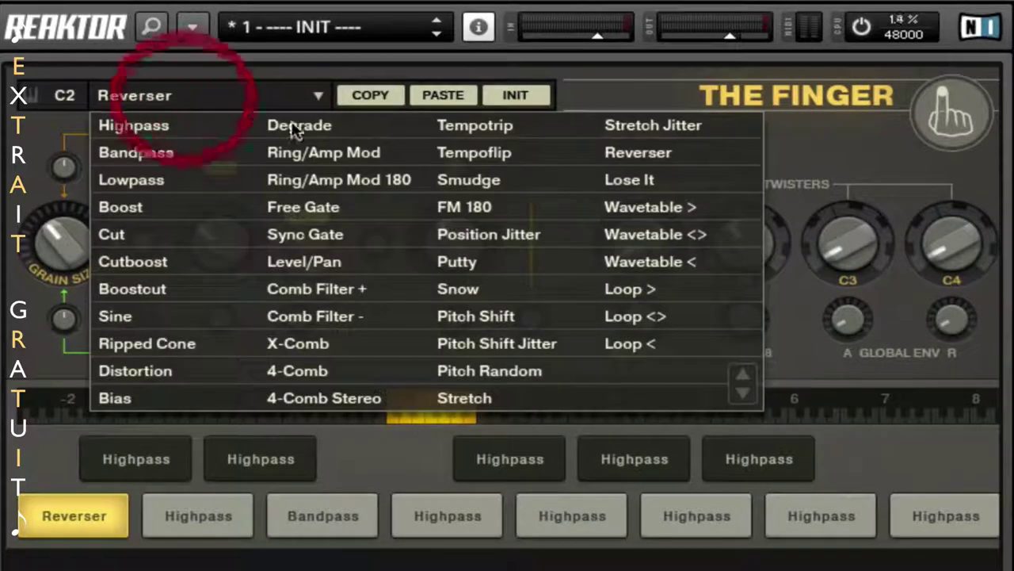
left_click(624, 184)
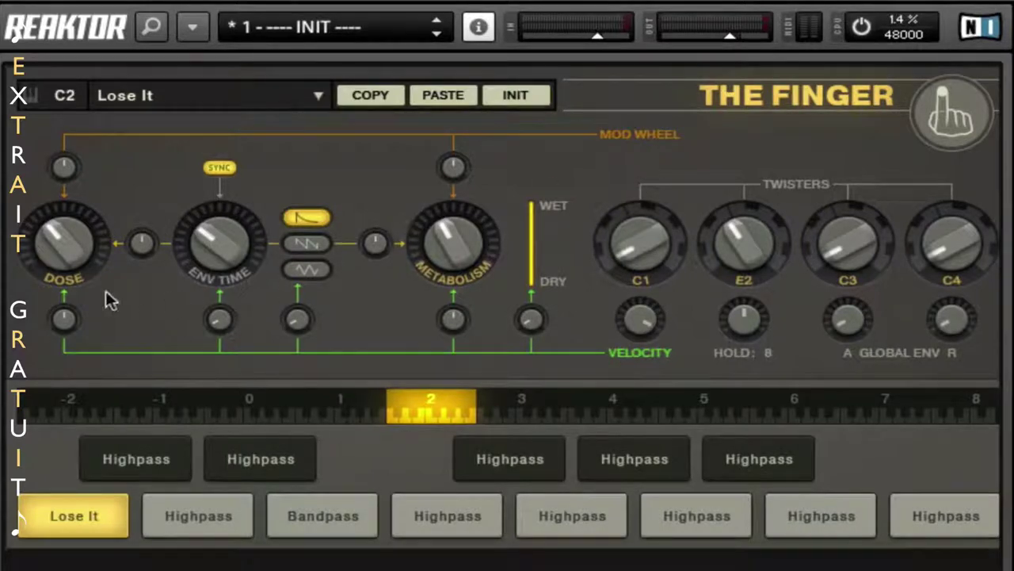
left_click_drag(57, 258, 84, 202)
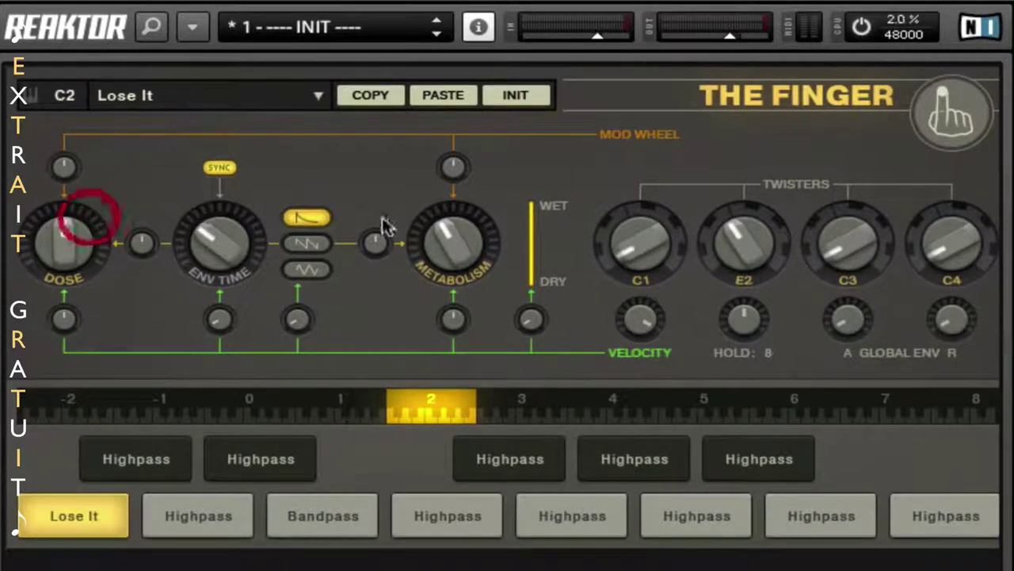
mouse_move(459, 254)
left_mouse_down()
mouse_move(478, 163)
mouse_move(458, 256)
left_mouse_up()
- Return the C2 effect to Reverser, lower its grain size and slightly raise its speed
left_click(262, 98)
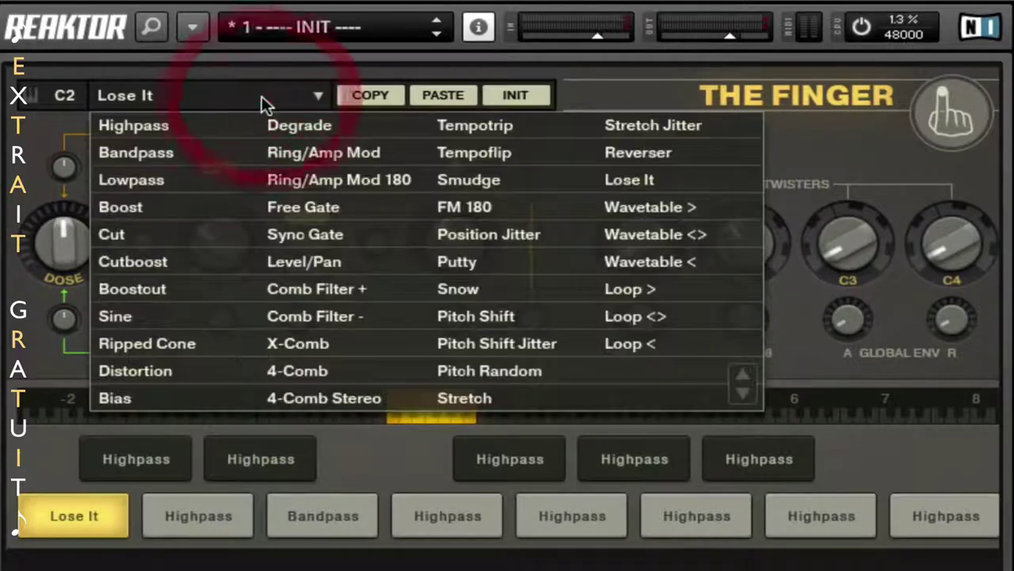
left_click(620, 151)
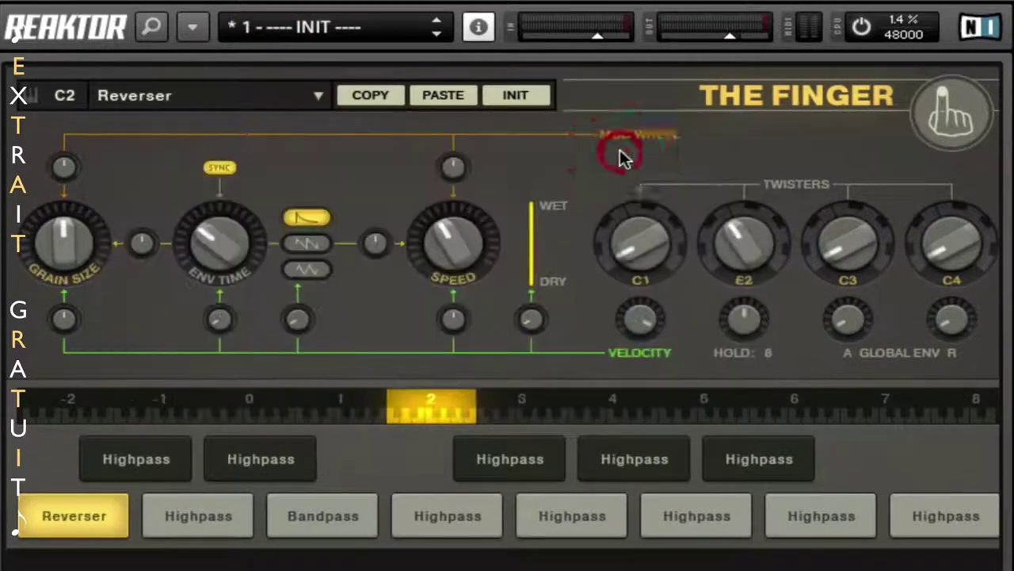
left_click_drag(68, 228, 175, 294)
mouse_move(446, 233)
left_mouse_down()
mouse_move(446, 163)
mouse_move(445, 238)
left_mouse_up()
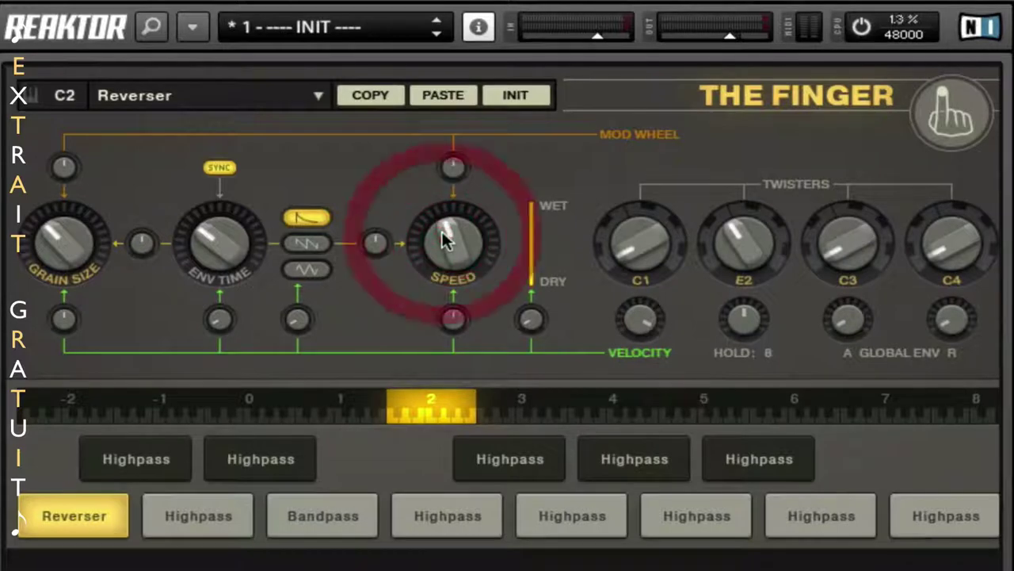
- Try the Wavetable > effect on C2, followed by Wavetable <>
left_click(156, 101)
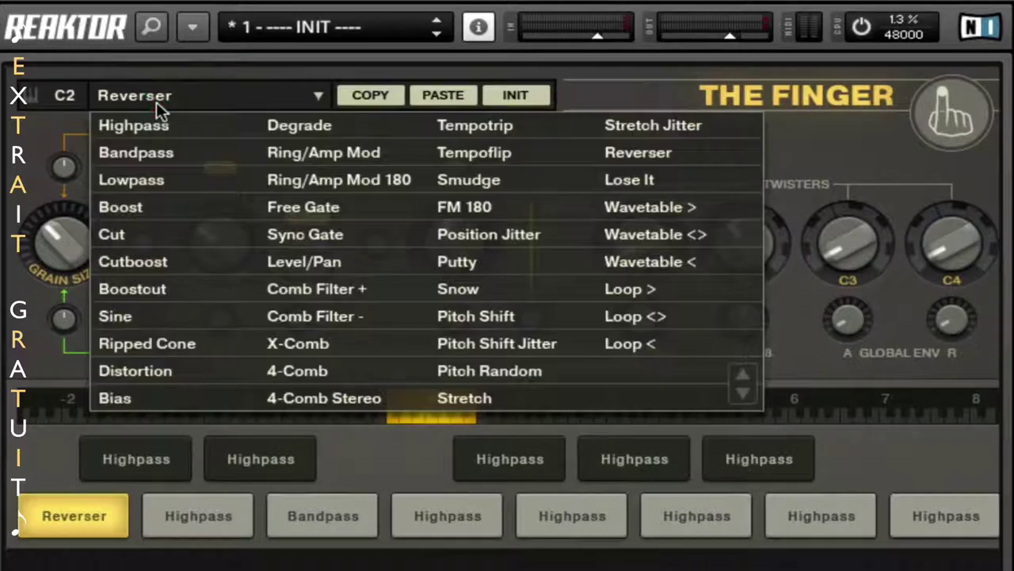
left_click(627, 206)
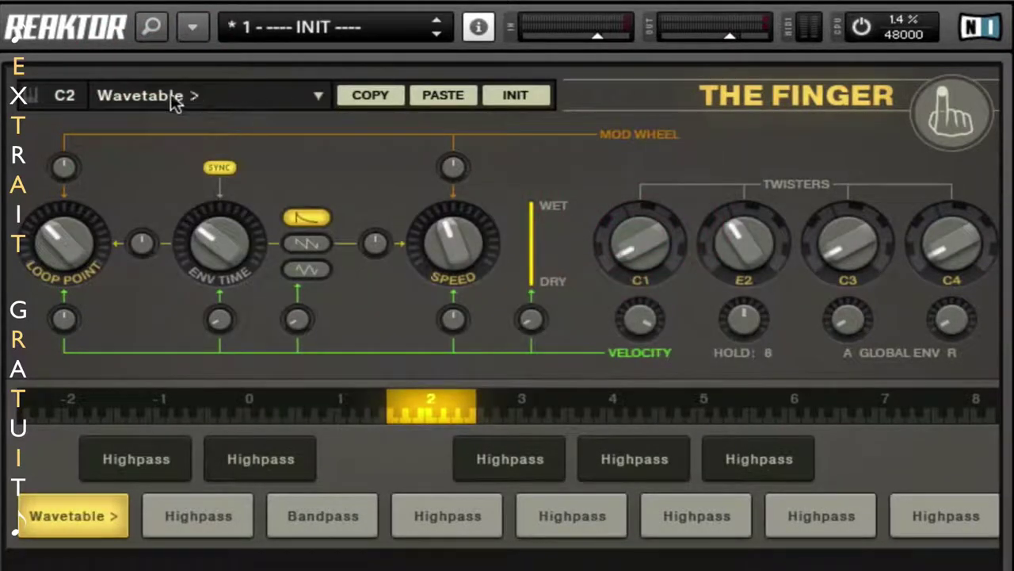
left_click(174, 99)
left_click(640, 239)
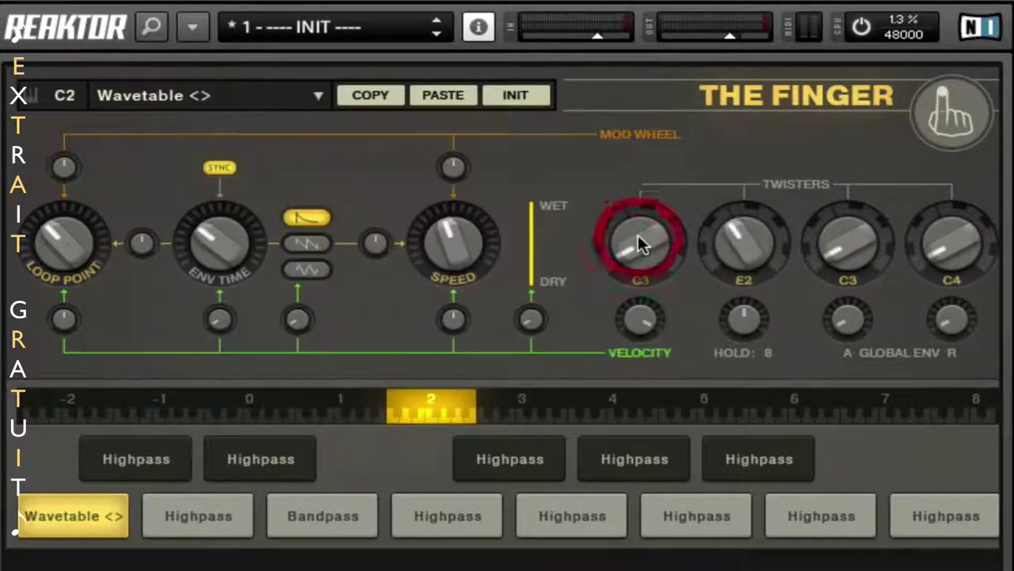
- Switch the C2 effect to Wavetable <, raise its loop point and lower its speed
left_click(195, 100)
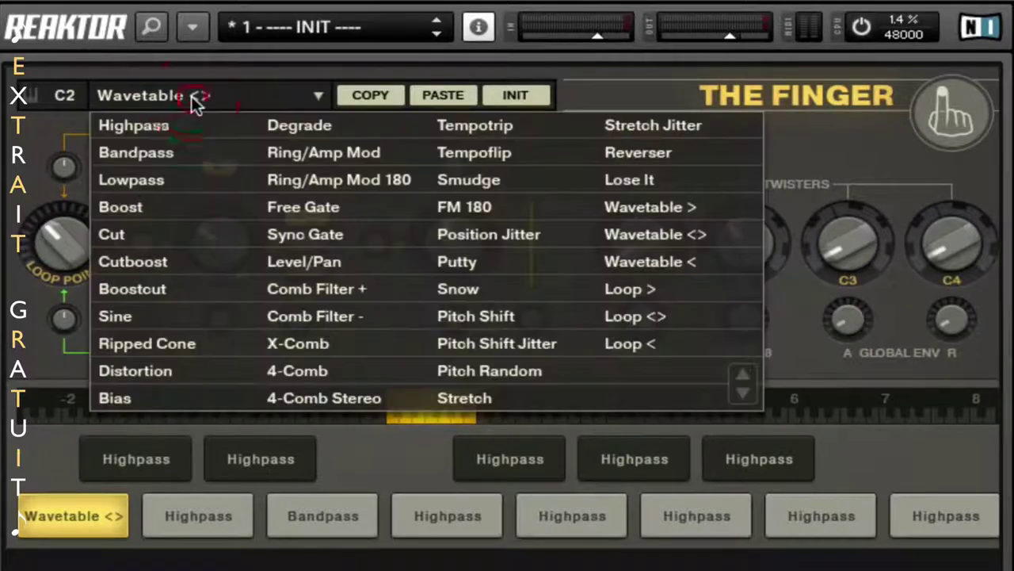
left_click(670, 264)
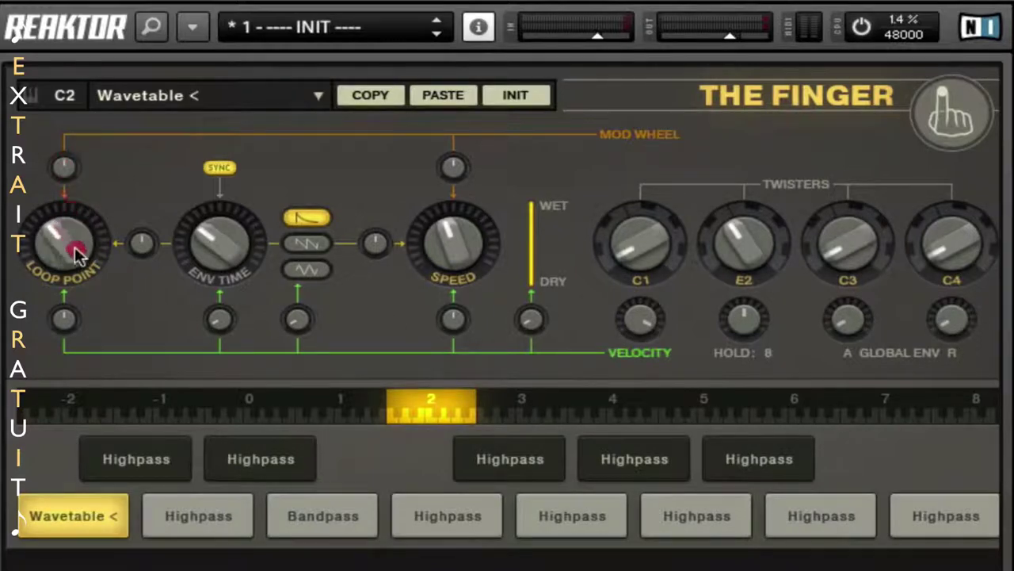
left_click_drag(85, 223, 91, 187)
left_click_drag(456, 252, 462, 306)
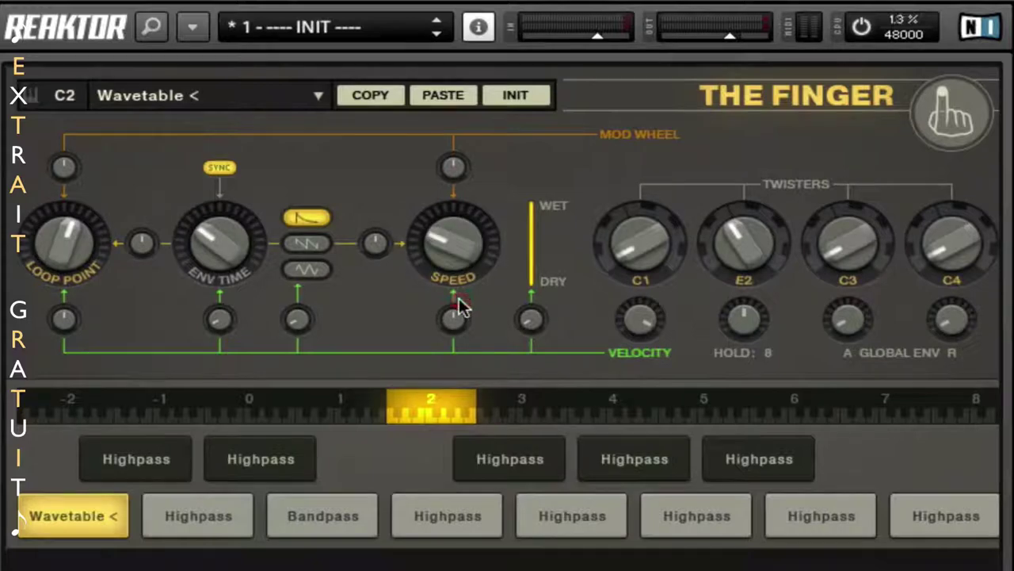
- Try the Loop > effect on C2, followed by Loop <>
left_click(178, 100)
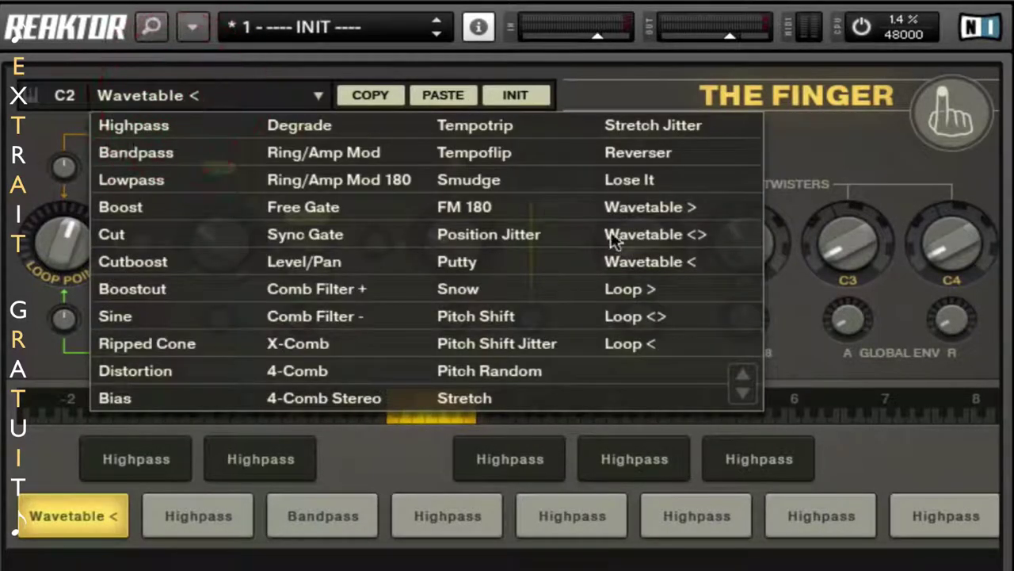
left_click(626, 290)
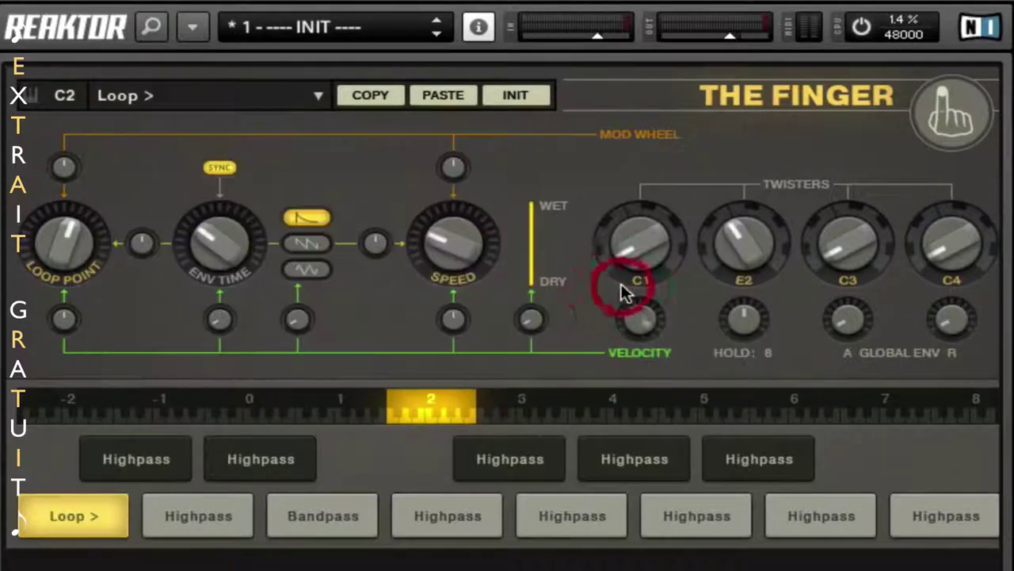
left_click(170, 97)
left_click(655, 320)
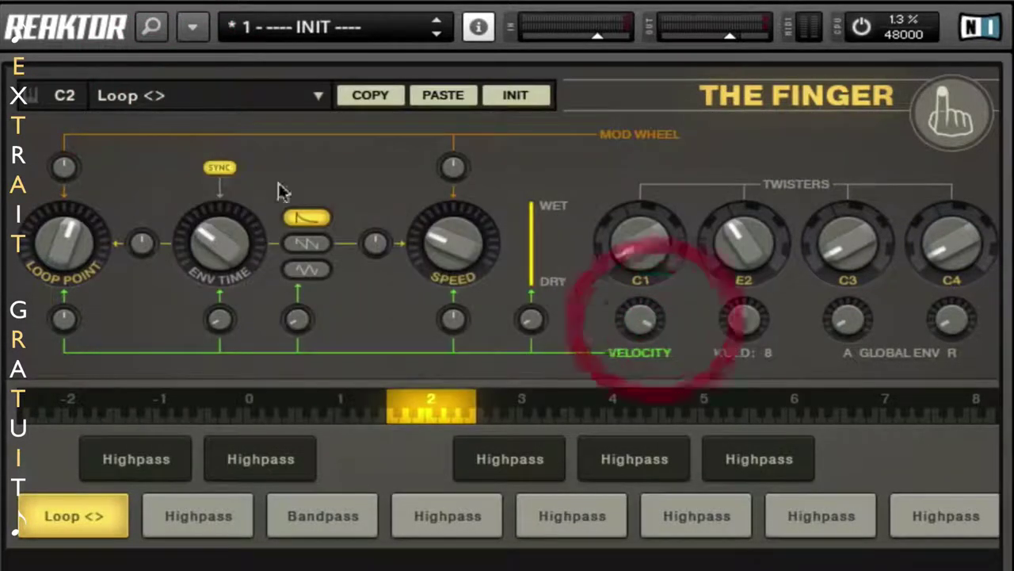
- Switch the C2 effect to Loop <, and raise its loop point and speed
left_click(161, 102)
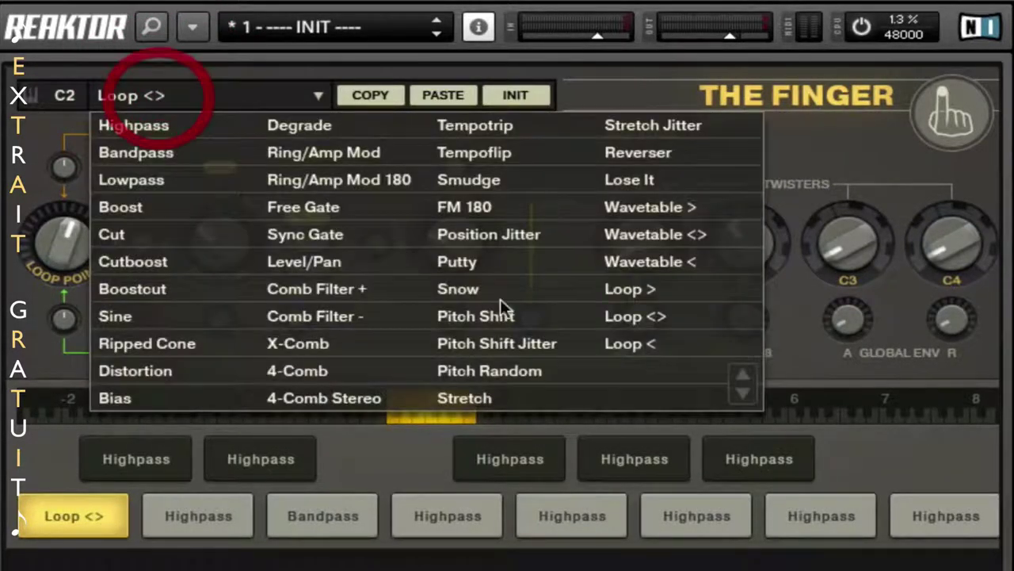
left_click(629, 346)
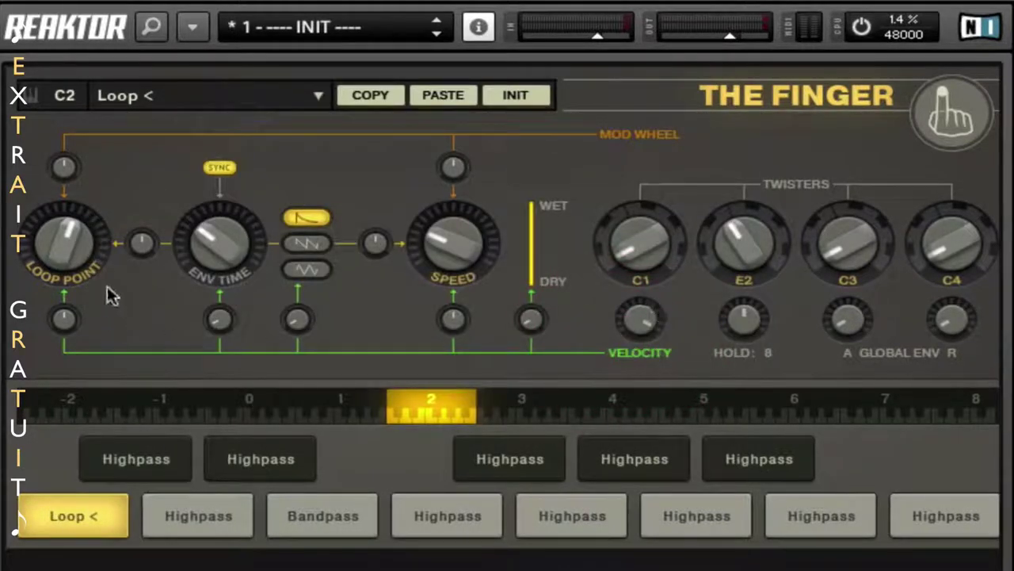
mouse_move(78, 252)
left_mouse_down()
mouse_move(64, 317)
mouse_move(91, 228)
left_mouse_up()
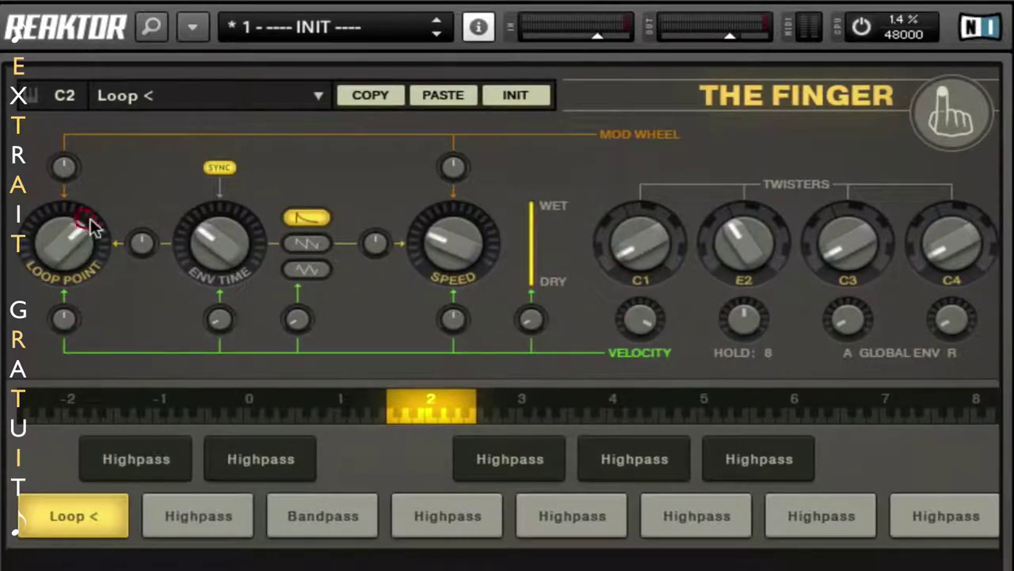
mouse_move(436, 250)
left_mouse_down()
mouse_move(469, 130)
mouse_move(446, 242)
mouse_move(458, 229)
left_mouse_up()
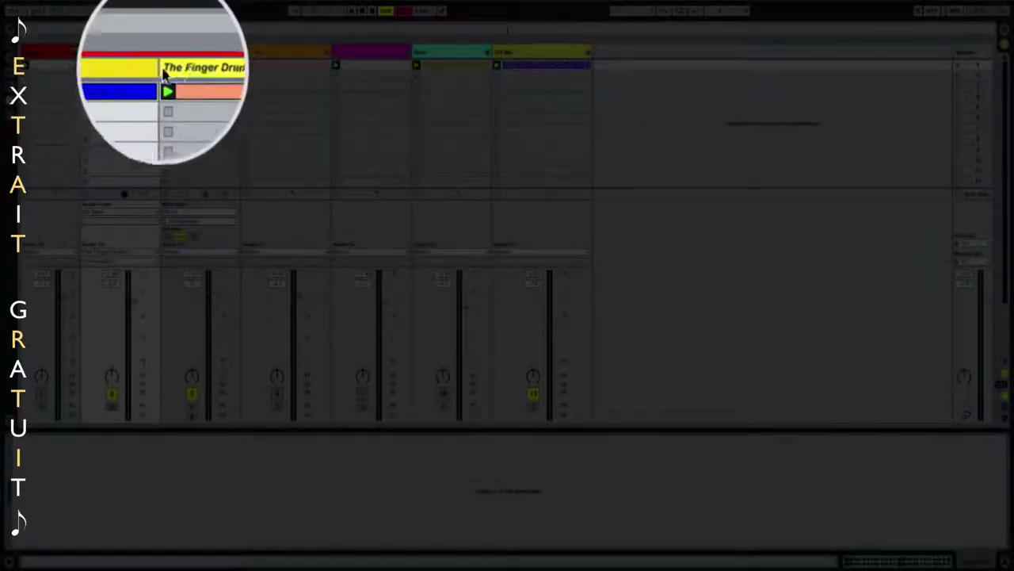
- In Ableton Live, examine The Finger Drums track's Reaktor instrument and its MIDI clip notes in an enlarged editor
left_click(181, 72)
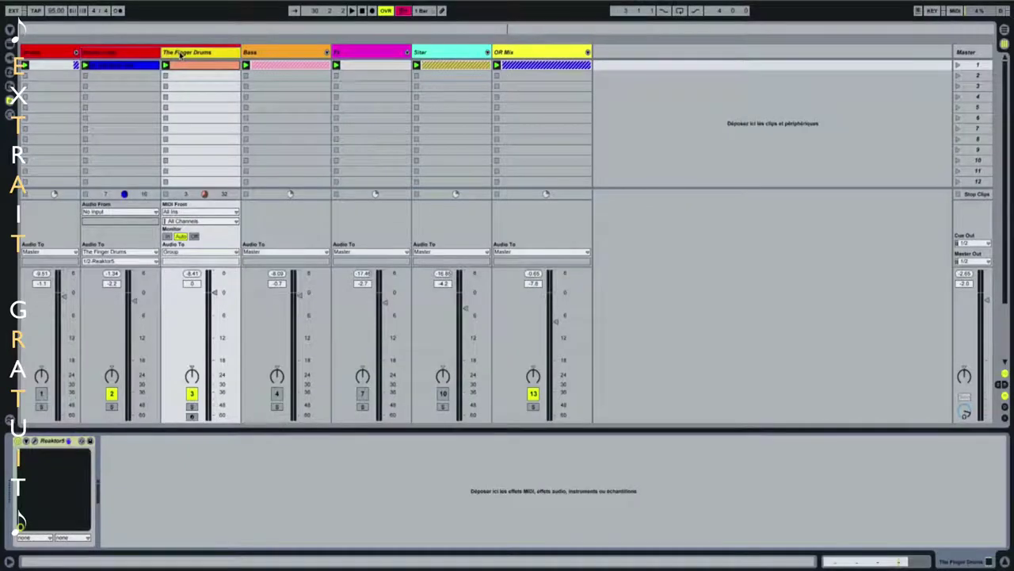
left_click(36, 441)
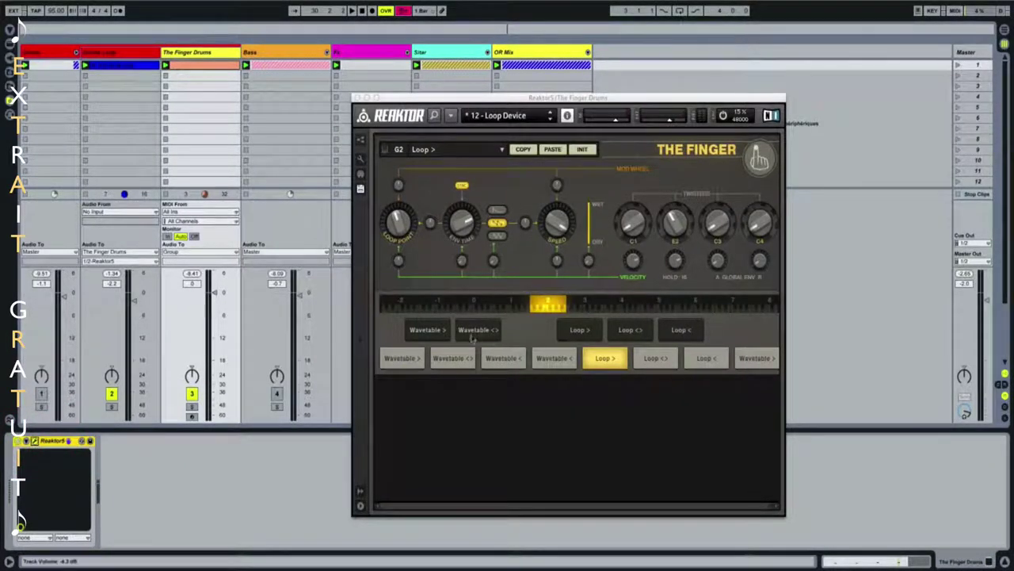
left_click(193, 68)
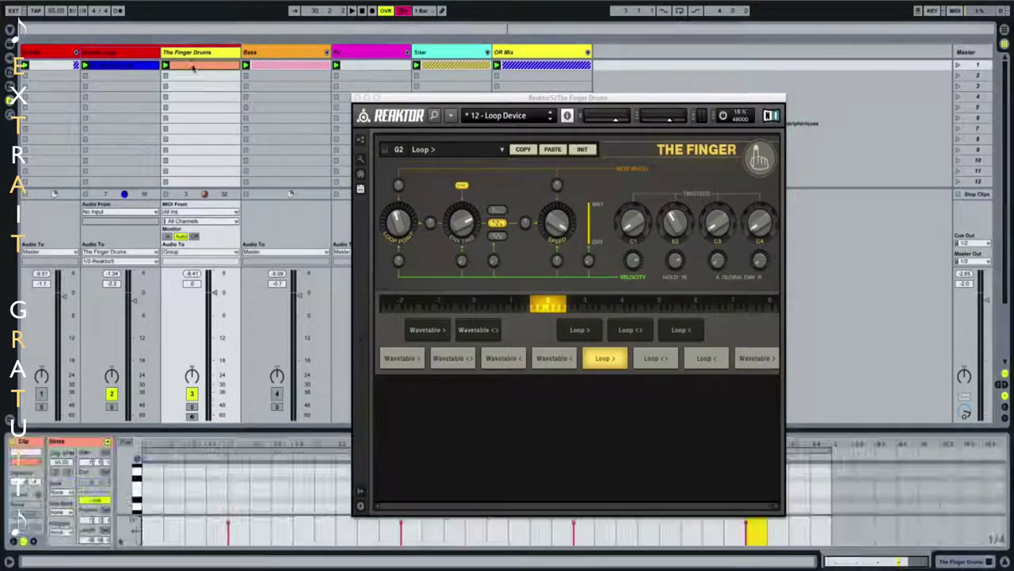
left_click_drag(252, 429, 249, 262)
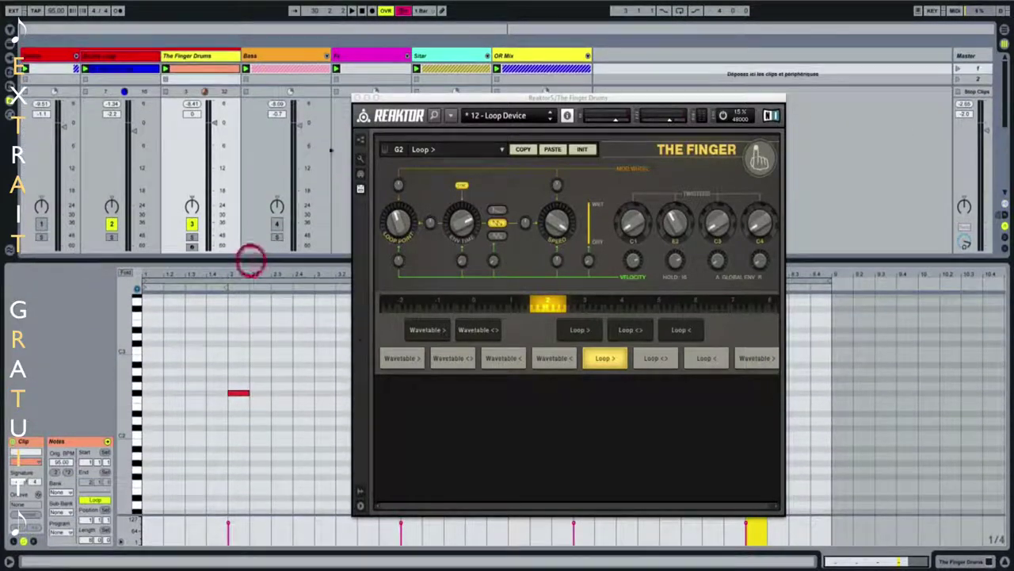
left_click(356, 97)
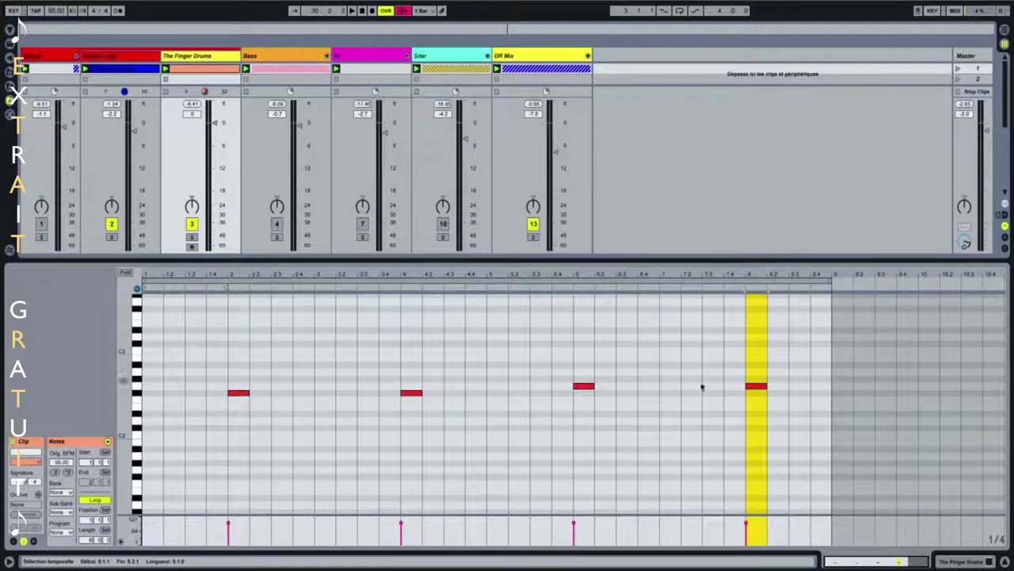
- Fold the drums group, unfold the Bass group, and examine its sub loop clip and The Finger Bass MIDI notes
left_click(76, 58)
left_click(121, 45)
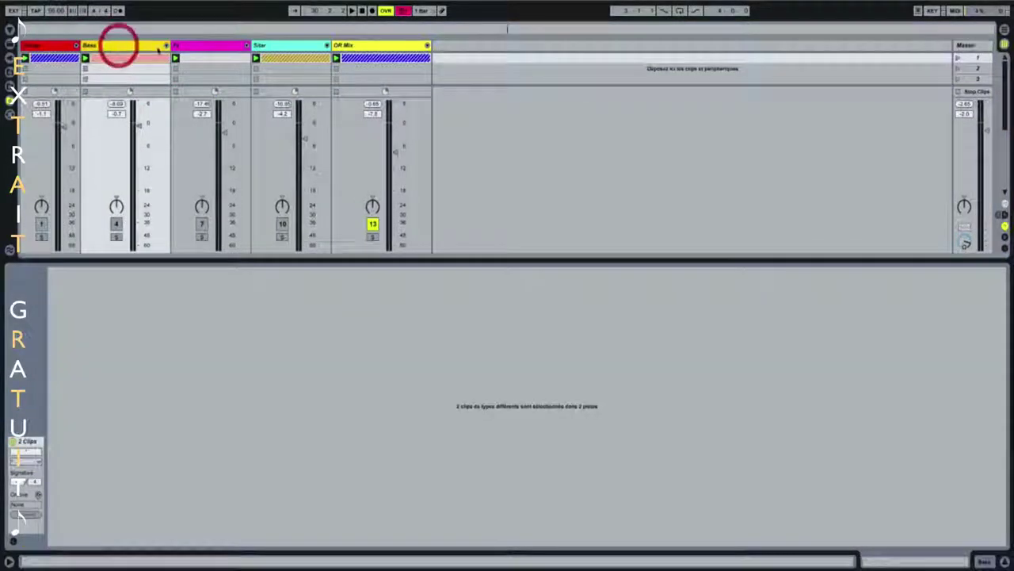
left_click(167, 46)
left_click(192, 54)
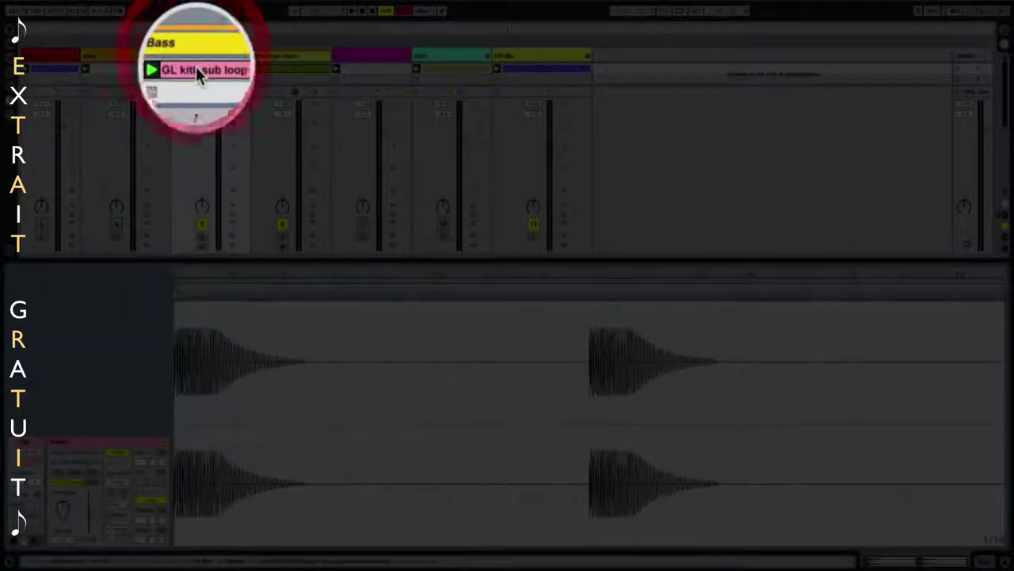
left_click(269, 55)
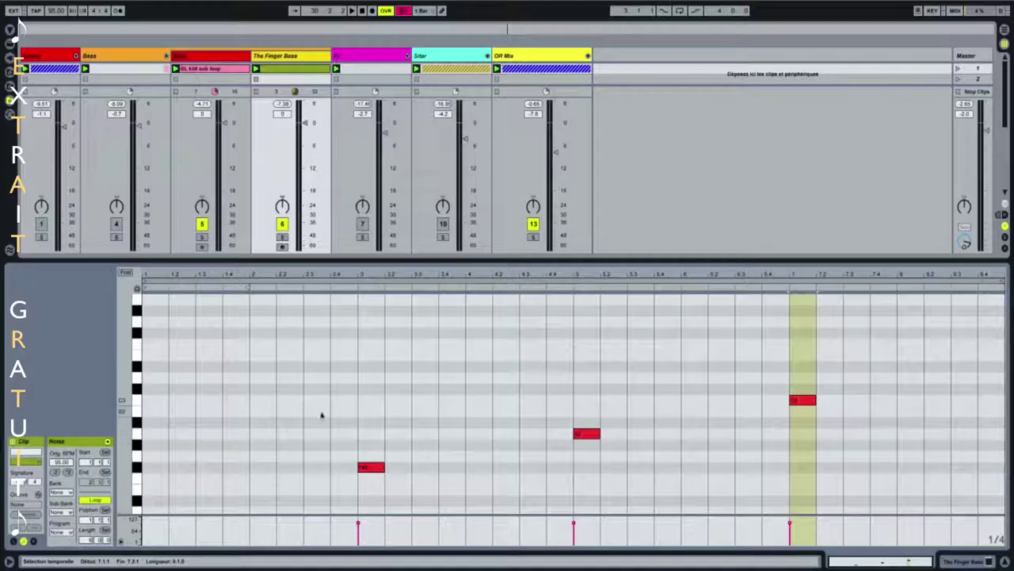
- Fold the Bass group, unfold the Fx group, and examine the MIDI notes of The Finger Fx clip
left_click(166, 57)
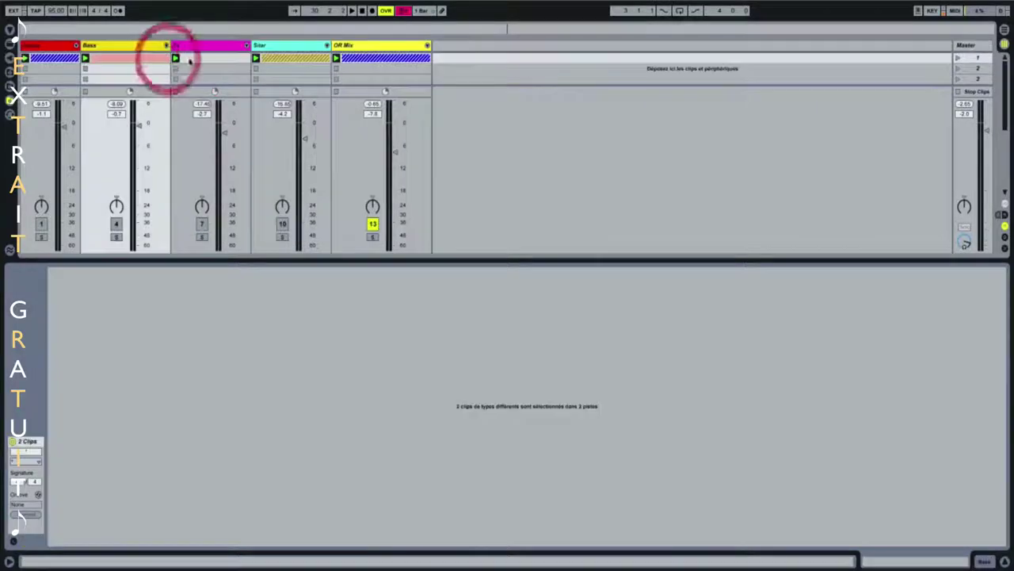
left_click(246, 54)
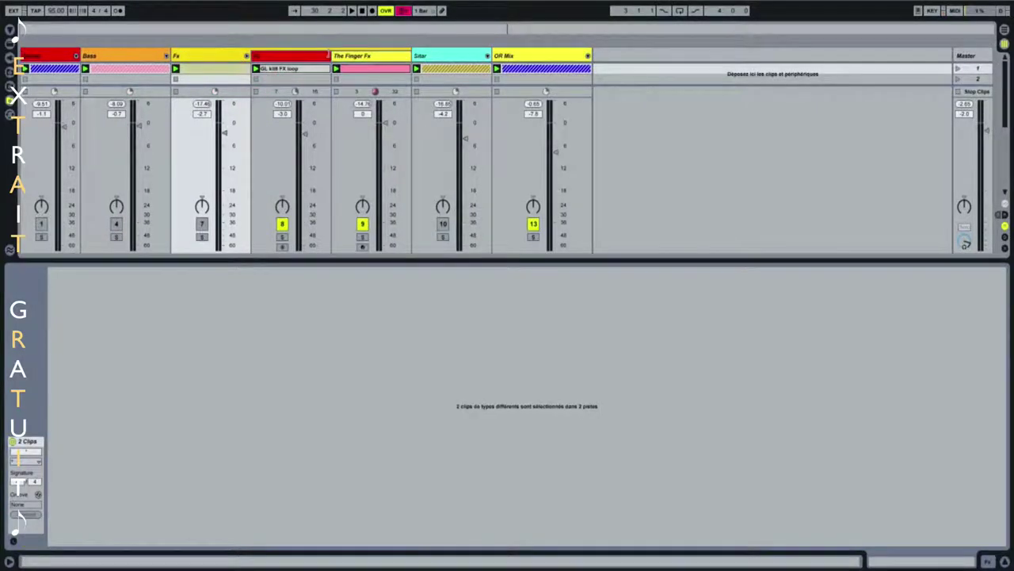
left_click(393, 202)
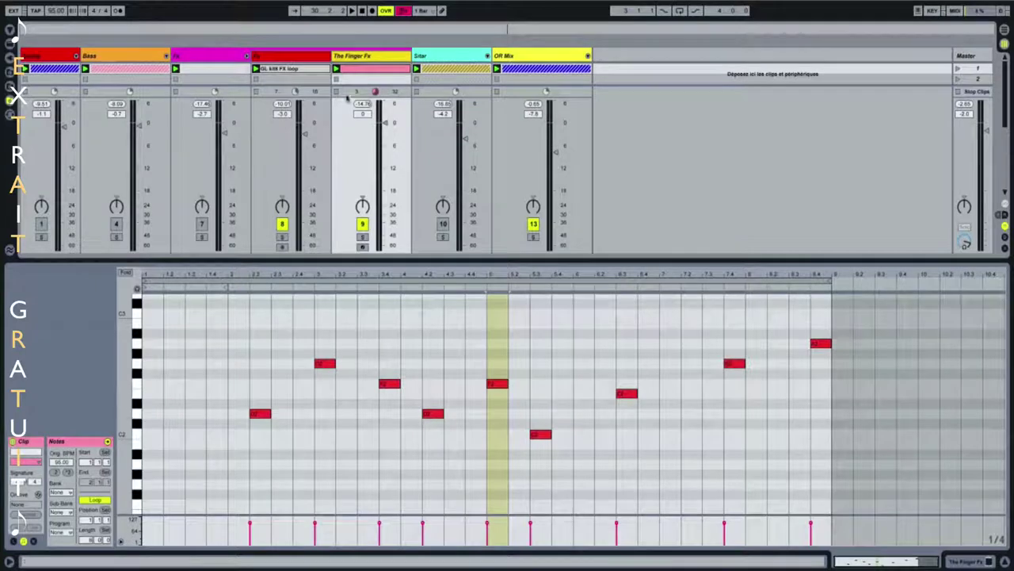
- Fold the Fx group, unfold the Sitar group, examine the MIDI notes of The Finger Sitar clip, and fold the group again
left_click(248, 56)
left_click(301, 54)
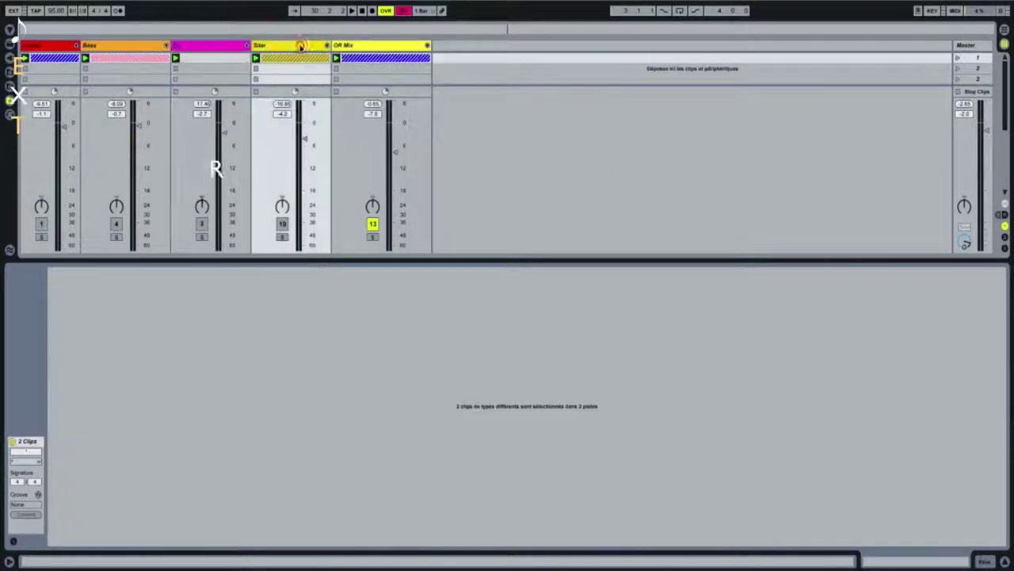
left_click(327, 54)
left_click(432, 55)
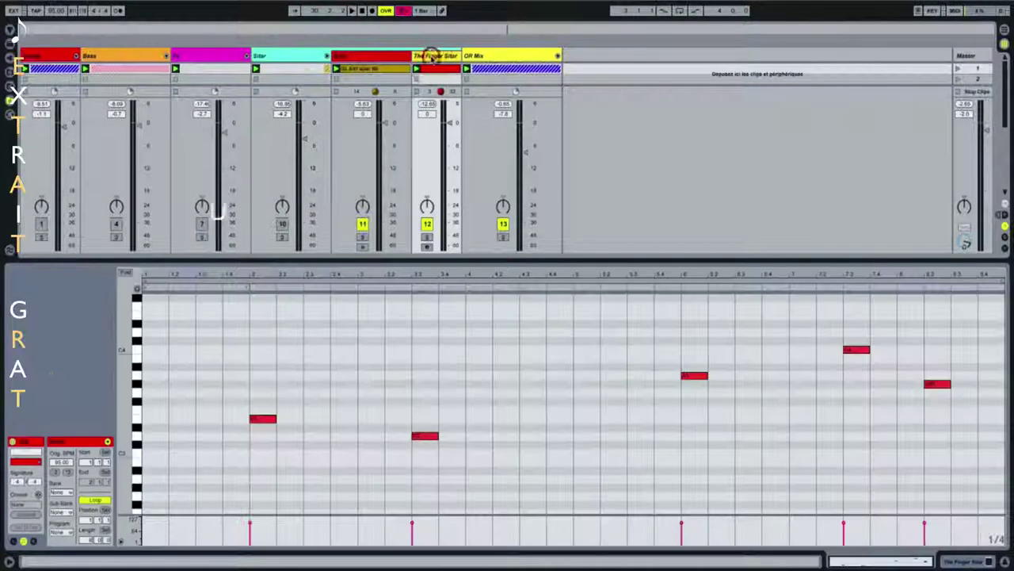
left_click(328, 56)
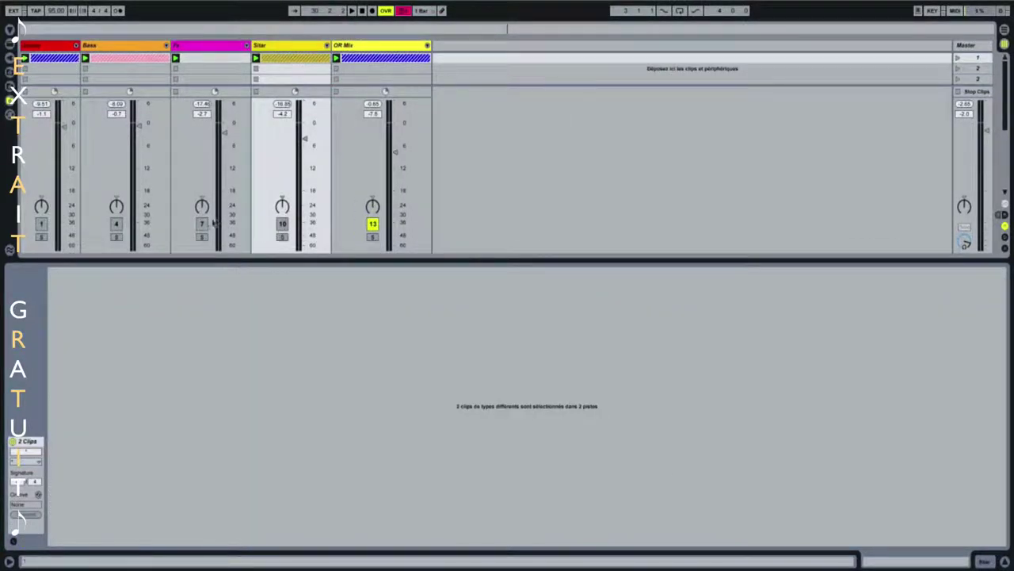
- Test the key mappings that toggle the four processed groups and the OR Mix group, checking the key-mapping mode briefly
key("a")
key("a")
key("a")
key("a")
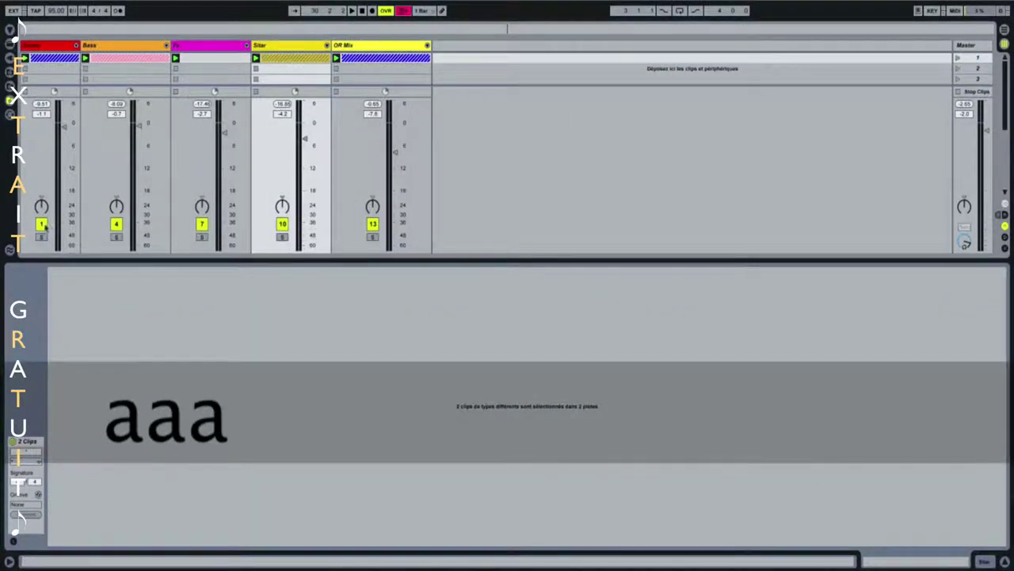
left_click(933, 11)
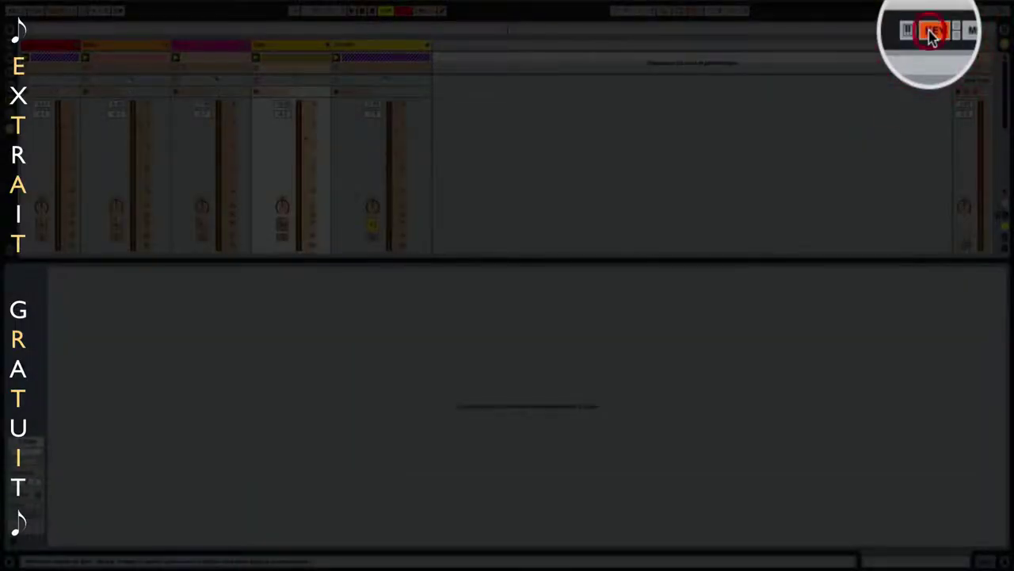
left_click(932, 11)
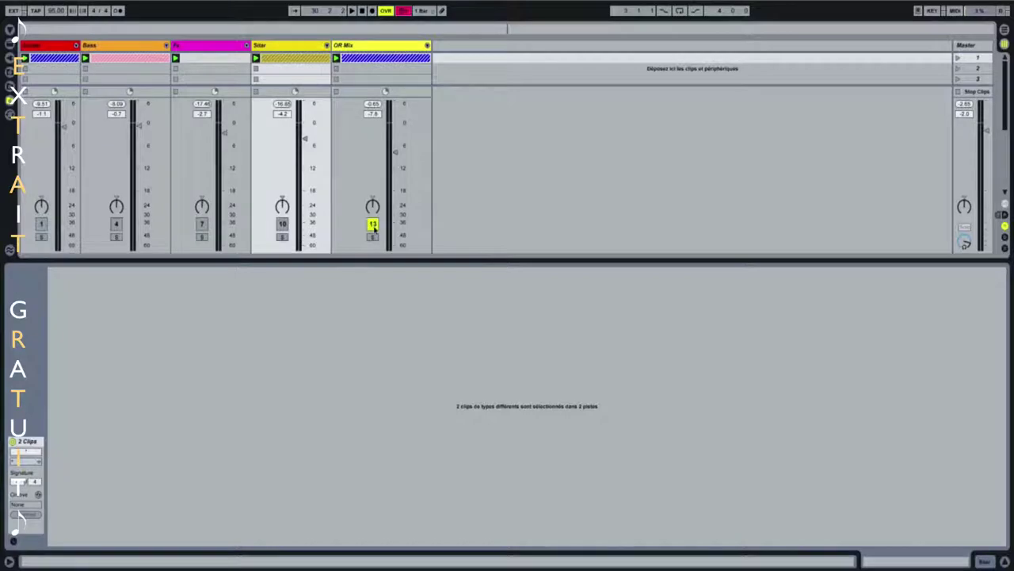
key("z")
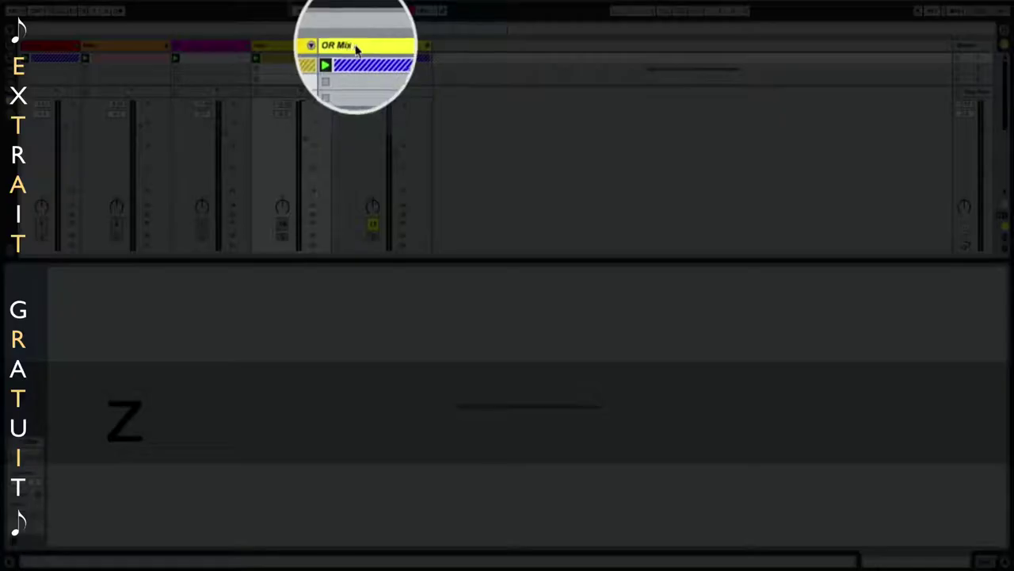
- Unfold the OR Mix group, examine its unprocessed drum, bass, Fx and sitar loop clips, and fold the group again
left_click(427, 45)
left_click(485, 59)
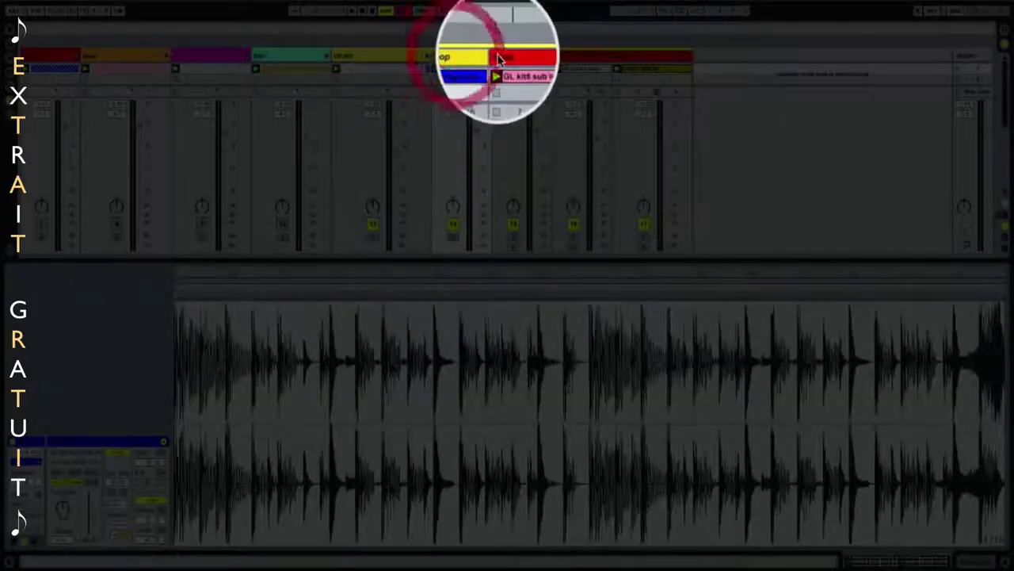
left_click(559, 60)
left_click(627, 61)
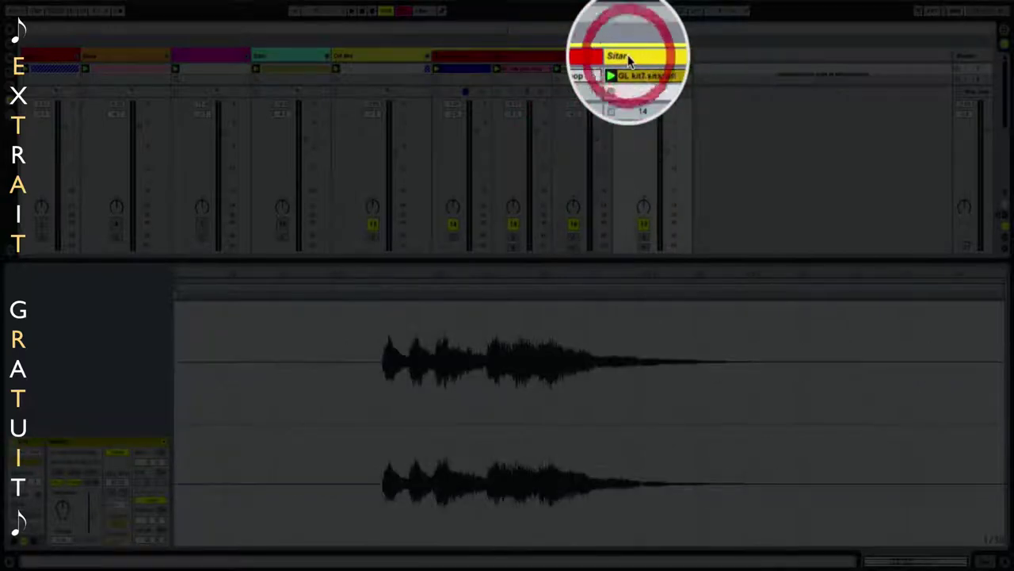
left_click(428, 45)
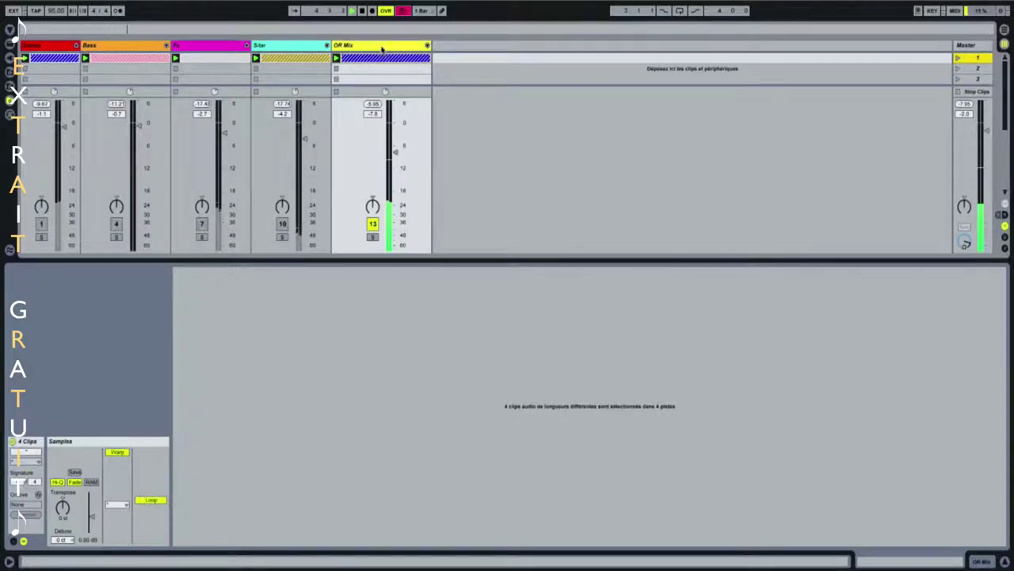
- During playback, compare the processed groups with the OR Mix group by switching from one to the other and back
key("a")
key("z")
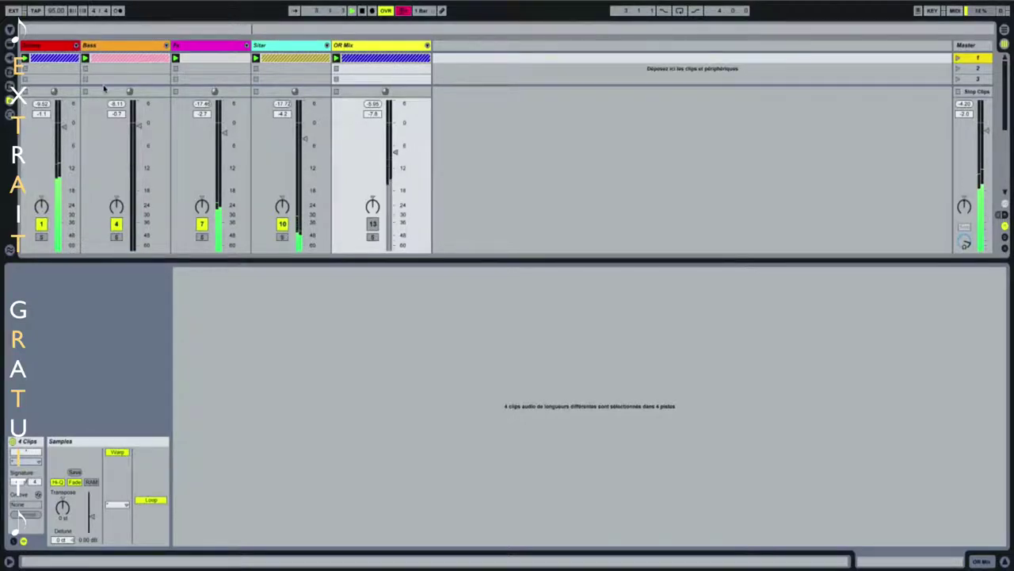
key("a")
key("z")
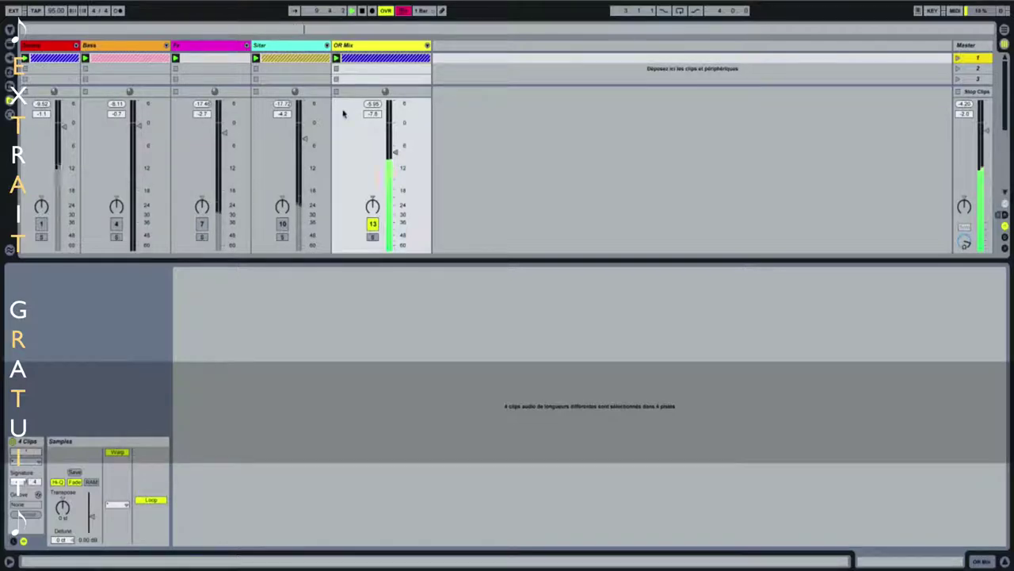
- Unfold the drums group, view The Finger Drums clip notes, and examine its Reaktor instrument's Loop > effects
left_click(77, 45)
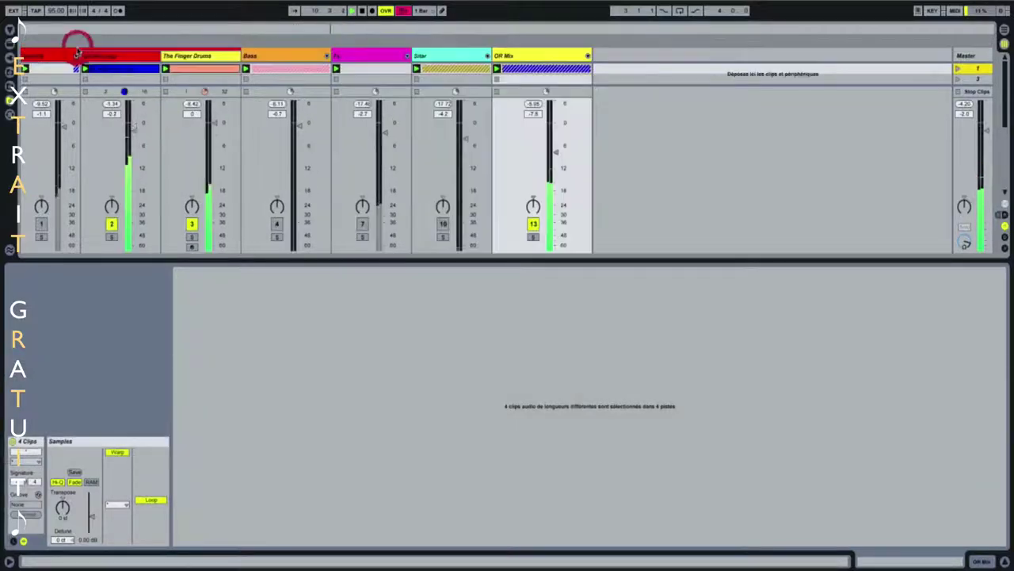
left_click(203, 69)
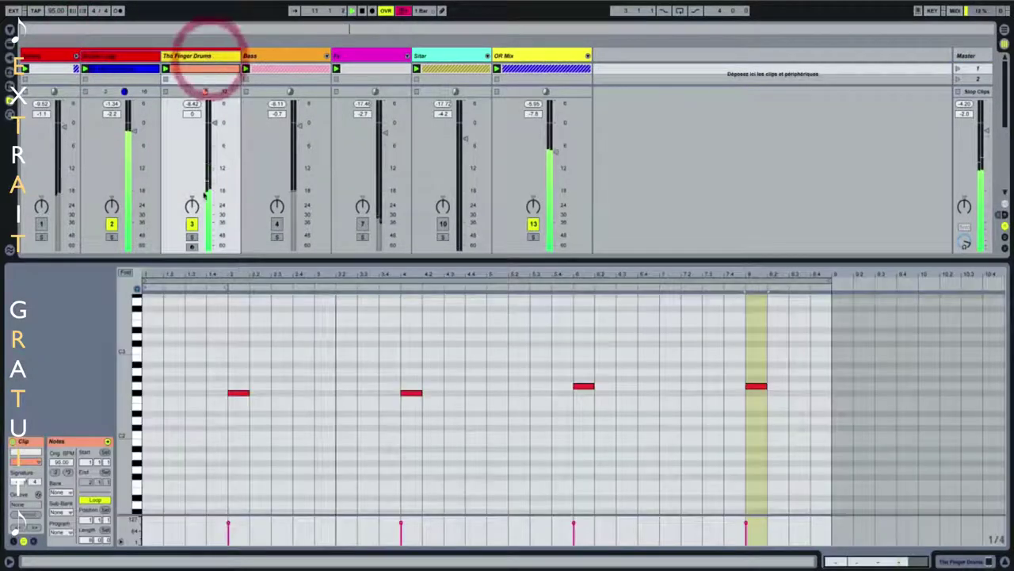
left_click(204, 50)
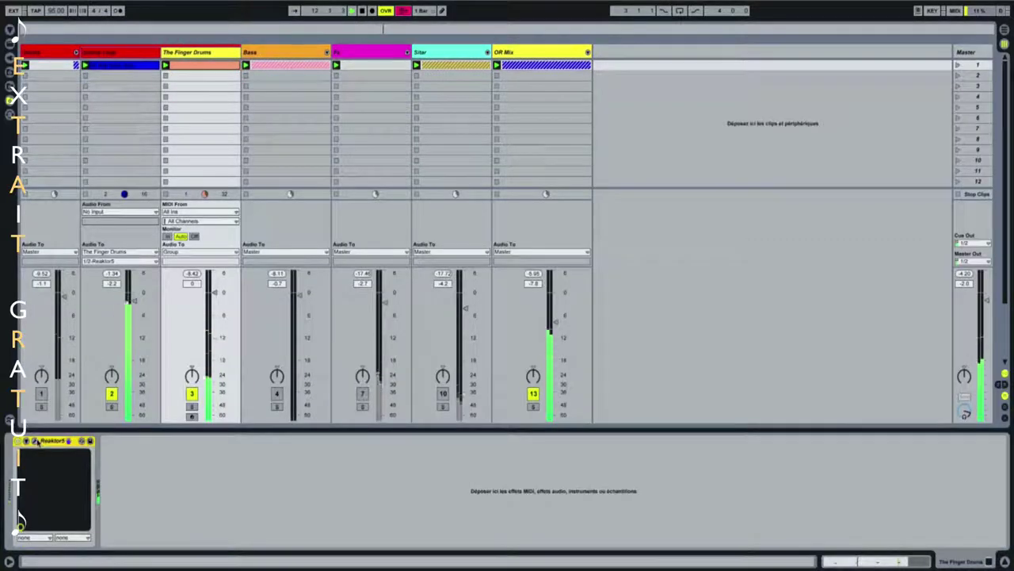
left_click(35, 440)
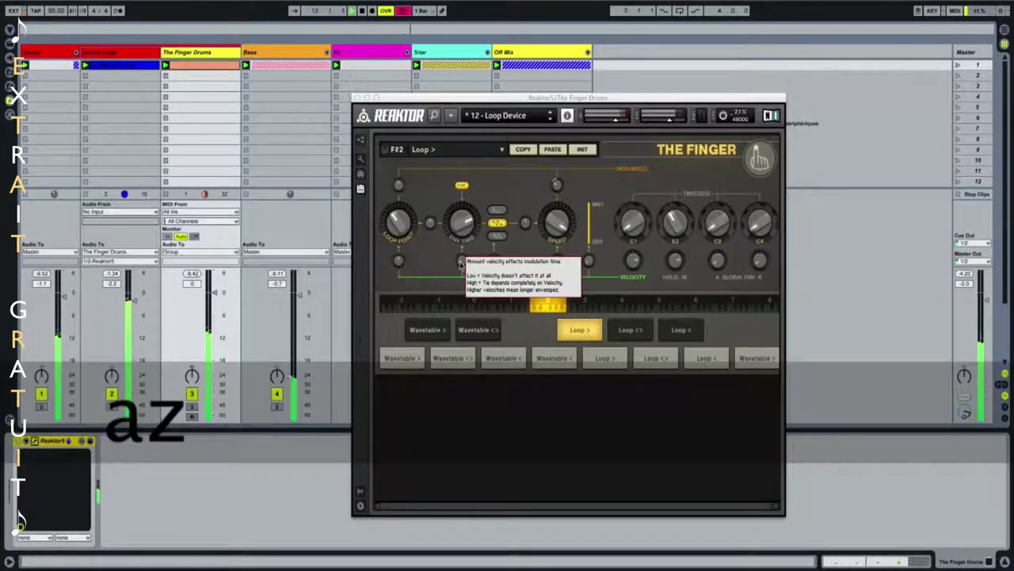
left_click(604, 358)
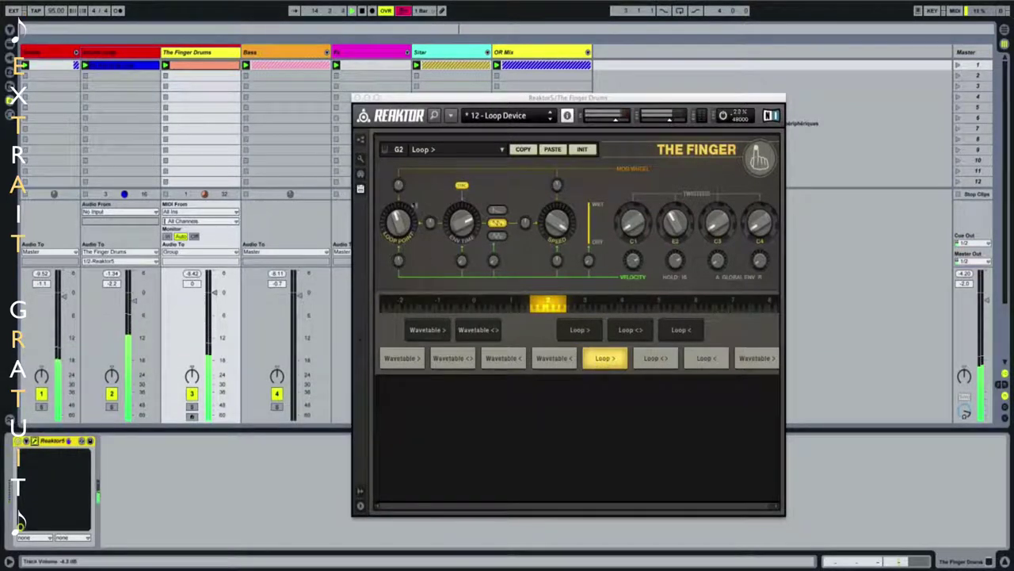
- Unfold the Bass group, open The Finger Bass track's Reaktor instrument, and examine its Pitch Shift effect
left_click(268, 53)
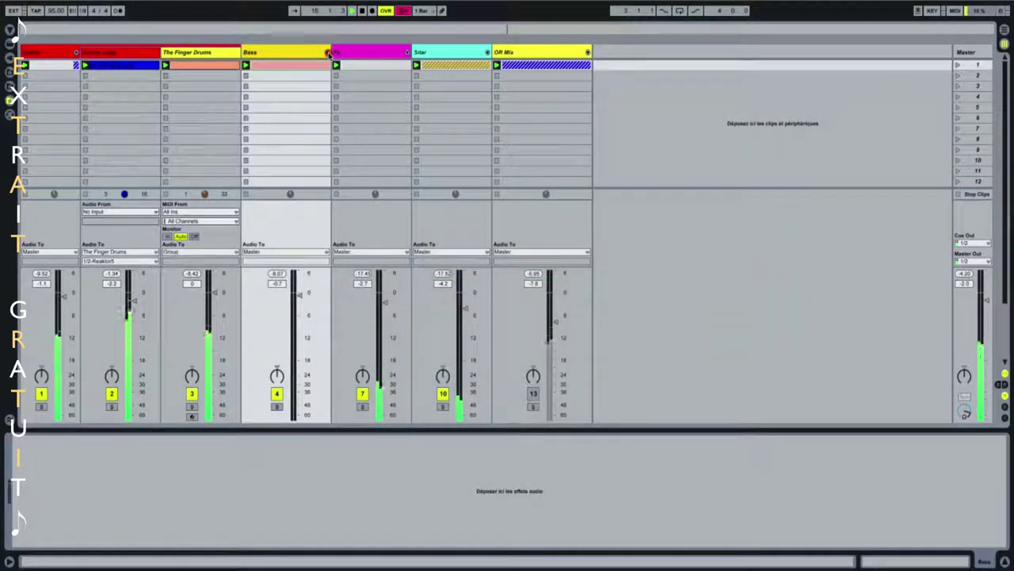
left_click(327, 52)
left_click(434, 53)
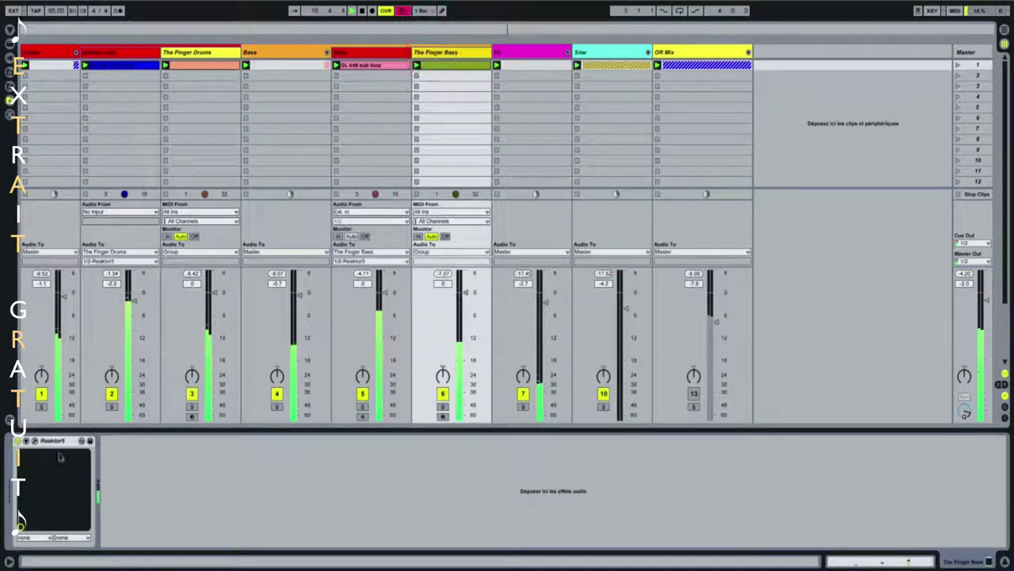
left_click(34, 441)
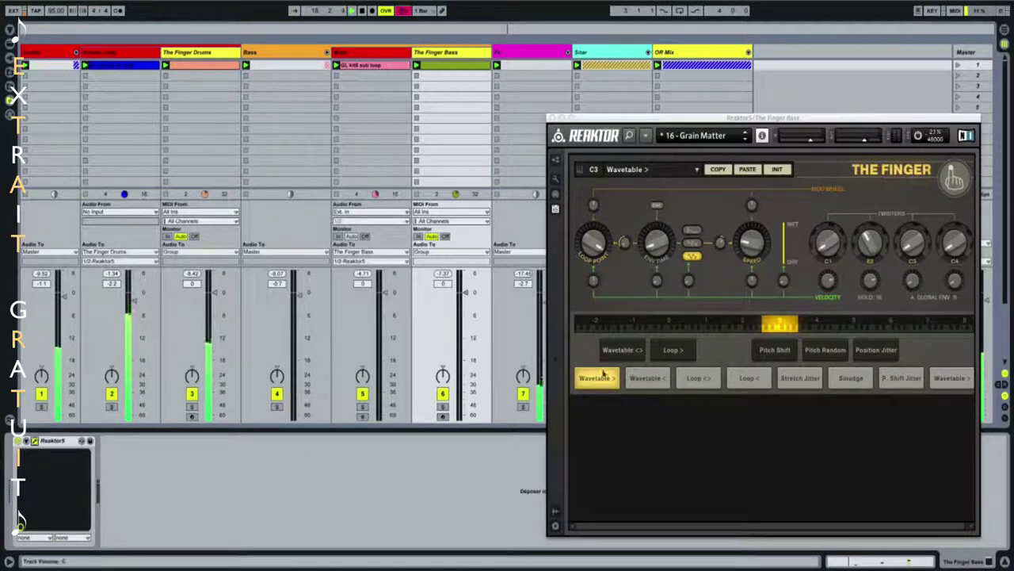
left_click(782, 352)
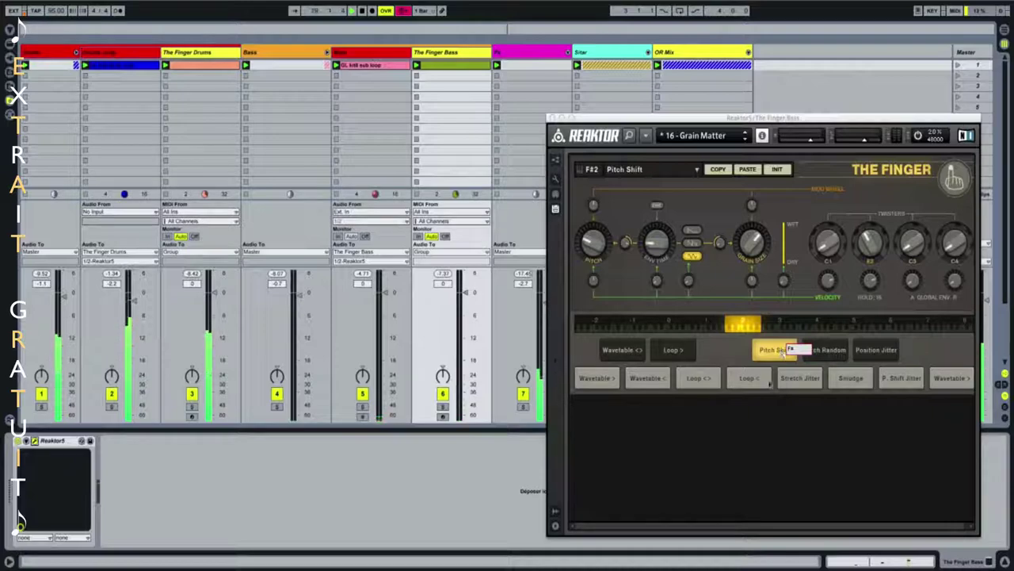
- Unfold the Fx group, open The Finger Fx track's Reaktor instrument, and examine its effects, including X-Comb
left_click(569, 52)
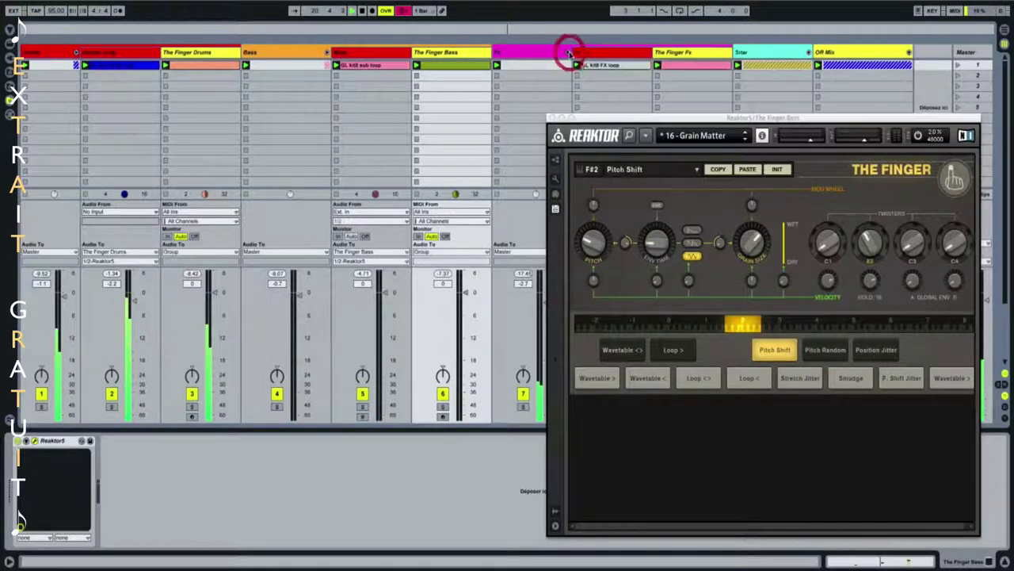
left_click(671, 52)
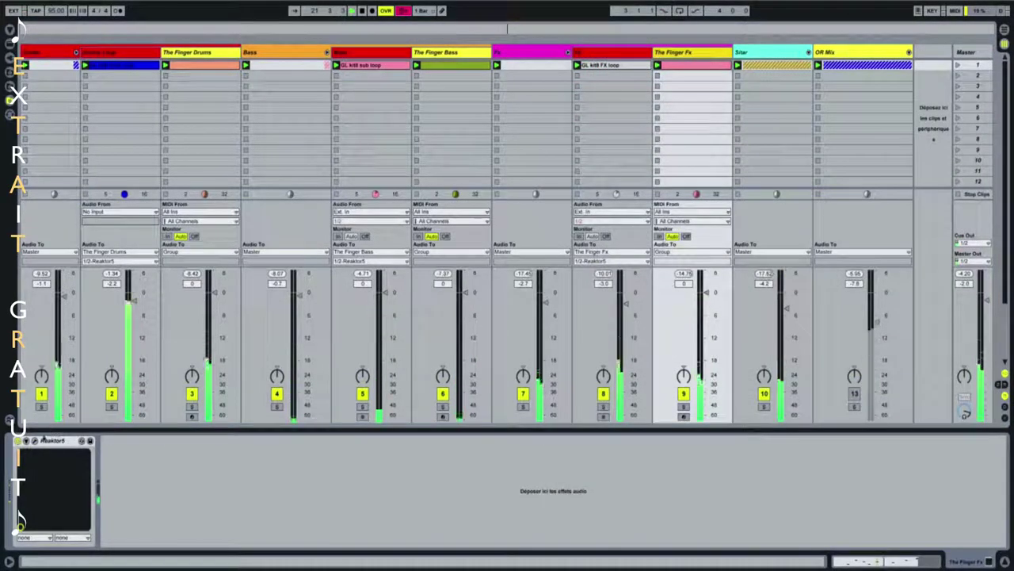
left_click(35, 441)
left_click(504, 359)
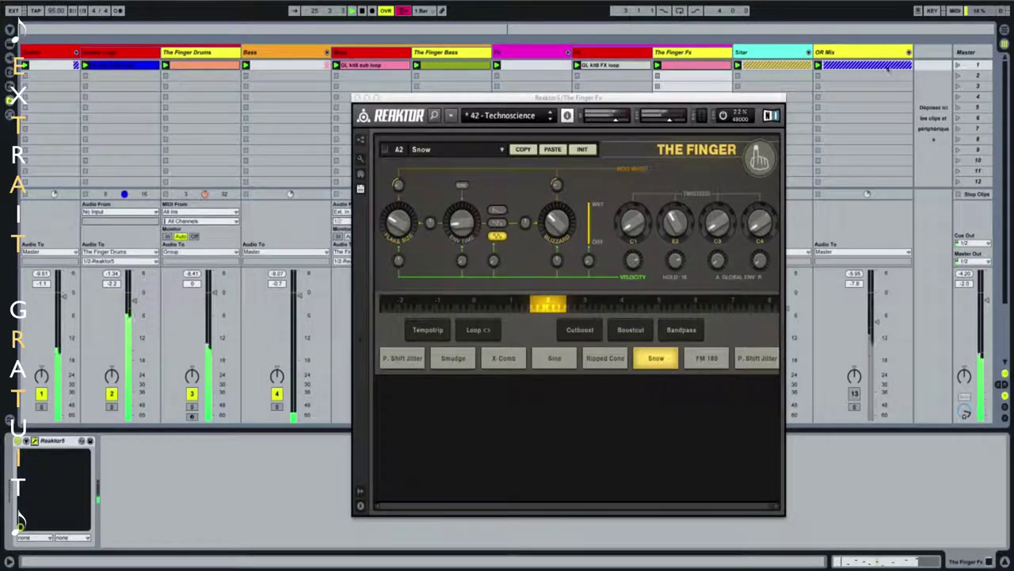
- Unfold the Sitar group, view The Finger Sitar track's Reaktor instrument during playback, and close its window
left_click(808, 53)
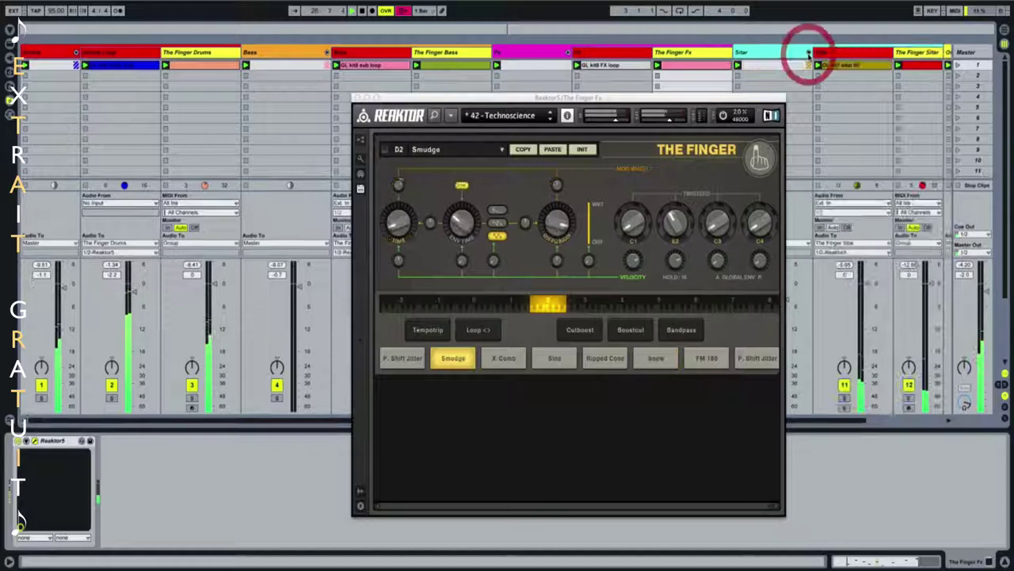
left_click(917, 51)
left_click(34, 441)
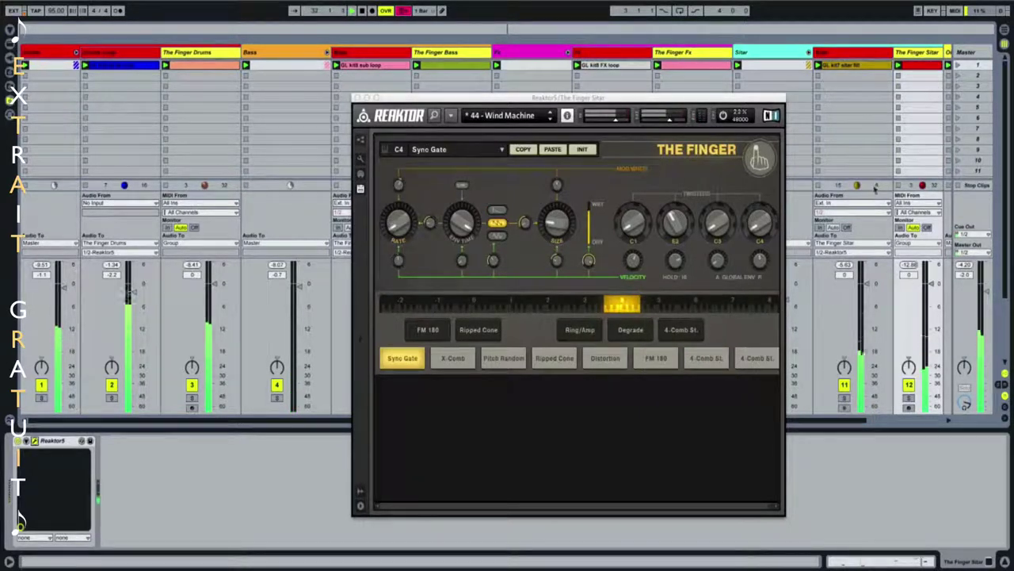
left_click(356, 96)
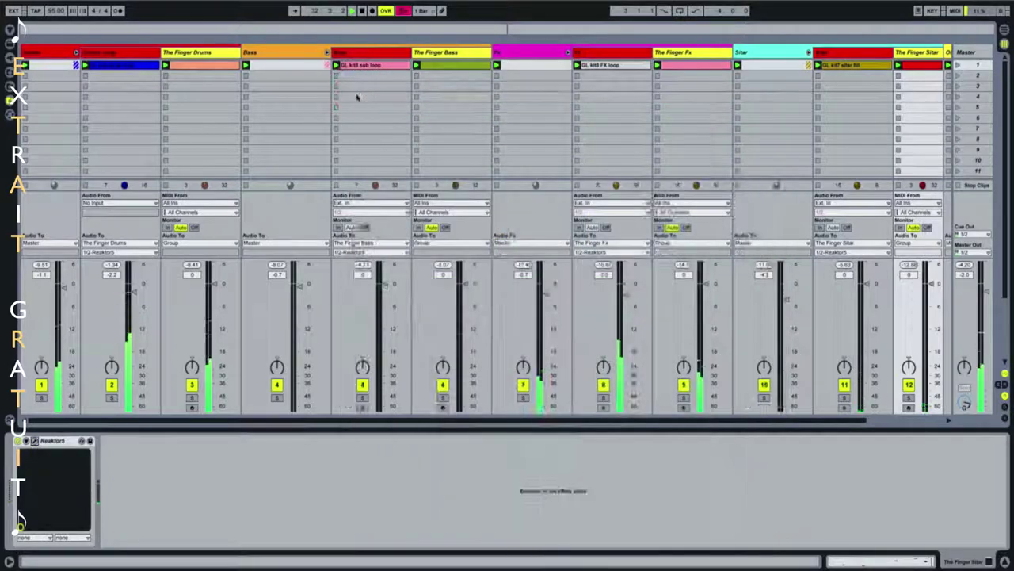
- Fold the drums, Bass, Fx and Sitar groups while switching playback to the OR Mix and back to the processed groups
key("a")
key("z")
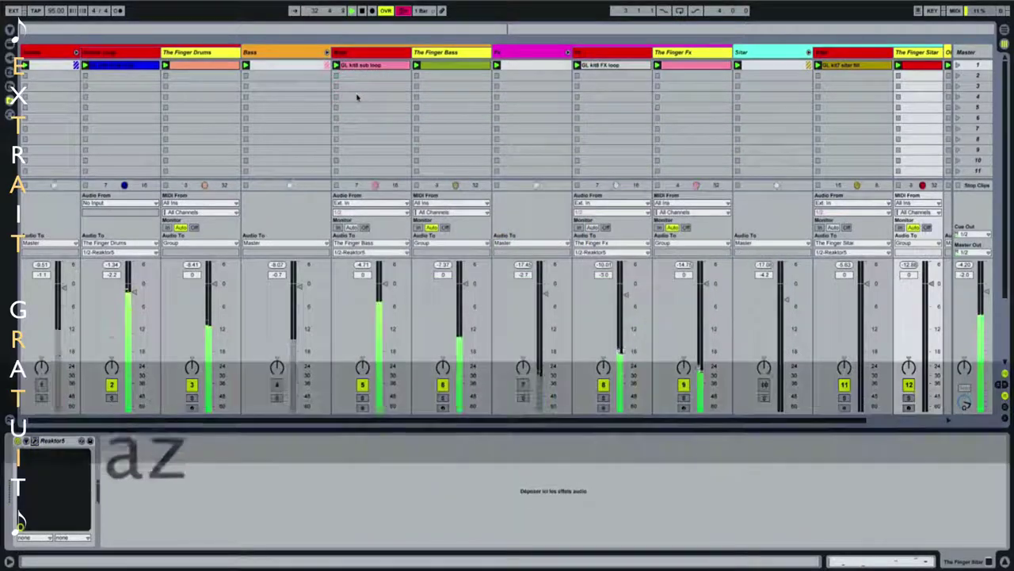
left_click(76, 52)
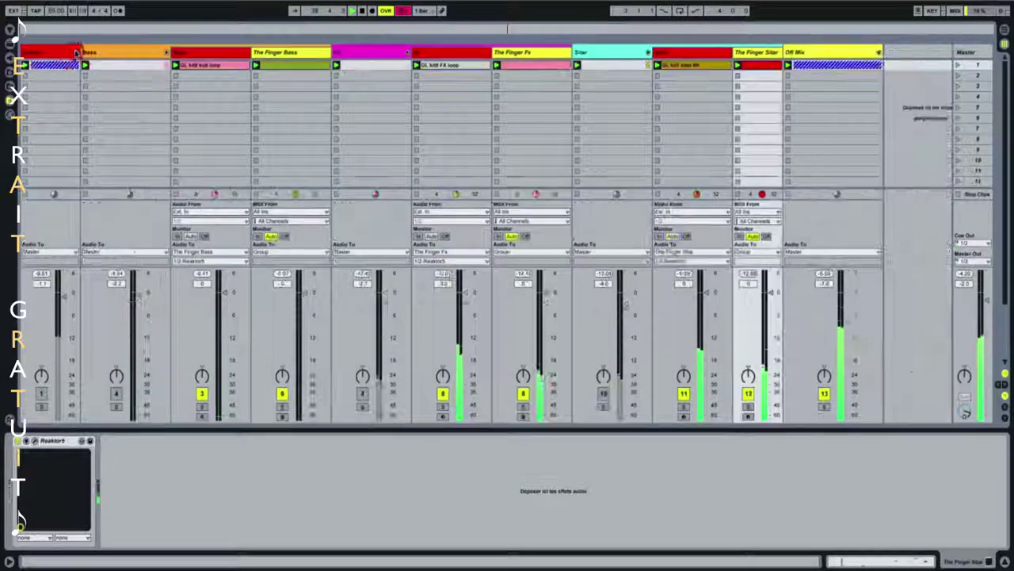
left_click(166, 52)
left_click(247, 53)
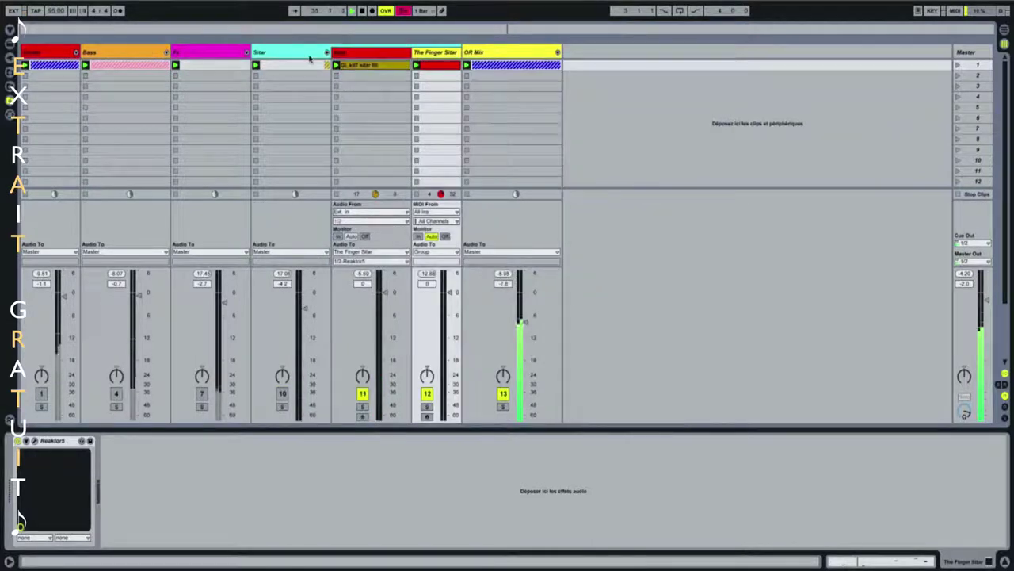
left_click(325, 52)
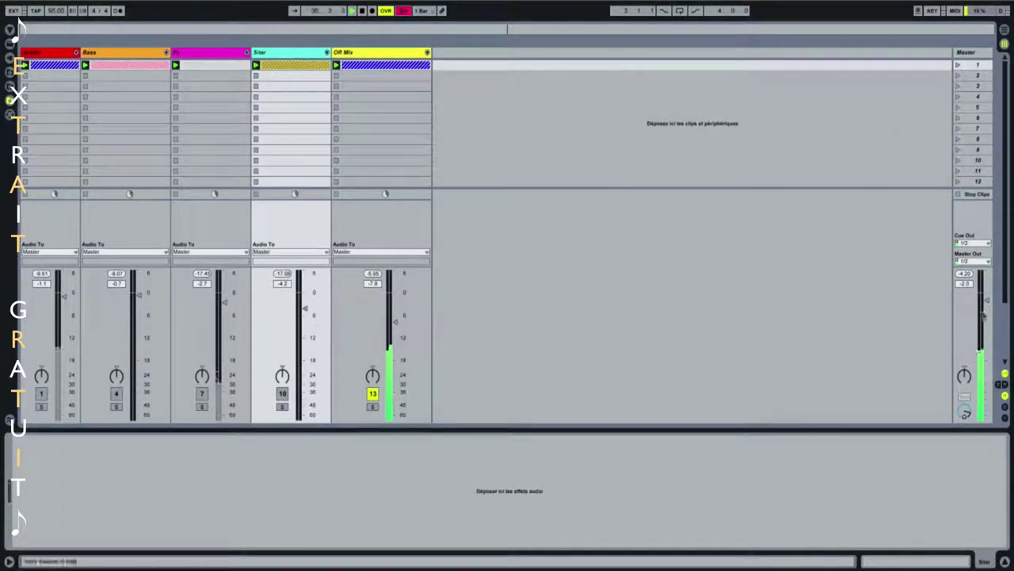
key("a")
key("z")
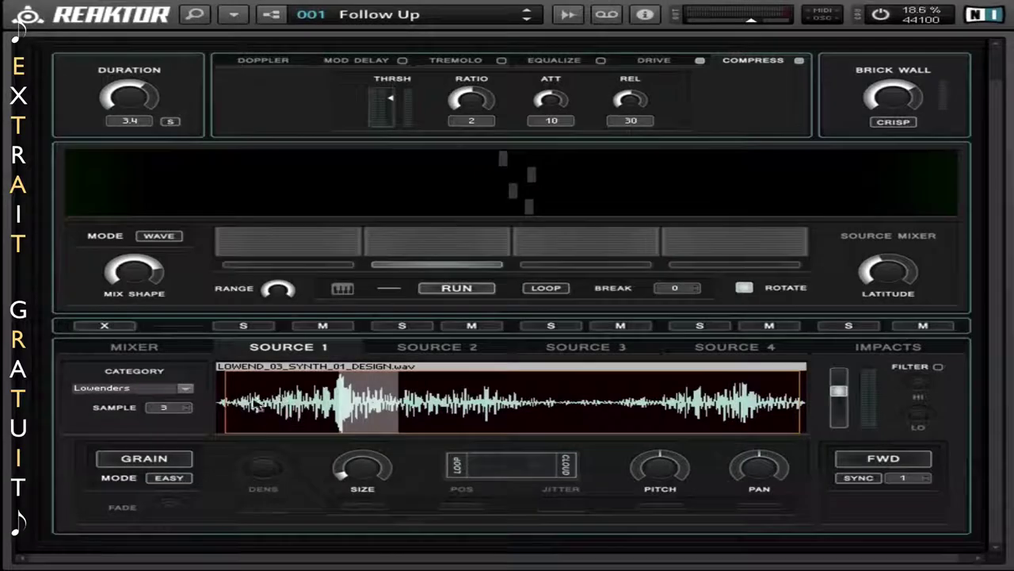
- In Reaktor's Whoosh instrument, switch Source 1 to Loop mode and back to Grain mode
left_click(164, 461)
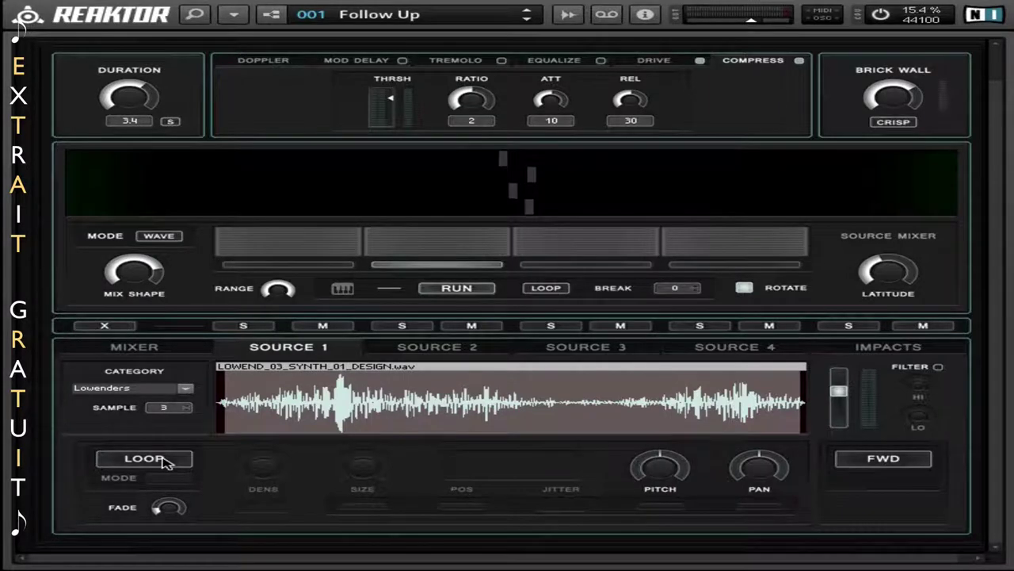
left_click(164, 461)
left_click(170, 460)
- Try narrowing and moving the playback region of Source 1's sample, and extend it over the whole waveform
mouse_move(227, 386)
left_mouse_down()
mouse_move(370, 389)
mouse_move(272, 385)
left_mouse_up()
left_click_drag(797, 383, 524, 394)
mouse_move(750, 388)
left_mouse_down()
mouse_move(453, 389)
mouse_move(417, 398)
mouse_move(475, 441)
mouse_move(485, 420)
mouse_move(472, 397)
left_mouse_up()
mouse_move(242, 396)
left_mouse_down()
mouse_move(257, 358)
mouse_move(266, 370)
mouse_move(240, 443)
mouse_move(384, 426)
mouse_move(161, 406)
mouse_move(277, 405)
mouse_move(166, 401)
left_mouse_up()
mouse_move(749, 398)
left_mouse_down()
mouse_move(668, 447)
mouse_move(656, 311)
left_mouse_up()
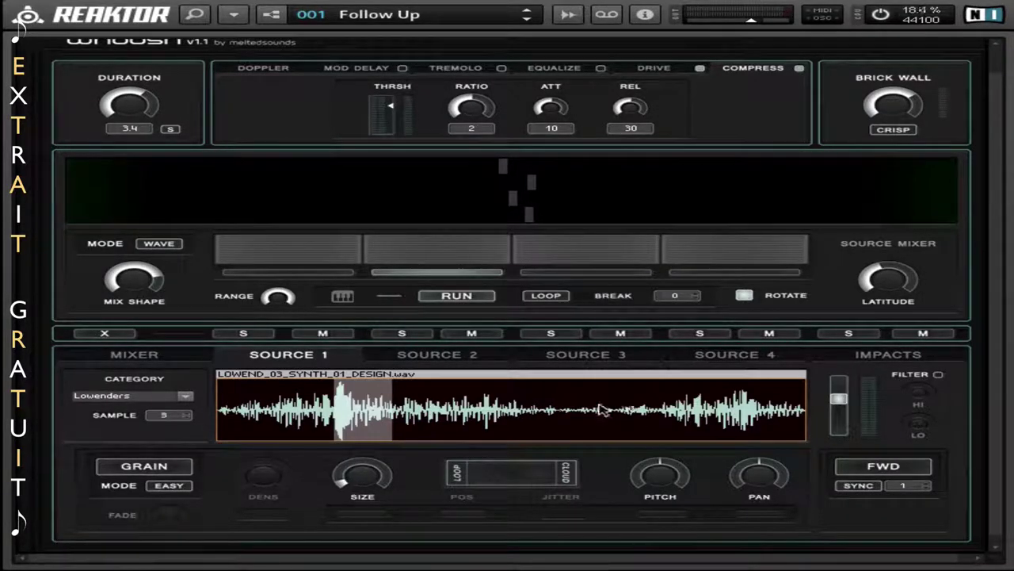
- Cycle Source 1's playback direction through ALT, REV and OFF back to FWD, and toggle its mode to Loop and back to Grain
left_click(898, 468)
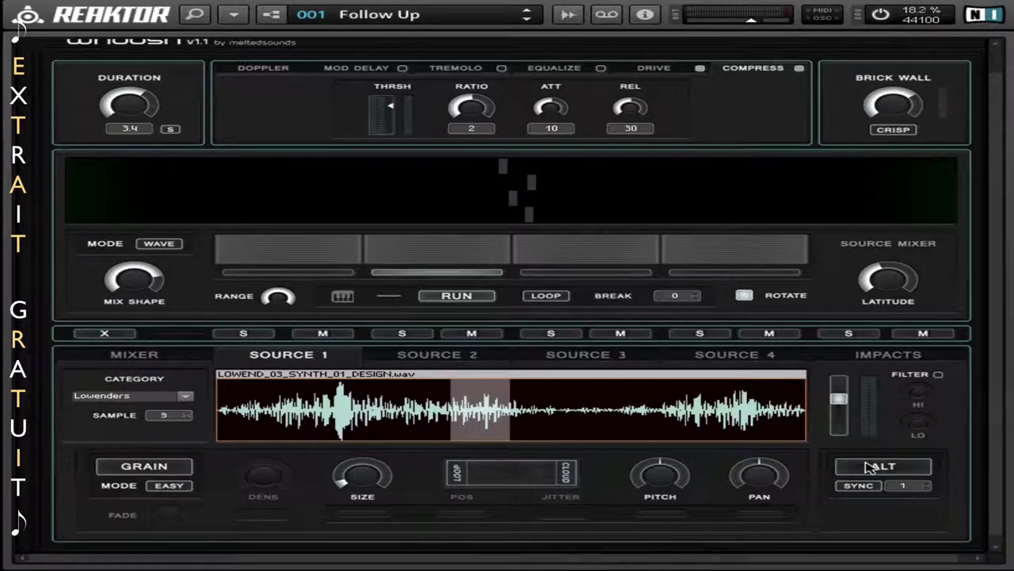
left_click(871, 466)
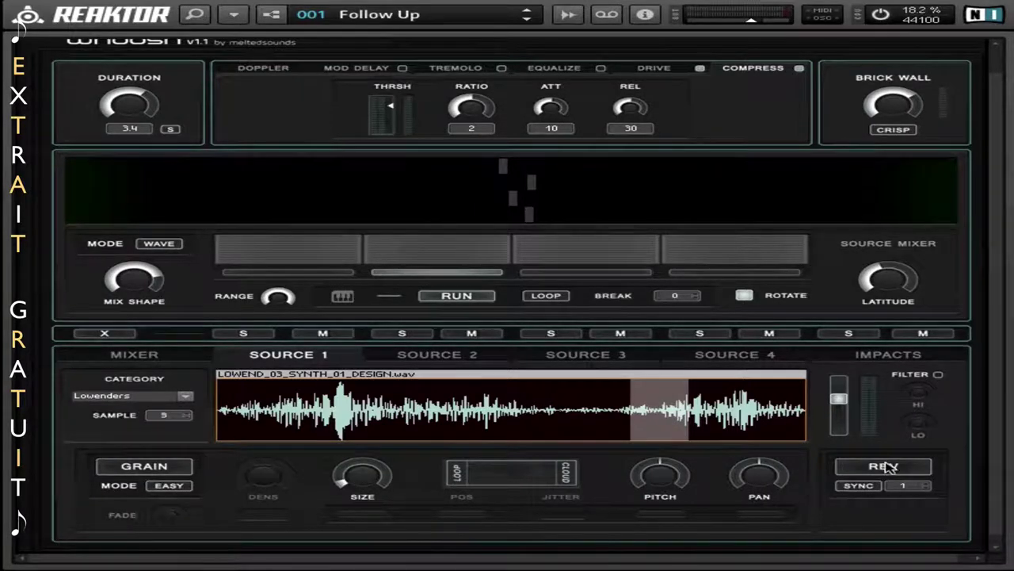
left_click(887, 466)
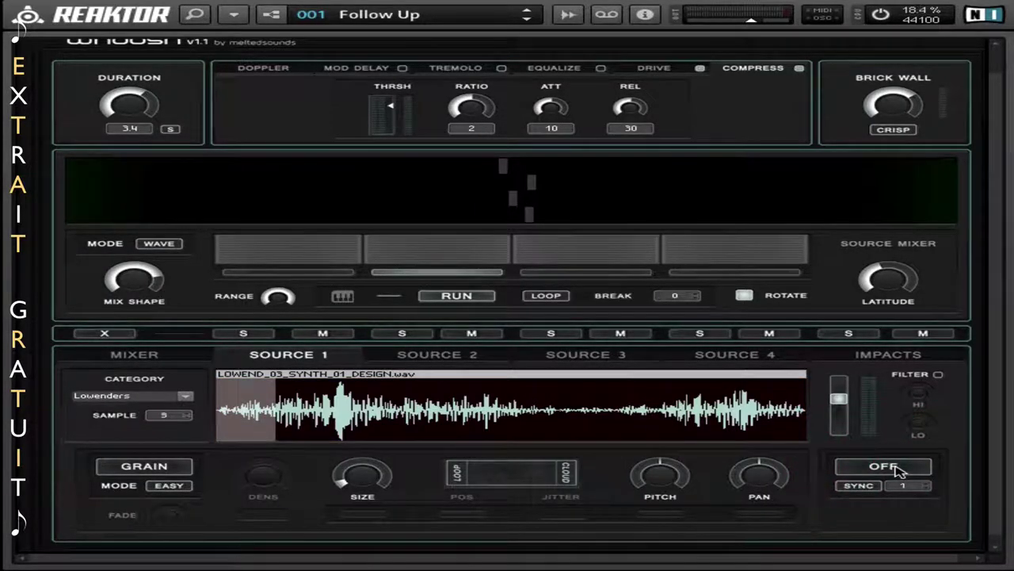
left_click(898, 467)
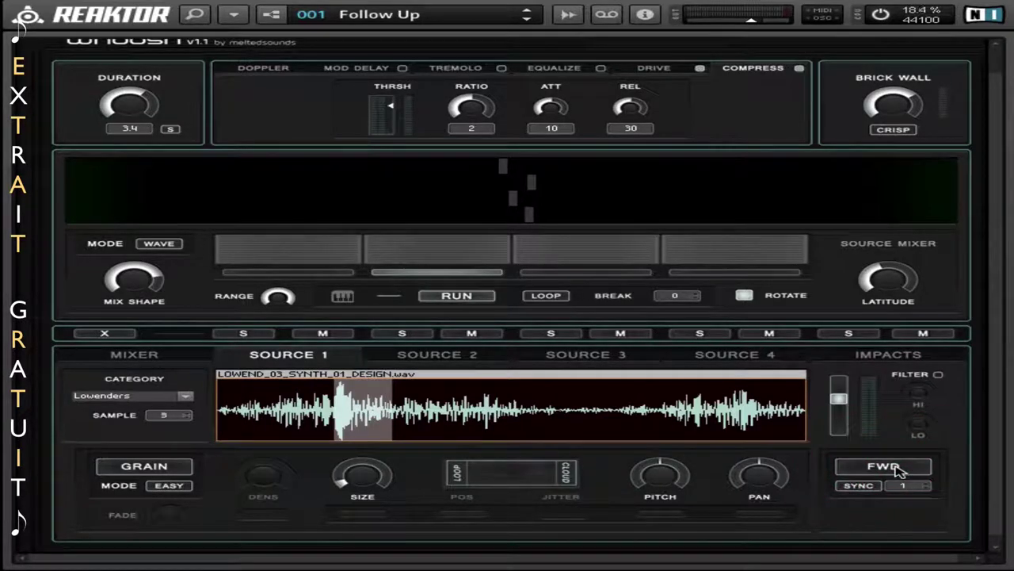
left_click(163, 468)
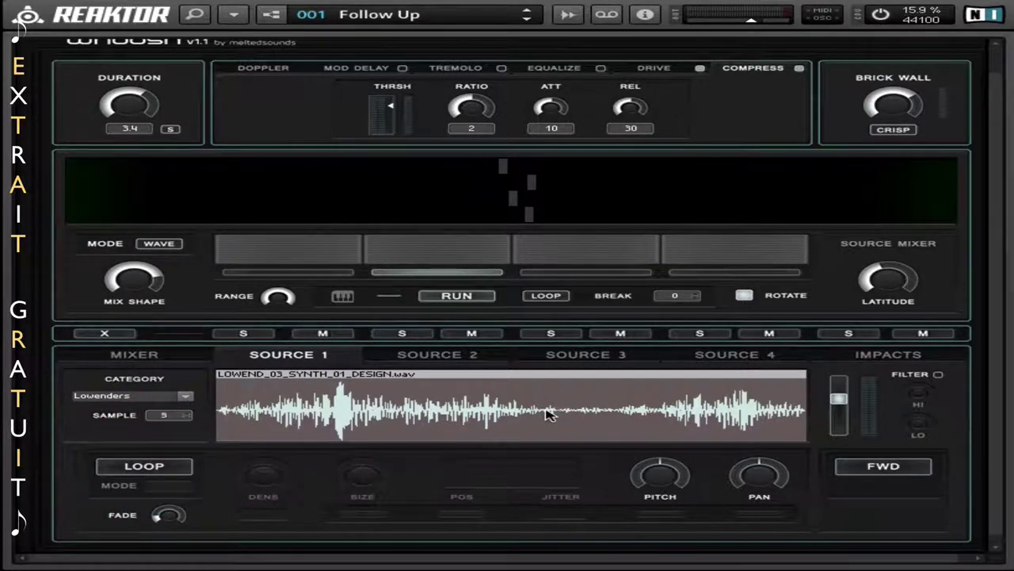
left_click(168, 467)
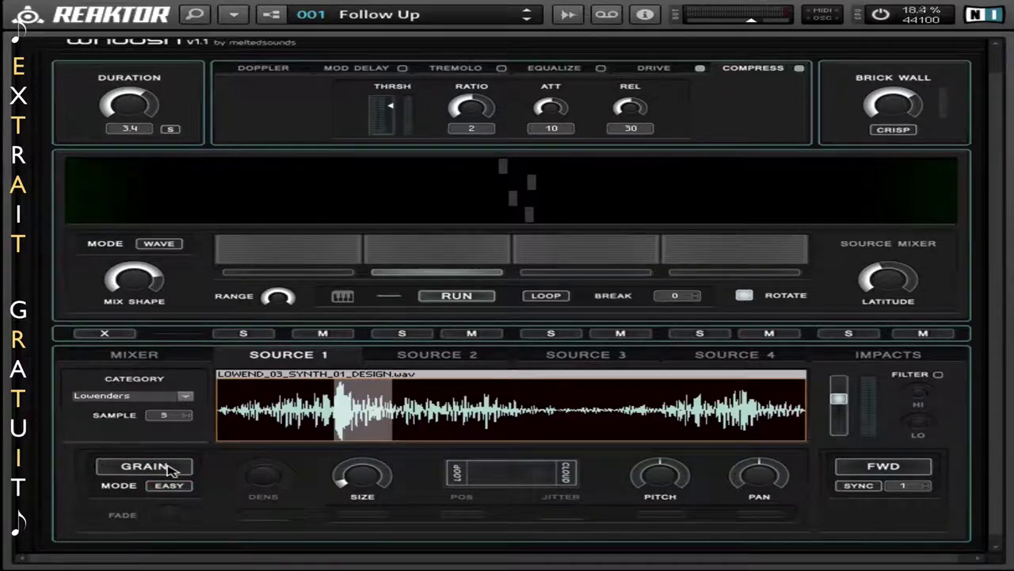